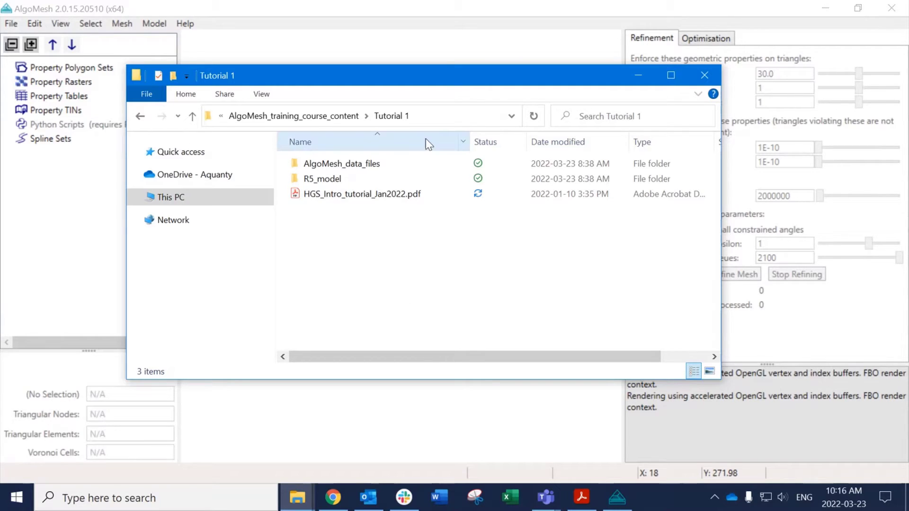
Open HGS_Intro_tutorial_Jan2022.pdf from the Tutorial 1 folder.
left_click(293, 116)
double_click(334, 165)
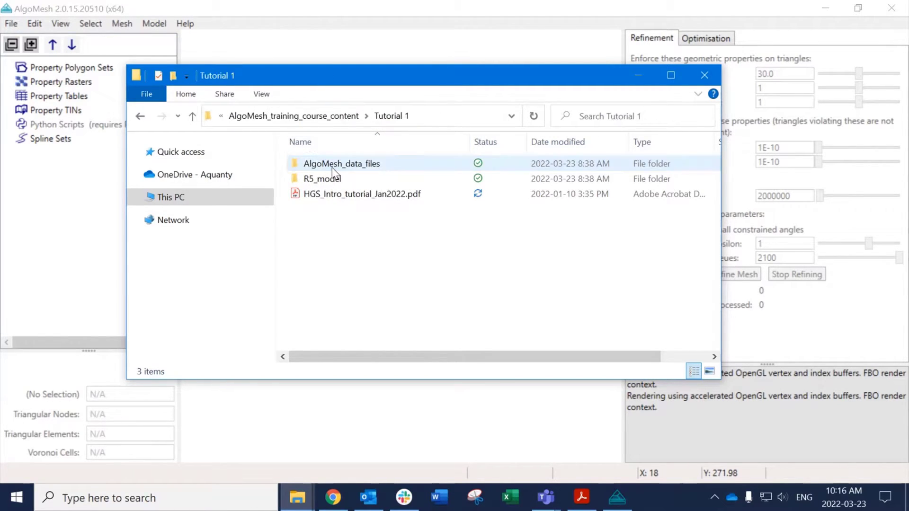
left_click(364, 196)
double_click(452, 196)
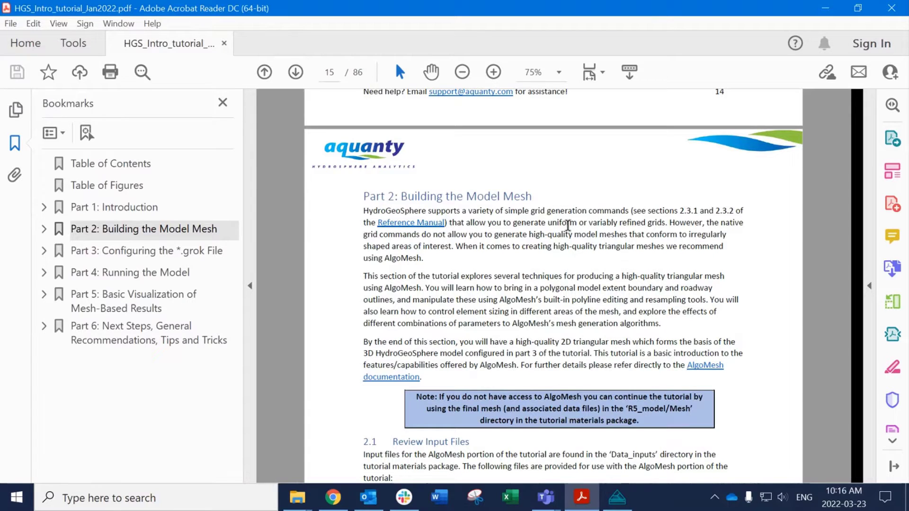
Read the introductory paragraphs of Part 2: Building the Model Mesh in the tutorial PDF.
scroll(568, 226, "up", 3)
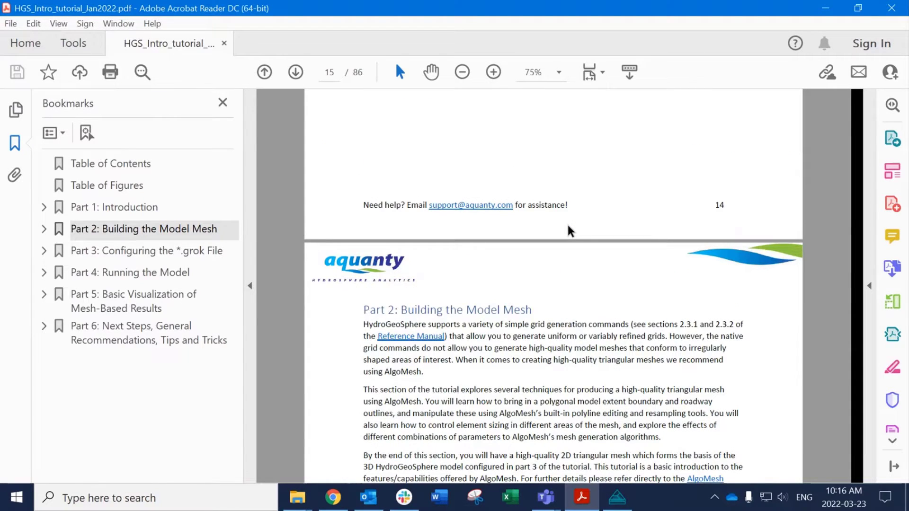
scroll(516, 300, "down", 3)
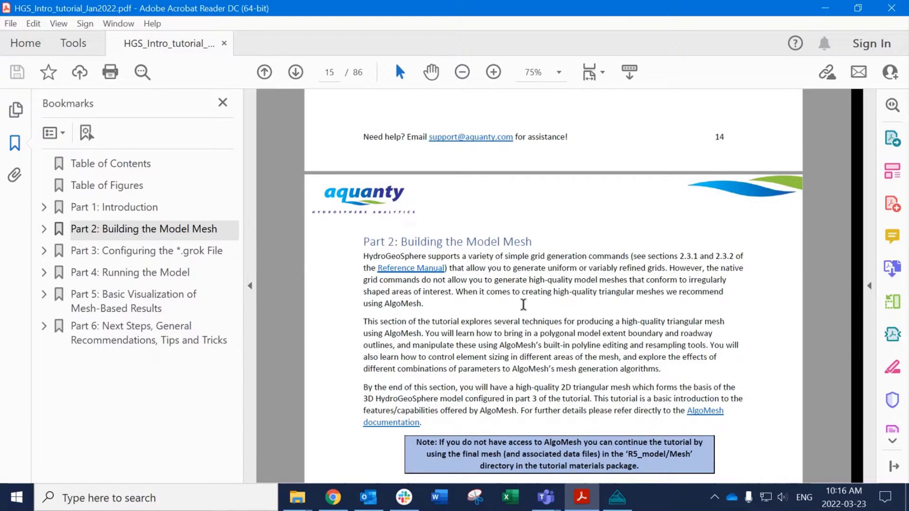
scroll(480, 252, "down", 1)
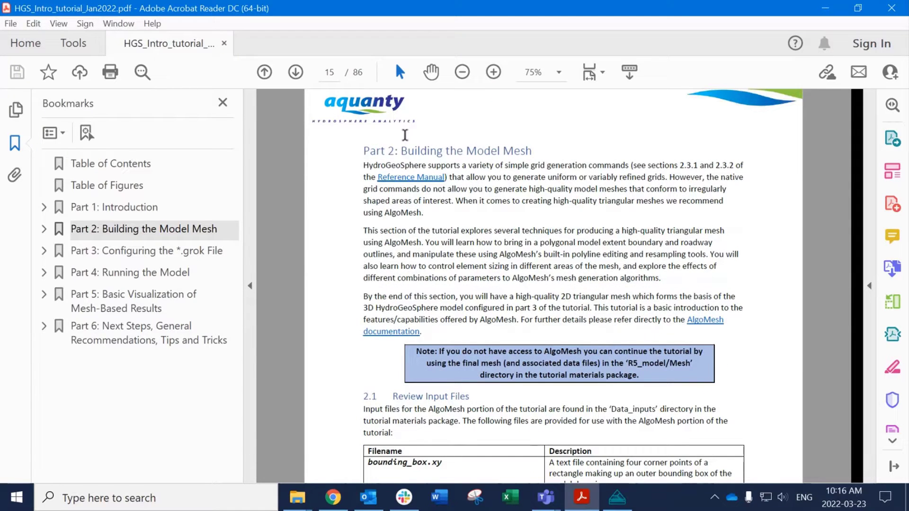
left_click_drag(370, 150, 532, 151)
left_click(534, 166)
scroll(542, 153, "down", 1)
scroll(541, 177, "up", 1)
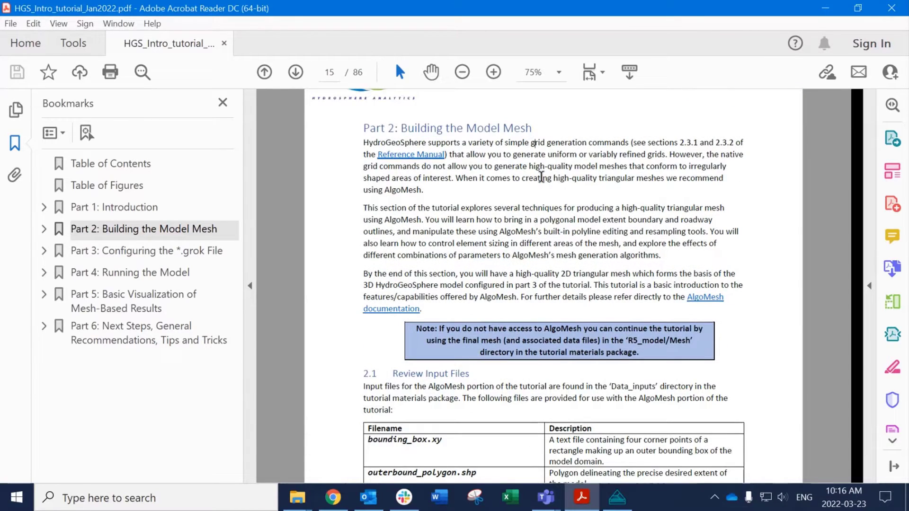
scroll(541, 177, "up", 1)
scroll(539, 175, "down", 1)
scroll(450, 175, "up", 1)
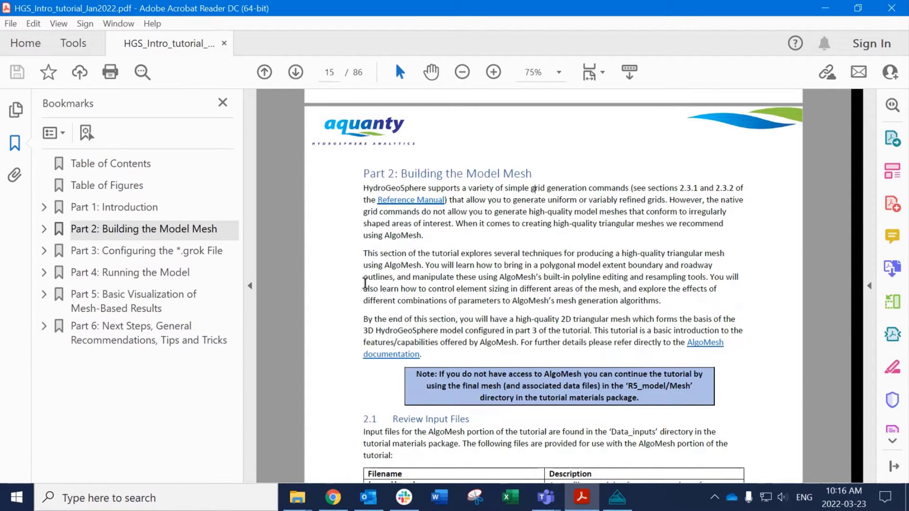
scroll(421, 241, "down", 1)
scroll(422, 242, "down", 3)
scroll(474, 298, "up", 3)
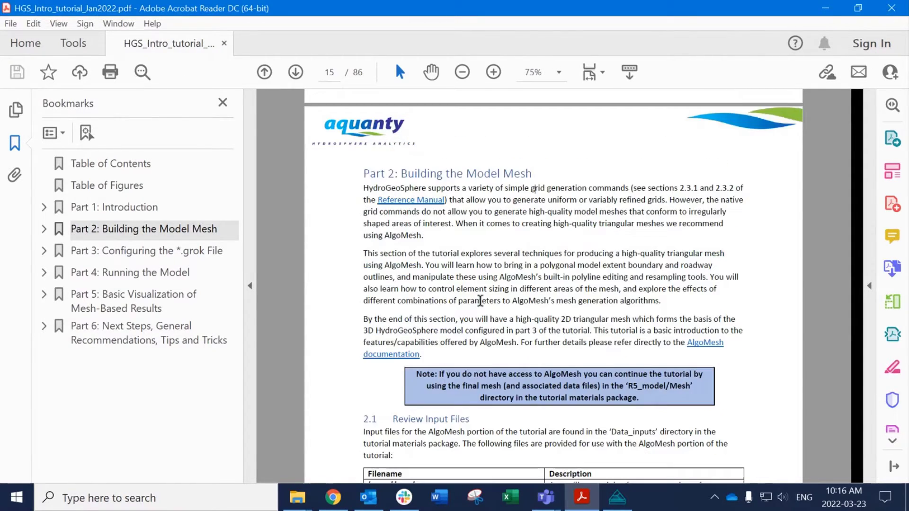
scroll(469, 306, "up", 5)
scroll(468, 306, "down", 4)
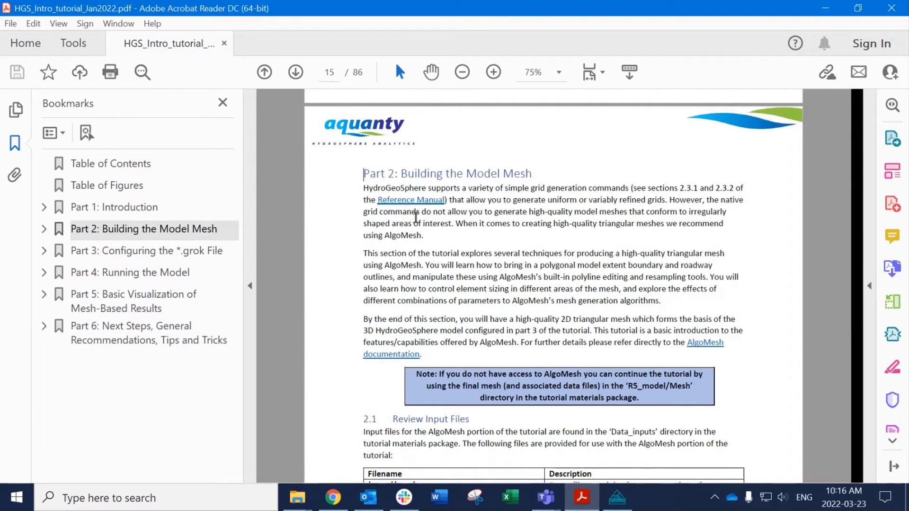
Review the input file table in section 2.1 and the bounding_box.xy import instructions in section 2.2.
scroll(421, 285, "down", 5)
scroll(423, 234, "down", 1)
scroll(423, 235, "up", 5)
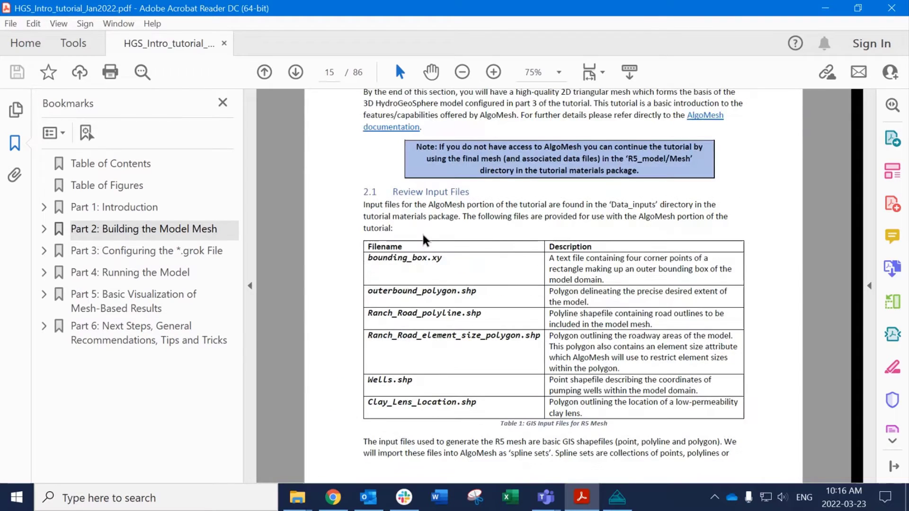
scroll(422, 235, "down", 7)
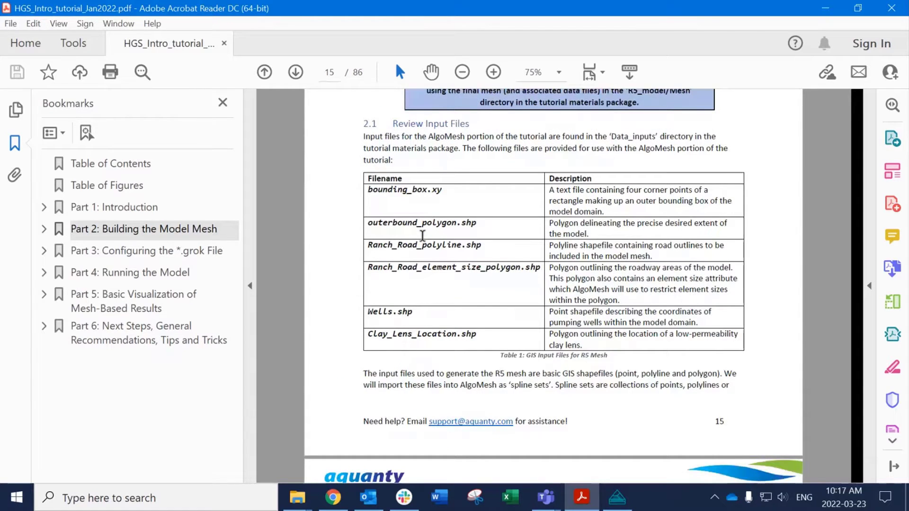
scroll(423, 235, "down", 8)
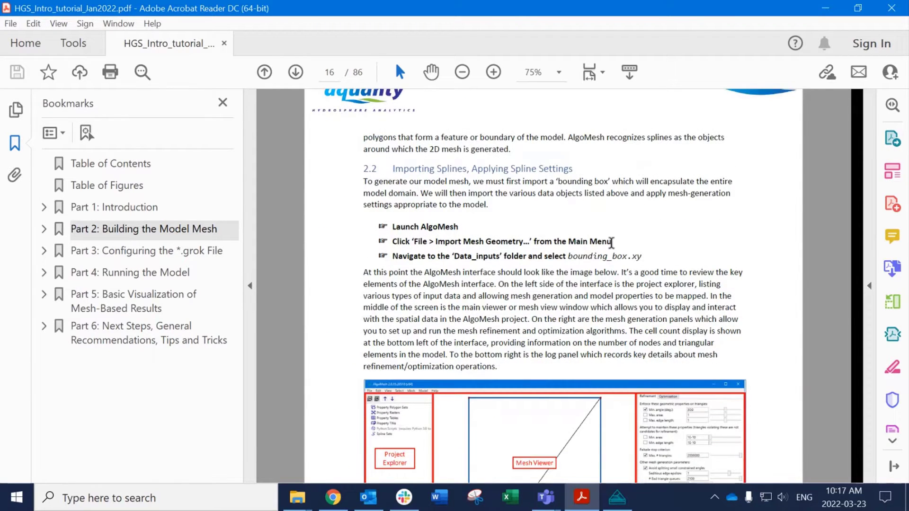
left_click_drag(642, 257, 390, 256)
left_click(384, 258)
left_click(390, 257)
scroll(397, 269, "down", 3)
scroll(398, 271, "up", 1)
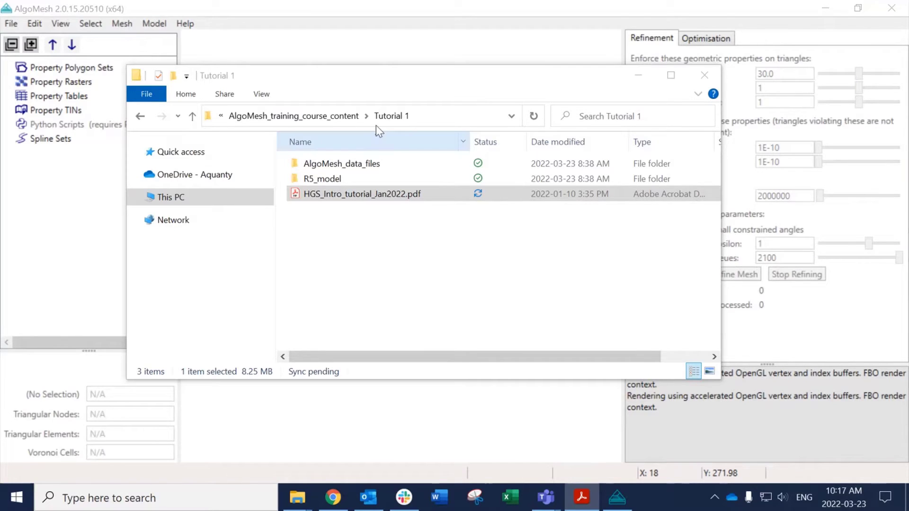
Go up to AlgoMesh_training_course_content and open Tutorial 2_AlgoMesh.pdf from the Tutorial 2 folder.
left_click(327, 116)
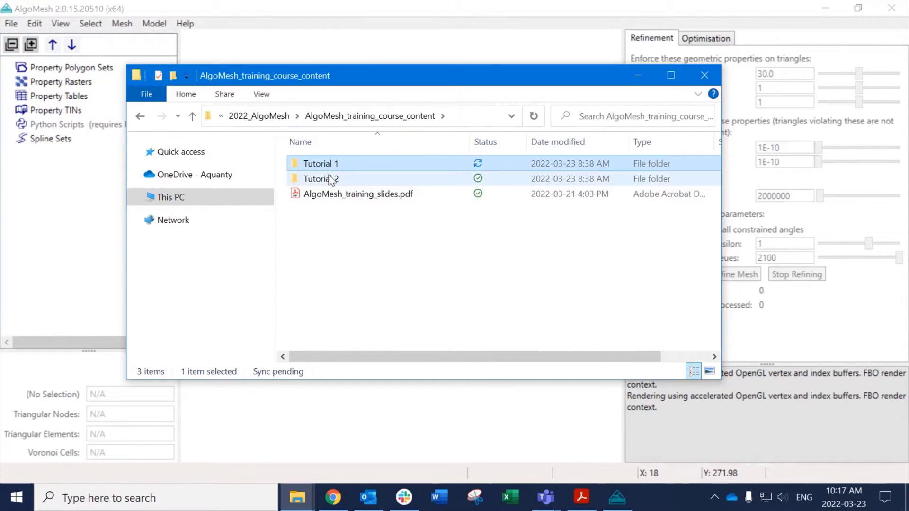
double_click(322, 179)
double_click(336, 173)
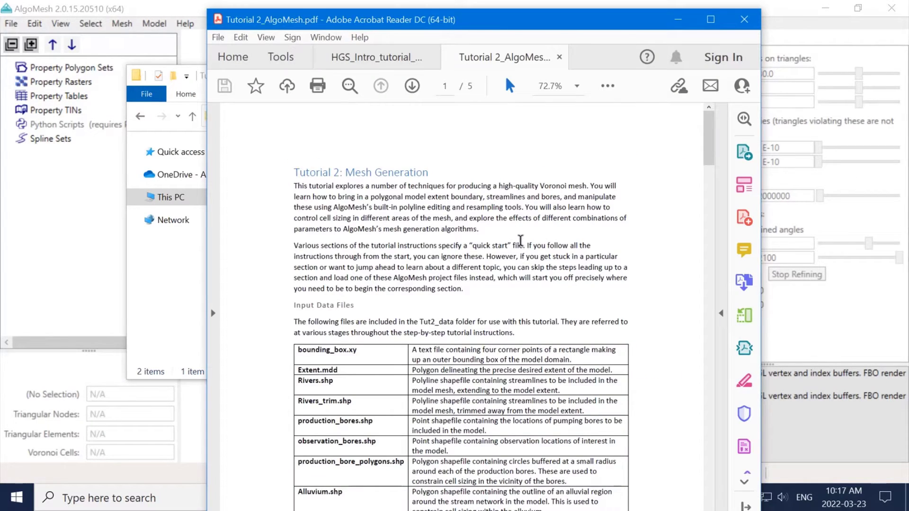
Skim the Tutorial 2 input data files and step-by-step instructions through to the last page.
scroll(520, 241, "down", 10)
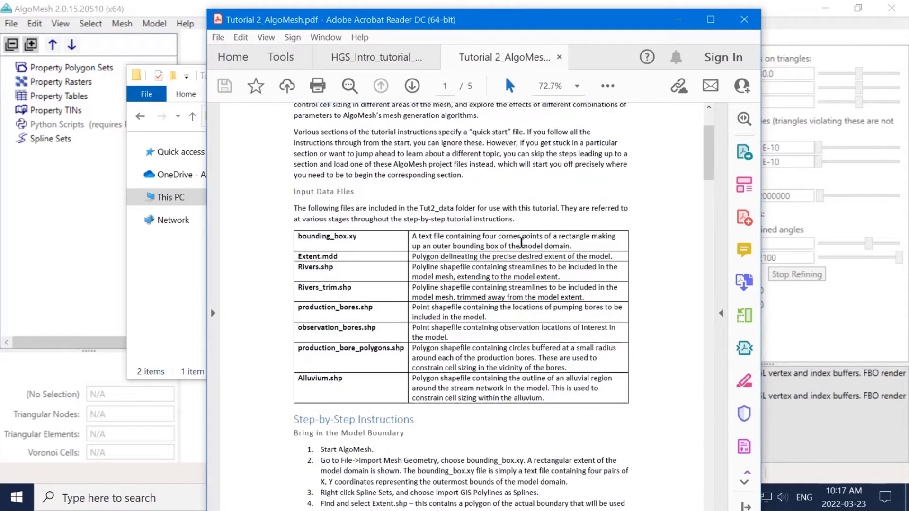
scroll(545, 271, "down", 15)
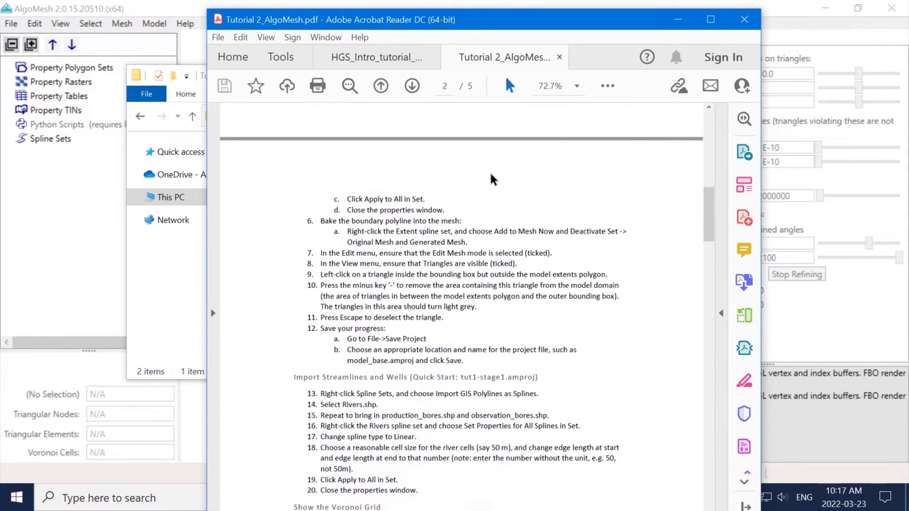
scroll(504, 287, "down", 8)
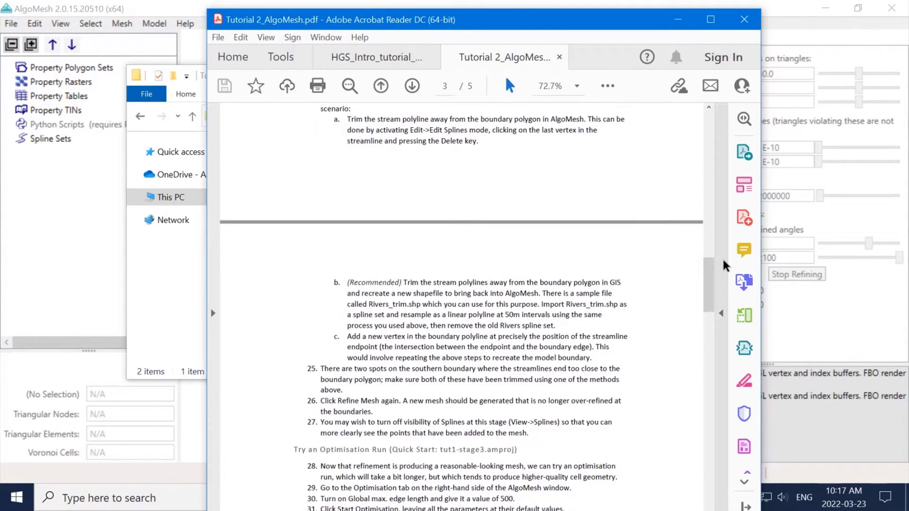
left_click_drag(709, 279, 688, 457)
scroll(481, 356, "down", 5)
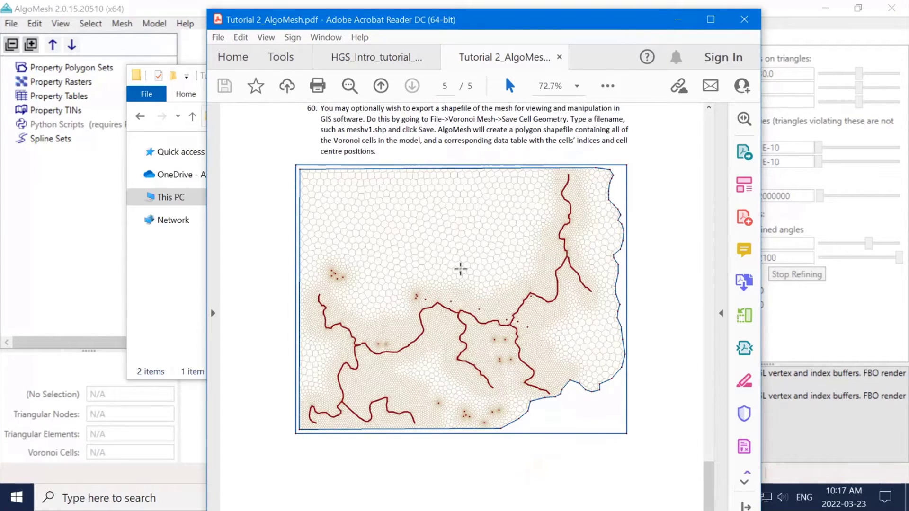
Examine the finished Voronoi mesh figure at the end of Tutorial 2, and return to the first page.
scroll(457, 277, "up", 1)
scroll(427, 288, "down", 1)
scroll(371, 212, "up", 1)
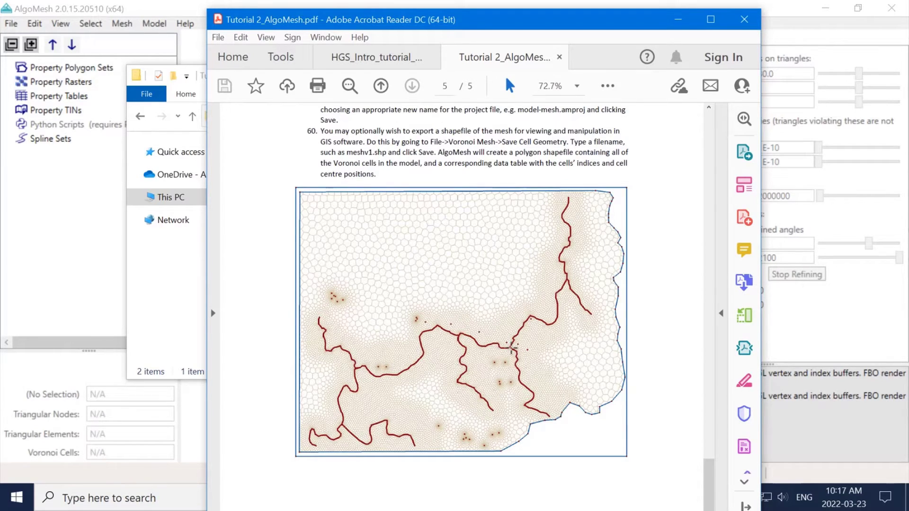
scroll(656, 362, "up", 1)
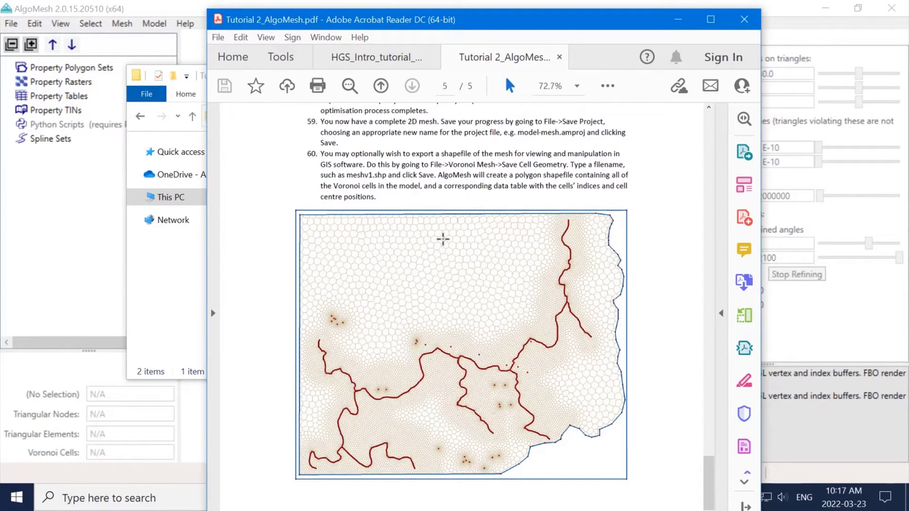
scroll(429, 355, "up", 15)
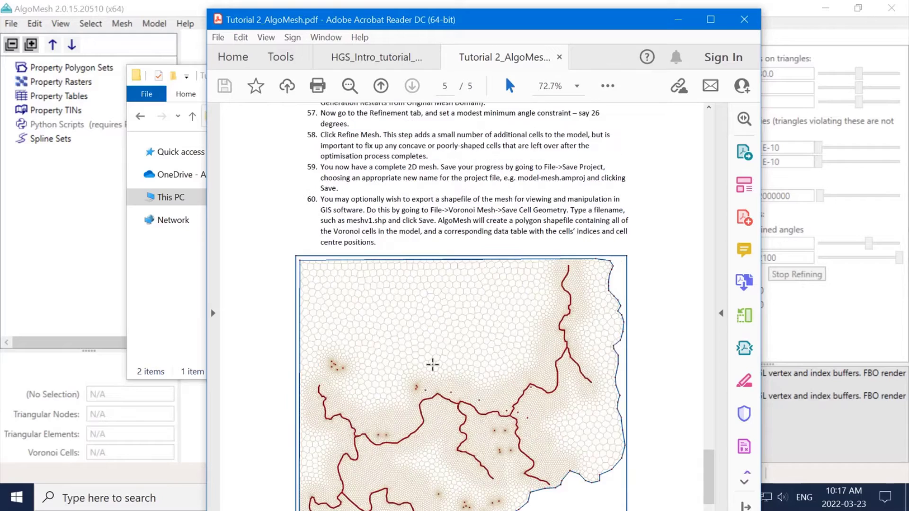
scroll(439, 376, "up", 5)
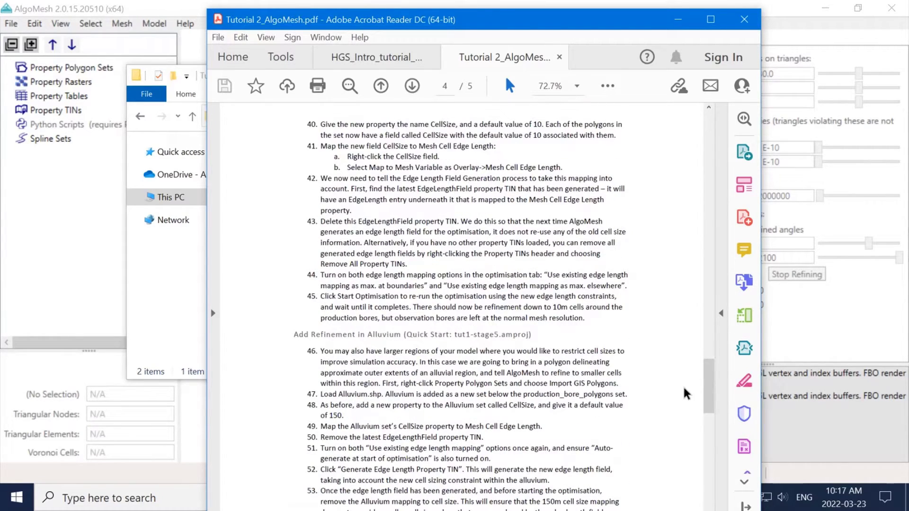
scroll(714, 368, "up", 7)
left_click_drag(713, 367, 714, 128)
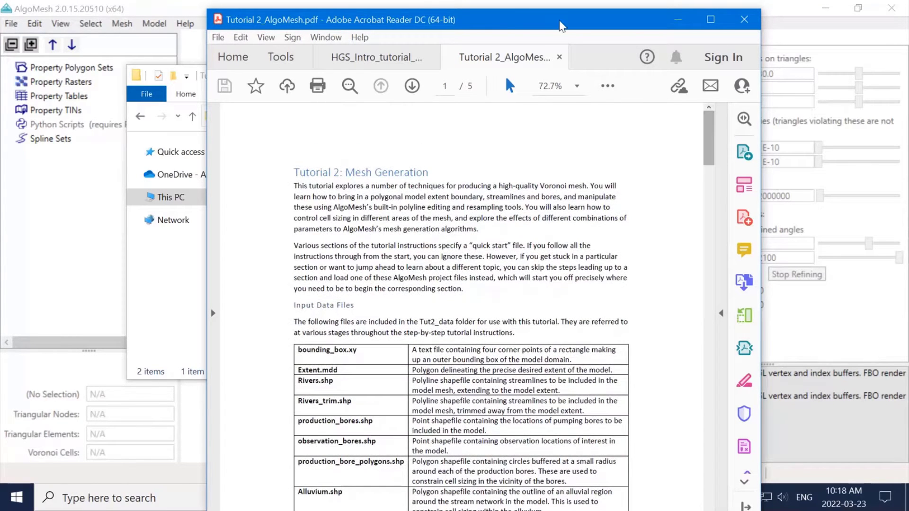
Move the Tutorial 2 PDF off the screen, return to AlgoMesh_training_course_content and move that folder window away too.
left_click_drag(503, 23, 908, 52)
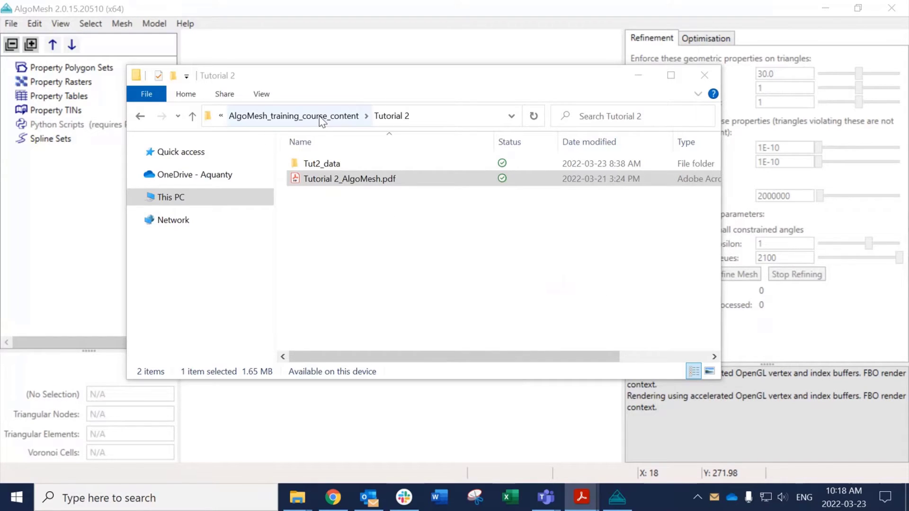
left_click(293, 116)
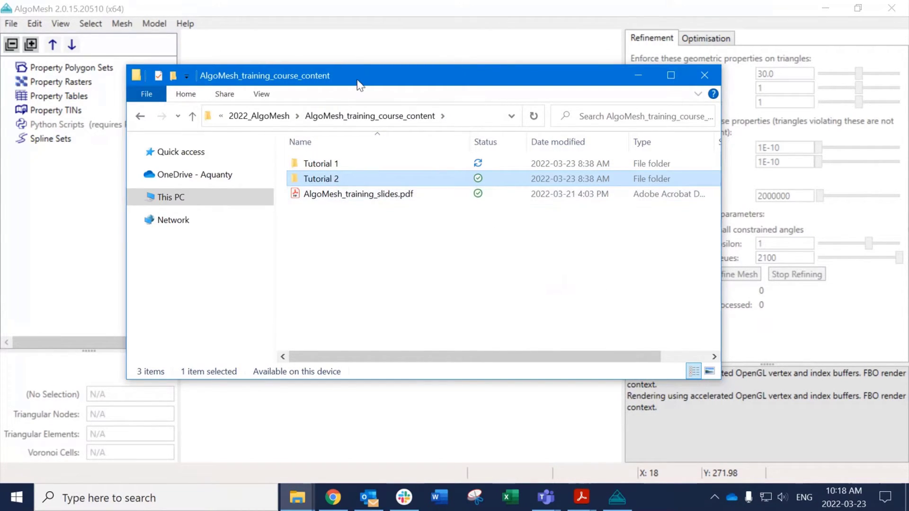
left_click_drag(325, 81, 908, 156)
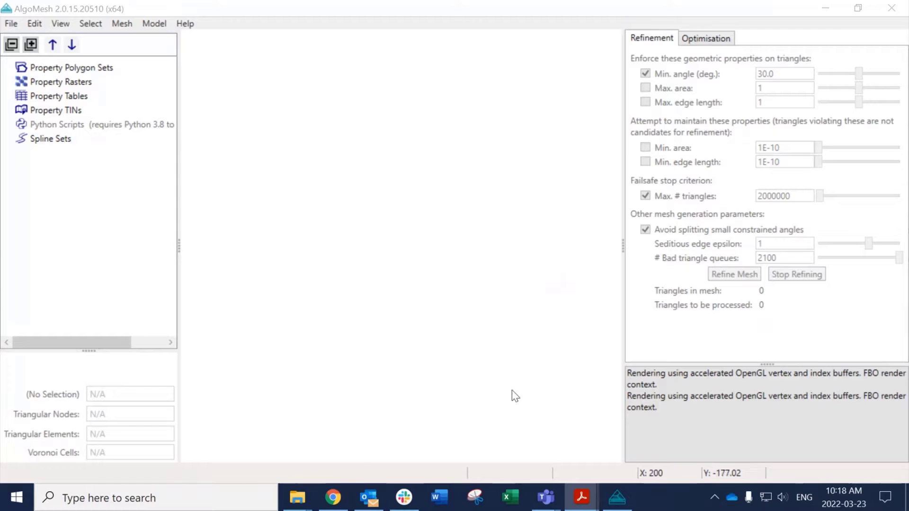
Bring the File Explorer window showing the mesh folder onto this screen, narrow it and position it over AlgoMesh.
mouse_move(298, 505)
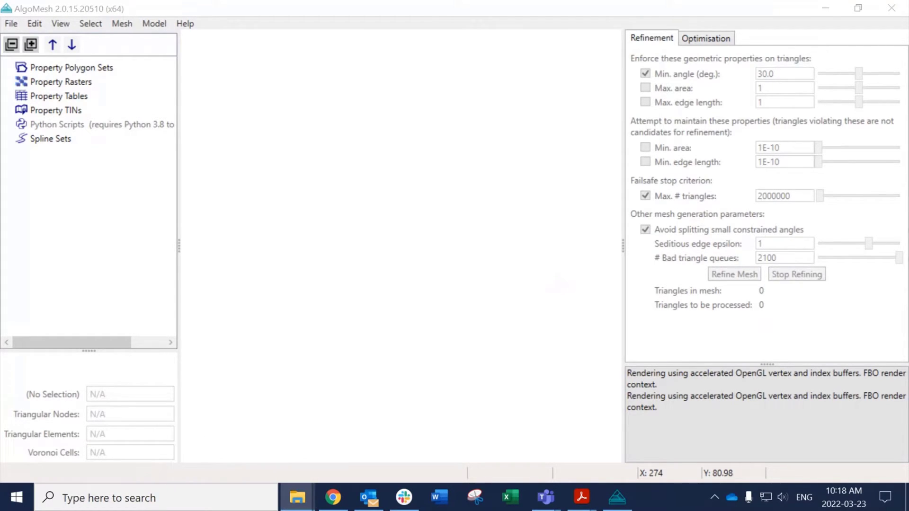
left_click_drag(908, 114, 526, 55)
left_click_drag(465, 48, 470, 82)
left_click_drag(500, 97, 398, 76)
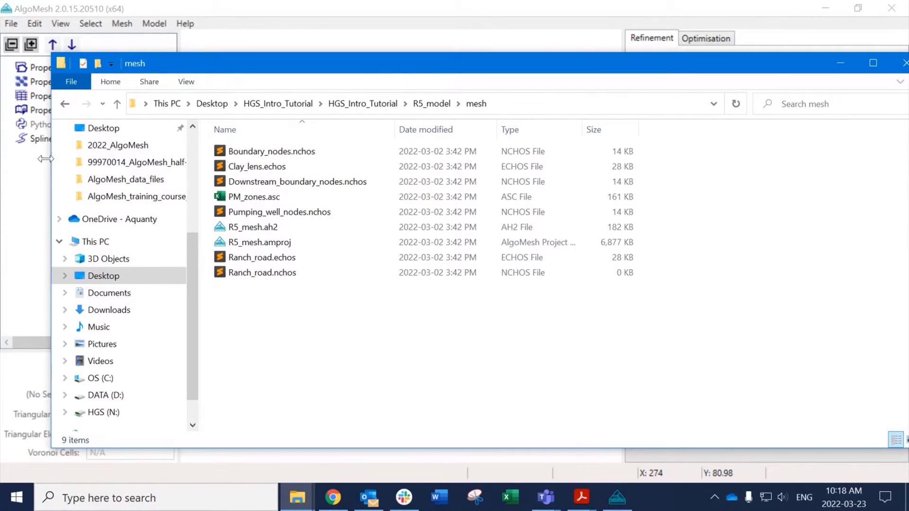
left_click_drag(47, 157, 237, 157)
left_click_drag(551, 61, 461, 58)
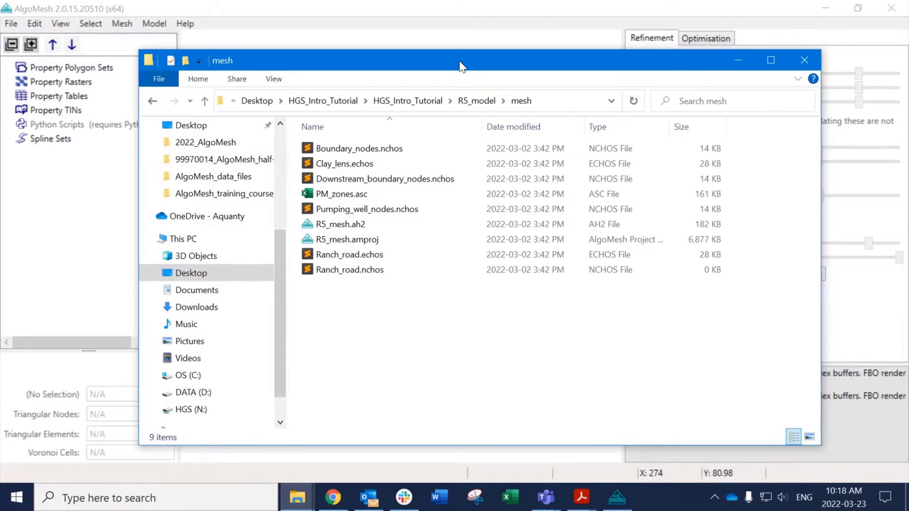
Go up from the mesh folder to HGS_Intro_Tutorial, and open its R5_model folder.
left_click(476, 101)
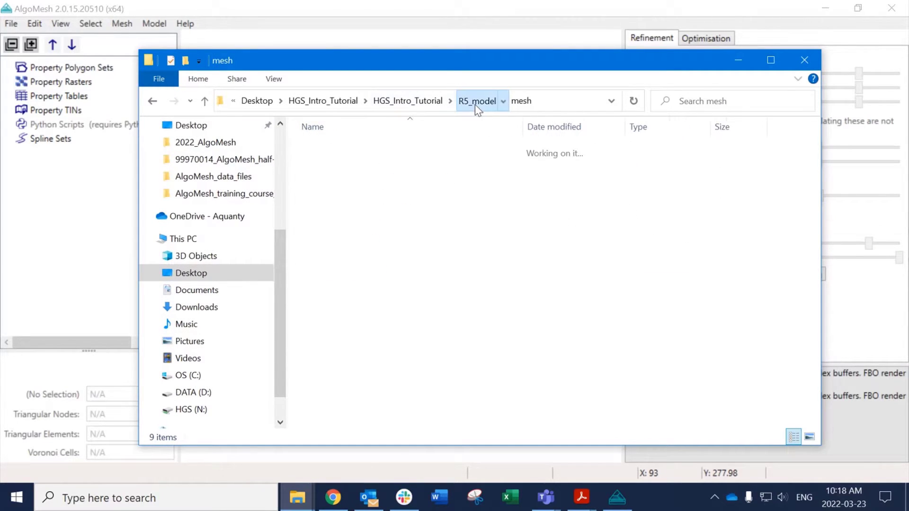
left_click(442, 100)
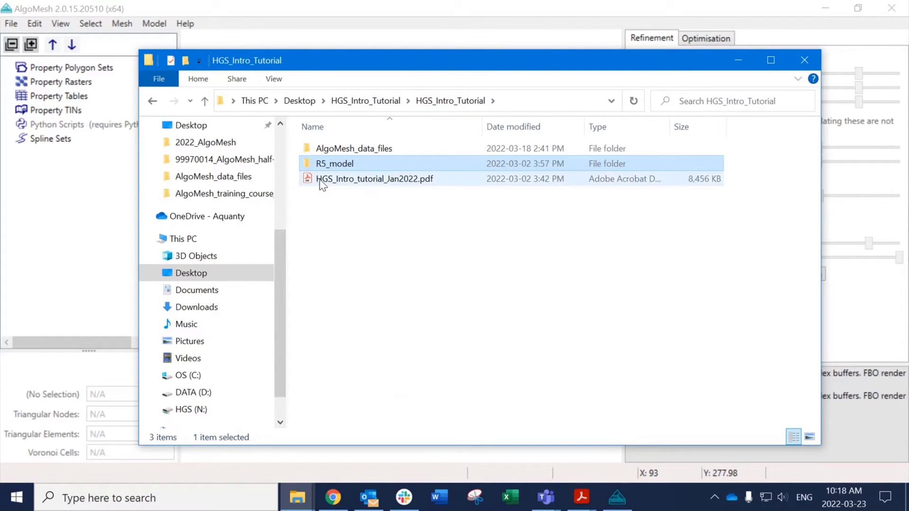
left_click(365, 181)
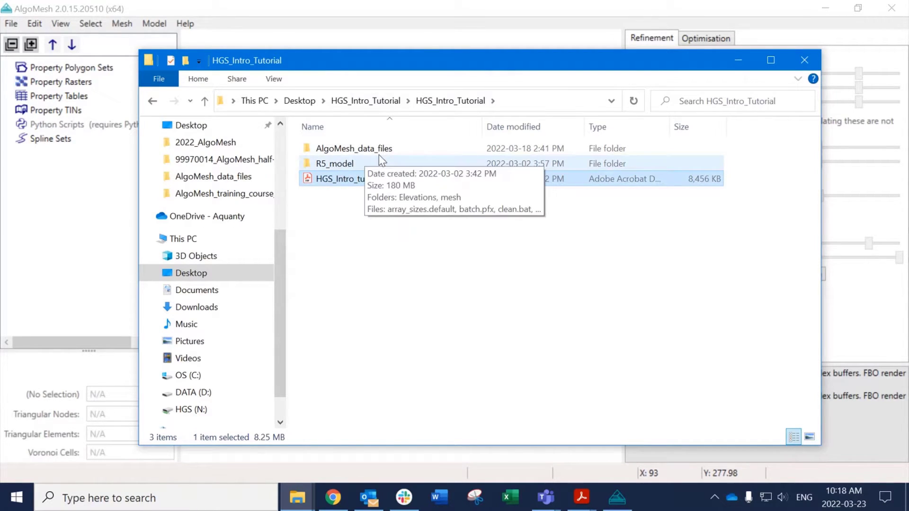
left_click(350, 149)
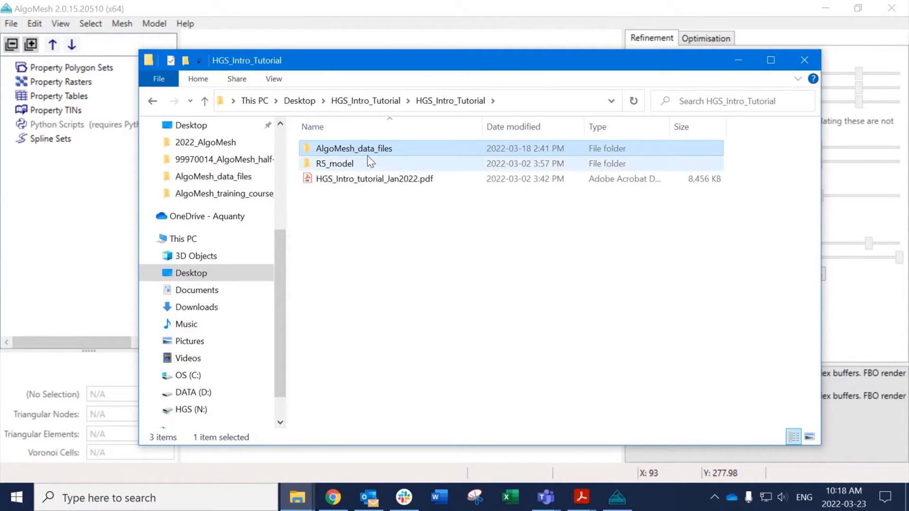
double_click(336, 166)
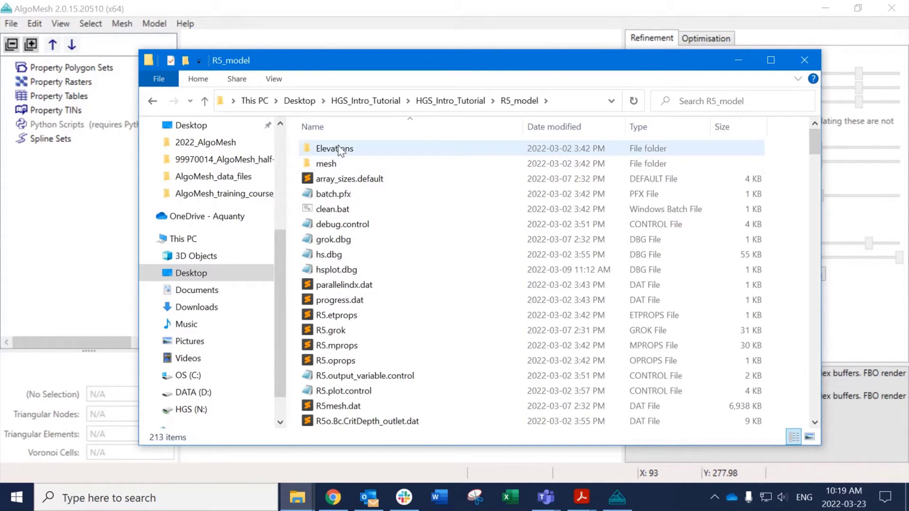
Look through the R5_model files, open the mesh subfolder and point out R5_mesh.ah2 and R5_mesh.amproj.
scroll(336, 226, "down", 6)
scroll(341, 251, "up", 6)
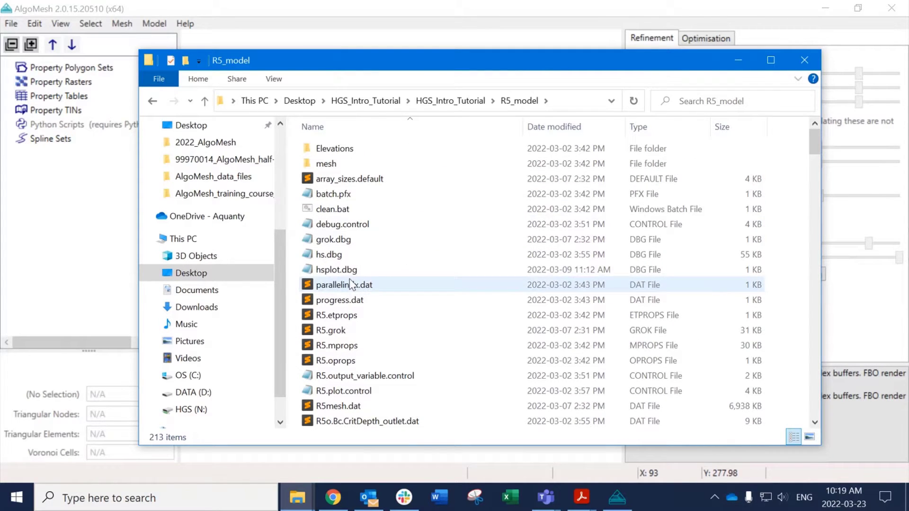
left_click(328, 165)
double_click(328, 165)
left_click(349, 226)
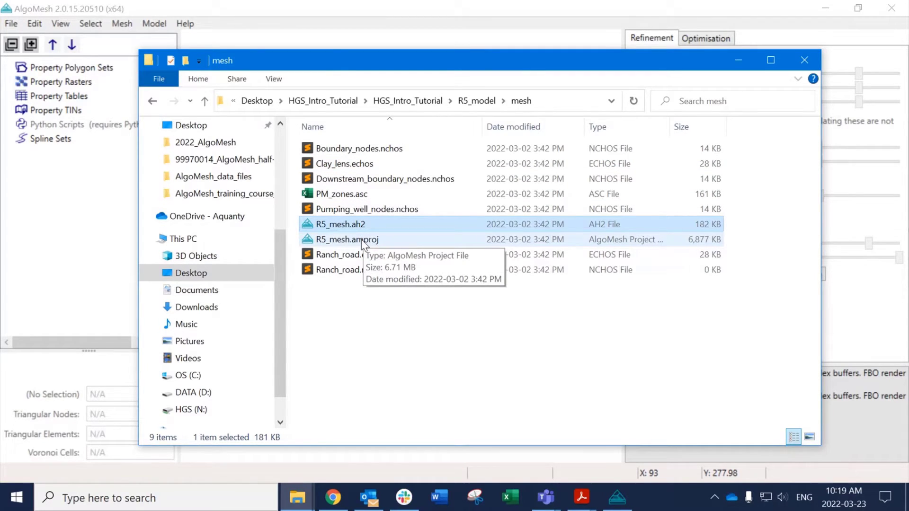
left_click(367, 241, "ctrl")
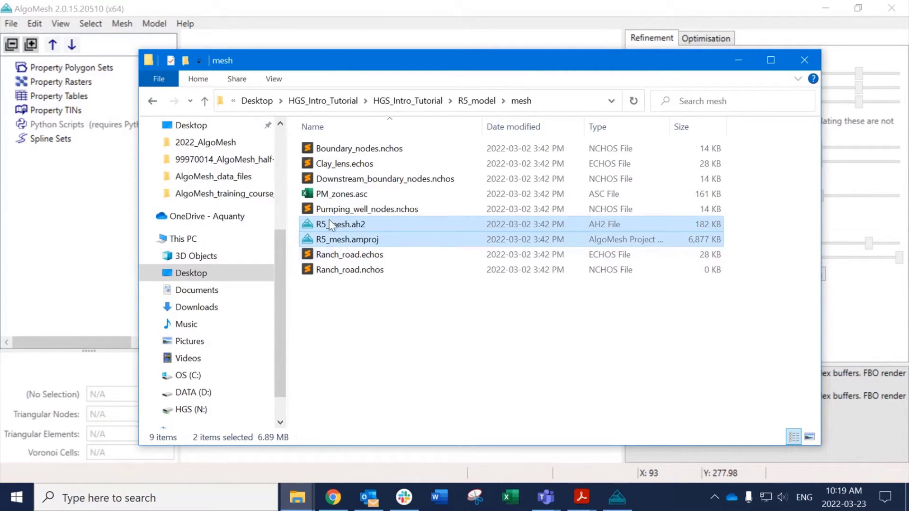
left_click(351, 241)
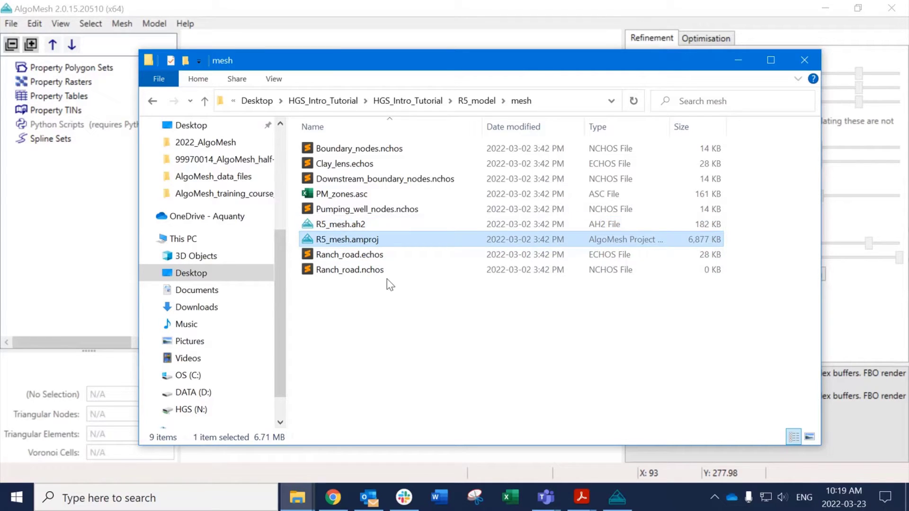
Open R5_mesh.amproj in AlgoMesh, bring its window onto this screen and inspect the finished mesh around the road lines.
double_click(365, 247)
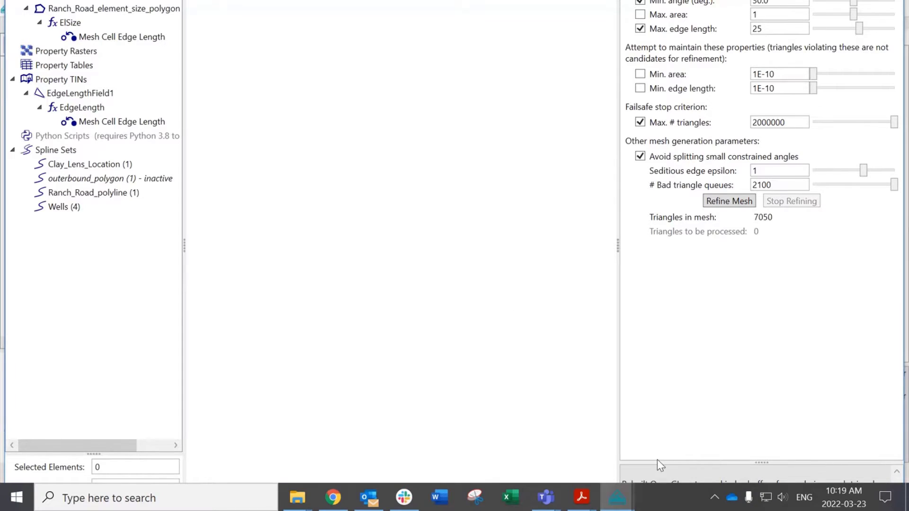
mouse_move(617, 497)
left_click(671, 388)
left_click_drag(903, 10, 749, 146)
left_click(703, 13)
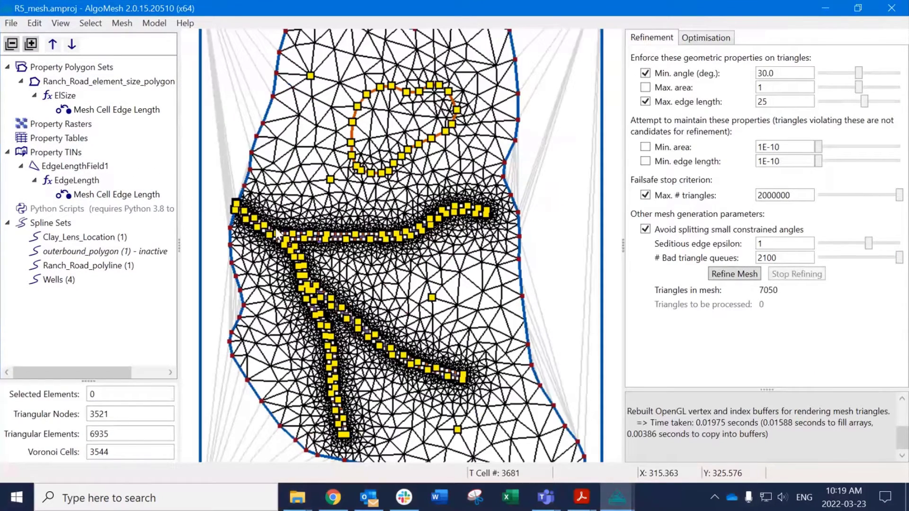
scroll(277, 234, "down", 2)
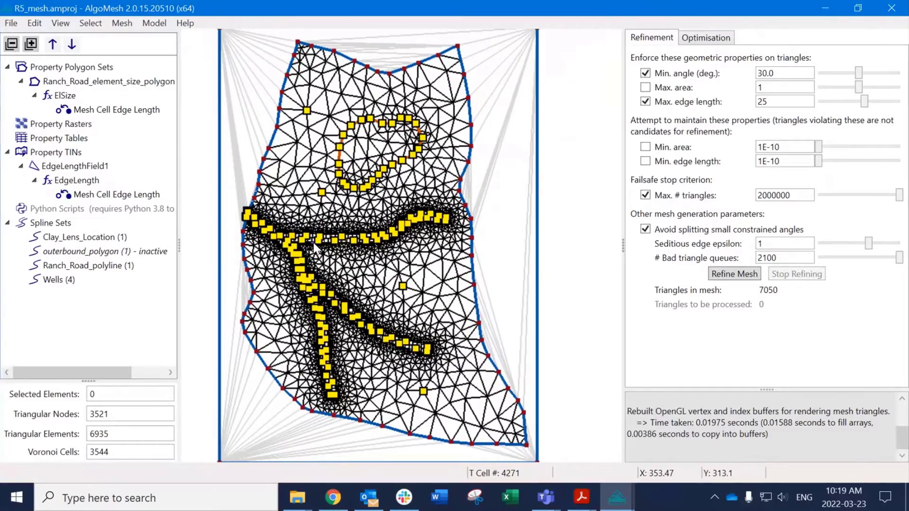
scroll(314, 246, "up", 4)
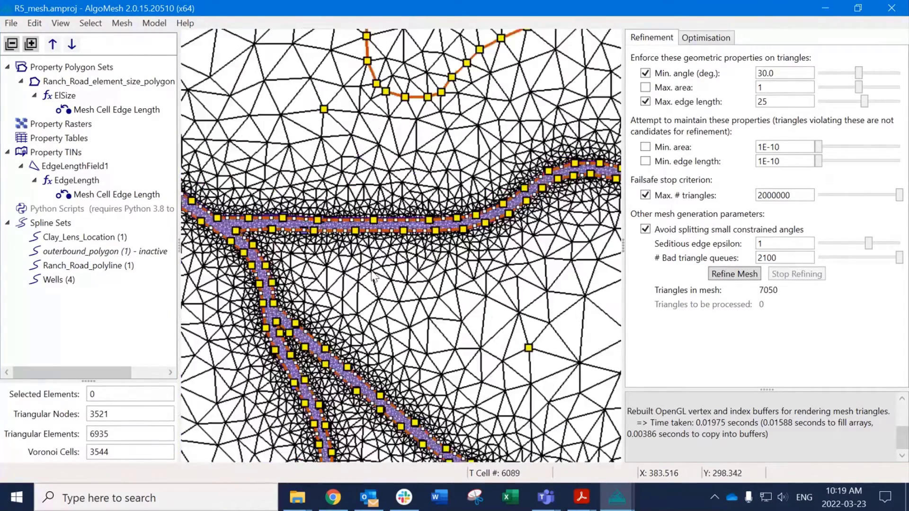
scroll(373, 277, "down", 4)
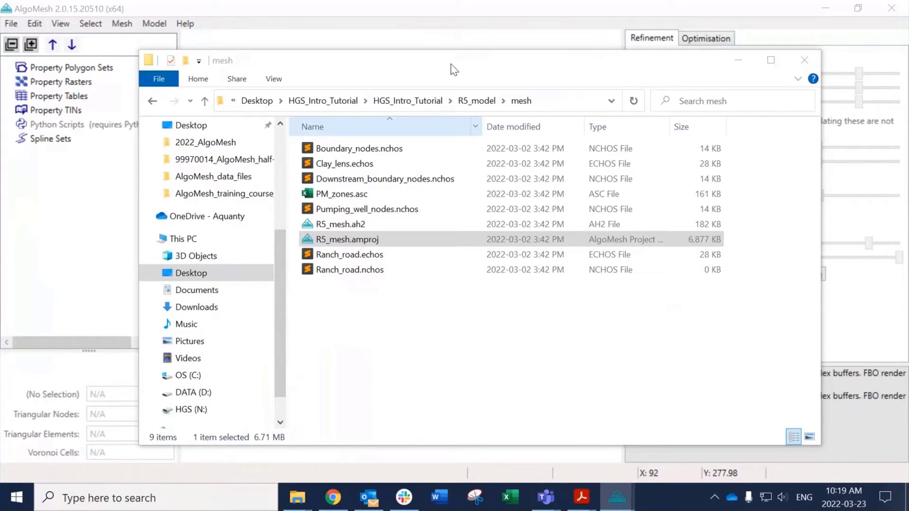
Return to the mesh folder window, go up to HGS_Intro_Tutorial, open AlgoMesh_data_files and reposition the window.
left_click(413, 101)
double_click(349, 148)
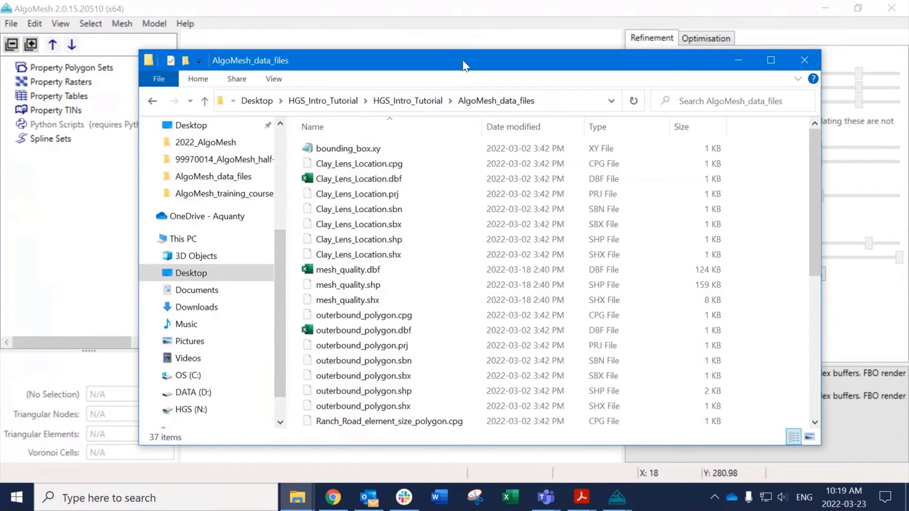
left_click_drag(464, 65, 511, 91)
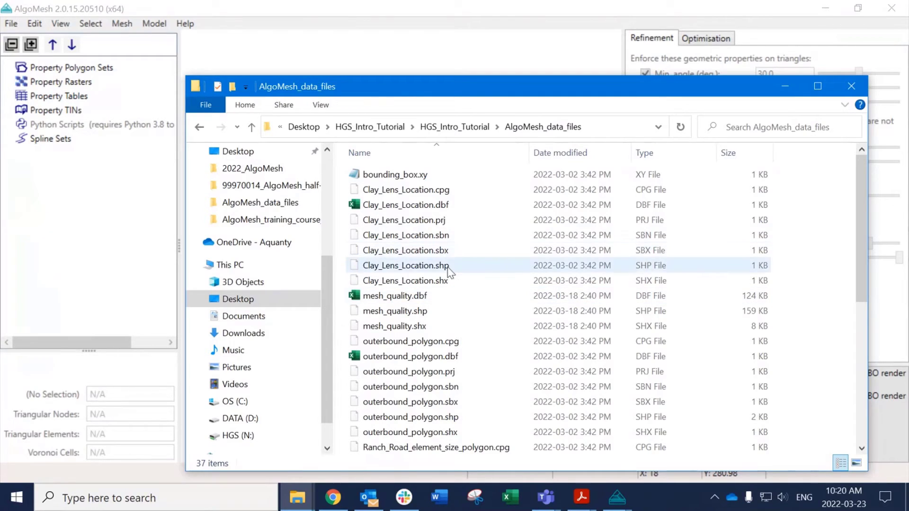
Open bounding_box.xy in Notepad, shrink its window beside the file list to review the corner coordinates, and close it.
double_click(394, 175)
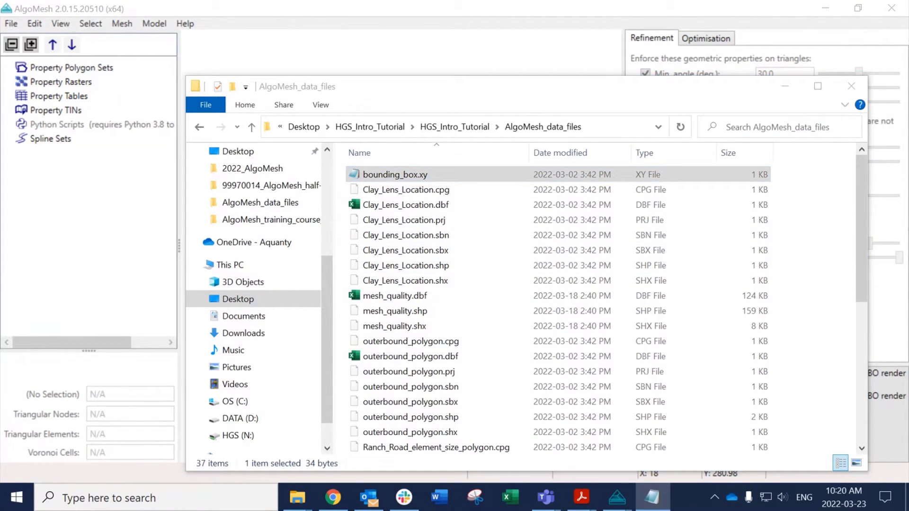
left_click_drag(702, 140, 372, 63)
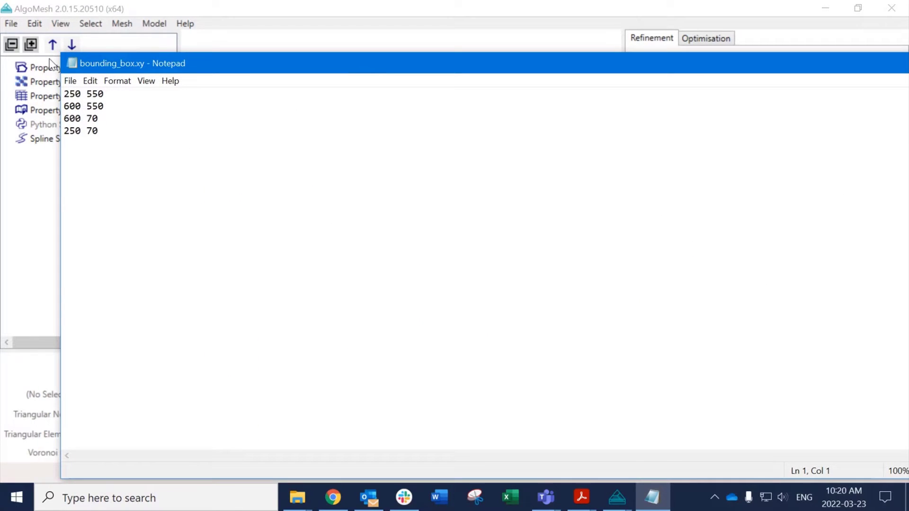
left_click_drag(61, 64, 345, 66)
left_click_drag(450, 66, 223, 55)
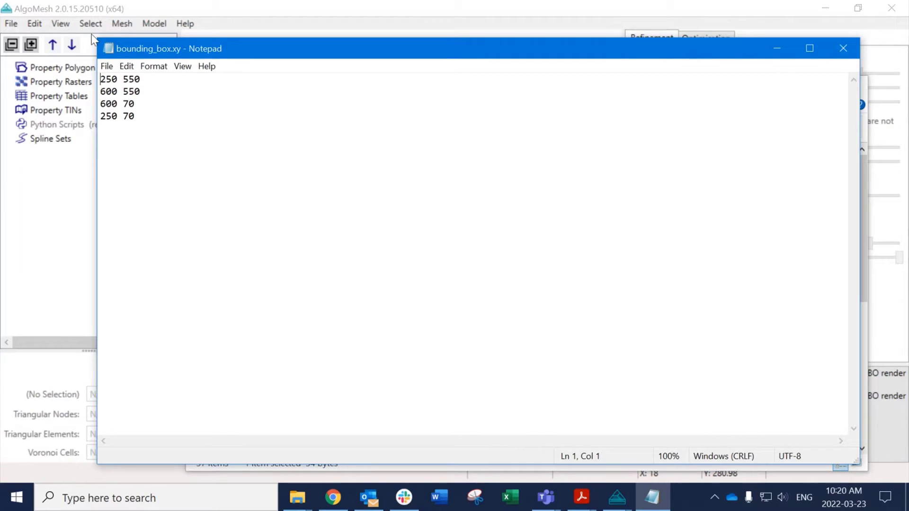
left_click_drag(97, 41, 357, 182)
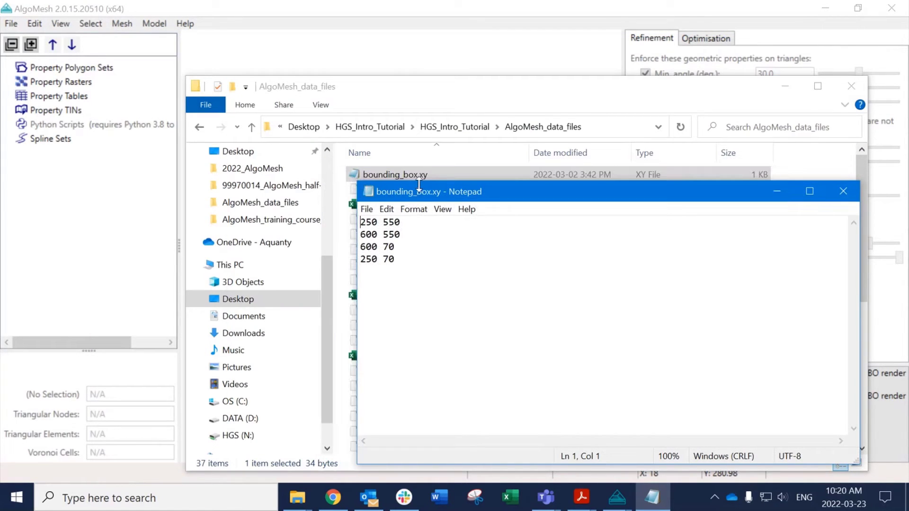
left_click_drag(430, 197, 455, 188)
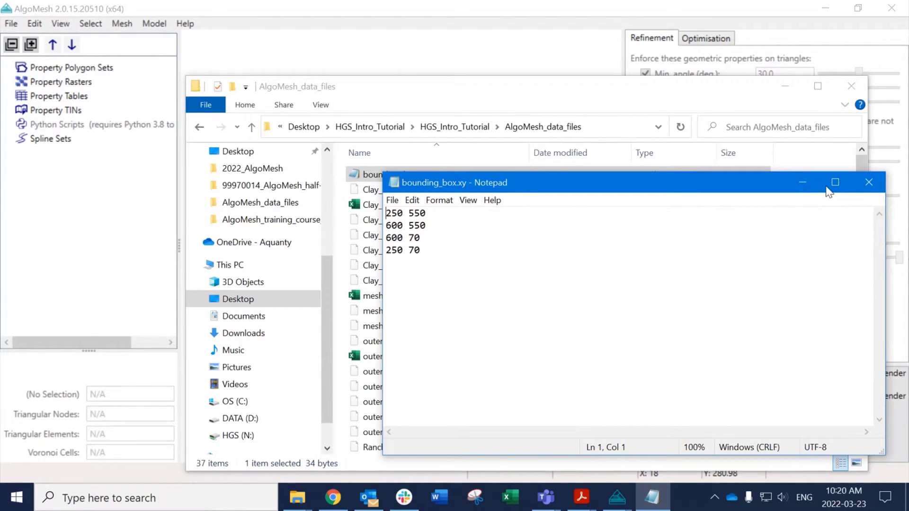
left_click(869, 185)
Switch to the empty AlgoMesh project and import bounding_box.xy from AlgoMesh_data_files as the mesh geometry.
left_click(362, 63)
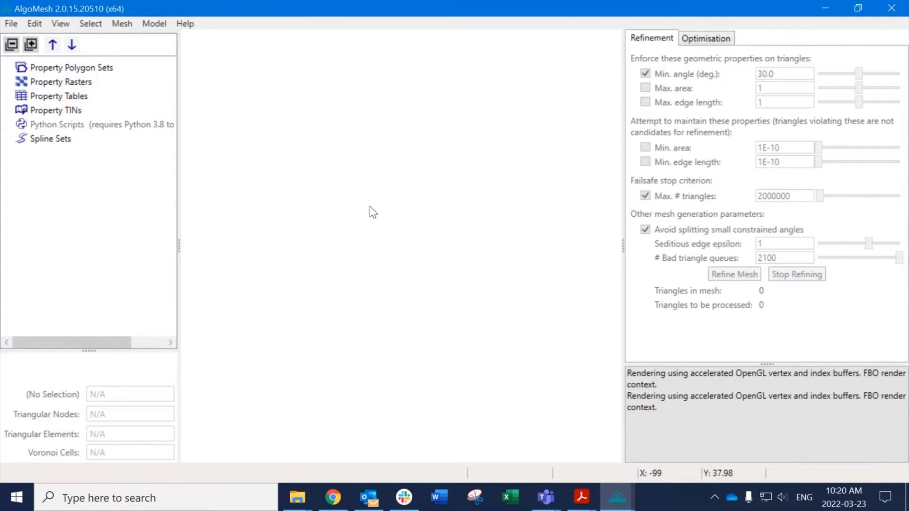
left_click(11, 24)
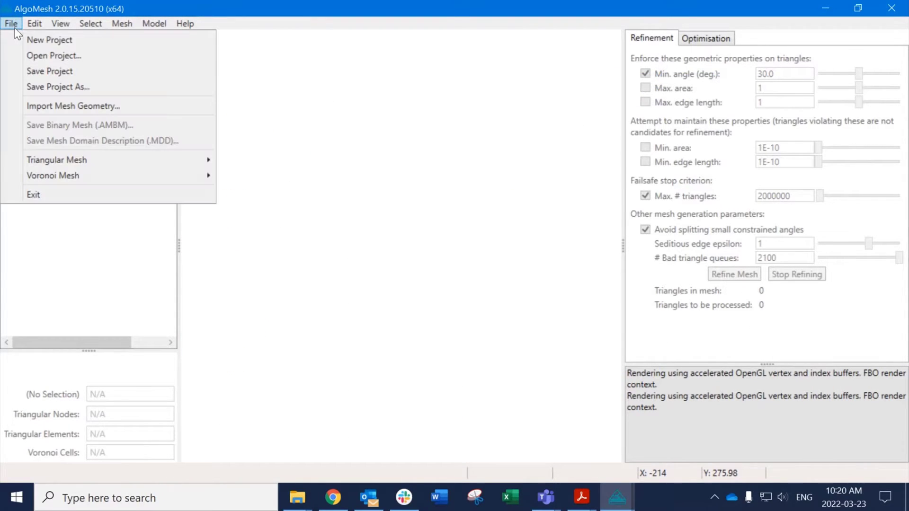
left_click(111, 107)
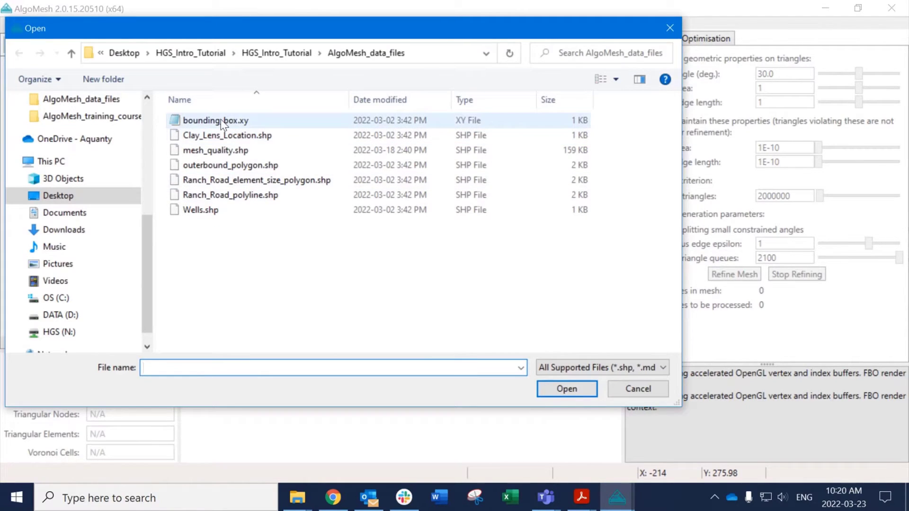
left_click_drag(266, 35, 348, 48)
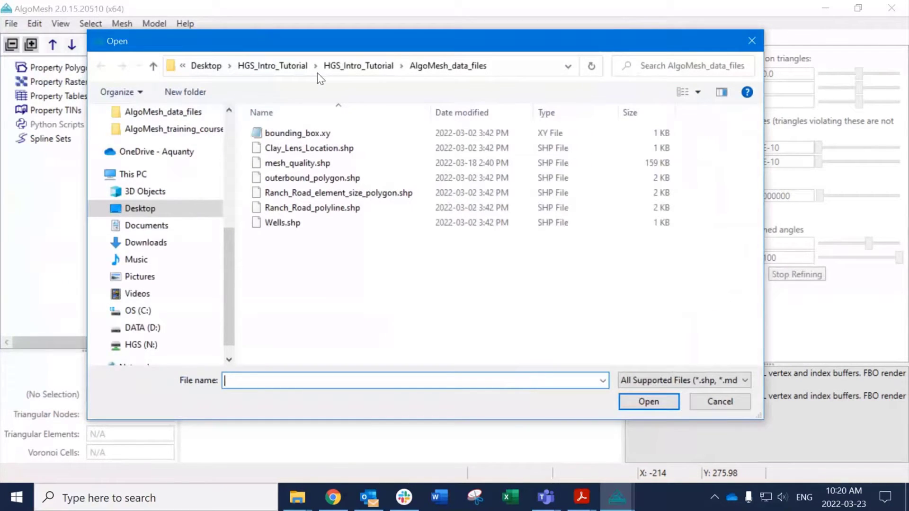
left_click(298, 133)
left_click(663, 398)
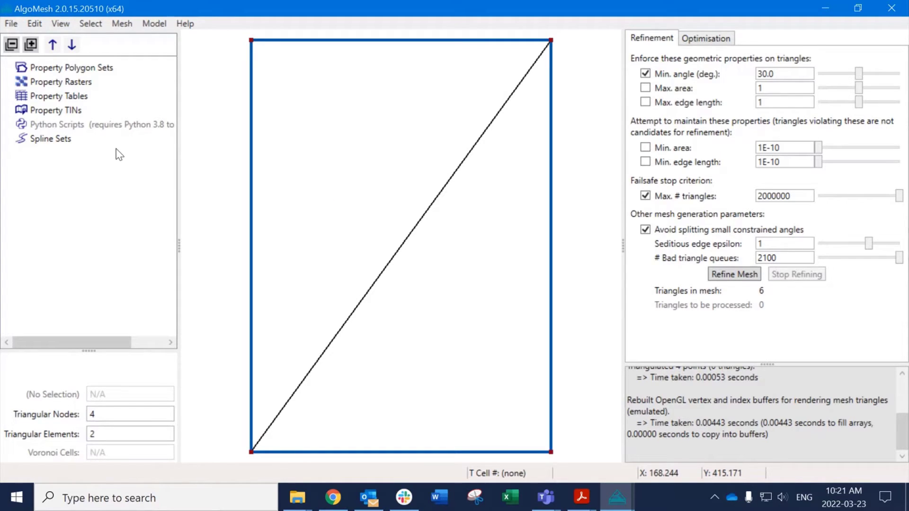
Import outerbound_polygon.shp into Spline Sets as GIS polylines.
right_click(62, 142)
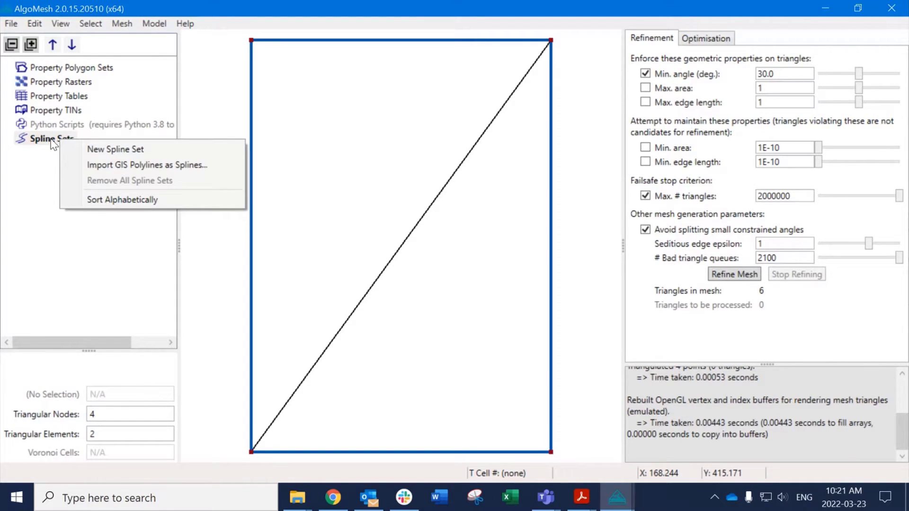
left_click(172, 169)
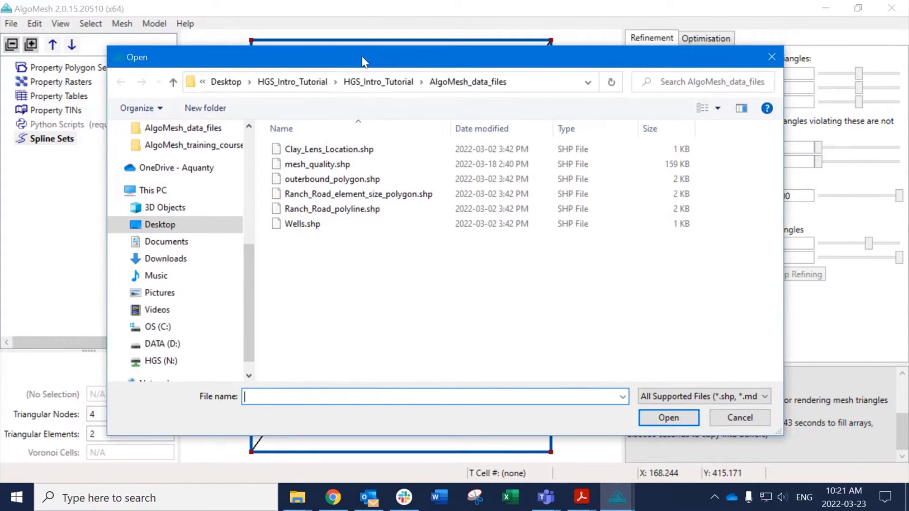
left_click(351, 180)
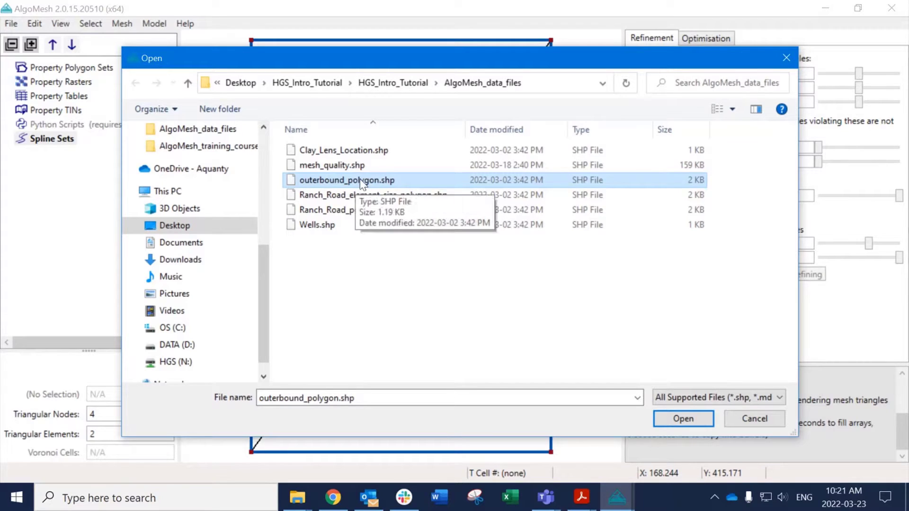
left_click(691, 420)
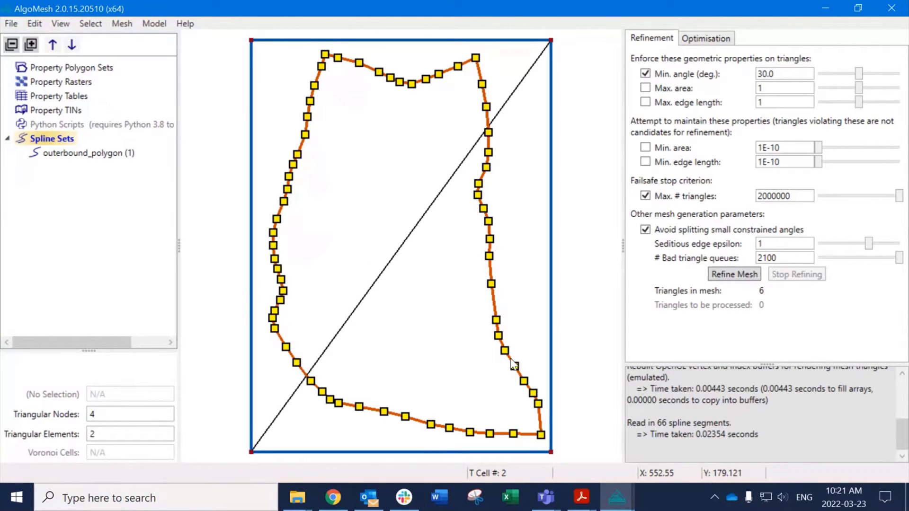
Refine the mesh with the 30-degree minimum angle and inspect the triangles along the outer boundary spline.
left_click(734, 275)
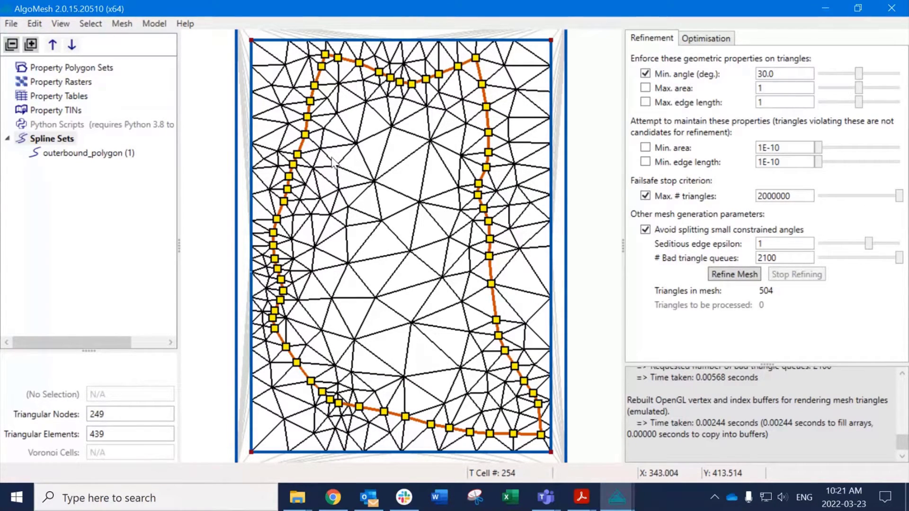
scroll(294, 129, "down", 1)
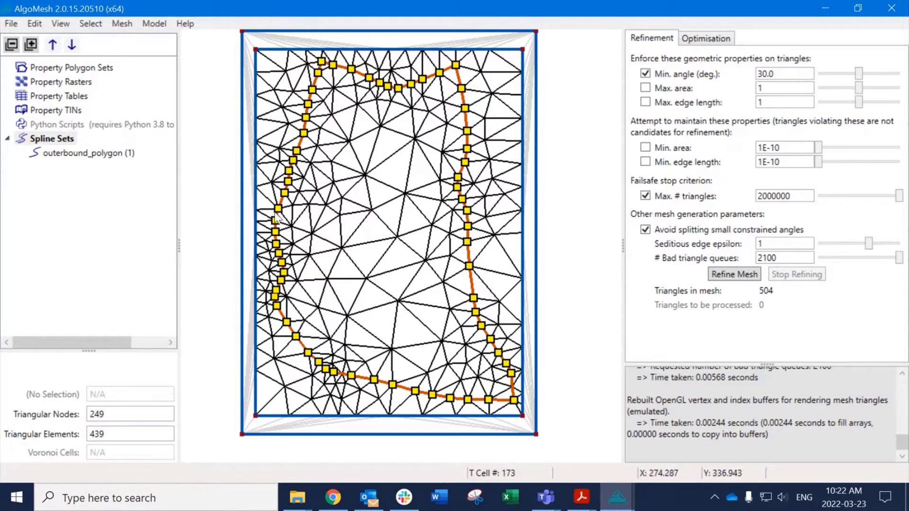
scroll(276, 218, "up", 2)
Open the properties for all splines in the outerbound_polygon set and change the sampling type to Entire Spline.
right_click(96, 153)
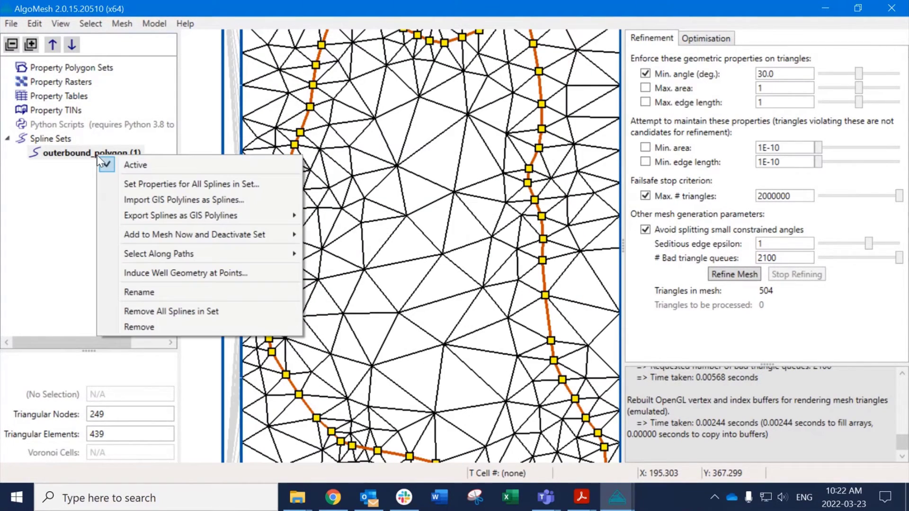
left_click(171, 185)
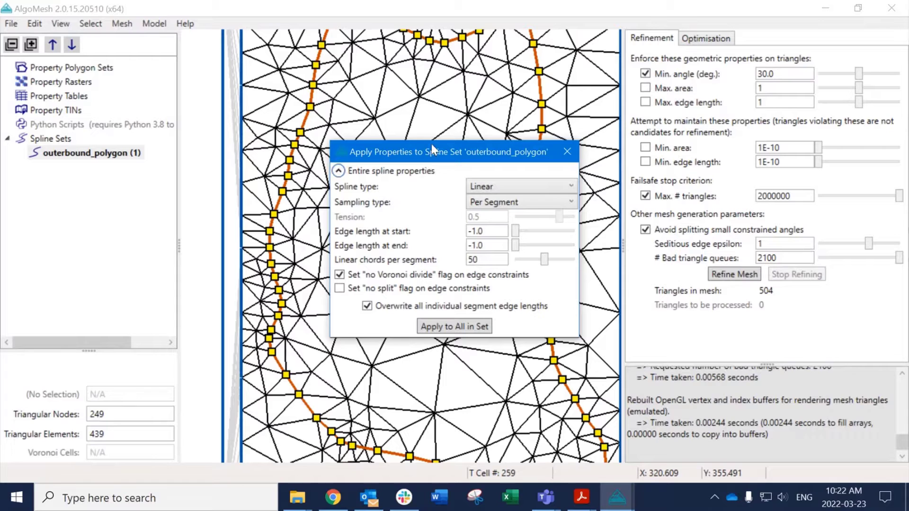
left_click_drag(431, 144, 537, 143)
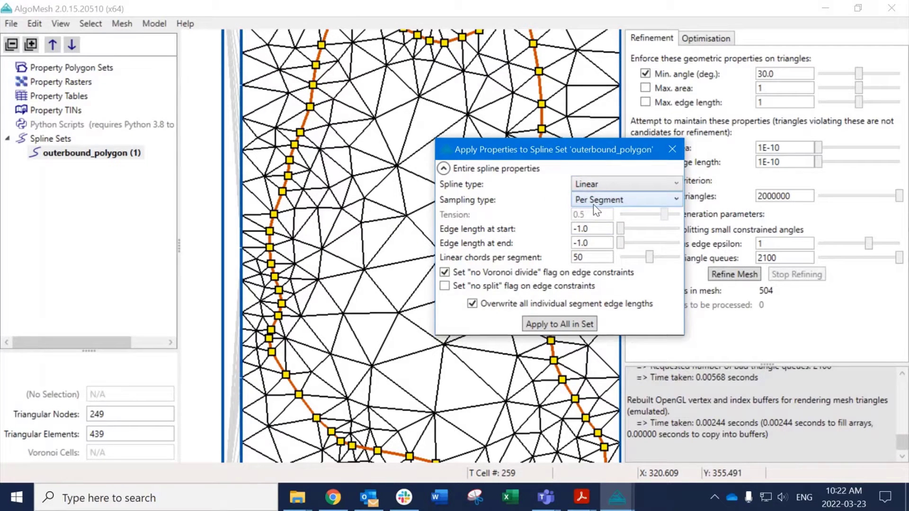
left_click(599, 201)
left_click(597, 215)
Set the outerbound_polygon edge length at start and end to 50 and apply it to the whole set.
double_click(586, 230)
type("50")
key("Tab")
type("50")
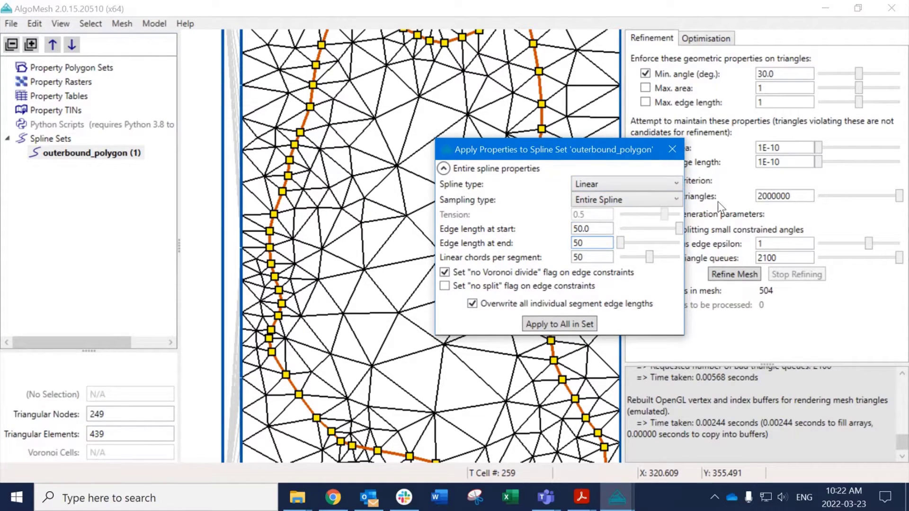
left_click(555, 324)
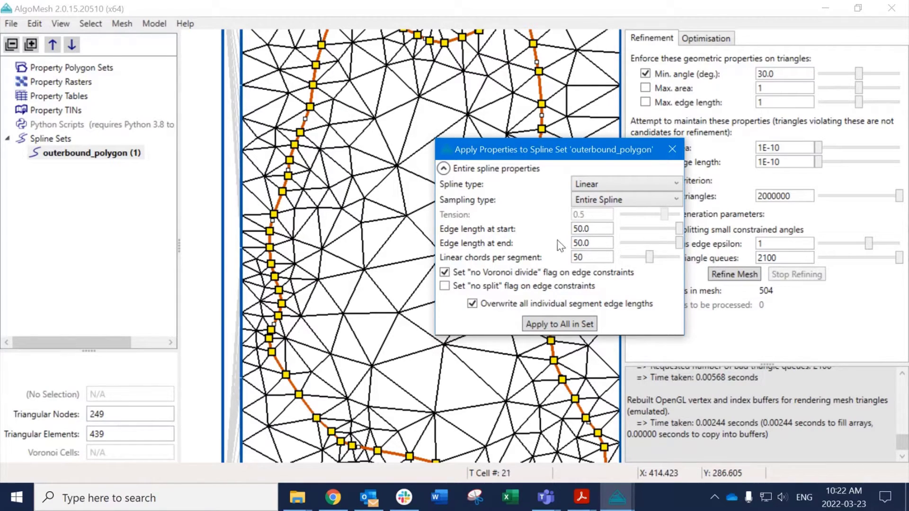
Set the outerbound_polygon edge length at start and end to 10 and apply it to the whole set.
double_click(596, 229)
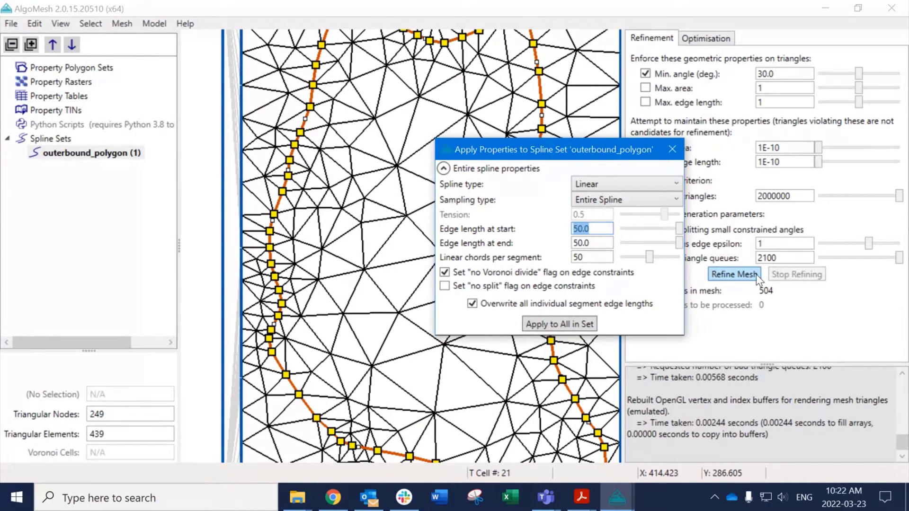
type("10.0")
double_click(600, 242)
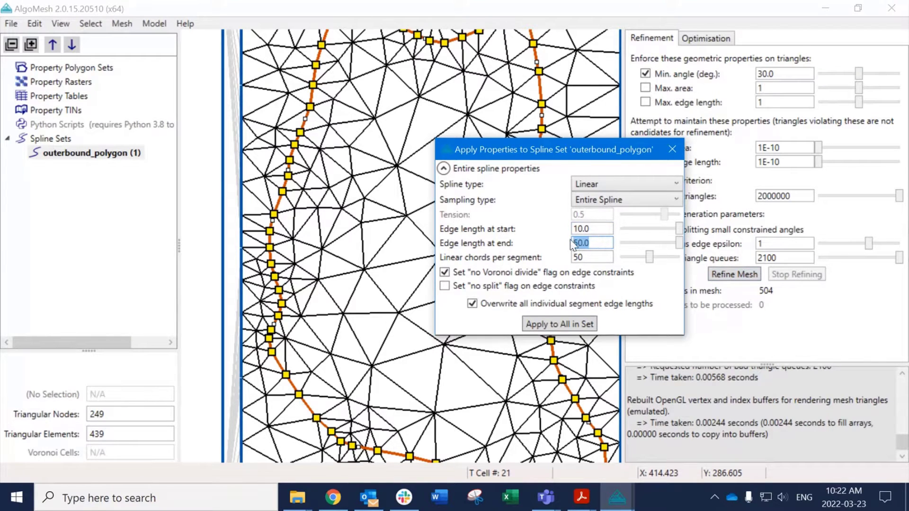
type("10")
left_click(567, 325)
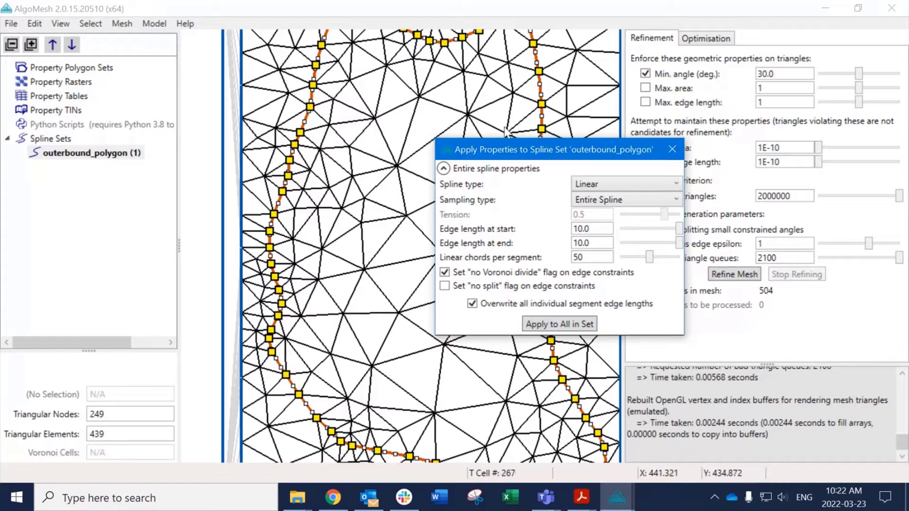
Add the outerbound_polygon splines to both the original and generated mesh and deactivate the spline set.
left_click(670, 150)
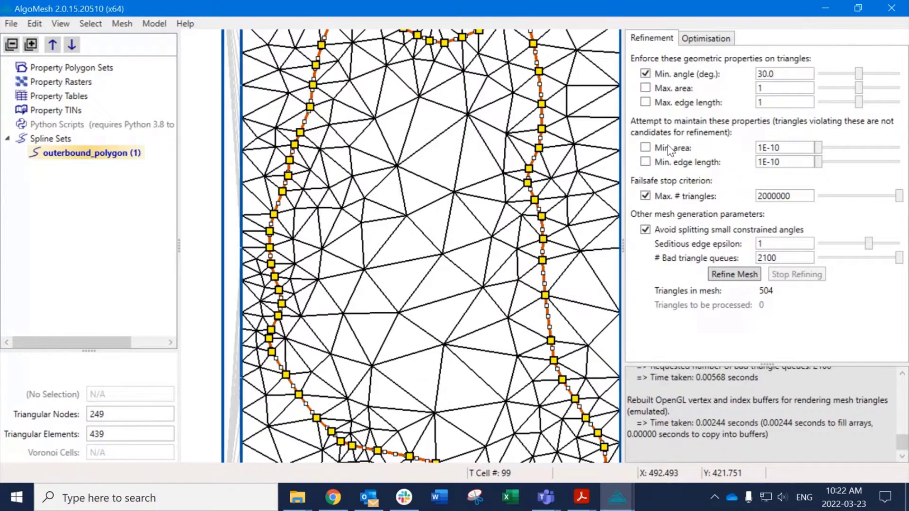
left_click(343, 75)
left_click(342, 83)
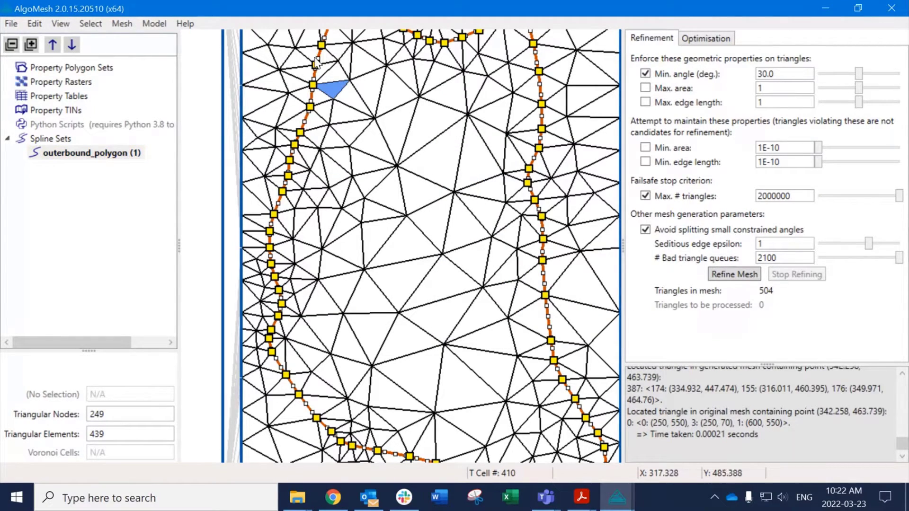
scroll(350, 114, "up", 3)
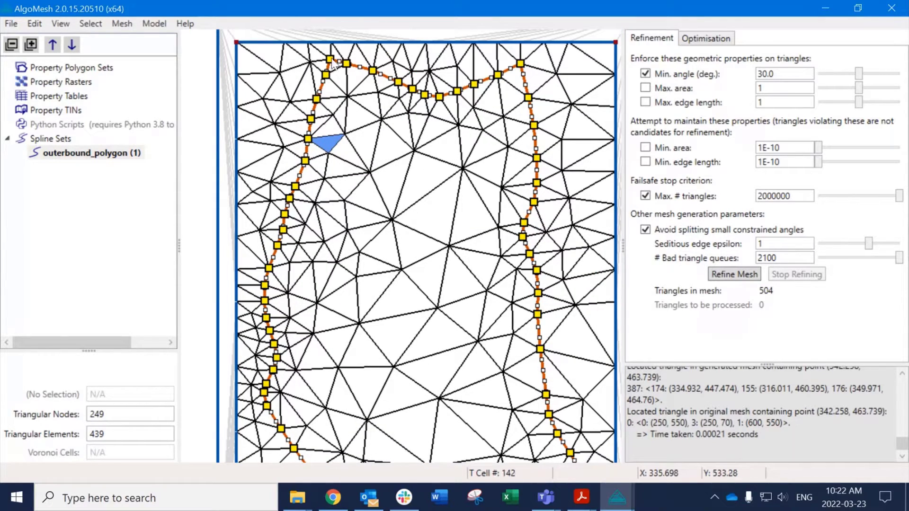
right_click(109, 155)
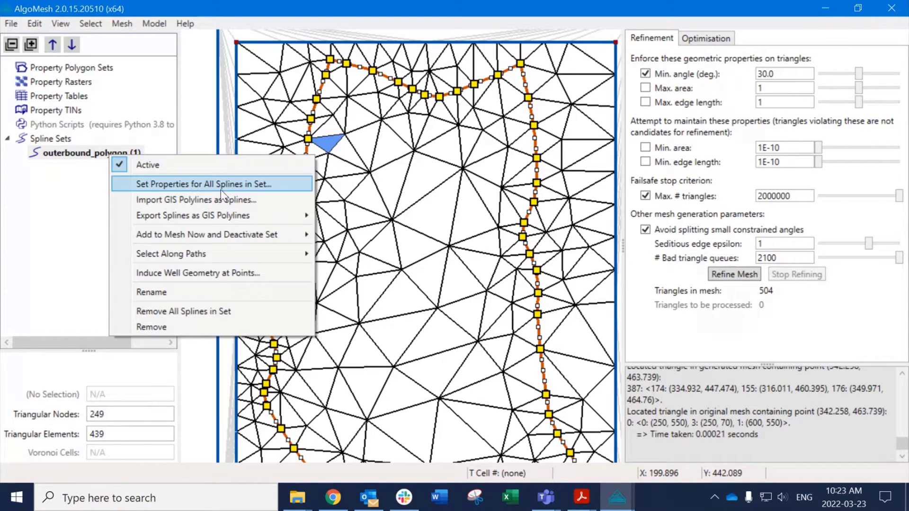
mouse_move(235, 238)
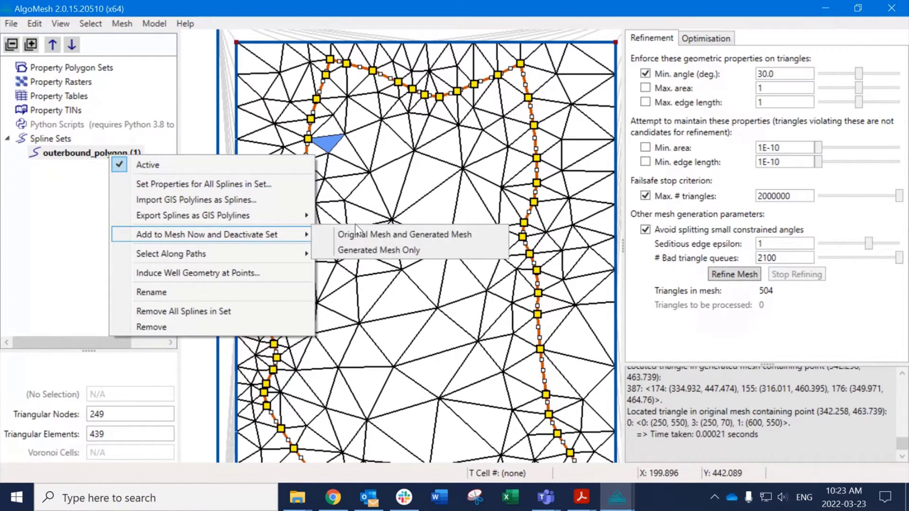
left_click(447, 239)
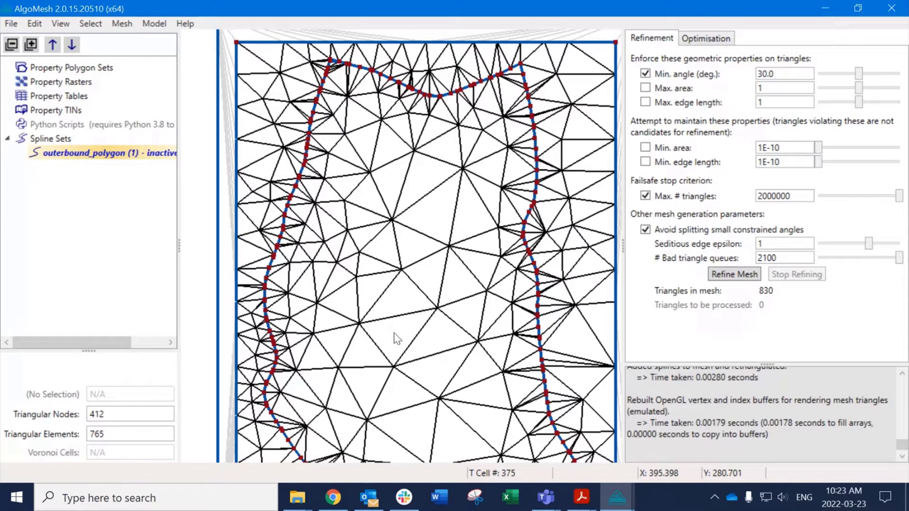
Examine the node spacing and narrow triangles along the outer boundary constraint before refinement.
scroll(266, 262, "up", 3)
scroll(279, 246, "up", 2)
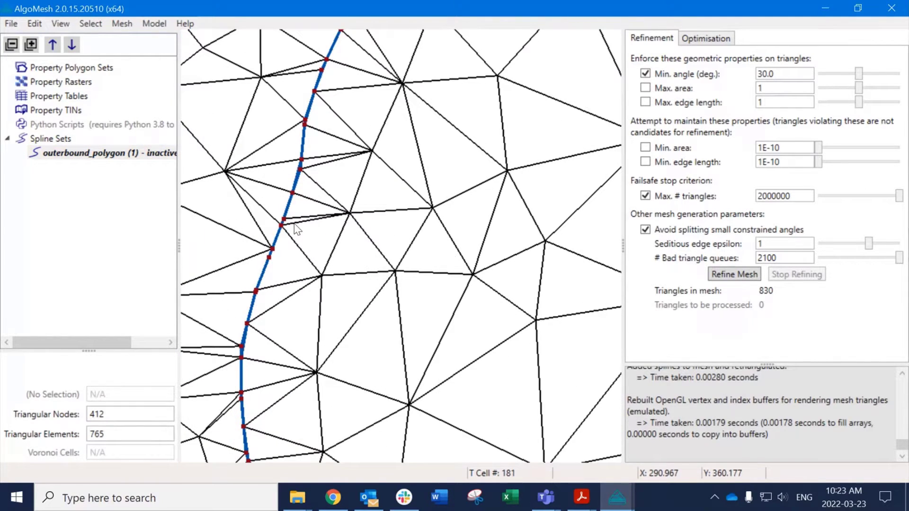
scroll(301, 176, "up", 3)
scroll(304, 159, "down", 5)
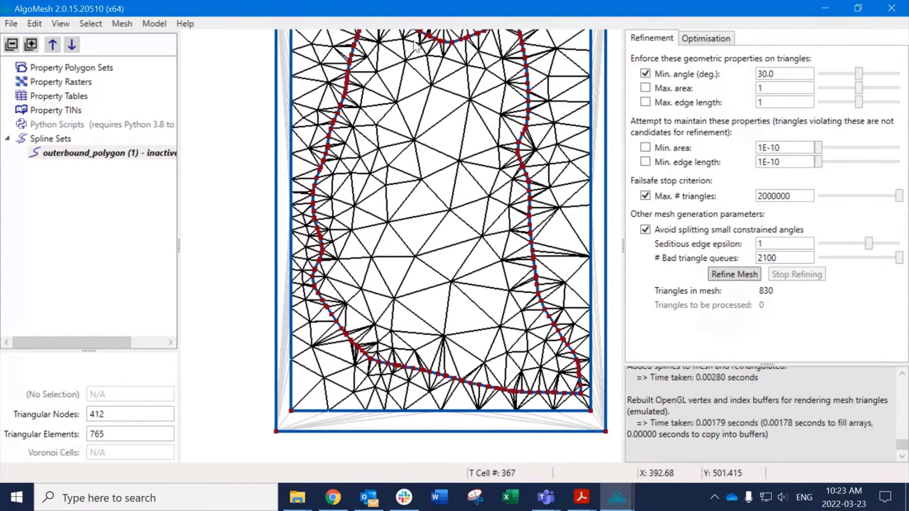
scroll(415, 48, "up", 2)
scroll(303, 109, "up", 2)
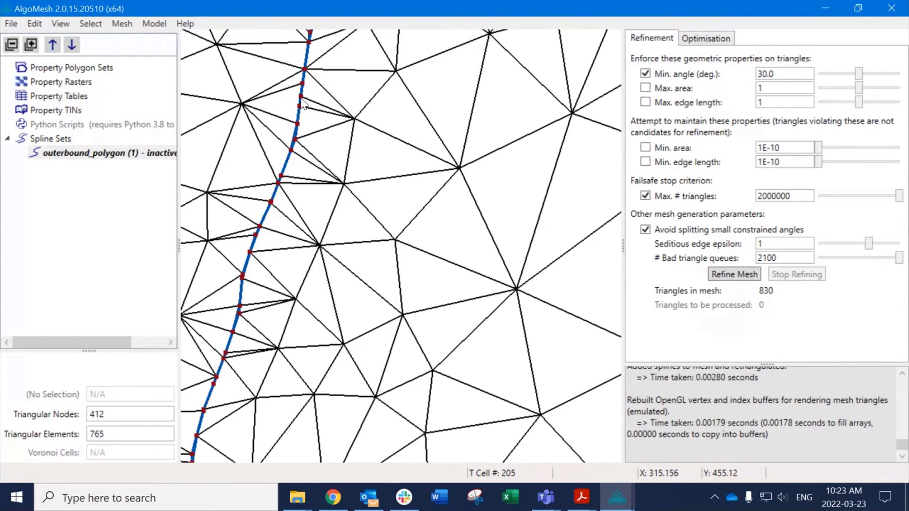
scroll(307, 99, "up", 1)
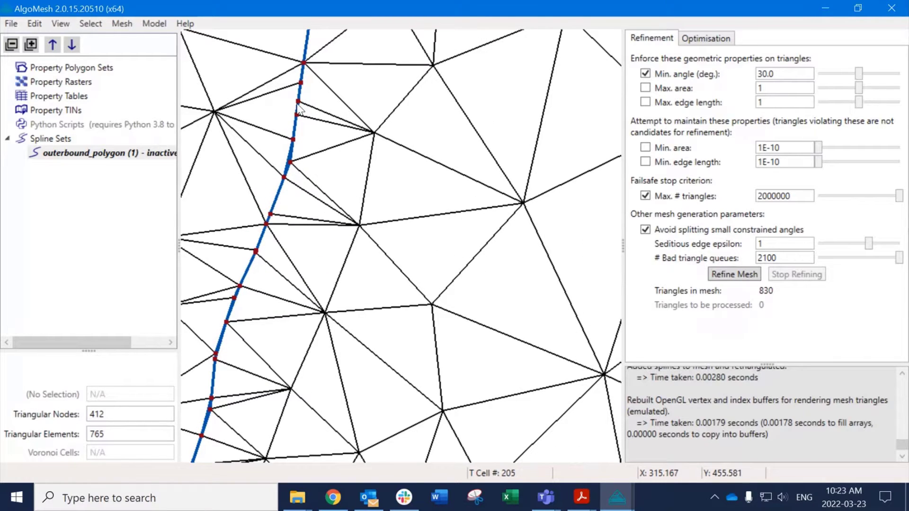
scroll(296, 161, "down", 4)
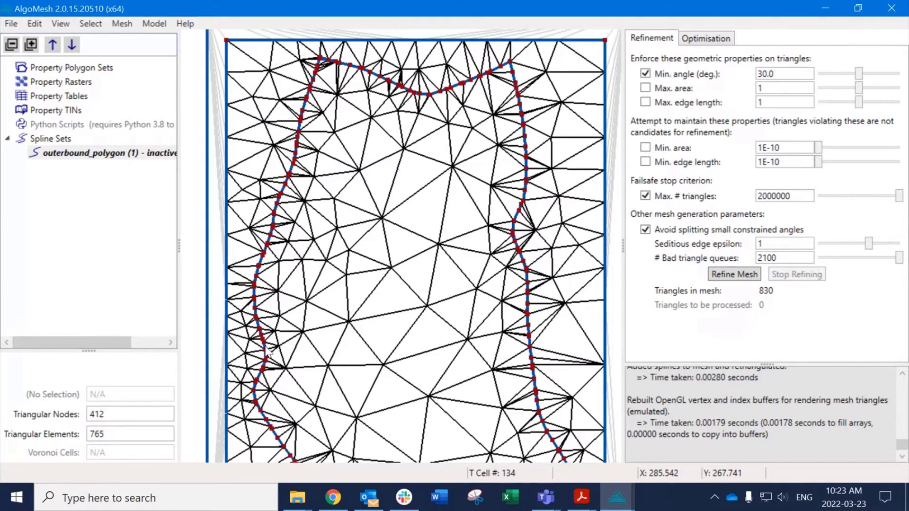
scroll(266, 350, "up", 2)
scroll(265, 350, "up", 1)
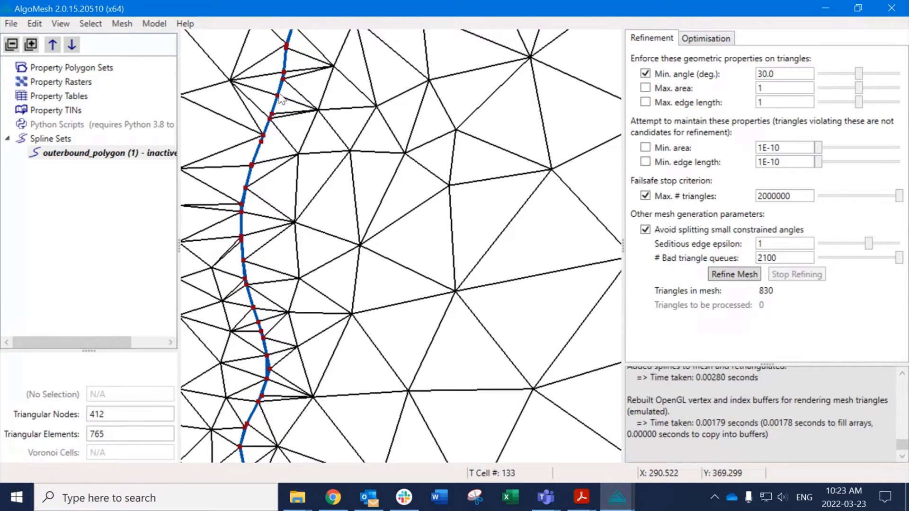
Refine the mesh with the minimum triangle angle of 30 degrees.
scroll(293, 64, "down", 3)
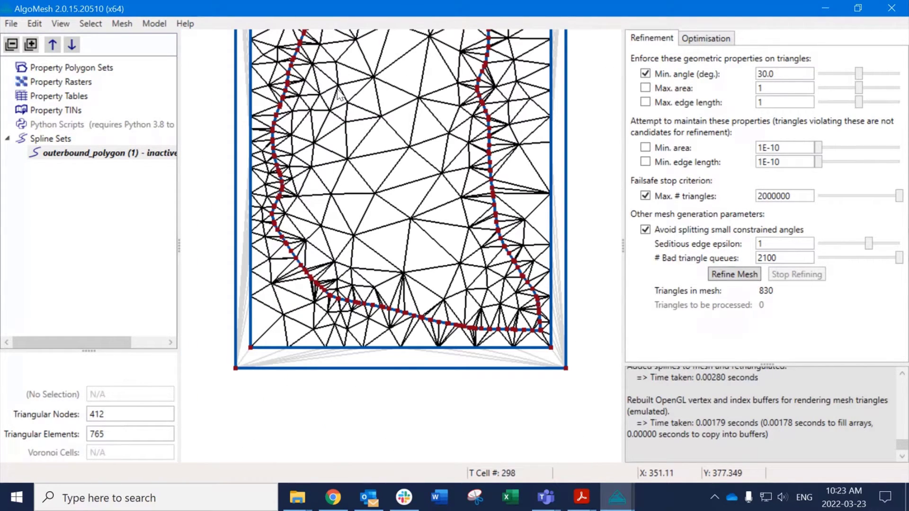
middle_click_drag(313, 169, 339, 188)
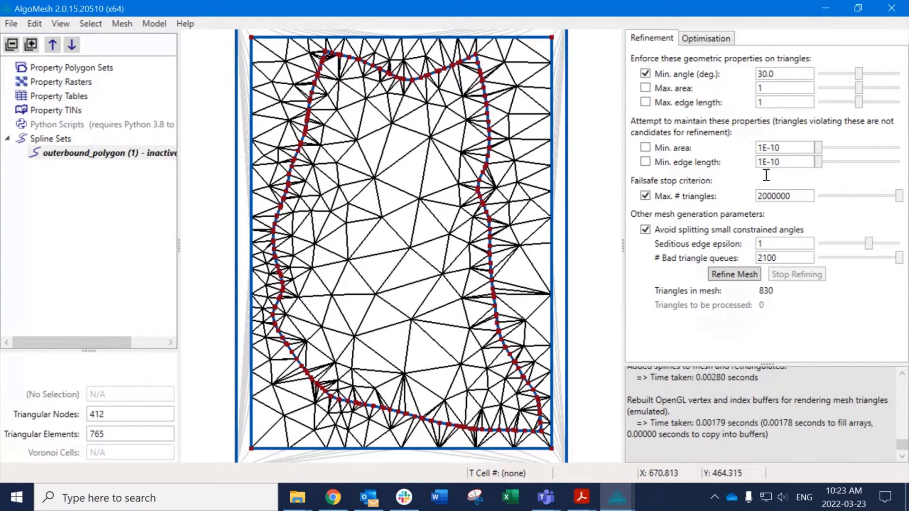
left_click(738, 275)
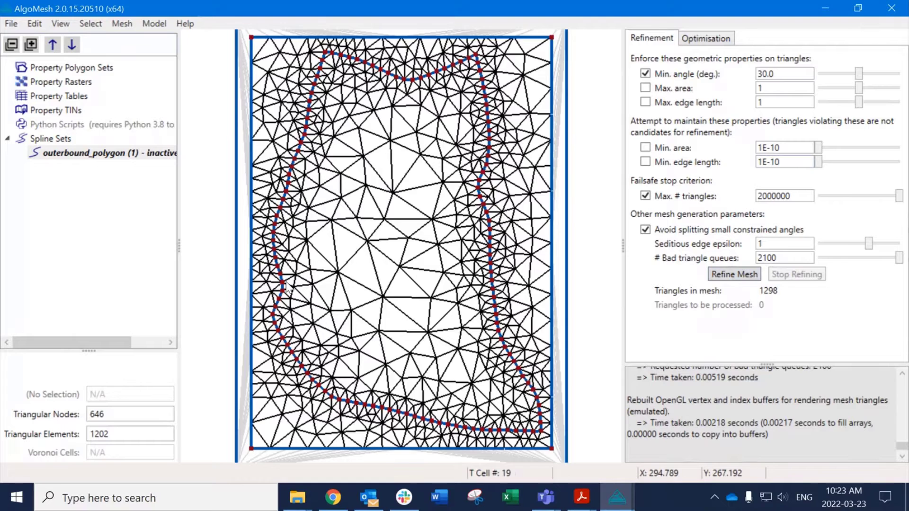
Examine the refined triangles on both sides of the outer boundary, from its upper corners to its lower edge.
scroll(285, 274, "up", 3)
scroll(285, 274, "down", 3)
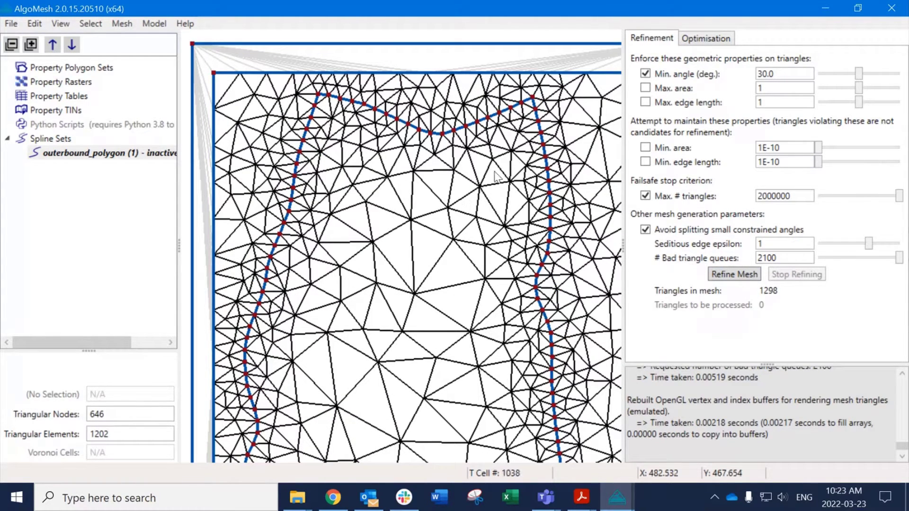
middle_click_drag(495, 172, 442, 129)
mouse_move(449, 298)
middle_mouse_down()
mouse_move(443, 161)
mouse_move(431, 185)
middle_mouse_up()
middle_click_drag(339, 292, 436, 318)
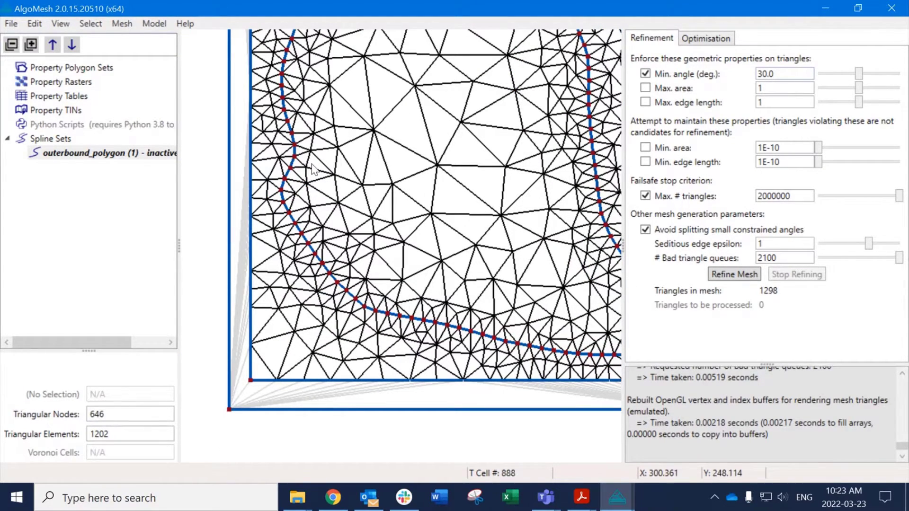
middle_click_drag(304, 133, 300, 212)
mouse_move(347, 100)
middle_mouse_down()
mouse_move(343, 182)
mouse_move(332, 199)
middle_mouse_up()
left_click_drag(332, 198, 323, 215)
scroll(322, 217, "up", 2)
scroll(303, 289, "down", 3)
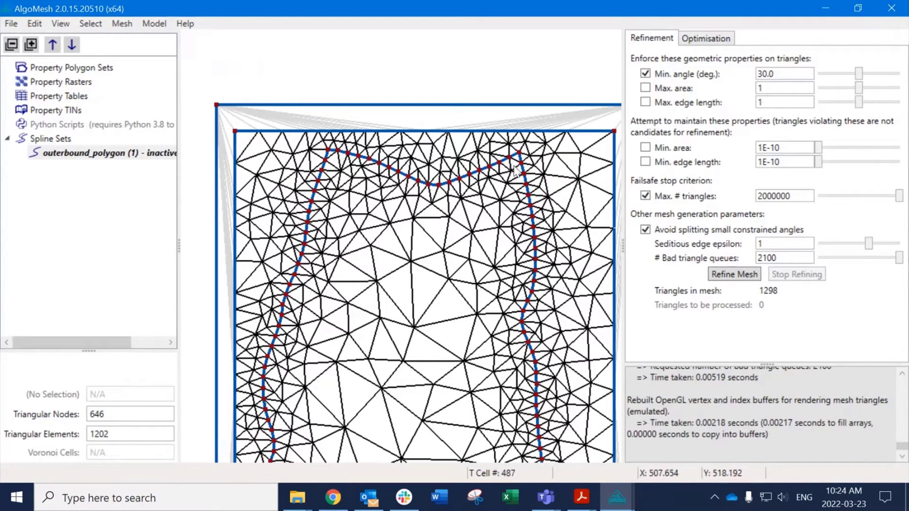
scroll(434, 326, "down", 1)
scroll(434, 326, "up", 1)
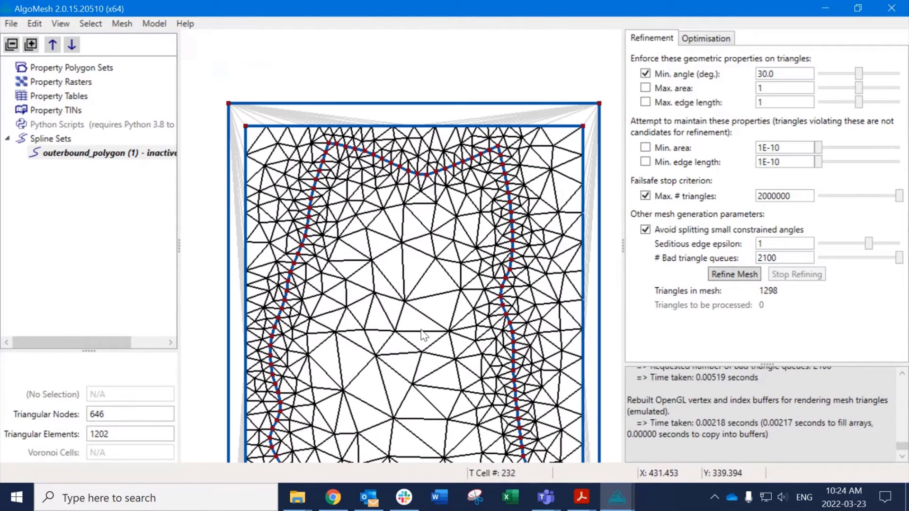
Deactivate the mesh region between the bounding box and the outer boundary.
scroll(421, 333, "down", 1)
middle_click_drag(411, 354, 403, 232)
scroll(403, 235, "down", 1)
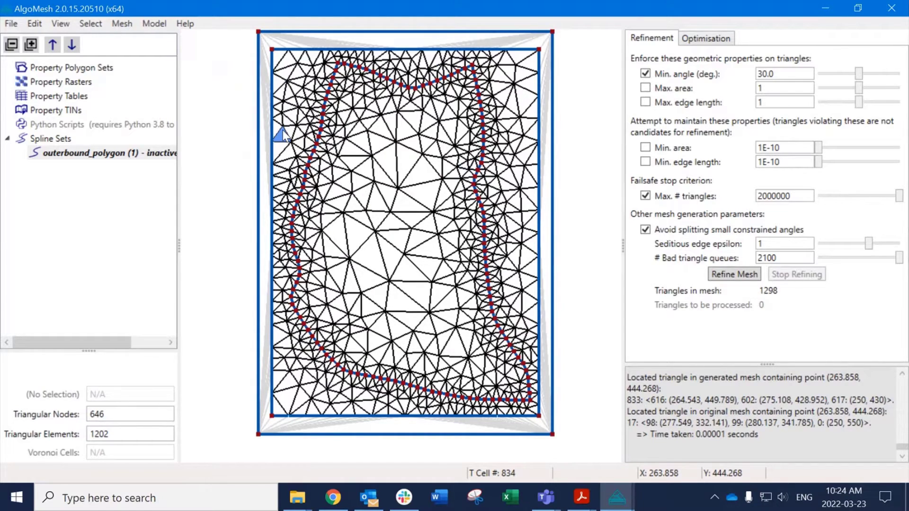
double_click(283, 131)
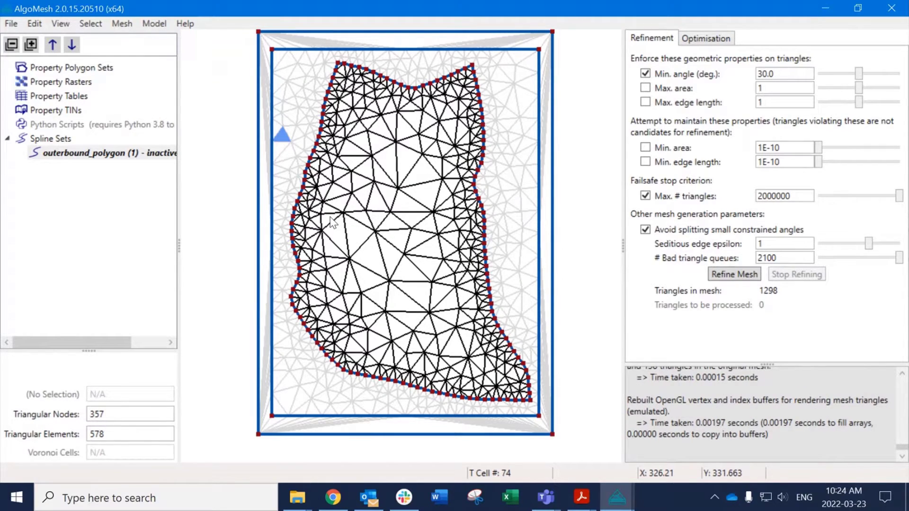
Deactivate the mesh region inside the outer boundary and reactivate it.
double_click(350, 148)
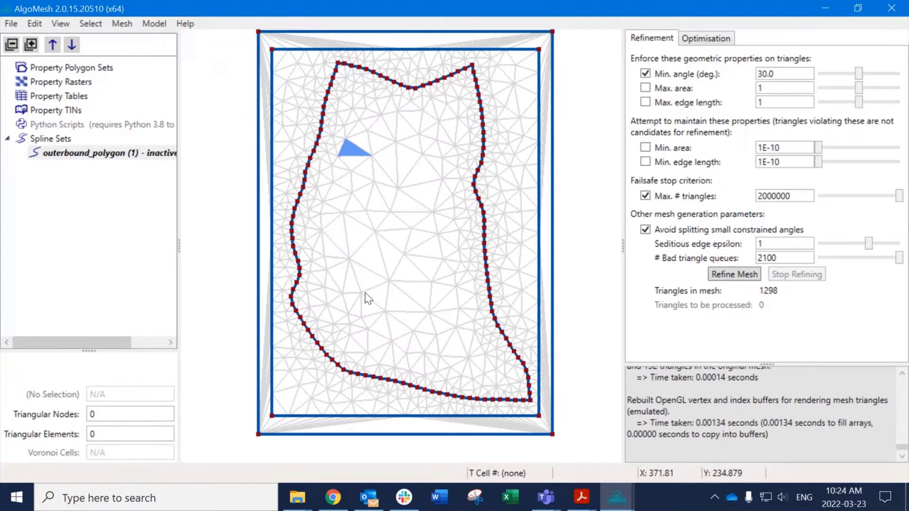
left_click(389, 253)
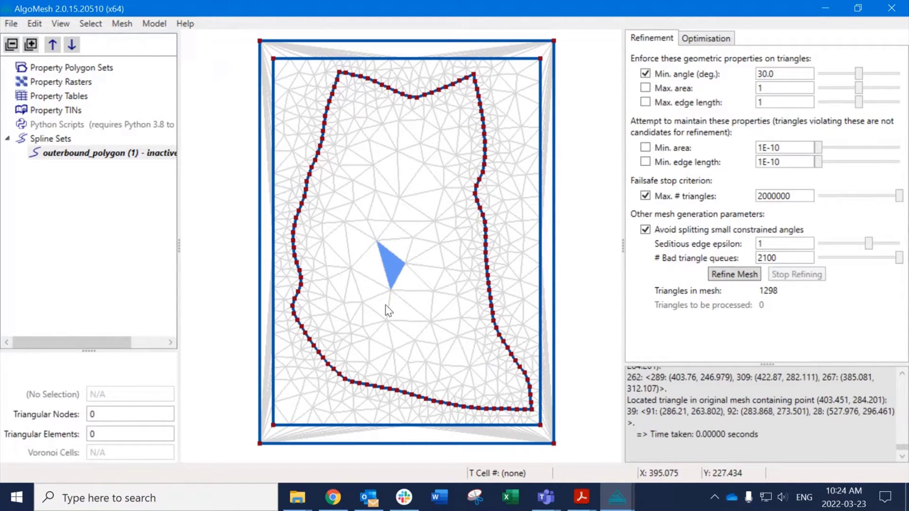
left_click(361, 280)
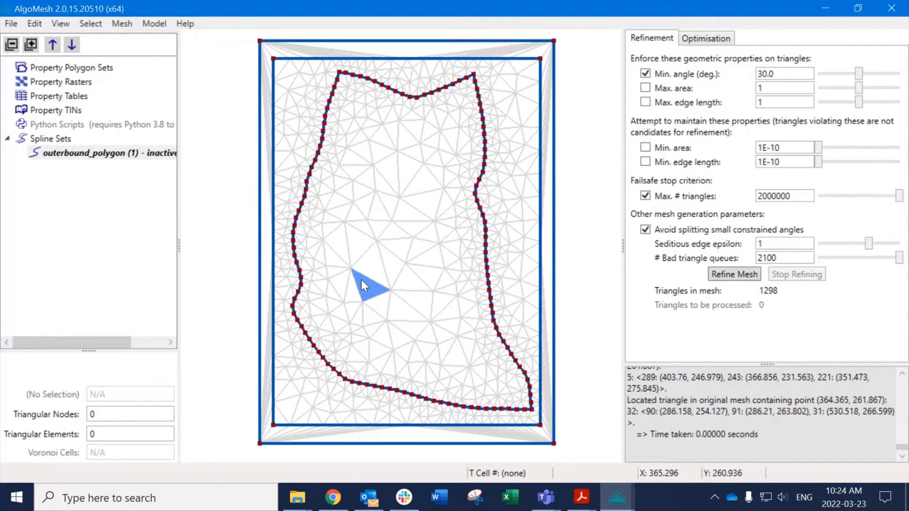
double_click(362, 279)
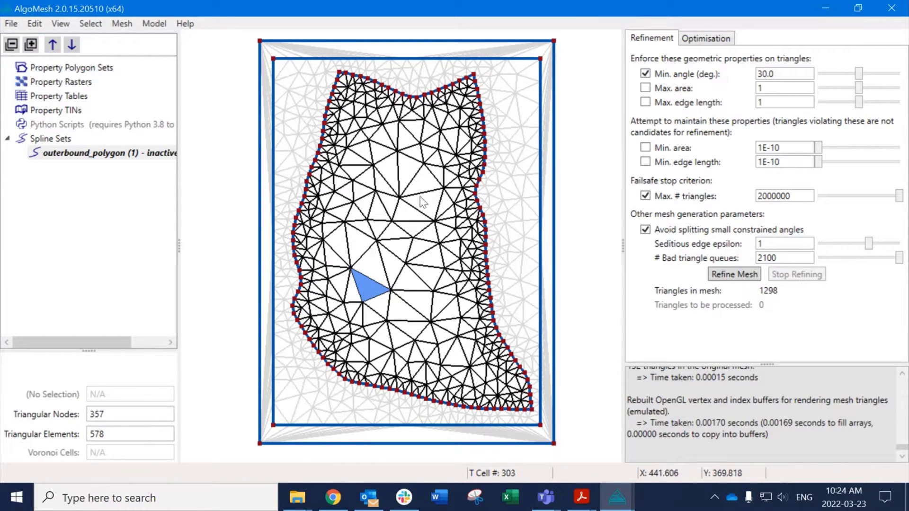
Examine the active mesh around the whole outer boundary, checking the node spacing and adjoining triangles.
key("alt+Tab")
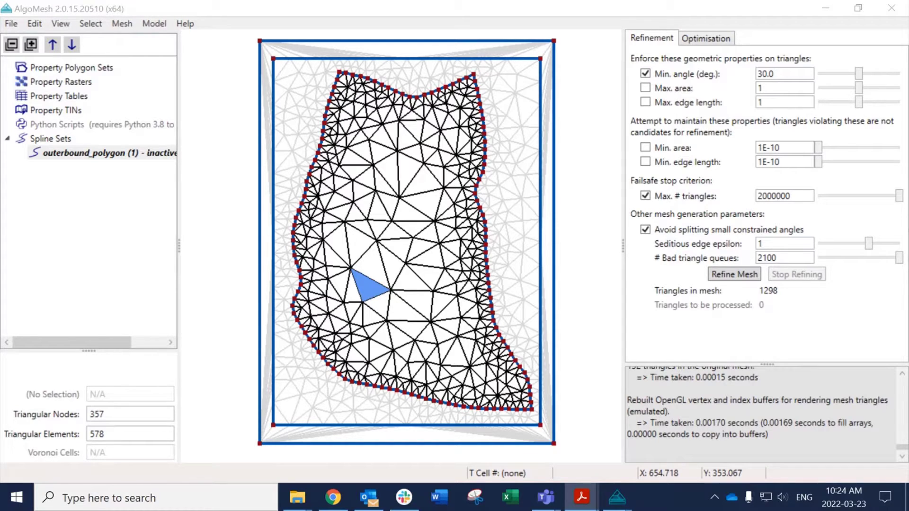
scroll(471, 133, "up", 1)
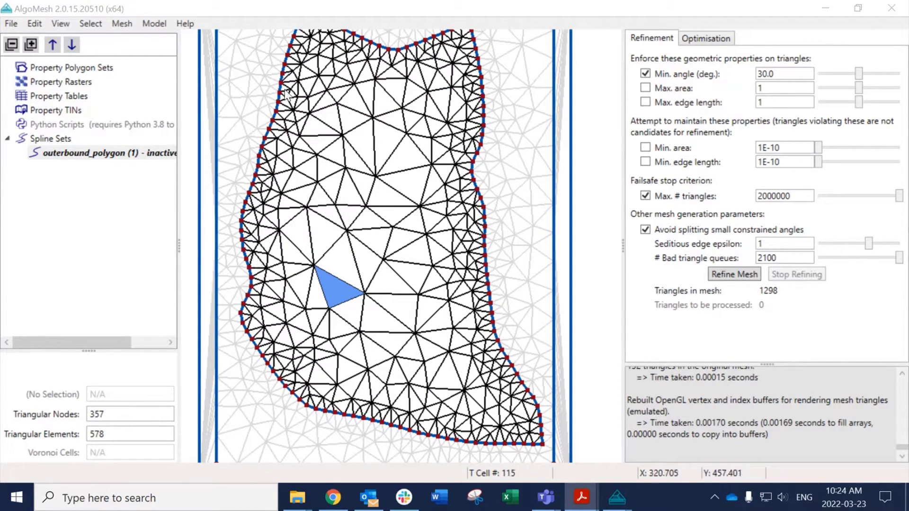
left_click(313, 98)
left_click_drag(312, 94, 354, 106)
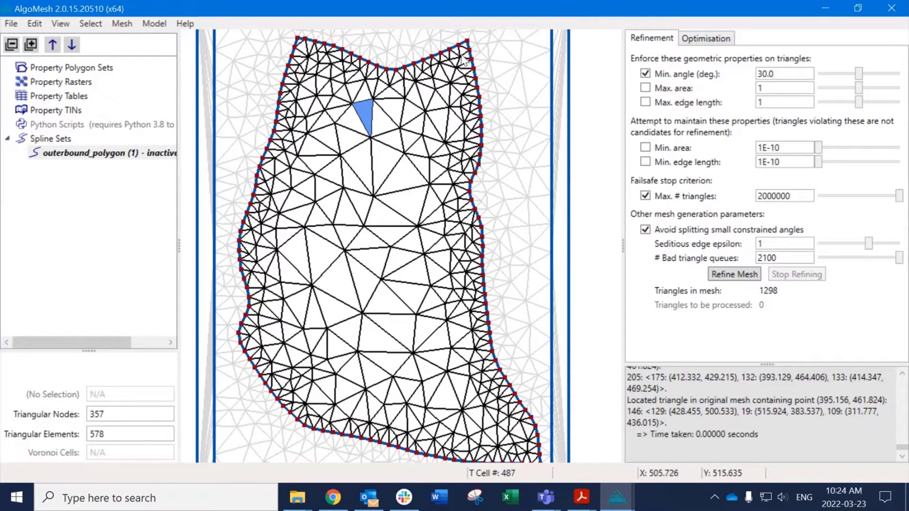
scroll(474, 187, "up", 2)
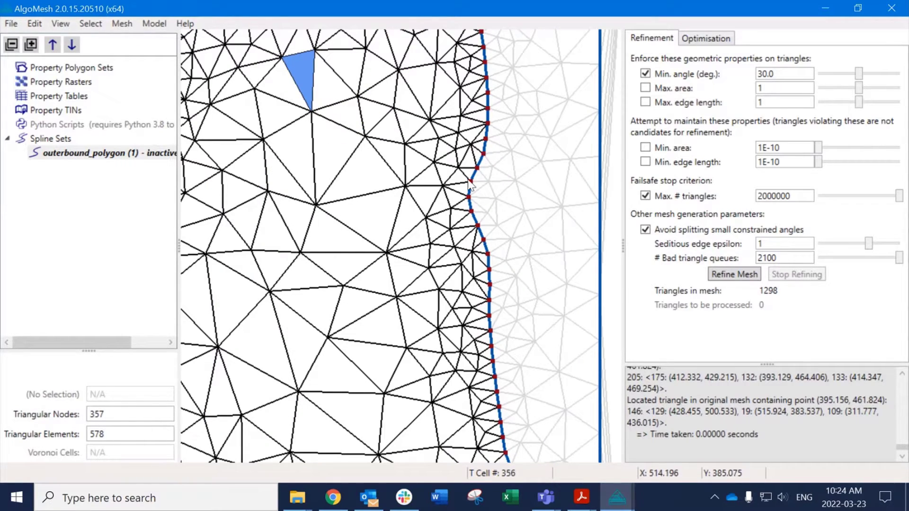
scroll(489, 352, "down", 2)
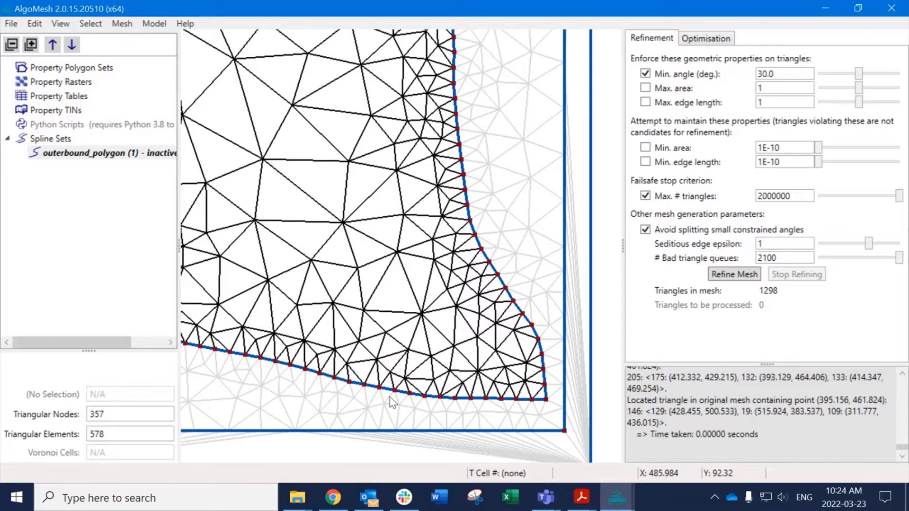
left_click_drag(391, 397, 552, 423)
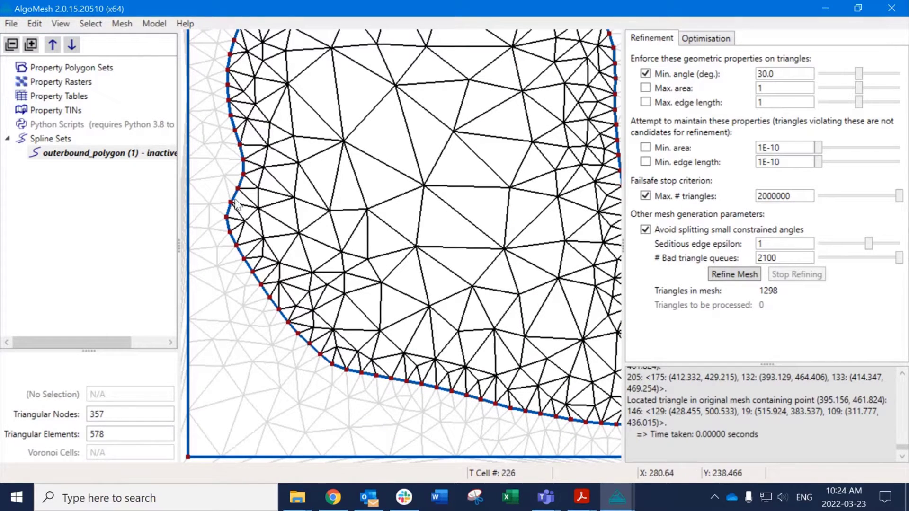
left_click_drag(250, 38, 238, 201)
left_click_drag(313, 36, 286, 184)
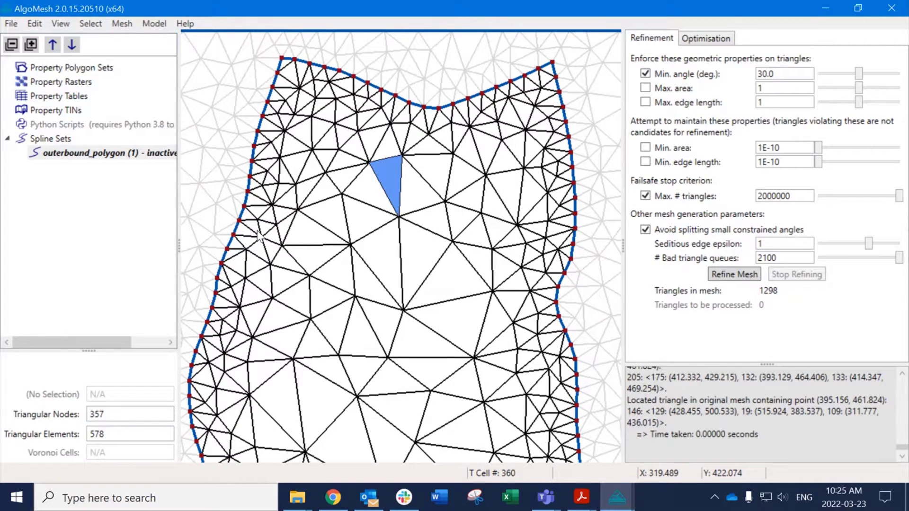
left_click_drag(274, 244, 277, 197)
scroll(277, 197, "down", 1)
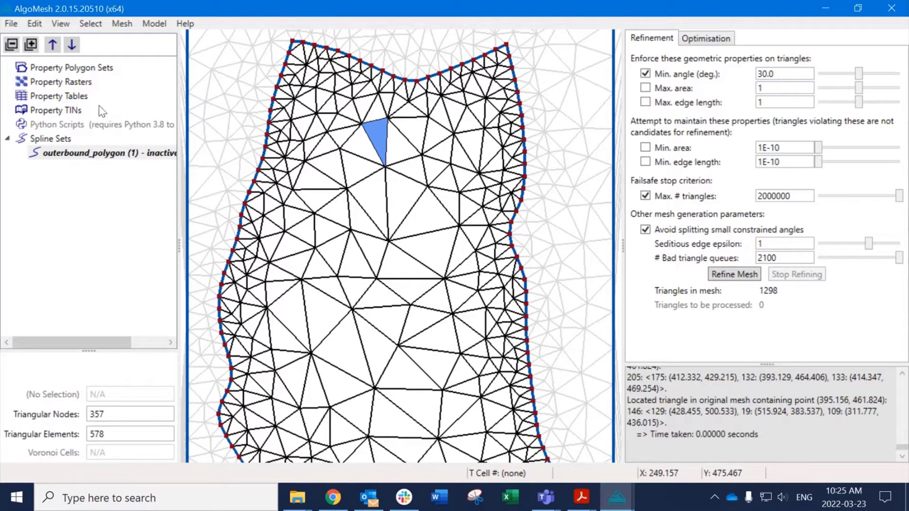
Activate the outerbound_polygon spline set so that it displays over the mesh.
left_click(57, 19)
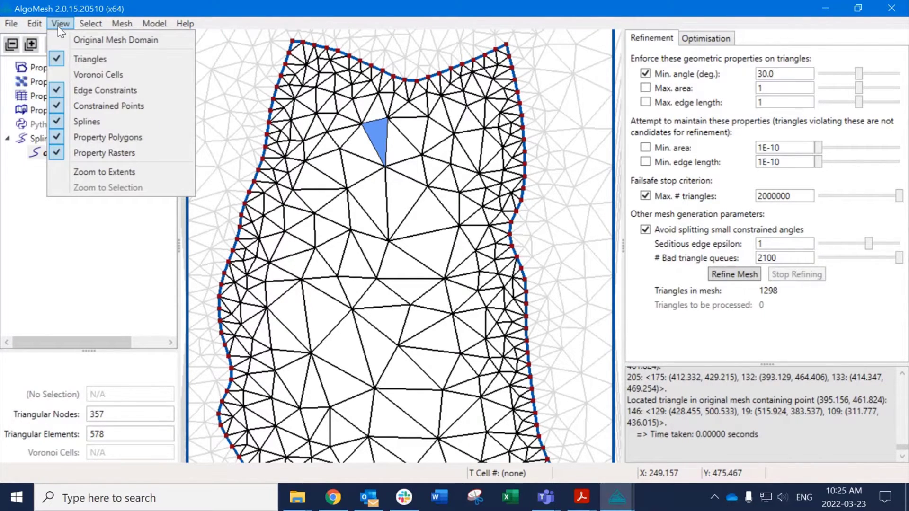
key("Escape")
right_click(107, 153)
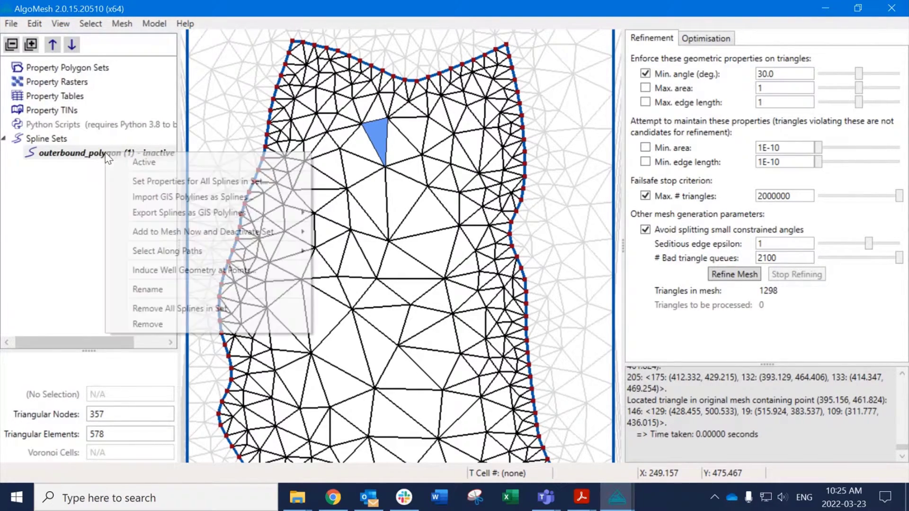
left_click(130, 162)
Examine how closely the mesh edges and nodes follow the outerbound_polygon spline and its vertices along the western boundary.
scroll(249, 182, "up", 3)
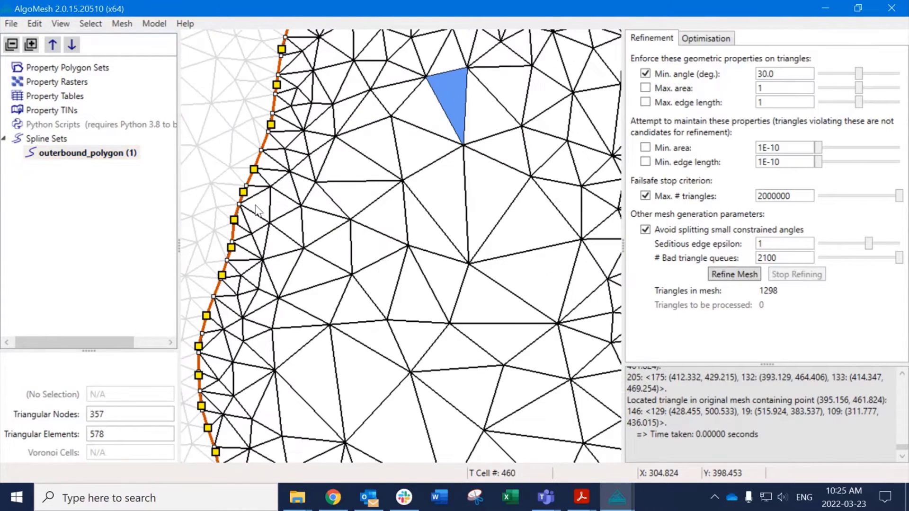
scroll(253, 212, "up", 4)
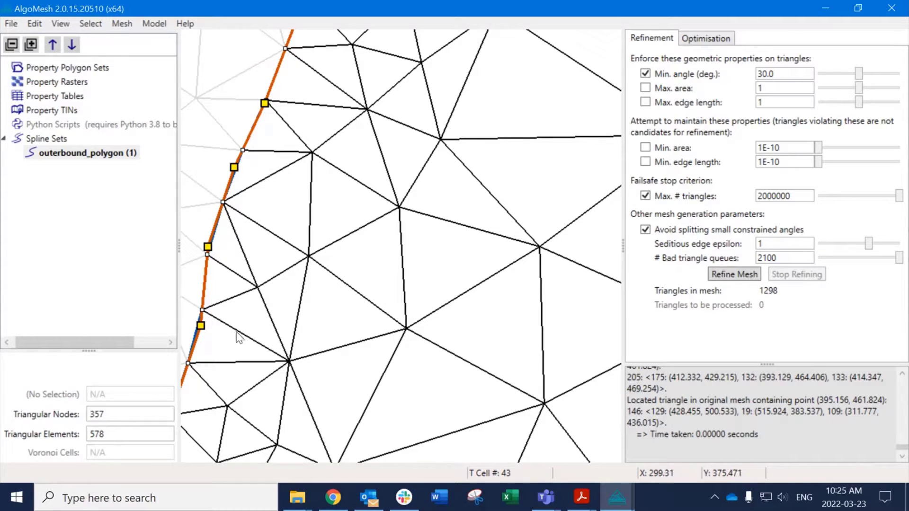
left_click(287, 303)
middle_click_drag(250, 308, 383, 221)
scroll(318, 295, "up", 2)
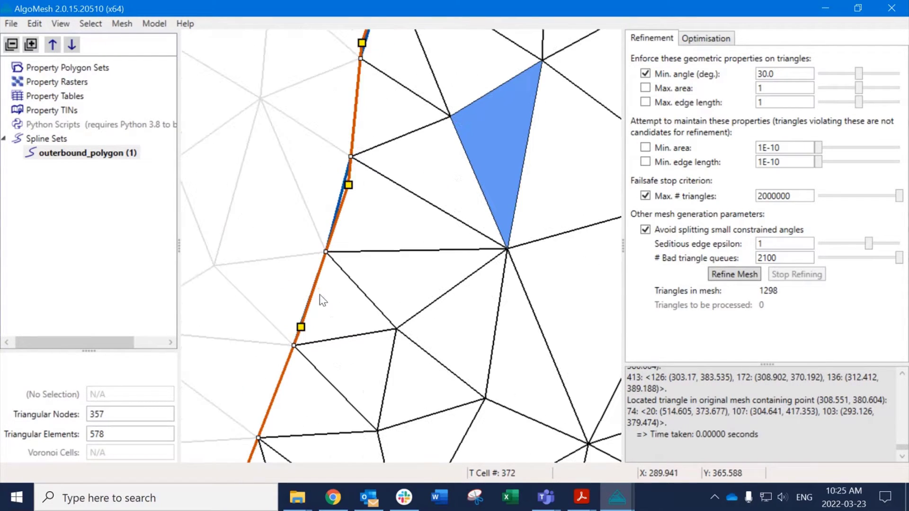
middle_click_drag(315, 350, 353, 232)
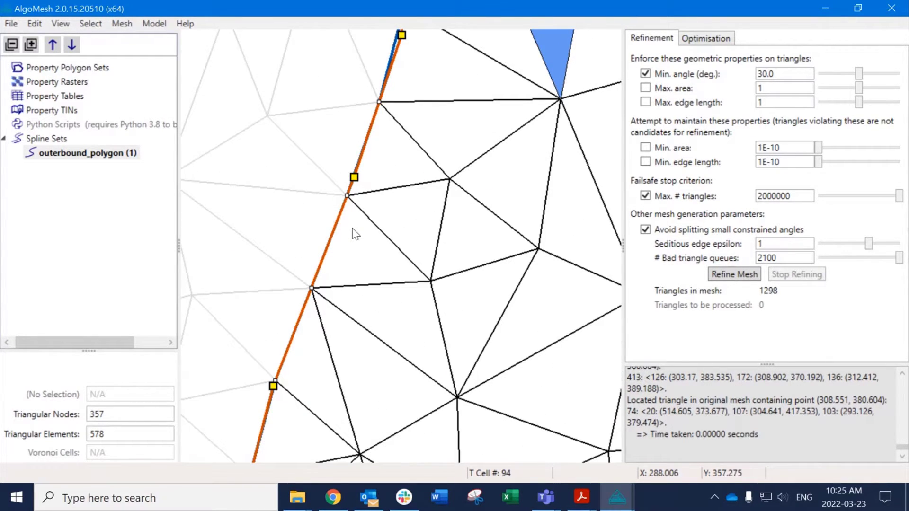
middle_click_drag(385, 99, 364, 170)
middle_click_drag(386, 128, 364, 197)
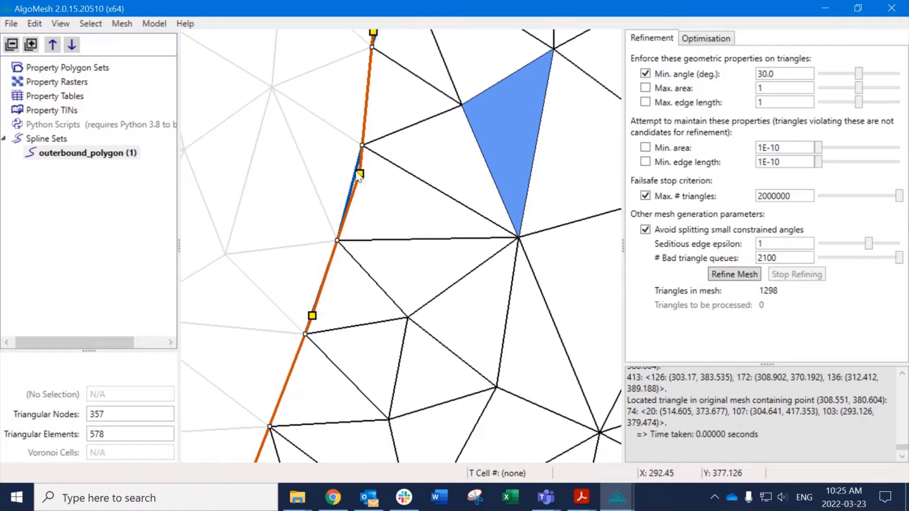
middle_click_drag(379, 114, 347, 265)
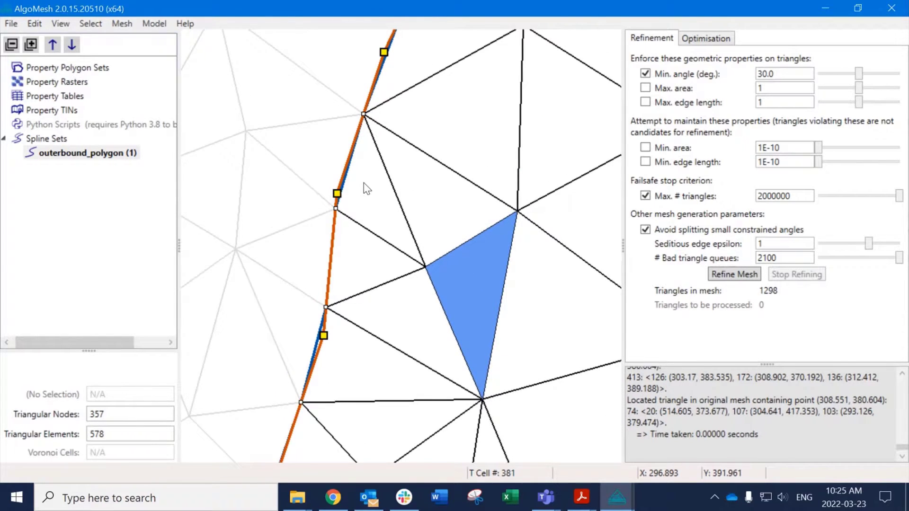
middle_click_drag(365, 183, 352, 221)
scroll(393, 201, "down", 3)
scroll(468, 221, "down", 3)
middle_click_drag(544, 184, 417, 221)
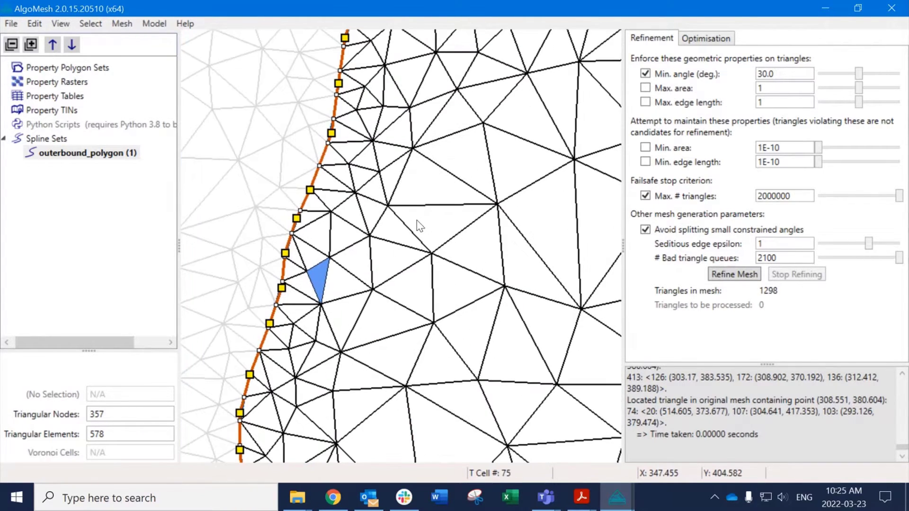
scroll(417, 220, "down", 3)
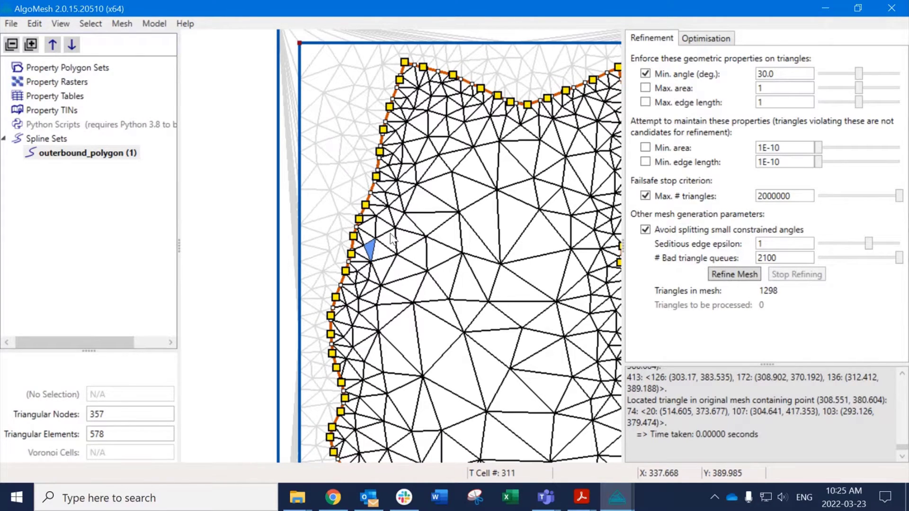
middle_click_drag(407, 241, 334, 215)
Deactivate the outerbound_polygon spline set and bring the whole outer boundary into view.
right_click(83, 153)
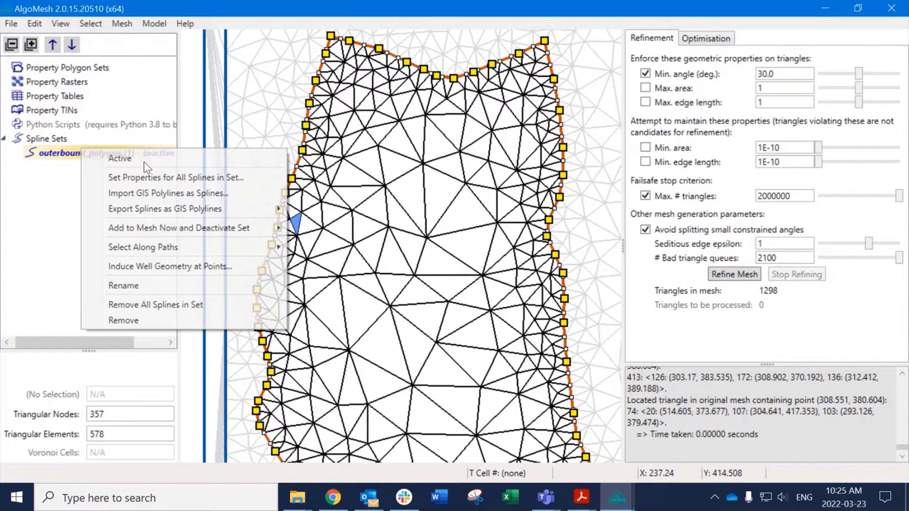
left_click(143, 161)
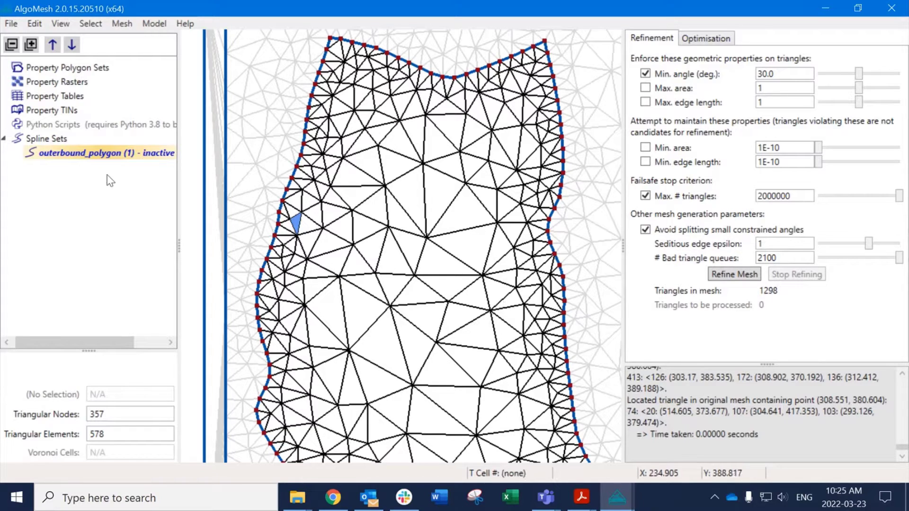
left_click_drag(441, 317, 437, 284)
scroll(436, 284, "down", 3)
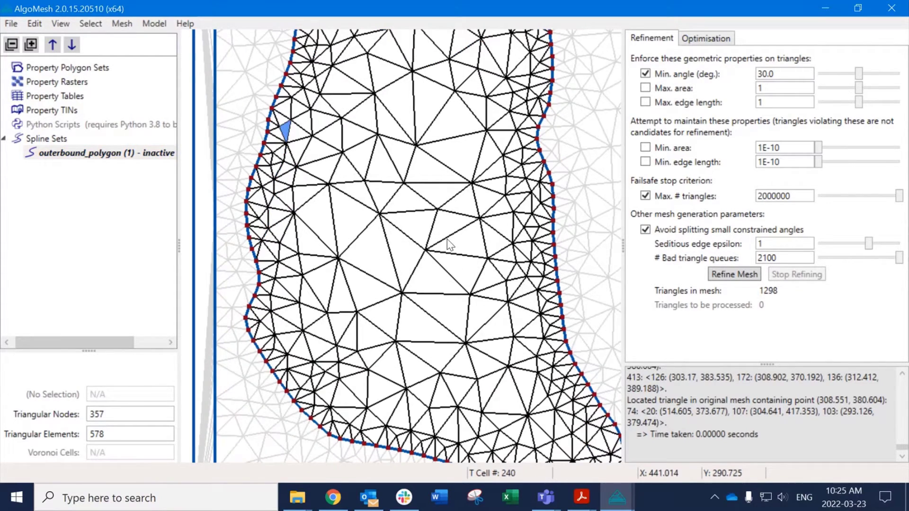
scroll(450, 199, "up", 1)
left_click_drag(458, 115, 426, 179)
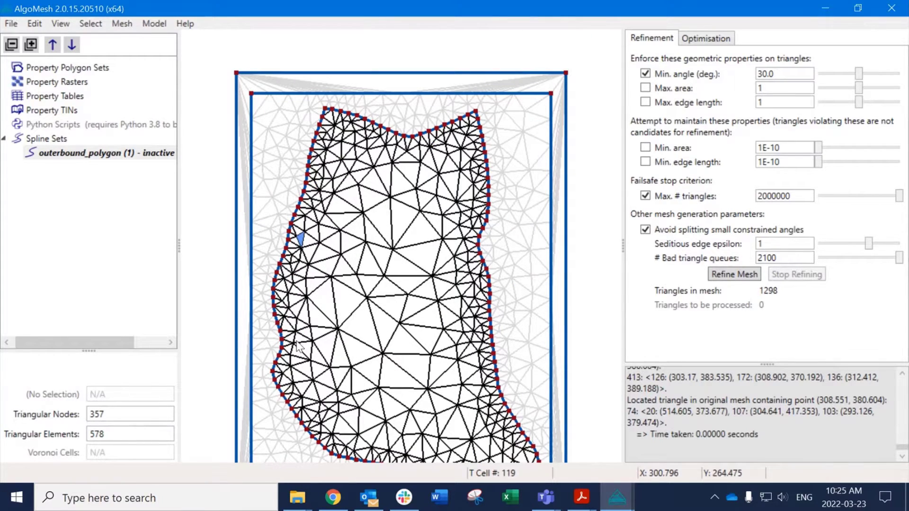
left_click_drag(293, 348, 287, 277)
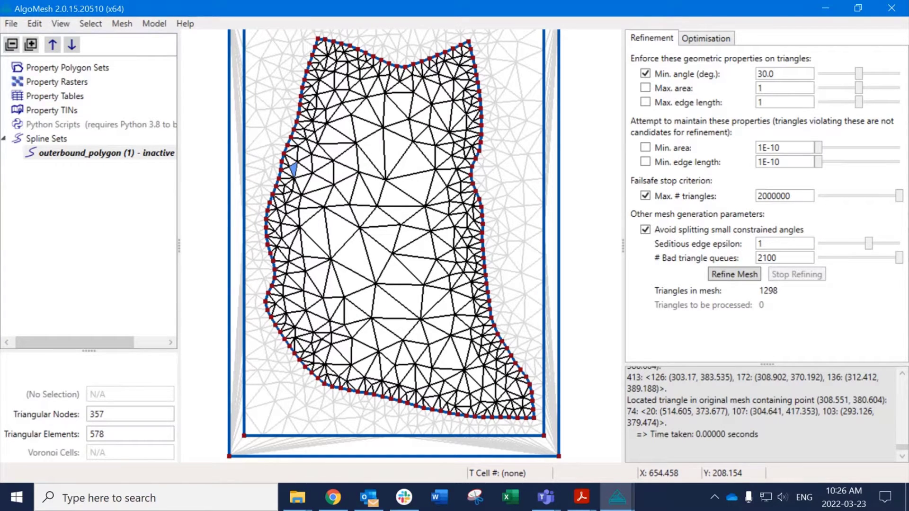
Import the GIS polylines from Ranch_Road_polyline.shp as a new spline set.
right_click(45, 139)
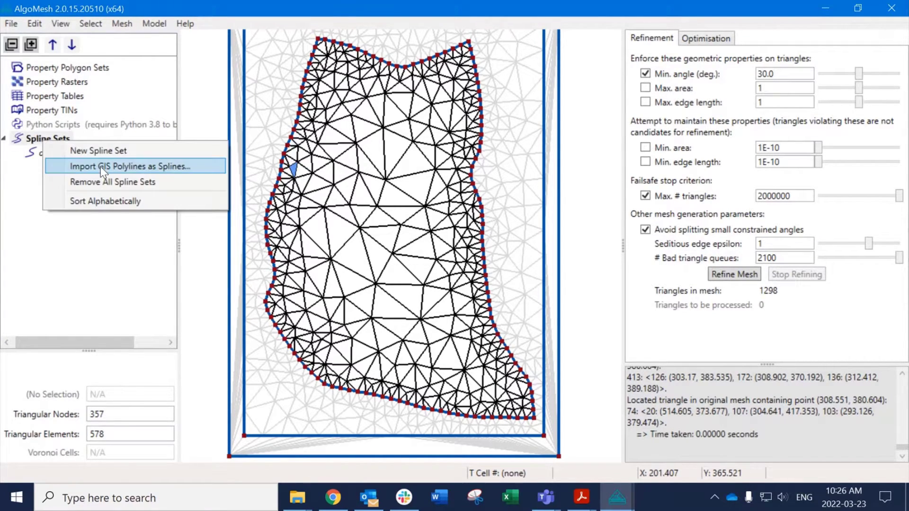
left_click(101, 167)
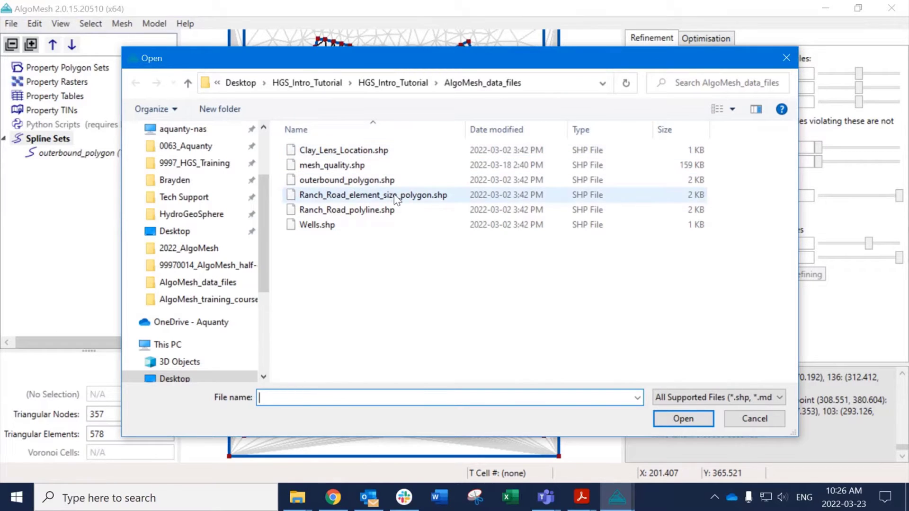
left_click(341, 209)
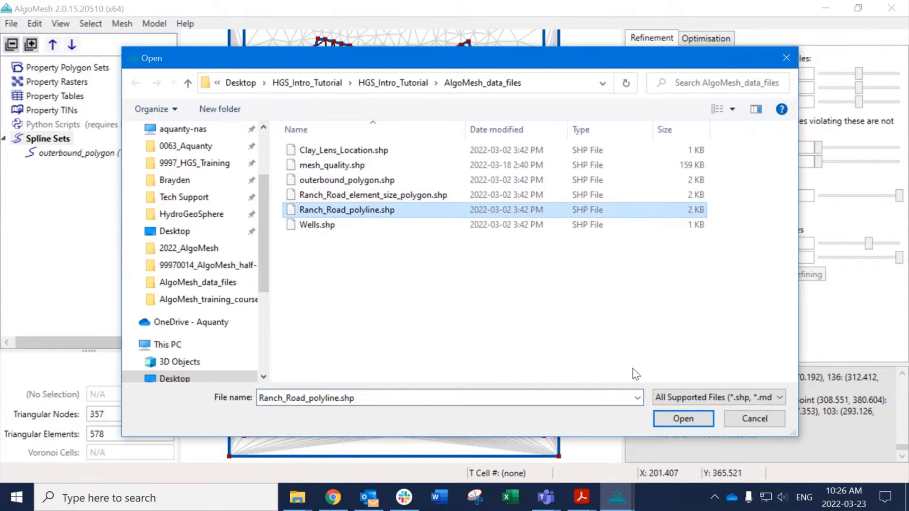
left_click(683, 418)
Examine the ranch road splines inside the outer boundary, checking their branches, junctions and vertex spacing against the existing mesh.
scroll(392, 317, "up", 4)
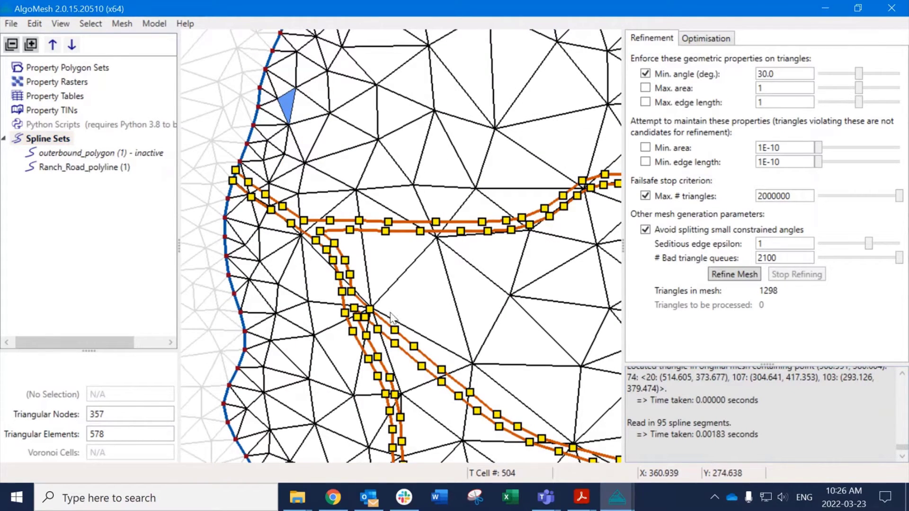
scroll(403, 346, "down", 5)
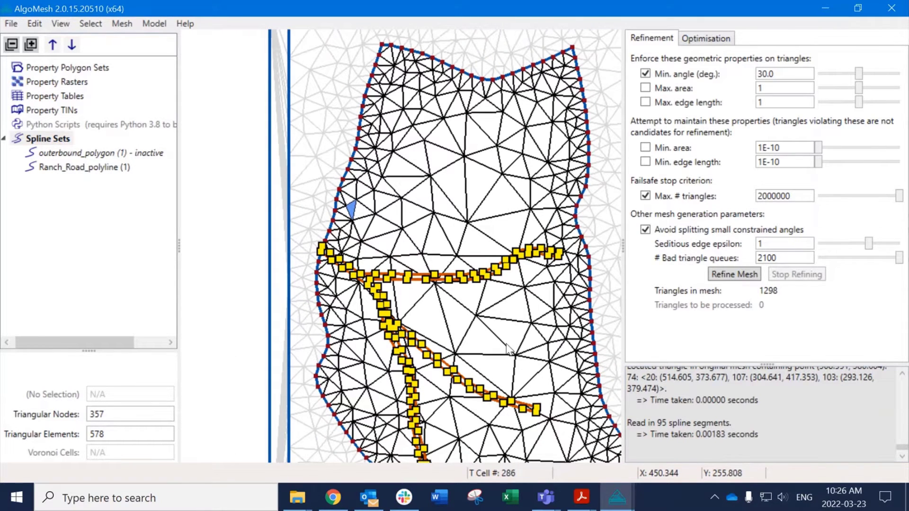
scroll(507, 350, "up", 4)
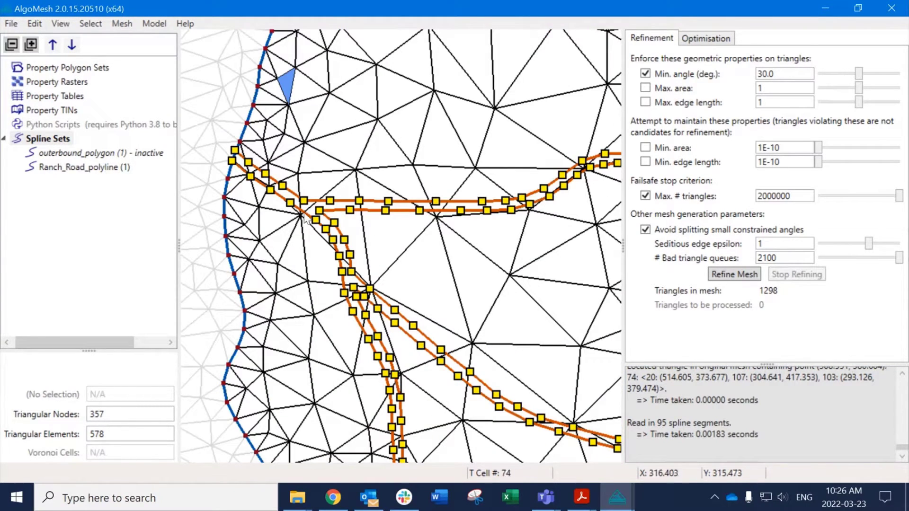
middle_click_drag(405, 420, 385, 308)
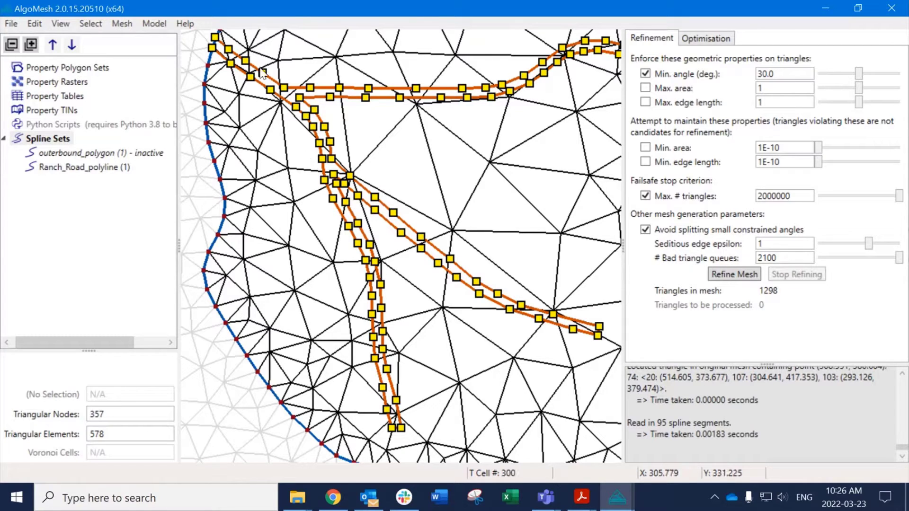
left_click_drag(459, 75, 431, 152)
scroll(429, 153, "down", 1)
scroll(336, 184, "up", 6)
left_click_drag(313, 169, 450, 136)
scroll(424, 196, "down", 2)
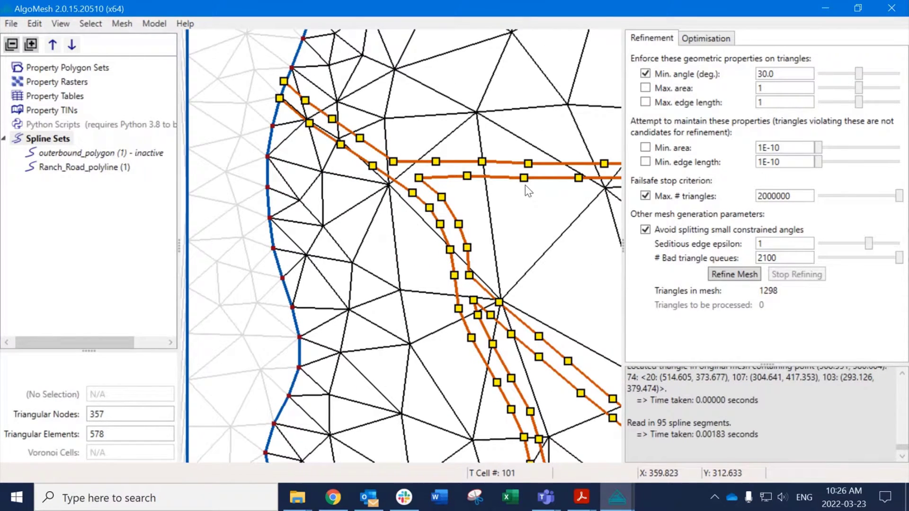
left_click_drag(570, 163, 493, 164)
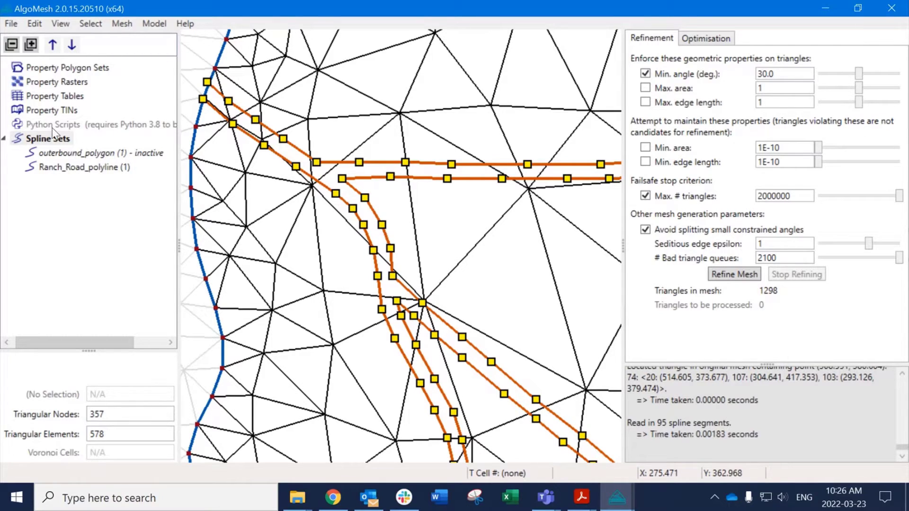
Import Clay_Lens_Location.shp as a spline set and inspect the clay lens outline north of the road.
right_click(37, 141)
left_click(71, 169)
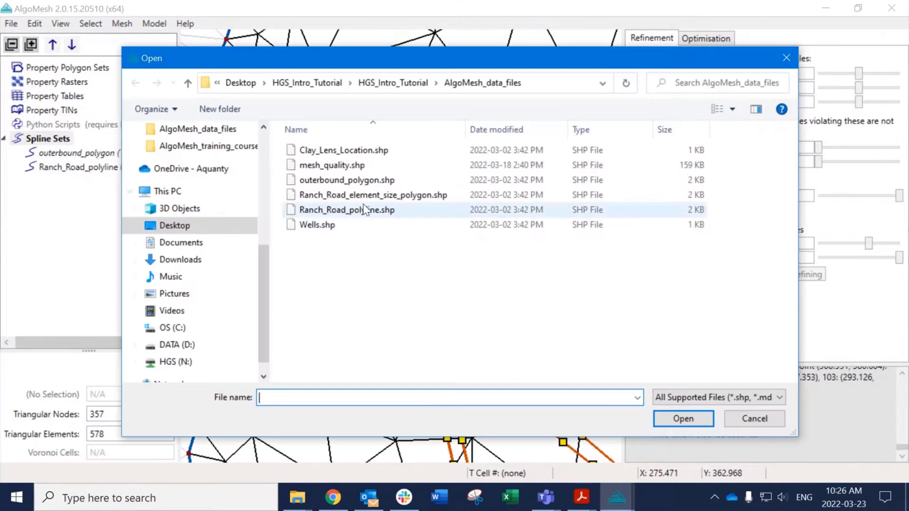
left_click(349, 149)
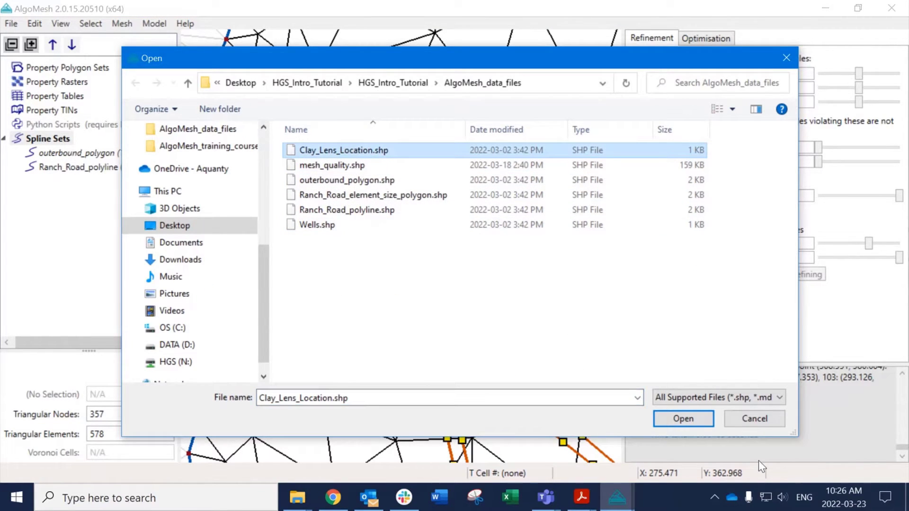
left_click(685, 417)
scroll(574, 76, "up", 3)
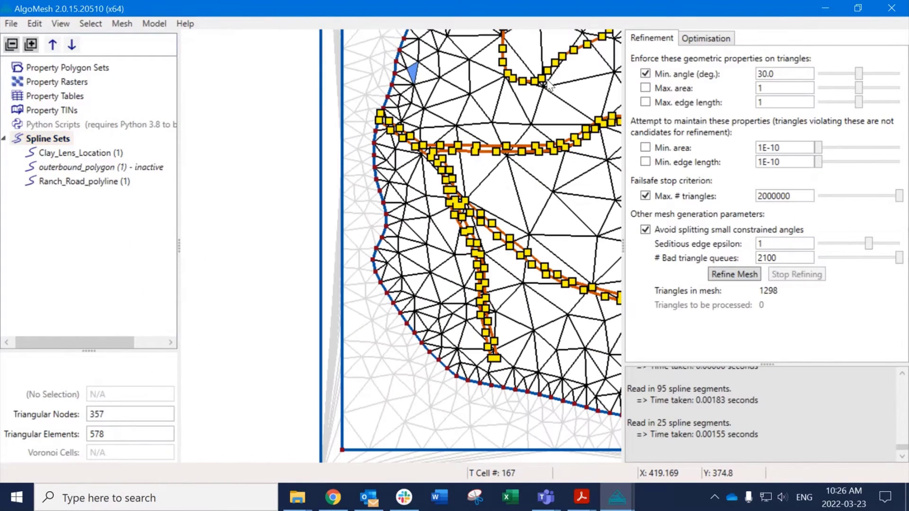
left_click(545, 102)
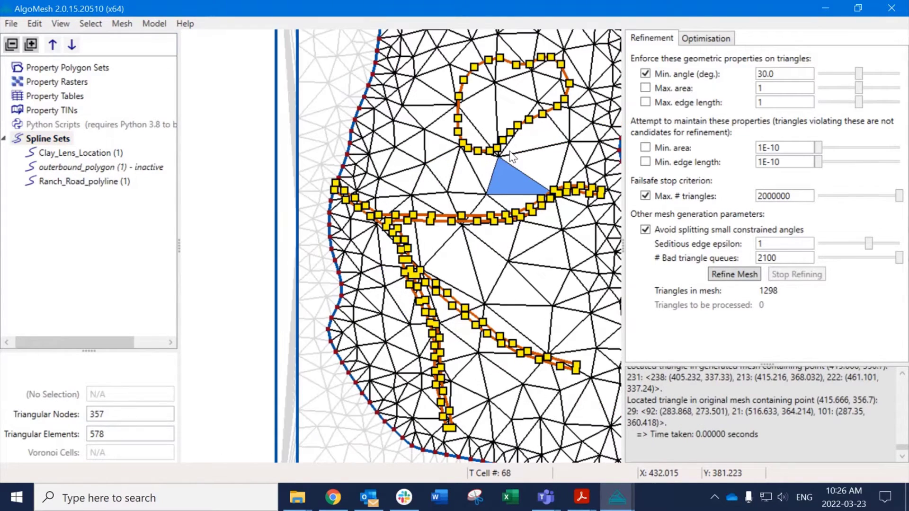
scroll(421, 168, "up", 2)
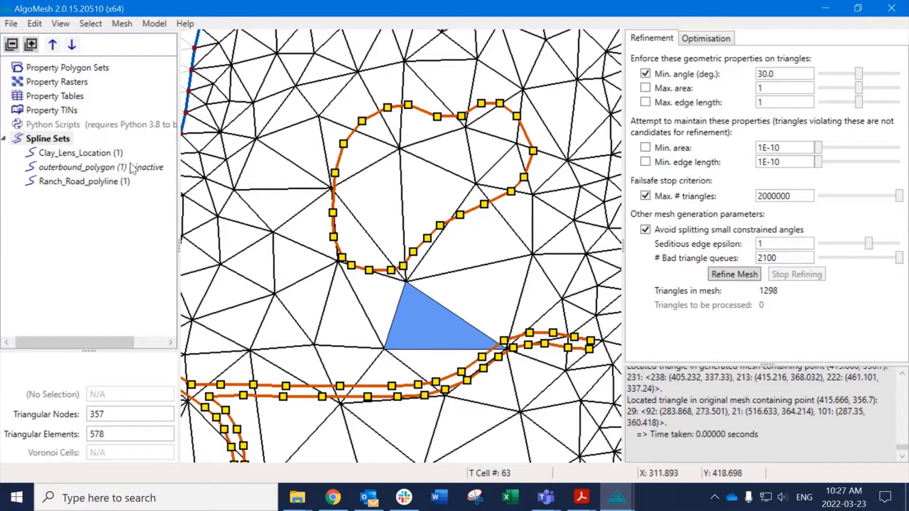
left_click_drag(330, 350, 422, 308)
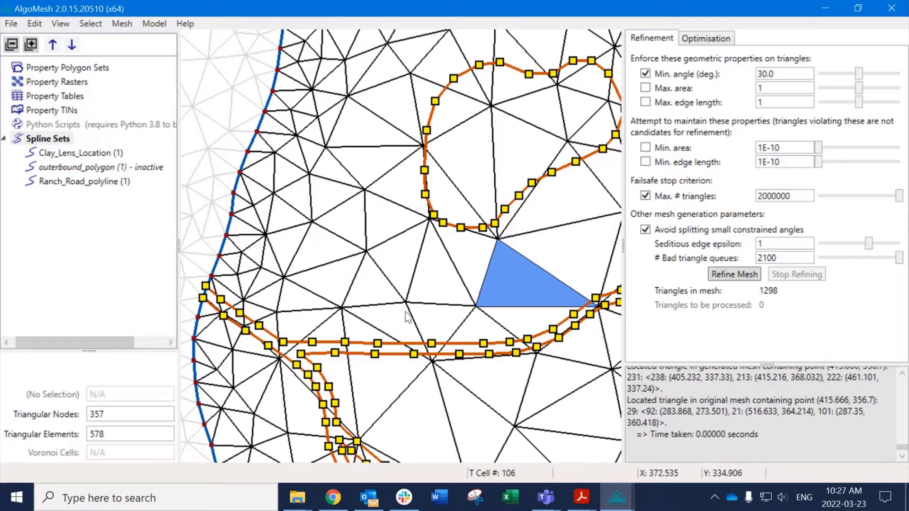
scroll(427, 309, "down", 1)
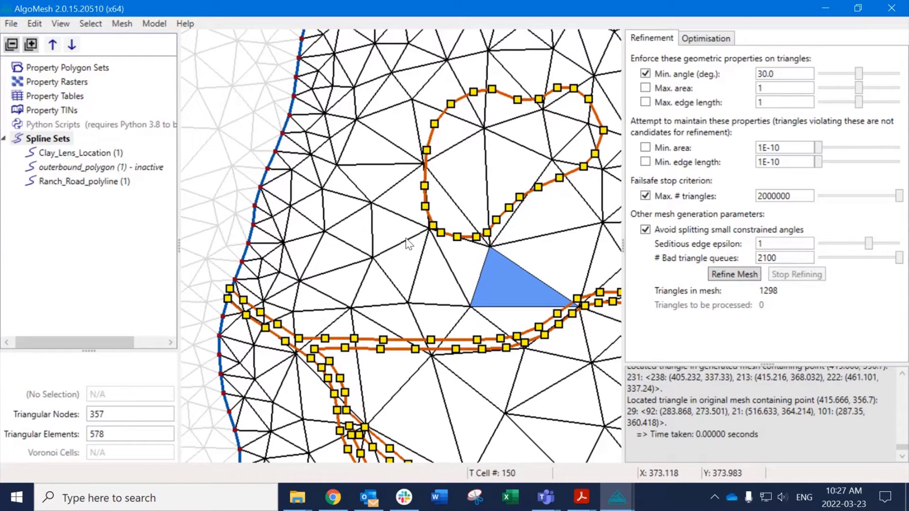
Import the well locations from Wells.shp as a new spline set.
right_click(61, 141)
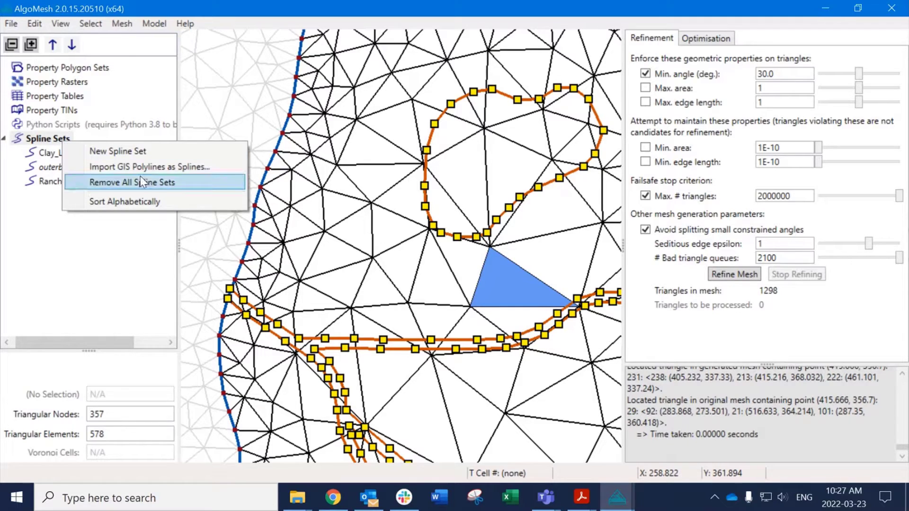
left_click(176, 166)
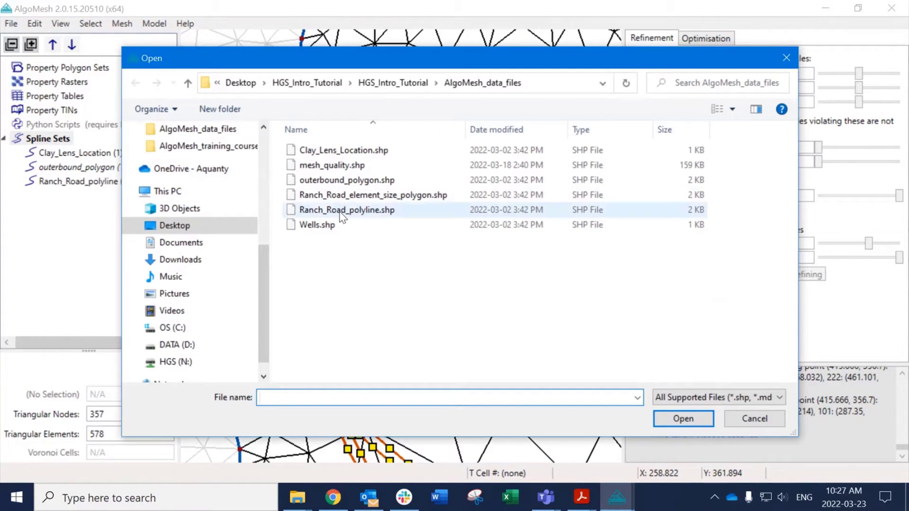
left_click(313, 226)
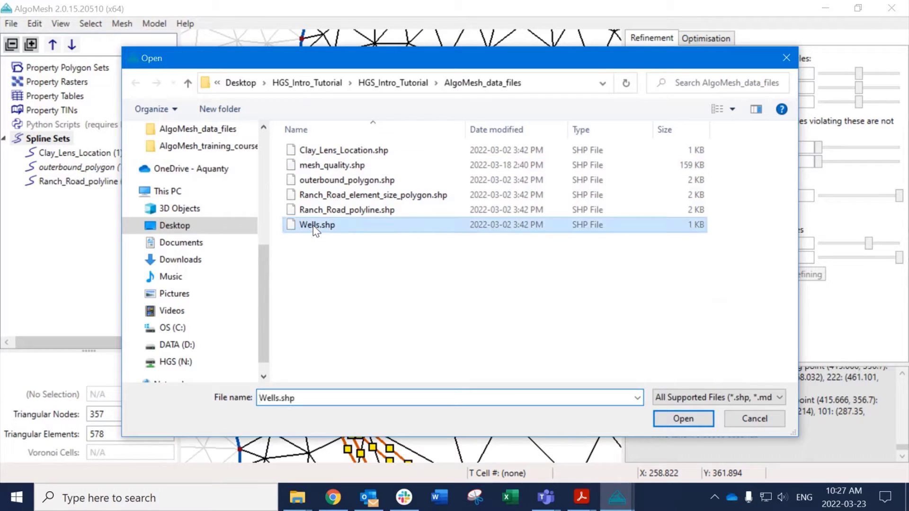
left_click(684, 419)
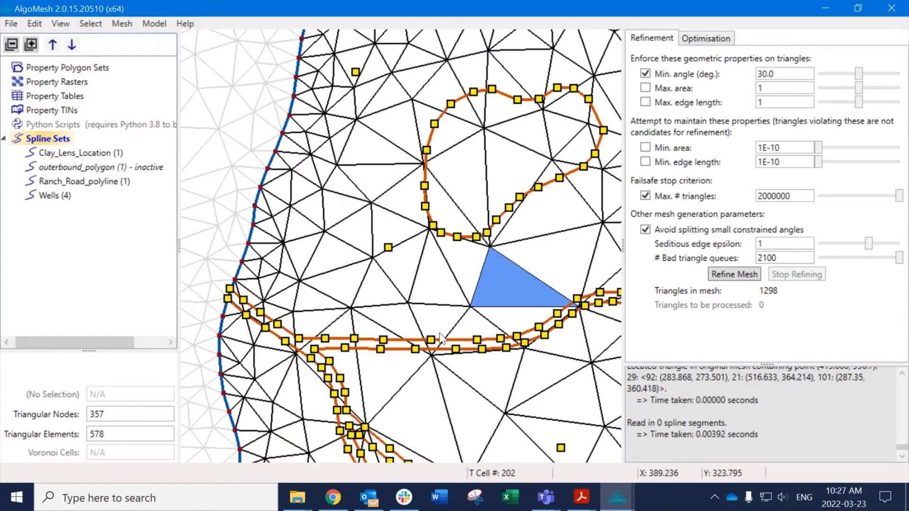
Examine the imported ranch road, clay lens and well splines over the mesh, down to the vertex spacing at the road's western junctions.
scroll(441, 338, "down", 3)
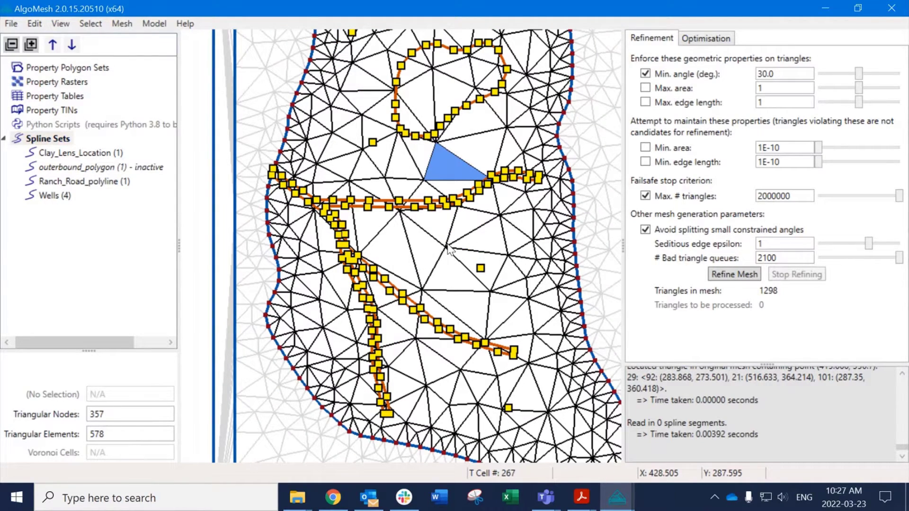
scroll(379, 221, "up", 3)
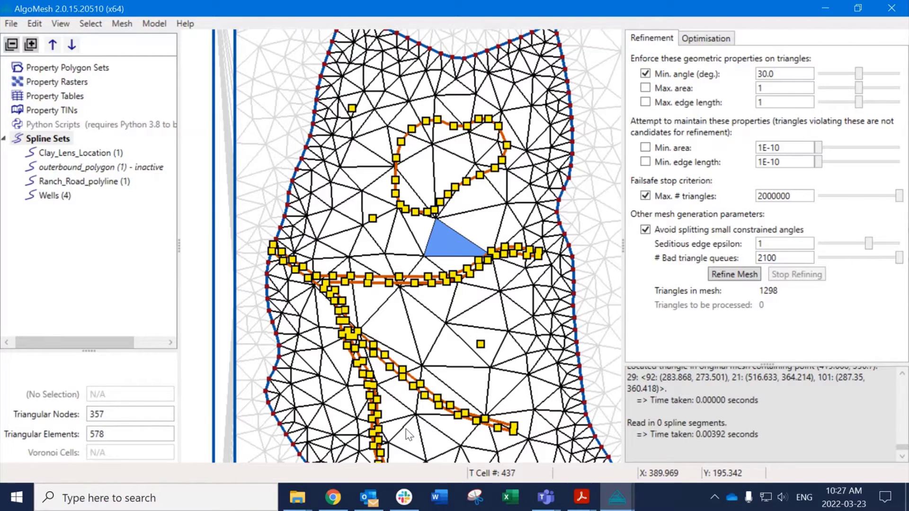
scroll(408, 434, "down", 3)
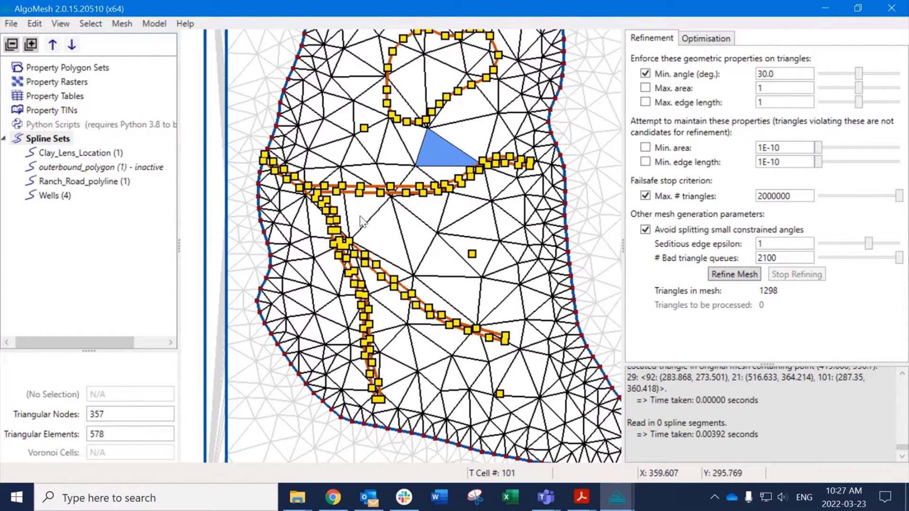
scroll(381, 221, "up", 1)
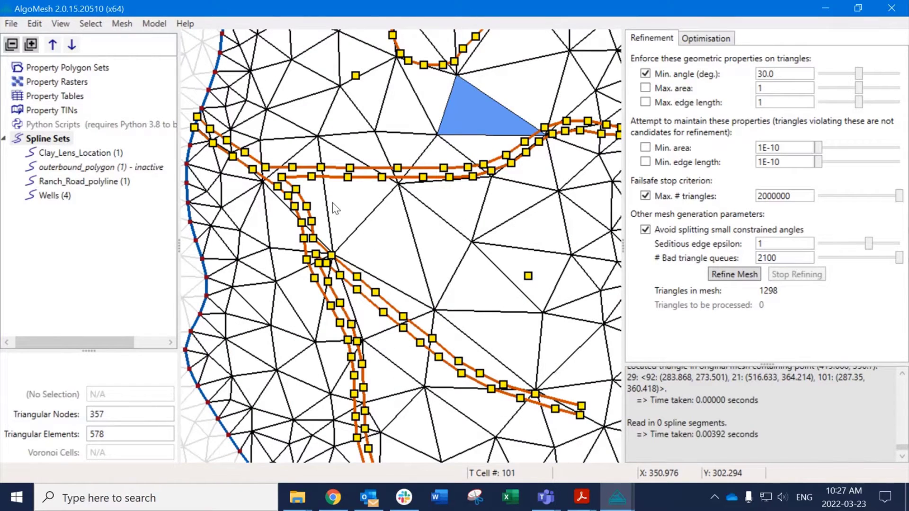
scroll(332, 203, "up", 1)
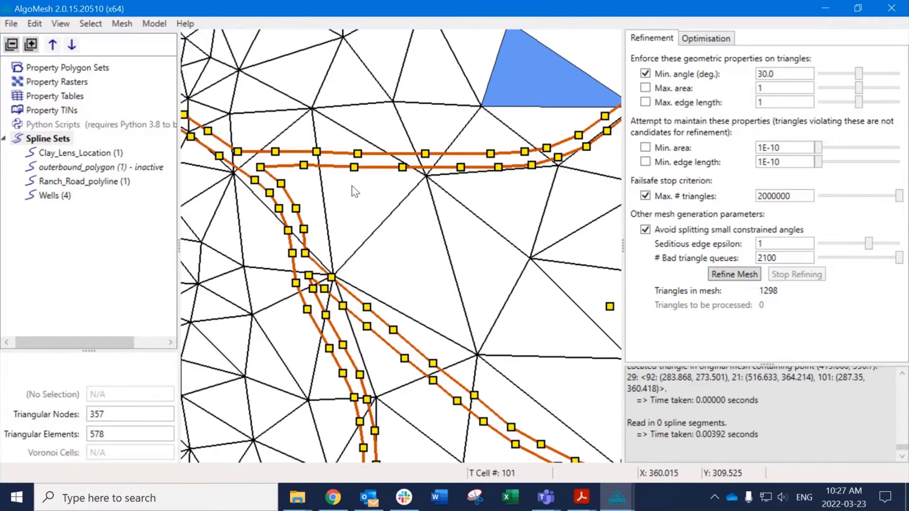
middle_click_drag(349, 193, 441, 244)
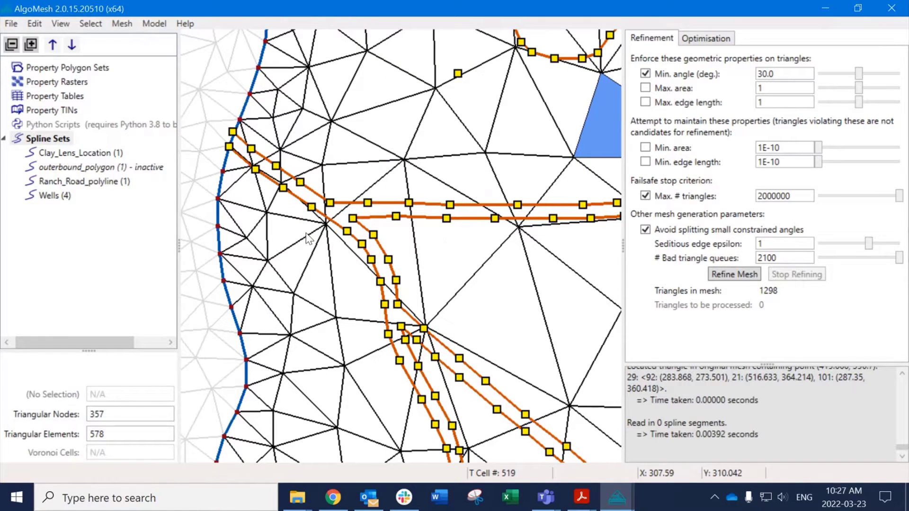
For all splines in the Ranch_Road_polyline set, enter edge lengths of 5 at start and end and choose Entire Spline sampling.
right_click(97, 186)
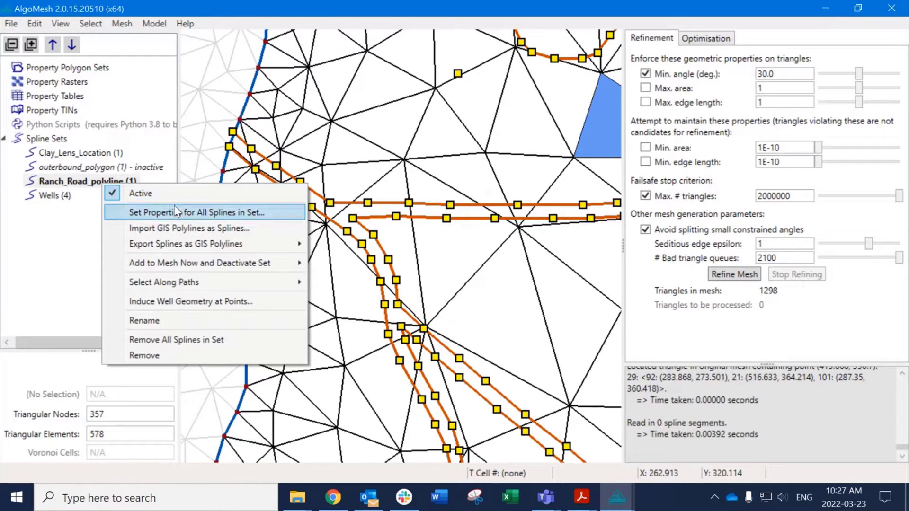
left_click(223, 213)
left_click_drag(714, 241, 685, 240)
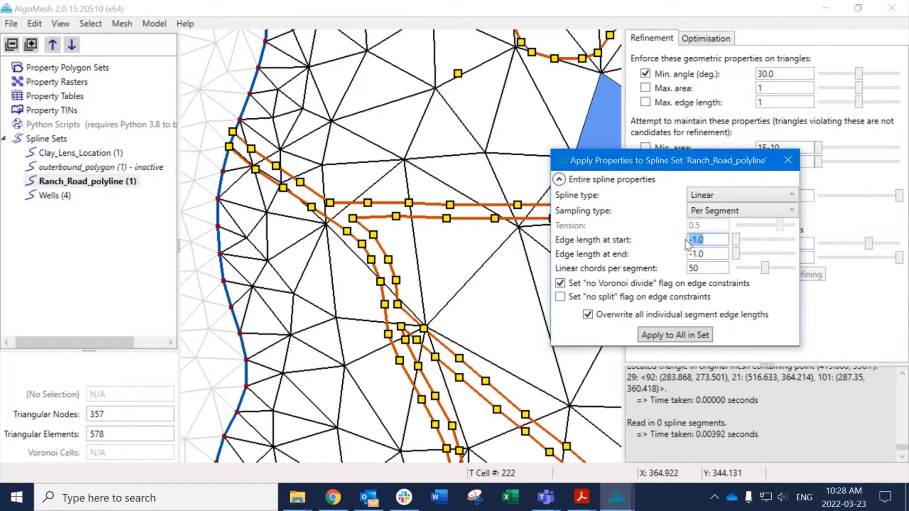
type("5")
double_click(716, 256)
type("5")
double_click(717, 240)
left_click(705, 211)
left_click(716, 229)
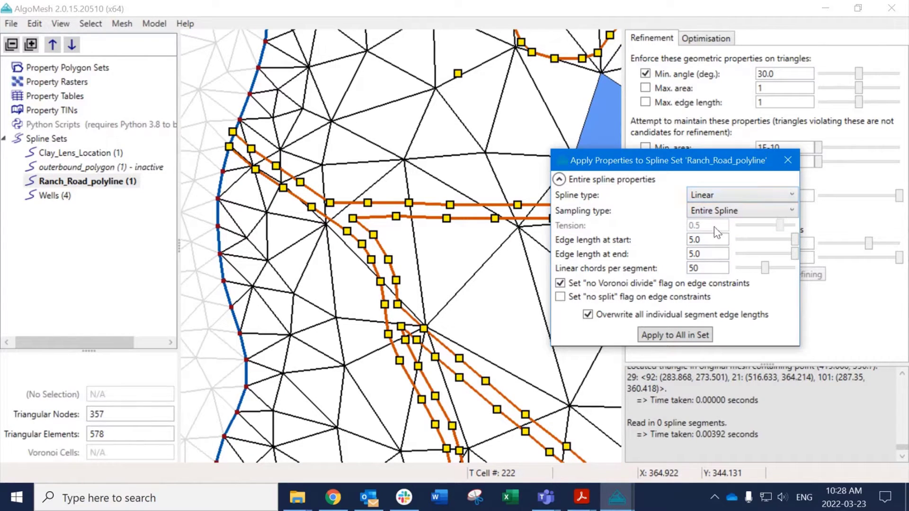
Try an edge length at start of 50 on all splines in the ranch road set.
double_click(705, 240)
double_click(705, 252)
key("shift+Tab")
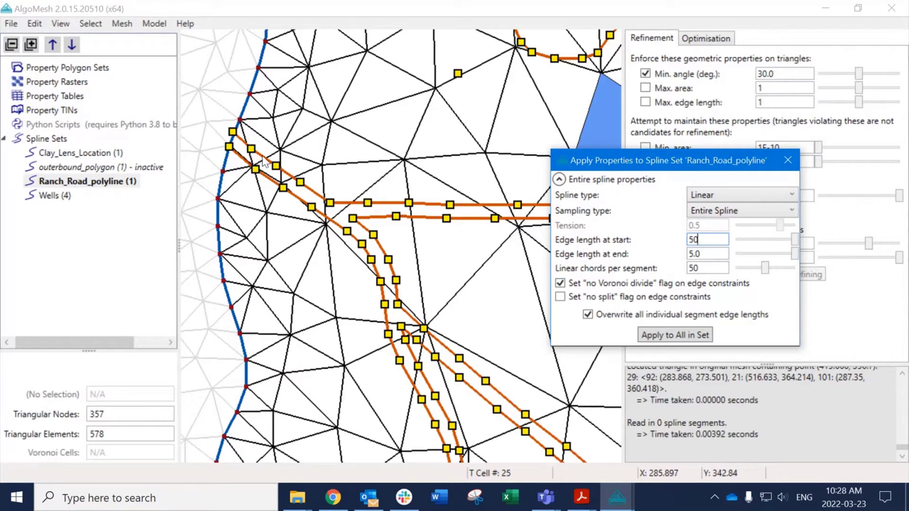
left_click(676, 336)
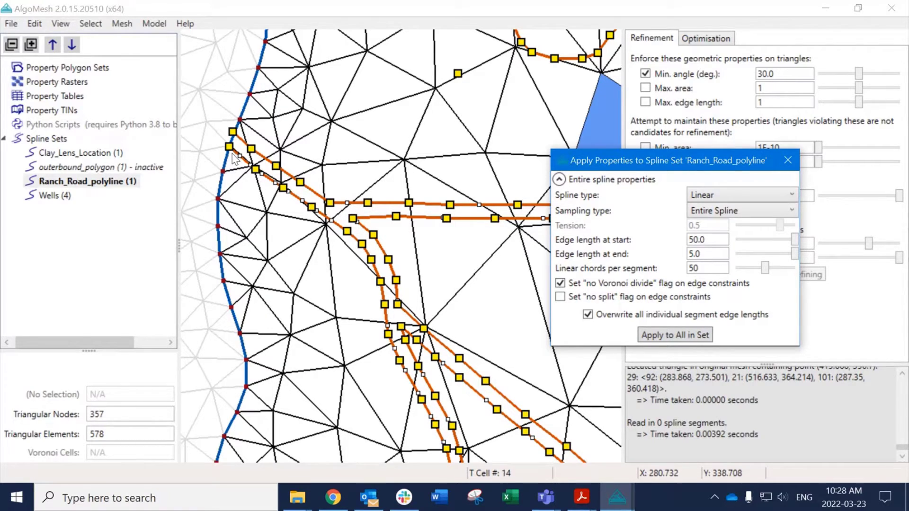
Apply edge lengths of 5 at both start and end to all ranch road splines and close the spline properties.
left_click_drag(726, 240, 645, 218)
type("5")
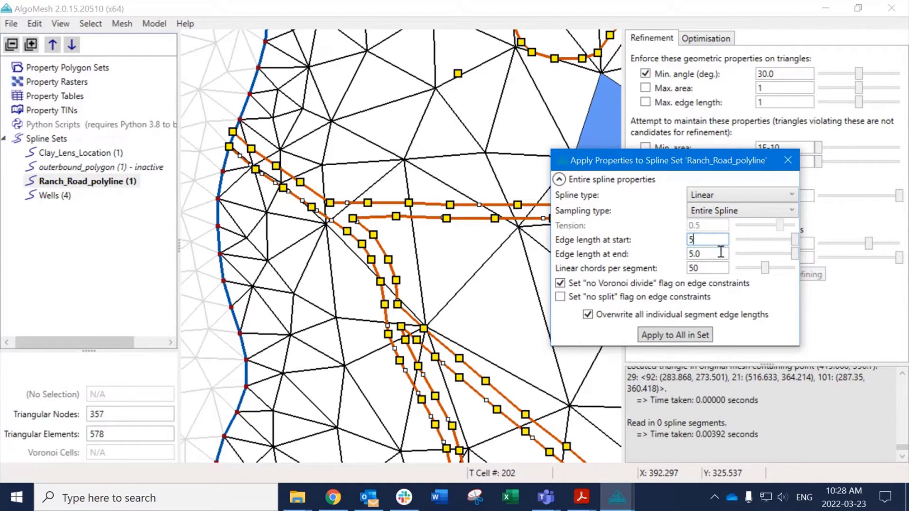
left_click_drag(696, 254, 712, 260)
double_click(717, 238)
double_click(708, 253)
left_click(687, 333)
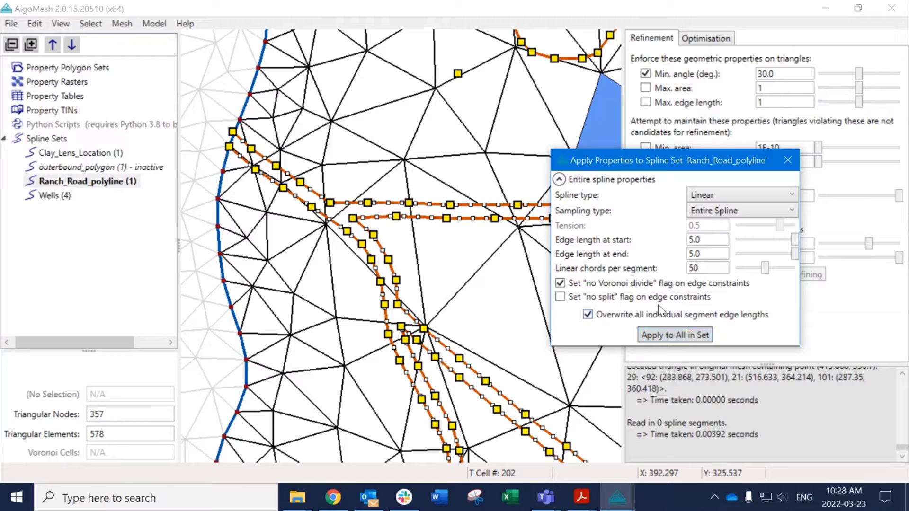
left_click(386, 293)
scroll(388, 296, "up", 2)
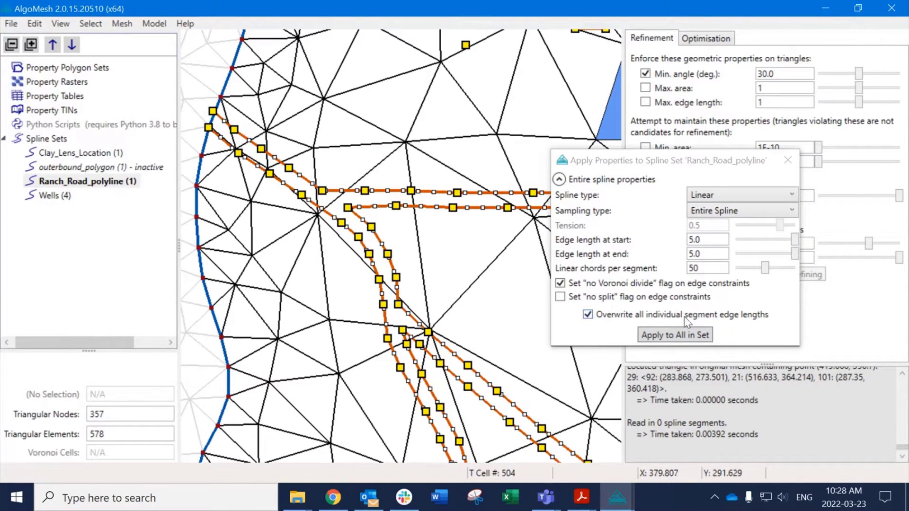
left_click(788, 161)
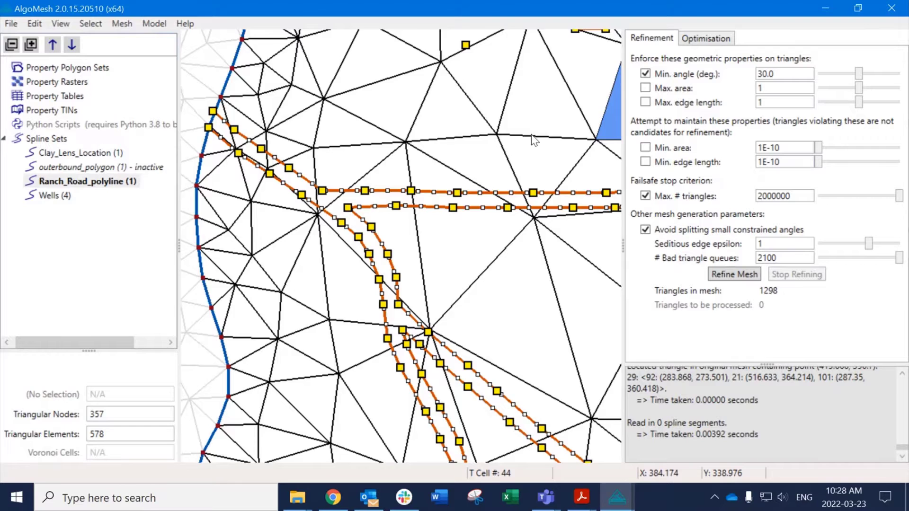
Refine the mesh to the active road, clay lens and well splines with a 30 degree minimum angle.
left_click_drag(558, 139, 373, 201)
scroll(424, 218, "down", 2)
scroll(436, 326, "down", 2)
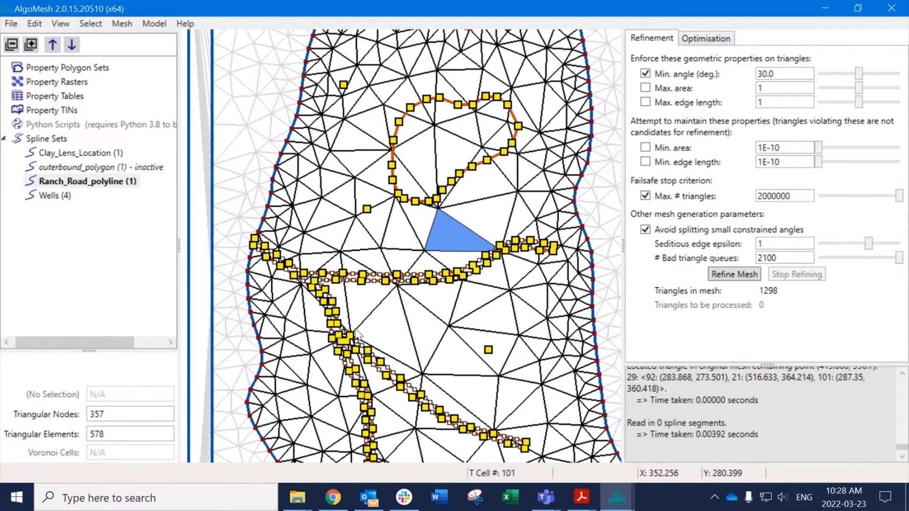
left_click_drag(372, 324, 384, 222)
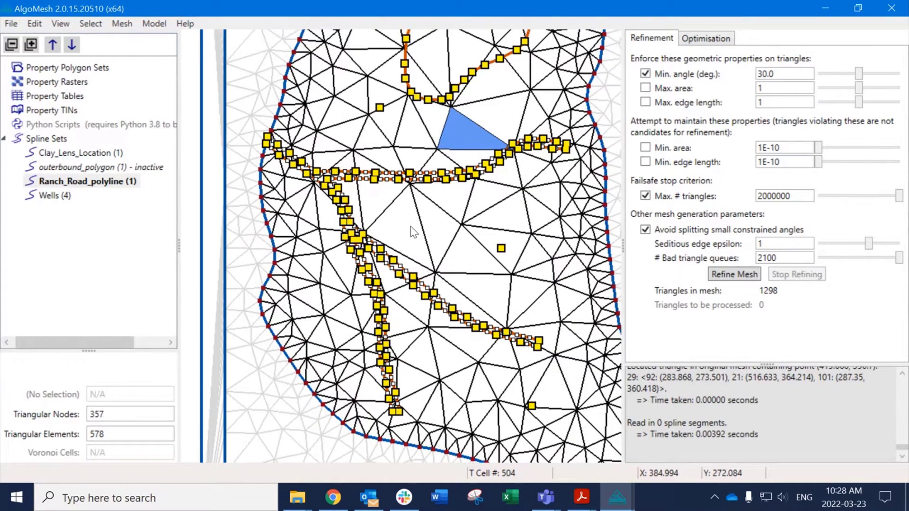
left_click(732, 279)
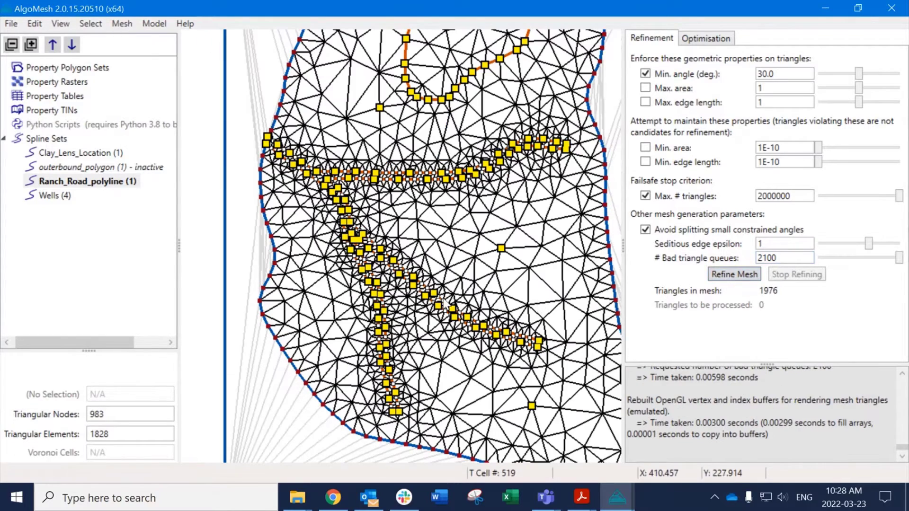
Examine the refined triangles along the ranch road, at the well points and around the clay lens outline.
scroll(445, 303, "up", 3)
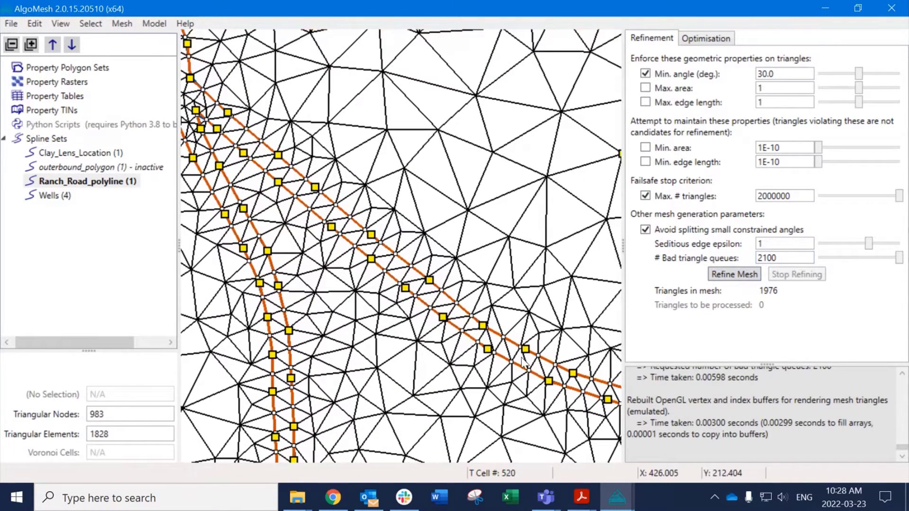
left_click_drag(261, 118, 466, 368)
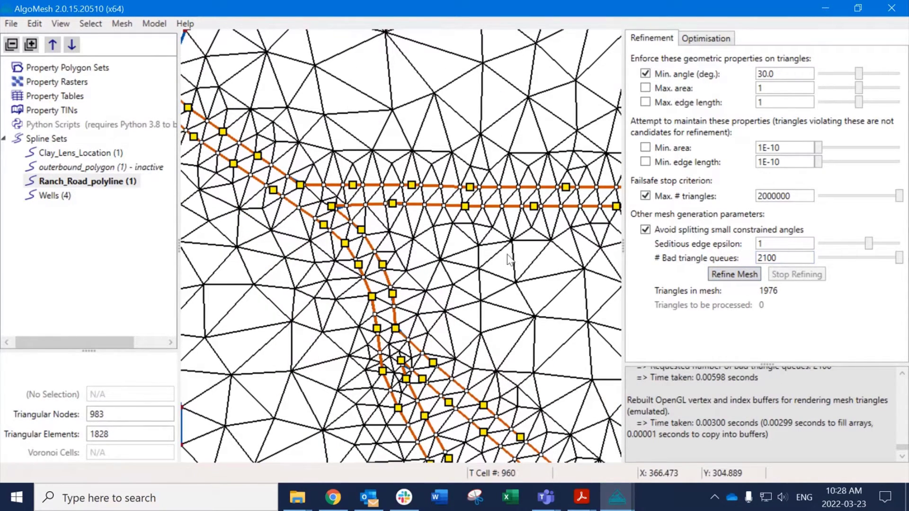
scroll(533, 268, "down", 2)
middle_click_drag(554, 268, 396, 358)
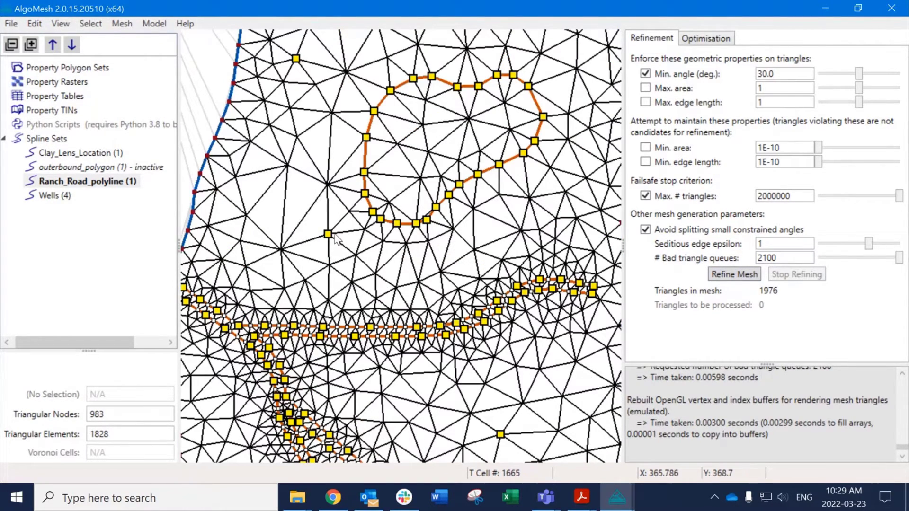
scroll(325, 236, "up", 5)
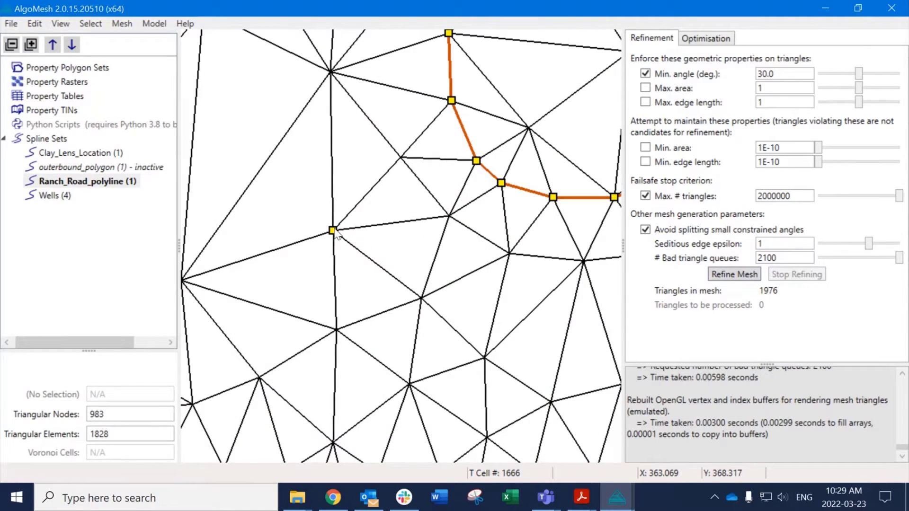
scroll(335, 230, "down", 4)
middle_click_drag(429, 93, 395, 227)
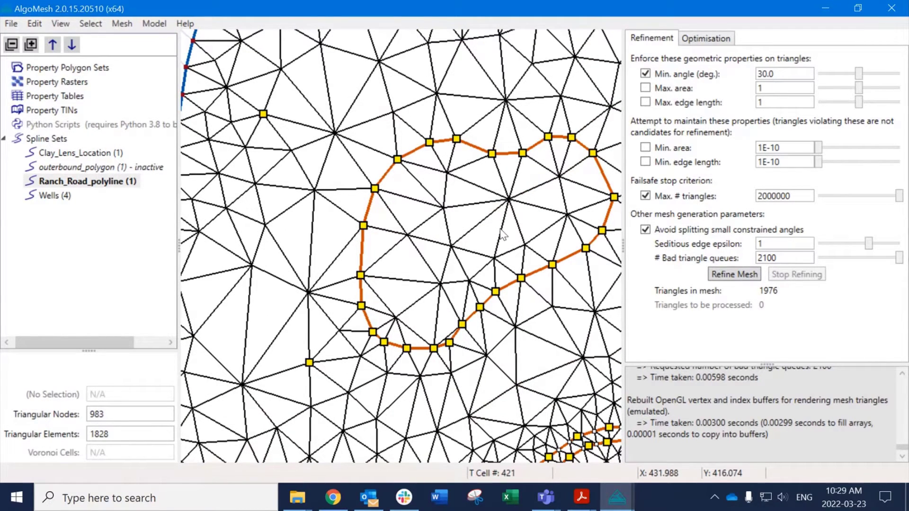
scroll(407, 177, "up", 1)
left_click(373, 220)
left_click(396, 184)
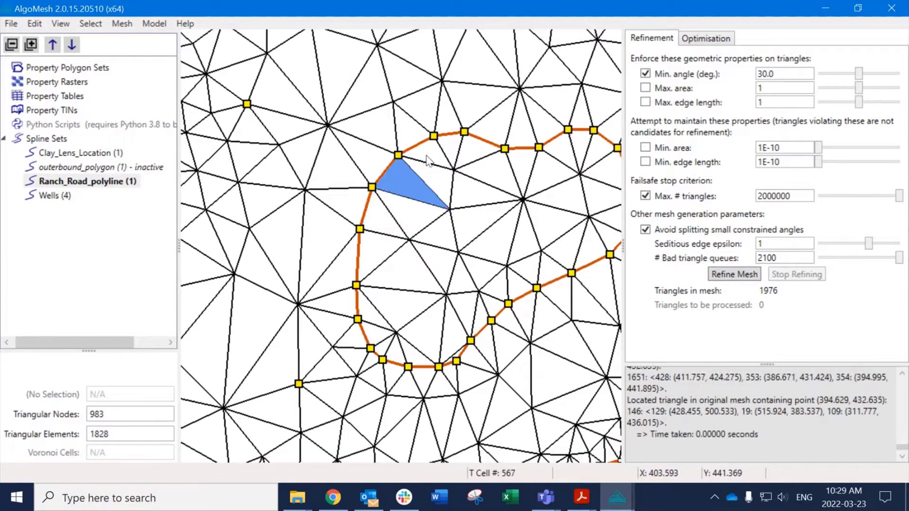
left_click(428, 161)
Examine how closely the mesh edges follow the ranch road splines near the western boundary and at the sharp junction corner.
scroll(425, 344, "down", 4)
middle_click_drag(337, 403, 391, 206)
scroll(400, 208, "up", 4)
scroll(414, 224, "up", 5)
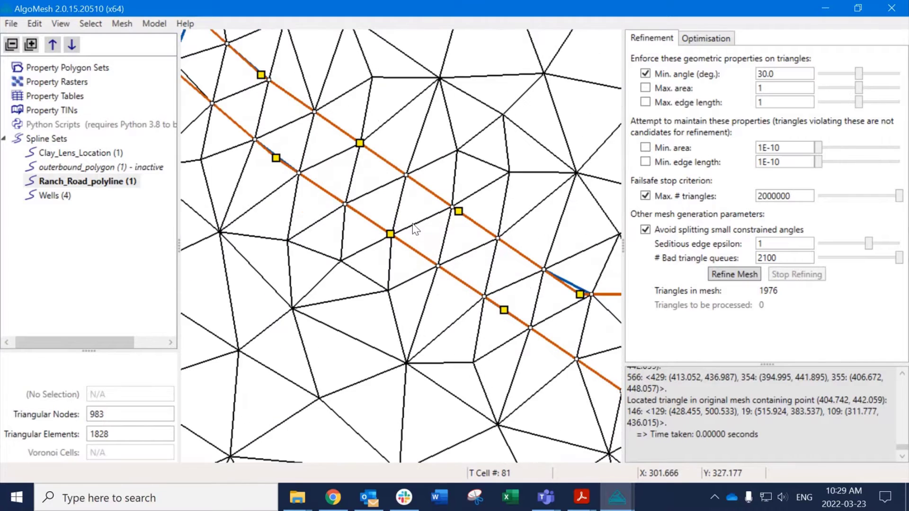
scroll(416, 226, "down", 3)
scroll(464, 264, "down", 2)
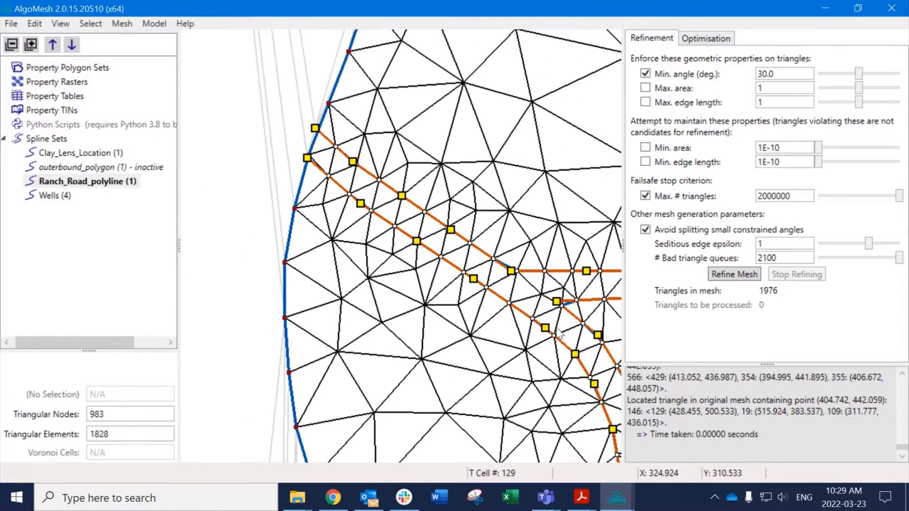
middle_click_drag(577, 237, 387, 198)
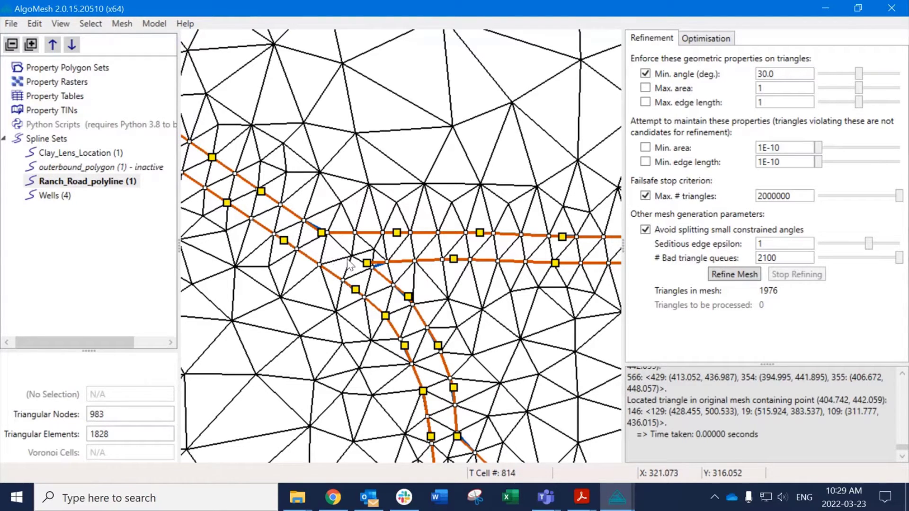
scroll(371, 278, "up", 6)
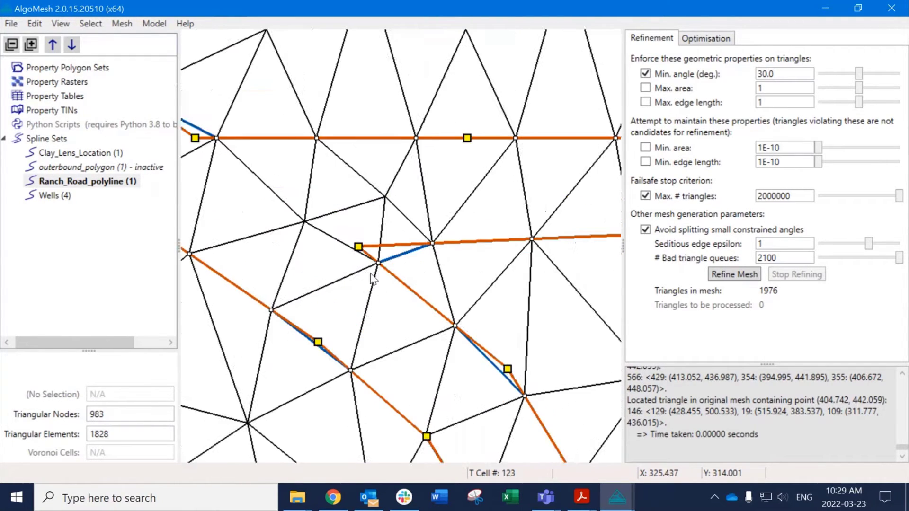
scroll(370, 274, "up", 2)
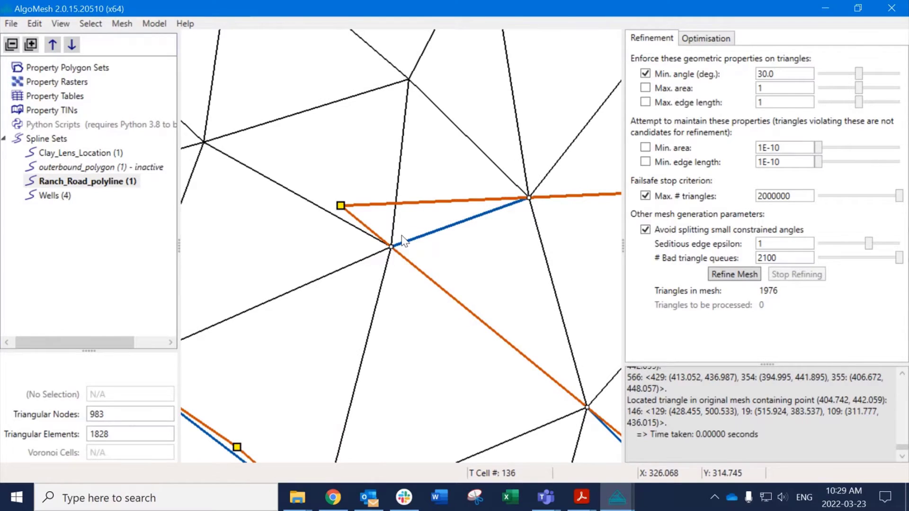
scroll(467, 239, "down", 4)
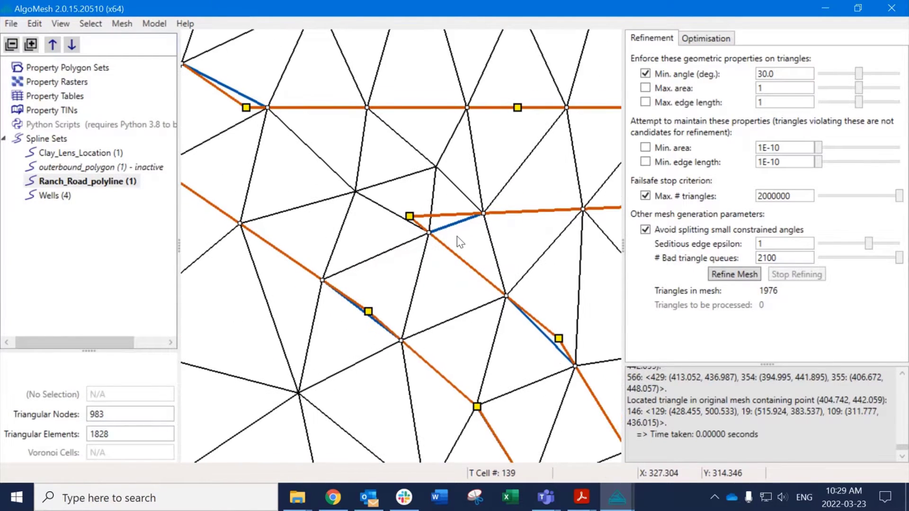
scroll(411, 205, "up", 3)
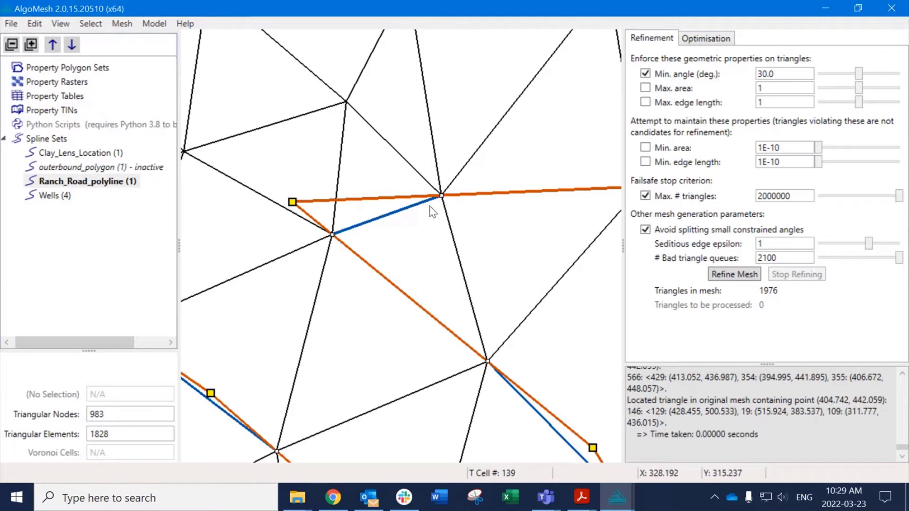
scroll(444, 209, "down", 2)
middle_click_drag(469, 199, 371, 204)
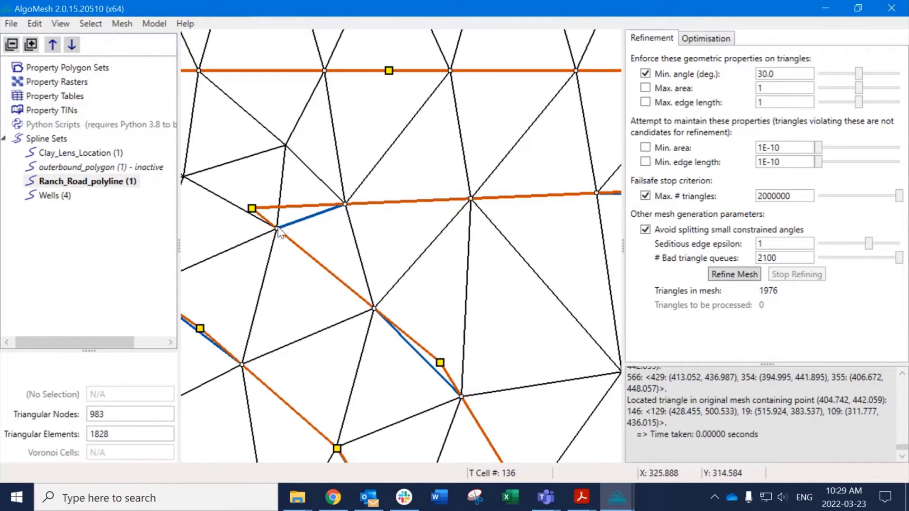
Insert a mesh node between the two road edges, just southwest of the sharp corner at the road junction.
middle_click_drag(277, 229, 345, 215)
left_click(353, 267)
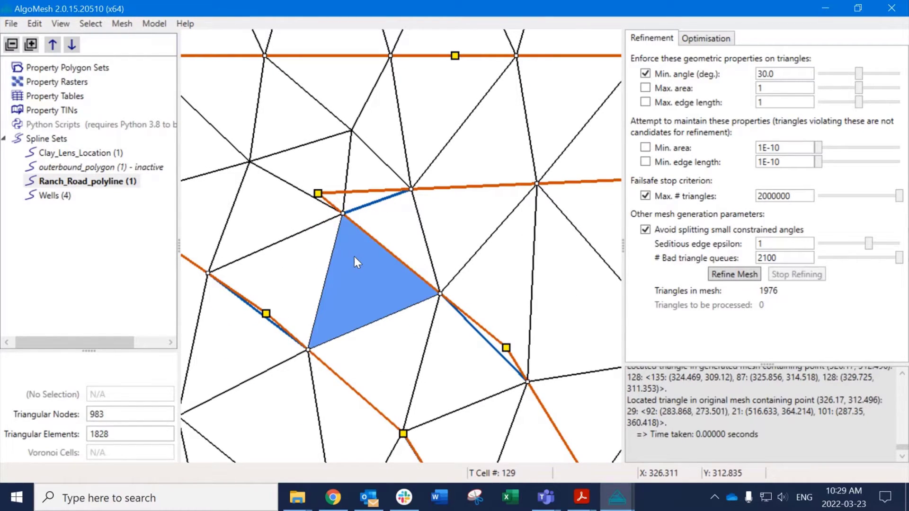
left_click(318, 245)
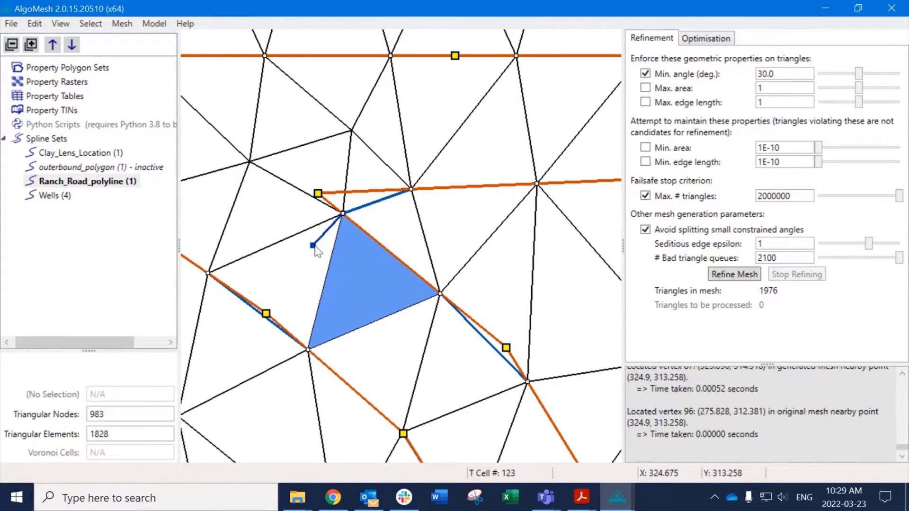
left_click(313, 263)
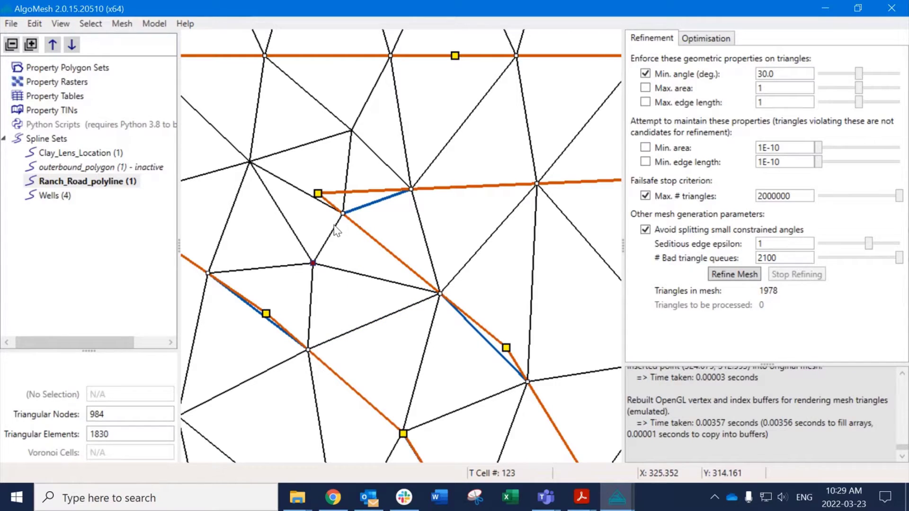
Select the triangular elements surrounding the sharp corner at the road junction, both between and outside the road edges.
left_click(91, 23)
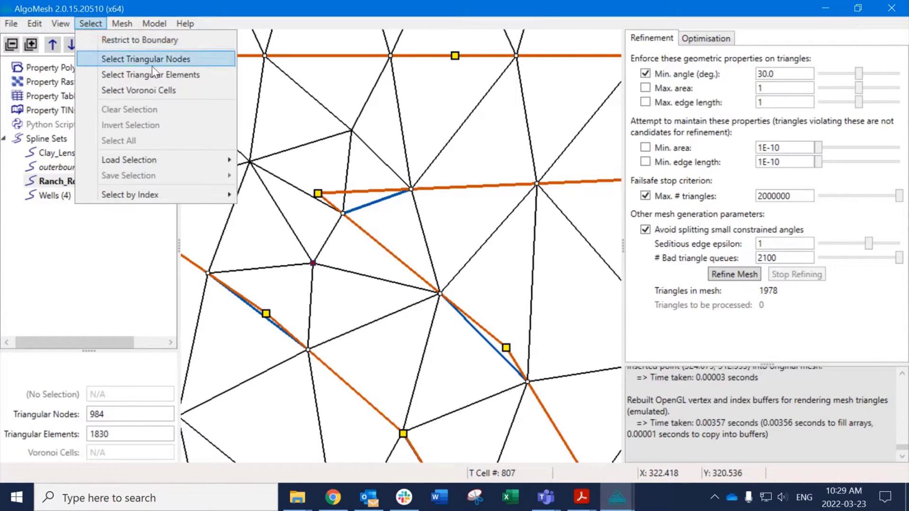
left_click(163, 74)
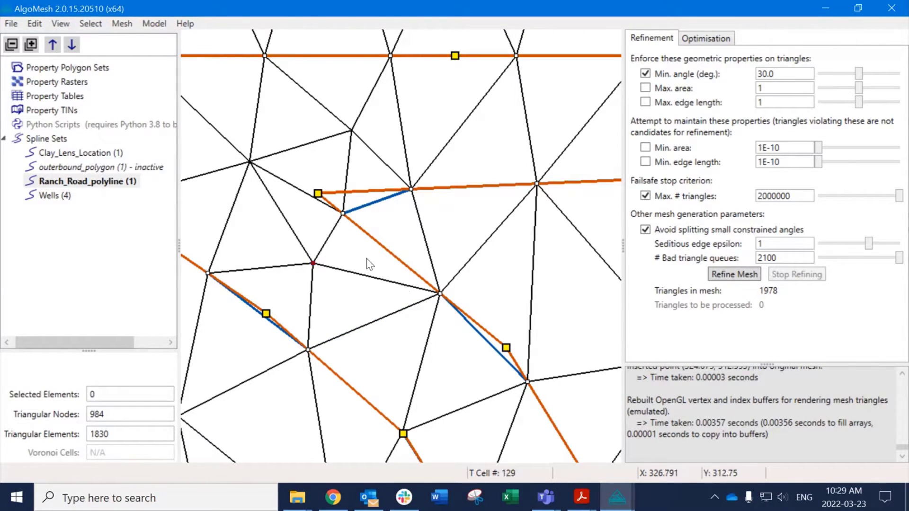
left_click(367, 260)
left_click(328, 229)
left_click(334, 170)
left_click(371, 184)
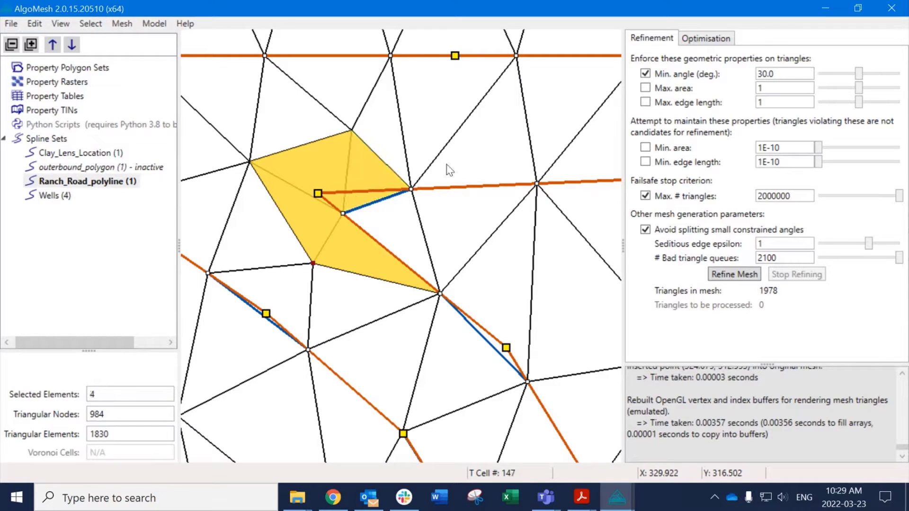
left_click(447, 164)
left_click(440, 140)
left_click(397, 147)
left_click(259, 240)
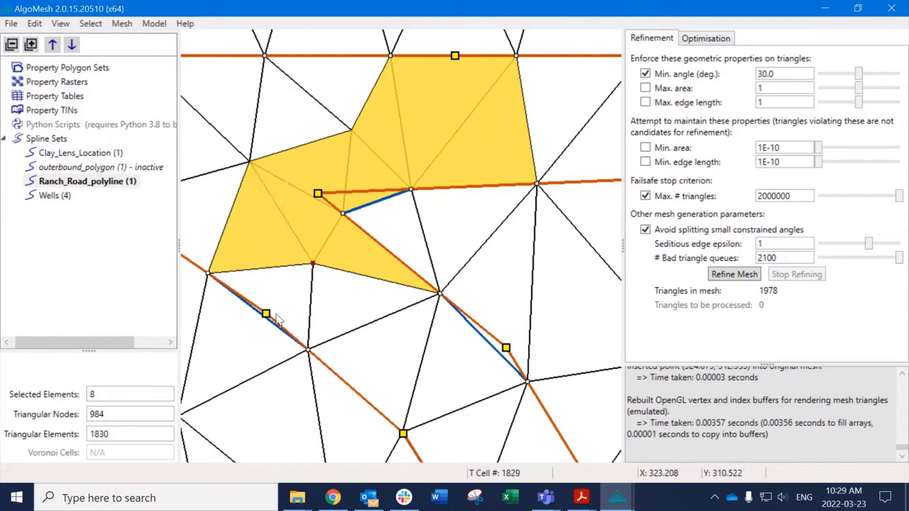
left_click(293, 303)
left_click(360, 320)
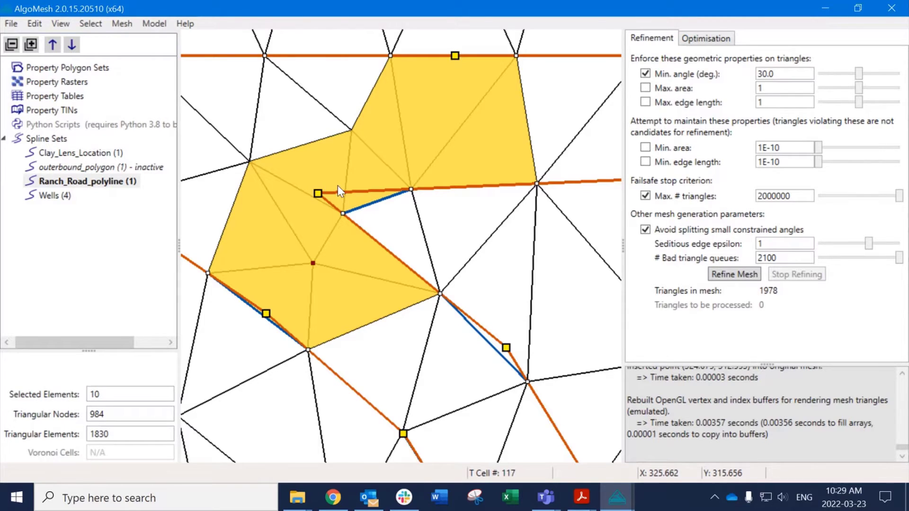
Select a single triangle near the junction and inspect the elements along the road from there to the western boundary.
scroll(337, 187, "down", 3)
left_click(342, 214)
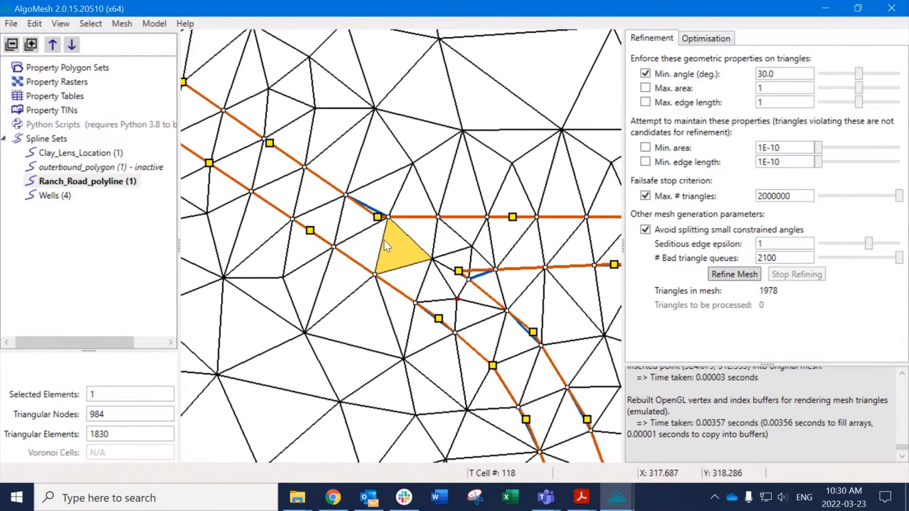
middle_click_drag(384, 241, 532, 348)
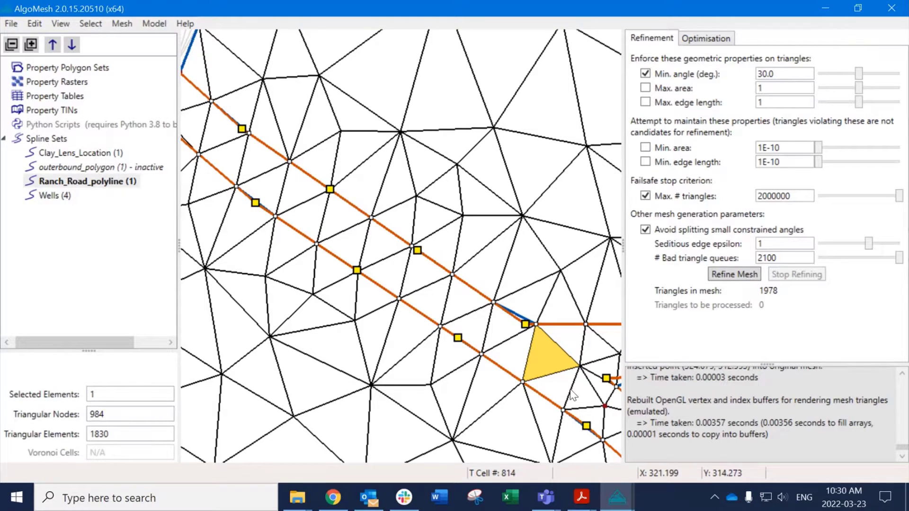
middle_click_drag(569, 394, 416, 301)
scroll(428, 279, "down", 2)
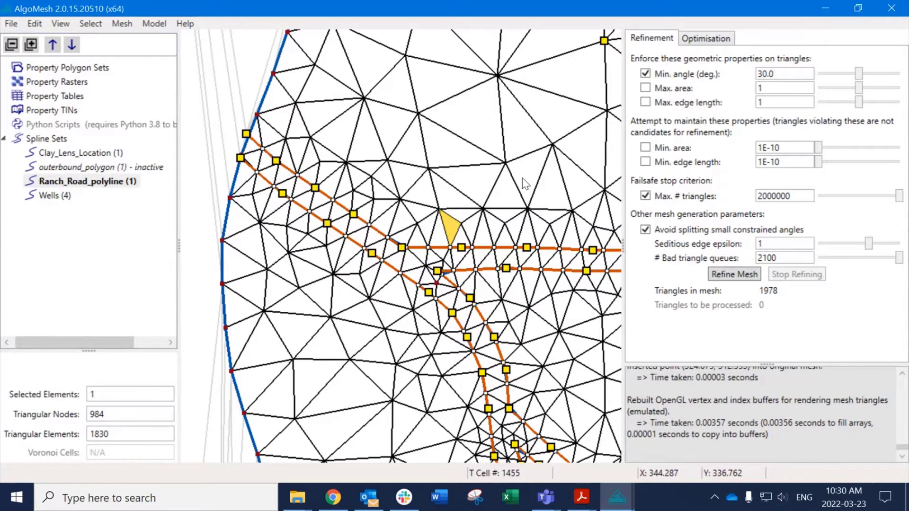
middle_click_drag(508, 201, 458, 213)
middle_click_drag(405, 226, 391, 198)
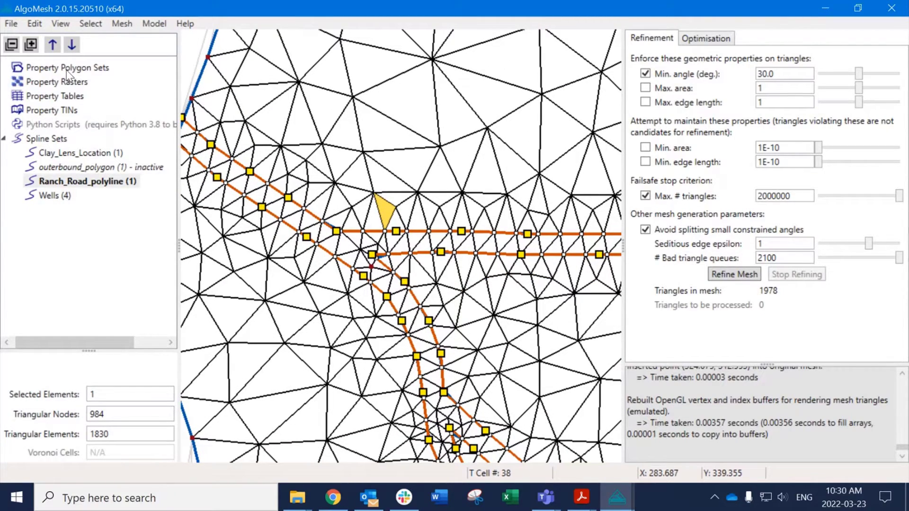
Import the GIS polygons from Ranch_Road_element_size_polygon.shp as a property polygon set.
right_click(67, 71)
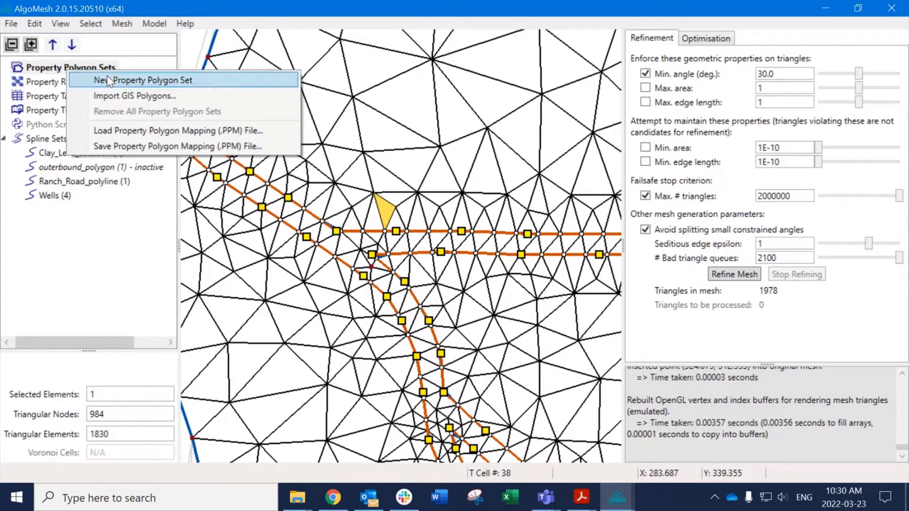
left_click(141, 96)
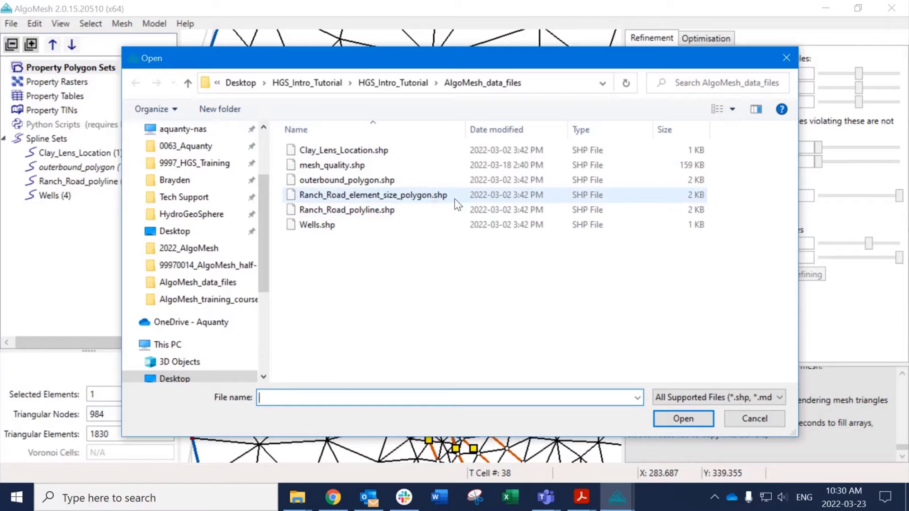
left_click(380, 194)
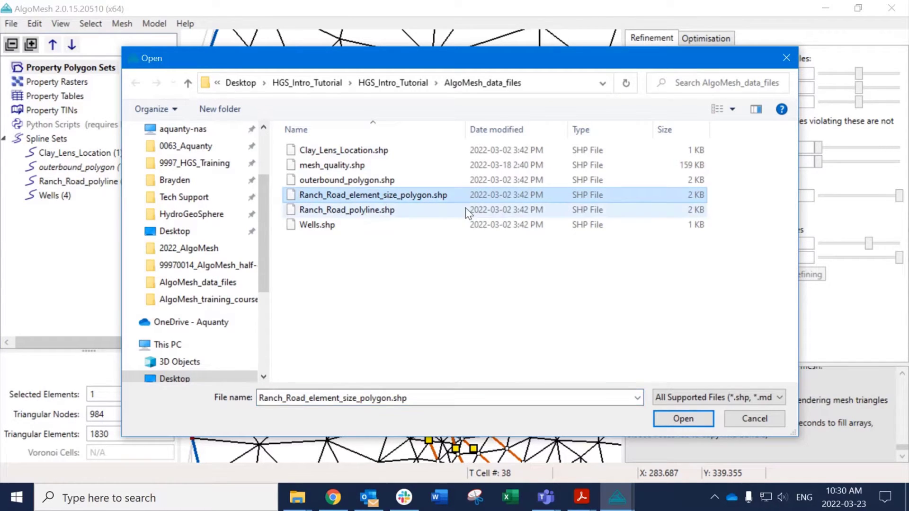
left_click(683, 419)
Examine how the imported polygon overlays the ranch road splines along every branch and at the western boundary.
scroll(461, 228, "up", 3)
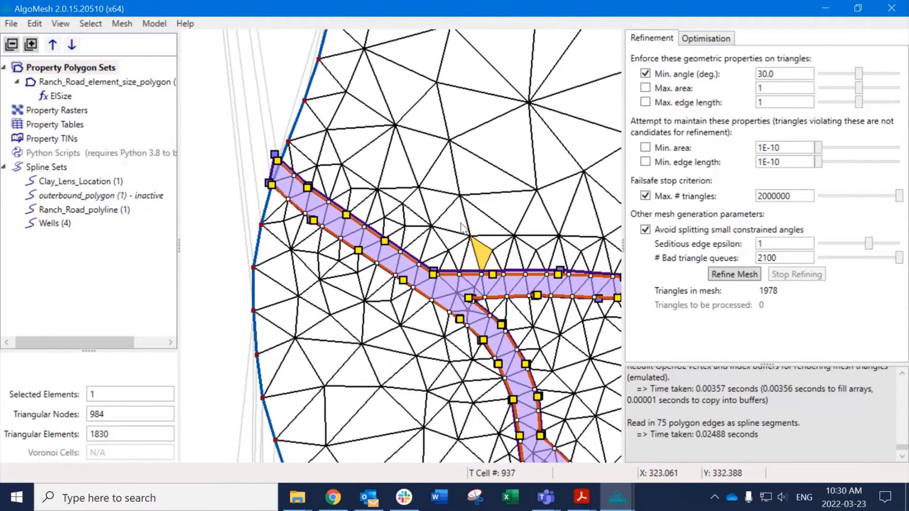
middle_click_drag(461, 223, 261, 113)
middle_click_drag(571, 443, 326, 92)
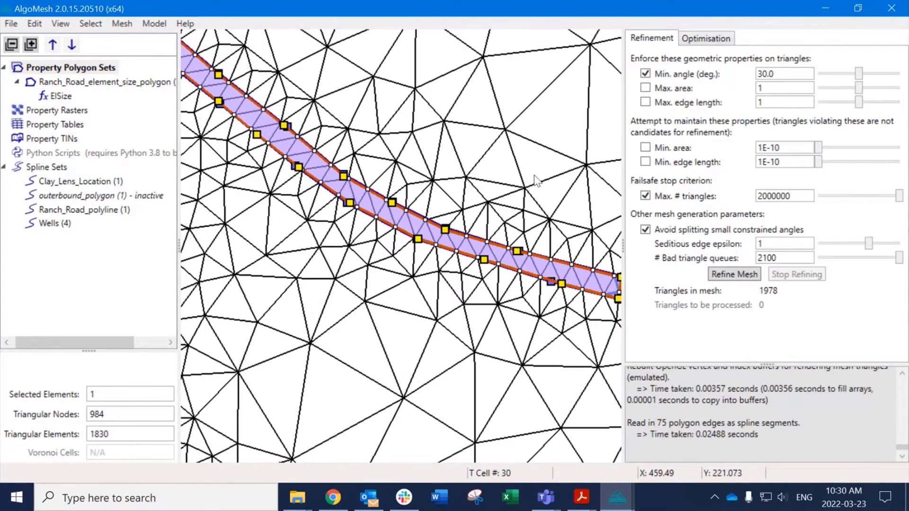
middle_click_drag(534, 176, 269, 40)
middle_click_drag(377, 55, 357, 319)
middle_click_drag(333, 170, 411, 341)
middle_click_drag(321, 115, 396, 336)
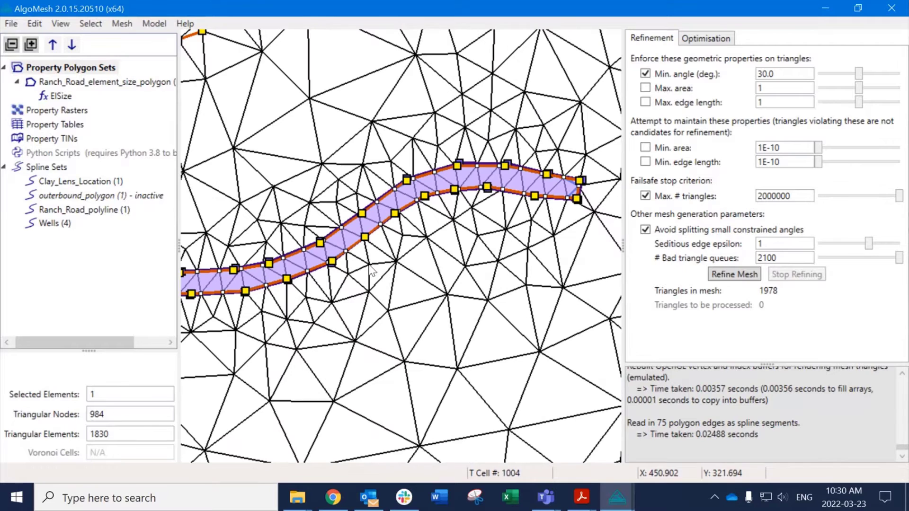
scroll(446, 228, "up", 2)
scroll(416, 229, "down", 2)
middle_click_drag(303, 237, 655, 204)
scroll(303, 229, "up", 1)
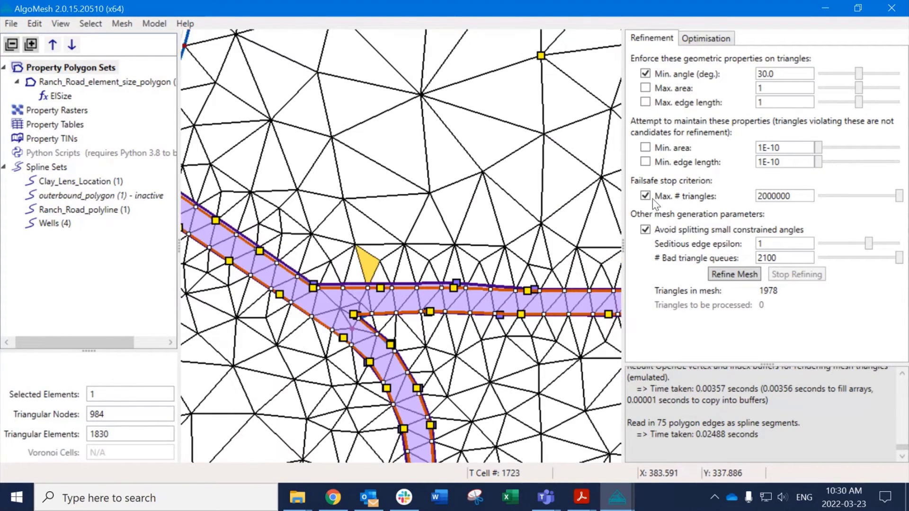
middle_click_drag(187, 150, 460, 257)
scroll(447, 276, "up", 3)
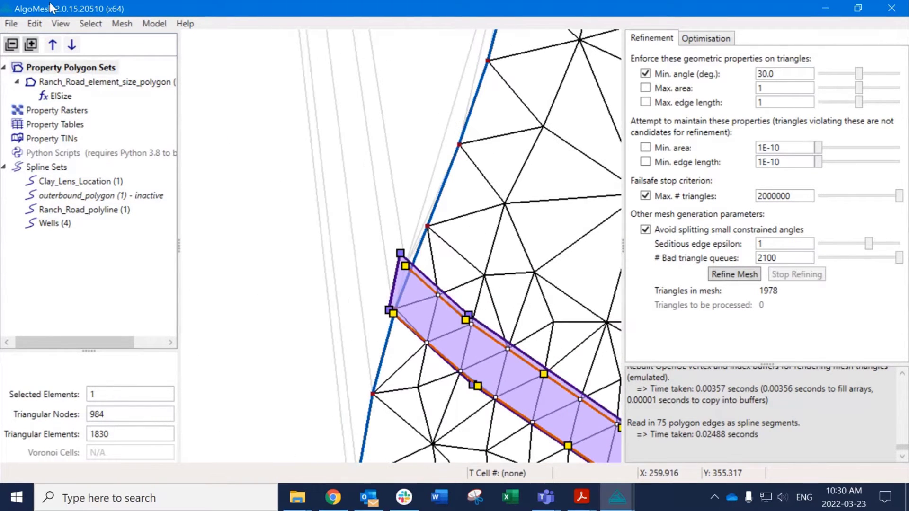
Activate the ElSize property of the road polygon and inspect its values inside and outside the road.
left_click_drag(179, 100, 223, 101)
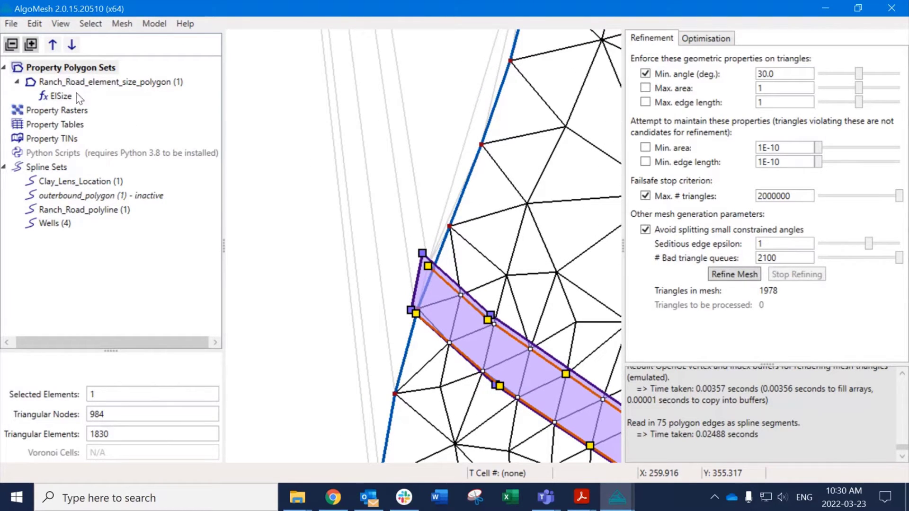
left_click(61, 95)
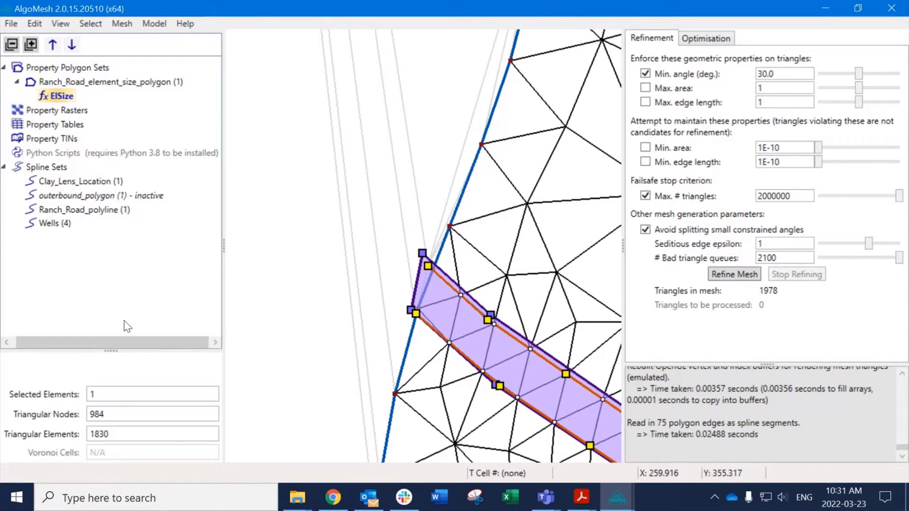
left_click_drag(124, 342, 97, 342)
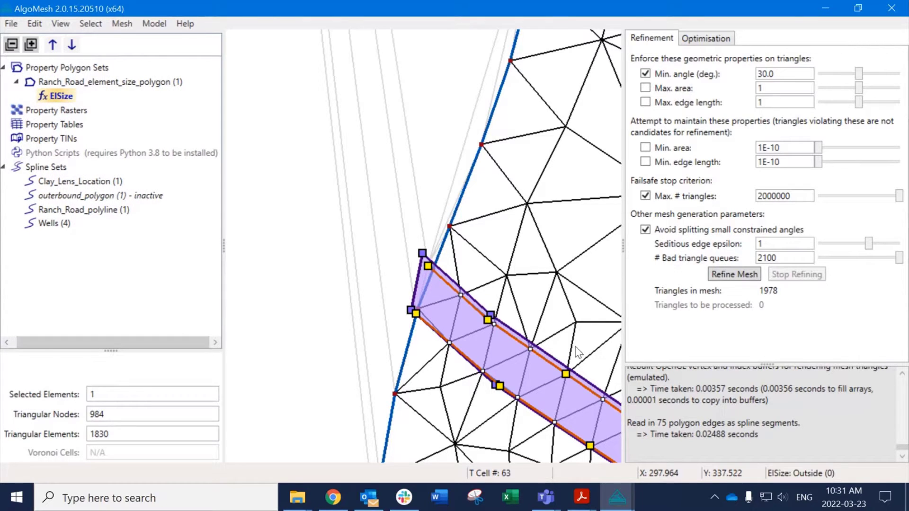
middle_click_drag(588, 255, 306, 87)
scroll(441, 251, "down", 4)
middle_click_drag(550, 352, 385, 203)
middle_click_drag(502, 249, 256, 331)
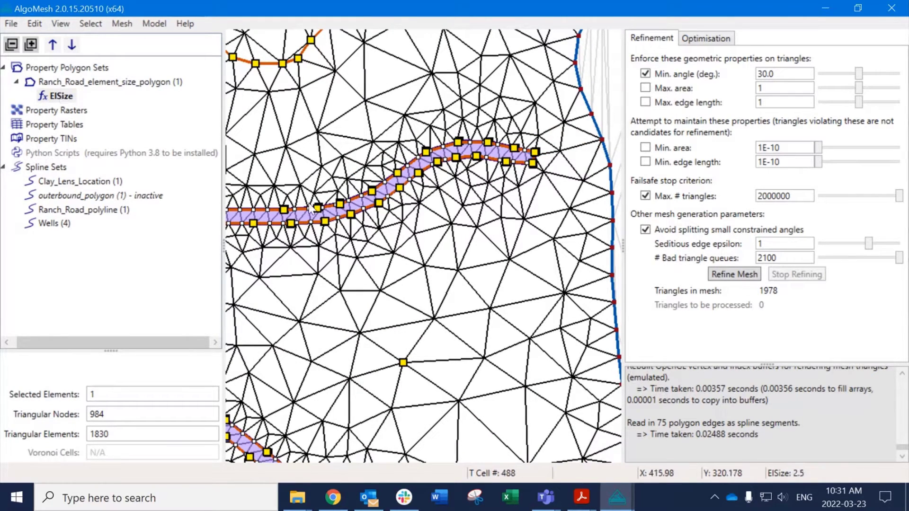
Refine the mesh again with the 30 degree minimum angle and view the triangles at the road junction.
middle_click_drag(292, 203, 569, 196)
left_click(736, 275)
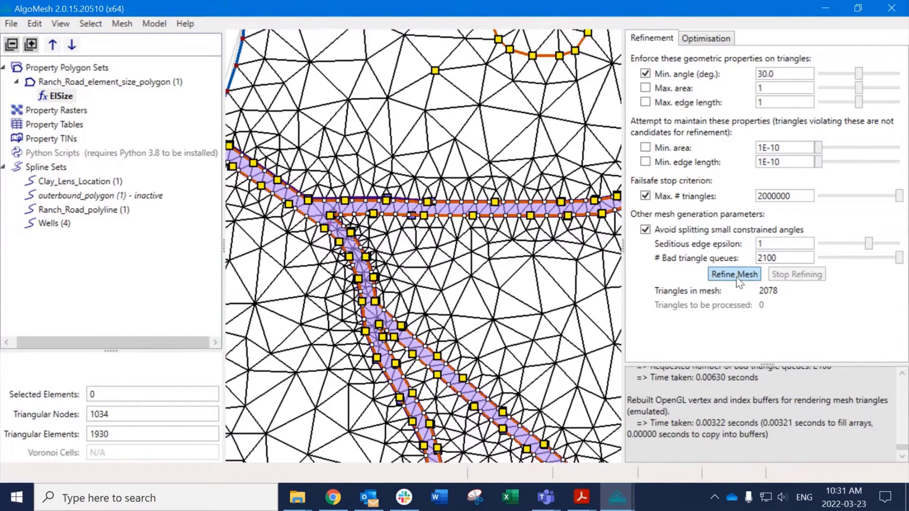
scroll(336, 212, "up", 5)
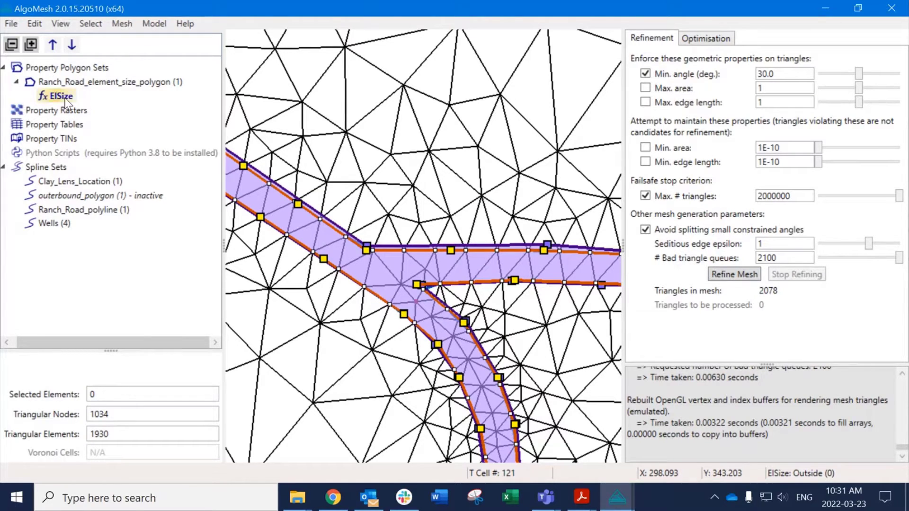
Map ElSize as an overlay to the Mesh Cell Edge Length variable and refine the mesh to it.
right_click(66, 102)
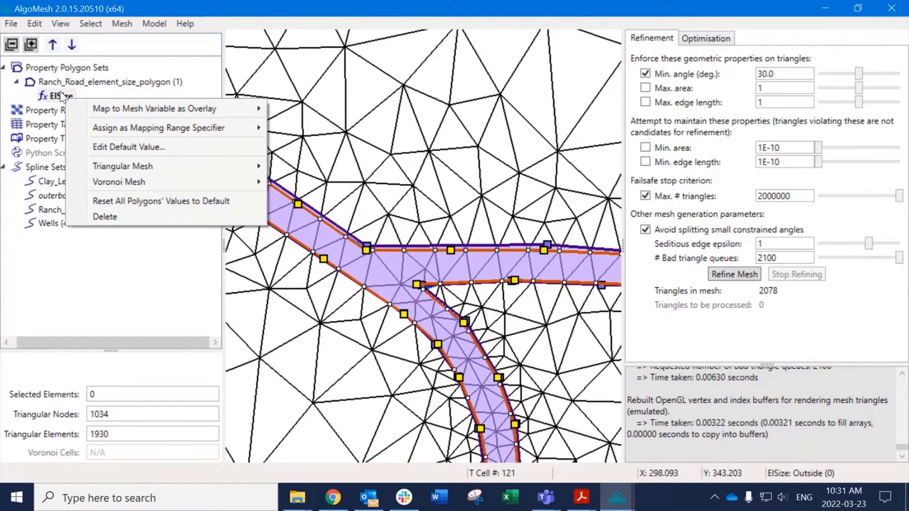
mouse_move(219, 109)
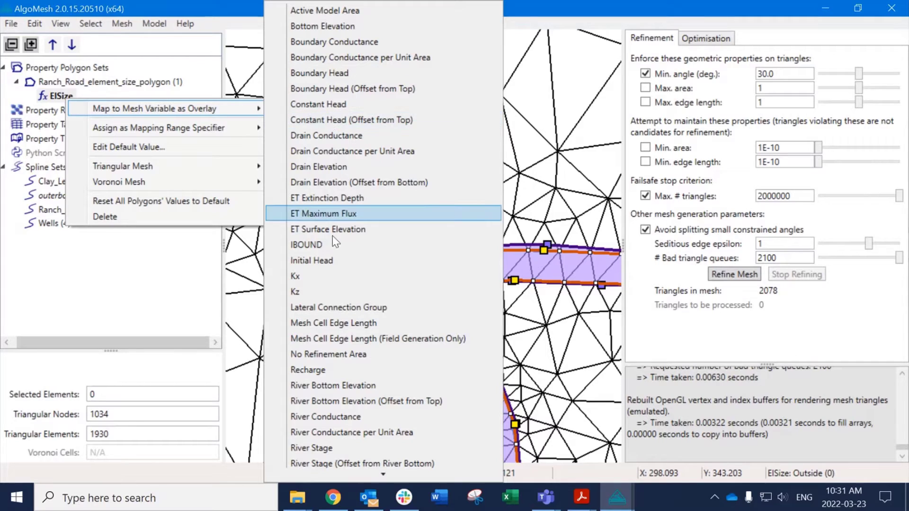
left_click(365, 324)
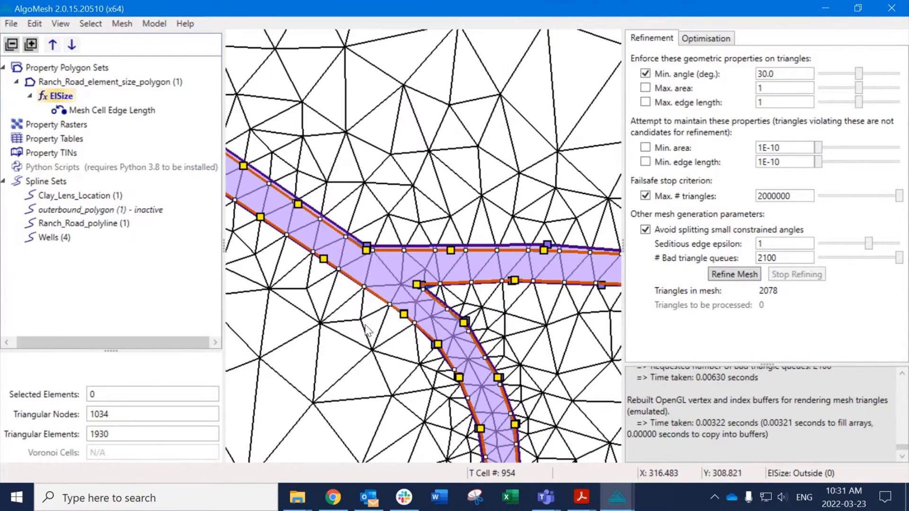
left_click(729, 277)
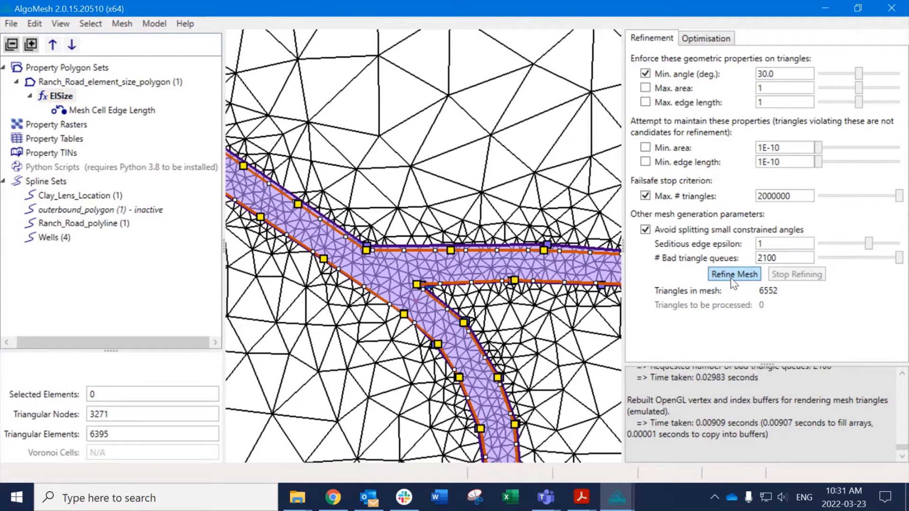
Examine the refined triangles inside the road polygon from the western boundary through the junction.
middle_click_drag(340, 199, 503, 261)
scroll(343, 204, "up", 3)
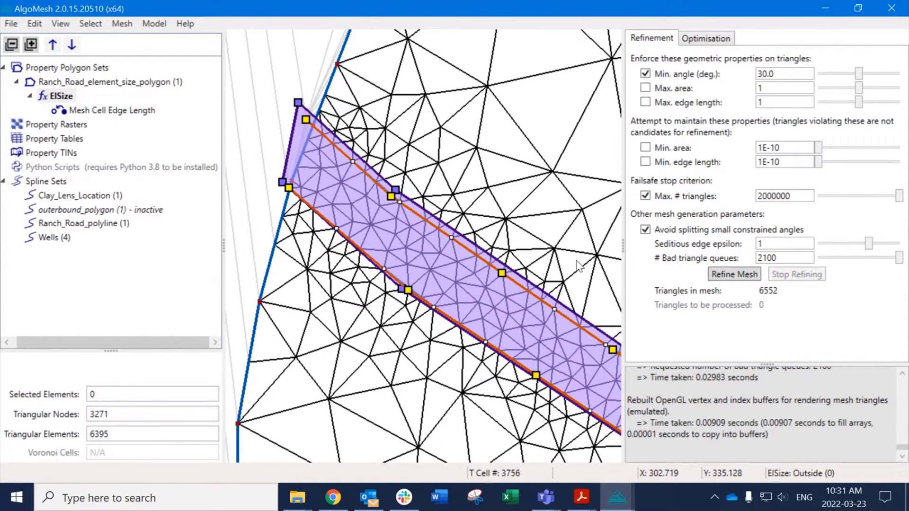
middle_click_drag(616, 285, 503, 210)
middle_click_drag(618, 313, 462, 196)
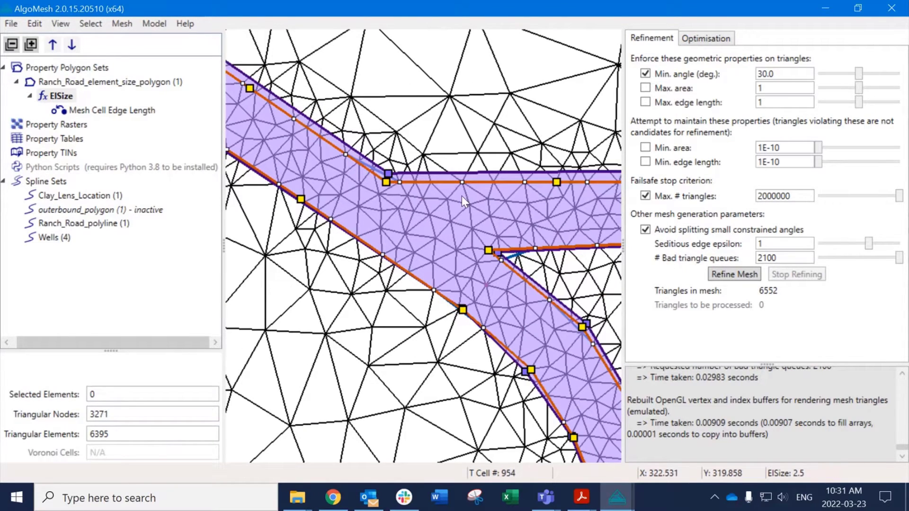
middle_click_drag(568, 279, 376, 244)
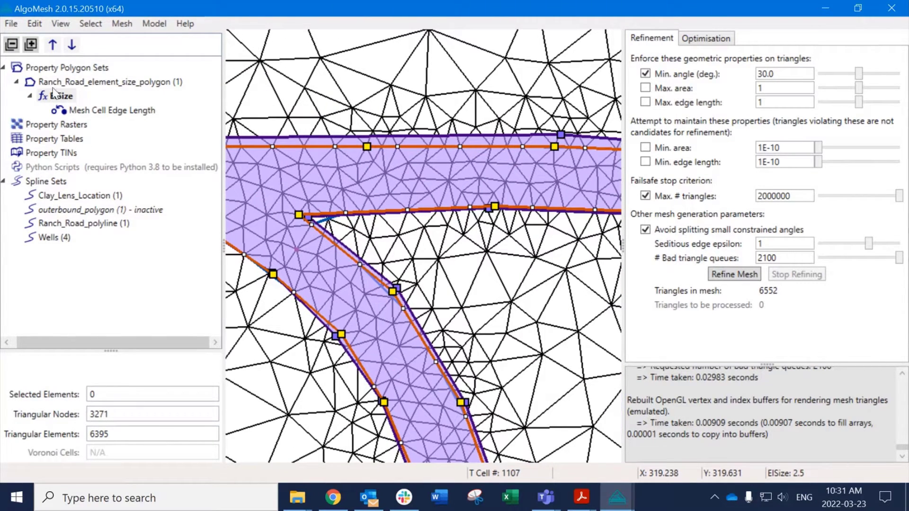
middle_click_drag(379, 229, 499, 269)
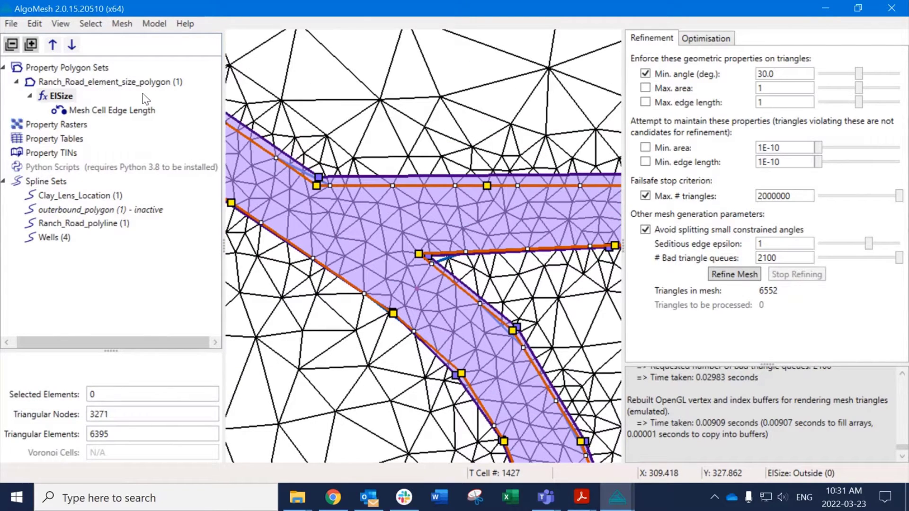
Add a property named ElSize_1 with a default value of 1 to the Ranch_Road_element_size_polygon set.
right_click(137, 83)
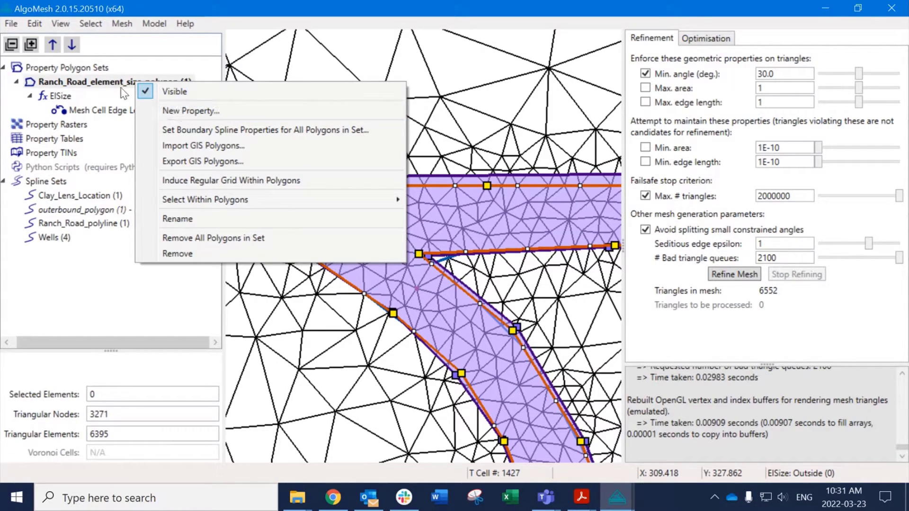
left_click(97, 85)
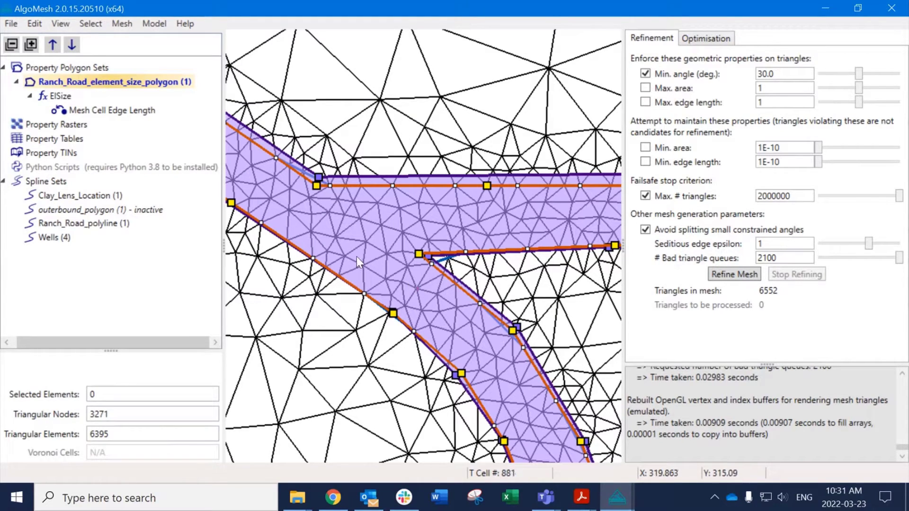
right_click(85, 85)
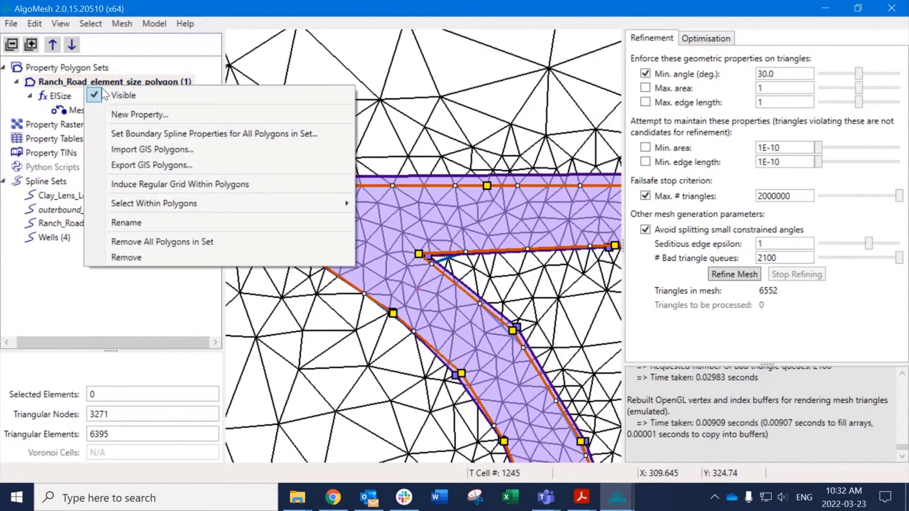
left_click(157, 116)
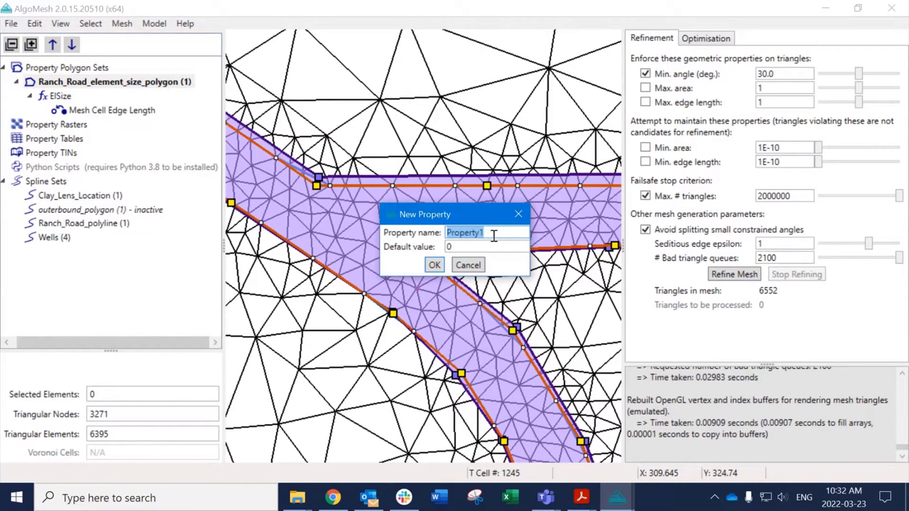
key("Tab")
type("1")
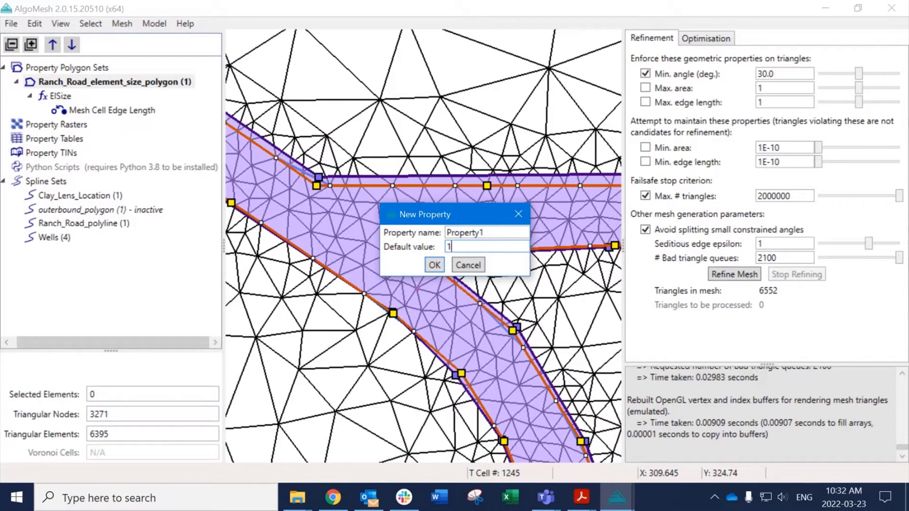
double_click(497, 232)
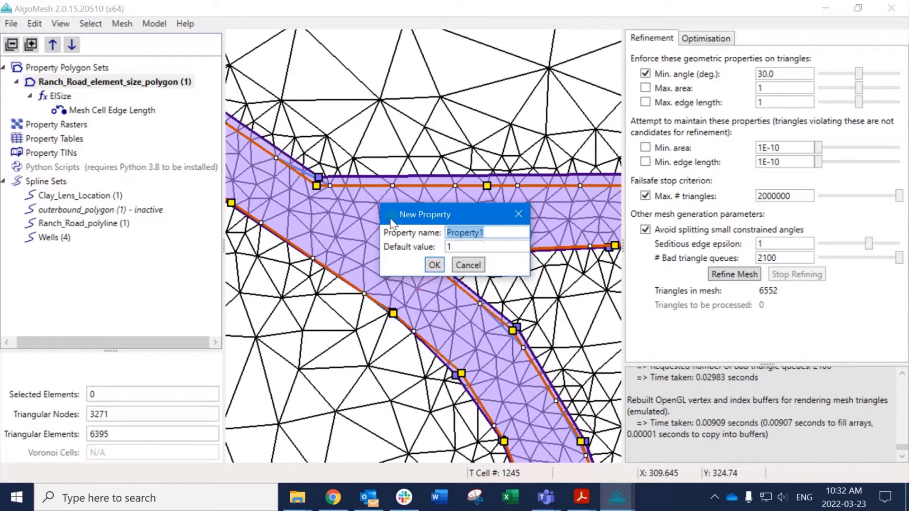
type("ElSize_1")
key("Return")
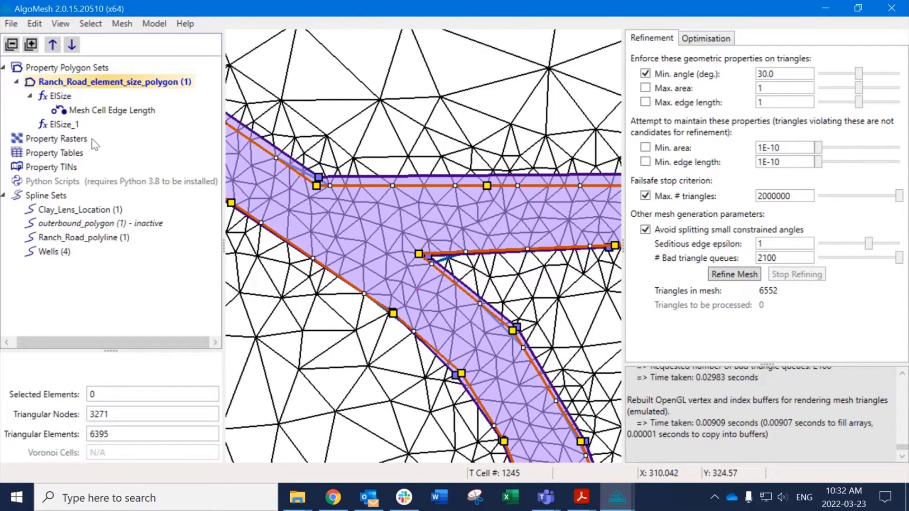
Map ElSize_1 as an overlay to Mesh Cell Edge Length alongside ElSize, and refine the mesh with both properties mapped.
right_click(71, 126)
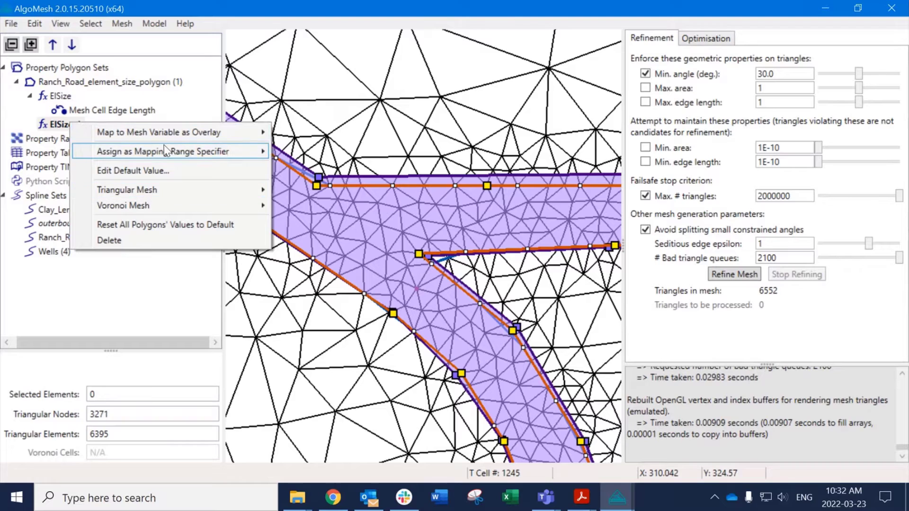
mouse_move(237, 135)
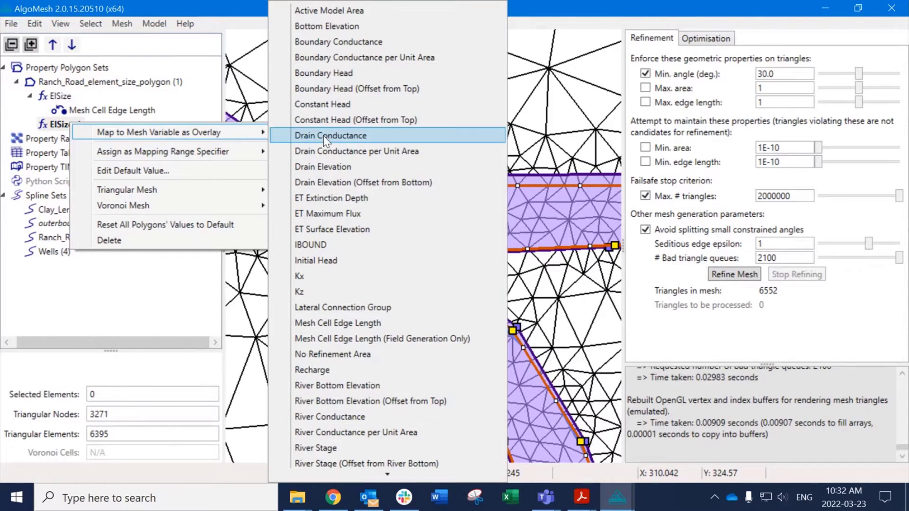
left_click(368, 325)
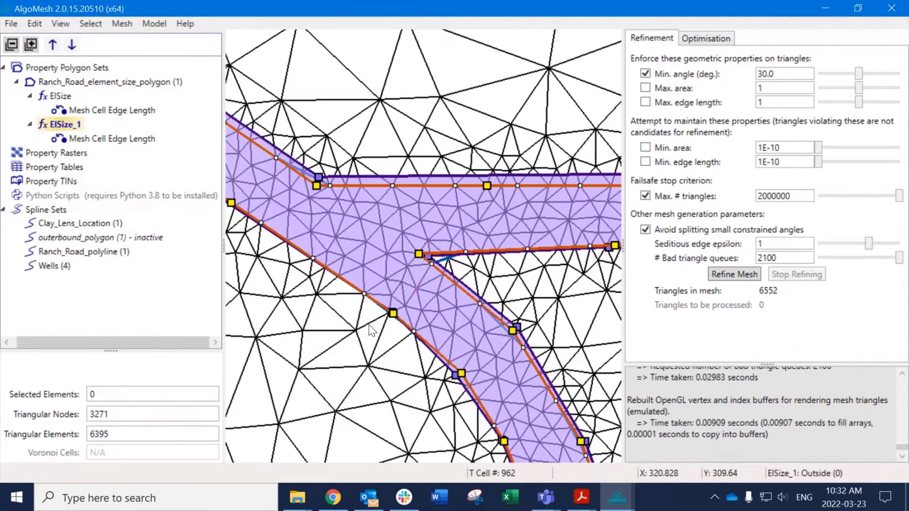
left_click(65, 98)
left_click(64, 123)
left_click(66, 98)
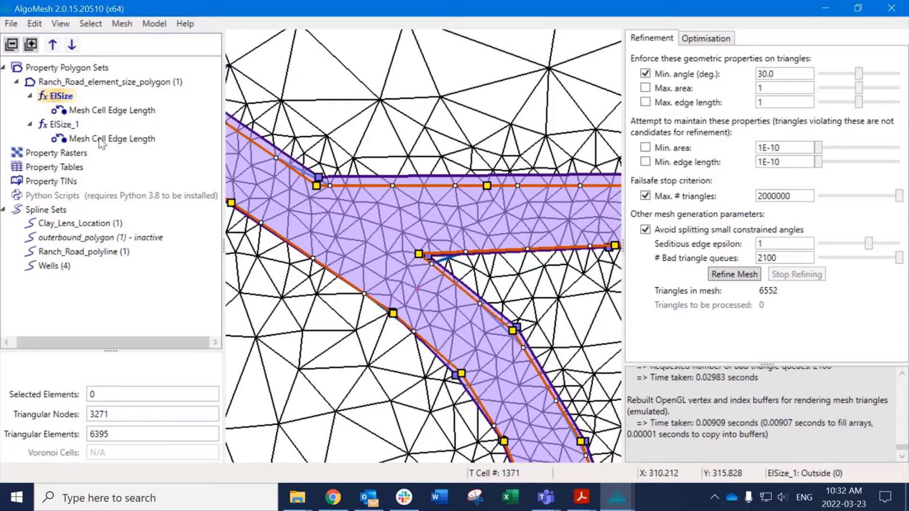
left_click(724, 274)
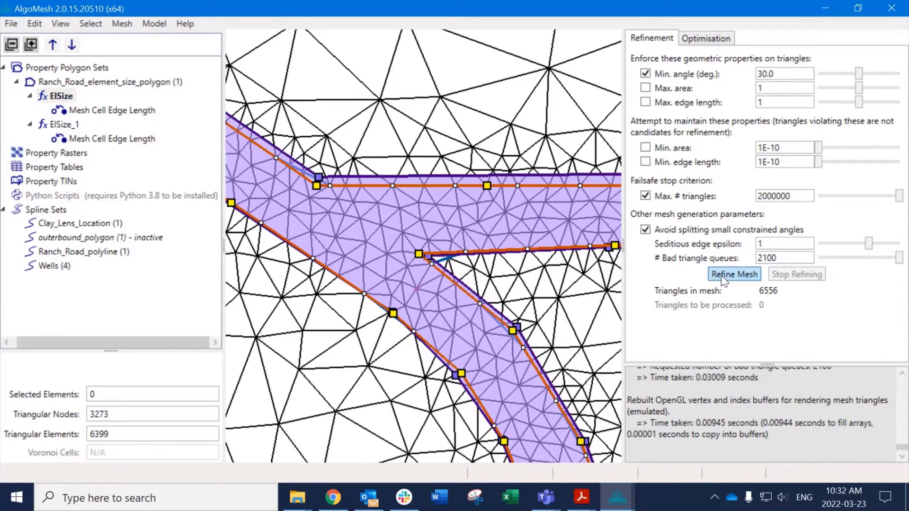
Delete the ElSize property, refine the mesh with only ElSize_1 mapped, and view the triangles around the road junction.
left_click(89, 113)
right_click(68, 97)
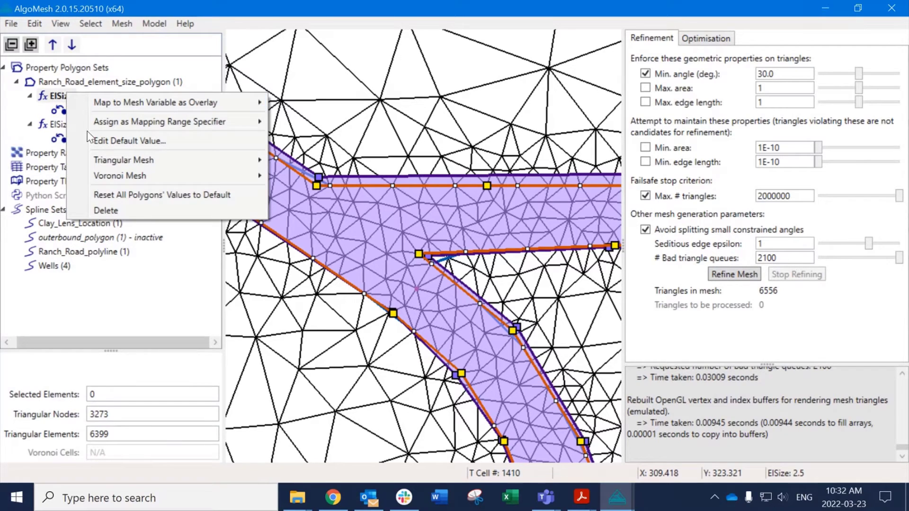
left_click(116, 209)
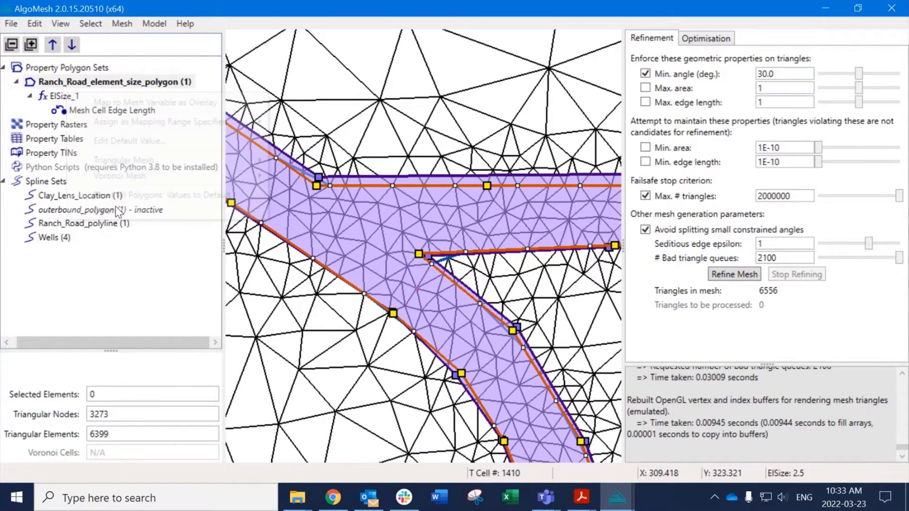
left_click(67, 97)
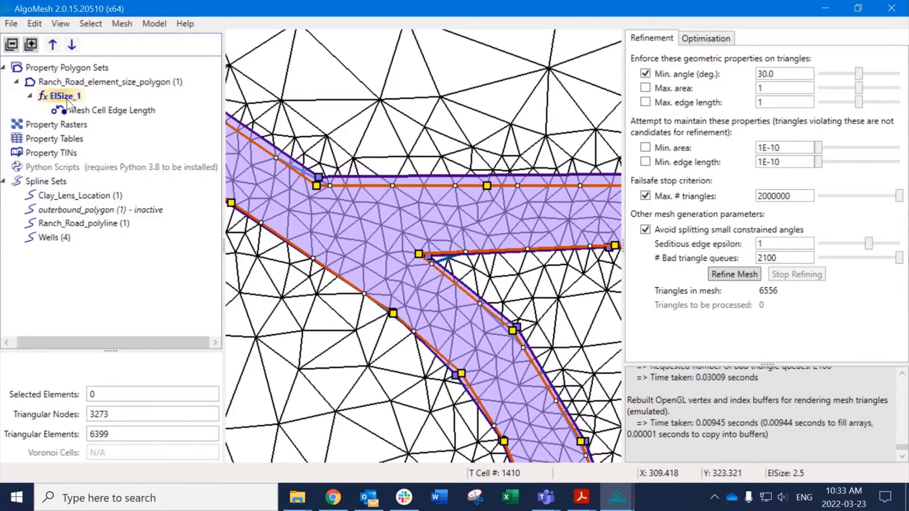
left_click(720, 279)
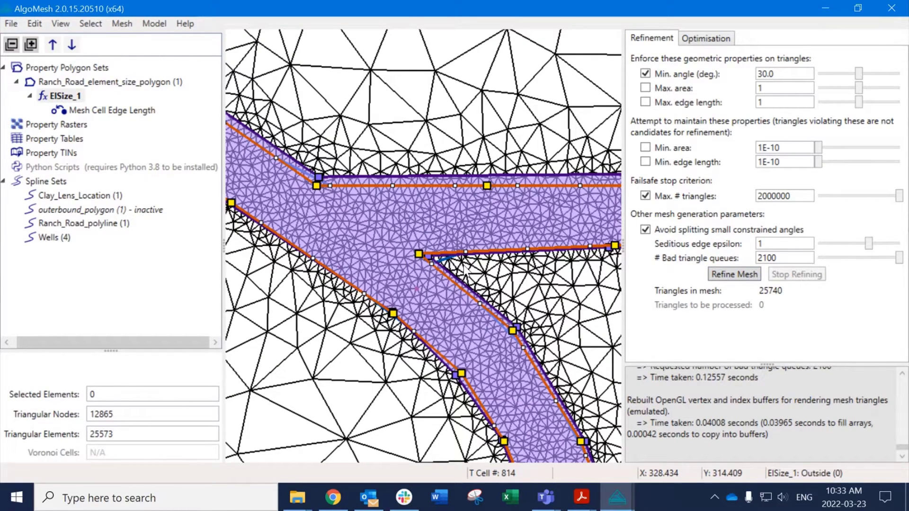
scroll(413, 227, "down", 1)
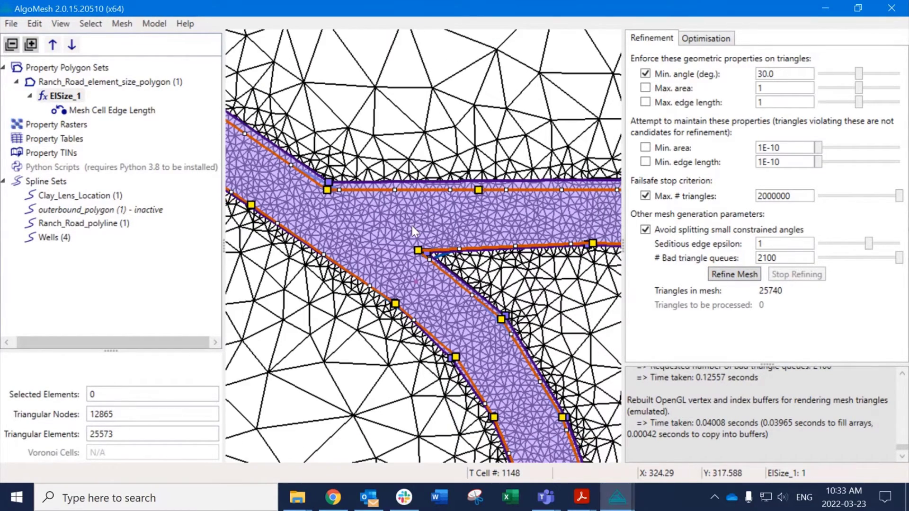
scroll(412, 225, "down", 5)
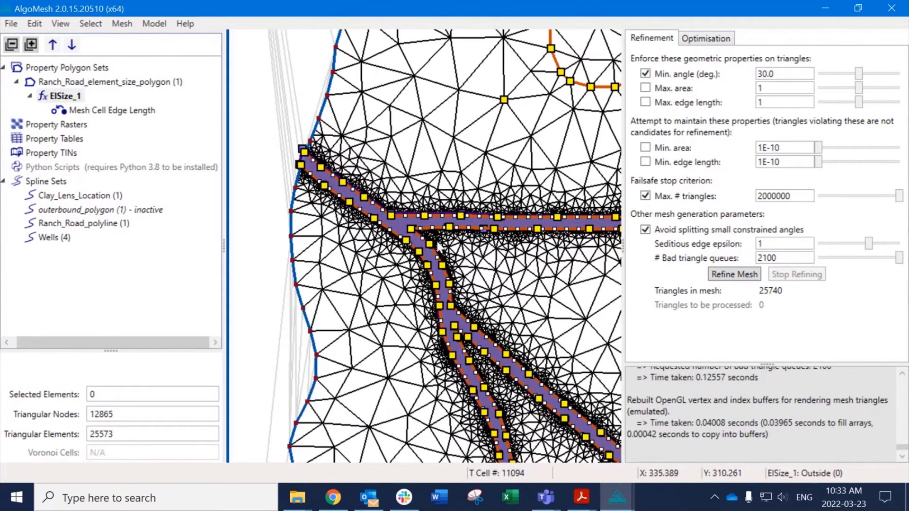
scroll(349, 216, "up", 8)
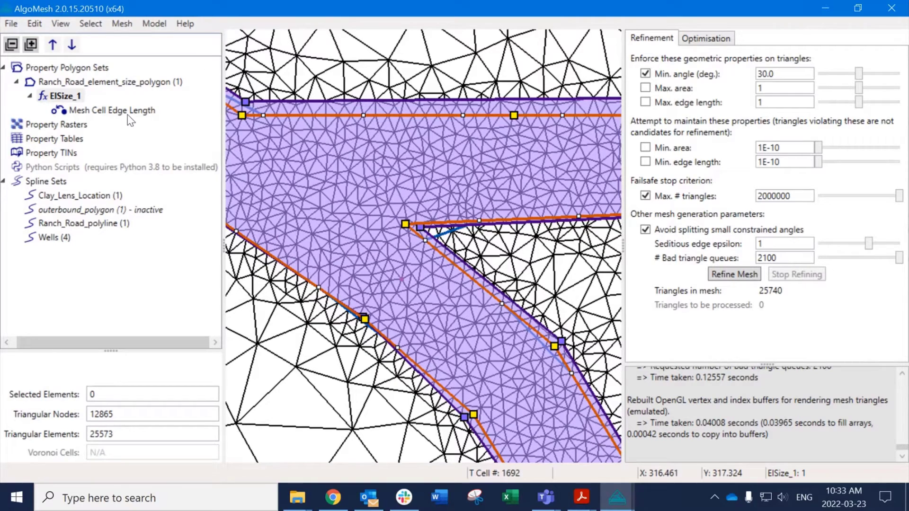
Replace the ElSize_1 property of the road polygon set with a new ElSize property whose default value is 2.5.
right_click(69, 96)
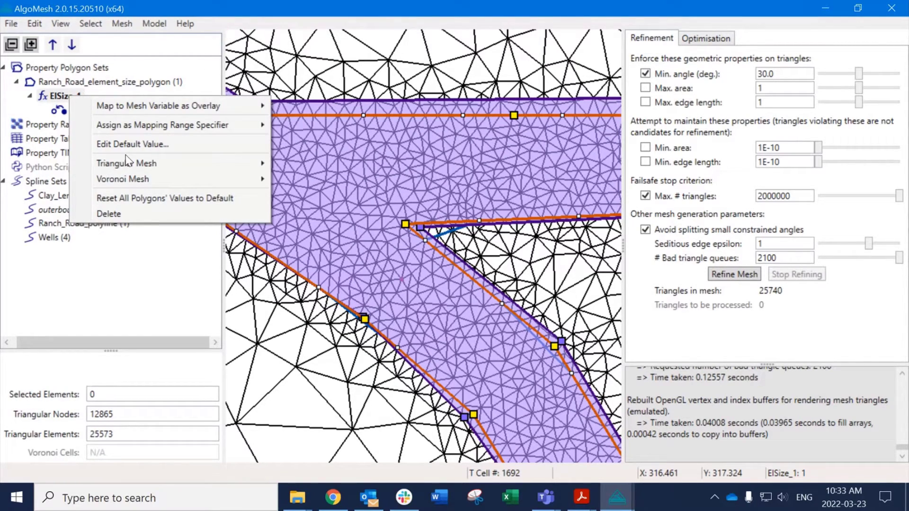
left_click(109, 214)
right_click(87, 82)
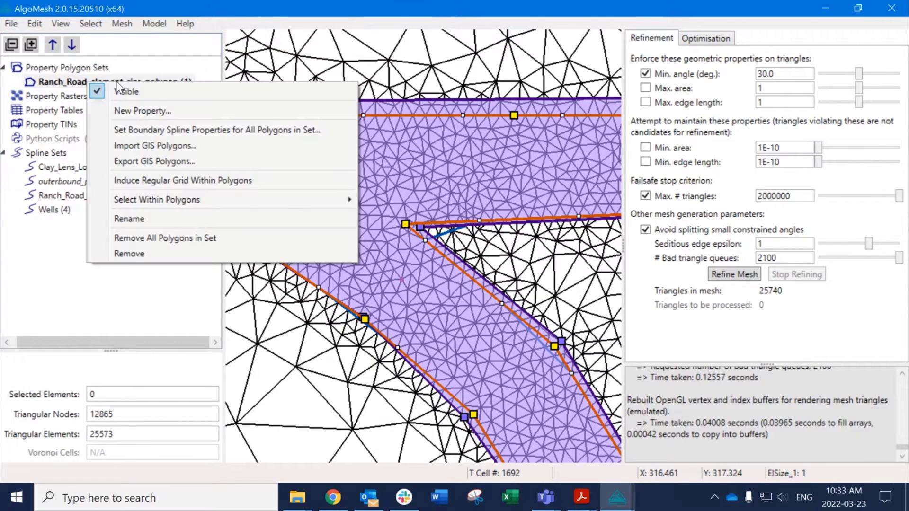
left_click(137, 130)
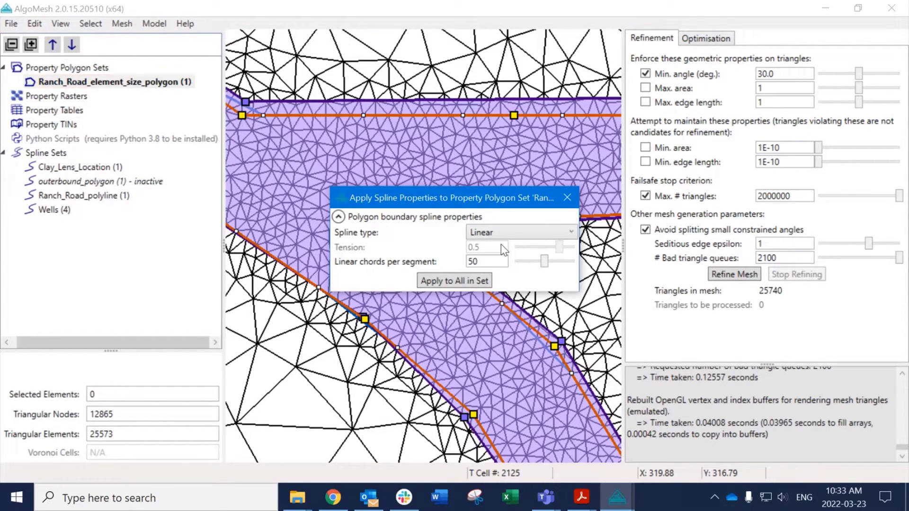
left_click(568, 198)
right_click(105, 82)
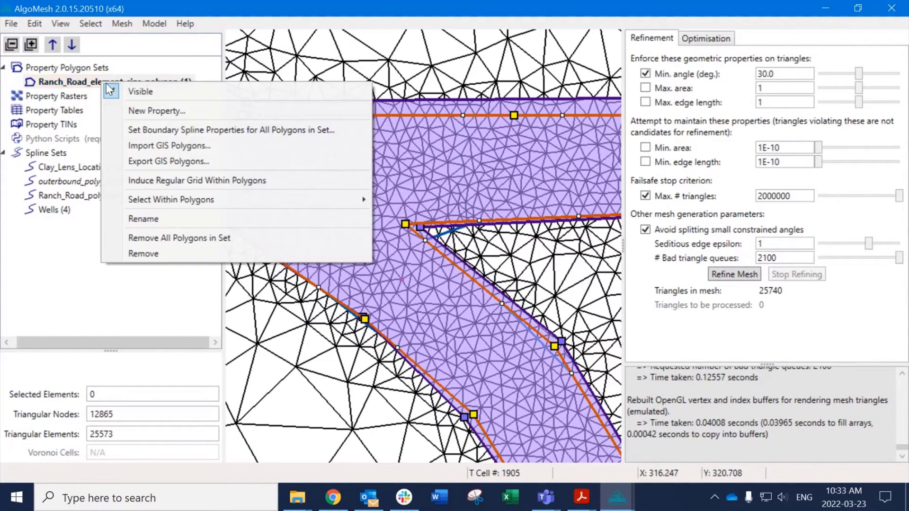
left_click(156, 110)
key("Tab")
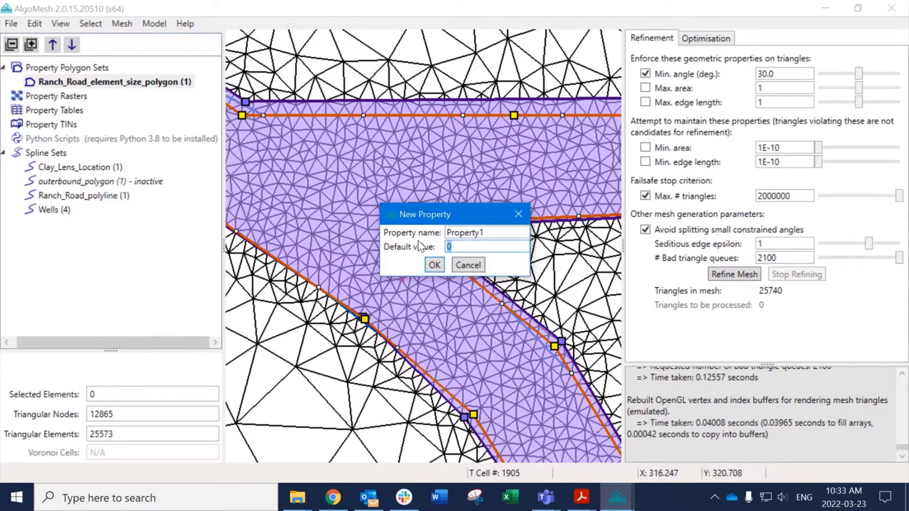
type("2.5")
key("shift+Tab")
type("E")
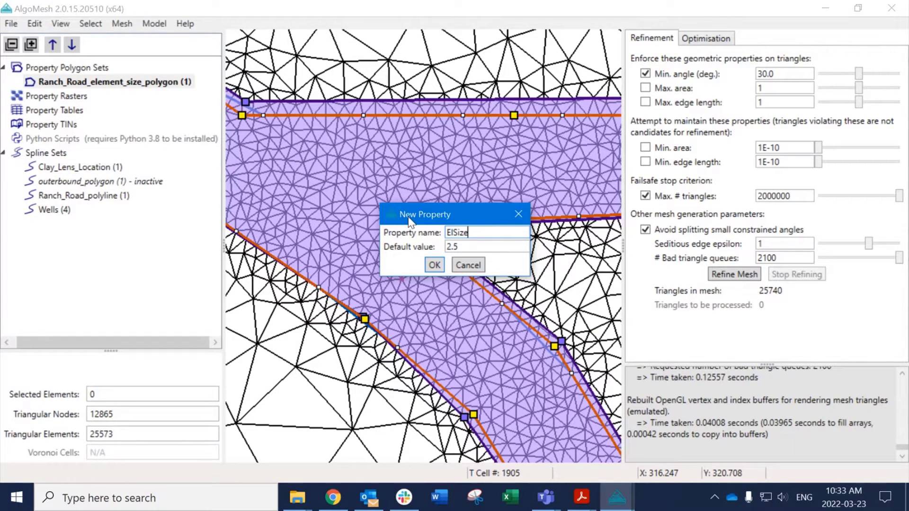
left_click(434, 265)
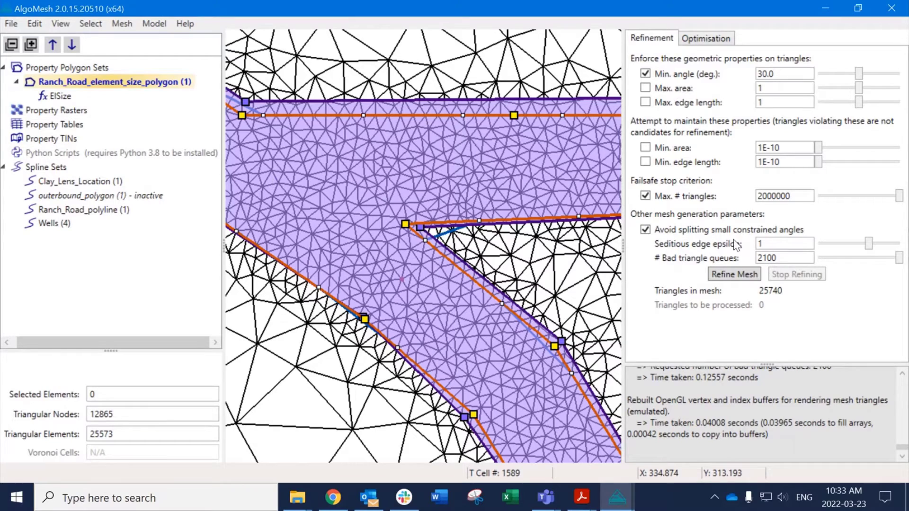
Refine the mesh with ElSize unmapped, and refine it again with ElSize mapped as an overlay to Mesh Cell Edge Length.
left_click(738, 275)
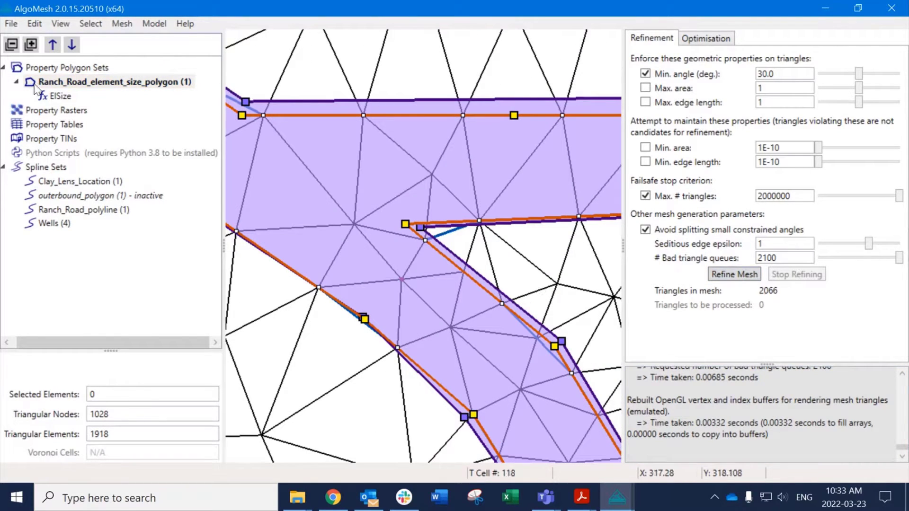
right_click(62, 94)
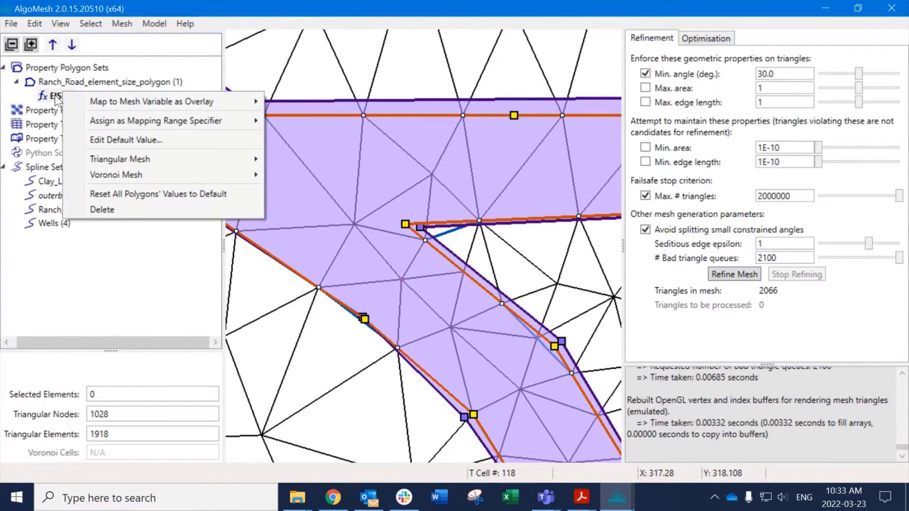
mouse_move(157, 108)
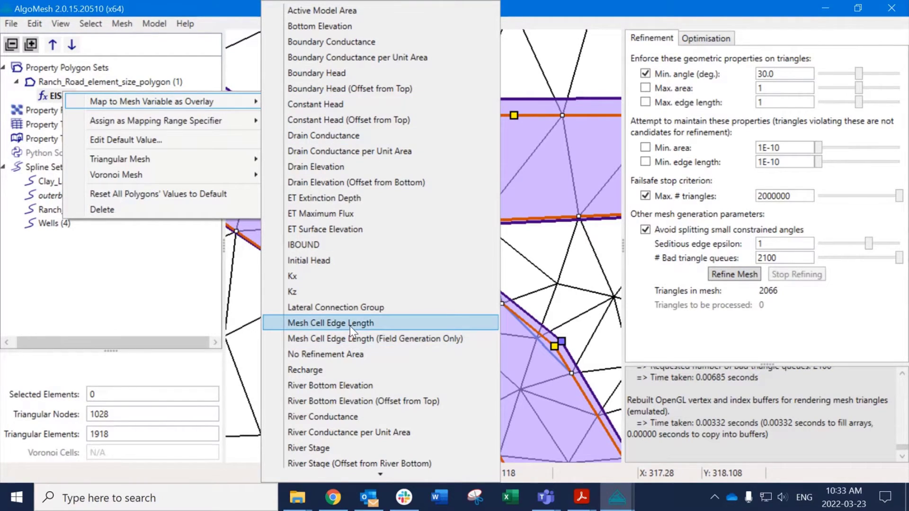
left_click(350, 325)
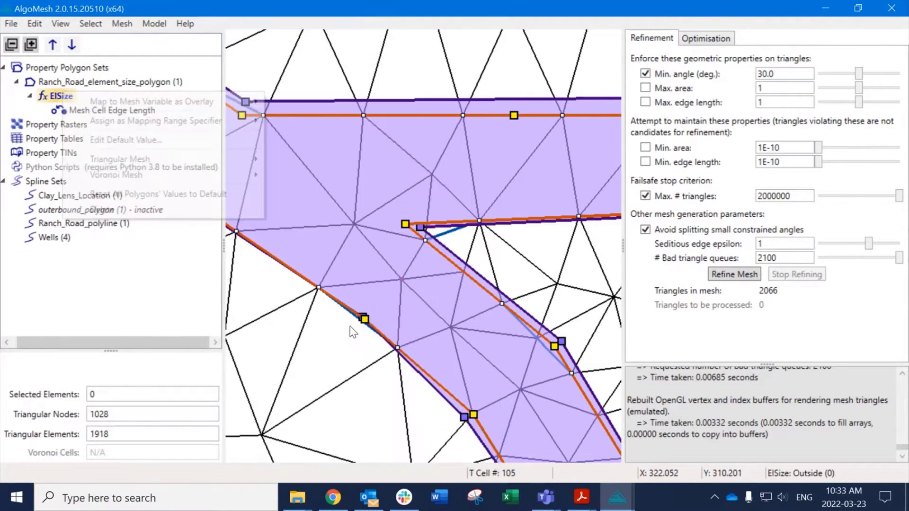
left_click(735, 276)
Examine the triangle sizes inside the road polygon around the junction and along its eastern branch.
scroll(404, 221, "down", 10)
scroll(405, 222, "up", 3)
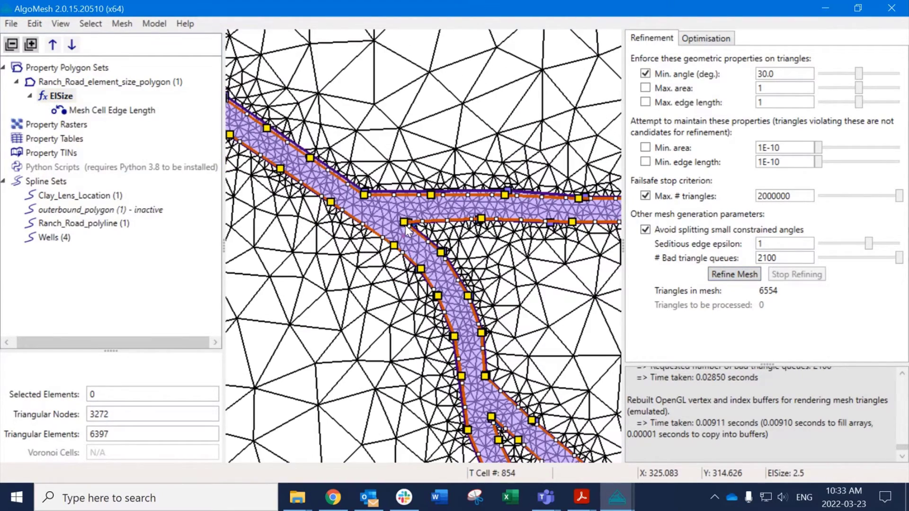
scroll(407, 231, "up", 5)
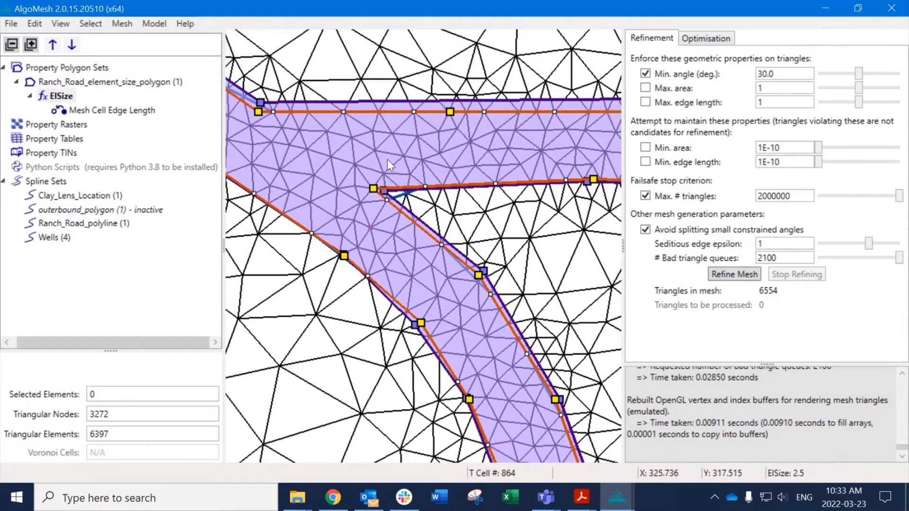
middle_click_drag(573, 145, 218, 186)
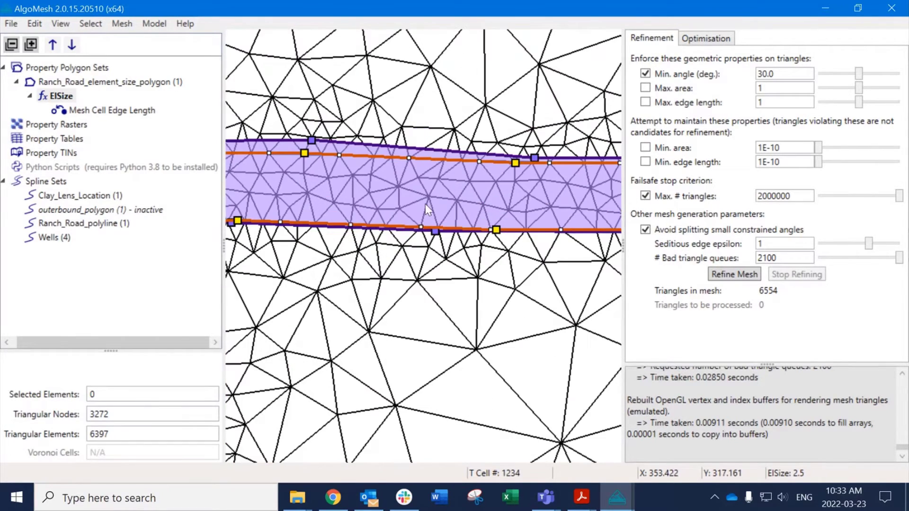
middle_click_drag(425, 208, 352, 153)
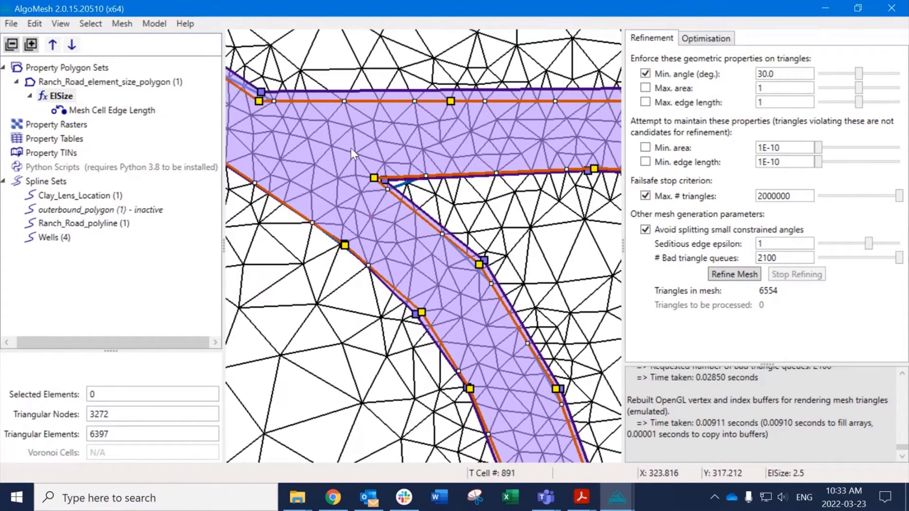
middle_click_drag(252, 138, 454, 146)
scroll(454, 147, "down", 4)
scroll(518, 197, "up", 3)
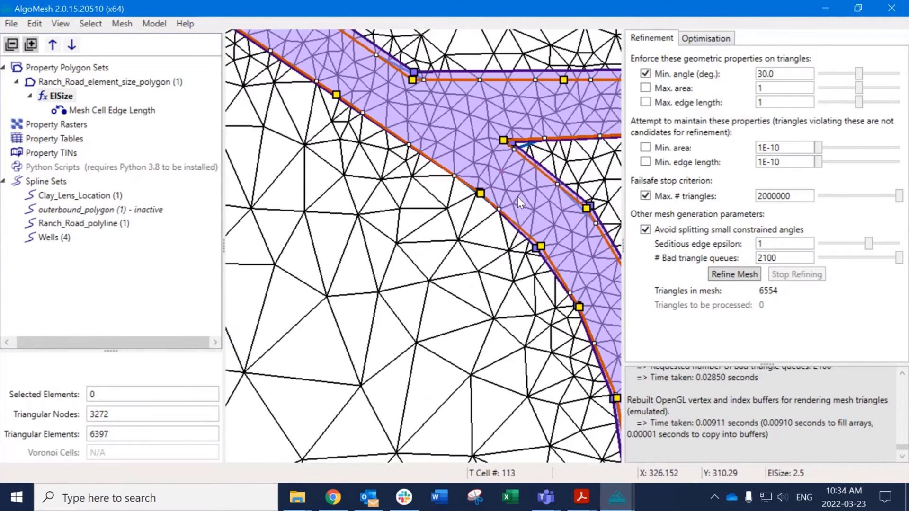
Hide the property polygons so only the mesh and splines are displayed around the road junction.
scroll(518, 197, "up", 3)
middle_click_drag(493, 114, 453, 186)
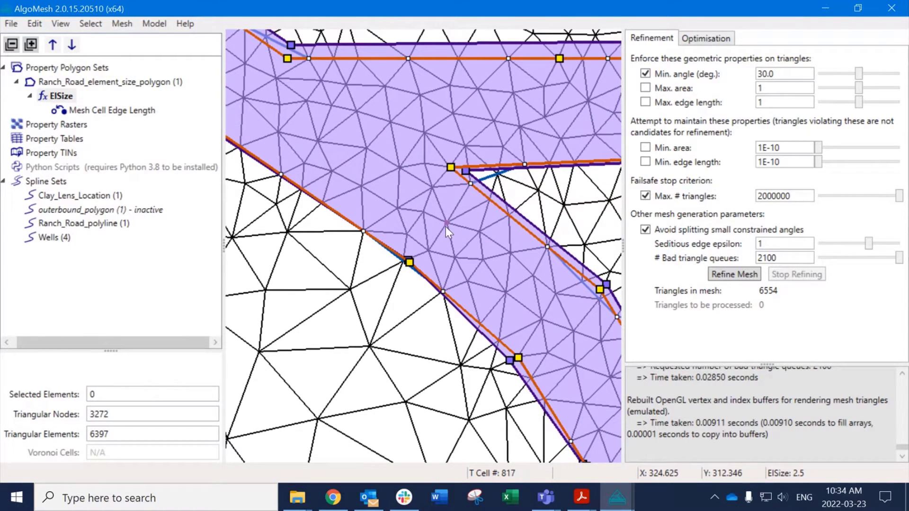
middle_click_drag(458, 234, 438, 225)
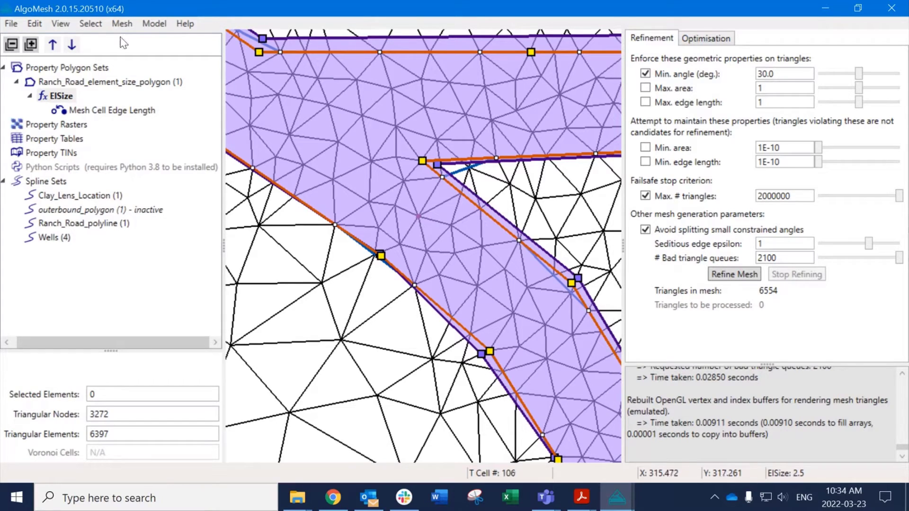
left_click(64, 23)
key("Escape")
scroll(431, 222, "up", 2)
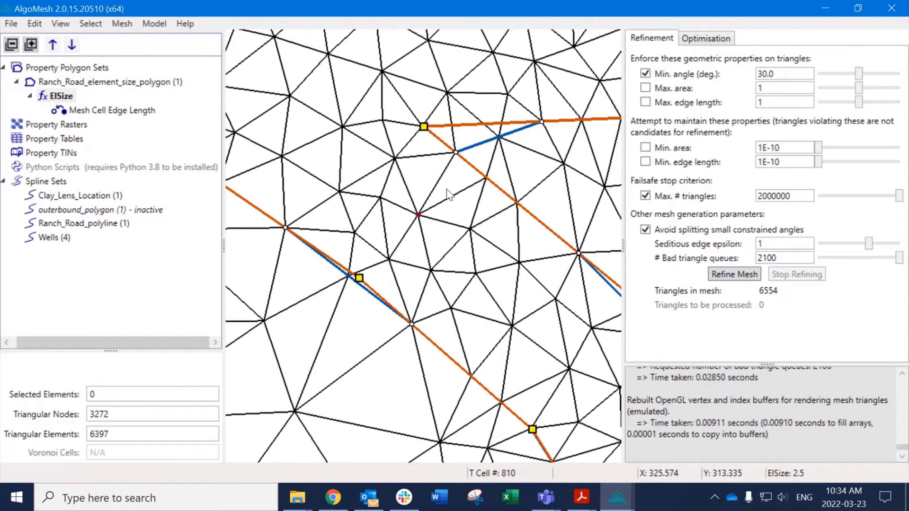
middle_click_drag(428, 220, 371, 238)
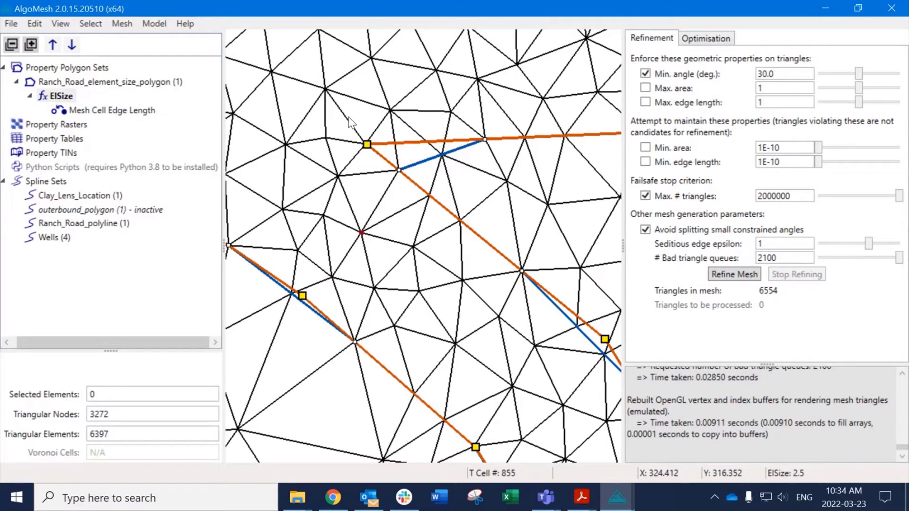
Turn on spline editing.
left_click(34, 24)
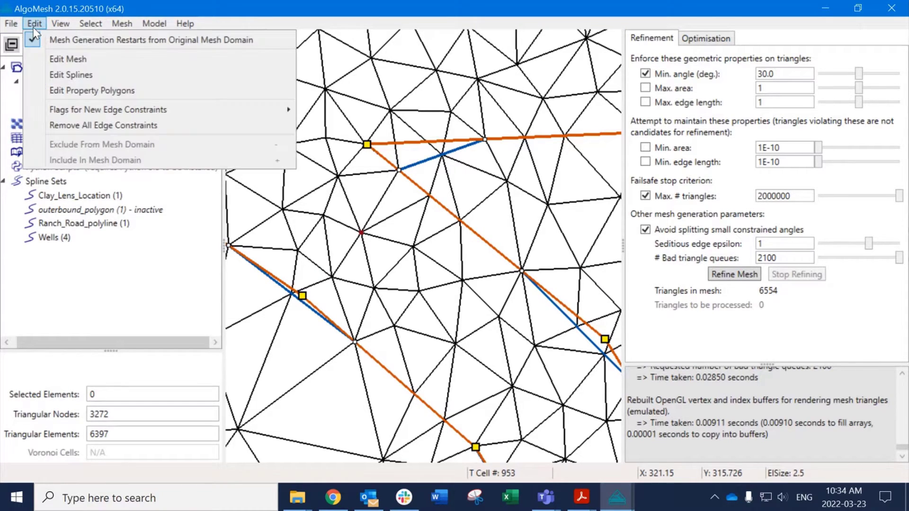
left_click(39, 24)
left_click(30, 24)
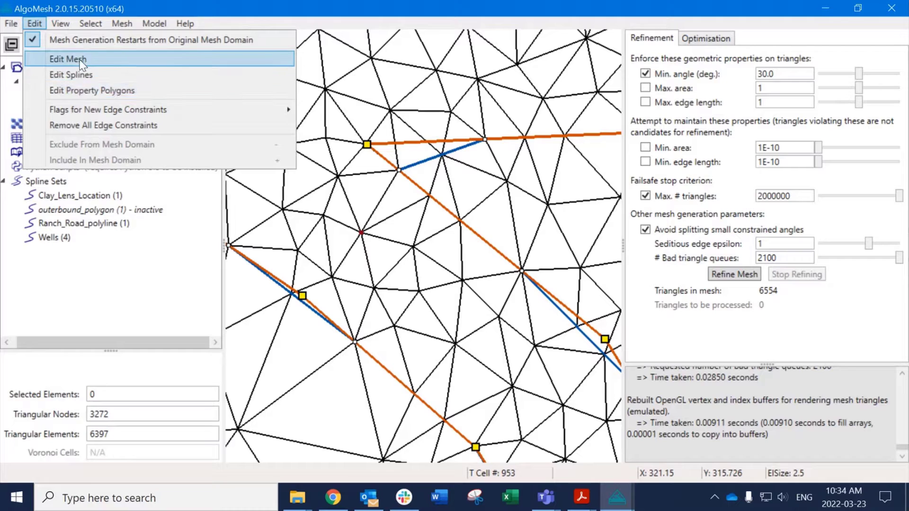
left_click(72, 78)
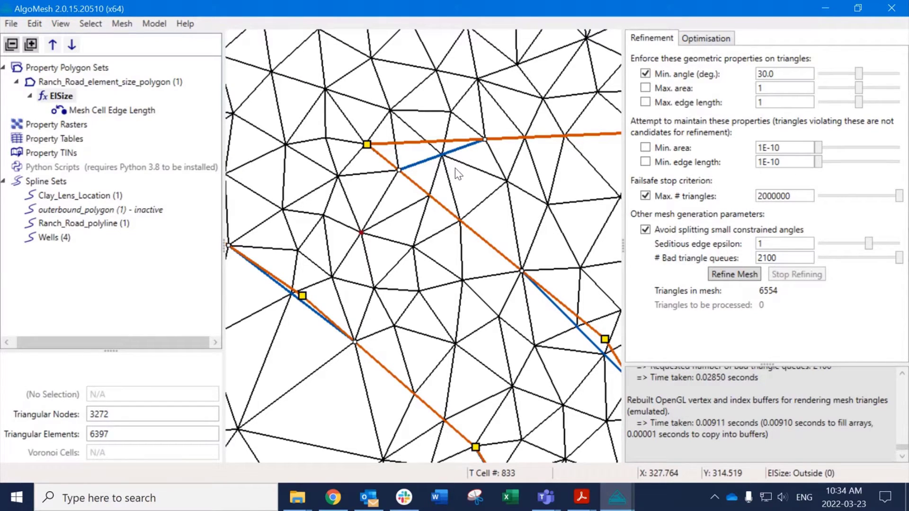
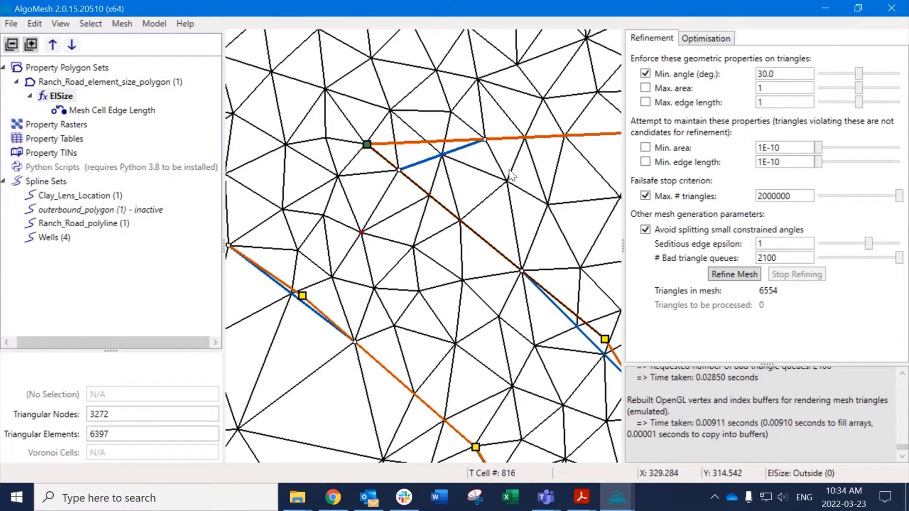
Examine the road spline from the junction vertex to where its two western ends meet the mesh boundary.
left_click_drag(511, 171, 396, 184)
scroll(388, 187, "down", 1)
left_click_drag(282, 175, 386, 182)
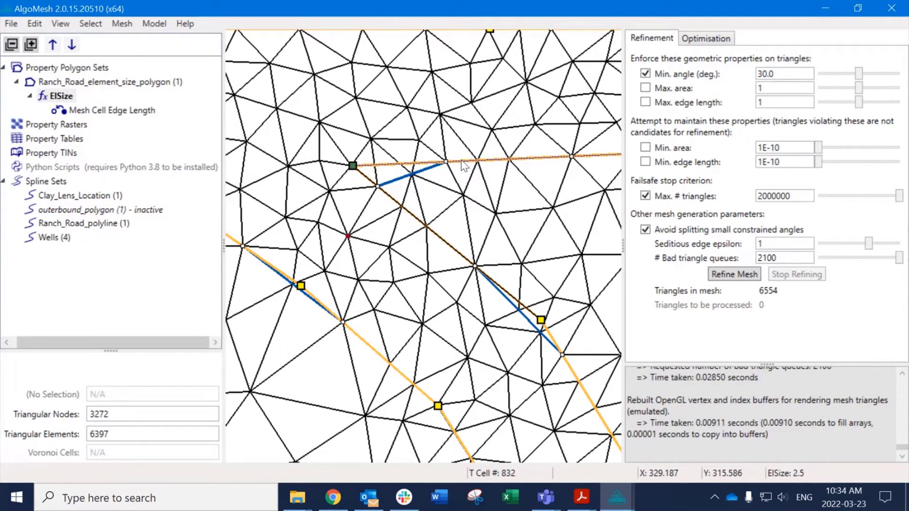
scroll(341, 258, "down", 2)
middle_click_drag(287, 155, 537, 287)
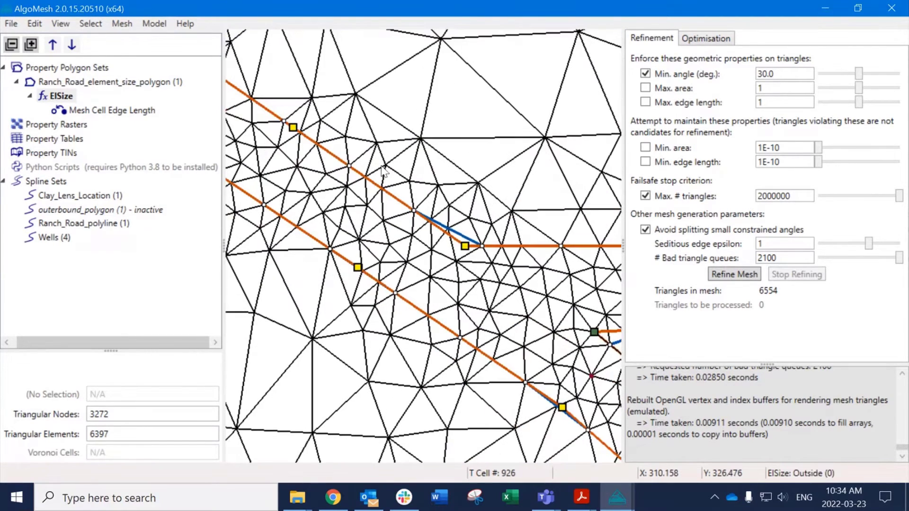
middle_click_drag(284, 116, 551, 266)
middle_click_drag(361, 140, 553, 331)
scroll(365, 180, "up", 4)
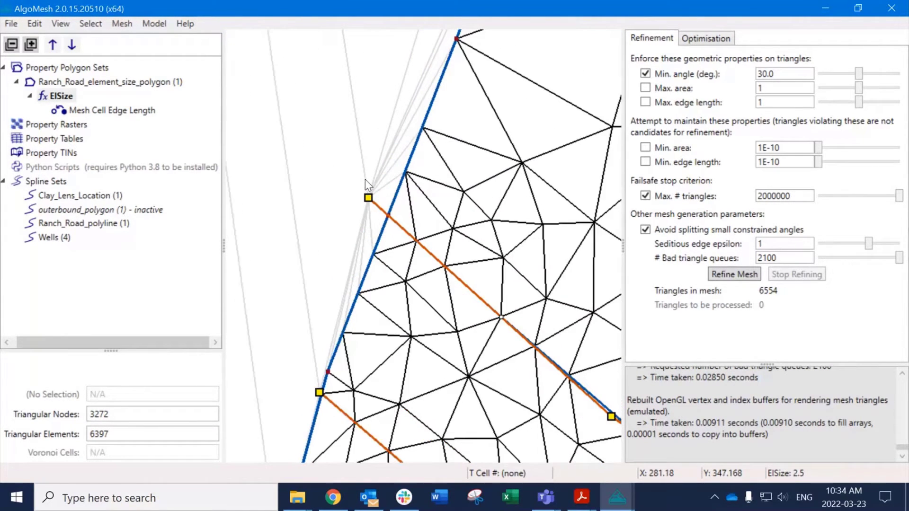
middle_click_drag(370, 208, 371, 134)
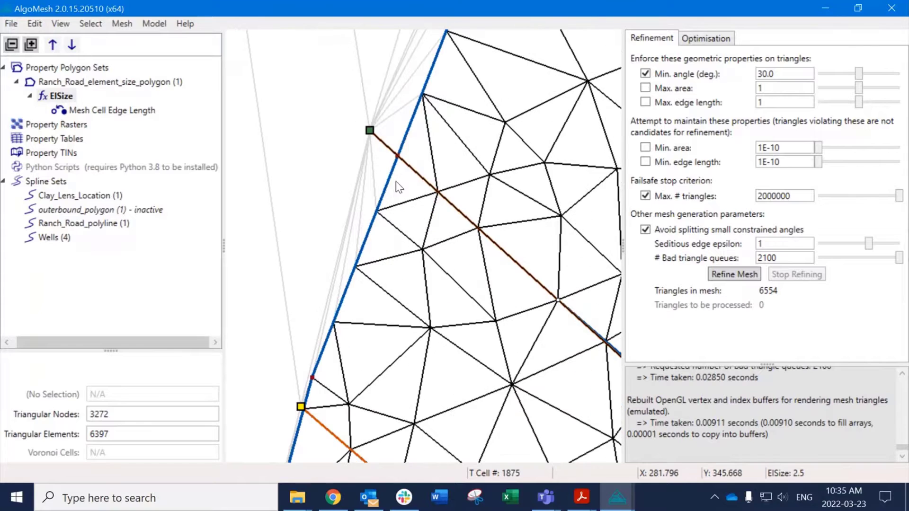
scroll(295, 405, "up", 7)
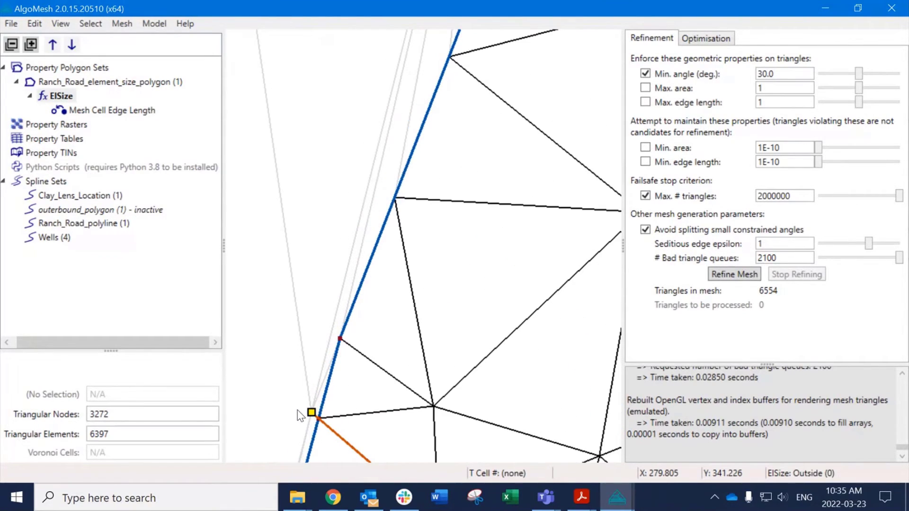
scroll(324, 398, "down", 6)
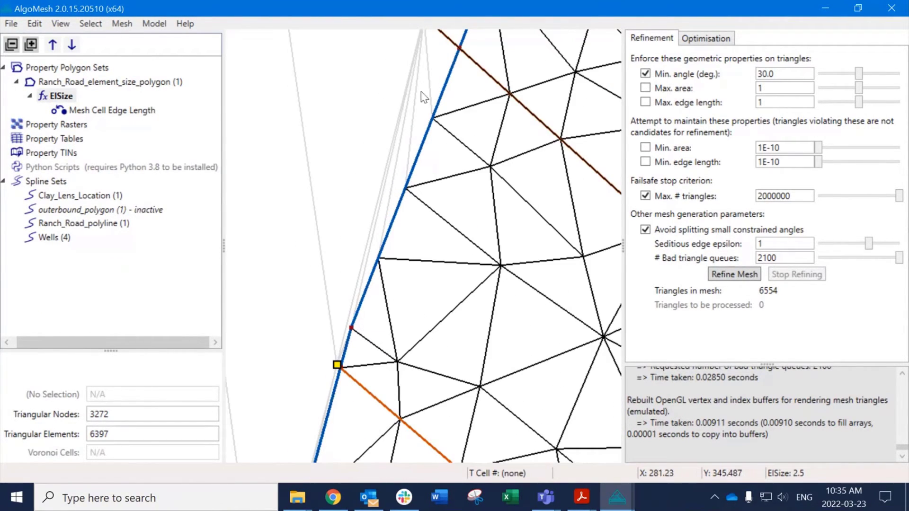
Insert a vertex where the upper western road spline crosses the mesh boundary, and delete its end vertex outside the boundary.
middle_click_drag(421, 91, 402, 258)
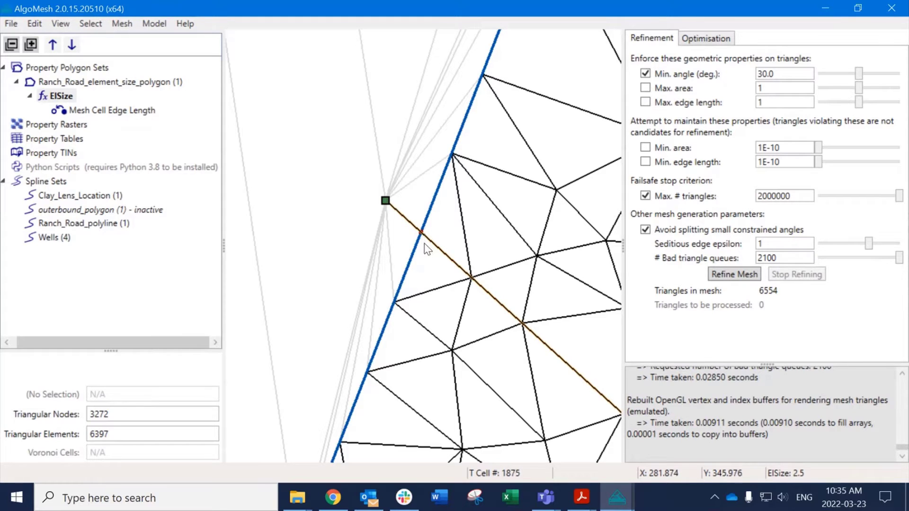
middle_click_drag(427, 254, 388, 172)
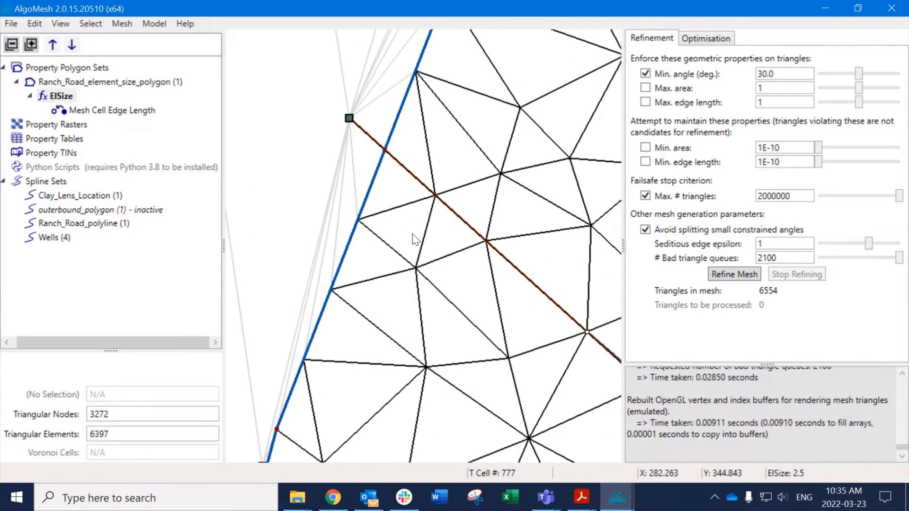
scroll(385, 165, "down", 2)
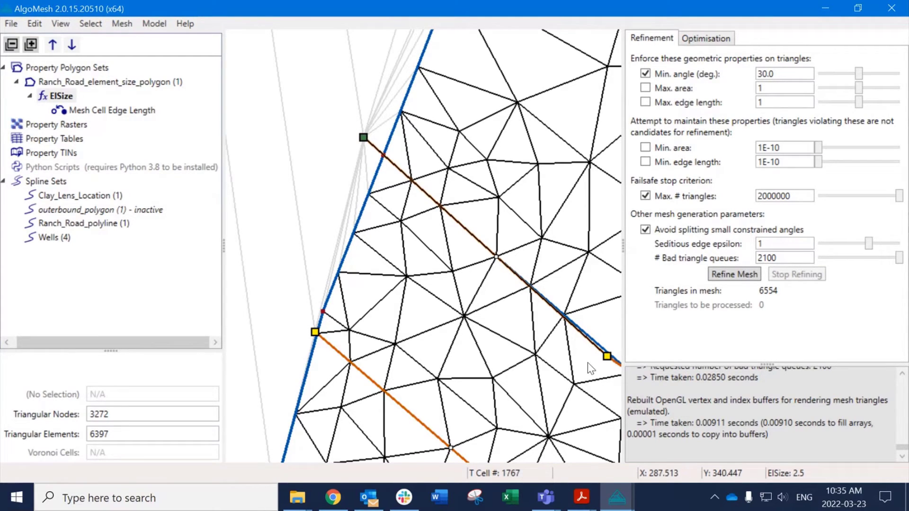
scroll(386, 156, "up", 2)
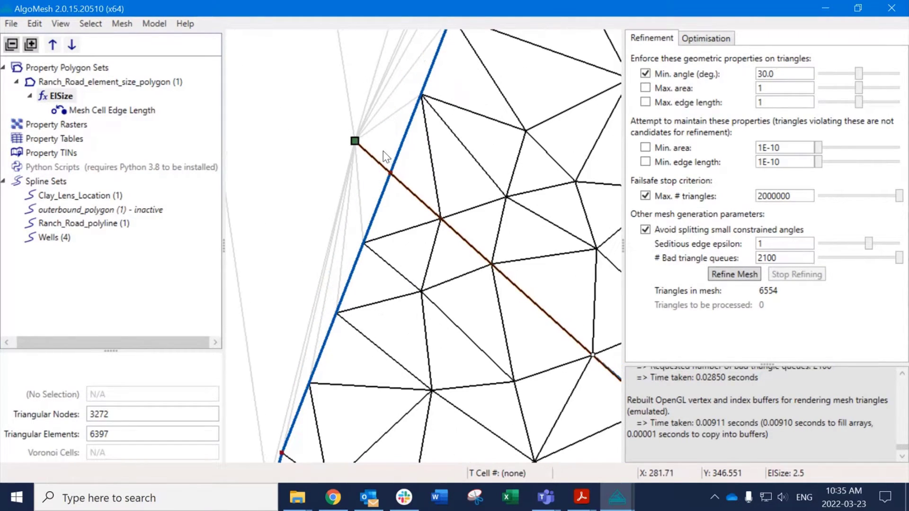
scroll(393, 170, "up", 2)
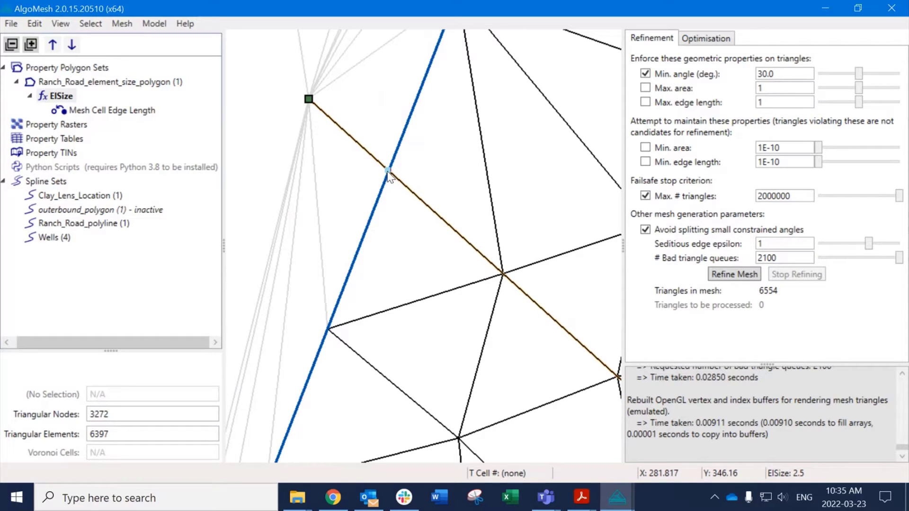
scroll(387, 174, "up", 3)
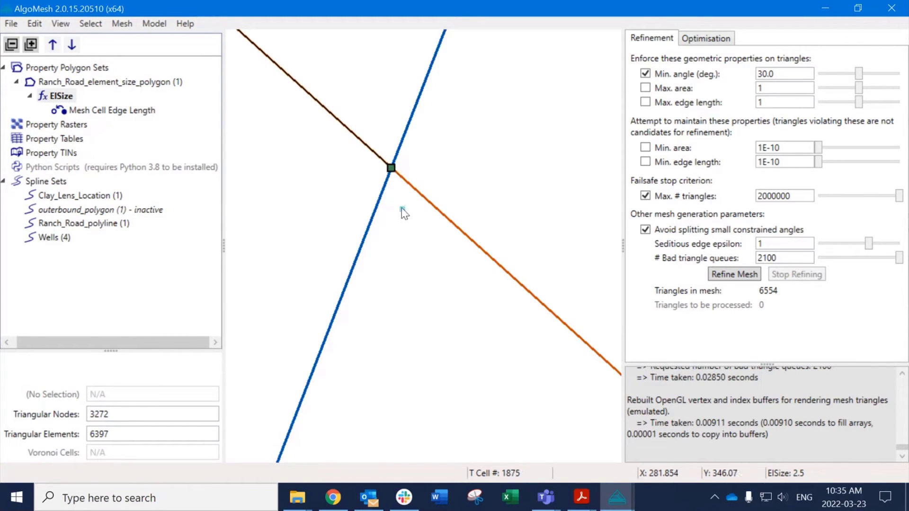
scroll(374, 146, "down", 3)
scroll(371, 145, "down", 2)
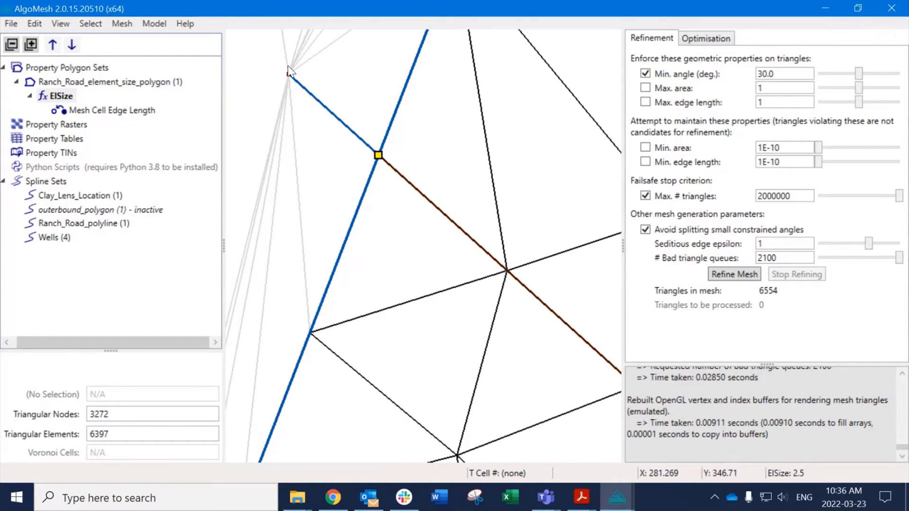
scroll(292, 91, "down", 2)
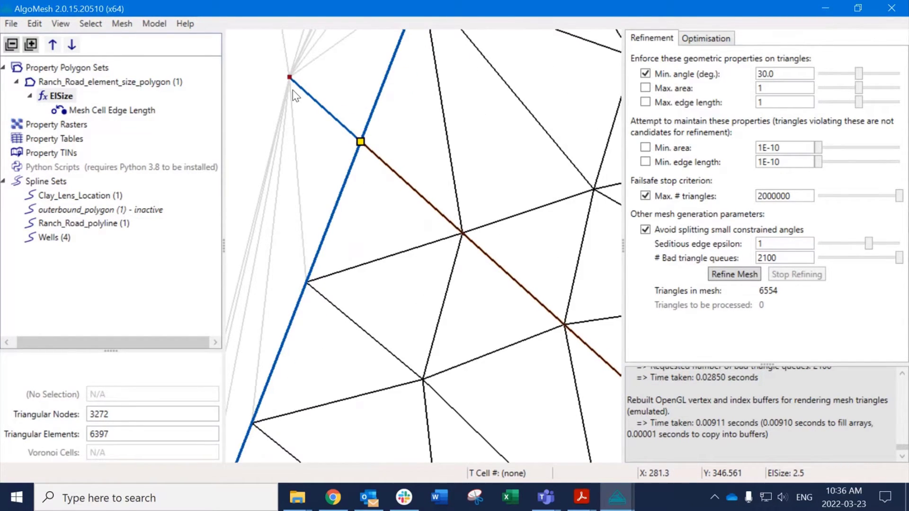
scroll(295, 94, "up", 2)
Try to select the leftover constrained point outside the boundary in mesh editing, and return to spline editing.
left_click(35, 24)
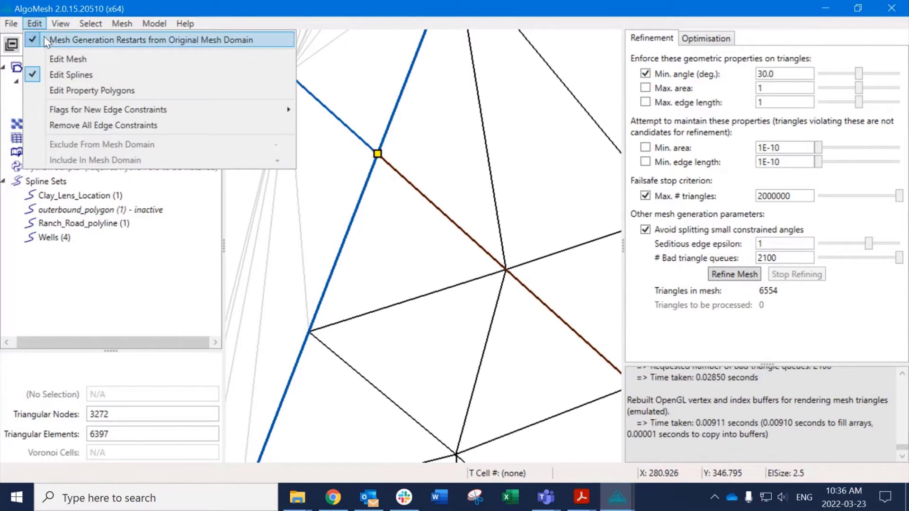
left_click(109, 59)
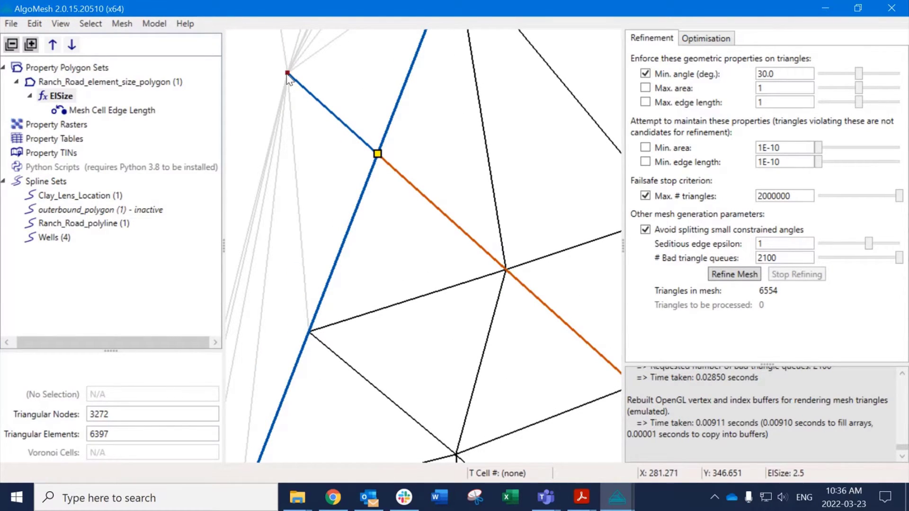
left_click(290, 77)
left_click(59, 24)
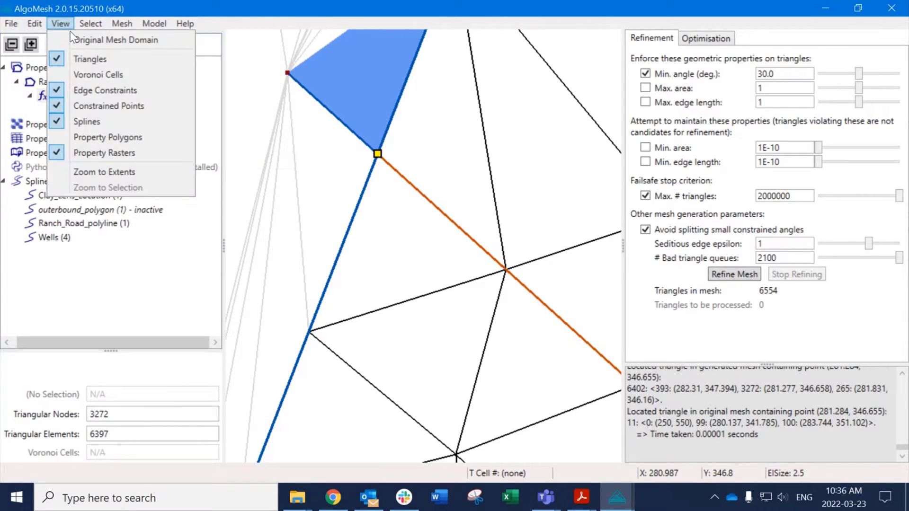
mouse_move(33, 23)
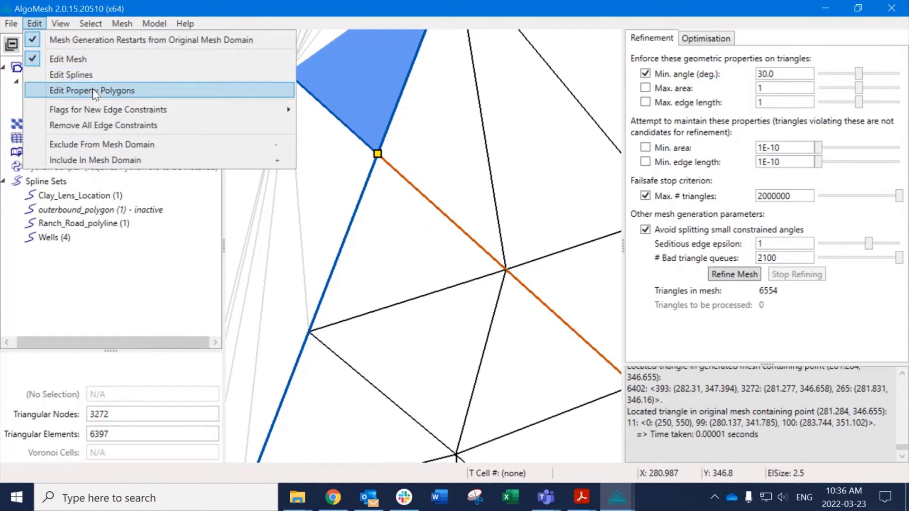
left_click(90, 75)
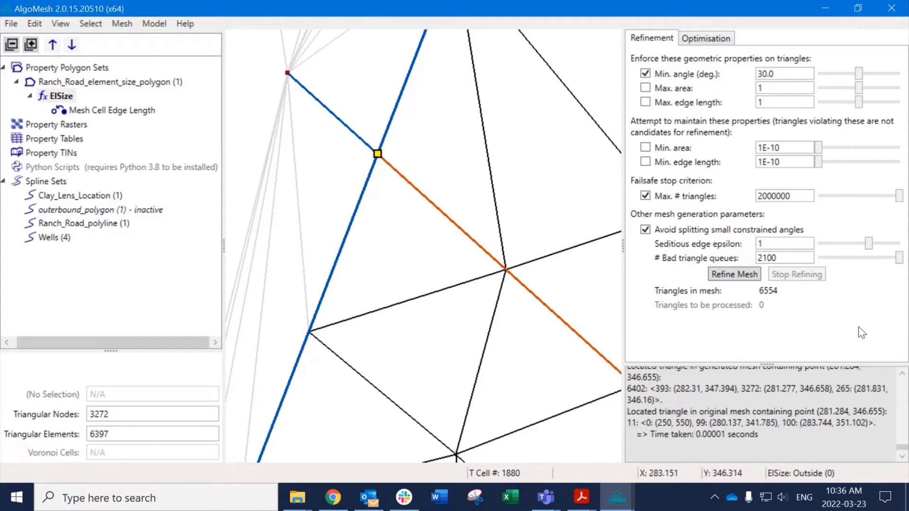
Refine the mesh with the trimmed road spline and check its upper western end at the boundary.
left_click(731, 270)
scroll(402, 233, "down", 10)
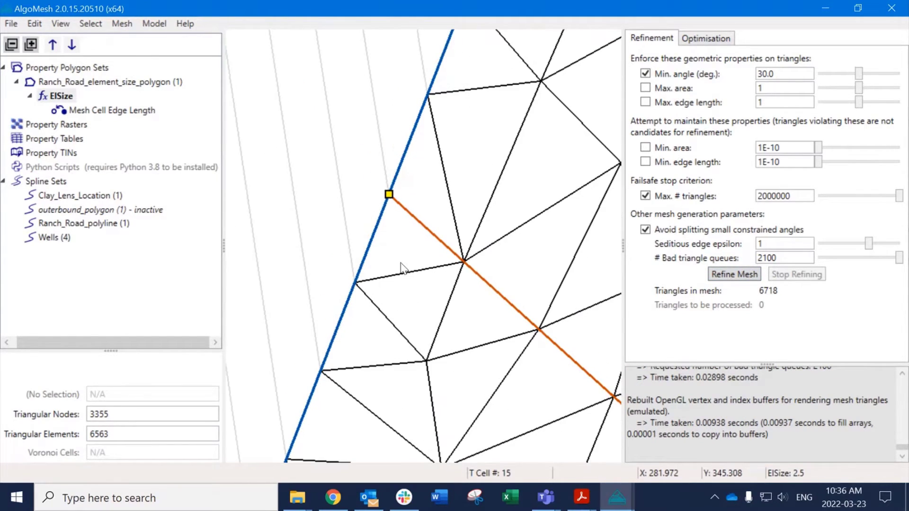
scroll(308, 417, "up", 5)
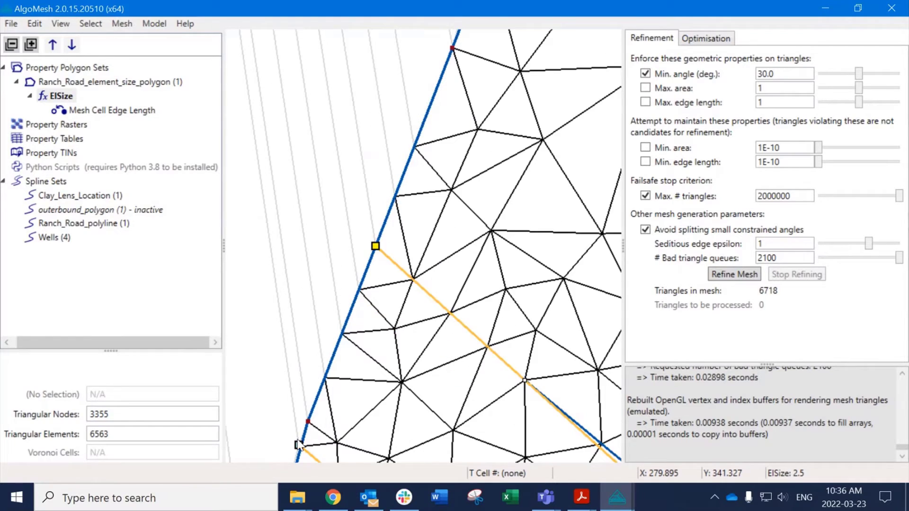
Insert a vertex where the lower western road spline crosses the mesh boundary, and delete its end vertex outside the boundary.
scroll(294, 437, "up", 2)
middle_click_drag(324, 362, 326, 47)
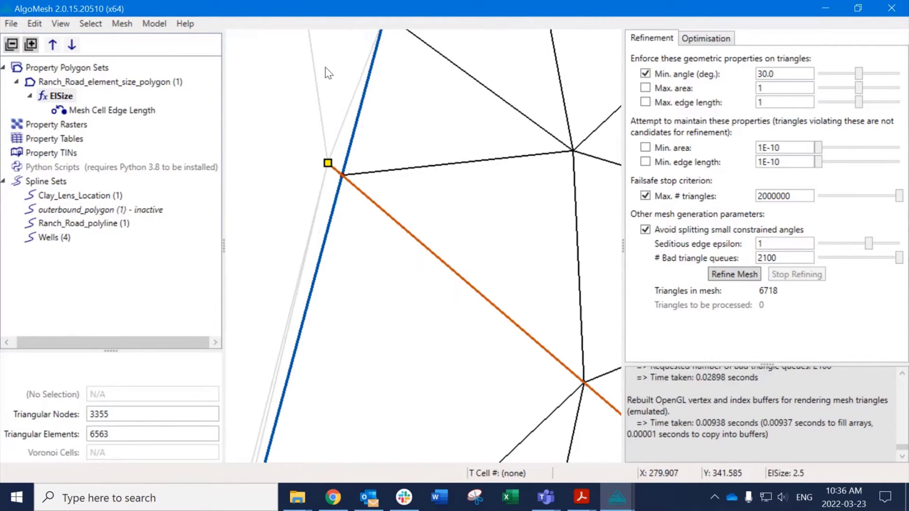
scroll(328, 155, "up", 2)
scroll(318, 155, "up", 3)
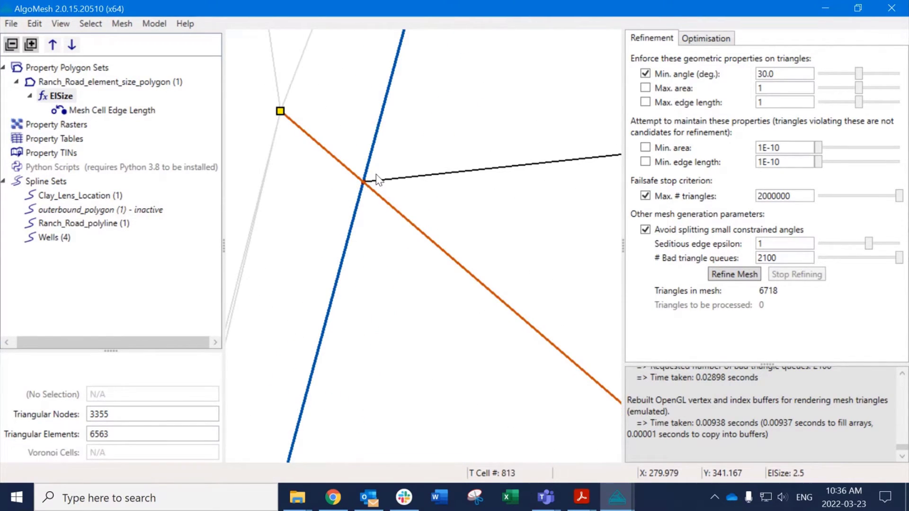
left_click(34, 23)
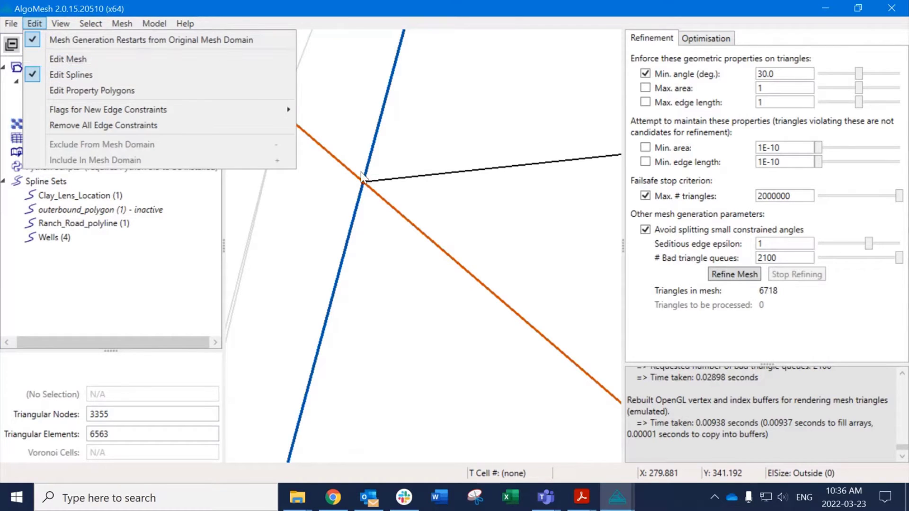
left_click(54, 73)
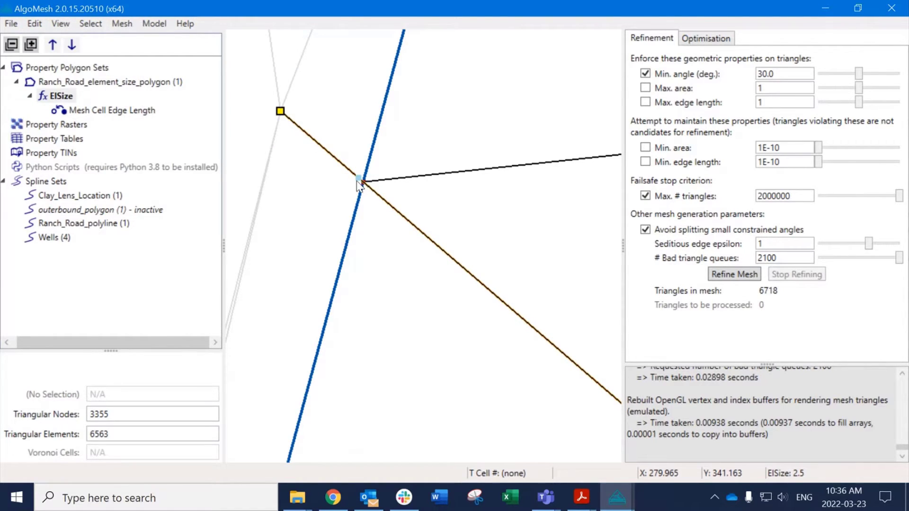
left_click(363, 182)
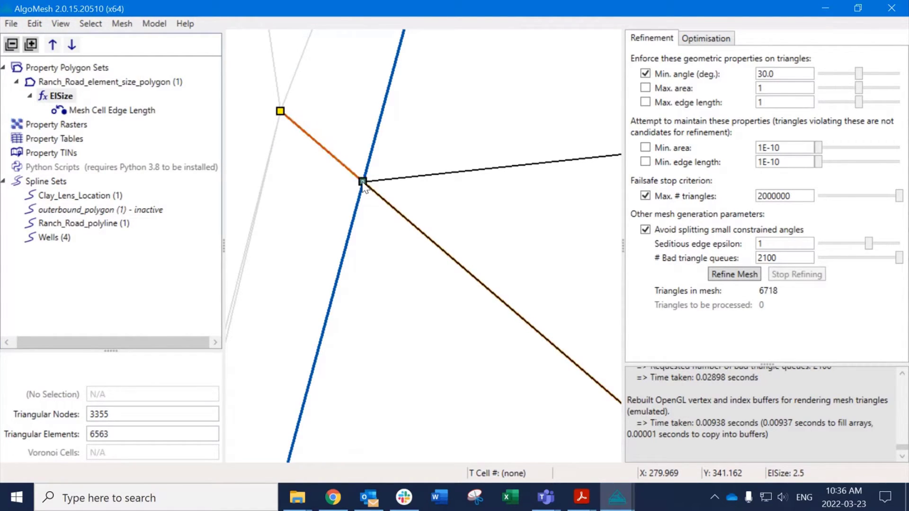
left_click(280, 112)
key("Delete")
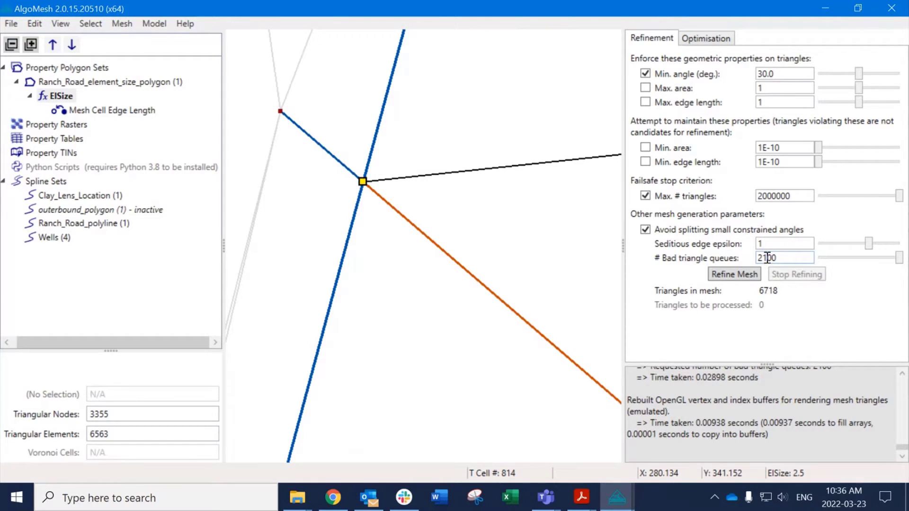
Refine the mesh with the trimmed road spline and check its lower western end at the boundary.
left_click(736, 274)
scroll(405, 231, "down", 9)
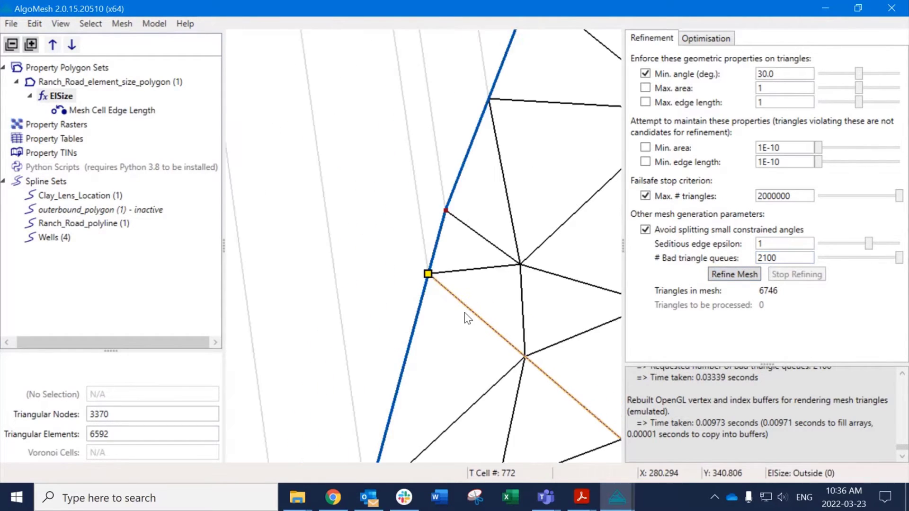
scroll(483, 334, "down", 6)
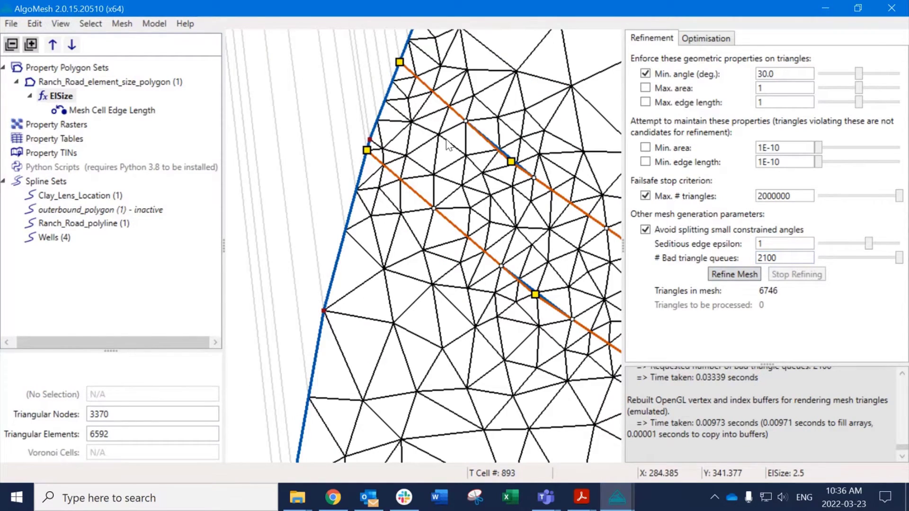
scroll(367, 270, "up", 5)
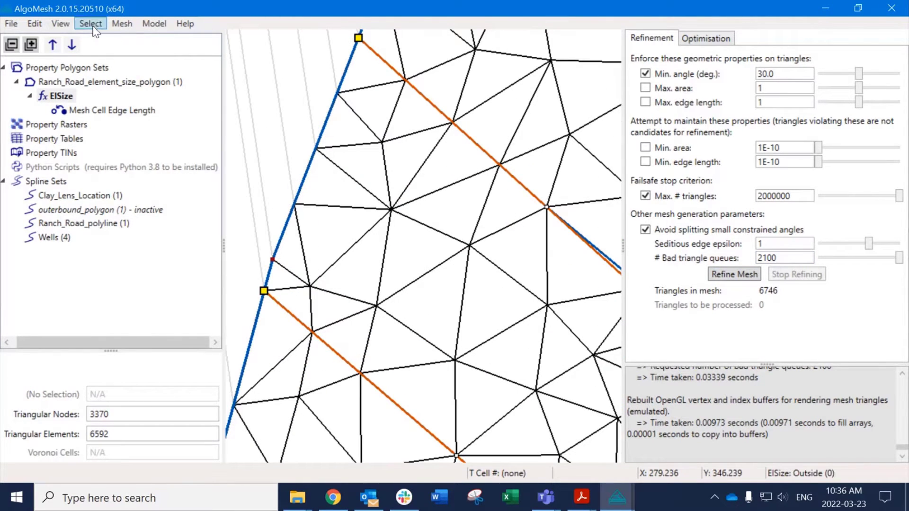
Switch to mesh editing and insert two mesh points between the two road splines near the western boundary.
left_click(35, 24)
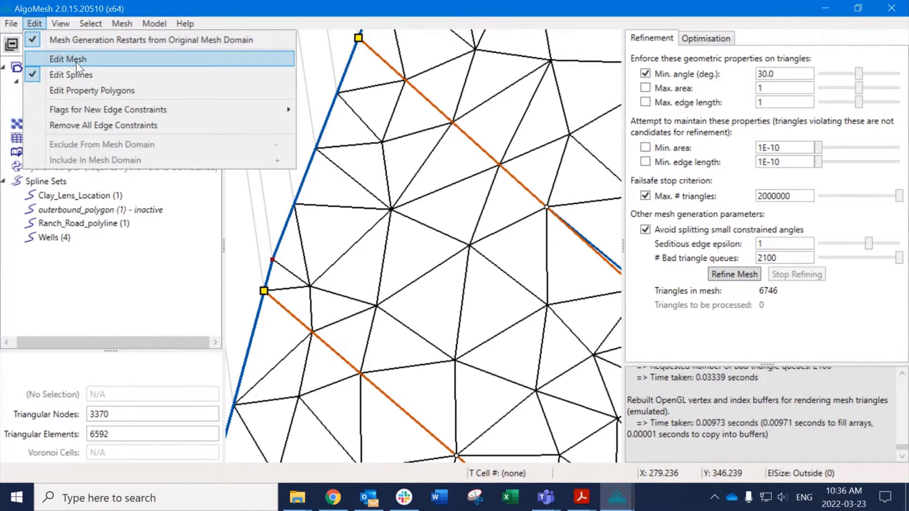
left_click(76, 61)
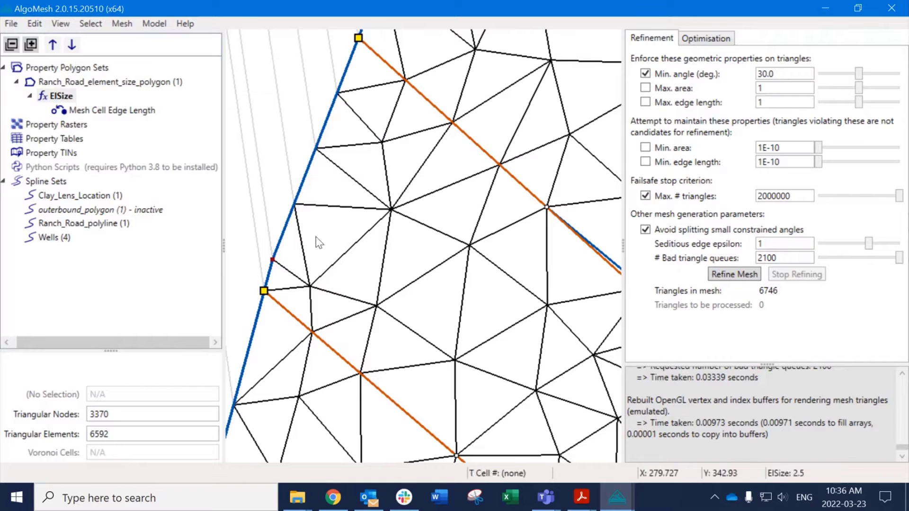
middle_click_drag(412, 263, 413, 265)
left_click(408, 264)
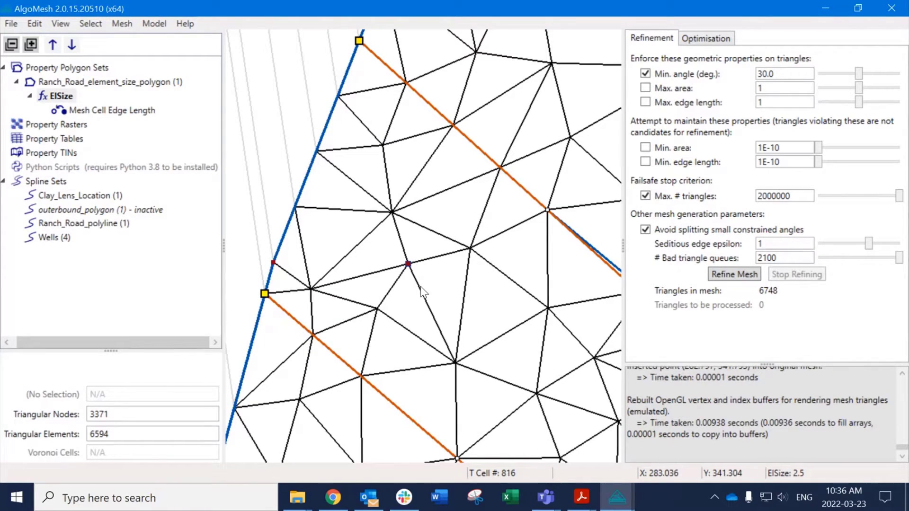
left_click(489, 307)
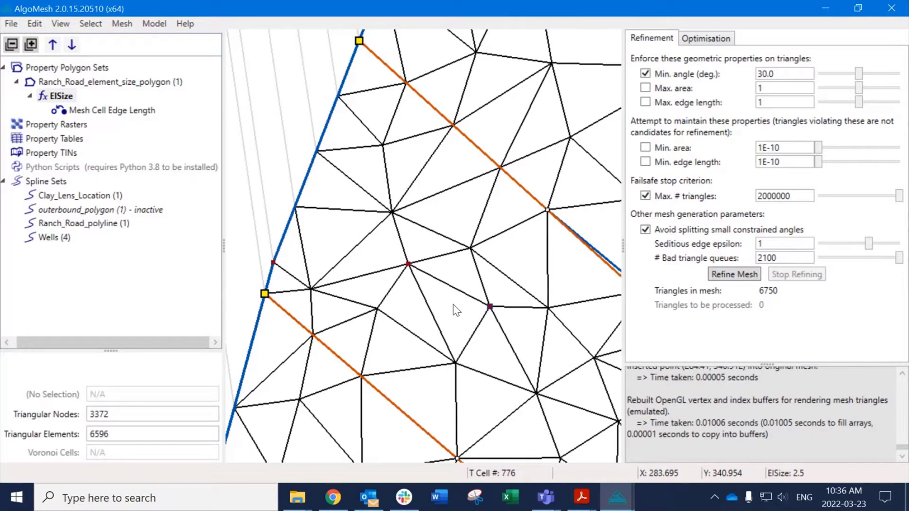
Examine the mesh triangles along the western road corridor, around the road junction and across the whole domain.
middle_click_drag(451, 305, 387, 256)
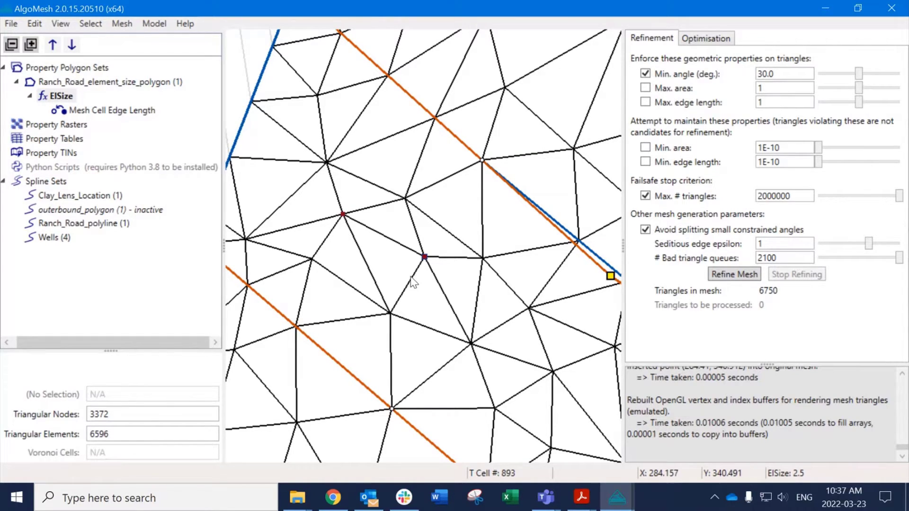
middle_click_drag(398, 264, 474, 292)
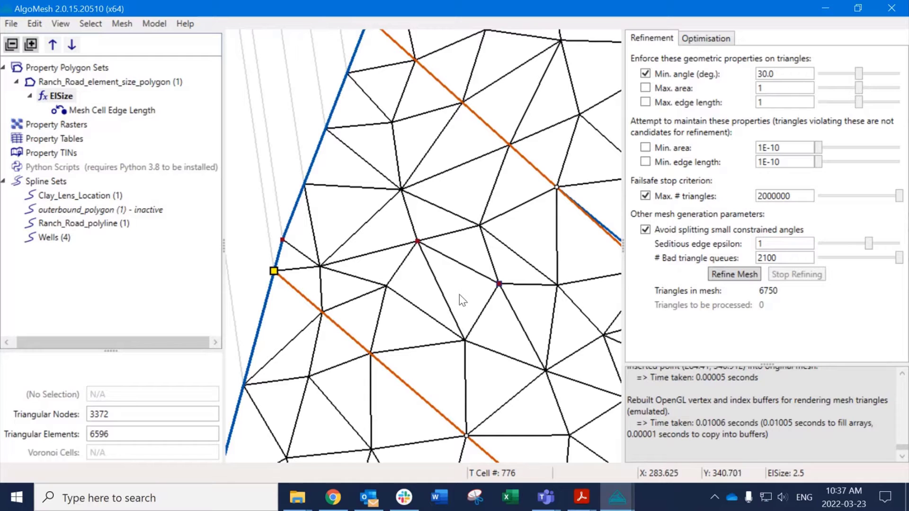
middle_click_drag(485, 340, 379, 252)
scroll(463, 334, "down", 3)
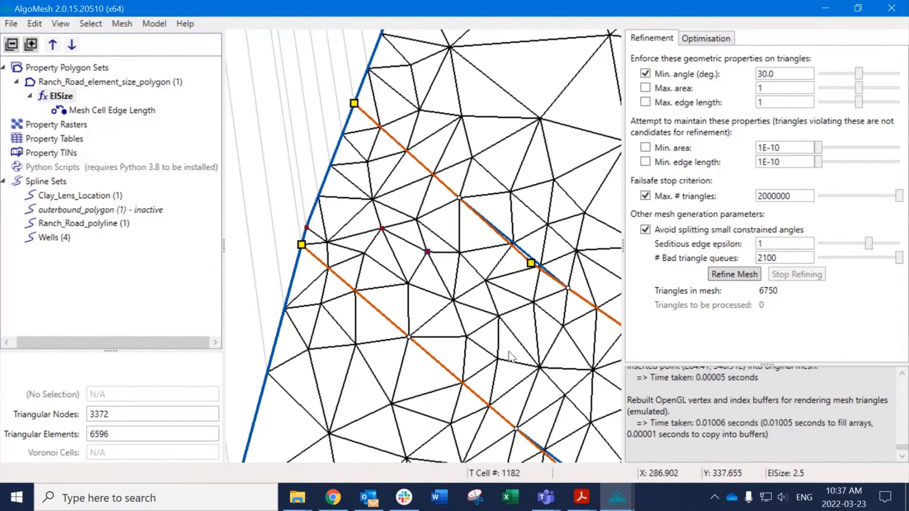
middle_click_drag(509, 355, 393, 271)
middle_click_drag(542, 376, 414, 273)
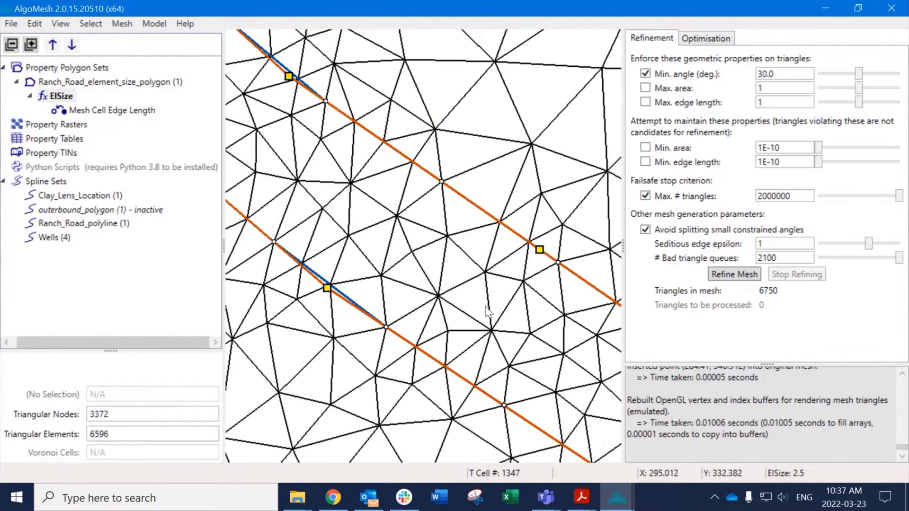
middle_click_drag(289, 183, 410, 271)
middle_click_drag(320, 132, 420, 239)
scroll(421, 247, "up", 6)
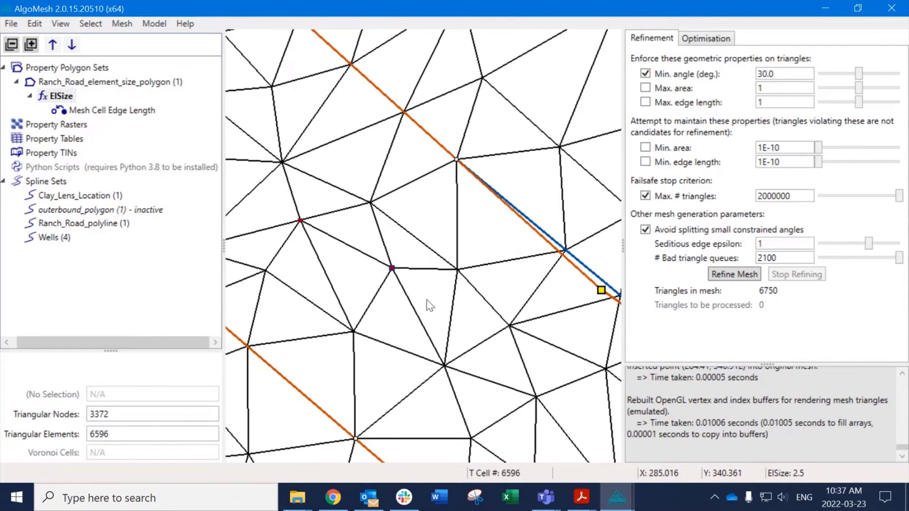
scroll(357, 266, "down", 2)
middle_click_drag(311, 248, 426, 325)
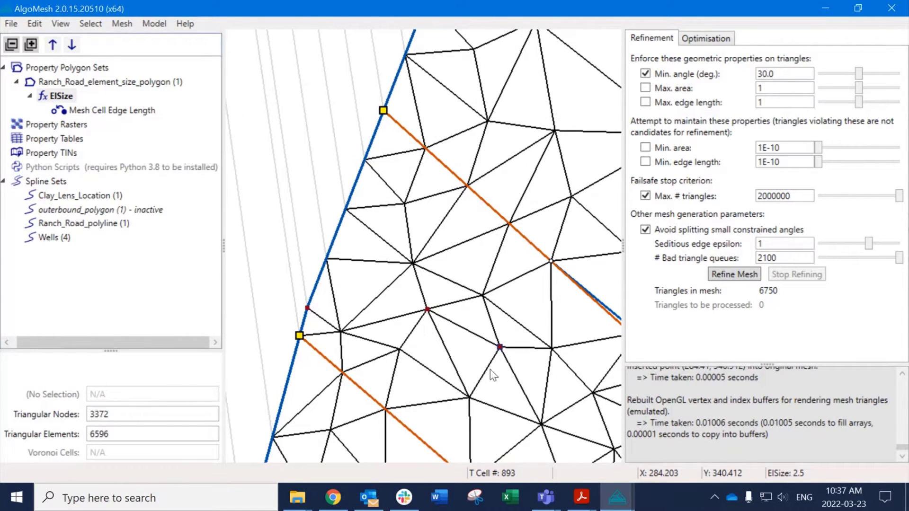
middle_click_drag(555, 422, 429, 263)
middle_click_drag(562, 350, 394, 185)
scroll(452, 246, "down", 5)
scroll(501, 280, "down", 4)
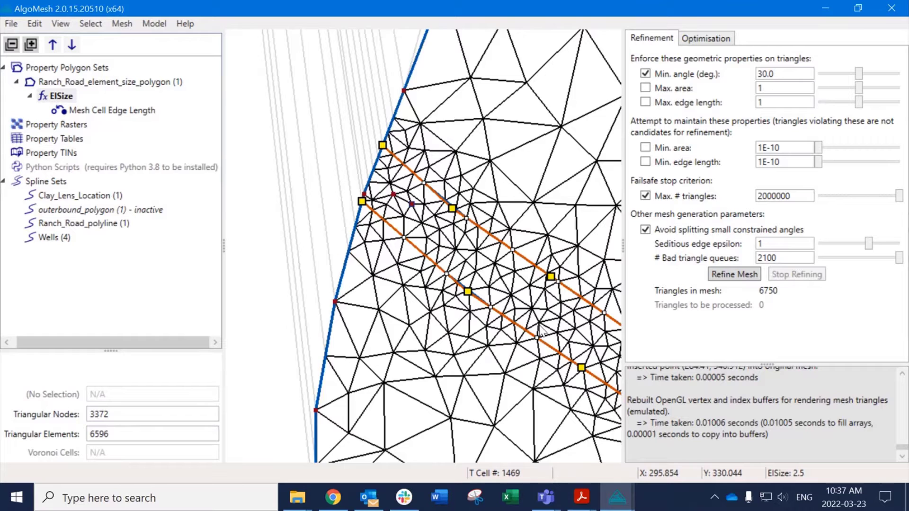
middle_click_drag(539, 326, 397, 249)
scroll(538, 311, "down", 2)
scroll(540, 319, "down", 1)
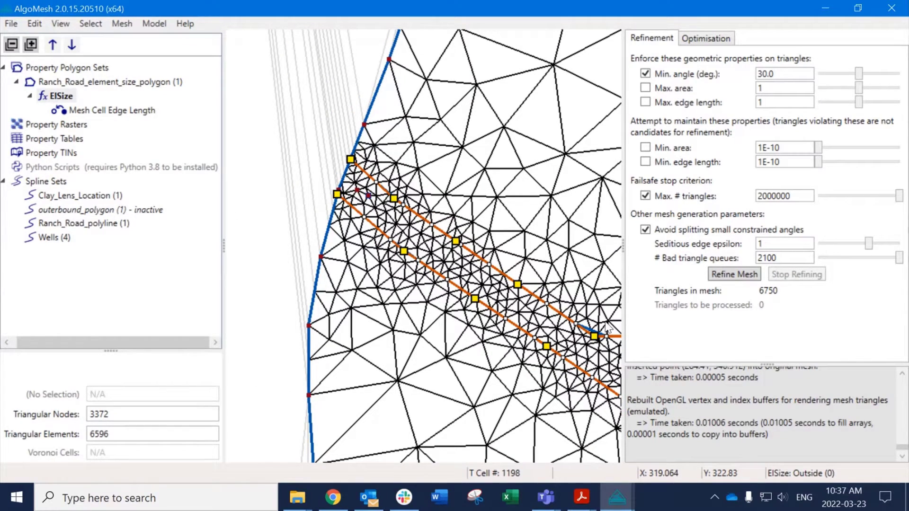
middle_click_drag(544, 243, 504, 230)
middle_click_drag(608, 371, 433, 188)
scroll(497, 246, "down", 5)
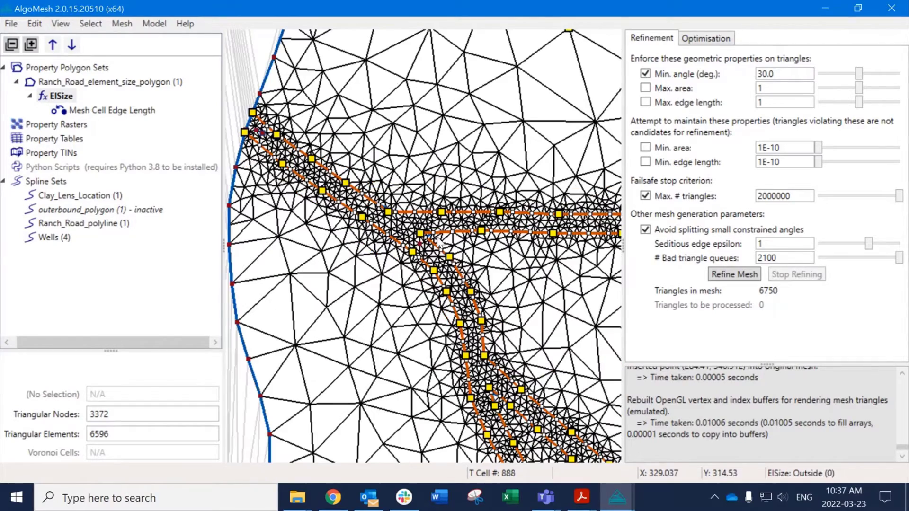
scroll(500, 319, "up", 3)
scroll(502, 324, "down", 6)
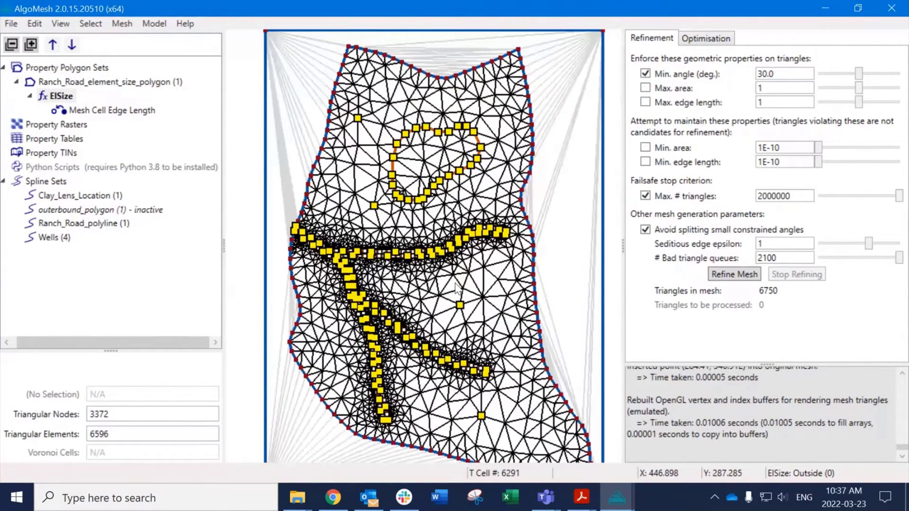
Refine the mesh with the two inserted points, and enlarge the mesh information and message log areas.
scroll(456, 287, "up", 3)
left_click(734, 274)
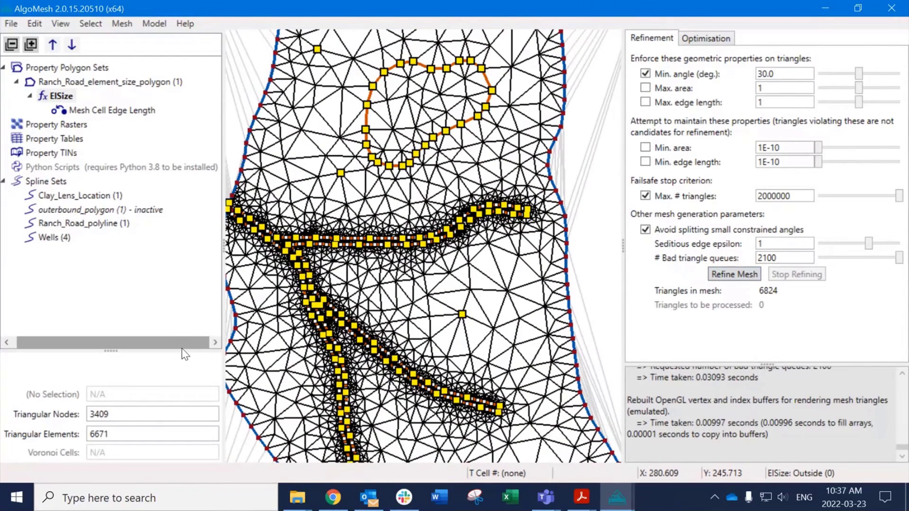
left_click_drag(112, 351, 114, 314)
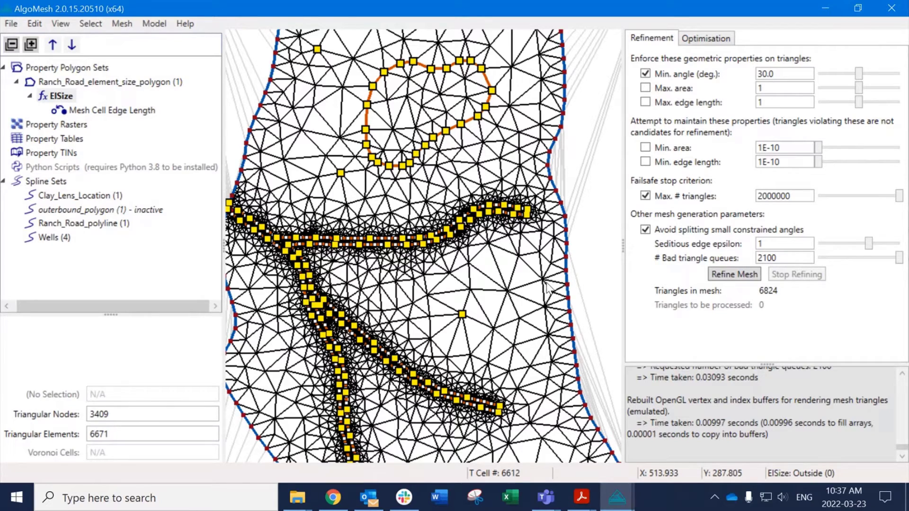
scroll(370, 236, "down", 3)
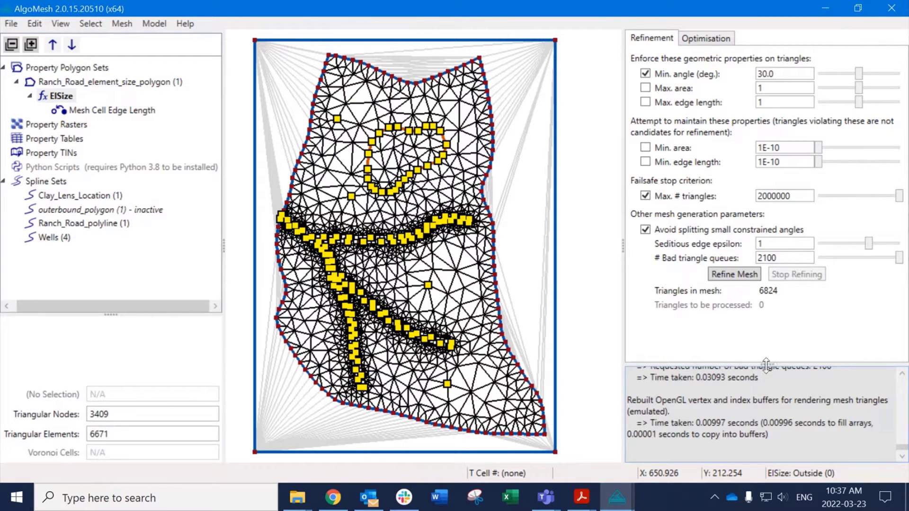
left_click_drag(766, 364, 766, 324)
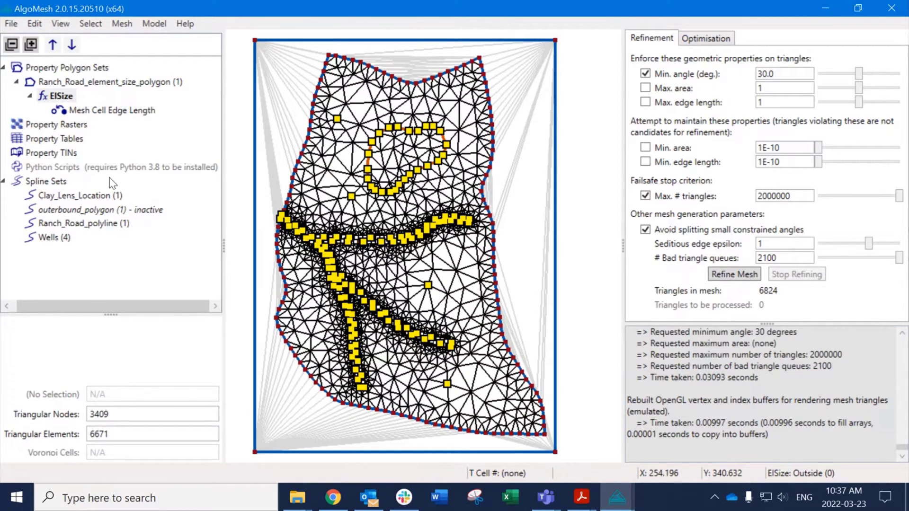
left_click_drag(95, 300, 90, 300)
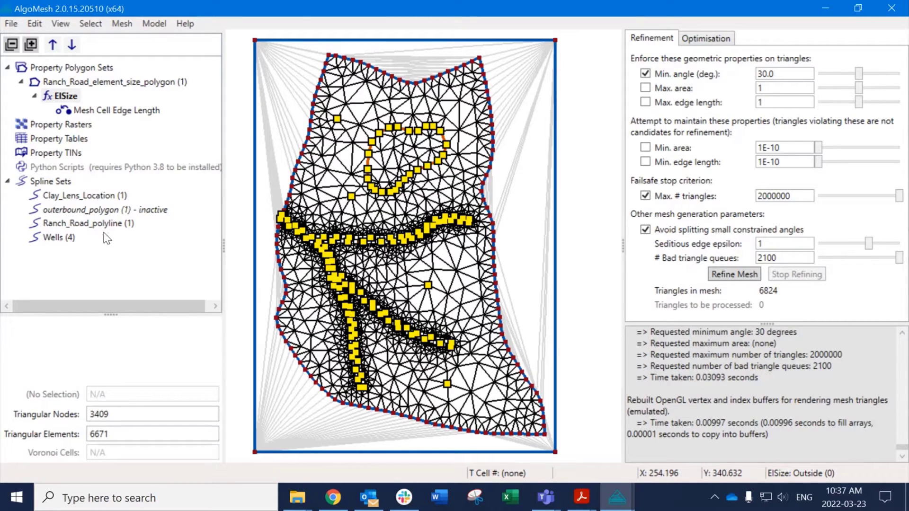
Review the mesh variables to which the ElSize property can be mapped as an overlay, leaving the mapping as it is.
left_click(47, 182)
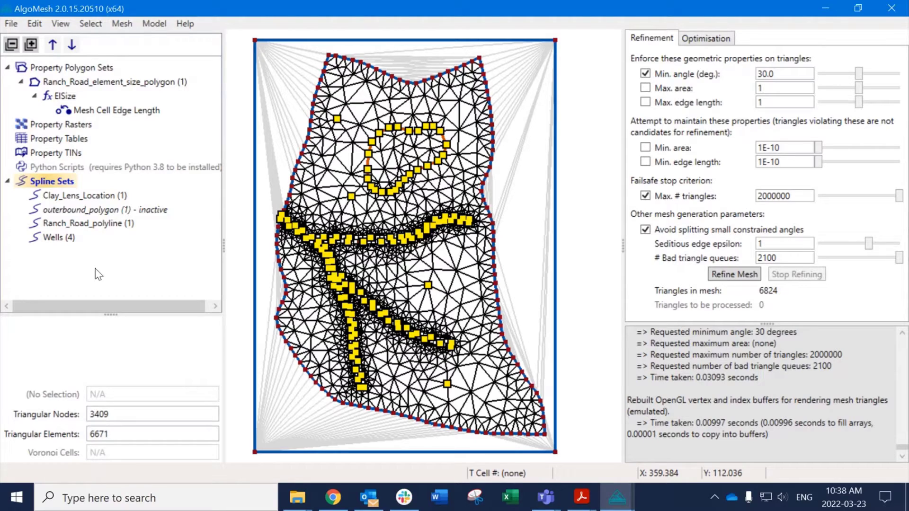
right_click(60, 98)
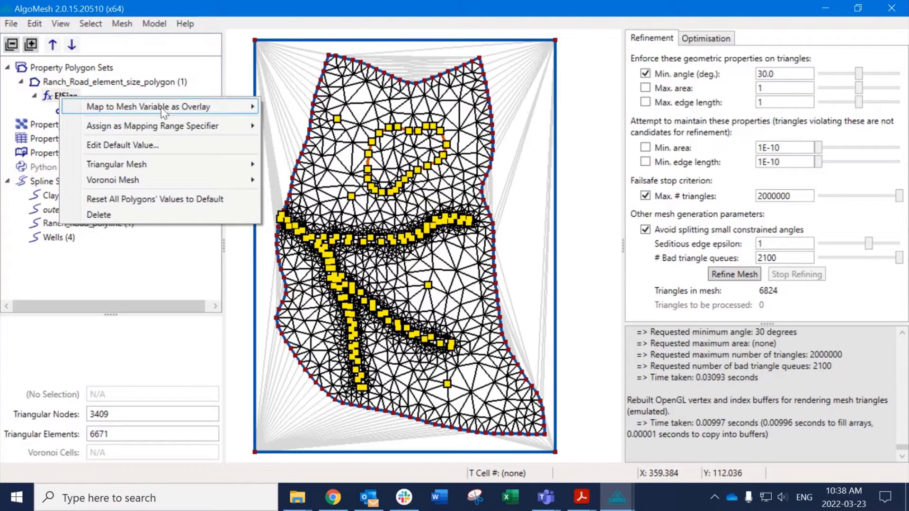
mouse_move(213, 106)
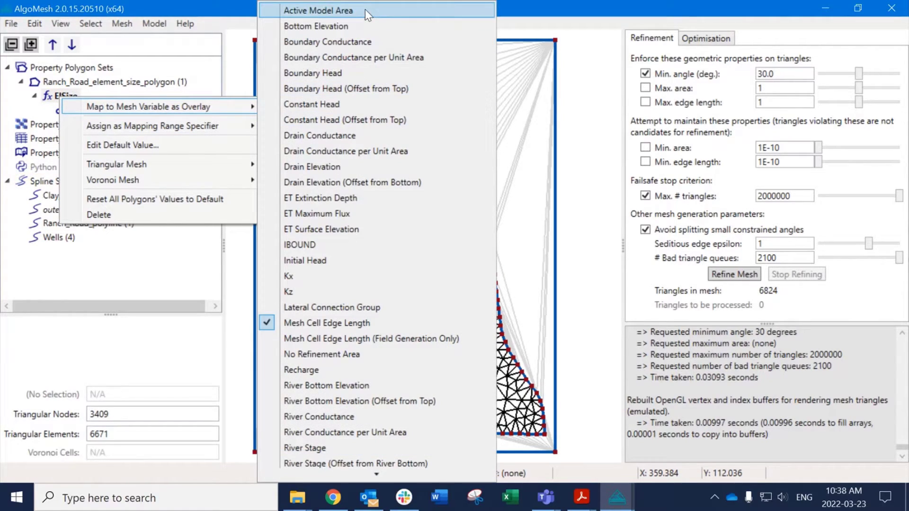
scroll(350, 435, "down", 3)
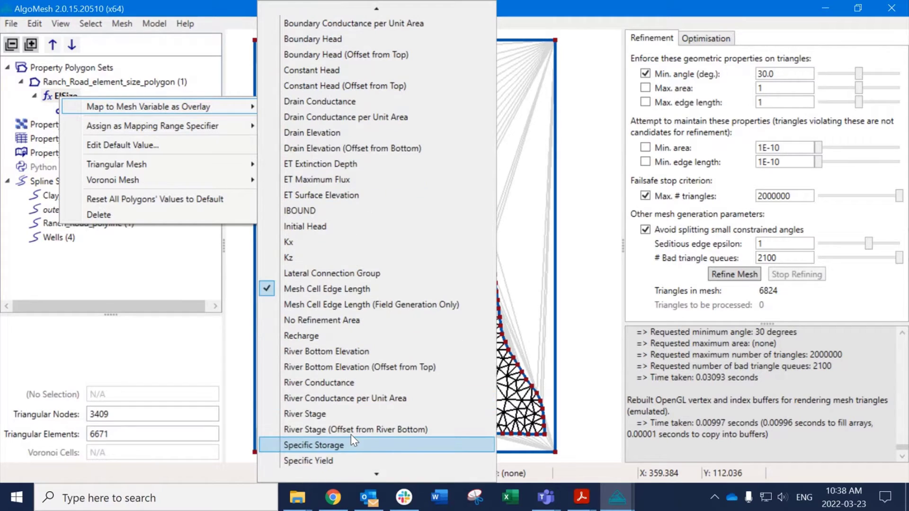
scroll(350, 322, "up", 3)
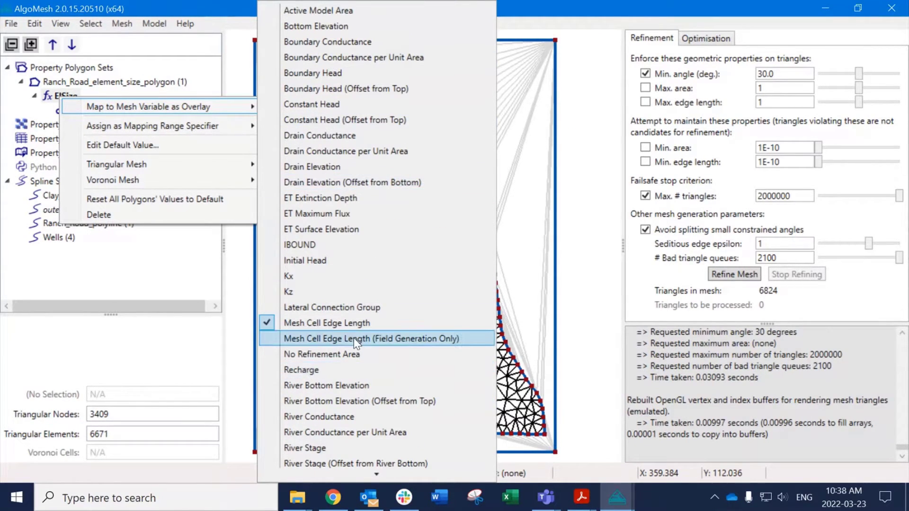
scroll(355, 344, "down", 3)
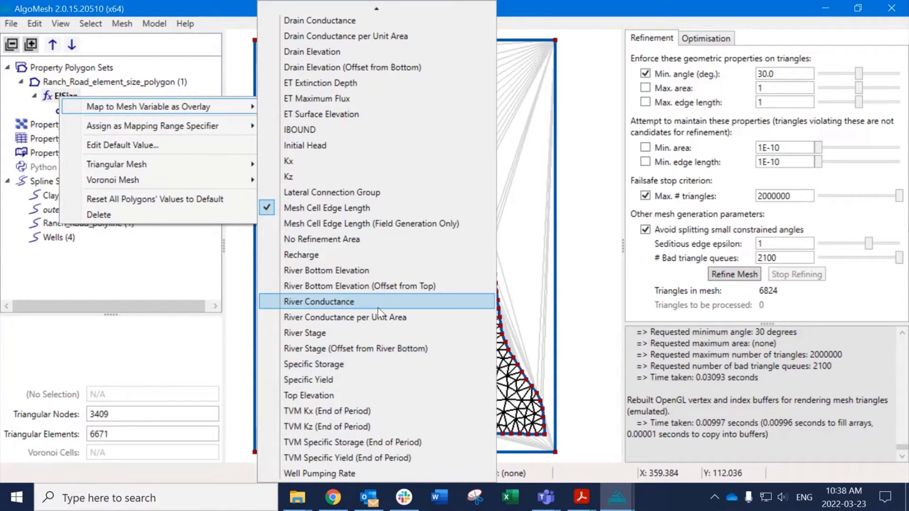
scroll(378, 308, "up", 3)
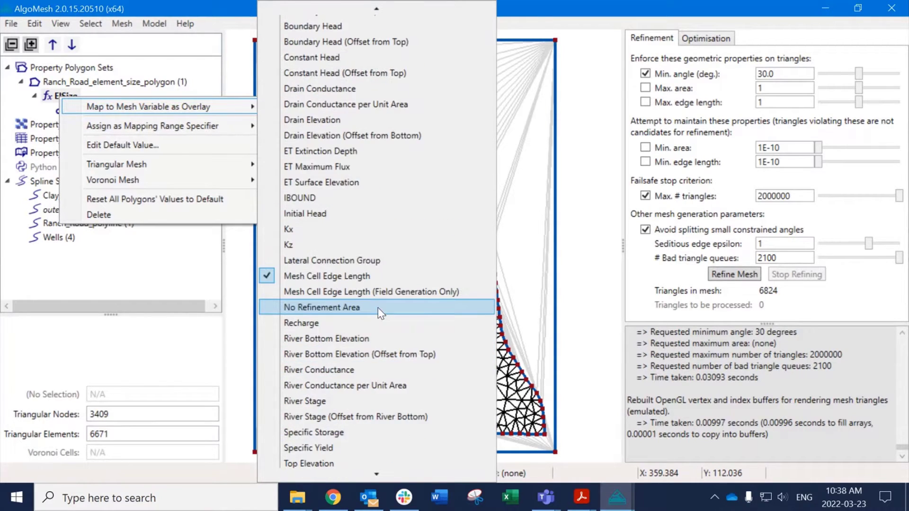
left_click(120, 294)
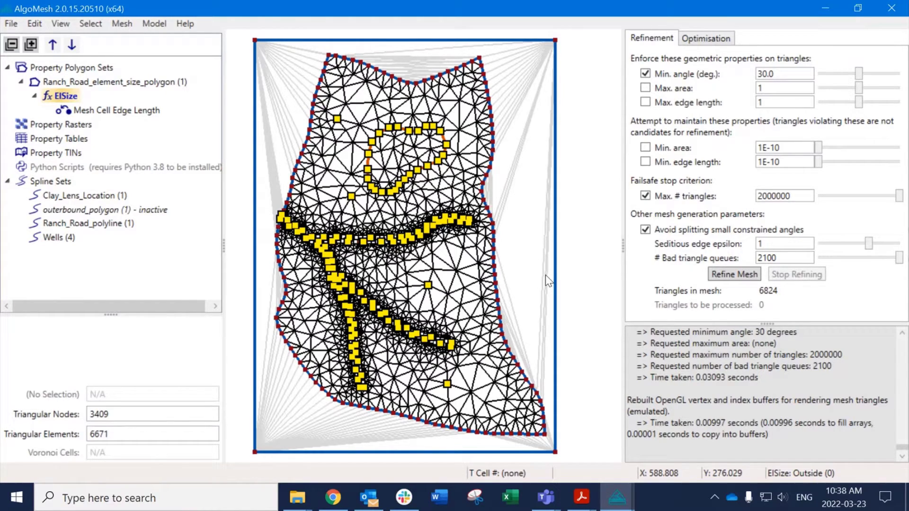
View the spline properties of the Clay_Lens_Location spline set and close them without applying anything.
left_click(58, 183)
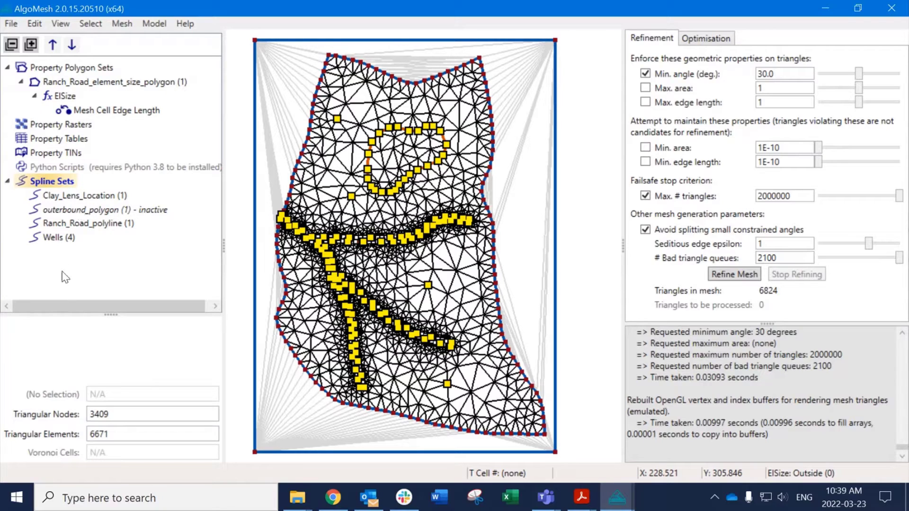
right_click(85, 199)
left_click(142, 225)
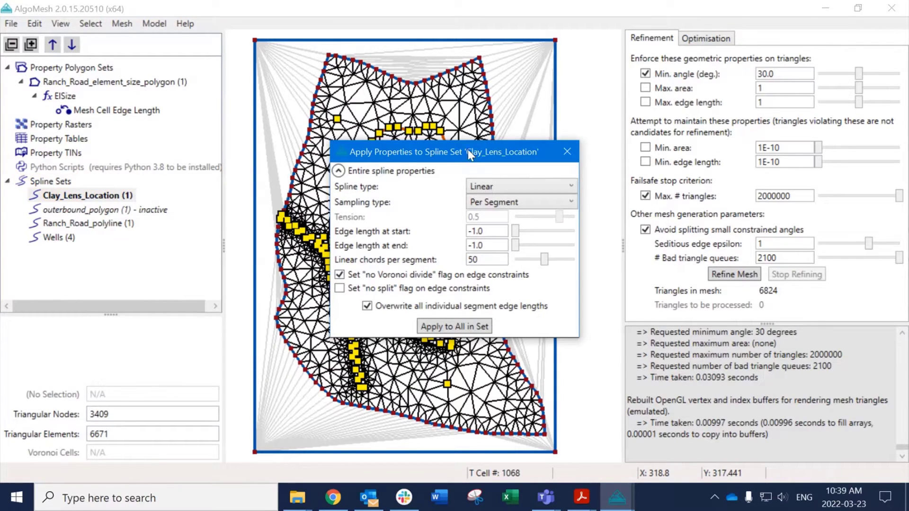
left_click(567, 152)
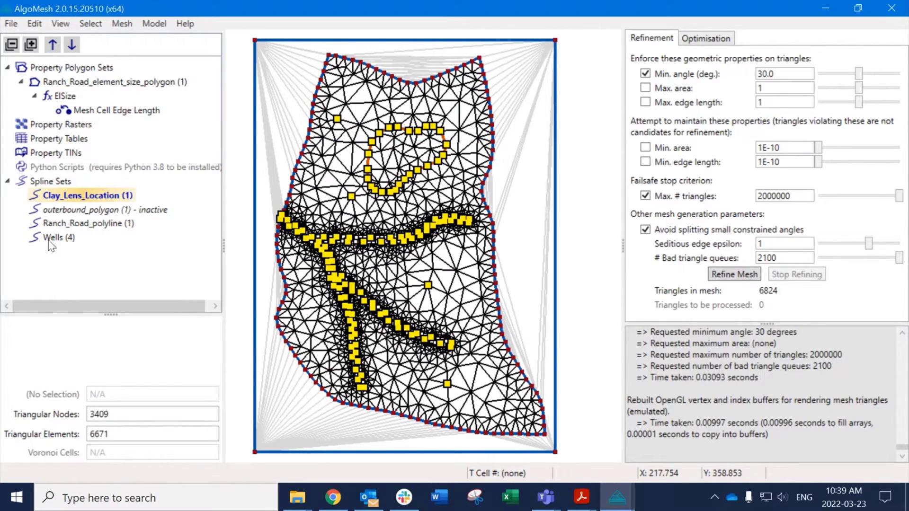
Reactivate the outerbound_polygon spline set.
left_click(114, 211)
right_click(163, 211)
left_click(205, 216)
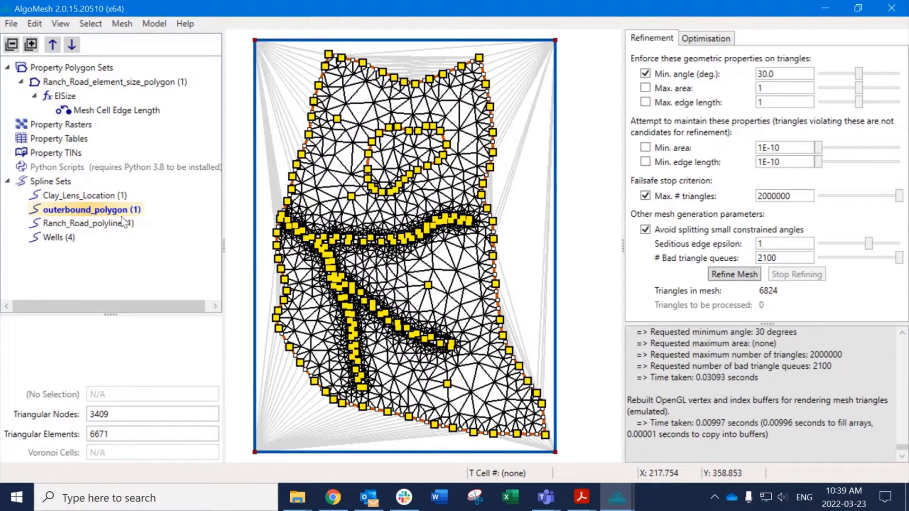
Deactivate the outerbound_polygon and Clay_Lens_Location spline sets.
right_click(106, 208)
left_click(142, 217)
right_click(104, 195)
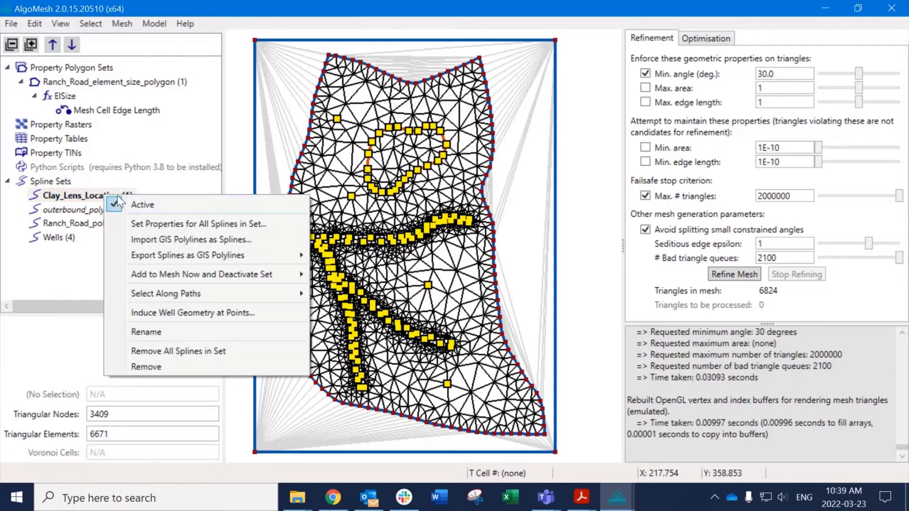
left_click(129, 205)
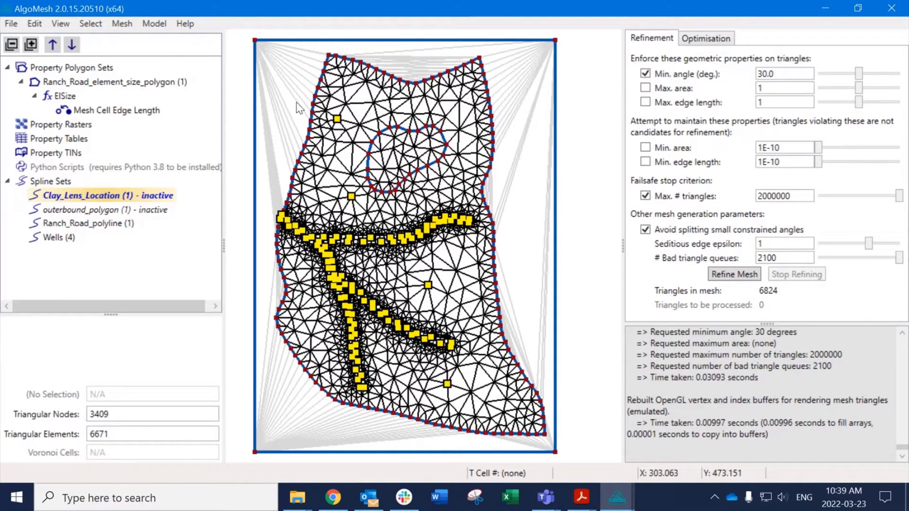
Hide the splines to examine the mesh's constrained edges and points, and show the splines again.
left_click(61, 24)
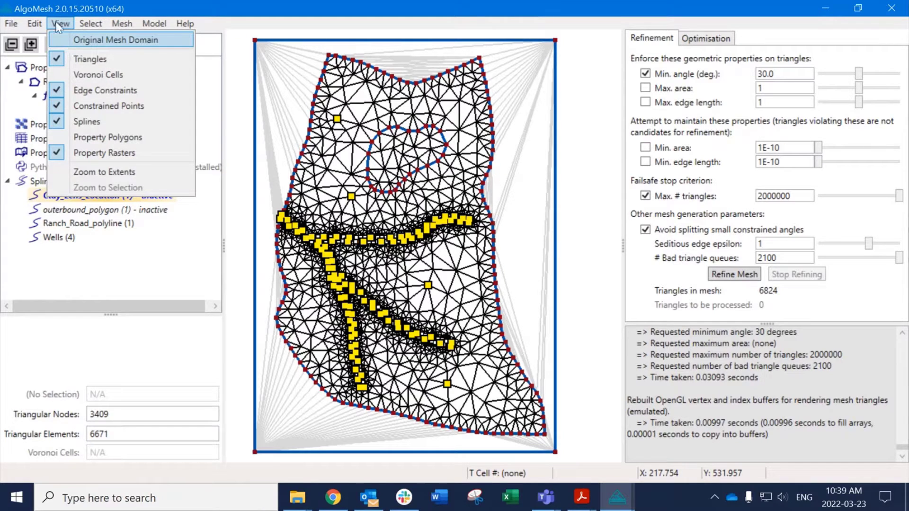
left_click(92, 121)
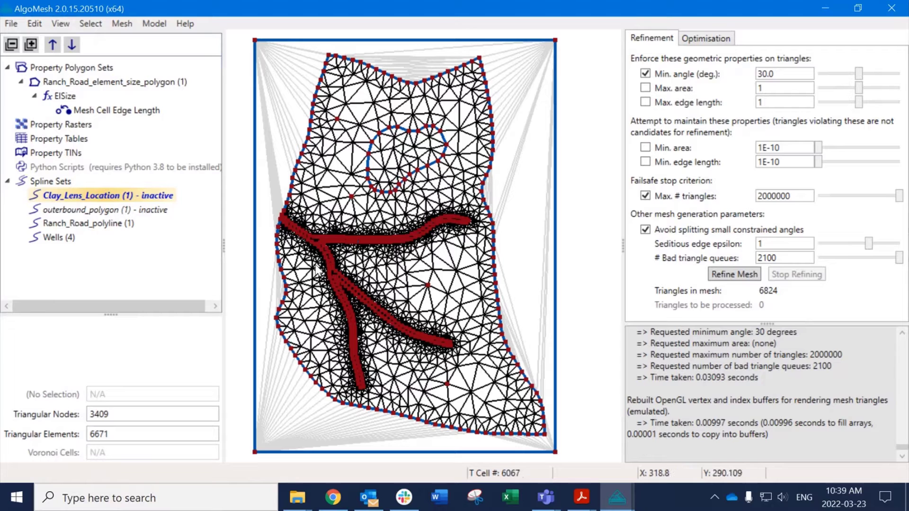
scroll(338, 277, "up", 2)
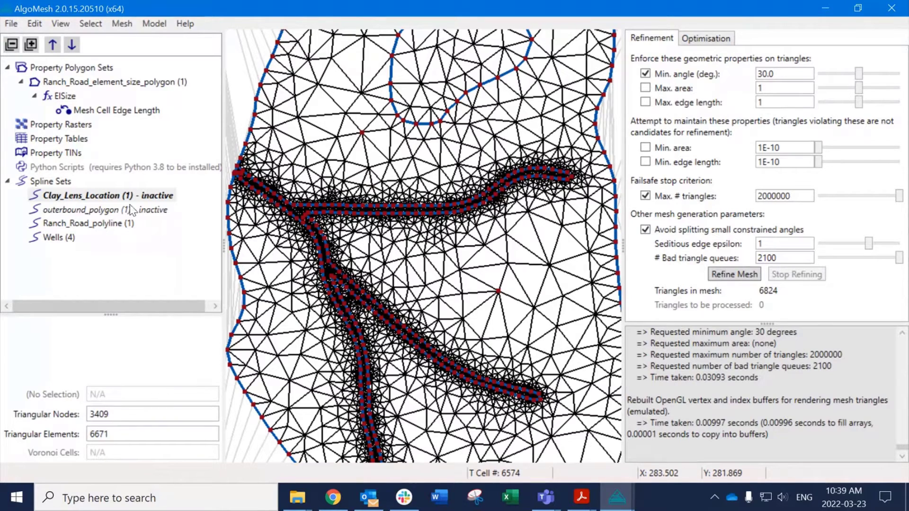
left_click_drag(400, 162, 411, 350)
left_click(60, 24)
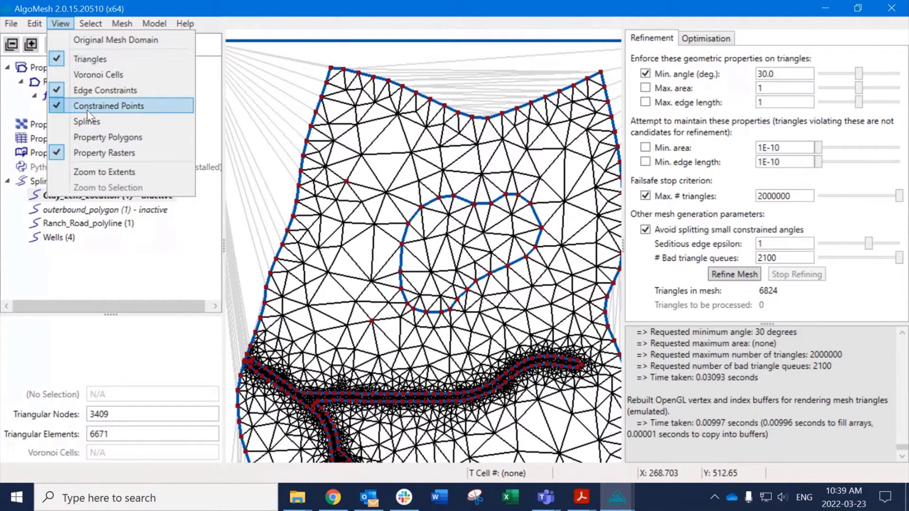
left_click(151, 216)
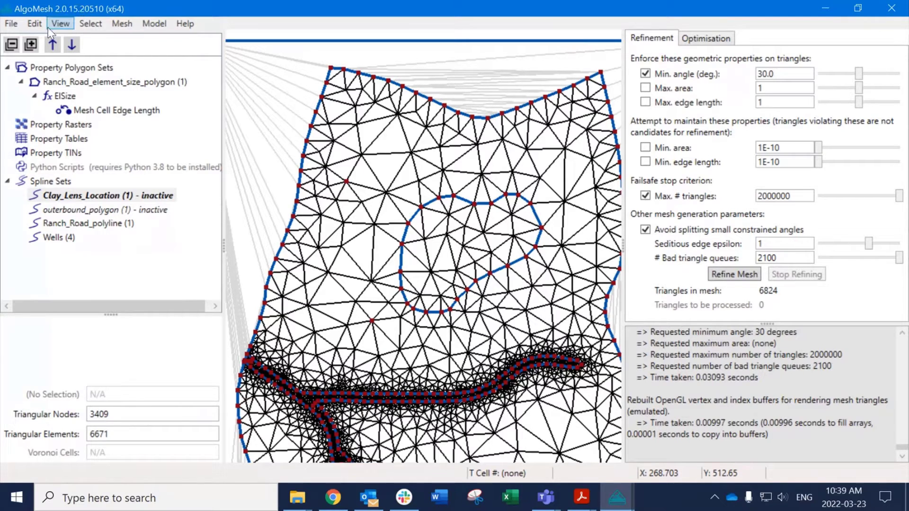
left_click(61, 24)
left_click(86, 116)
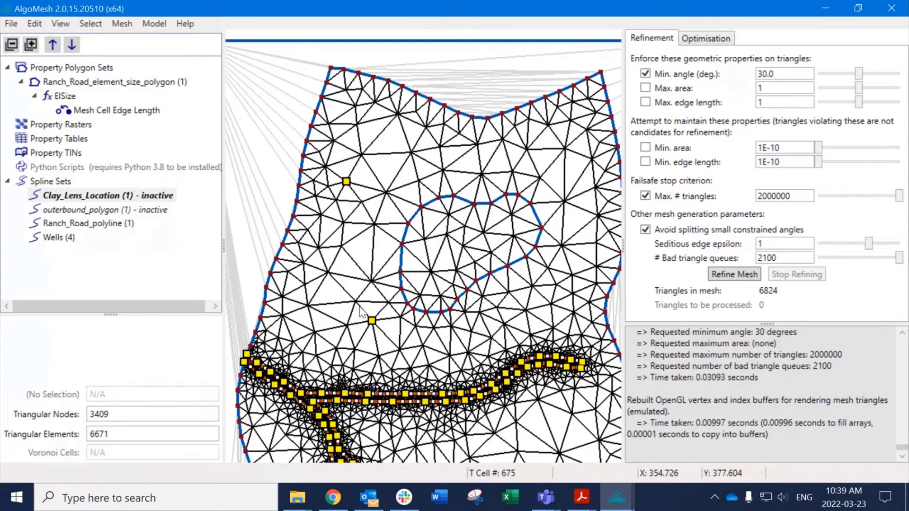
Deactivate the Wells spline set.
middle_click_drag(358, 307, 250, 222)
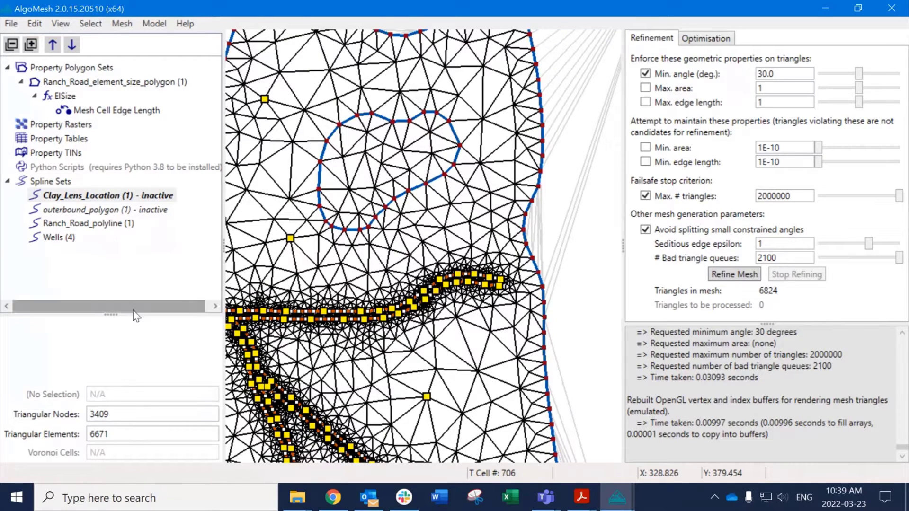
middle_click_drag(289, 244, 367, 236)
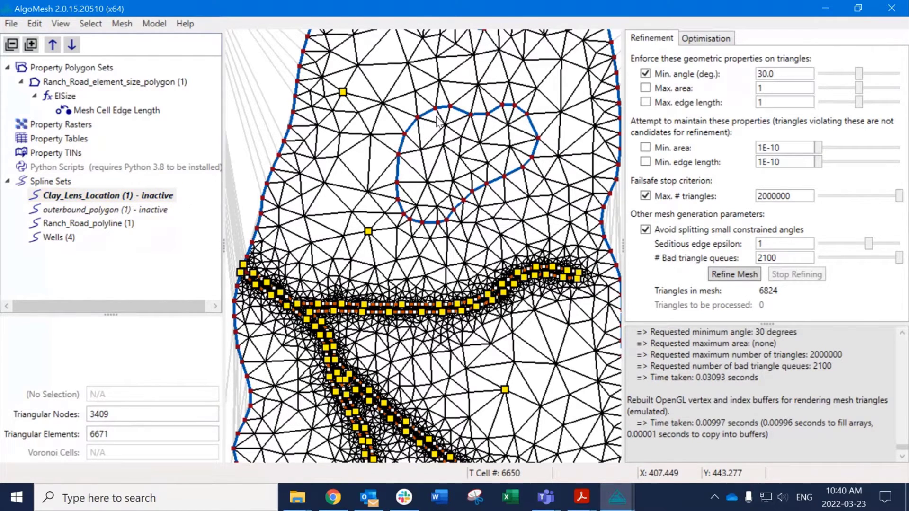
scroll(436, 122, "up", 3)
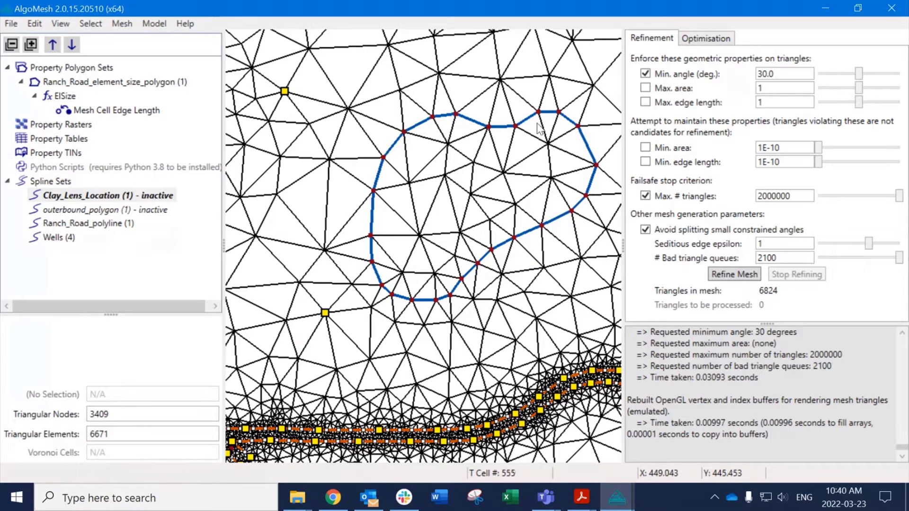
middle_click_drag(537, 124, 503, 182)
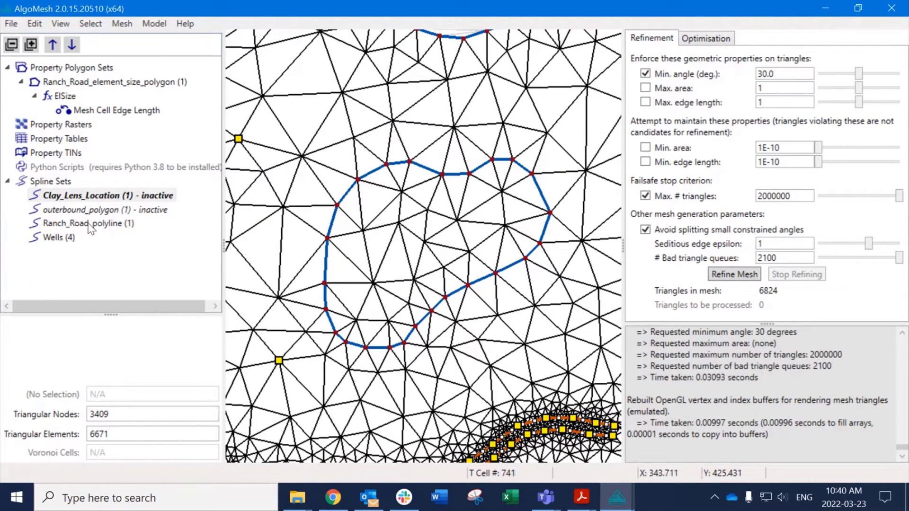
middle_click_drag(282, 198, 402, 193)
right_click(60, 237)
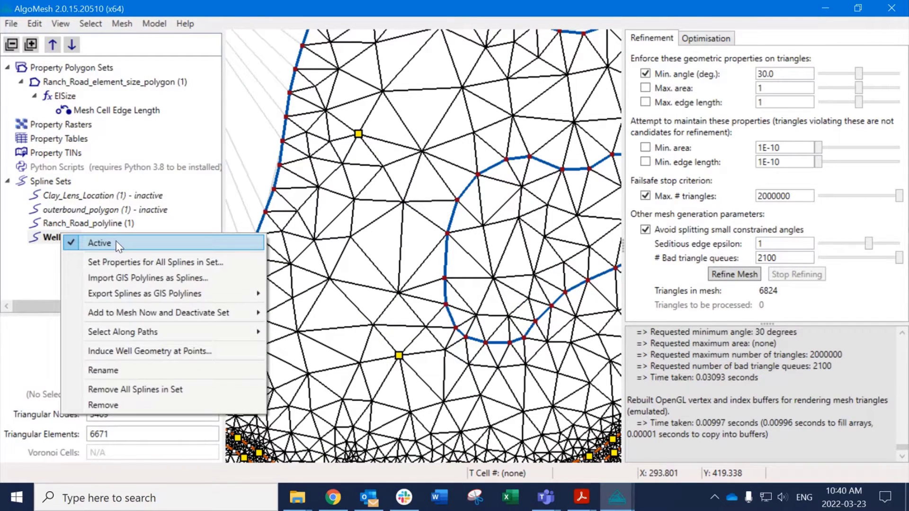
left_click(94, 243)
Reactivate the Clay_Lens_Location spline set.
scroll(362, 137, "up", 5)
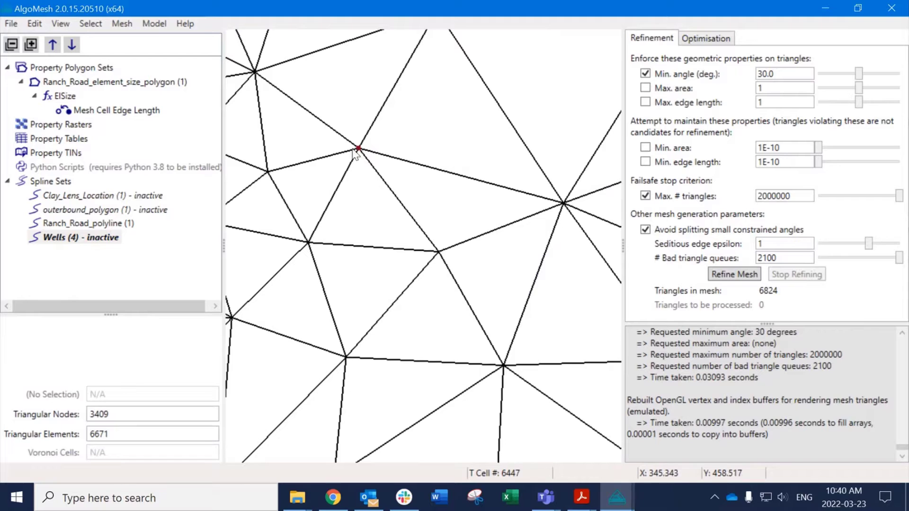
scroll(512, 256, "down", 2)
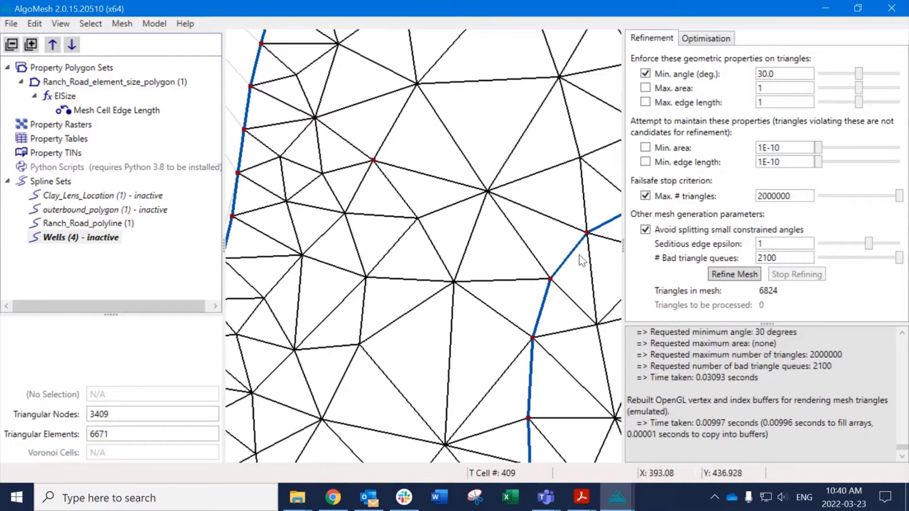
middle_click_drag(579, 255, 348, 202)
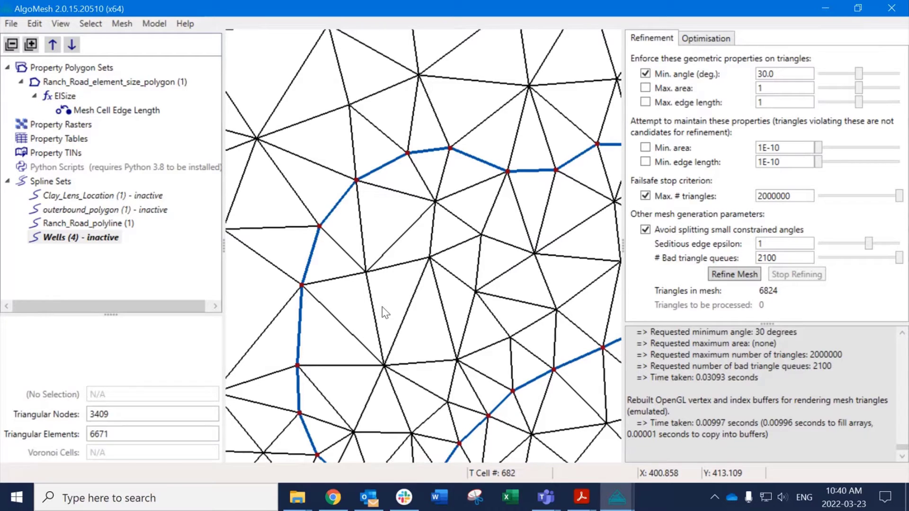
scroll(300, 249, "up", 2)
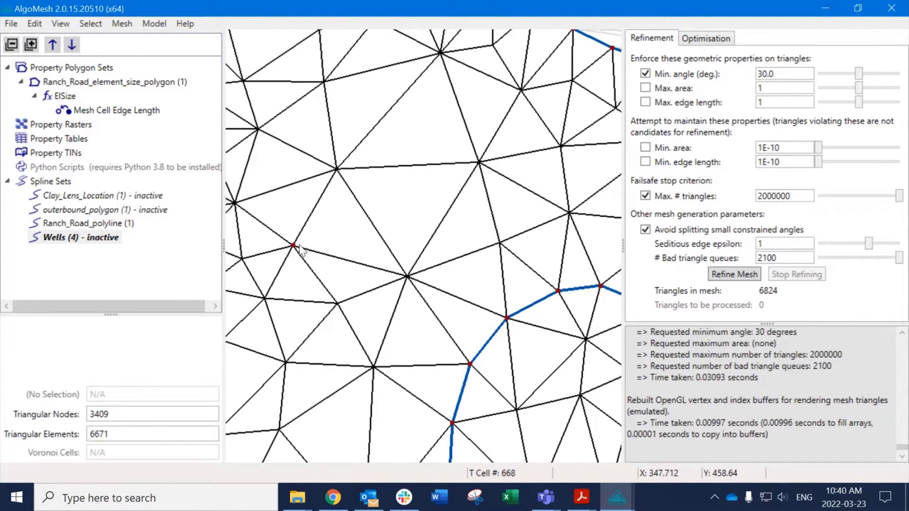
scroll(300, 249, "down", 1)
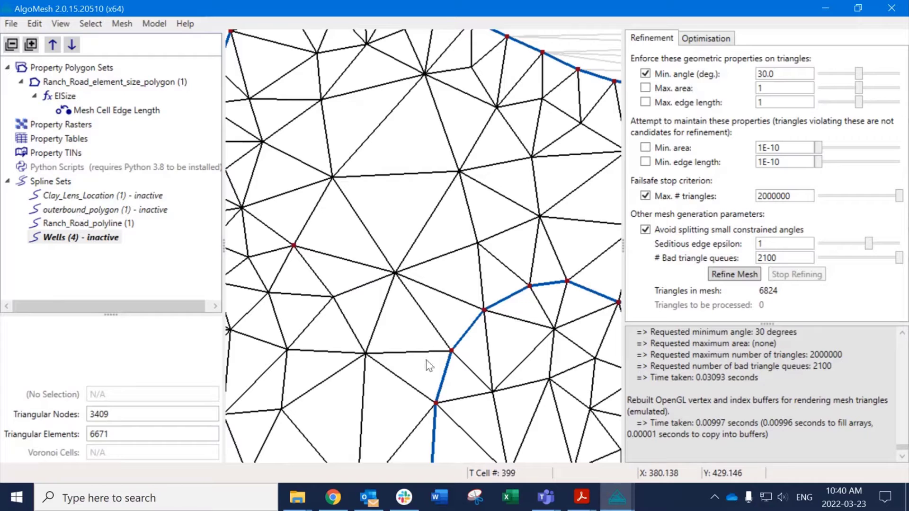
scroll(426, 360, "down", 4)
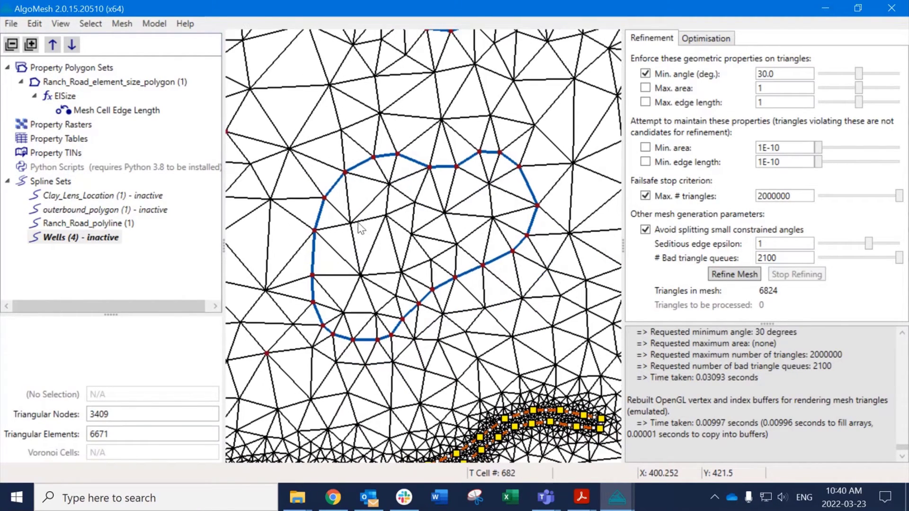
right_click(86, 238)
right_click(111, 198)
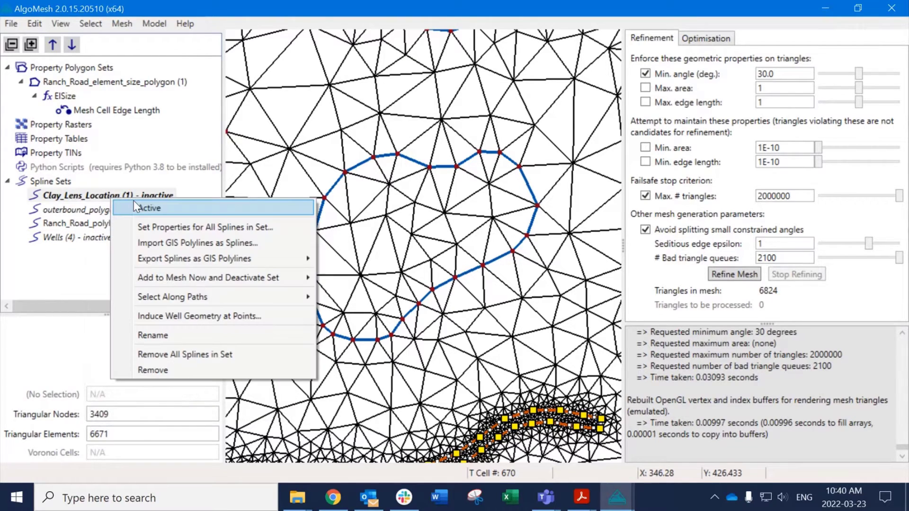
left_click(150, 209)
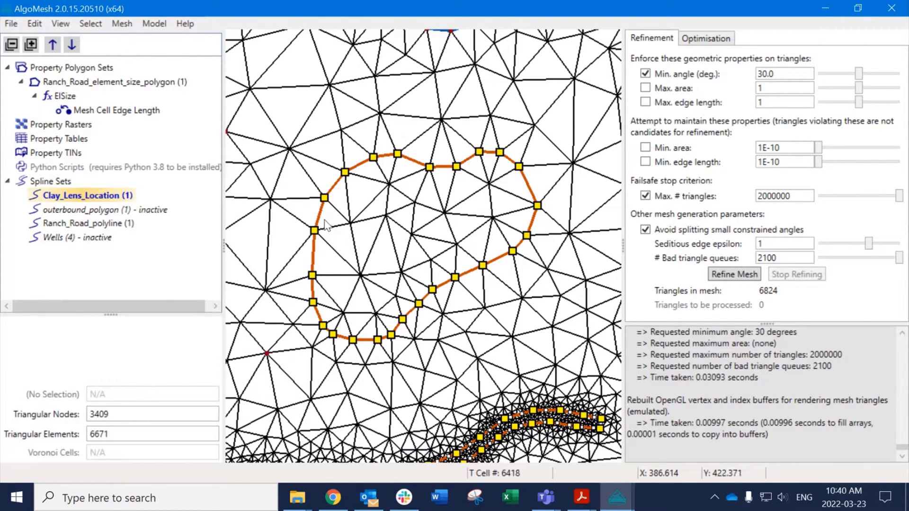
In spline editing mode, add a node to the short upper segment on the clay lens outline's west side and refine the mesh.
left_click(34, 23)
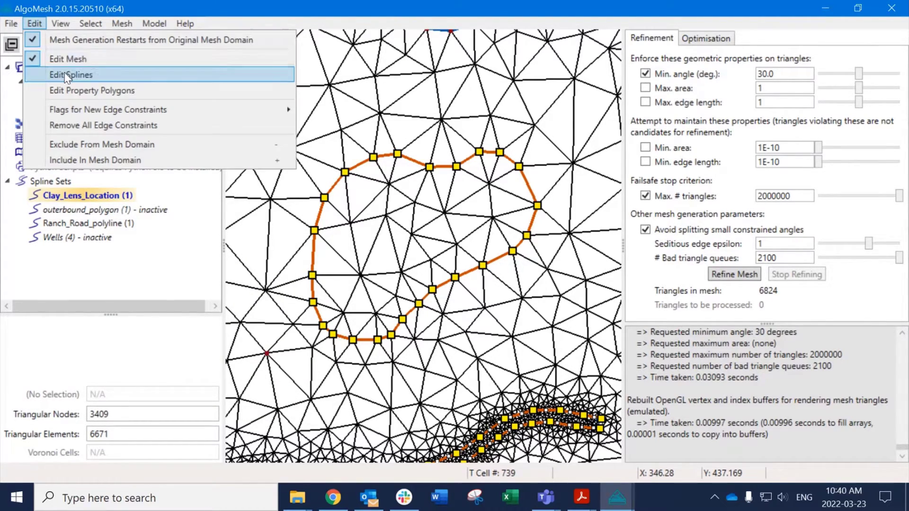
left_click(63, 73)
left_click(320, 214)
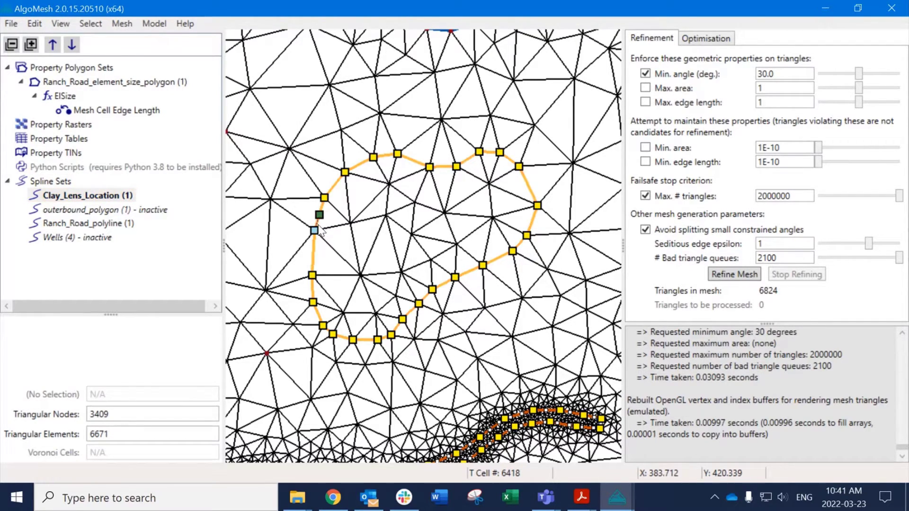
scroll(320, 223, "up", 3)
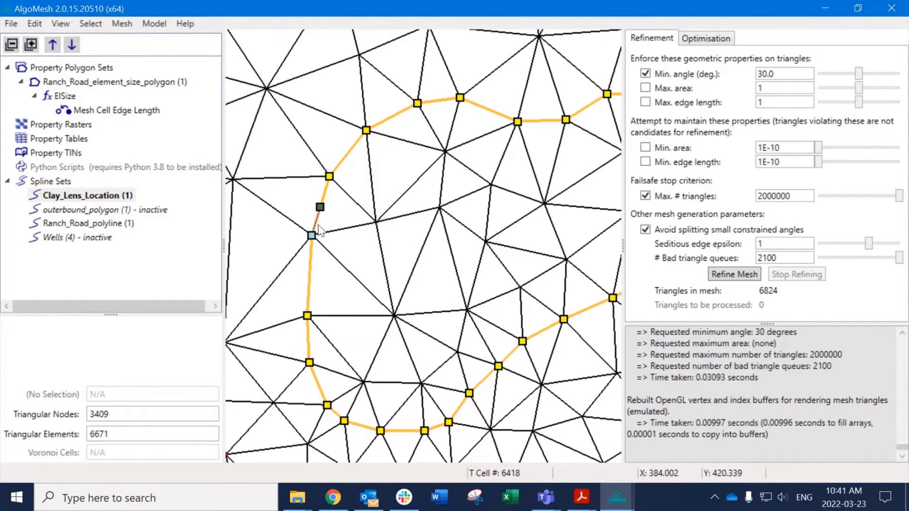
left_click(735, 274)
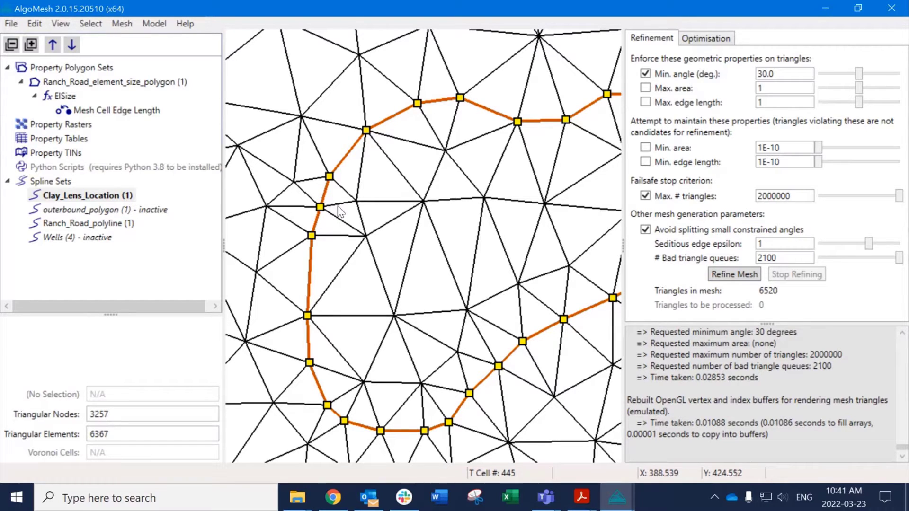
Toggle the Clay_Lens_Location set off and on to check its constraints, and add a node midway along the outline's long west segment.
right_click(121, 198)
left_click(153, 207)
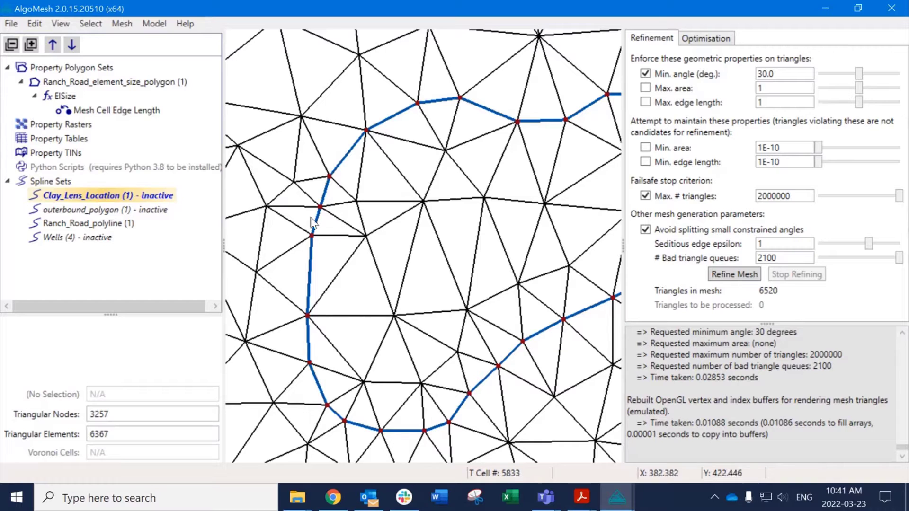
right_click(138, 199)
left_click(164, 203)
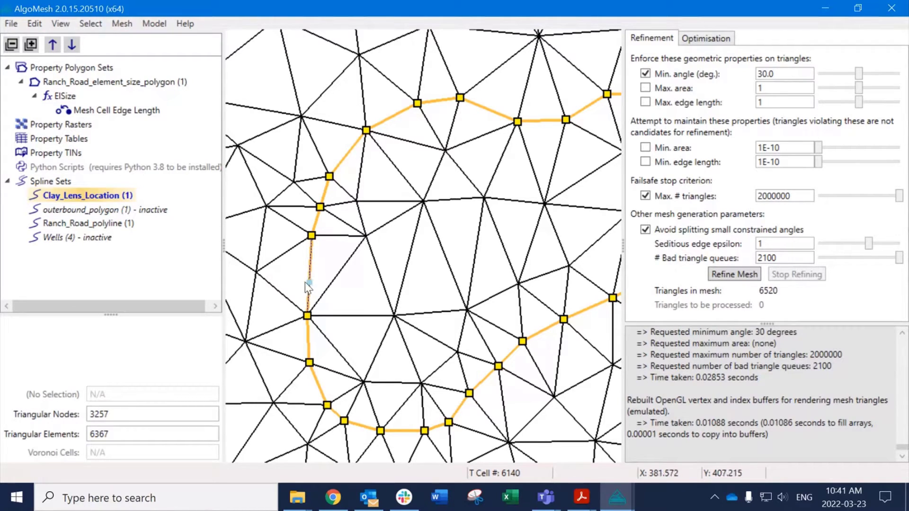
left_click(309, 273)
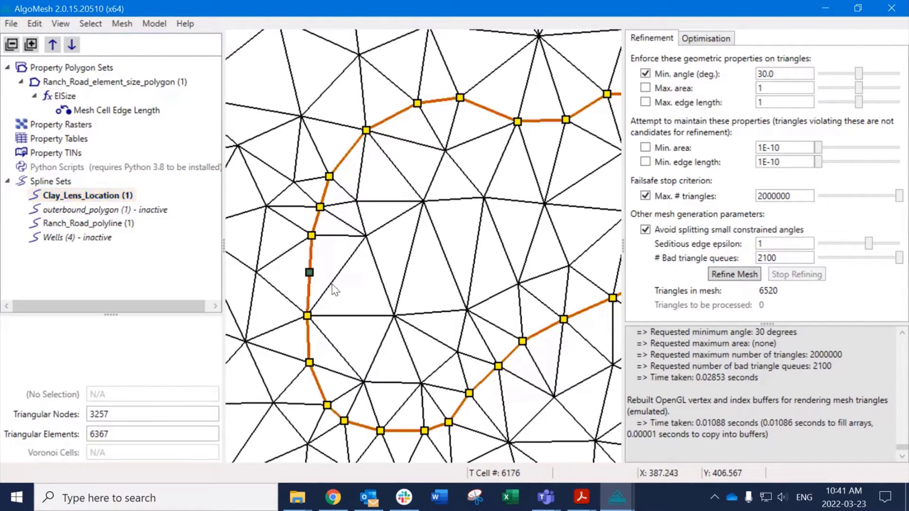
Deactivate the Clay_Lens_Location spline set and refine the mesh without it.
right_click(104, 196)
left_click(142, 205)
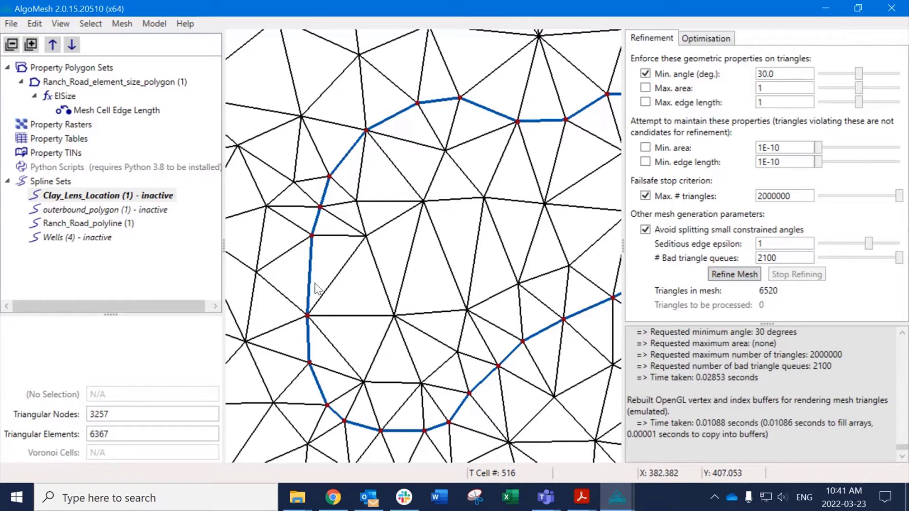
left_click(735, 276)
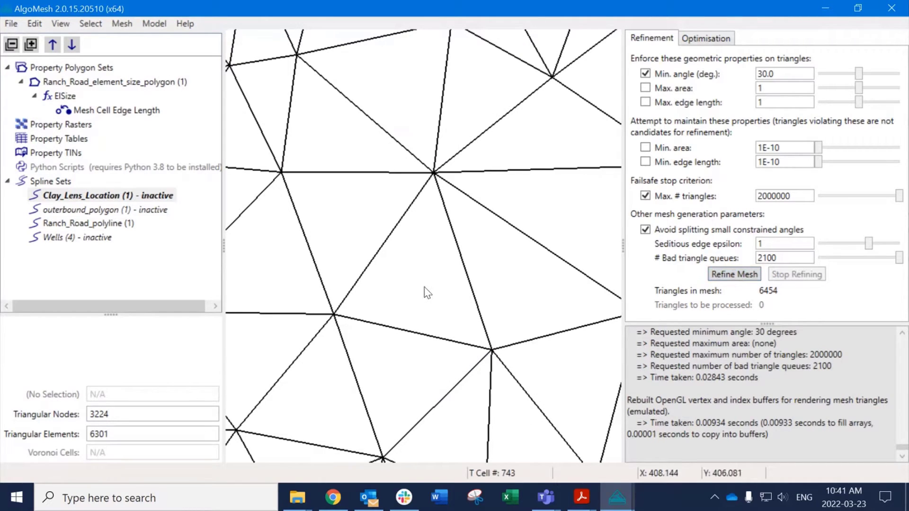
scroll(431, 288, "down", 5)
scroll(438, 299, "up", 8)
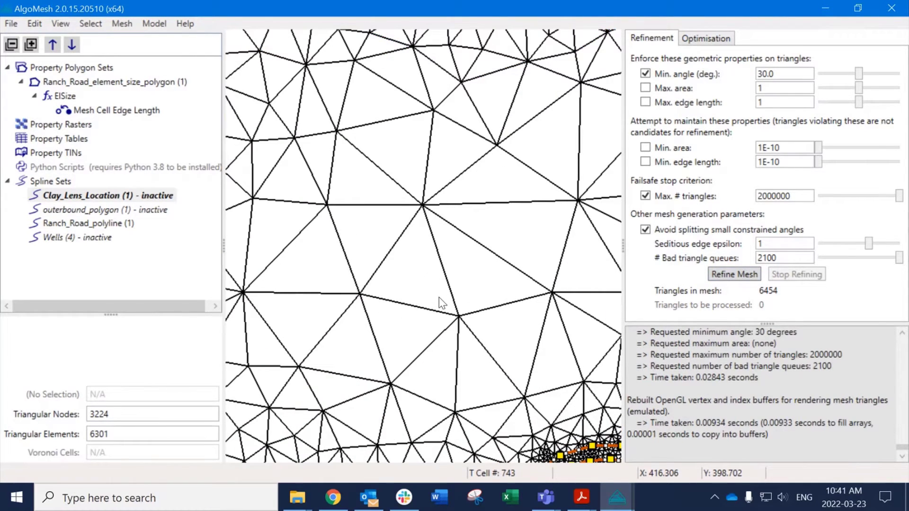
scroll(440, 299, "down", 6)
scroll(440, 298, "up", 2)
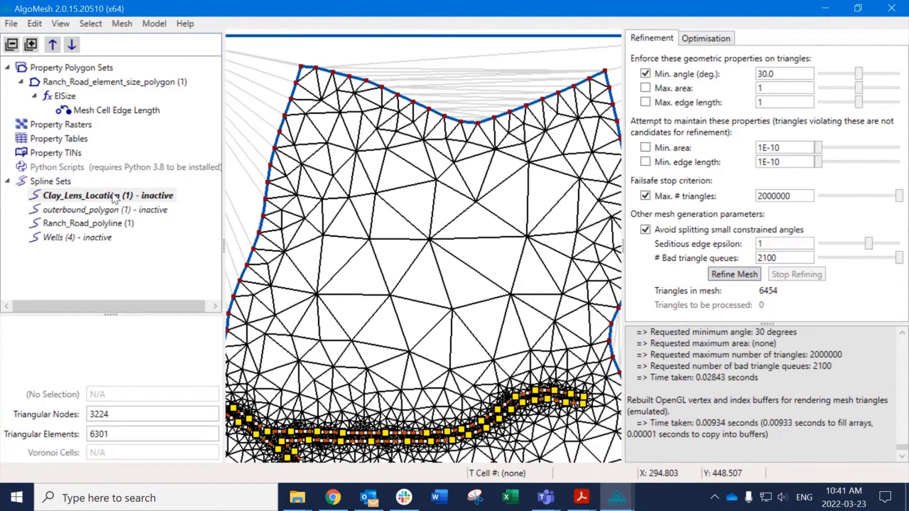
Reactivate the Clay_Lens_Location spline set and refine the mesh with the added outline node.
right_click(124, 199)
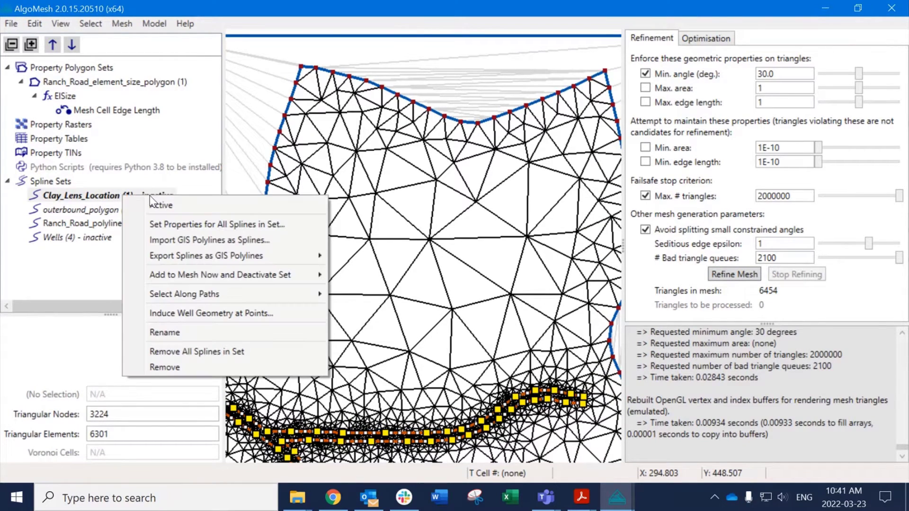
left_click(163, 202)
left_click(735, 275)
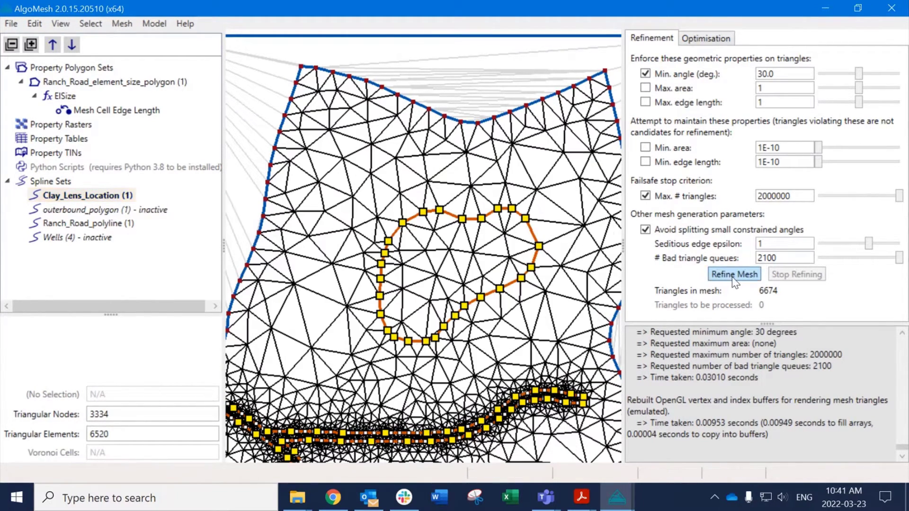
scroll(361, 270, "up", 5)
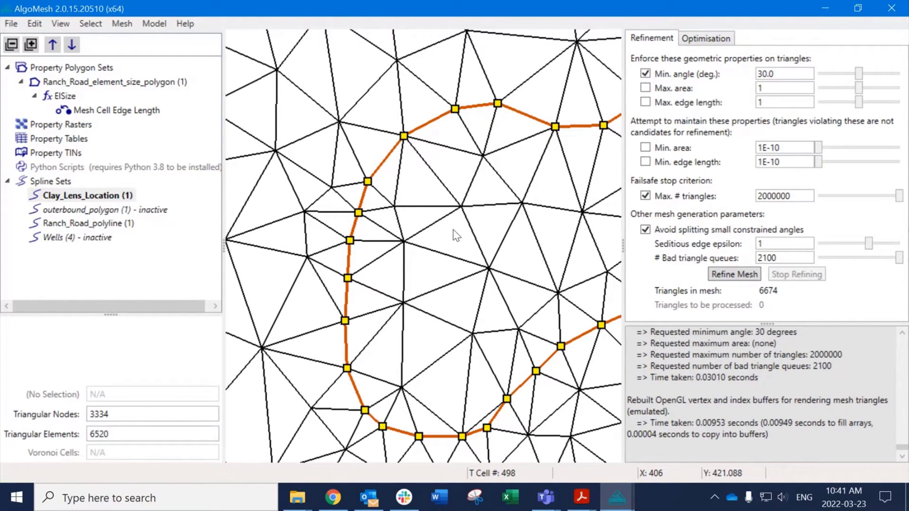
Examine the refined mesh around the clay lens outline and the outer boundary, with the outerbound_polygon set selected.
scroll(396, 262, "down", 5)
scroll(397, 262, "down", 3)
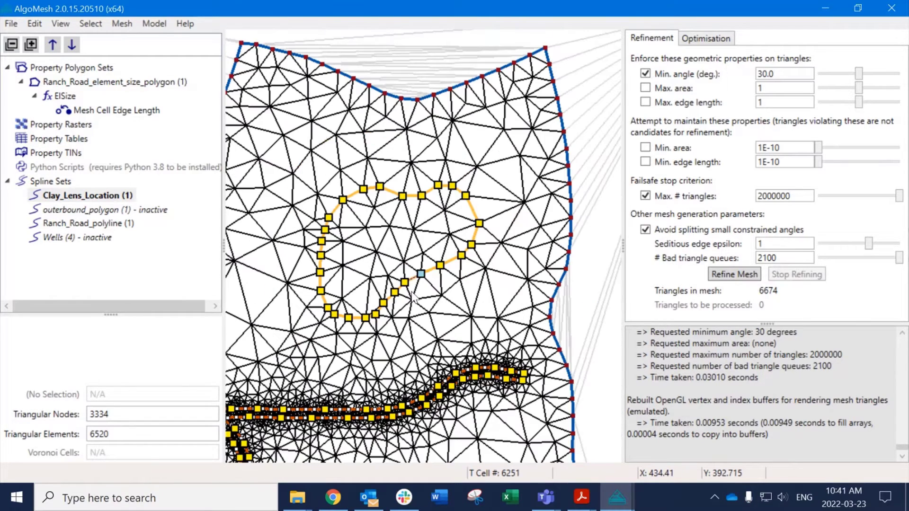
middle_click_drag(327, 307, 414, 239)
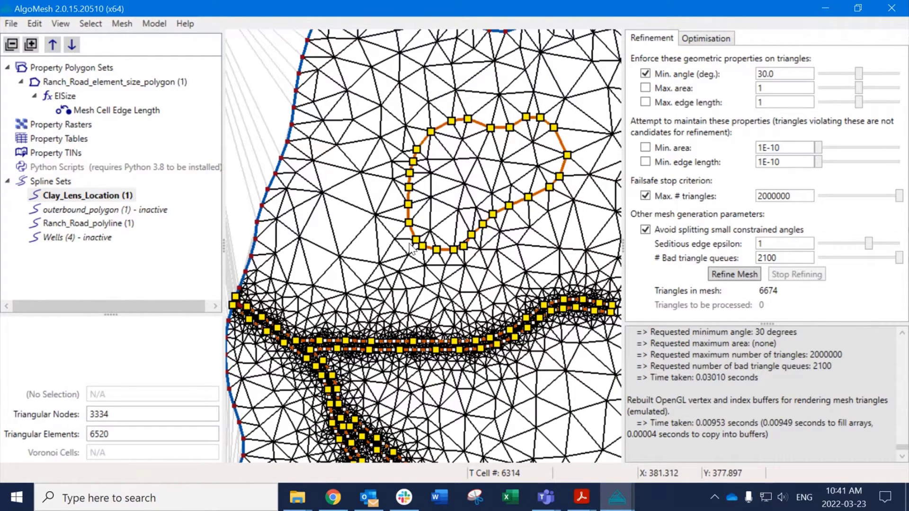
middle_click_drag(493, 161, 428, 214)
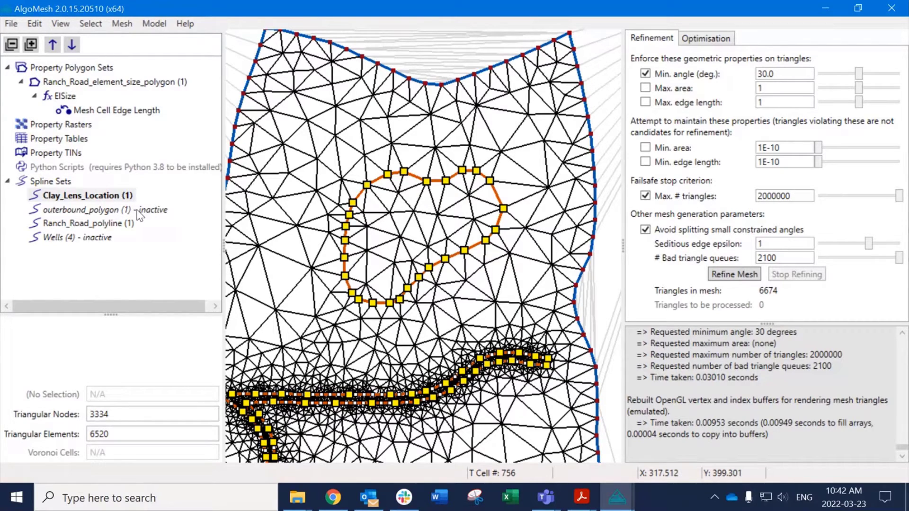
left_click(149, 212)
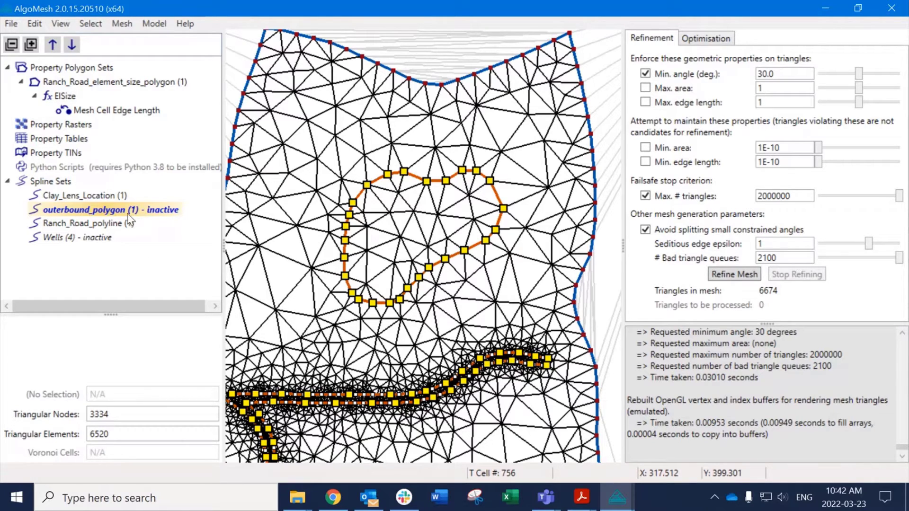
middle_click_drag(255, 143, 360, 181)
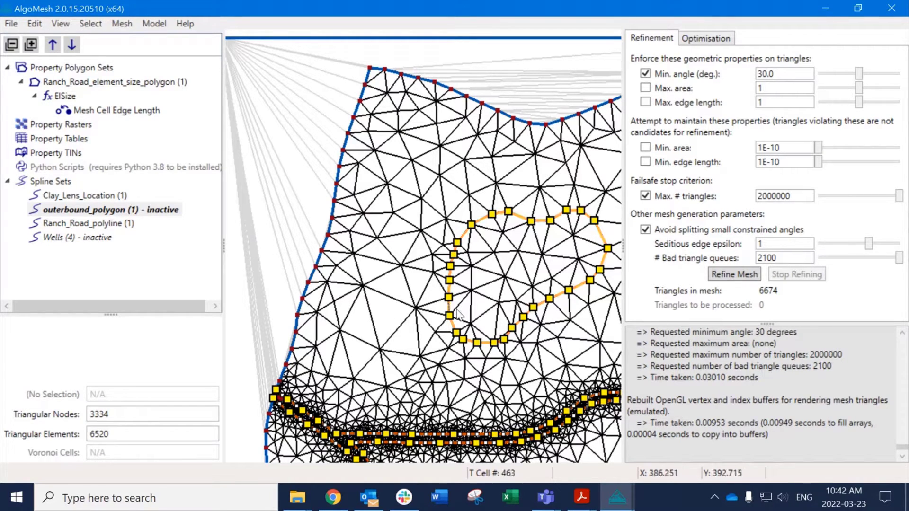
scroll(456, 310, "up", 2)
scroll(460, 299, "up", 2)
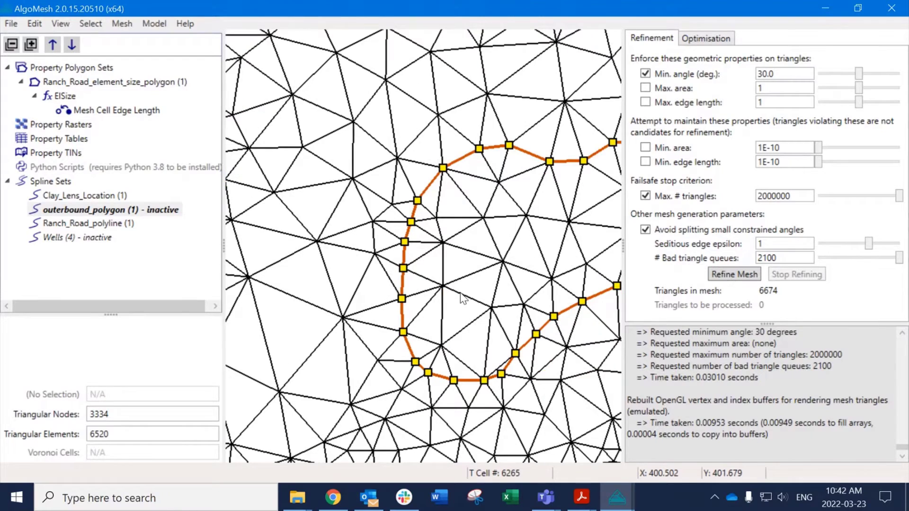
scroll(463, 298, "down", 2)
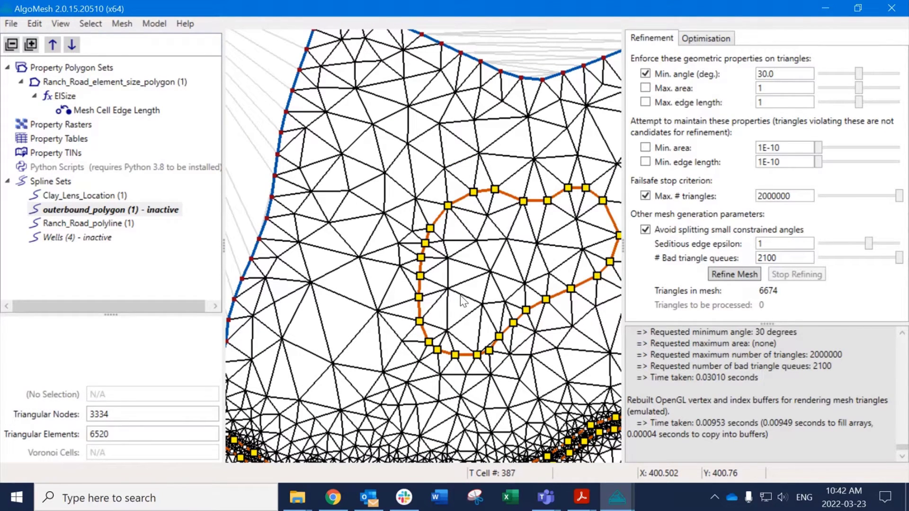
Check the Clay_Lens_Location set's options for adding its splines to the mesh now and deactivating the set.
left_click(89, 195)
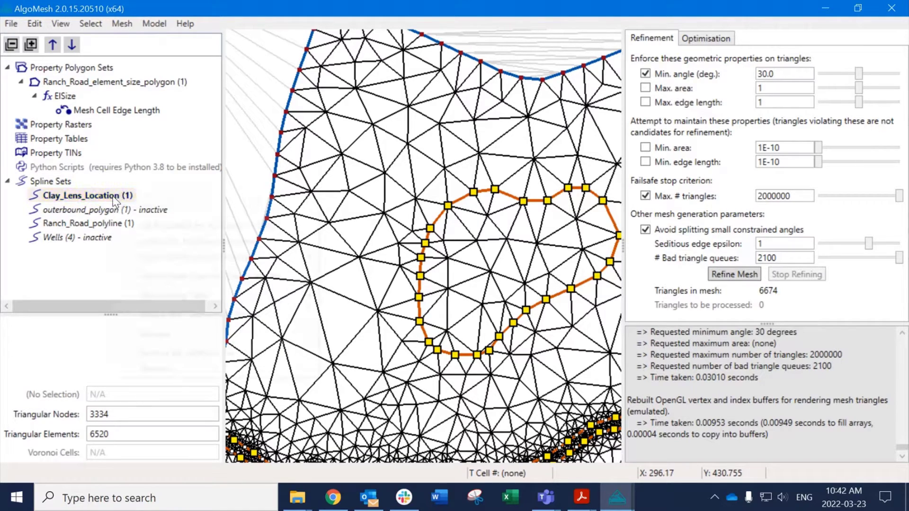
right_click(115, 196)
mouse_move(212, 278)
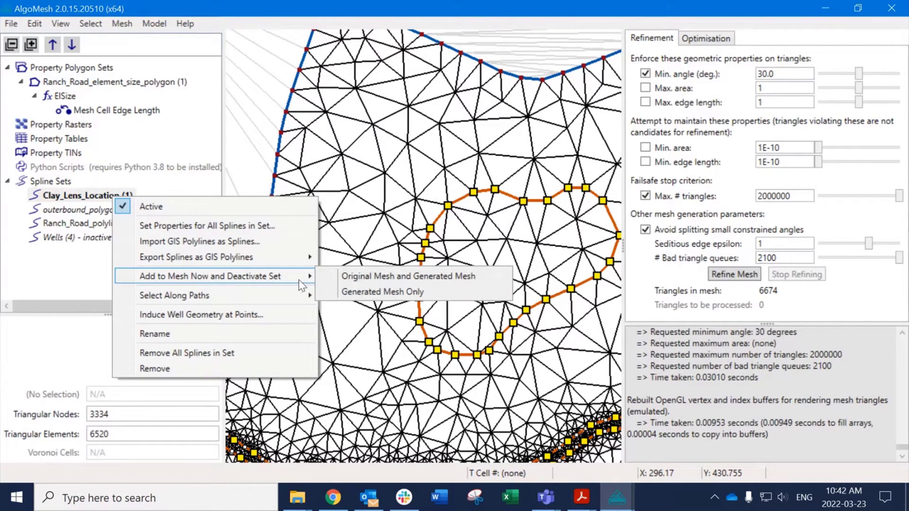
left_click(370, 292)
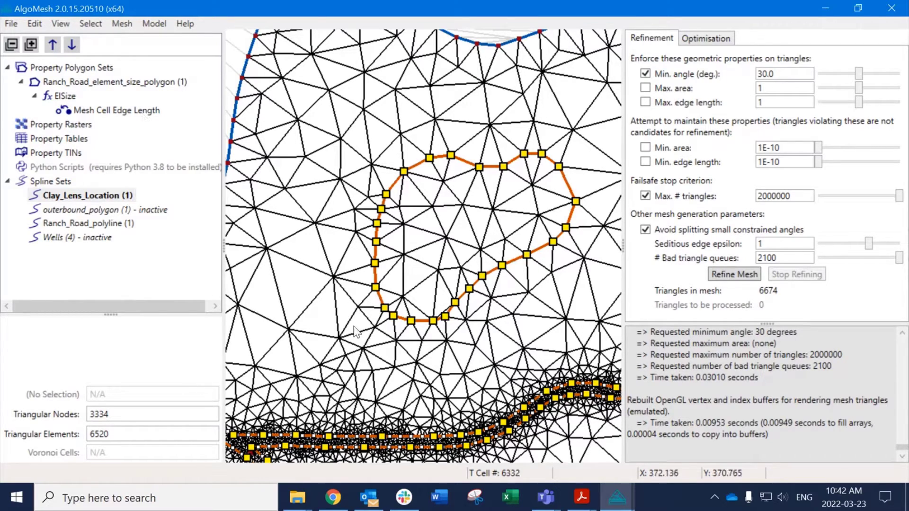
Activate the Wells spline set and refine the mesh with the well points included.
middle_click_drag(378, 352, 374, 253)
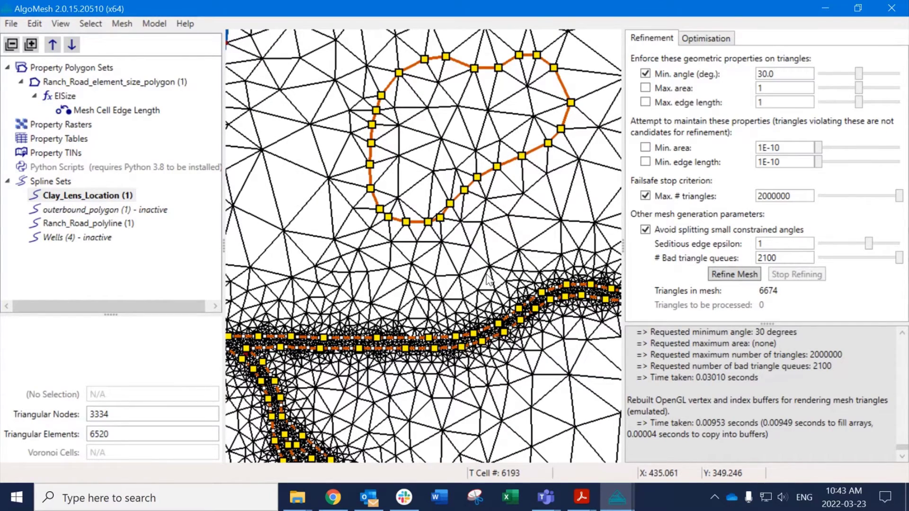
scroll(504, 303, "down", 2)
middle_click_drag(519, 391, 479, 249)
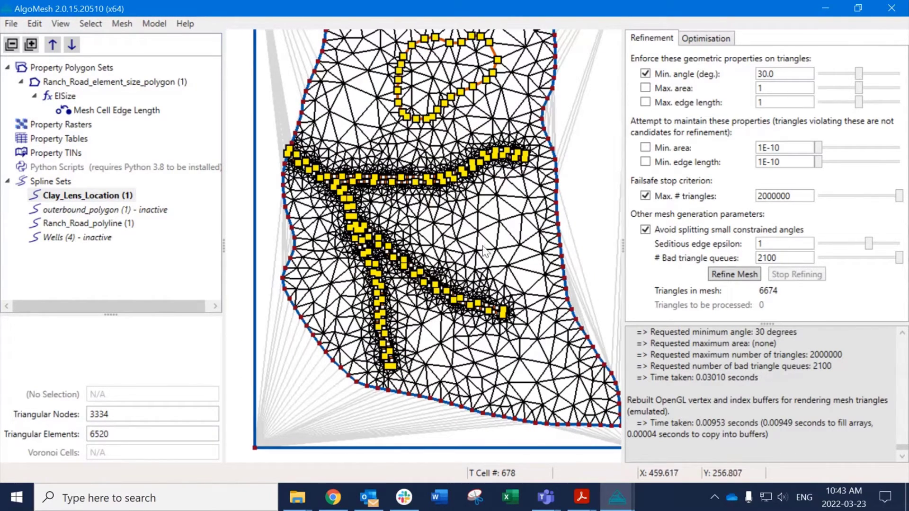
right_click(84, 237)
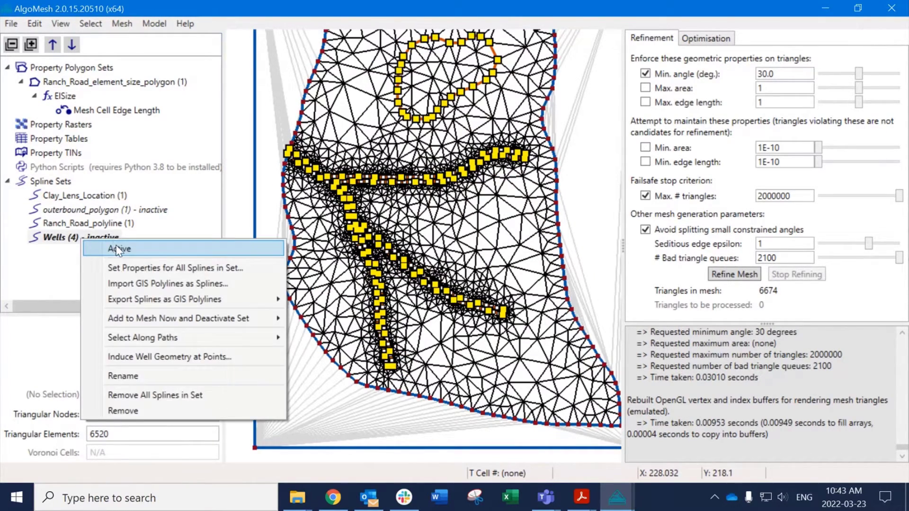
left_click(111, 246)
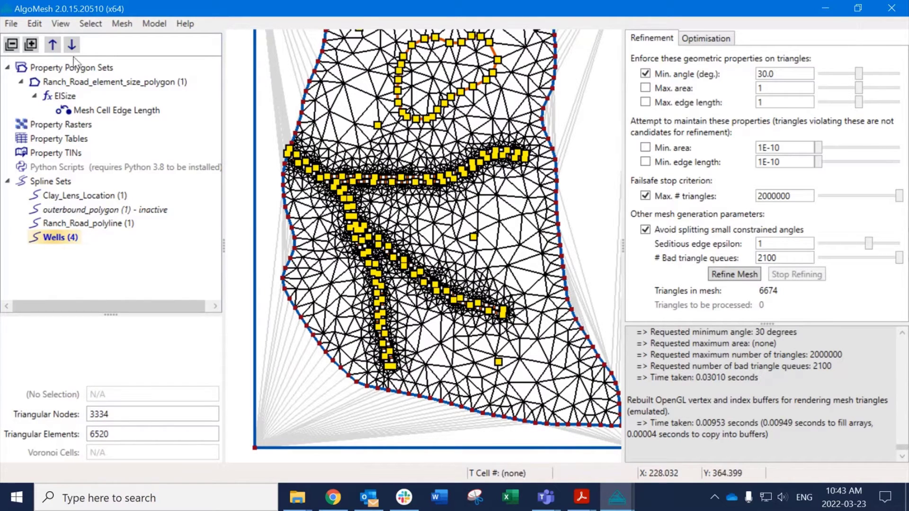
left_click(725, 277)
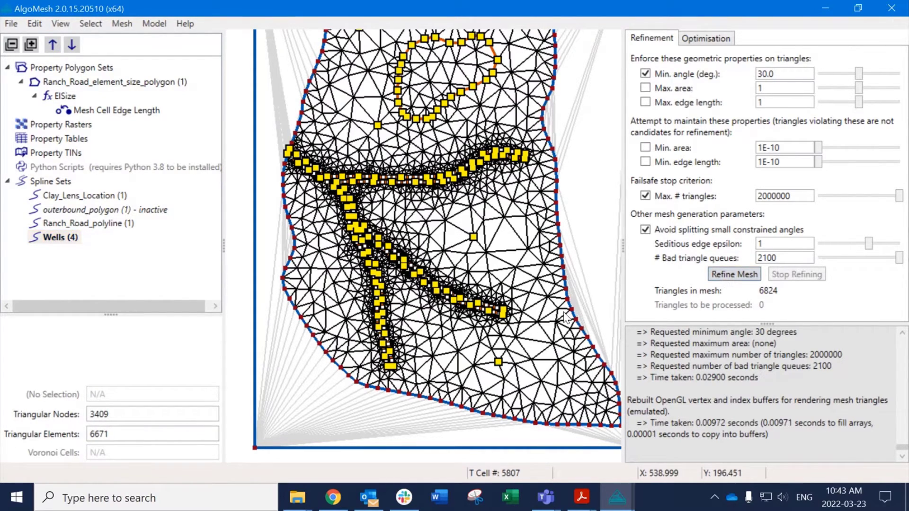
Examine how the refined triangles connect to the well points around the clay lens and river branches.
scroll(485, 347, "up", 5)
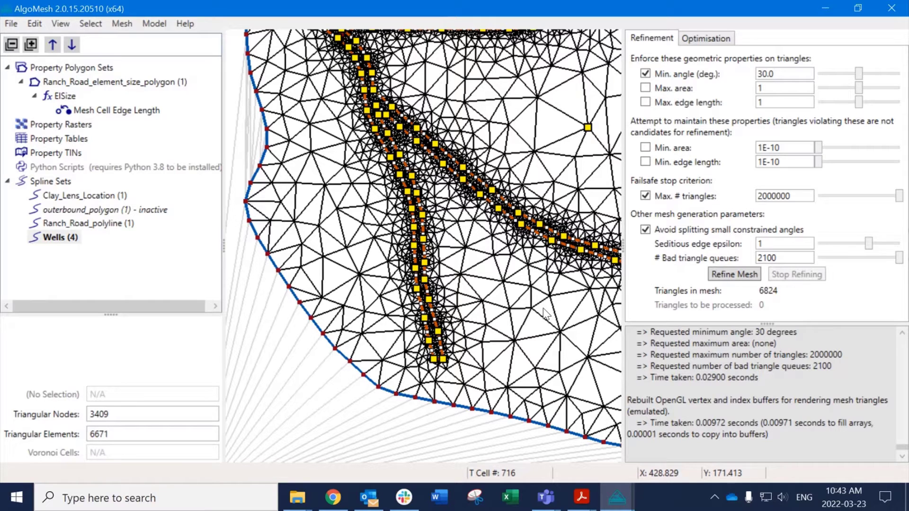
middle_click_drag(591, 89, 515, 296)
scroll(515, 296, "down", 2)
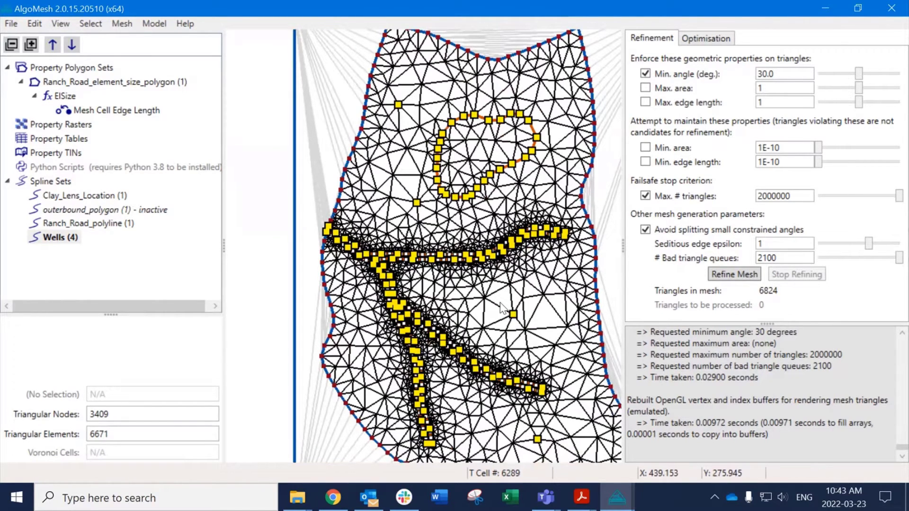
scroll(503, 307, "up", 3)
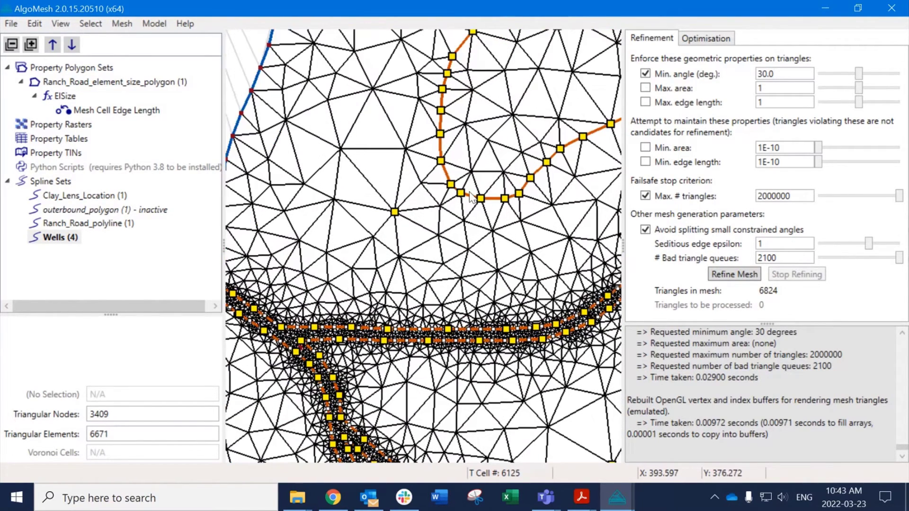
scroll(518, 249, "down", 3)
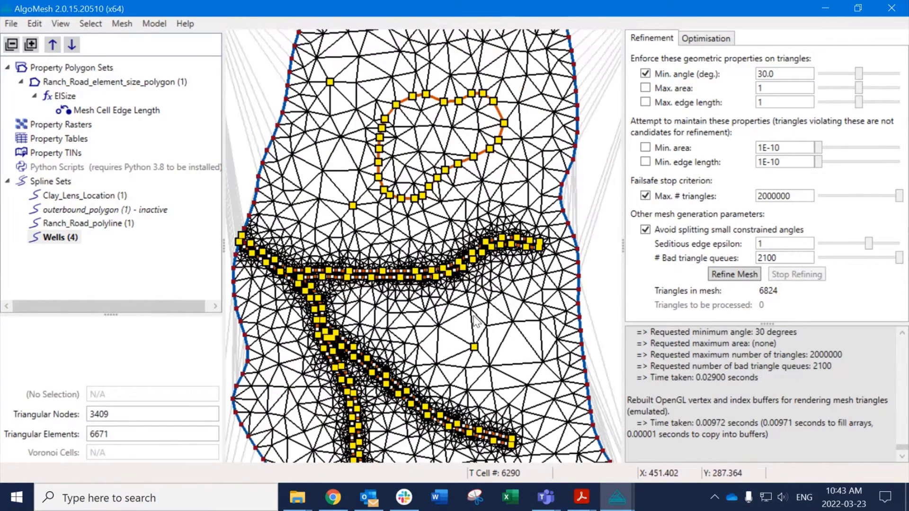
middle_click_drag(473, 382, 492, 263)
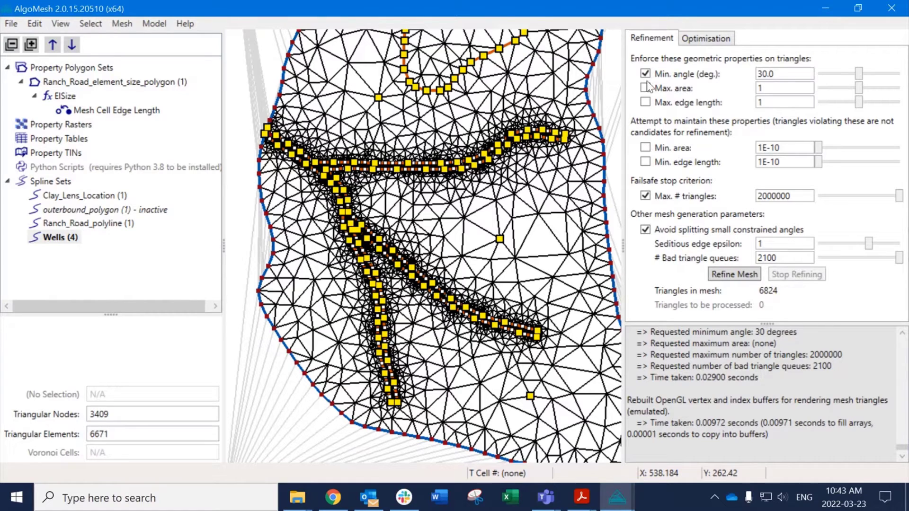
scroll(471, 178, "up", 5)
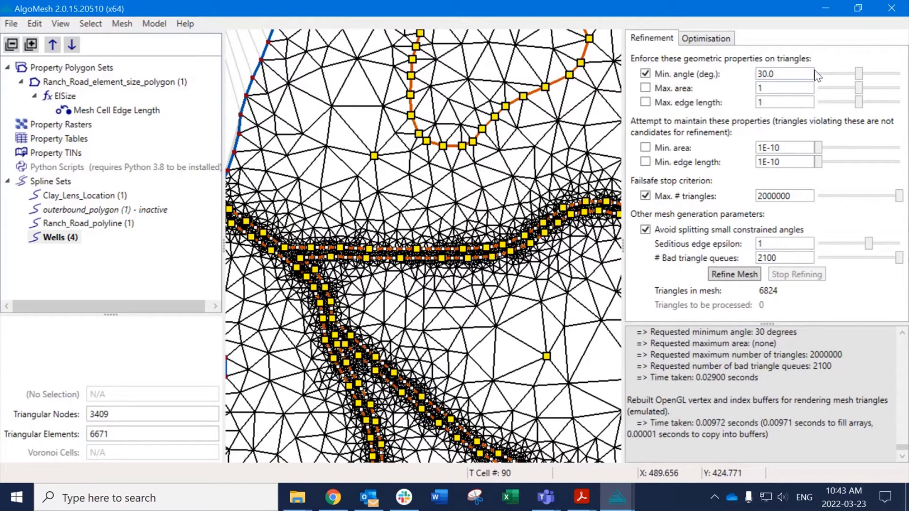
Lower the minimum triangle angle to about 12.07 degrees, refine the mesh and inspect the triangles near the river.
left_click_drag(860, 72, 836, 74)
left_click(734, 272)
scroll(530, 298, "down", 1)
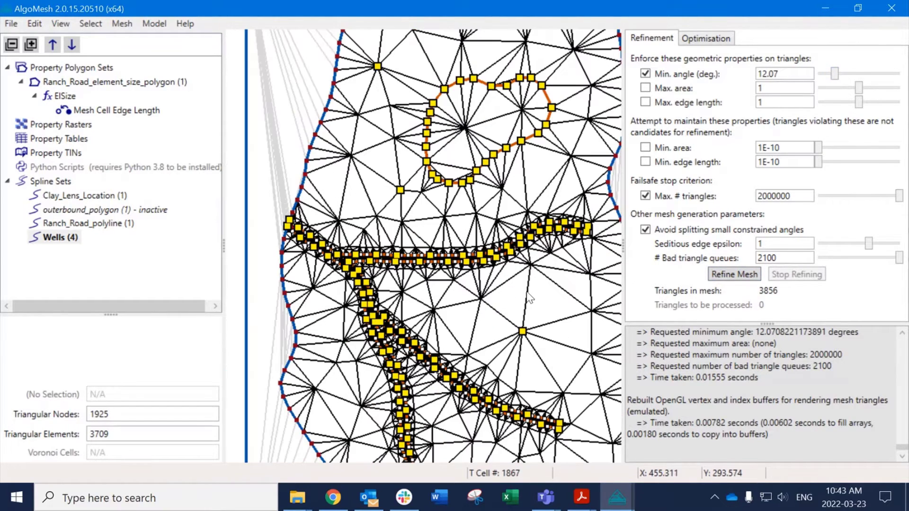
scroll(530, 299, "up", 4)
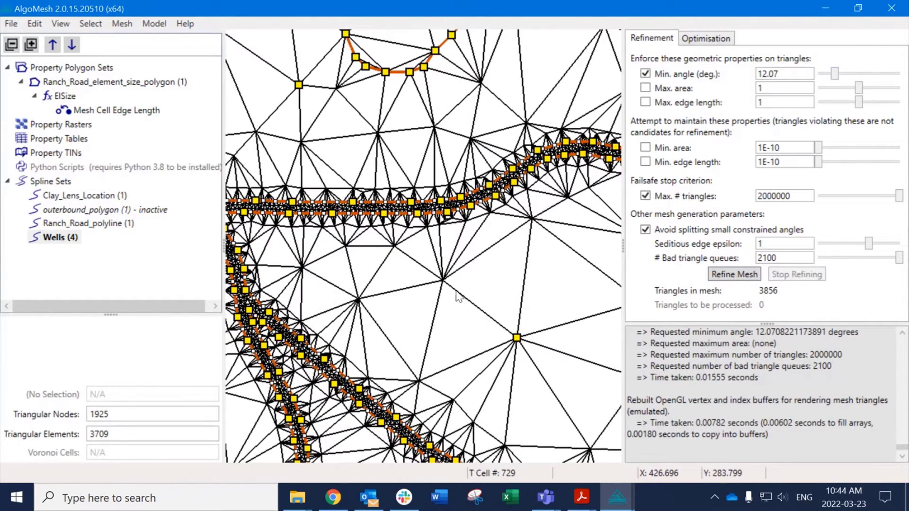
scroll(458, 296, "up", 4)
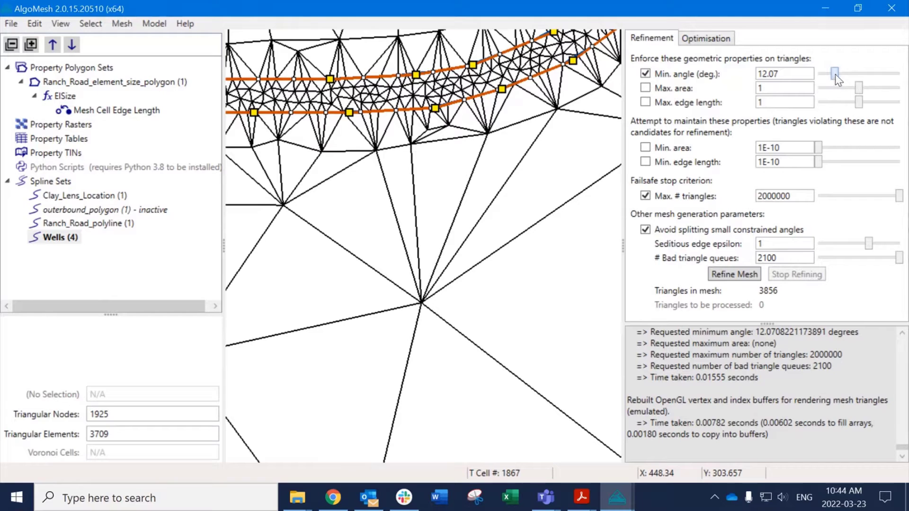
Raise the minimum triangle angle to about 31.18 degrees and refine the mesh.
left_click_drag(836, 74, 862, 70)
left_click(720, 272)
scroll(459, 210, "down", 2)
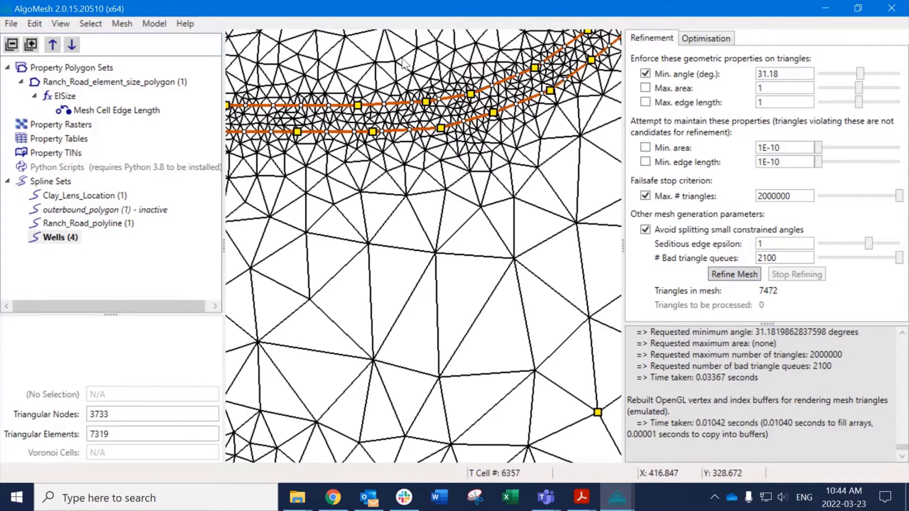
middle_click_drag(428, 135, 466, 227)
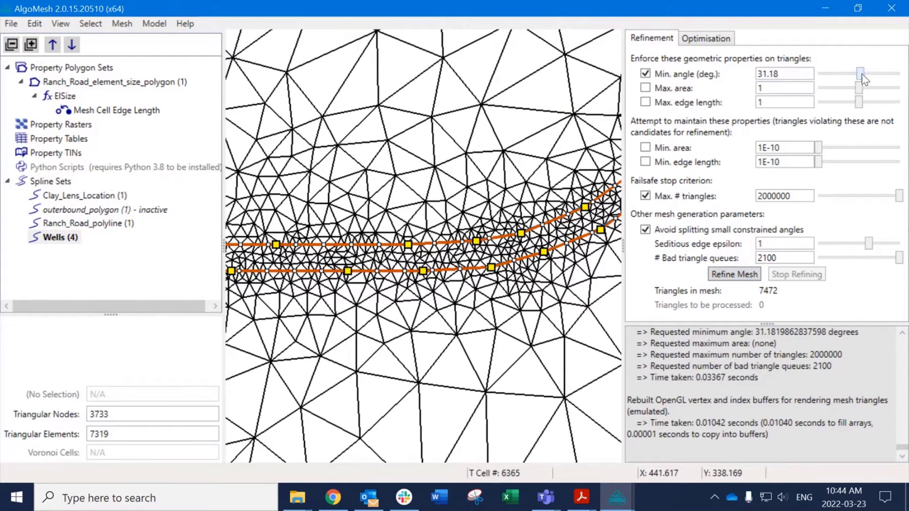
Increase the minimum triangle angle to about 34.02 degrees and refine the mesh again.
left_click_drag(861, 74, 868, 74)
left_click(734, 275)
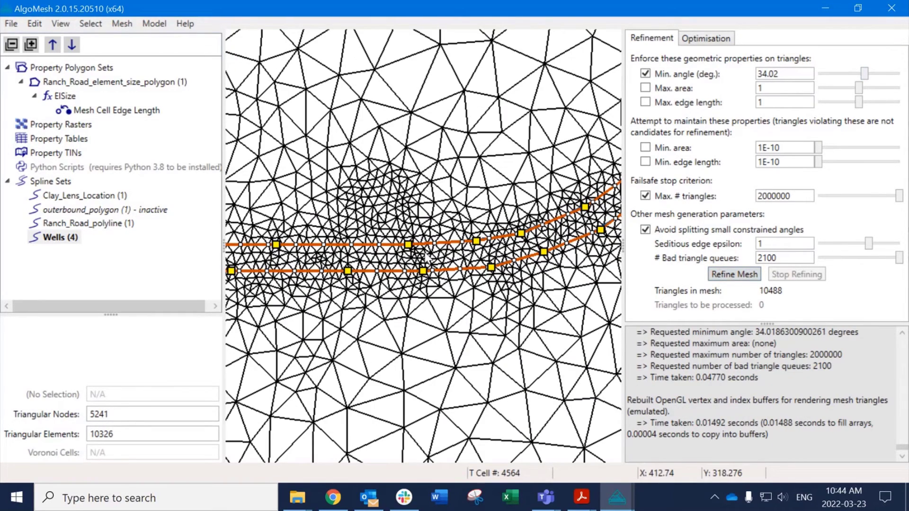
Examine the triangle density along the river branches, especially the lower diagonal branch, for over-refined clusters.
scroll(419, 248, "down", 2)
scroll(419, 247, "down", 3)
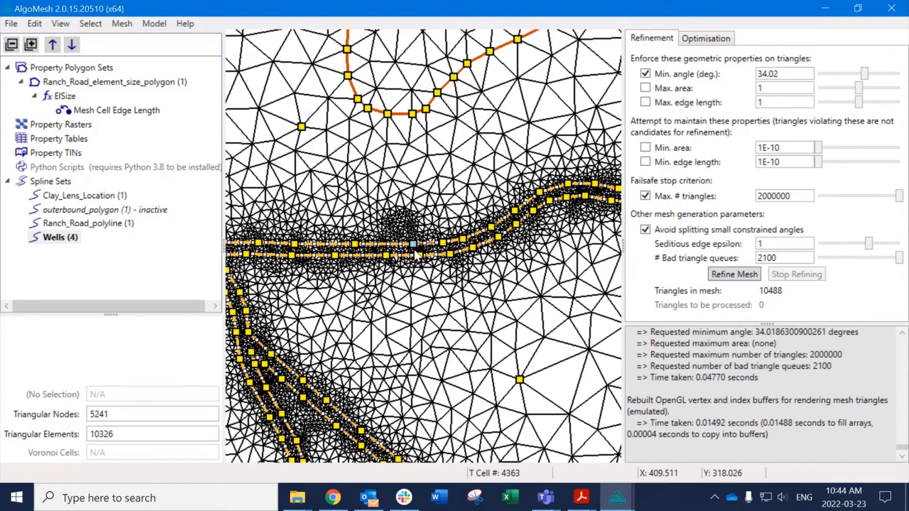
scroll(462, 280, "up", 2)
scroll(462, 280, "up", 4)
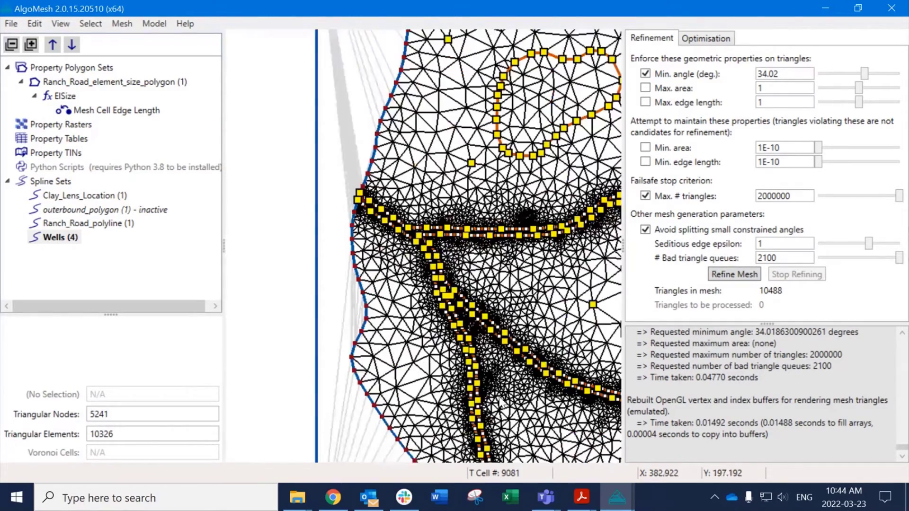
middle_click_drag(487, 242, 332, 265)
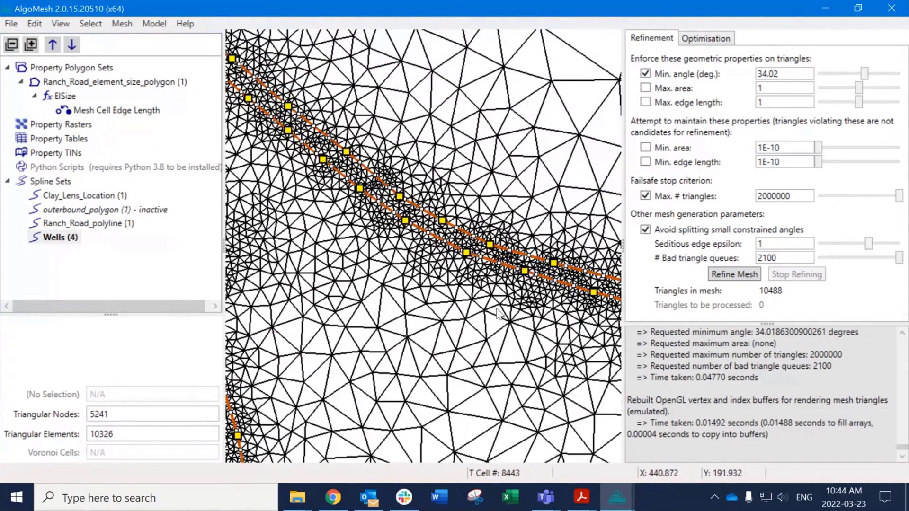
middle_click_drag(511, 303, 397, 252)
scroll(404, 228, "up", 2)
middle_click_drag(395, 151, 429, 228)
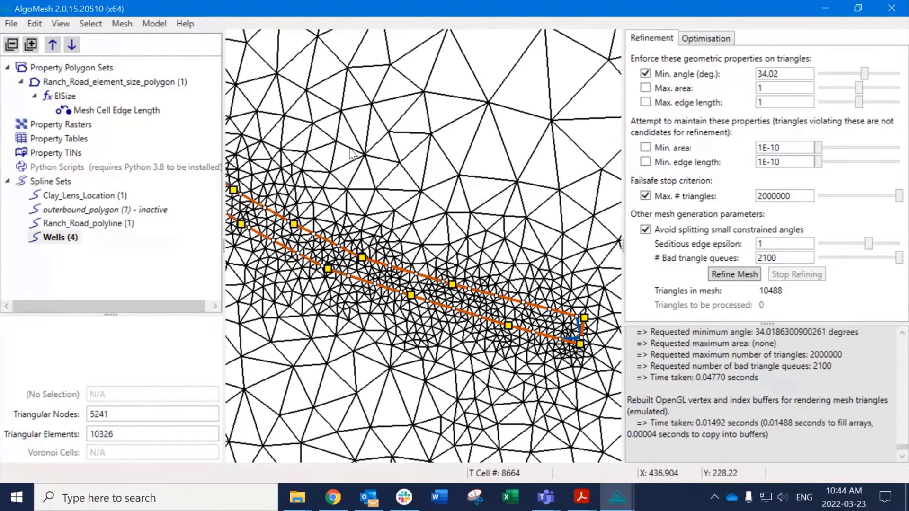
middle_click_drag(353, 147, 481, 190)
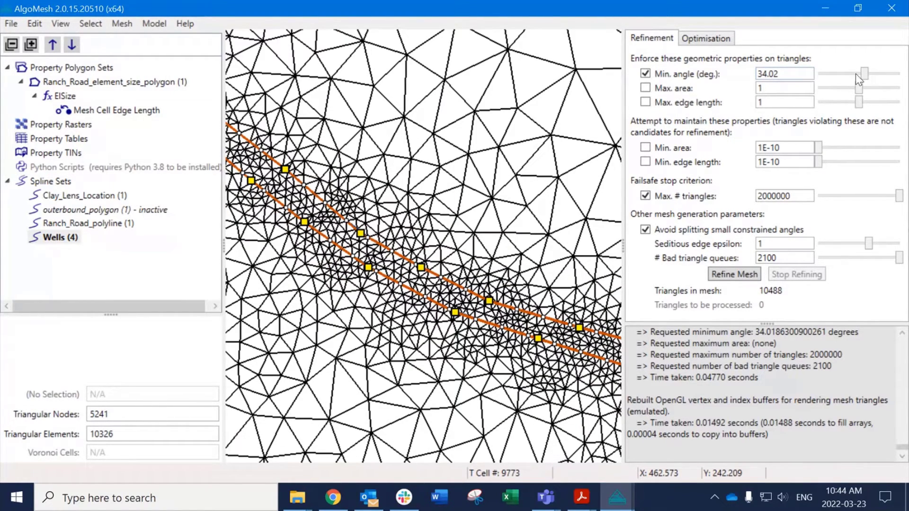
Try refining the mesh with a minimum triangle angle of about 40.04 degrees, and stop the refinement partway.
left_click_drag(862, 72, 867, 73)
key("Right")
key("Right")
key("Right")
key("Right")
key("Right")
key("Right")
key("Right")
key("Right")
key("Right")
key("Right")
key("Right")
key("Right")
key("Right")
key("Right")
key("Right")
left_click(721, 275)
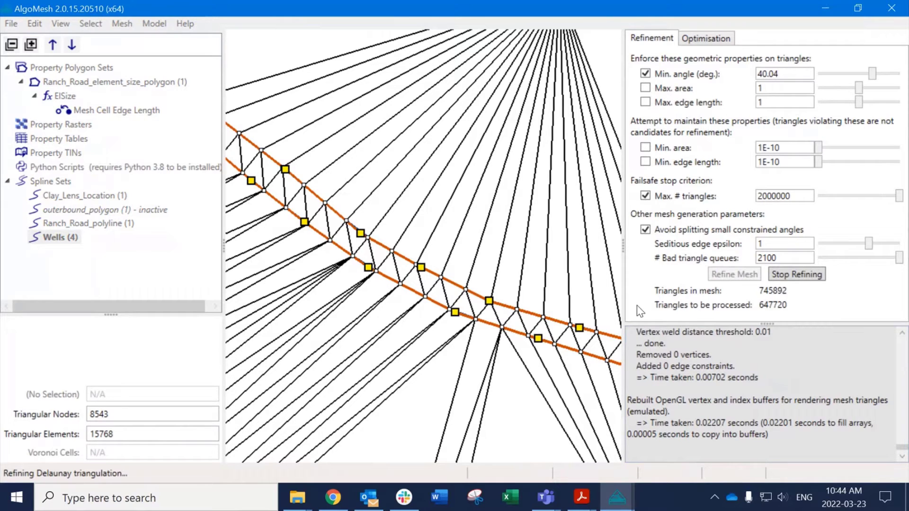
left_click_drag(767, 325, 778, 317)
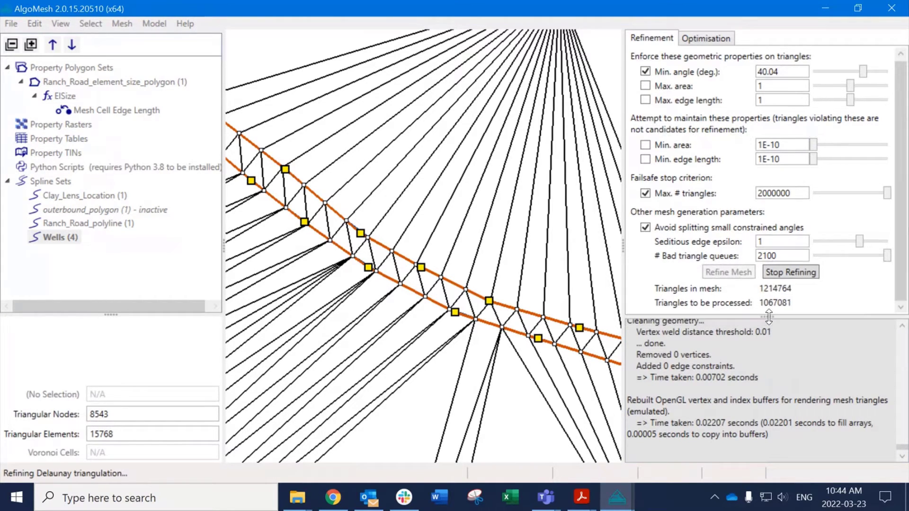
left_click(782, 274)
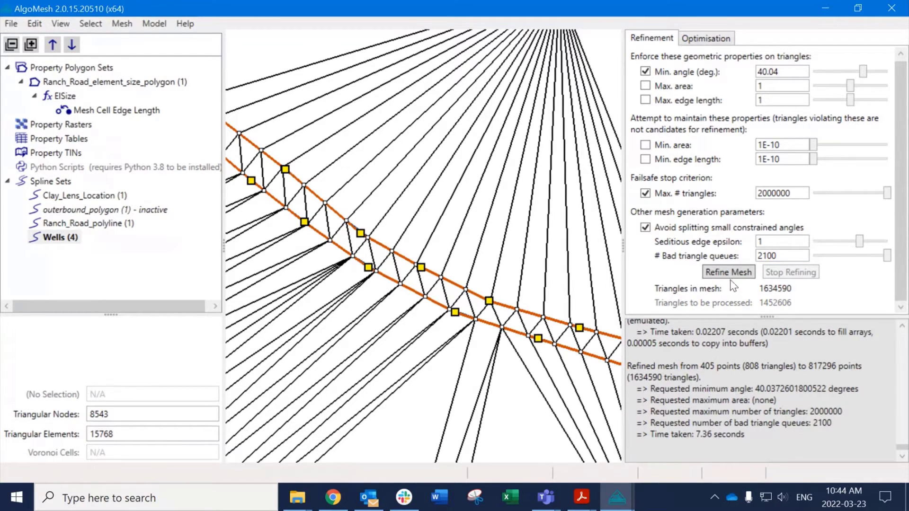
Examine the stopped 40.04-degree mesh over the whole model, around the wells and along the river branches, for where refinement concentrated.
left_click(438, 304)
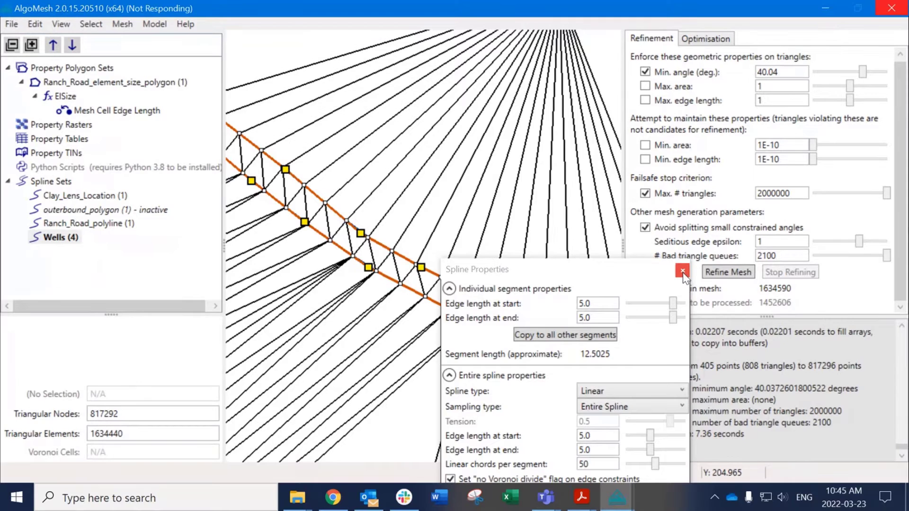
left_click(664, 212)
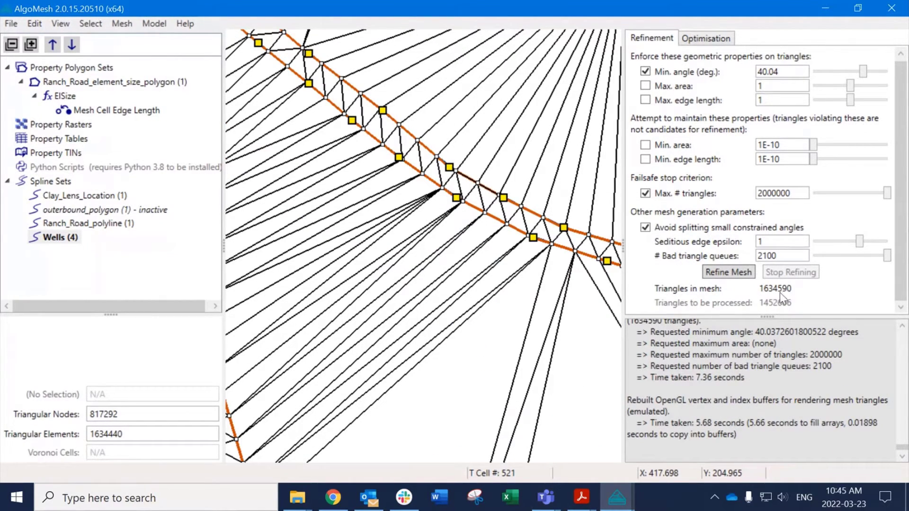
scroll(452, 255, "down", 10)
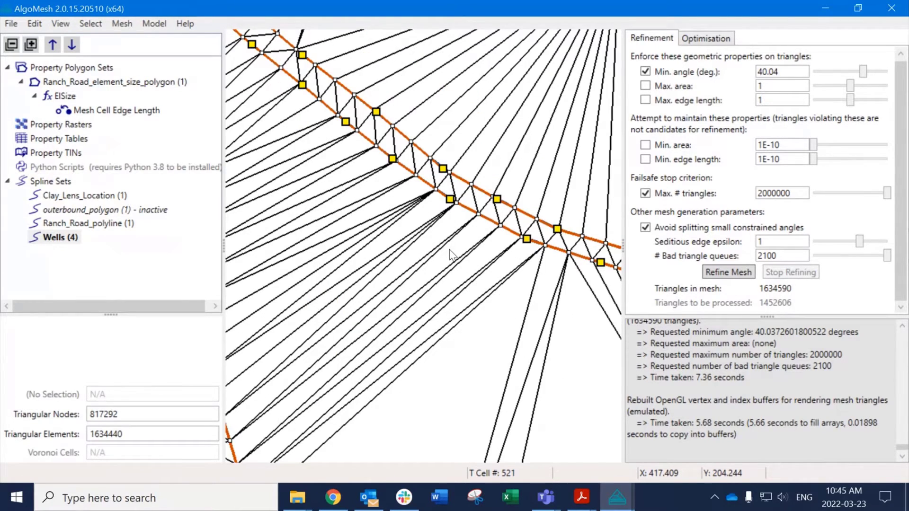
left_click_drag(519, 258, 564, 51)
left_click_drag(457, 215, 436, 231)
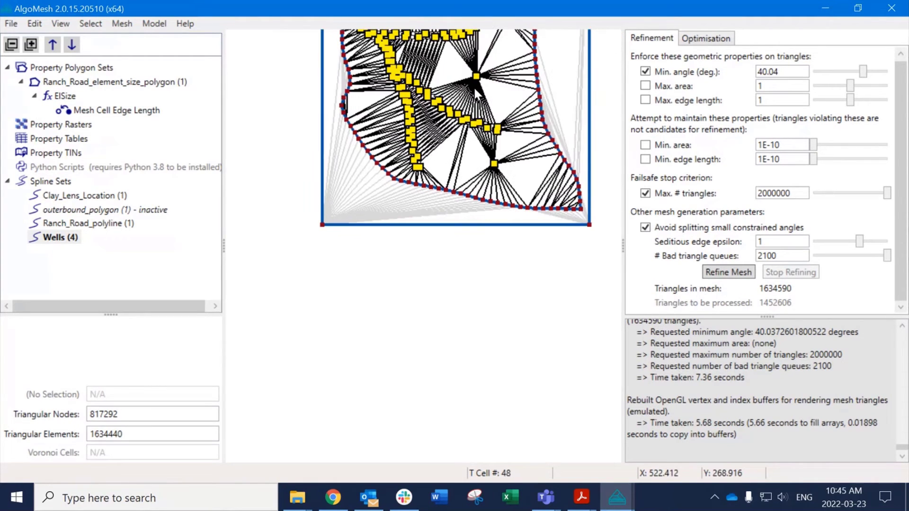
left_click_drag(449, 102, 437, 287)
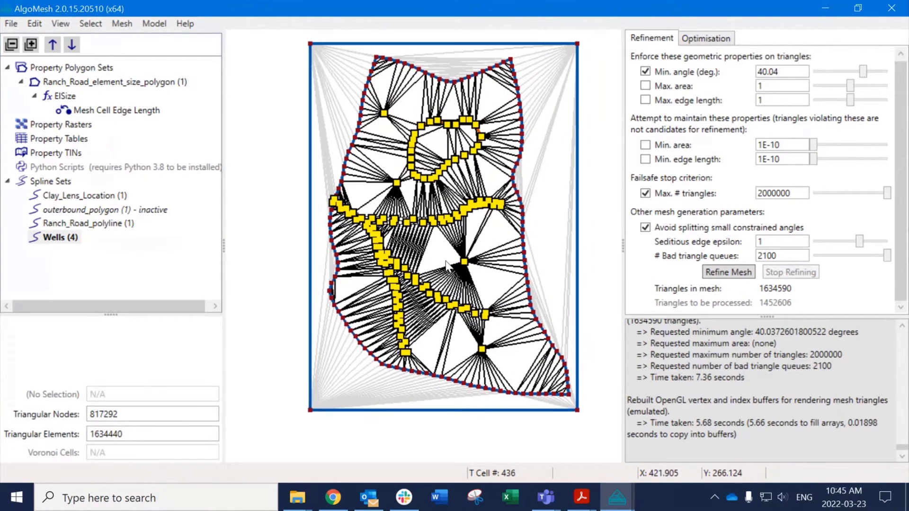
scroll(462, 273, "up", 2)
scroll(466, 284, "up", 2)
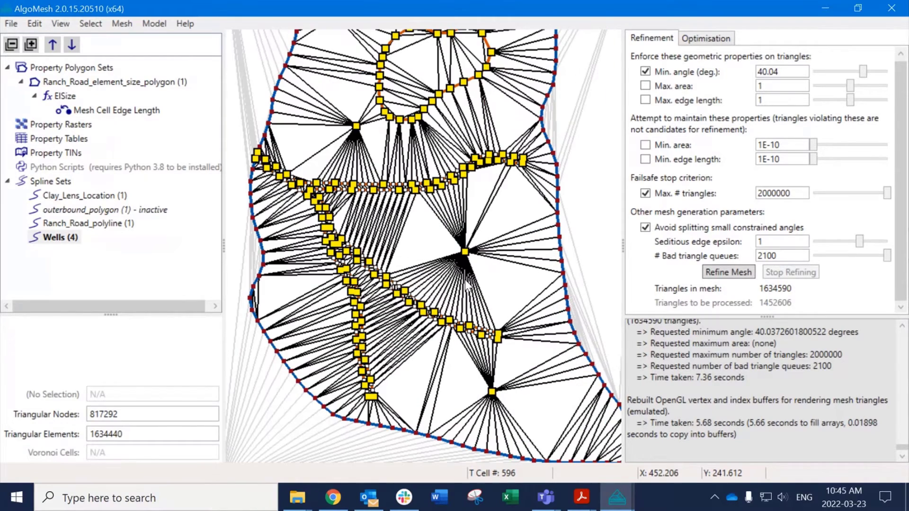
scroll(466, 284, "up", 6)
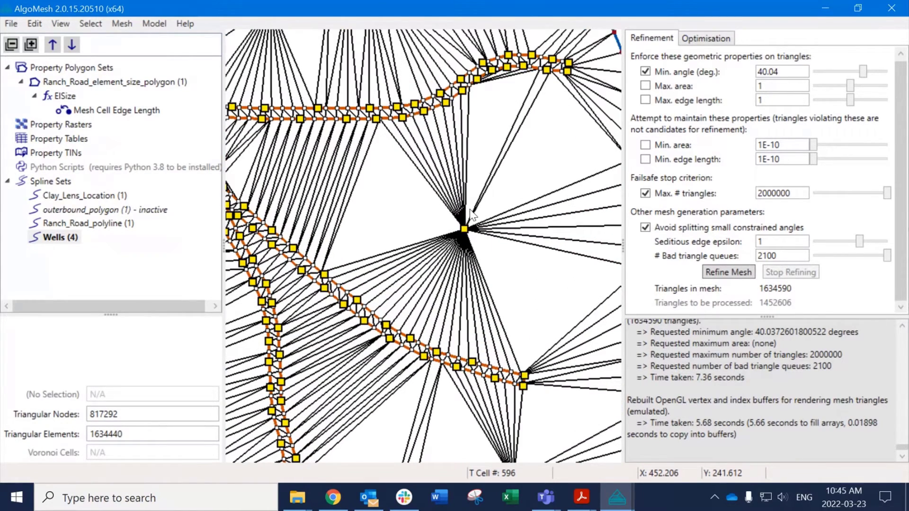
scroll(466, 196, "up", 4)
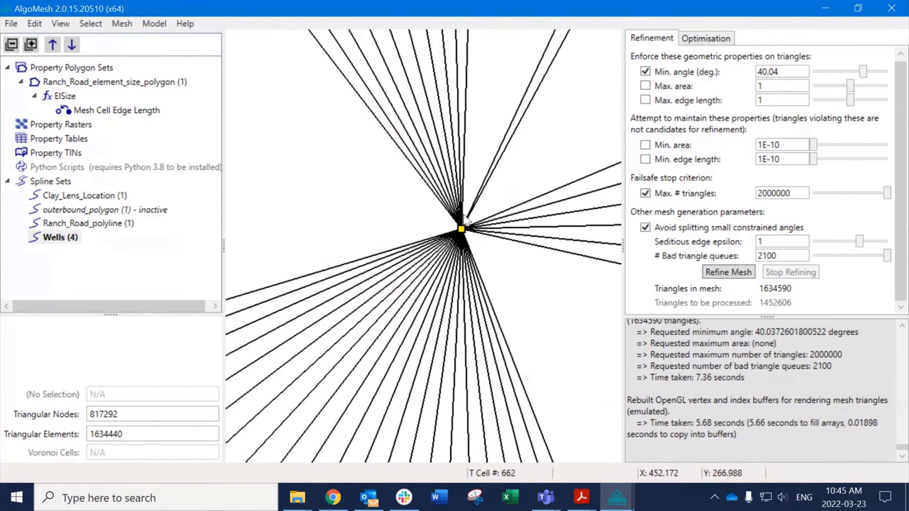
scroll(464, 232, "down", 8)
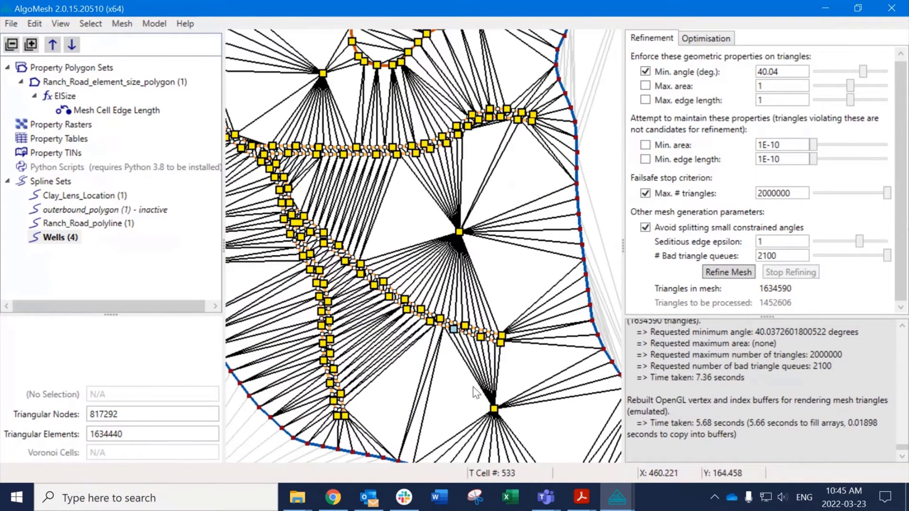
left_click_drag(463, 330, 465, 323)
left_click_drag(419, 130, 417, 204)
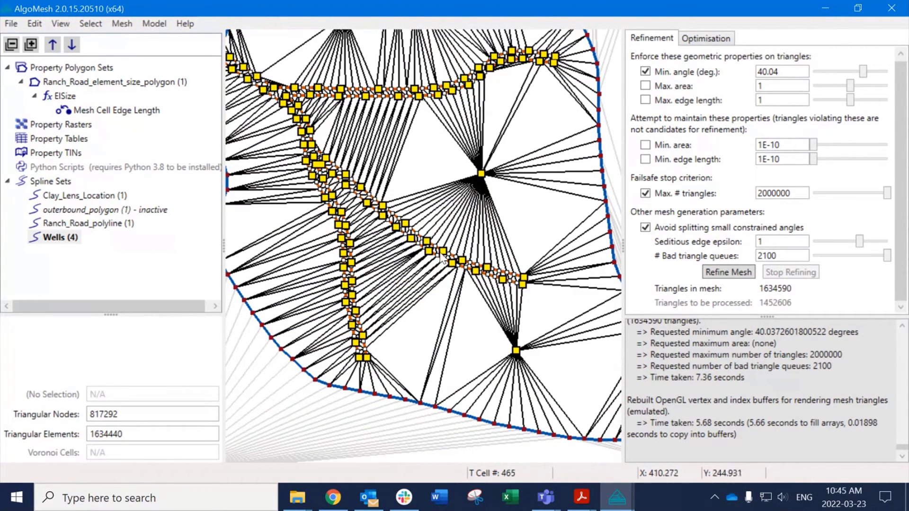
Inspect the dense triangle cluster where the river's upstream end meets the outer boundary, down to its smallest triangles.
left_click_drag(442, 256, 441, 260)
left_click_drag(448, 100, 489, 124)
scroll(321, 273, "up", 5)
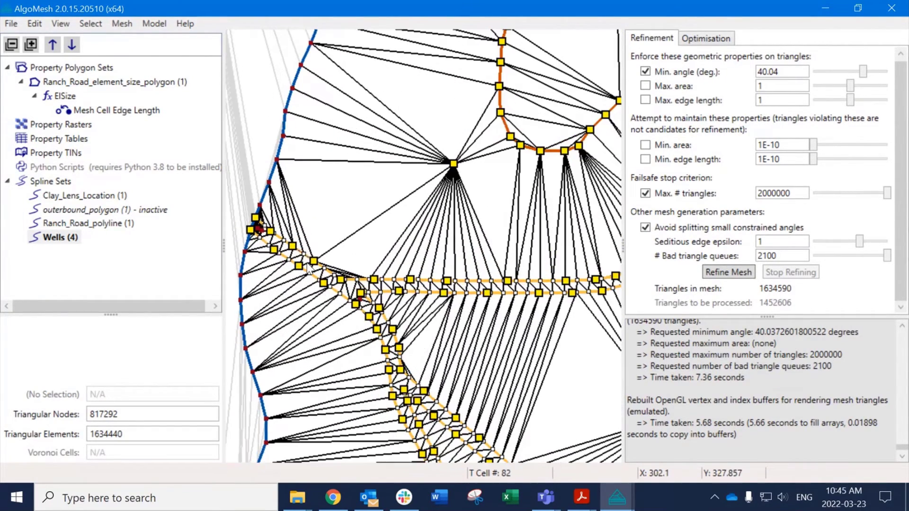
scroll(321, 273, "up", 3)
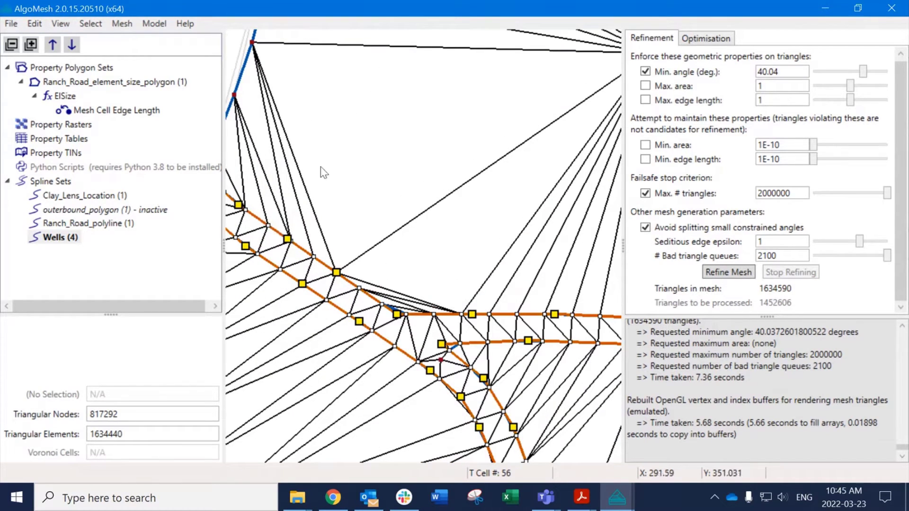
left_click_drag(321, 167, 491, 197)
scroll(369, 237, "up", 5)
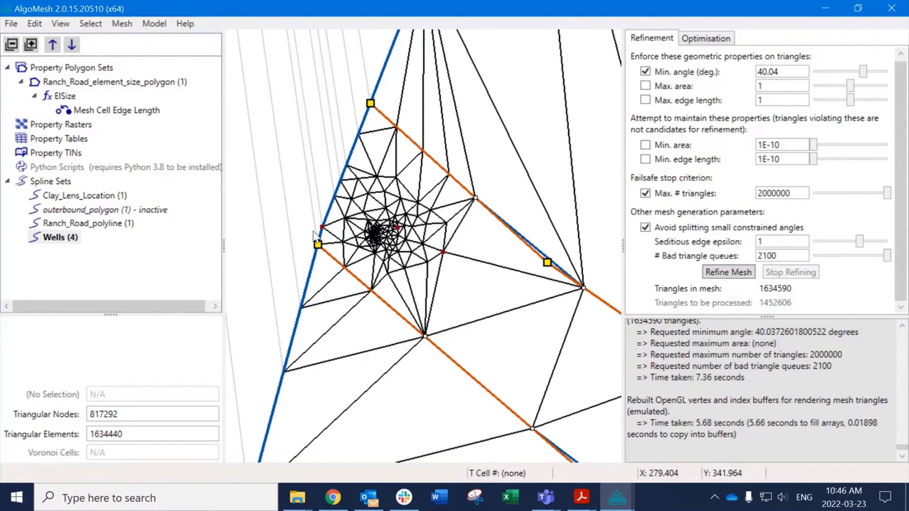
scroll(377, 232, "up", 6)
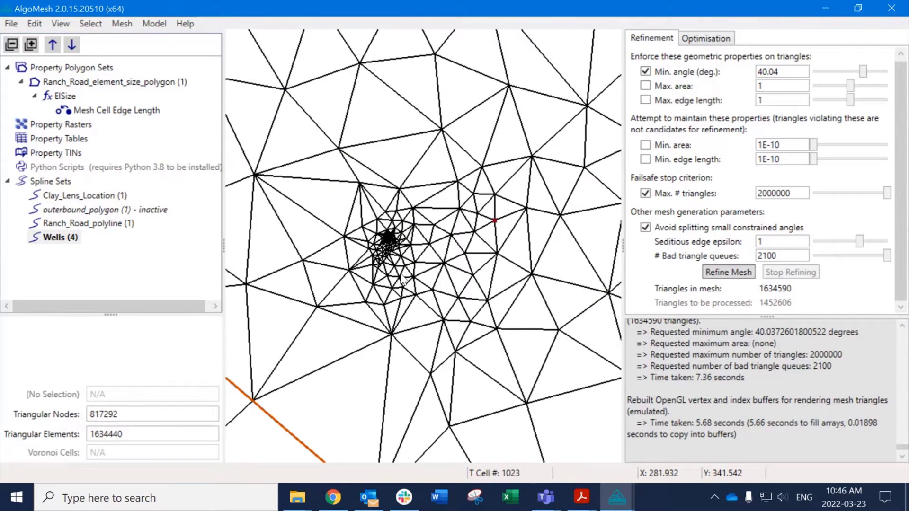
scroll(403, 283, "up", 5)
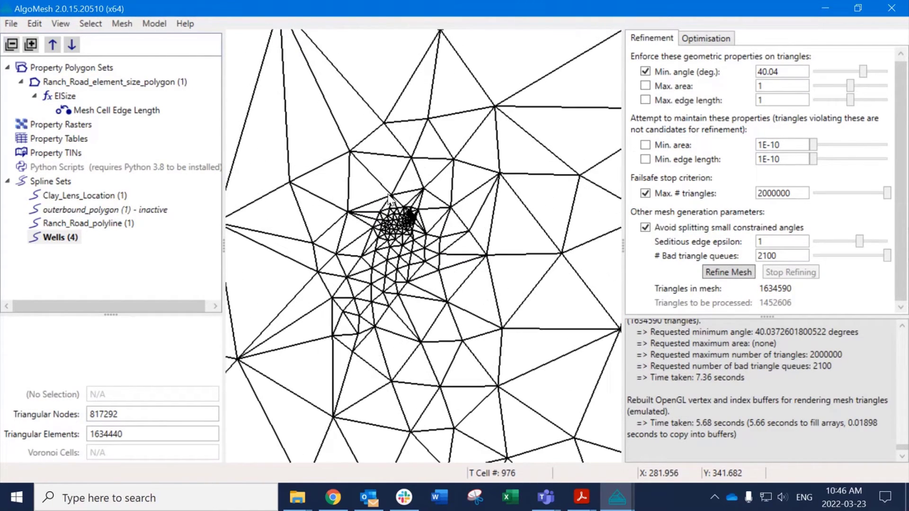
scroll(389, 198, "up", 2)
scroll(423, 222, "up", 3)
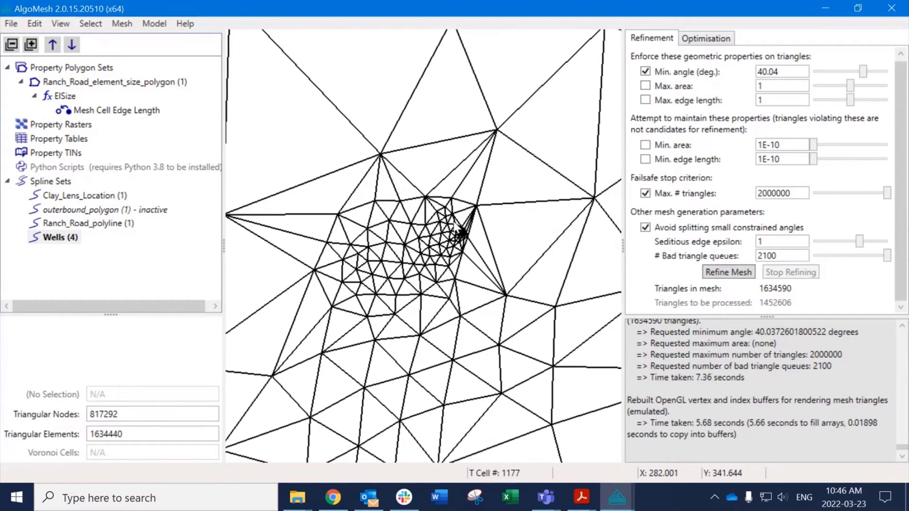
scroll(460, 233, "up", 3)
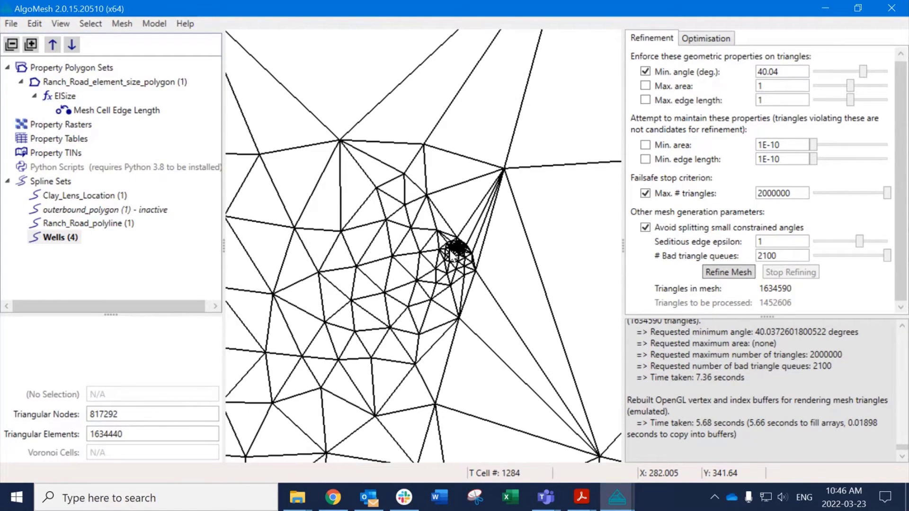
scroll(453, 258, "up", 4)
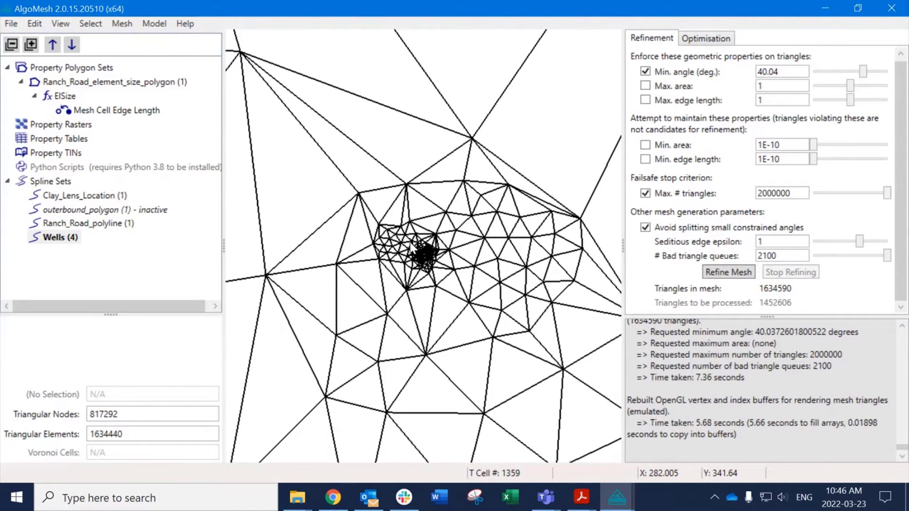
scroll(412, 248, "up", 5)
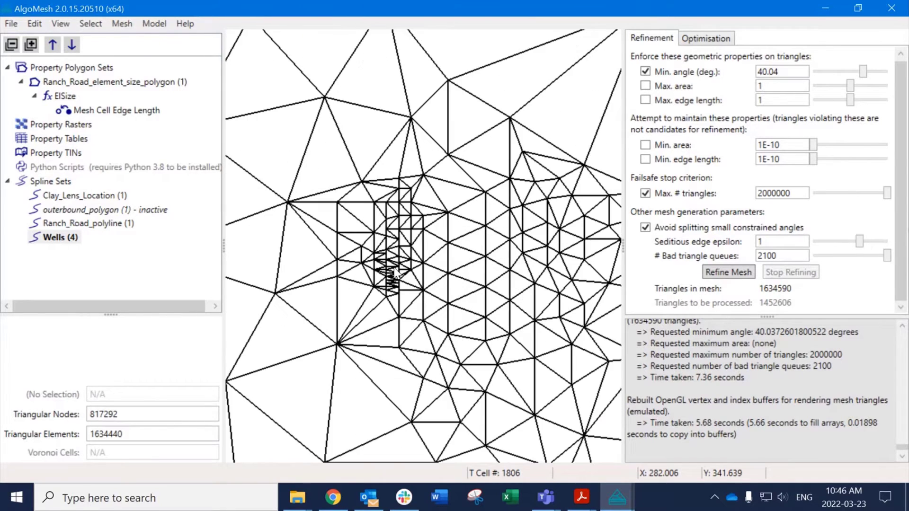
scroll(403, 279, "down", 4)
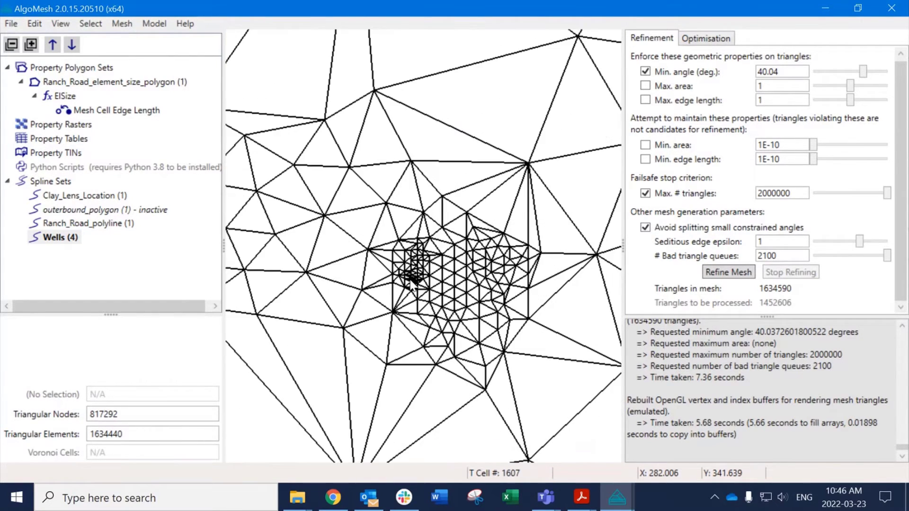
scroll(412, 282, "down", 4)
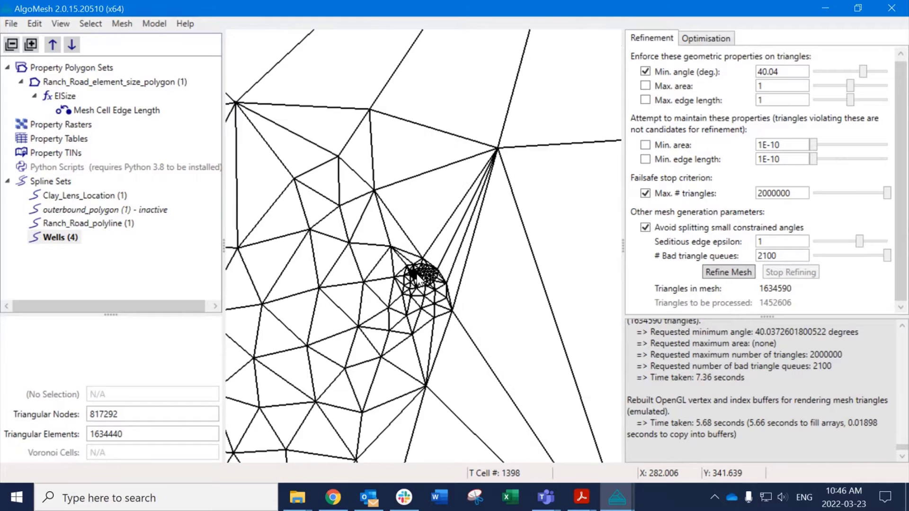
scroll(415, 274, "up", 3)
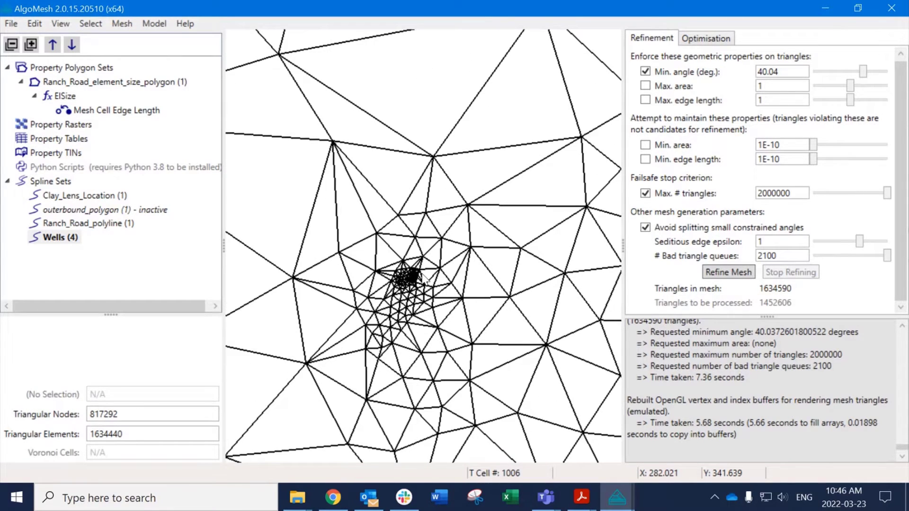
scroll(423, 277, "up", 1)
scroll(423, 277, "down", 3)
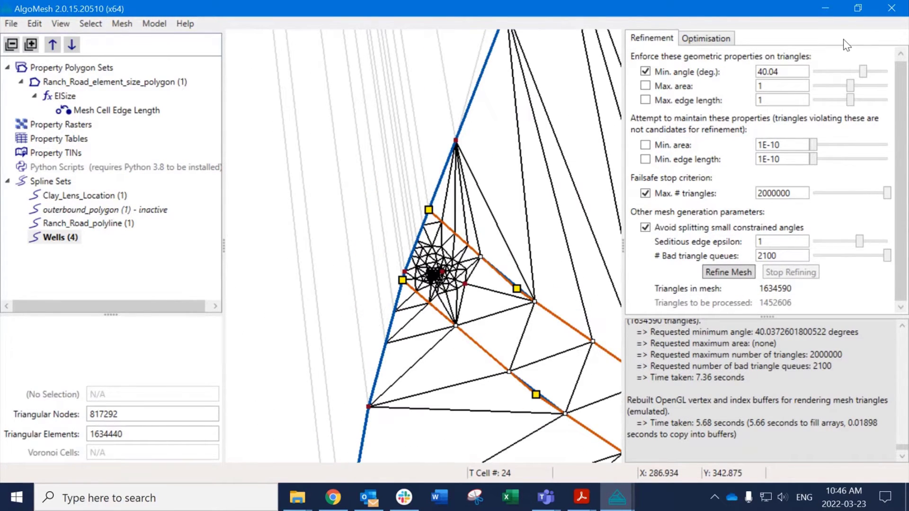
Reduce the minimum triangle angle to about 30.61 degrees and refine the mesh again.
scroll(857, 73, "up", 1)
left_click_drag(855, 71, 851, 73)
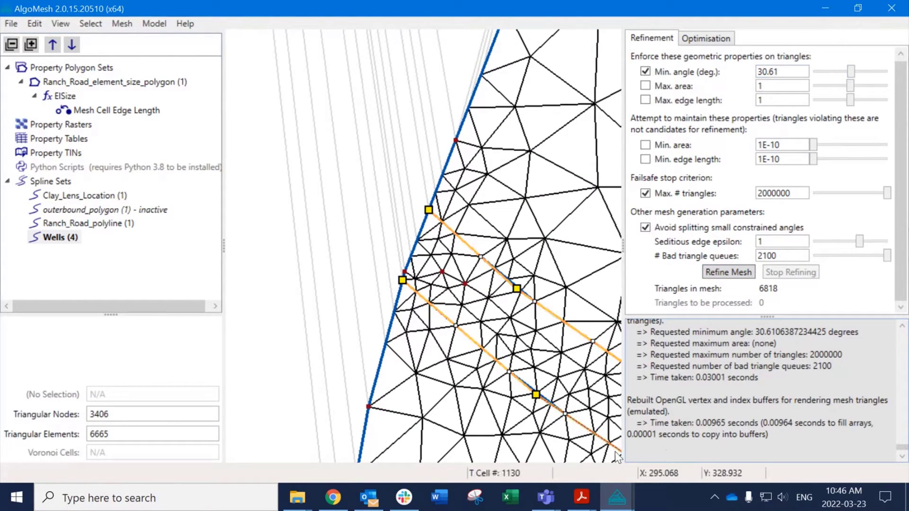
scroll(592, 240, "down", 4)
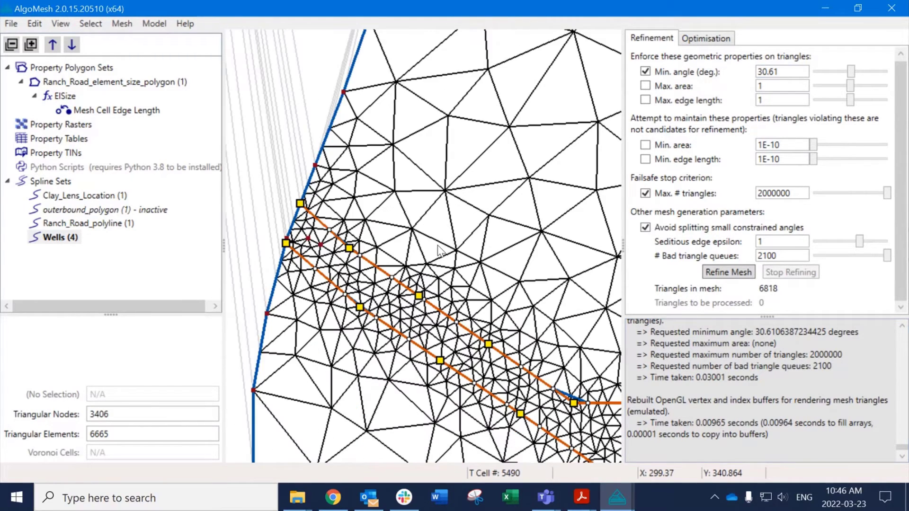
middle_click_drag(518, 300, 432, 221)
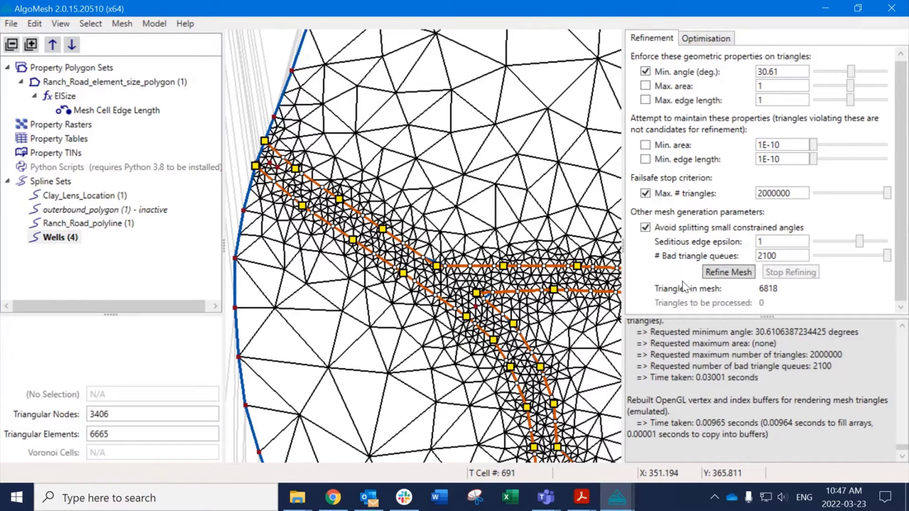
Compare the logged triangle counts before and after refinement for the 40.04-degree and 30.61-degree runs.
left_click_drag(760, 316, 770, 205)
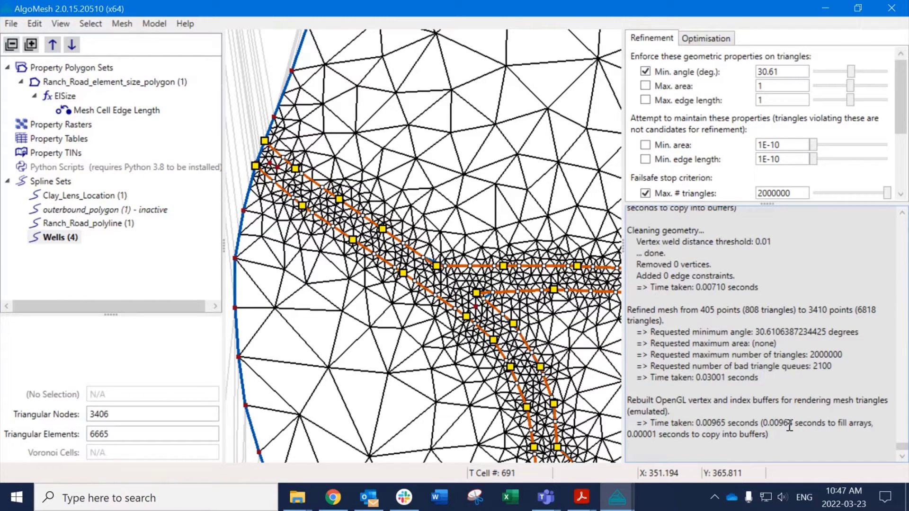
left_click_drag(766, 204, 762, 280)
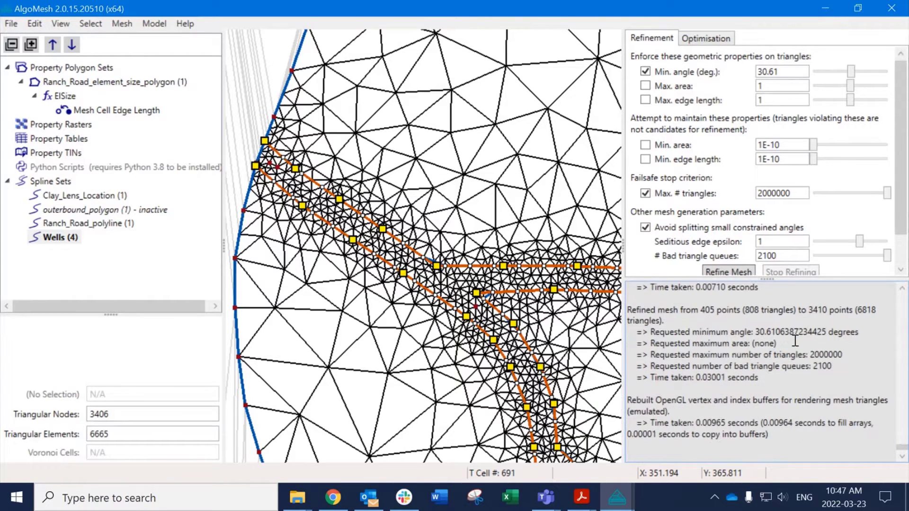
scroll(714, 322, "up", 7)
scroll(753, 349, "up", 7)
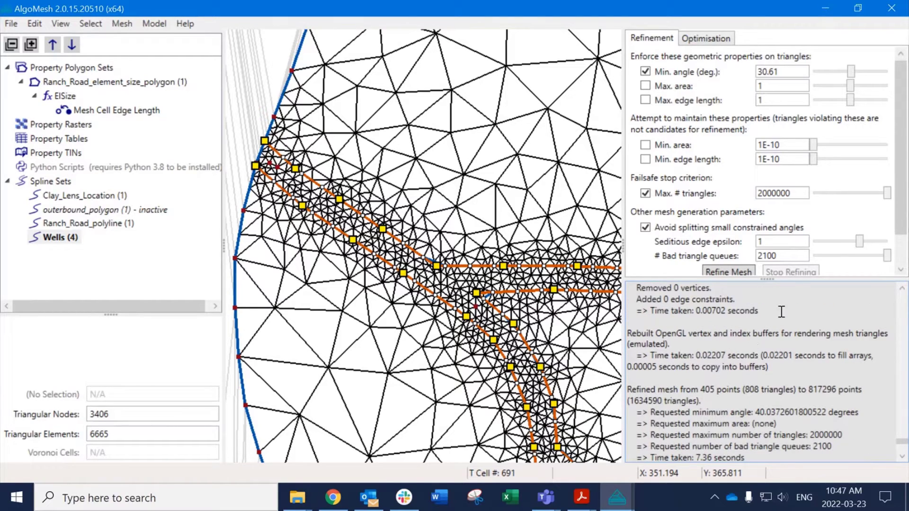
left_click_drag(772, 280, 771, 301)
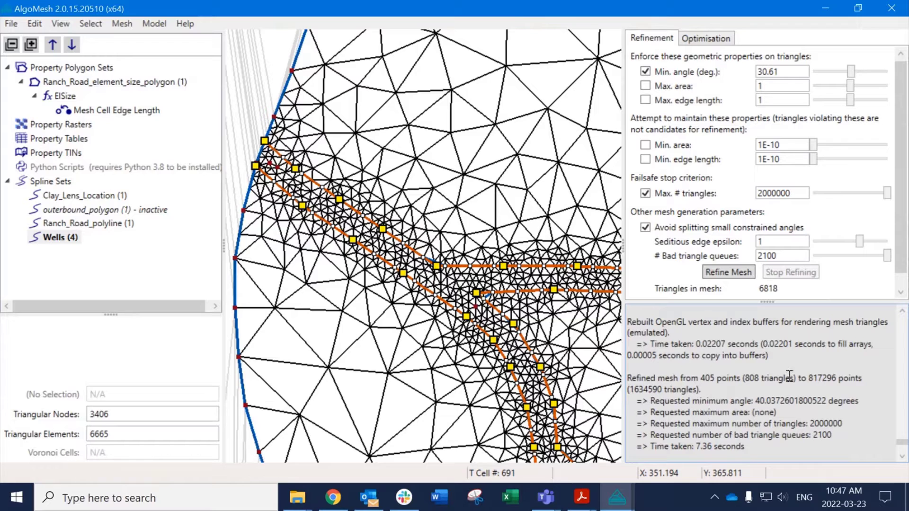
scroll(748, 360, "down", 1)
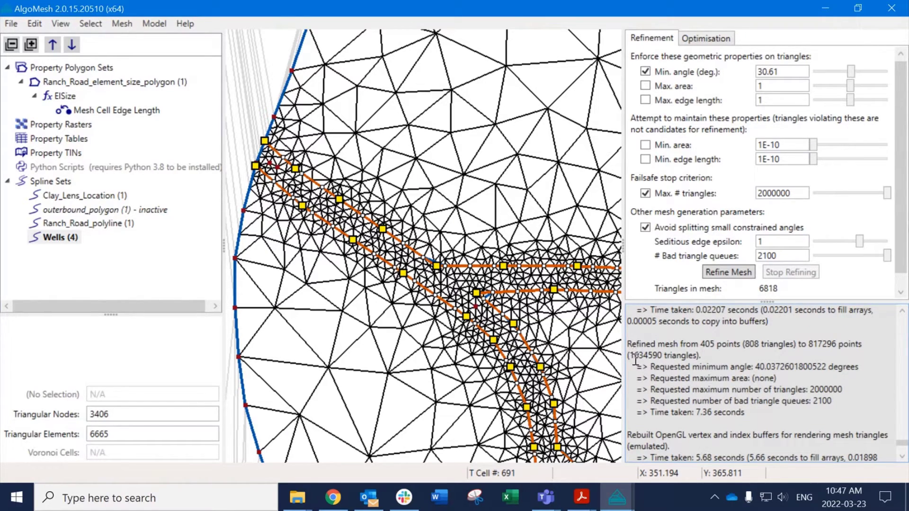
left_click_drag(629, 355, 697, 352)
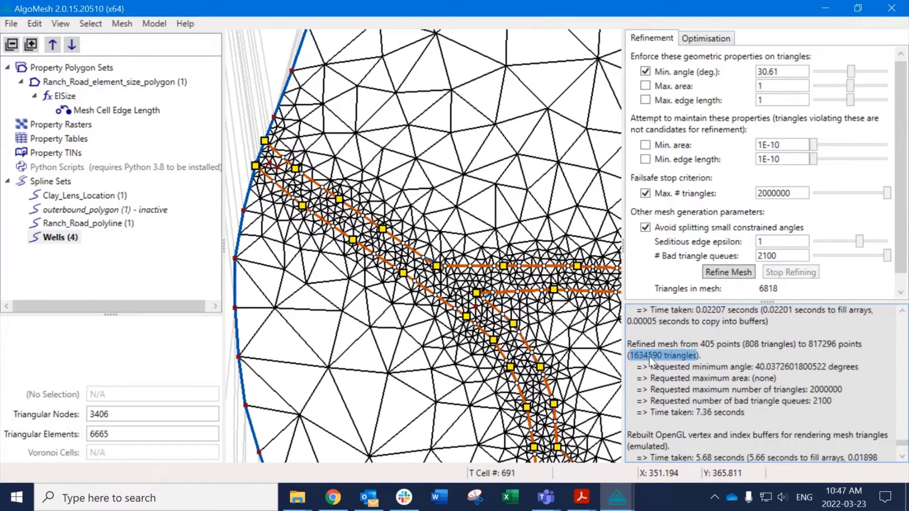
scroll(734, 353, "down", 5)
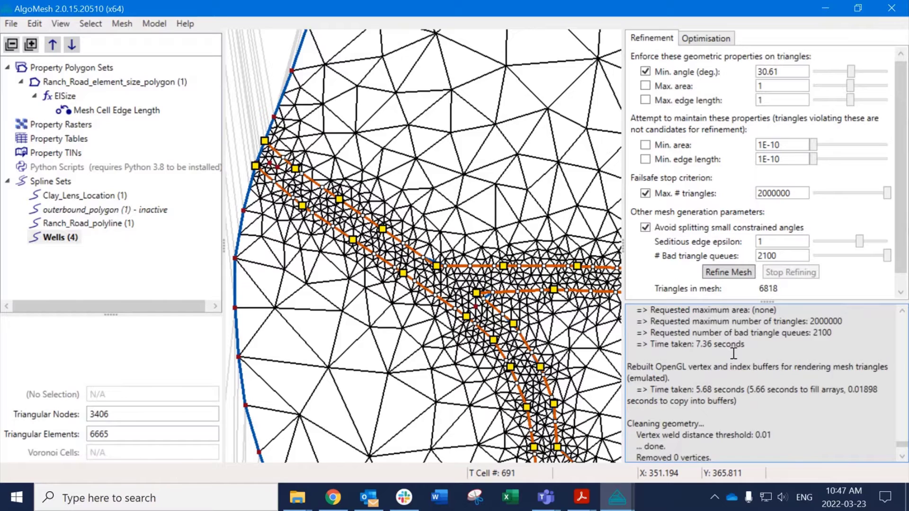
scroll(733, 354, "down", 3)
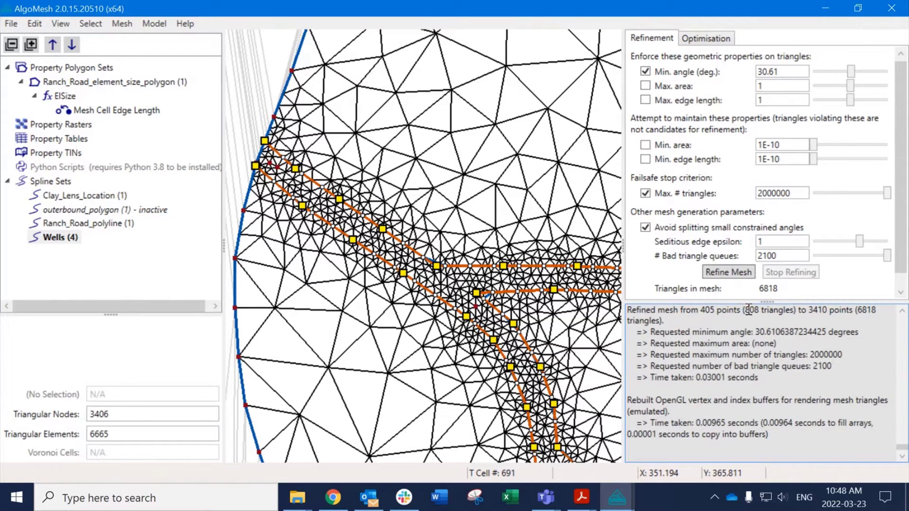
left_click_drag(745, 310, 794, 310)
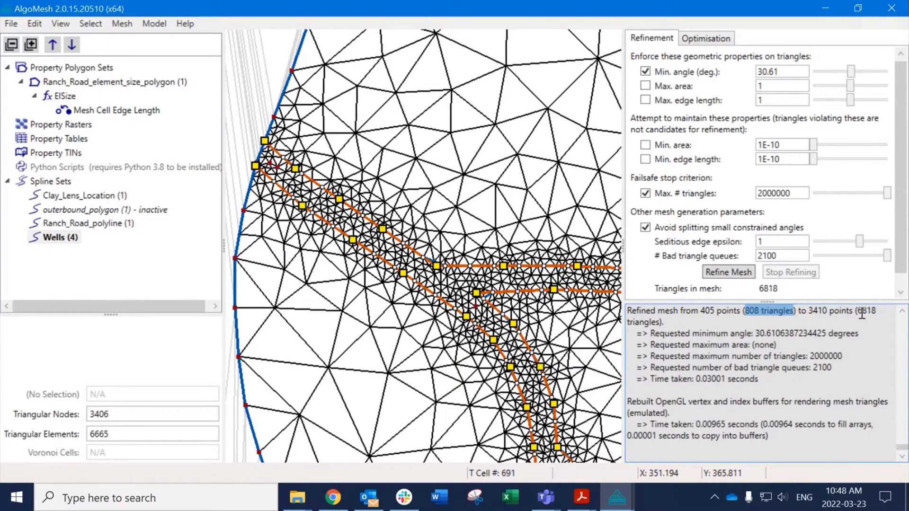
Check the triangle count logged after the 30.61-degree refinement and enlarge the refinement settings area to show all its options.
left_click_drag(857, 311, 807, 334)
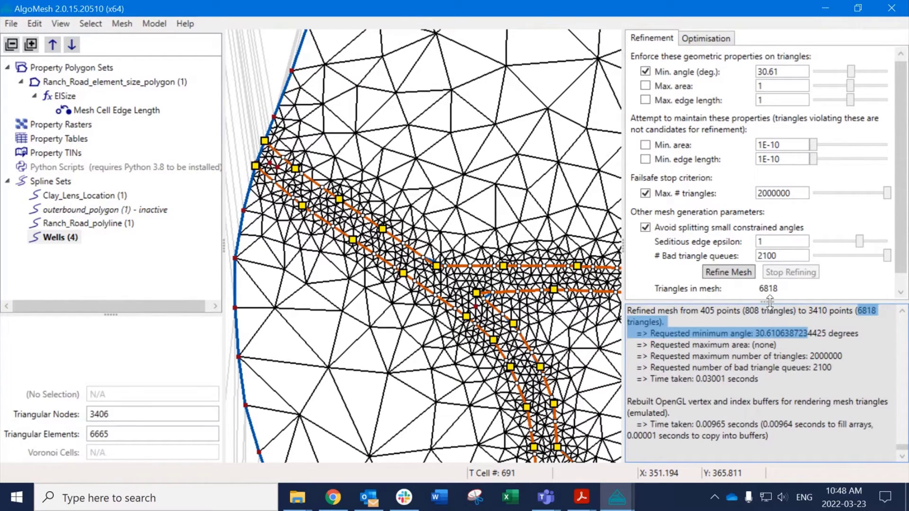
left_click_drag(768, 308, 765, 352)
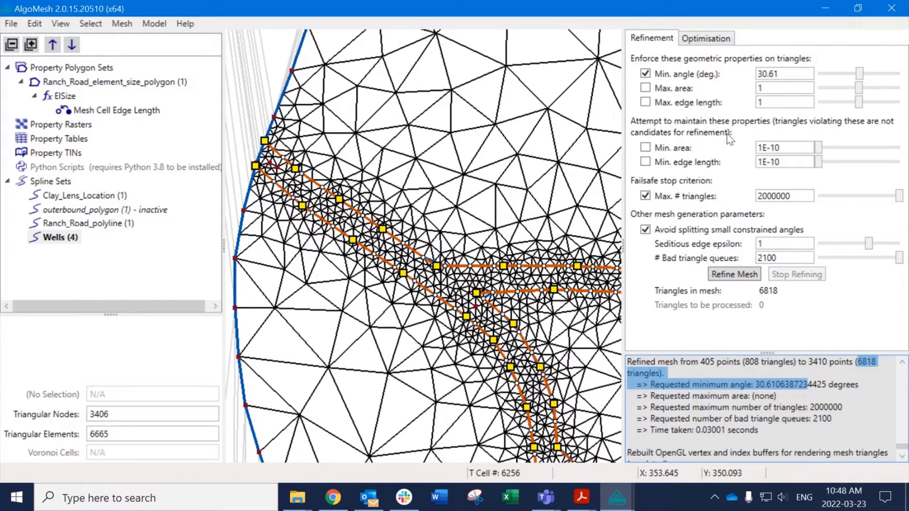
scroll(568, 182, "down", 5)
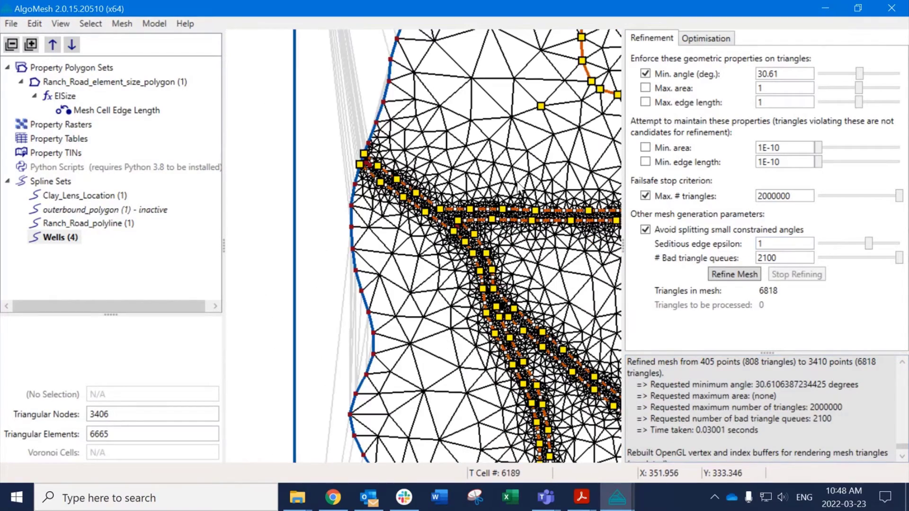
scroll(540, 255, "up", 4)
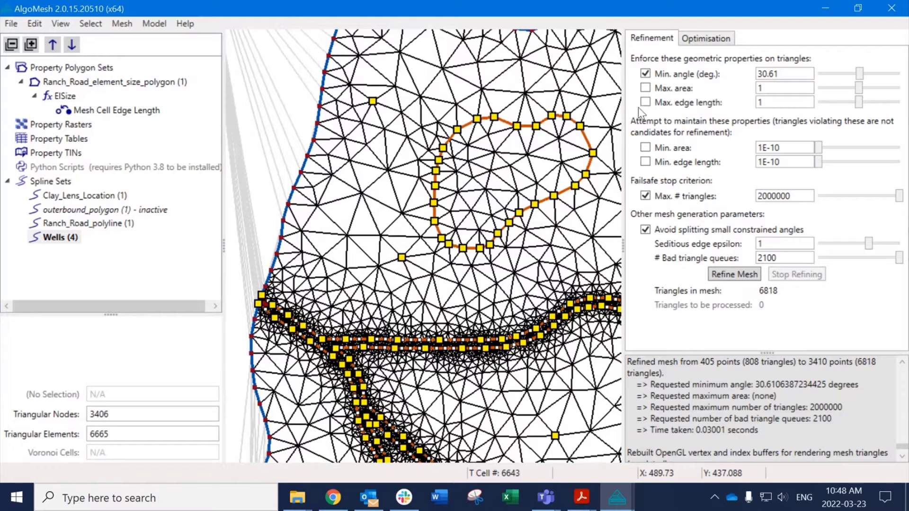
left_click(645, 88)
left_click(645, 102)
left_click(645, 88)
left_click(645, 102)
Enforce a maximum edge length of 15 in addition to the minimum angle and refine the mesh again.
middle_click_drag(514, 248, 471, 210)
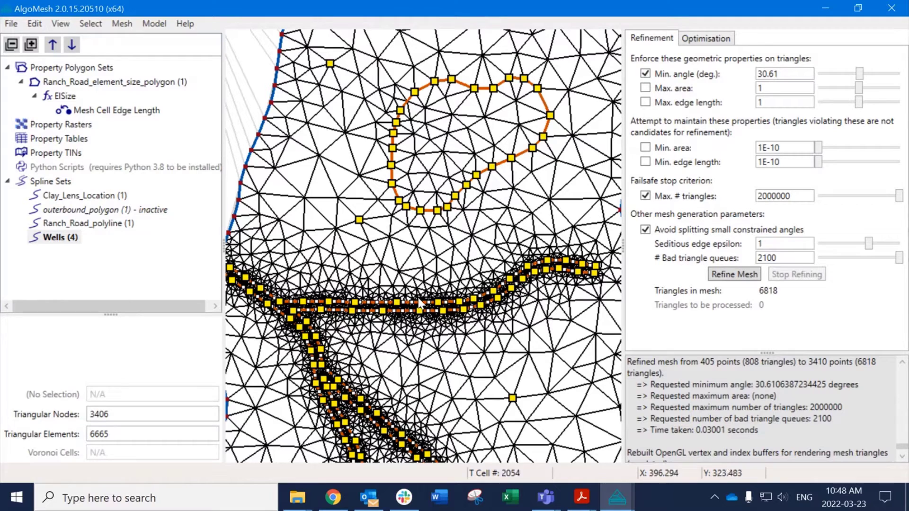
scroll(388, 305, "up", 10)
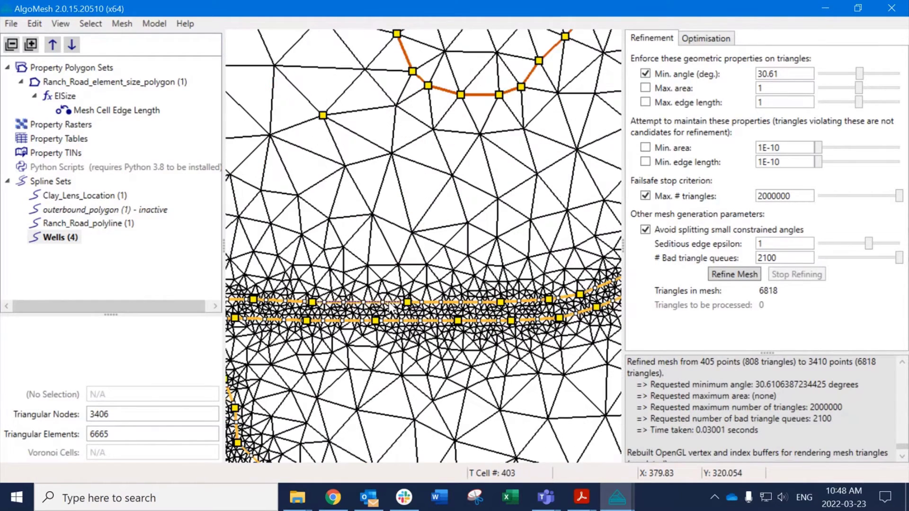
middle_click_drag(330, 303, 489, 268)
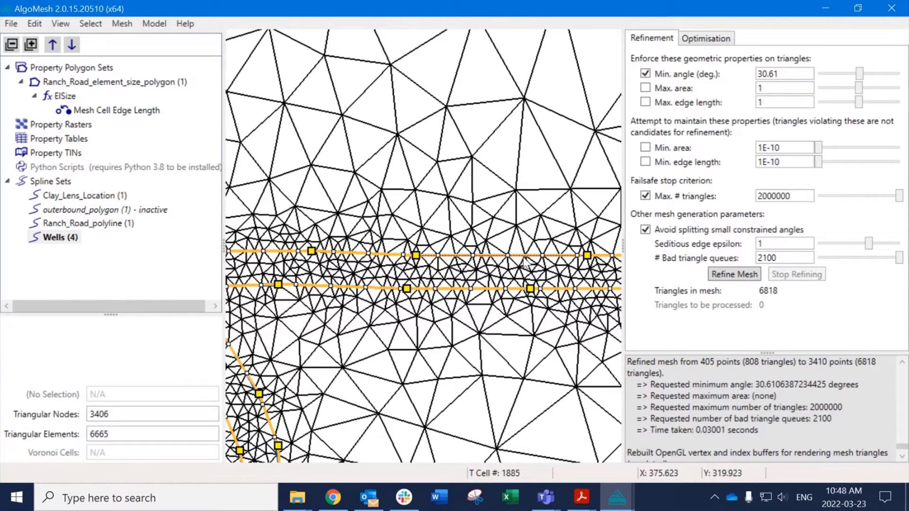
scroll(519, 268, "up", 2)
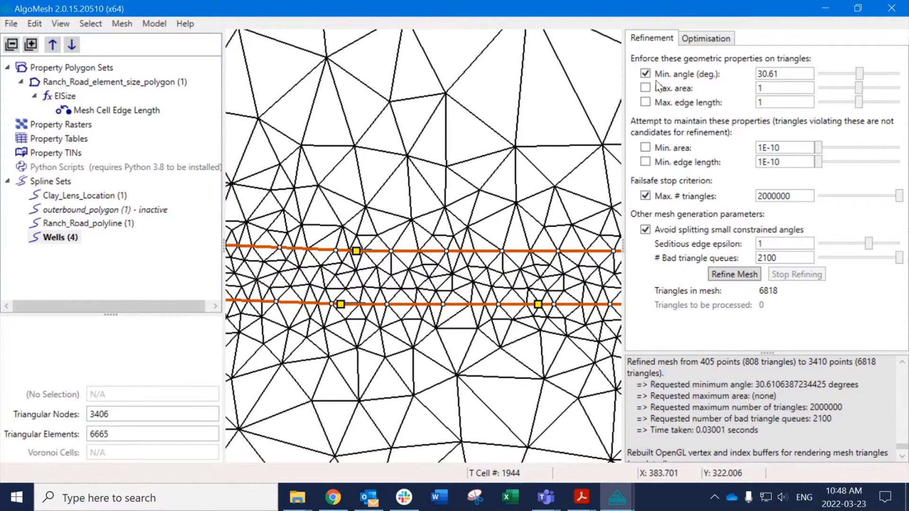
left_click(646, 102)
scroll(415, 193, "down", 4)
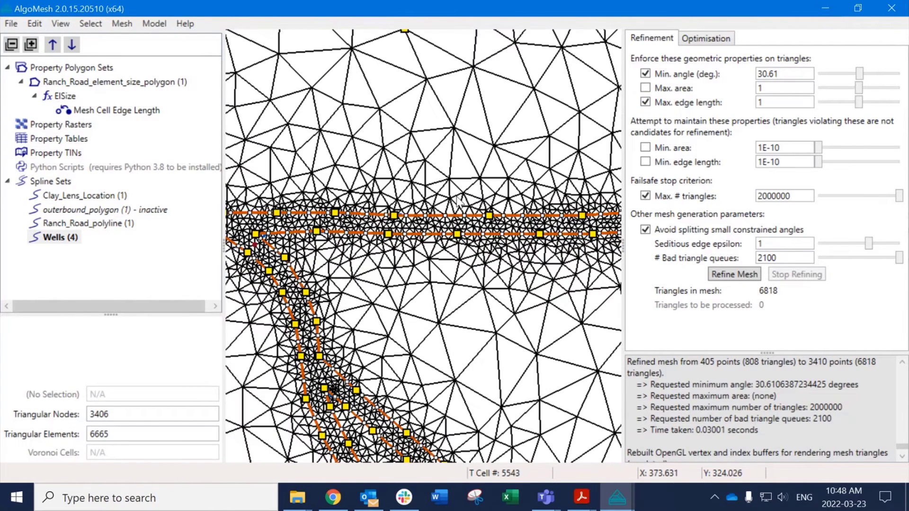
key("Tab")
type("15")
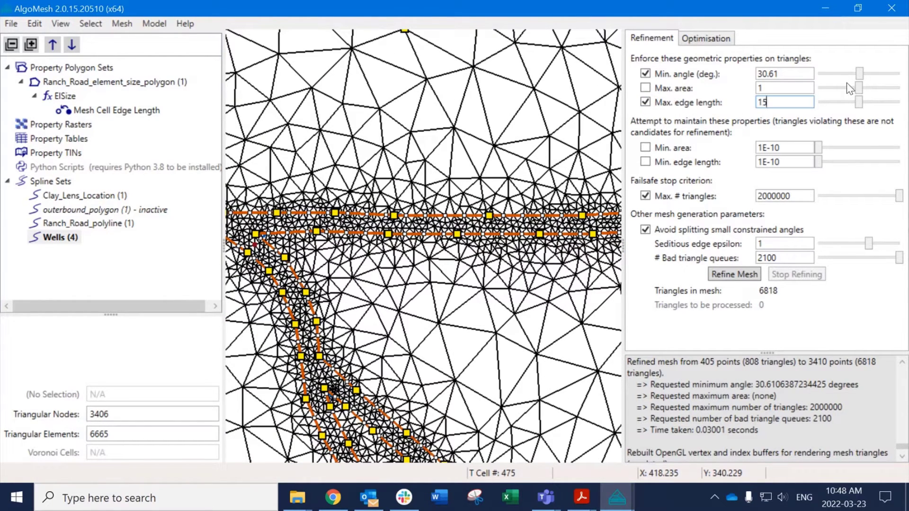
scroll(388, 240, "down", 4)
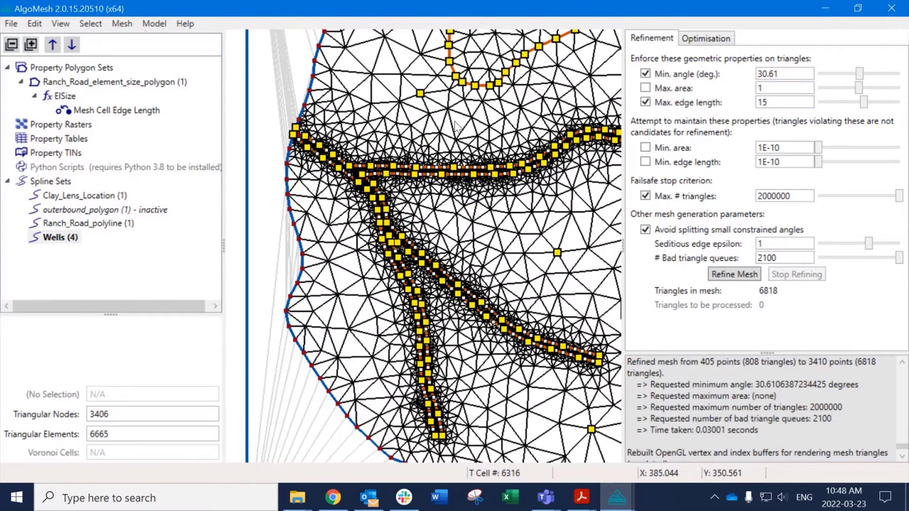
left_click_drag(467, 88, 502, 136)
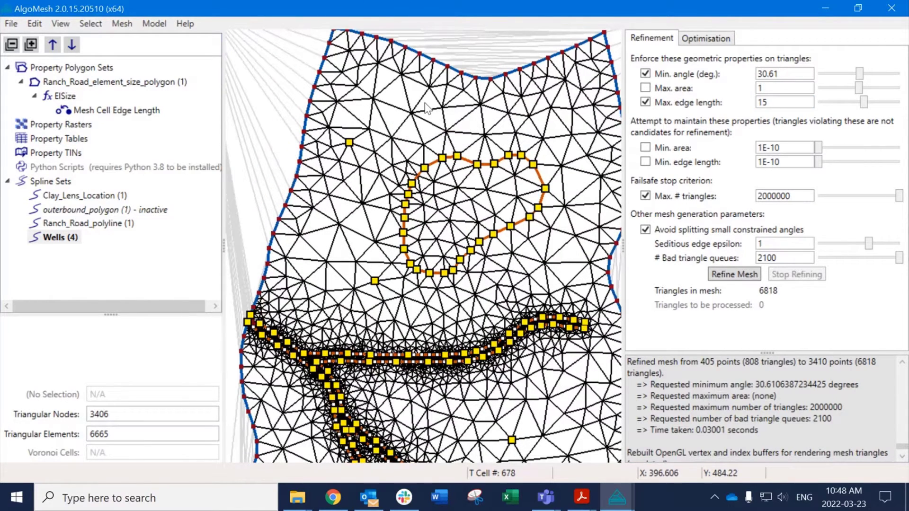
left_click(736, 275)
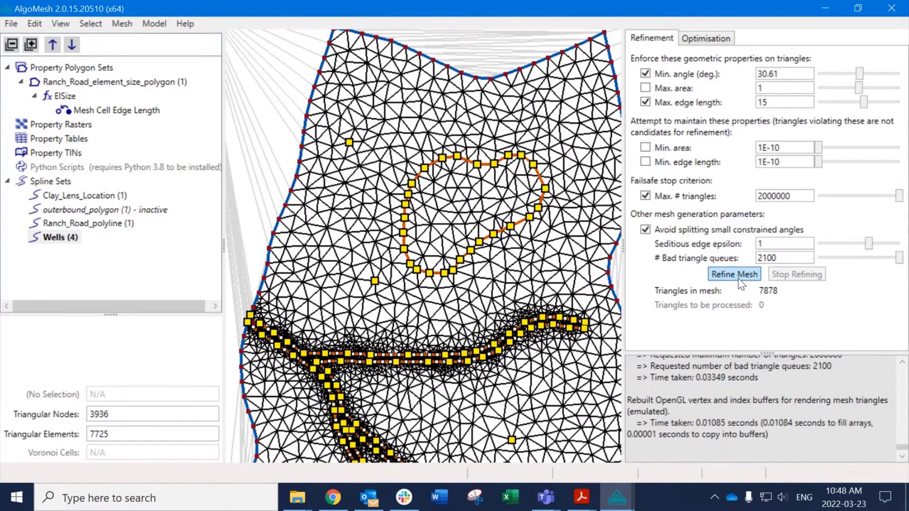
Examine the edge-length-limited mesh around the river branches, wells and clay lens, and check the logged buffer rebuild time.
left_click_drag(463, 315, 422, 164)
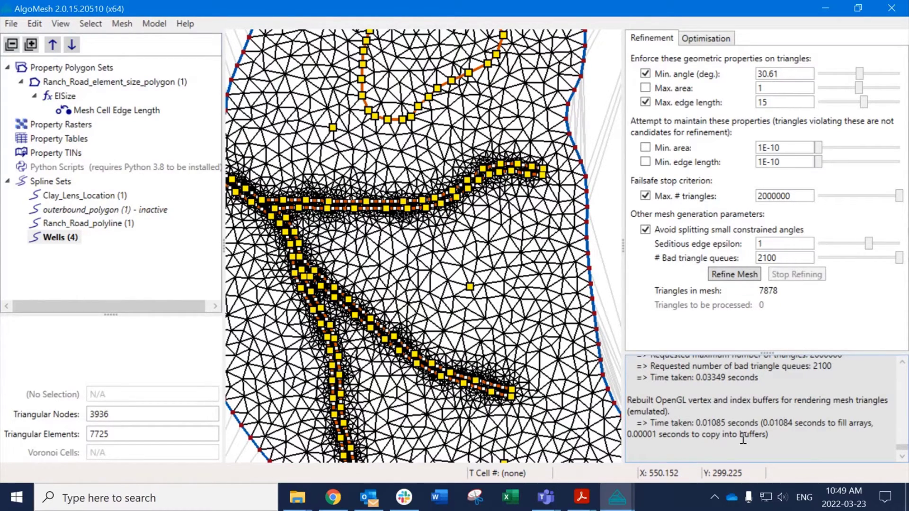
left_click_drag(696, 423, 724, 423)
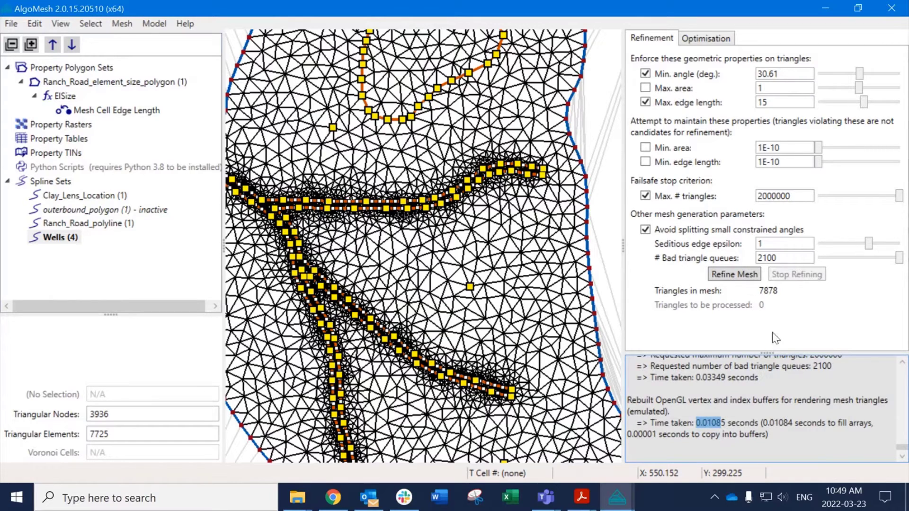
left_click(449, 250)
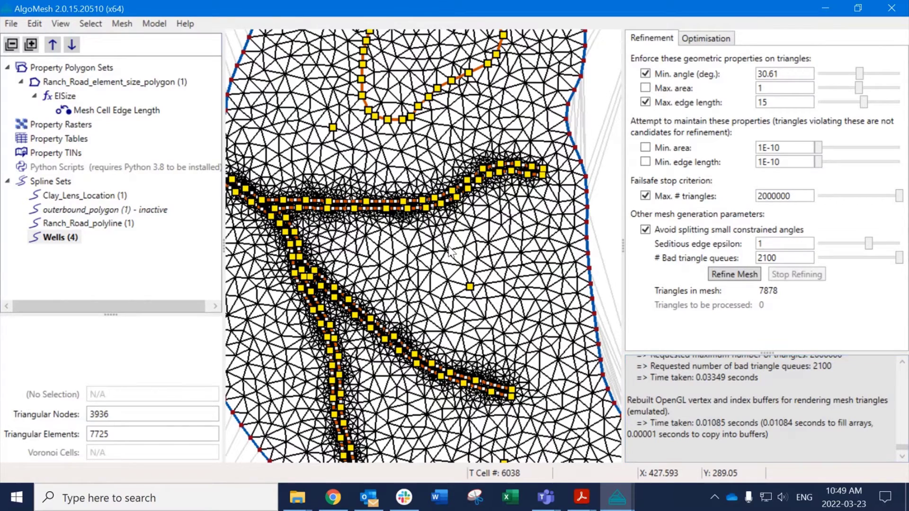
middle_click_drag(449, 247, 359, 163)
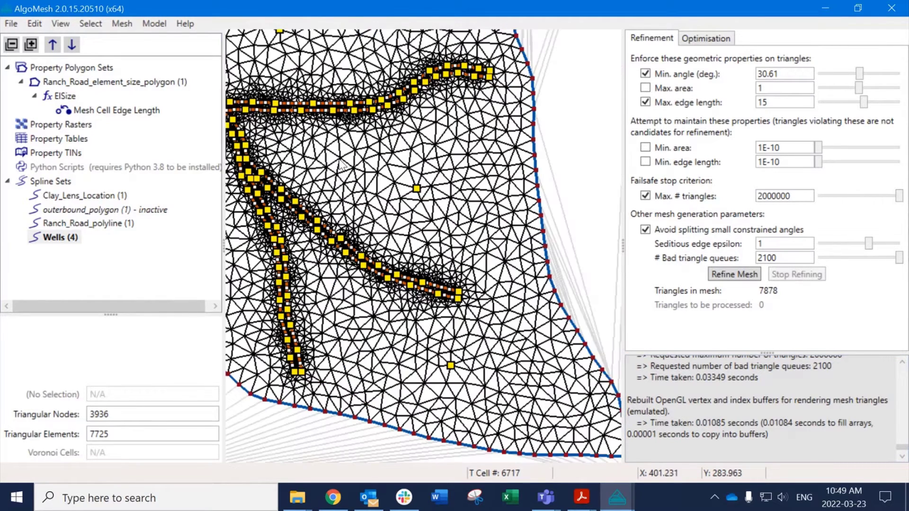
middle_click_drag(369, 219, 444, 248)
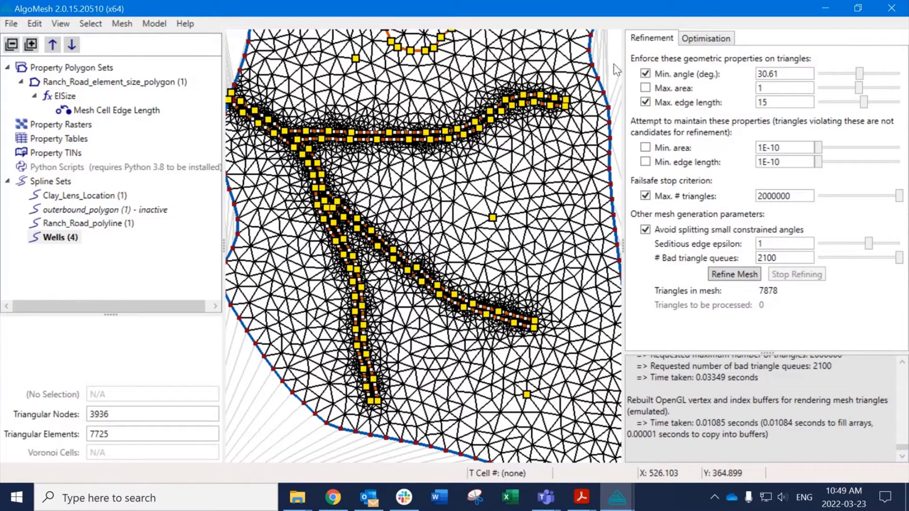
scroll(370, 204, "up", 5)
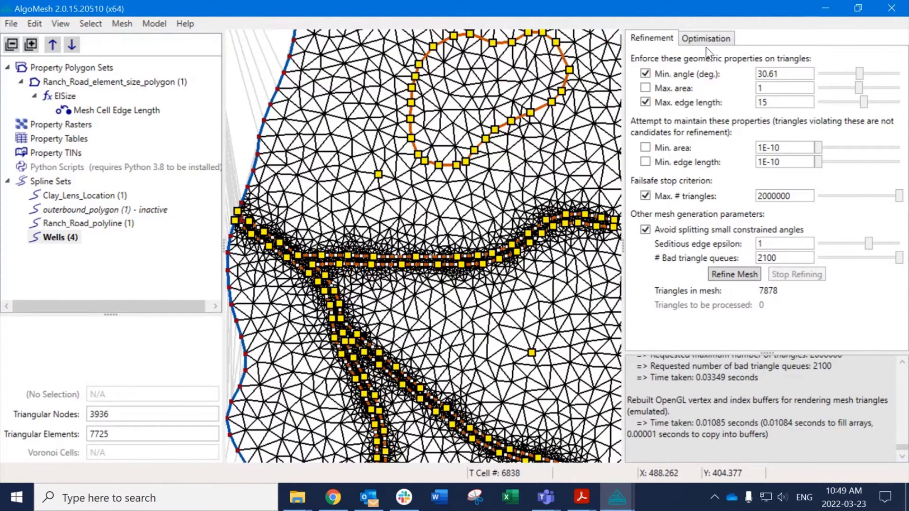
Open the optimisation settings and review the edge length field, refinement and post-optimisation options.
left_click(706, 46)
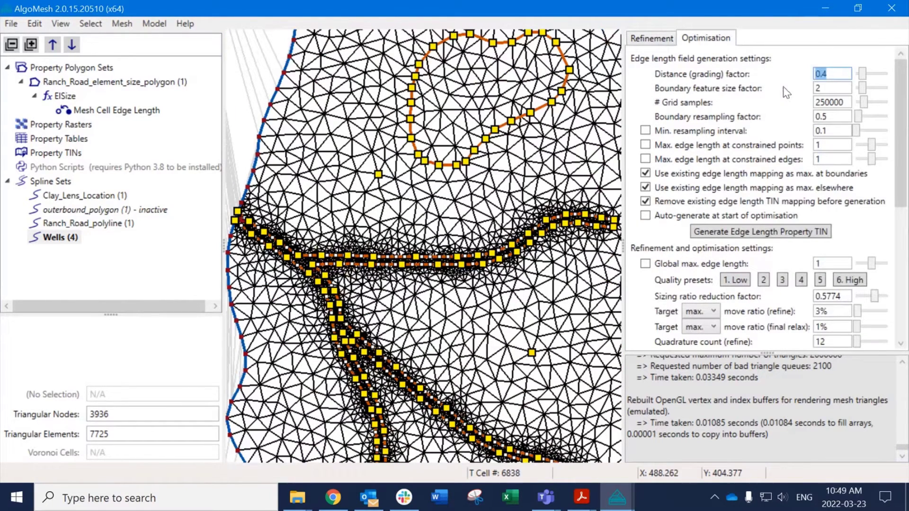
scroll(901, 97, "down", 1)
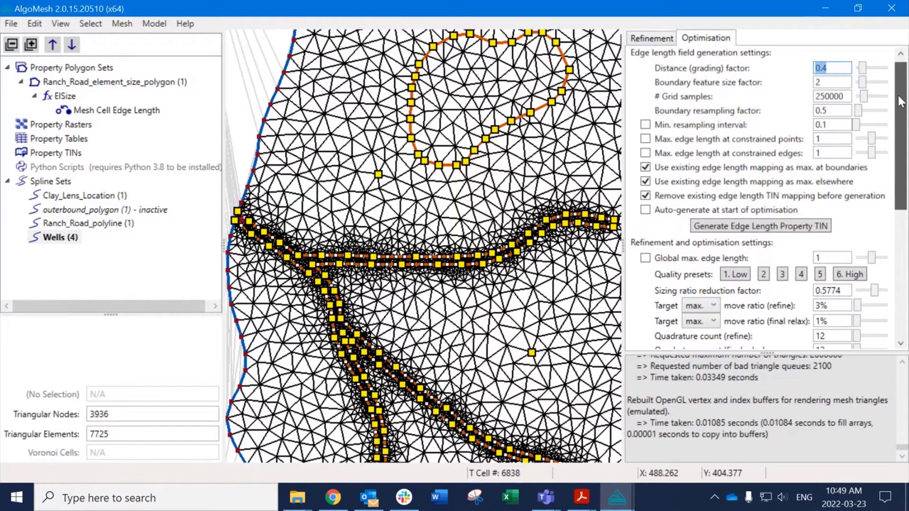
left_click_drag(899, 96, 899, 74)
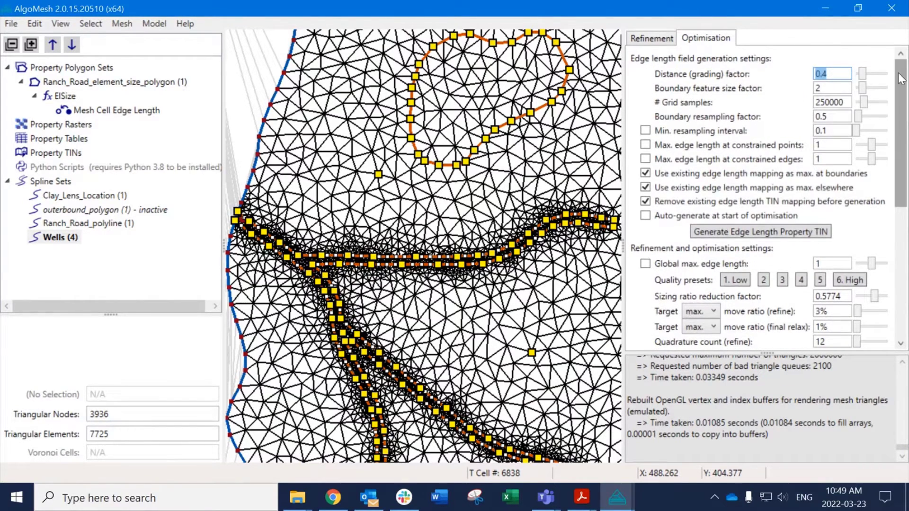
left_click_drag(766, 353, 765, 386)
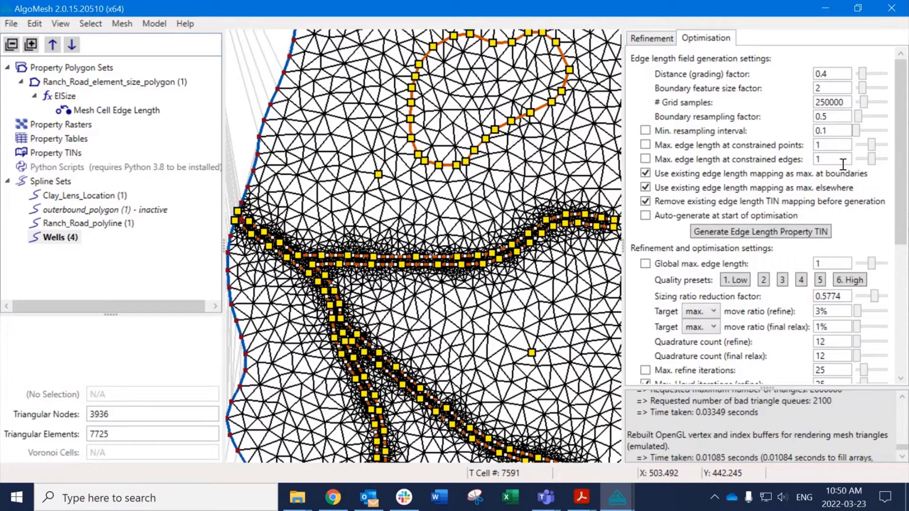
scroll(742, 190, "down", 3)
scroll(742, 189, "down", 4)
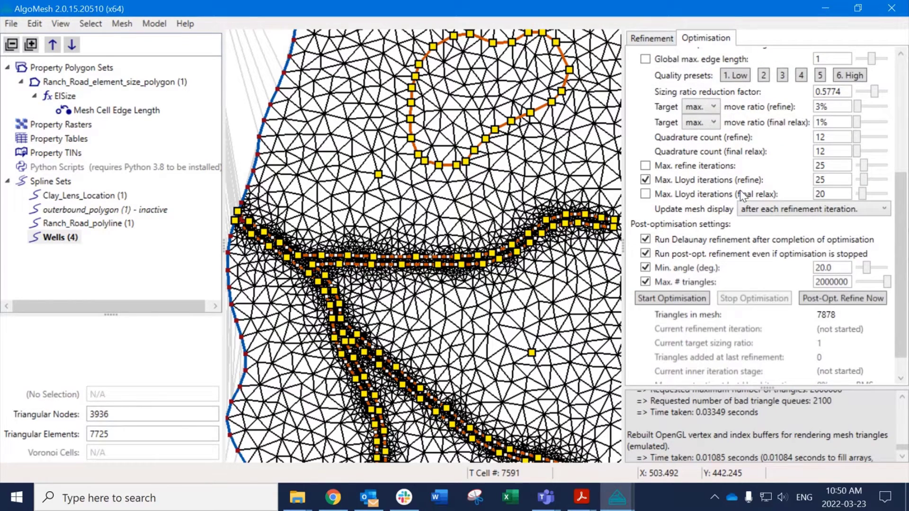
scroll(743, 192, "up", 5)
scroll(742, 195, "up", 2)
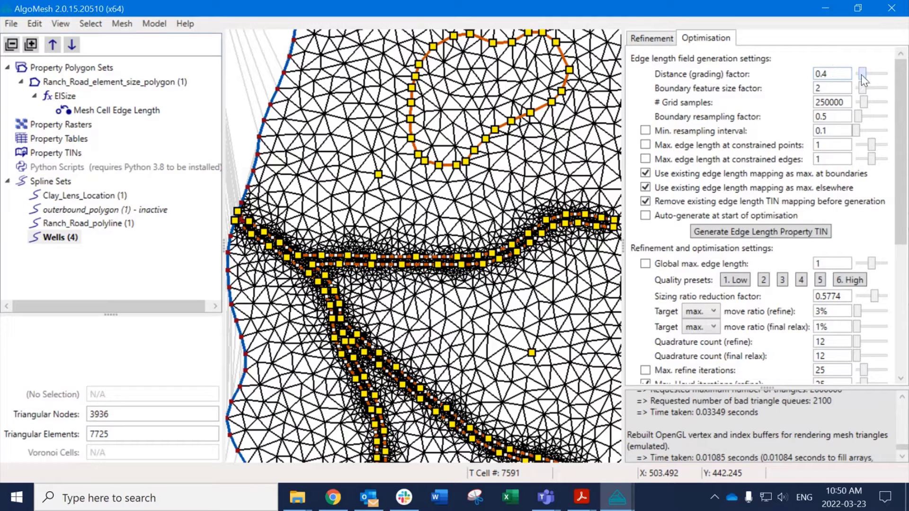
Set the distance grading factor to 0.1247, enable auto-generation of the edge length field, and run the optimisation until stopping it manually.
left_click_drag(863, 74, 859, 74)
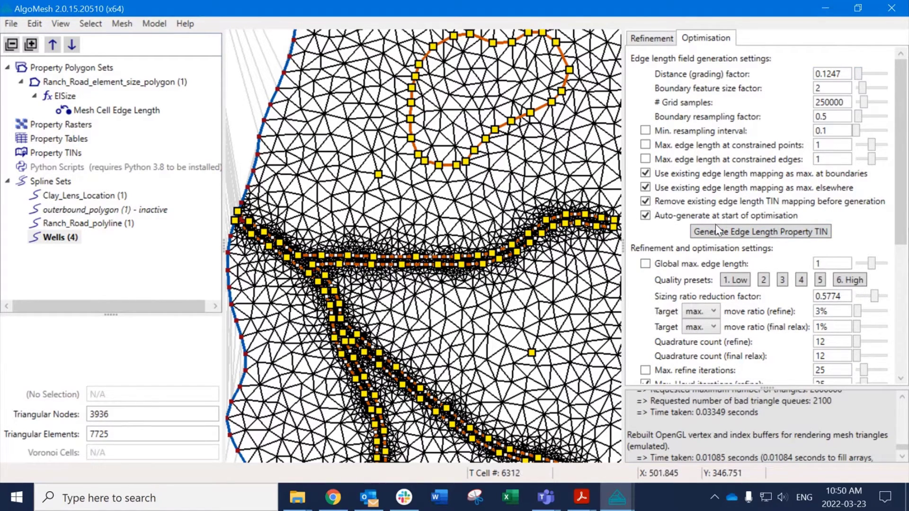
scroll(691, 337, "down", 3)
left_click(660, 333)
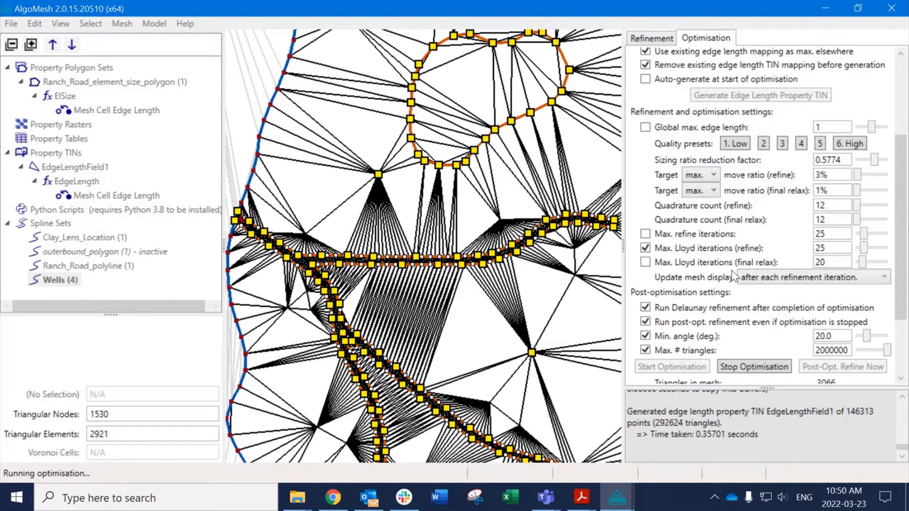
left_click(761, 302)
Apply the Low quality preset to the optimisation settings and run the mesh optimisation again.
scroll(762, 330, "up", 5)
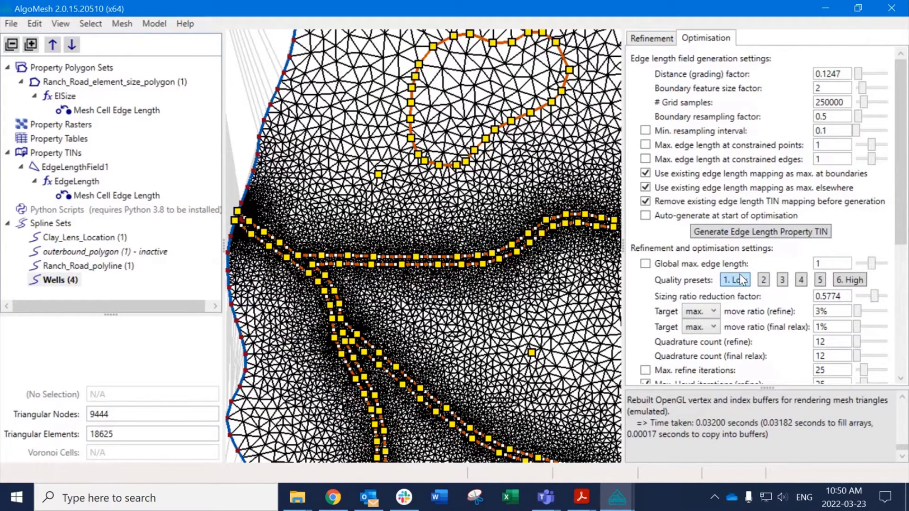
left_click(734, 280)
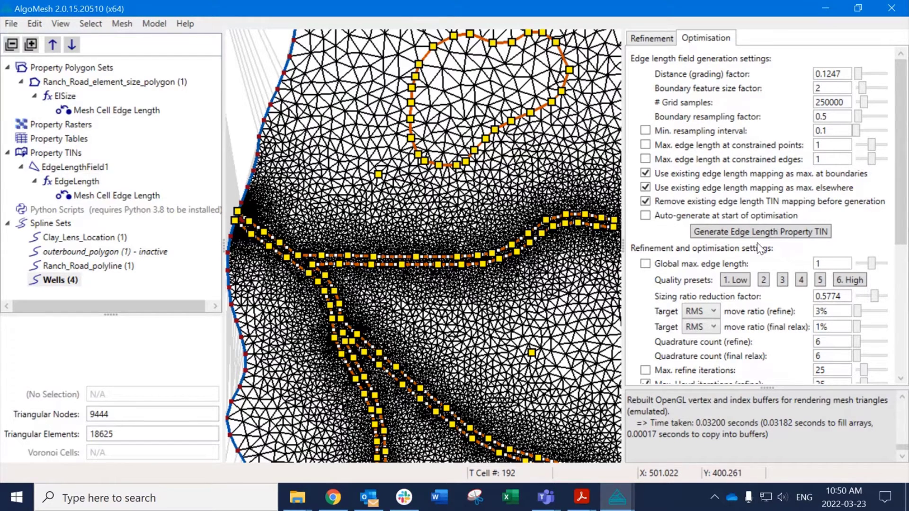
scroll(732, 296, "down", 5)
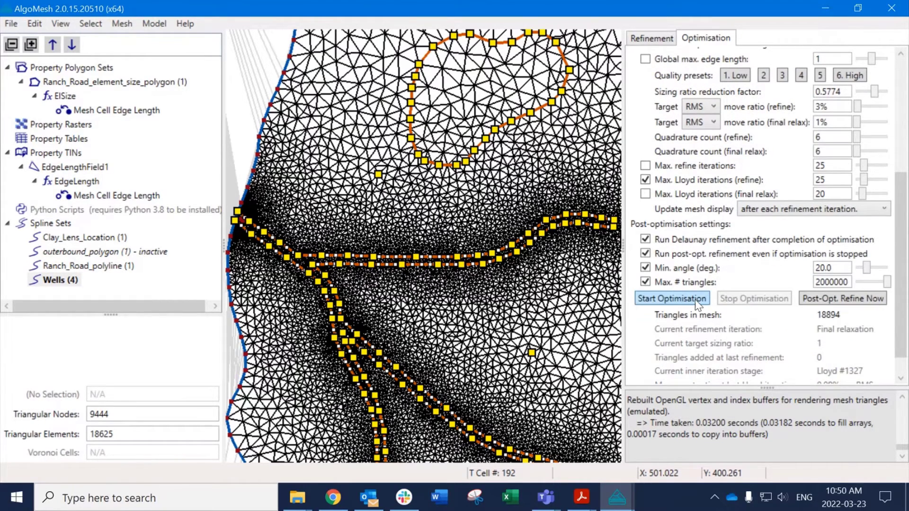
left_click(696, 300)
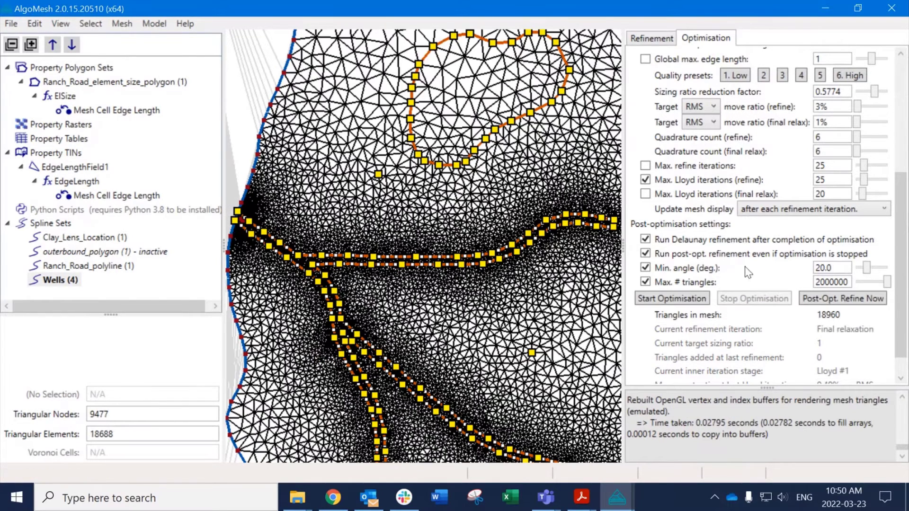
Increase the distance grading factor, rerun the optimisation with a newly generated edge length field, and inspect the triangles along the river.
scroll(824, 89, "up", 5)
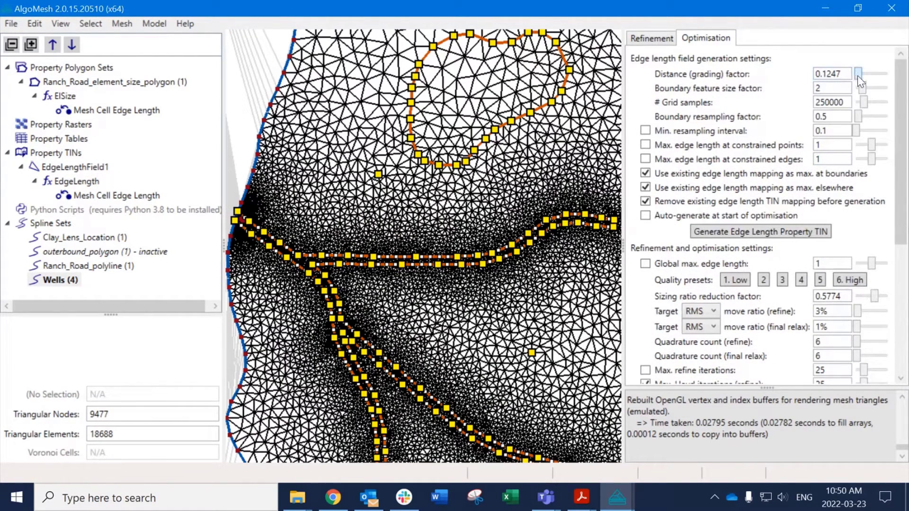
left_click_drag(857, 76, 875, 80)
scroll(730, 317, "down", 3)
left_click(684, 367)
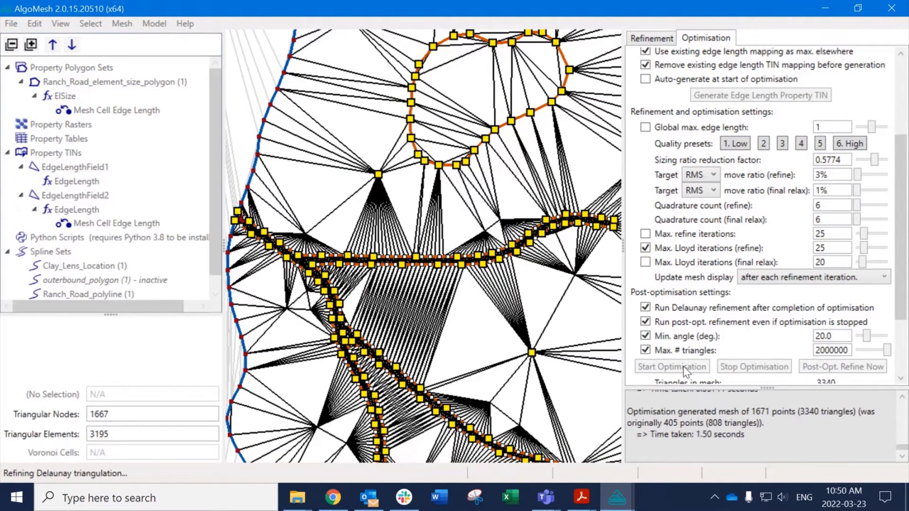
scroll(371, 230, "up", 5)
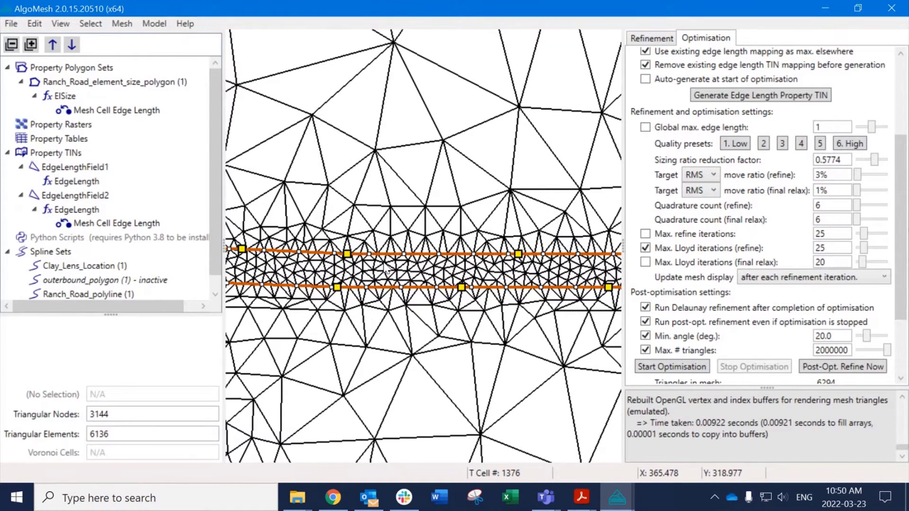
scroll(393, 275, "down", 3)
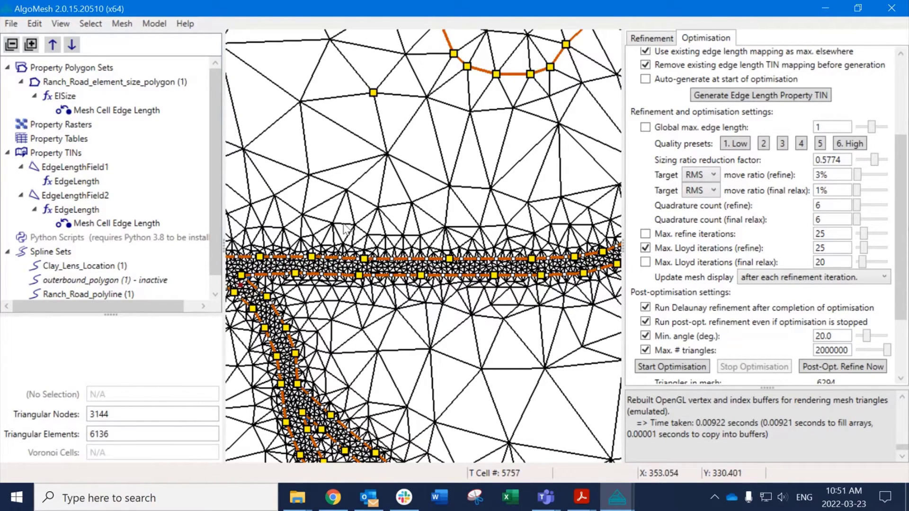
Examine the triangle sizes along the river branches and around the isolated well point between them.
scroll(357, 219, "down", 2)
middle_click_drag(308, 162, 349, 242)
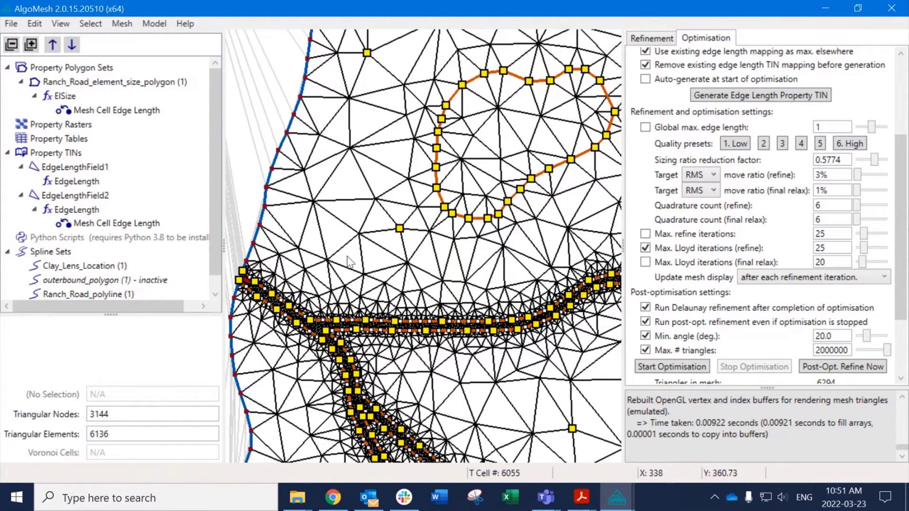
middle_click_drag(555, 421, 480, 333)
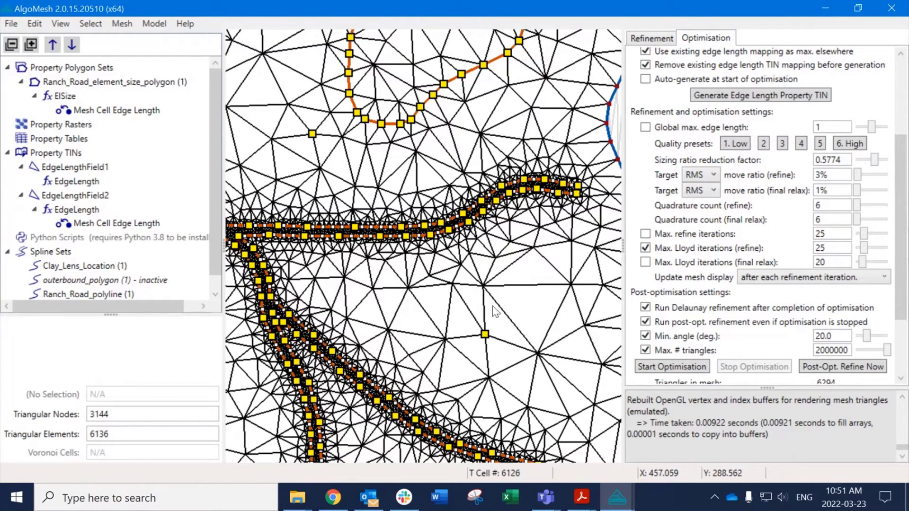
scroll(492, 336, "up", 5)
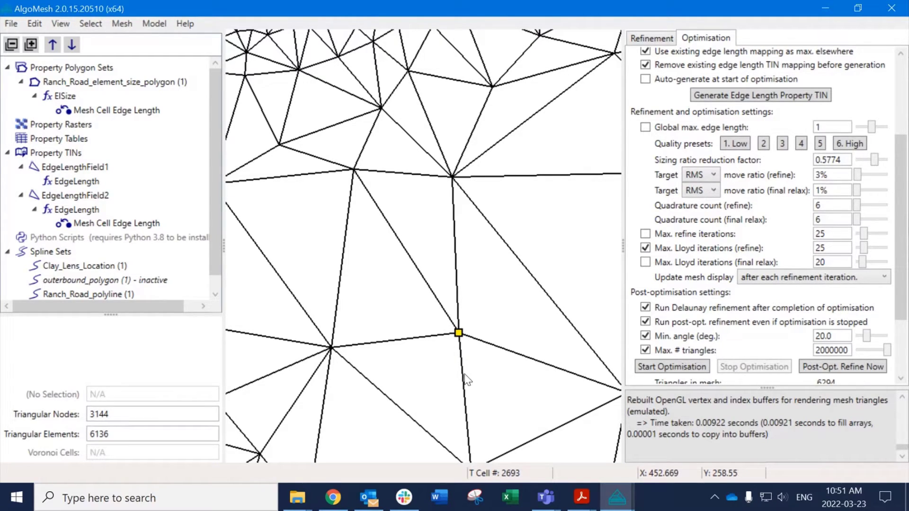
middle_click_drag(403, 345, 398, 259)
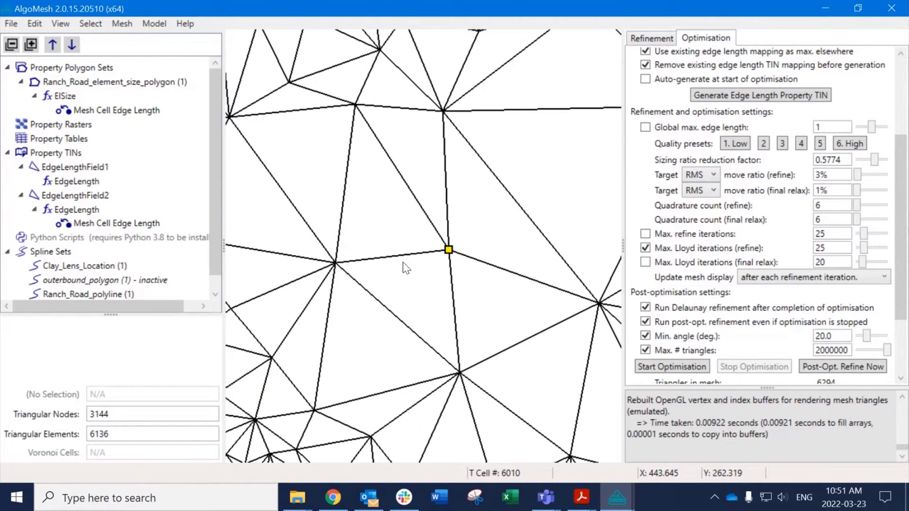
scroll(402, 262, "down", 3)
Set the maximum edge length at constrained points to 5, enable auto-generation of the edge length field and rerun the optimisation.
scroll(682, 206, "up", 3)
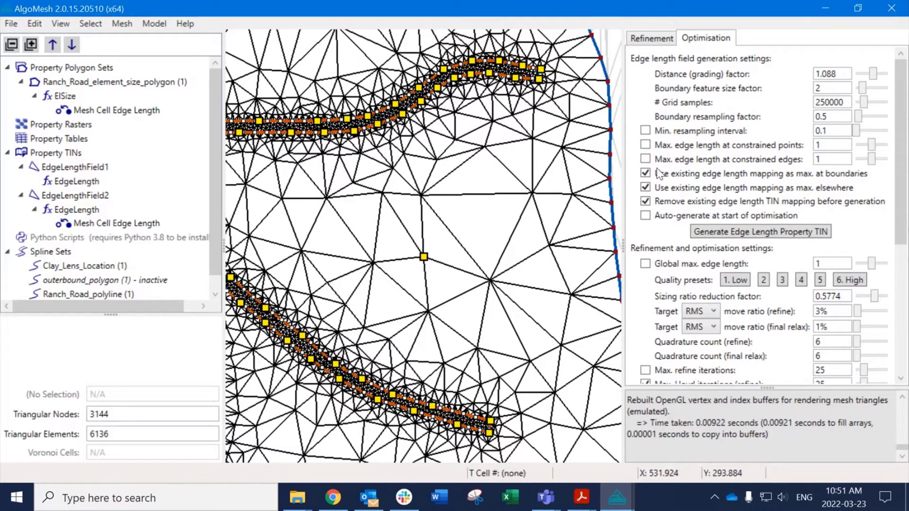
left_click(645, 144)
double_click(812, 148)
type("5")
scroll(427, 274, "down", 3)
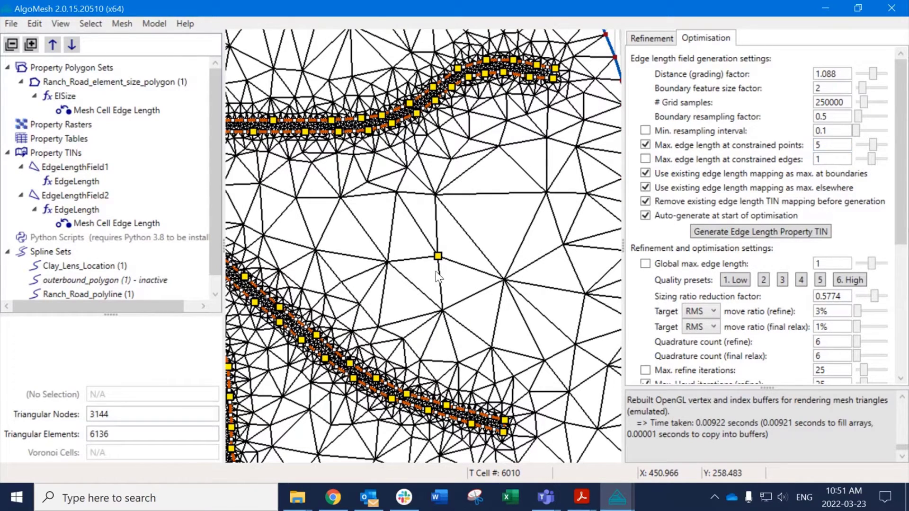
scroll(458, 272, "up", 2)
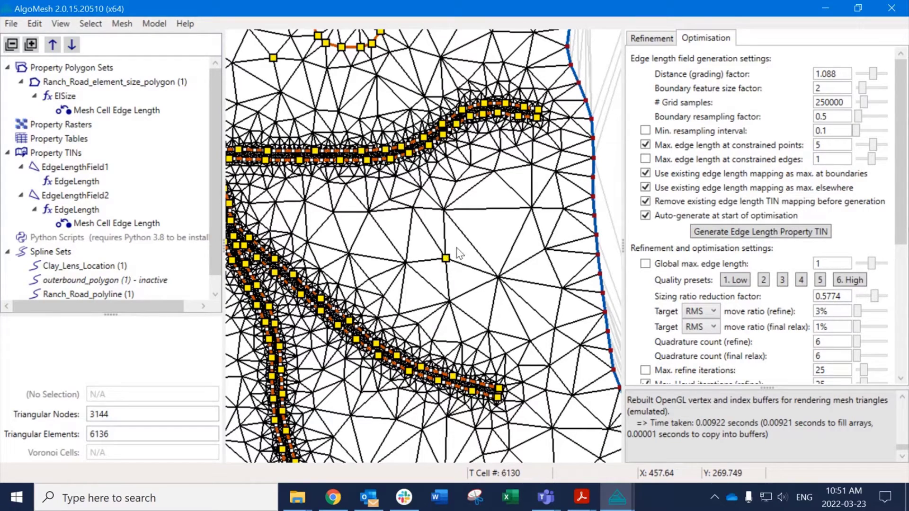
scroll(704, 331, "down", 3)
scroll(707, 330, "down", 3)
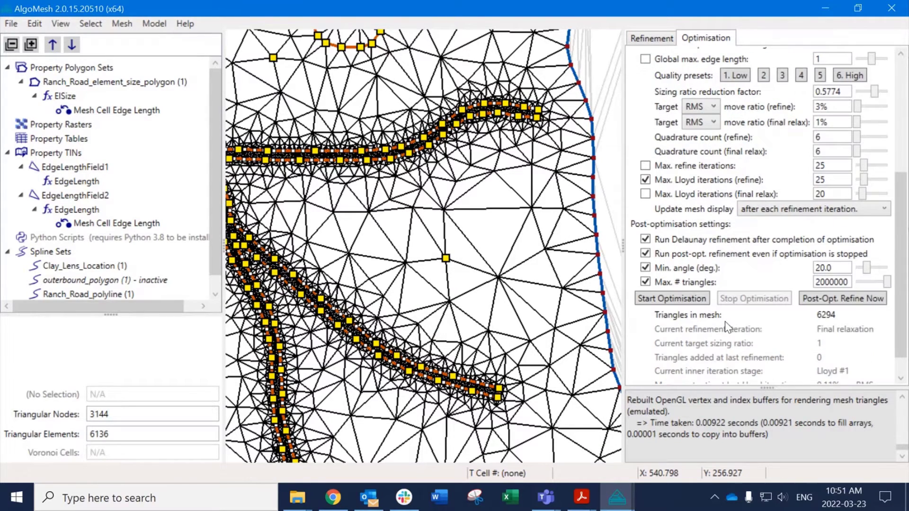
left_click(672, 298)
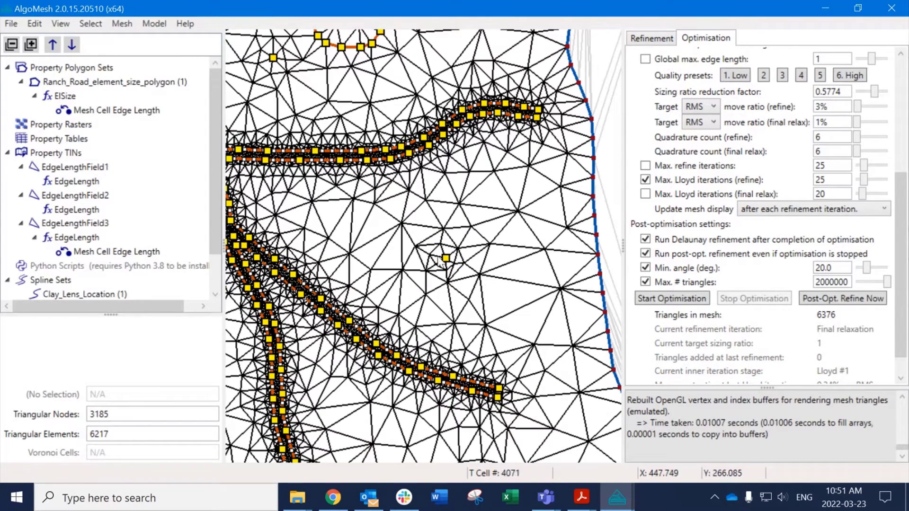
Inspect the triangles around the well points, along the river and around the clay lens.
scroll(452, 265, "up", 2)
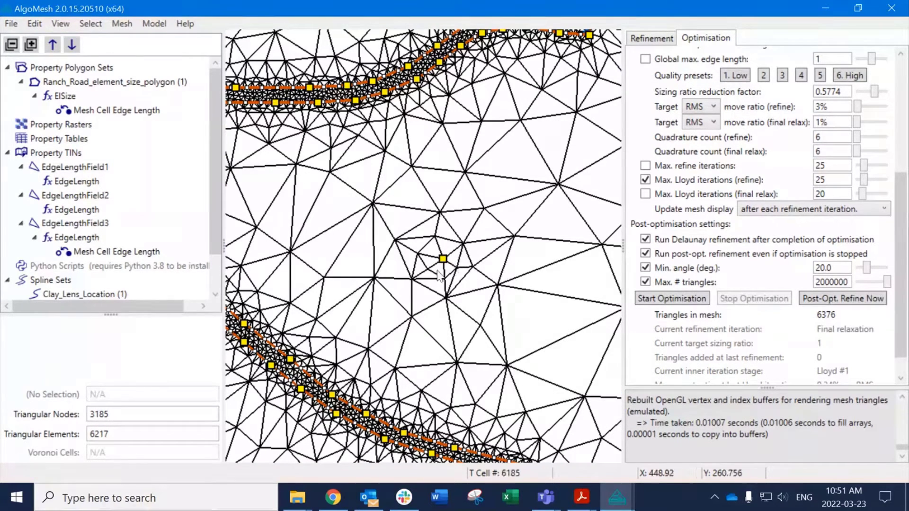
scroll(441, 265, "up", 3)
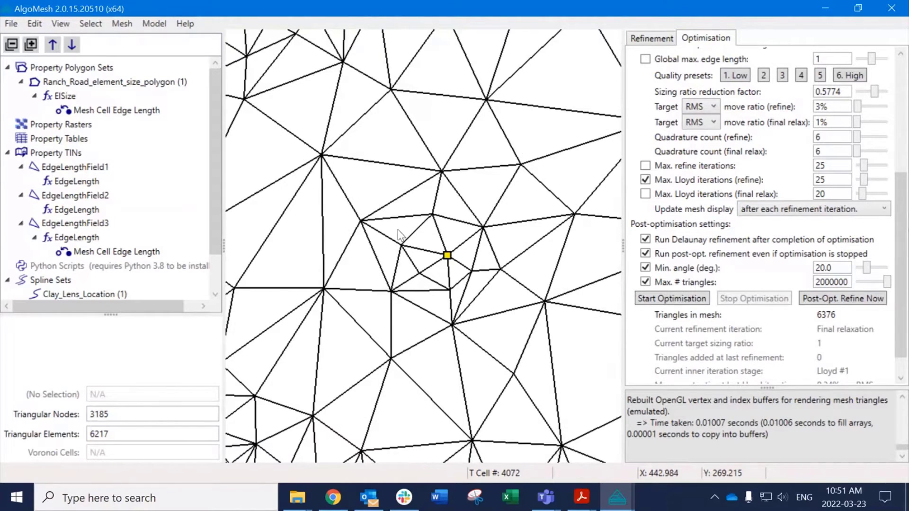
scroll(398, 229, "down", 3)
middle_click_drag(345, 90, 439, 270)
scroll(436, 246, "up", 2)
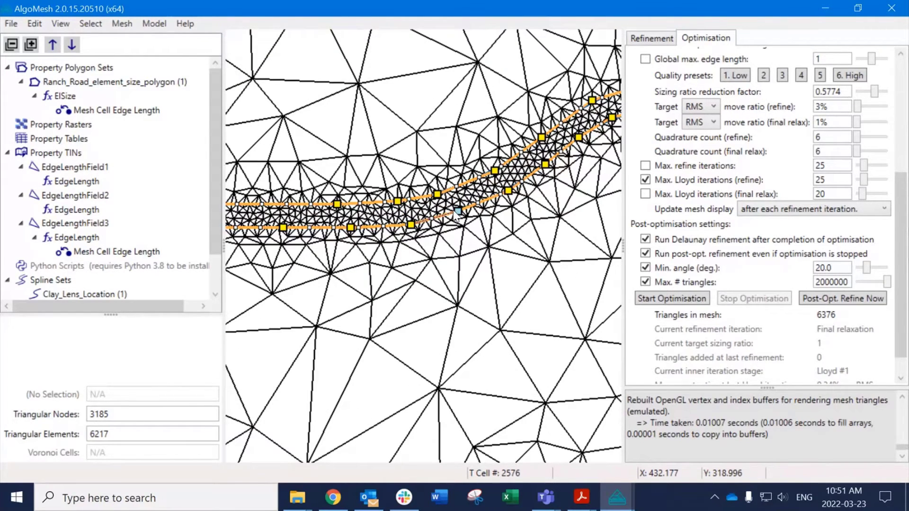
scroll(522, 252, "down", 2)
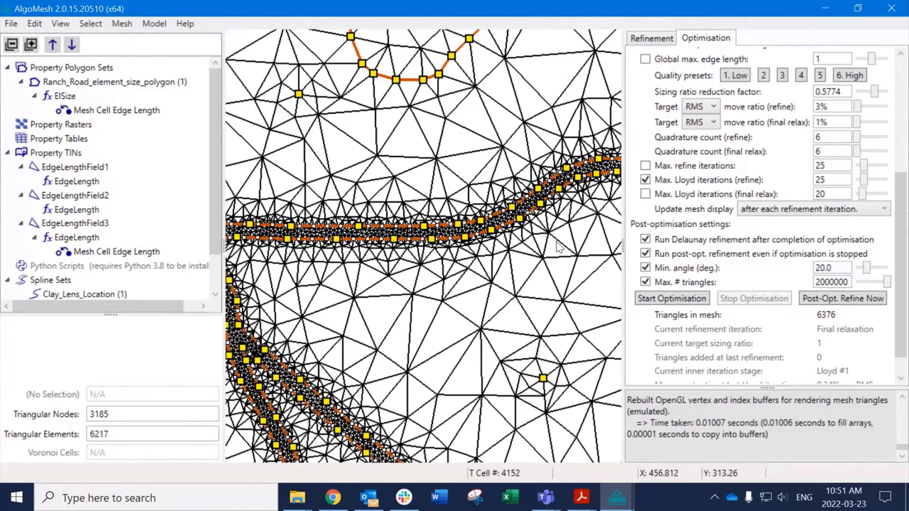
middle_click_drag(510, 131, 407, 291)
scroll(540, 218, "down", 2)
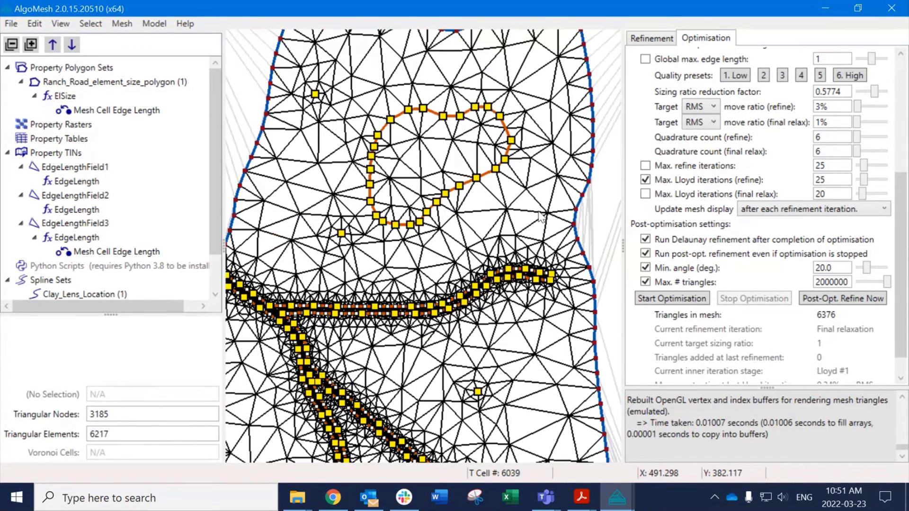
scroll(539, 218, "down", 2)
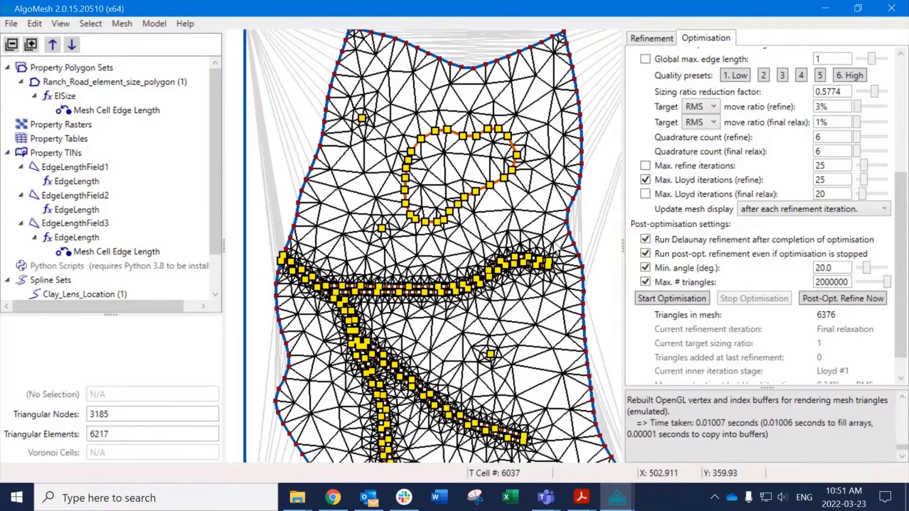
middle_click_drag(518, 402, 481, 264)
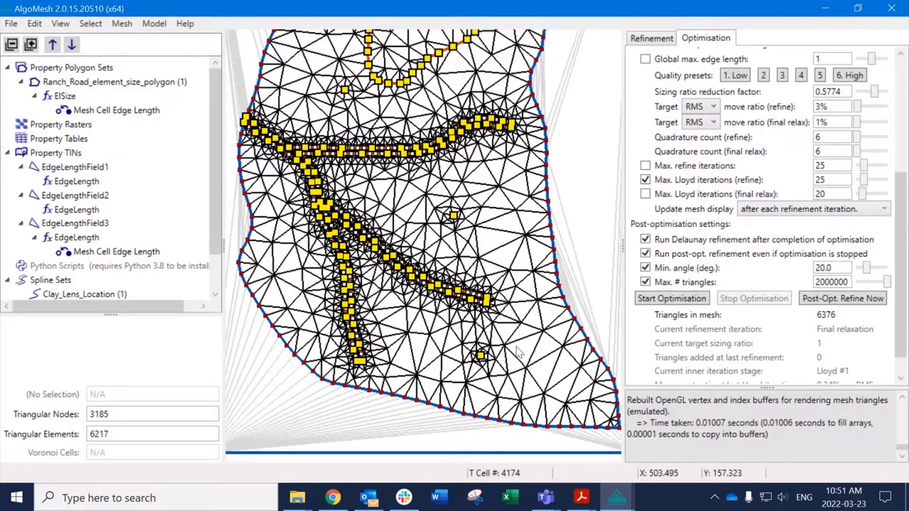
scroll(529, 299, "up", 2)
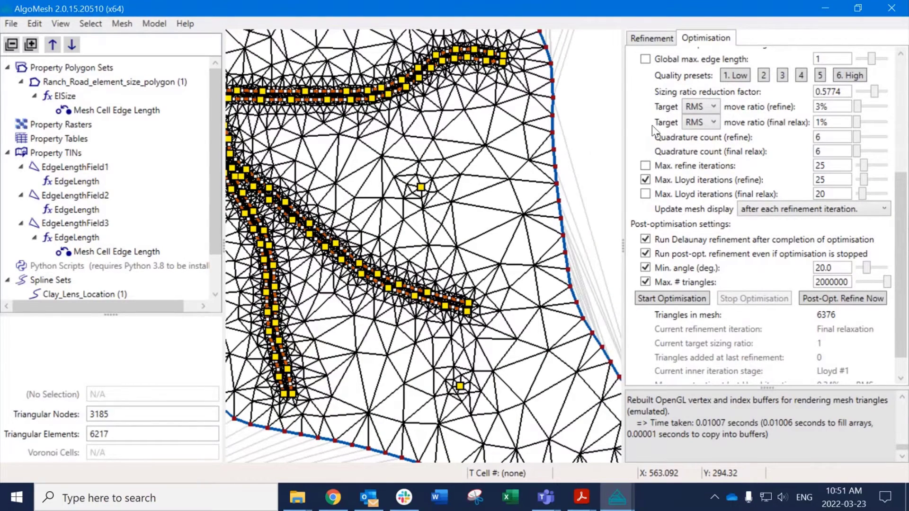
Set the maximum edge length at constrained points to 1 and rerun the optimisation with a newly generated edge length field.
scroll(729, 151, "up", 4)
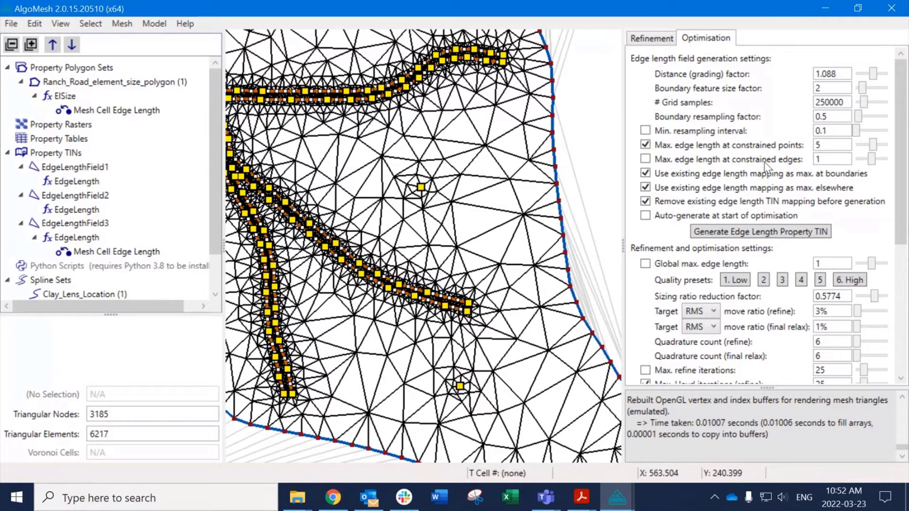
double_click(838, 145)
scroll(680, 320, "down", 4)
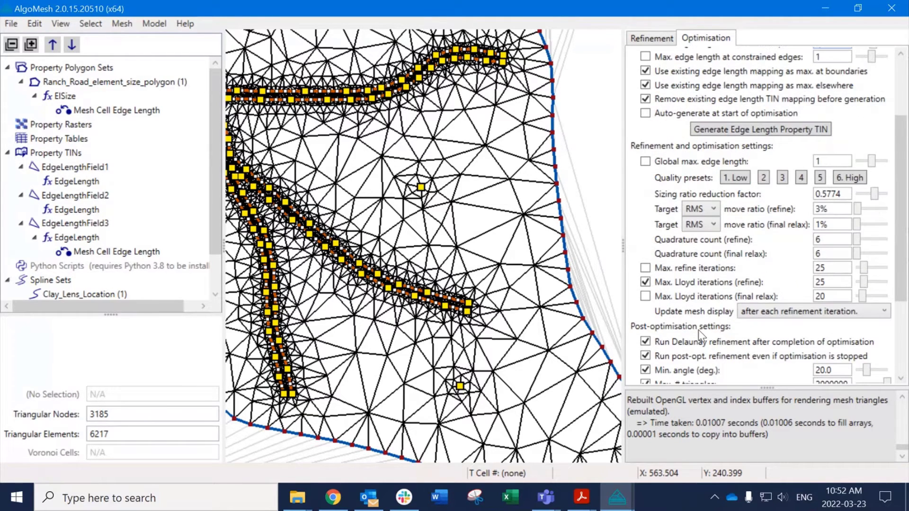
left_click(672, 331)
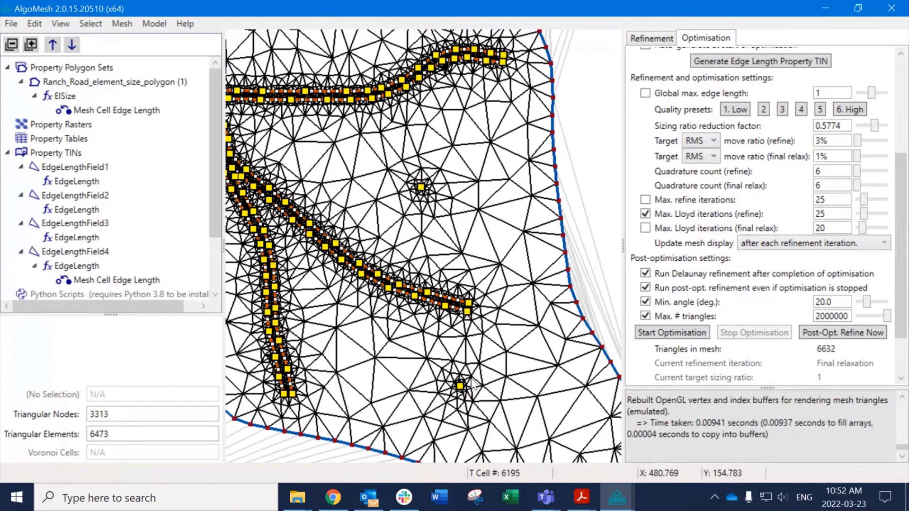
Inspect how the triangles grade outward from the well points and compare them with the river and the overall mesh.
scroll(445, 387, "up", 6)
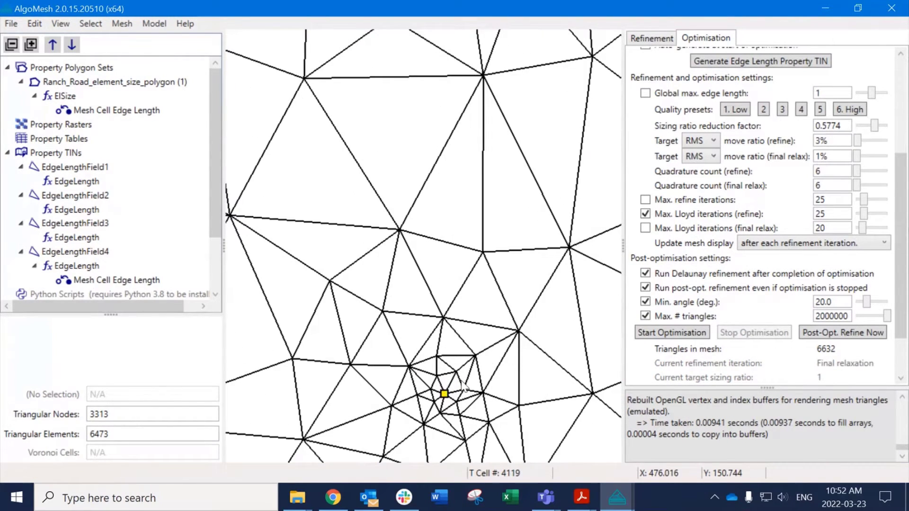
scroll(443, 382, "down", 6)
middle_click_drag(367, 120, 424, 331)
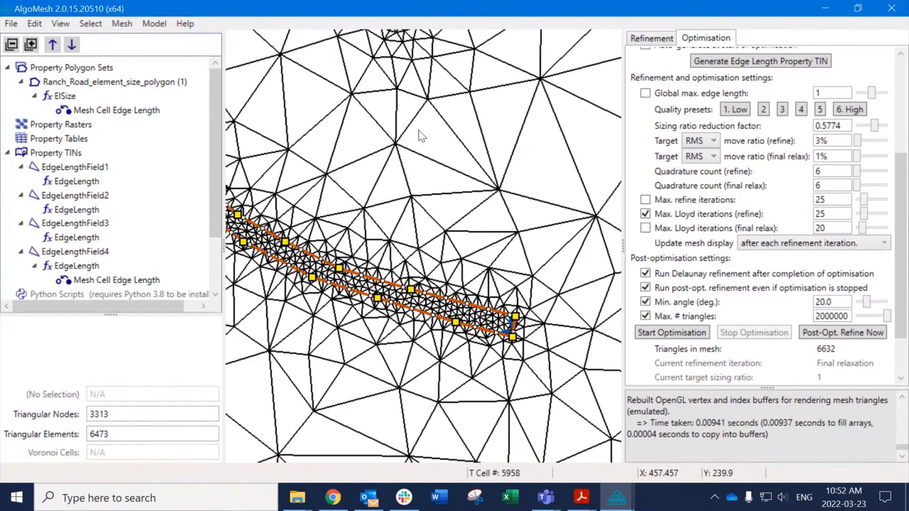
scroll(420, 131, "down", 5)
middle_click_drag(354, 122, 479, 322)
scroll(479, 326, "down", 3)
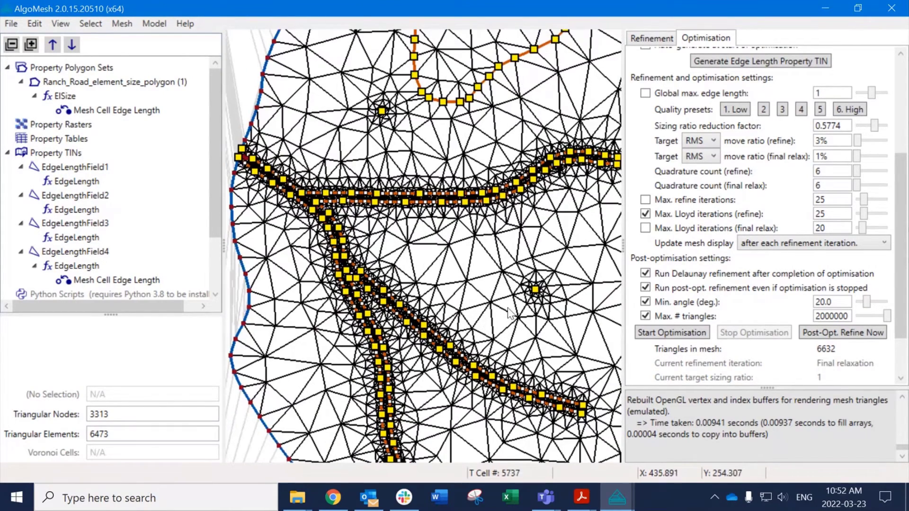
middle_click_drag(557, 309, 502, 299)
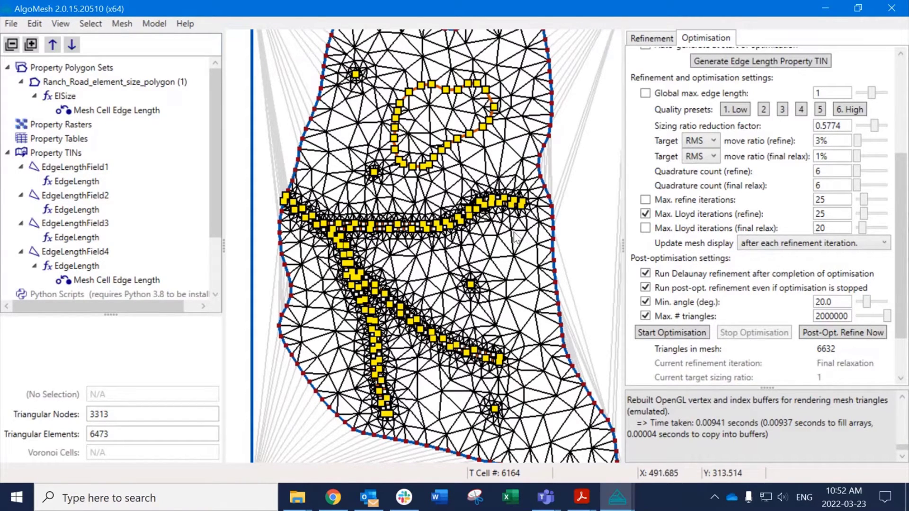
scroll(478, 288, "up", 3)
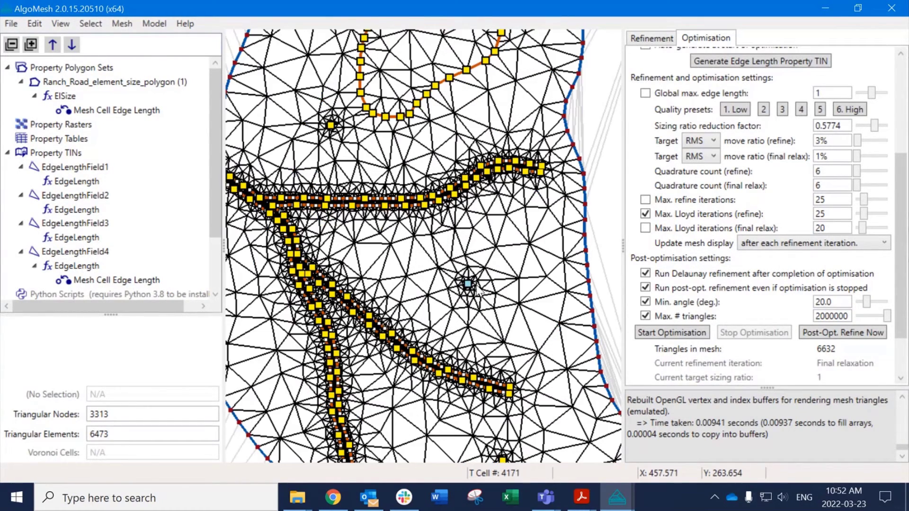
scroll(478, 289, "up", 2)
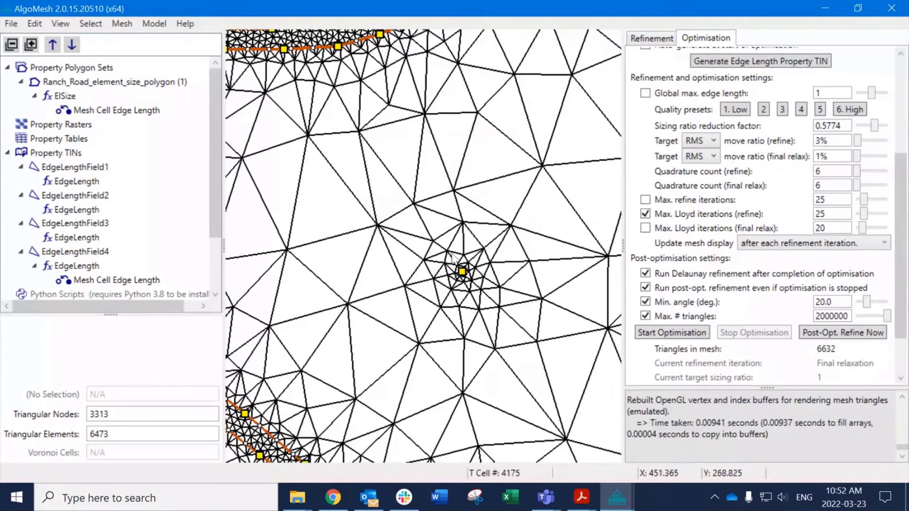
scroll(462, 284, "up", 1)
scroll(461, 286, "up", 1)
scroll(461, 291, "up", 3)
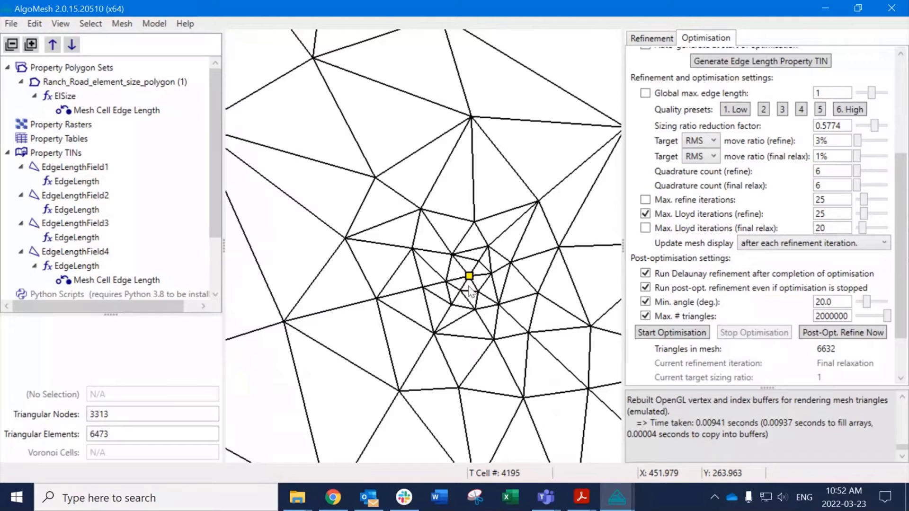
scroll(470, 289, "down", 5)
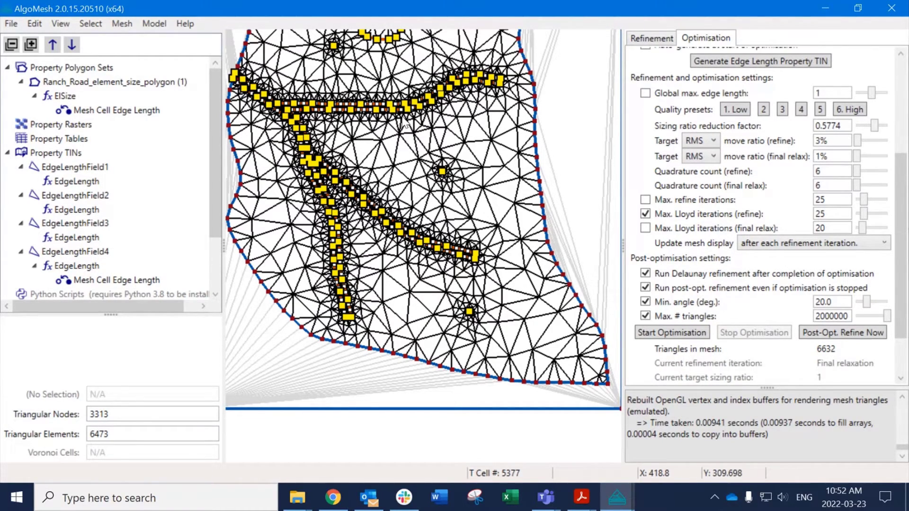
middle_click_drag(428, 170, 445, 222)
Enable the maximum edge length limit at constrained edges and auto-generation of the edge length field at the start of optimisation.
scroll(704, 150, "up", 3)
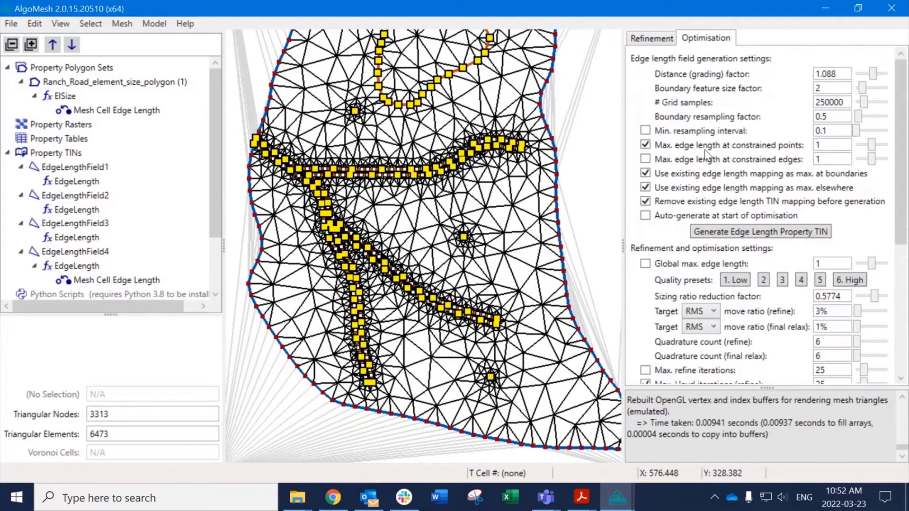
left_click(647, 147)
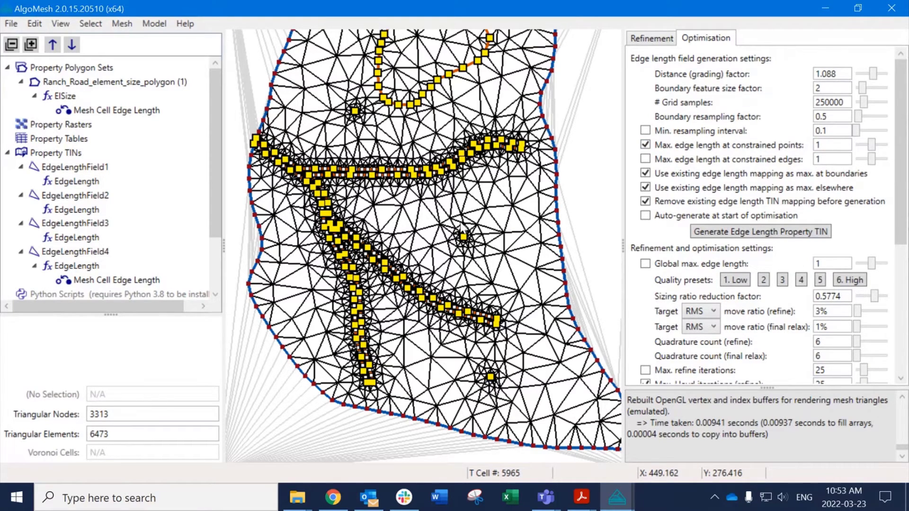
middle_click_drag(442, 118, 424, 227)
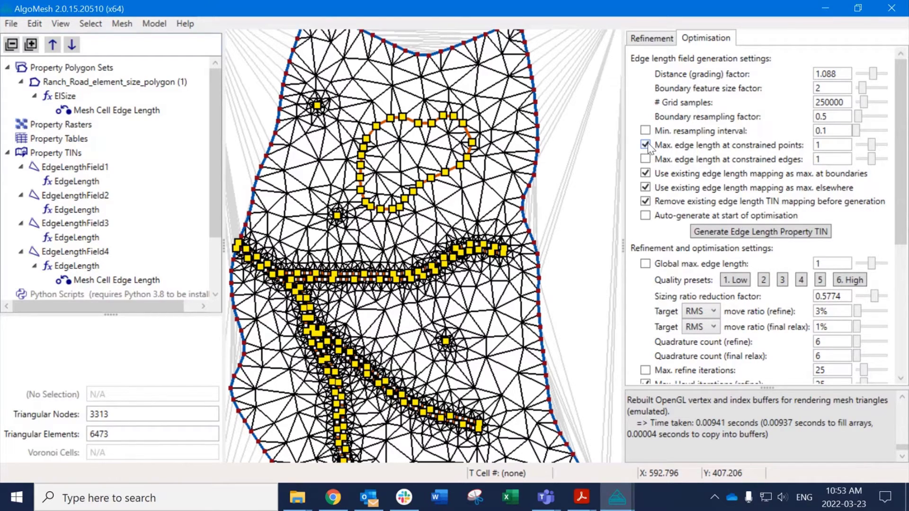
left_click(646, 158)
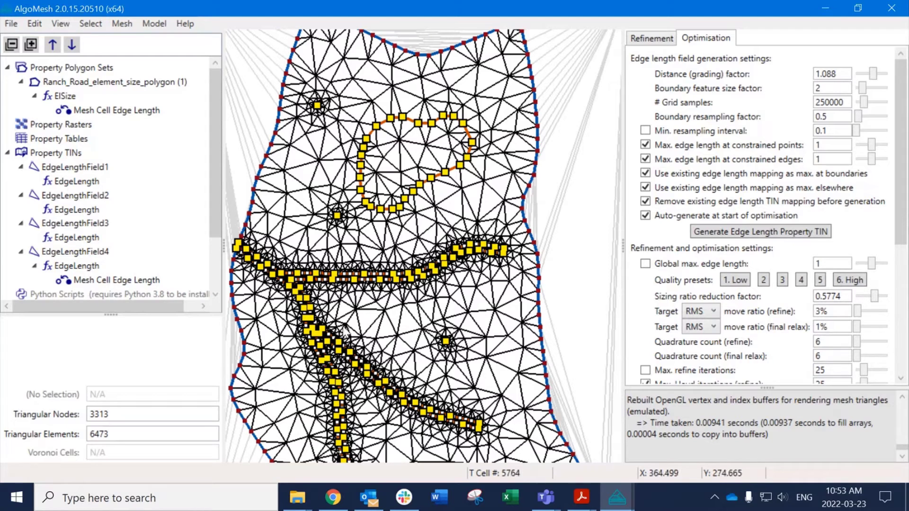
scroll(344, 328, "up", 2)
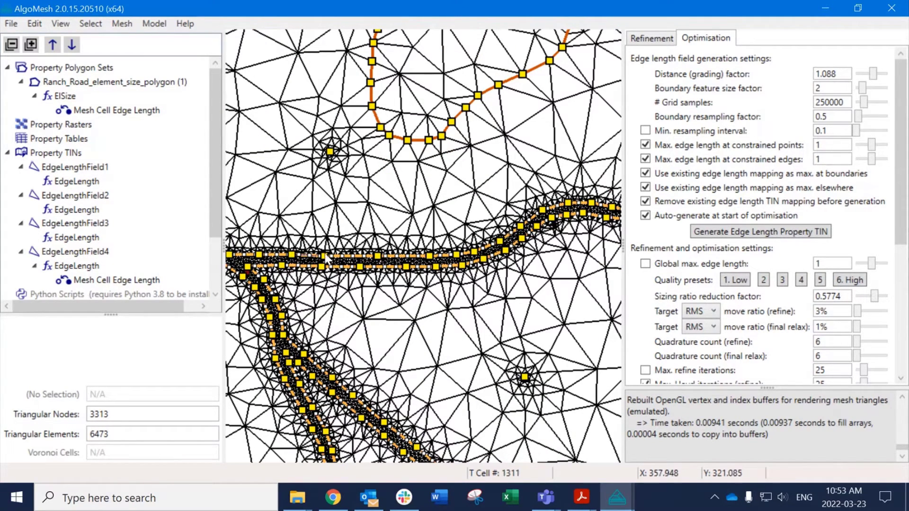
middle_click_drag(389, 69, 367, 233)
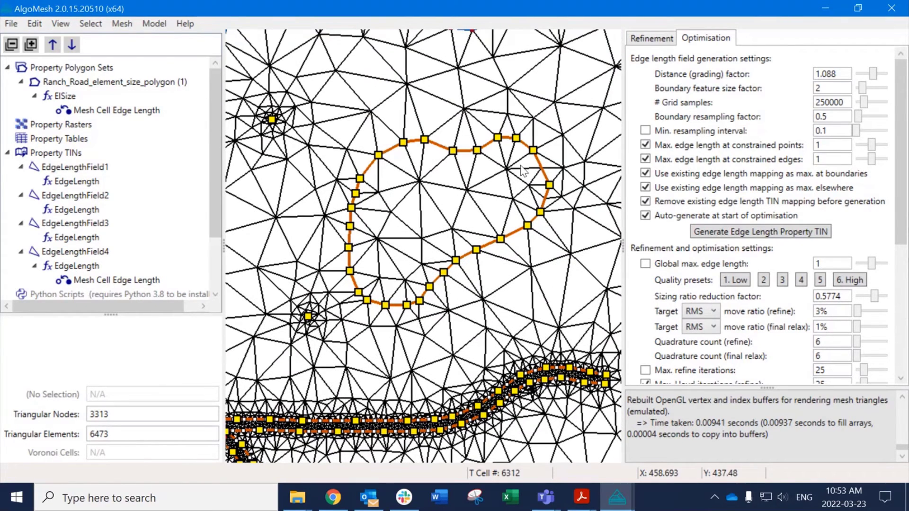
Set the maximum edge lengths at constrained points and constrained edges to 5, leaving only the constrained-edge limit enabled.
double_click(836, 145)
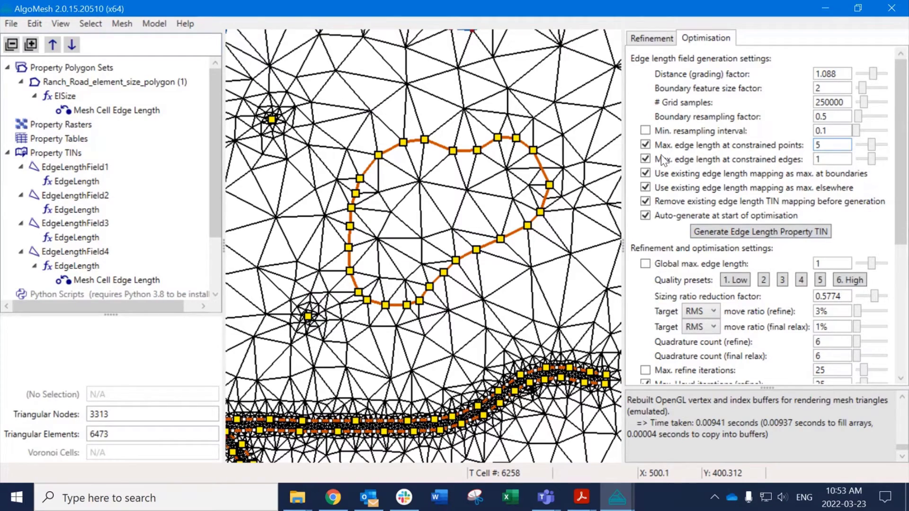
type("5")
left_click(644, 156)
left_click(648, 146)
left_click_drag(838, 155, 789, 160)
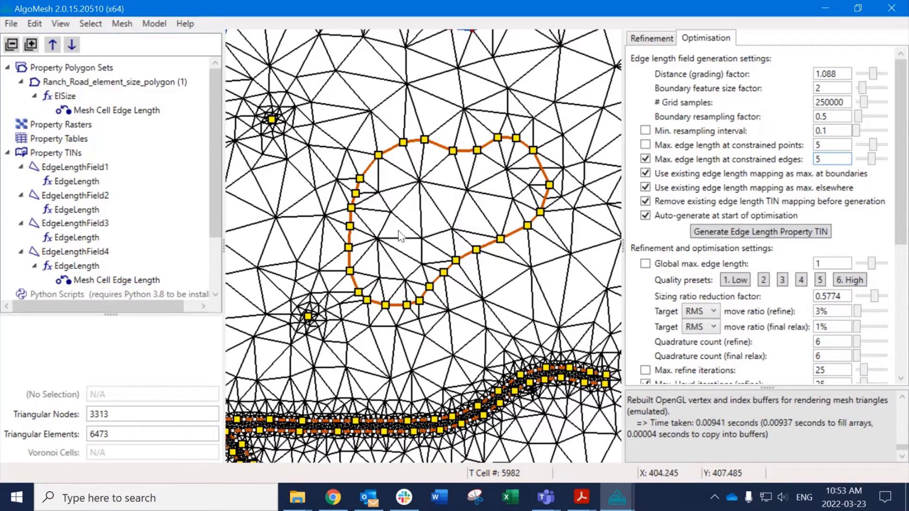
Rerun the mesh optimisation with the constrained-edge length limit applied.
scroll(400, 235, "down", 3)
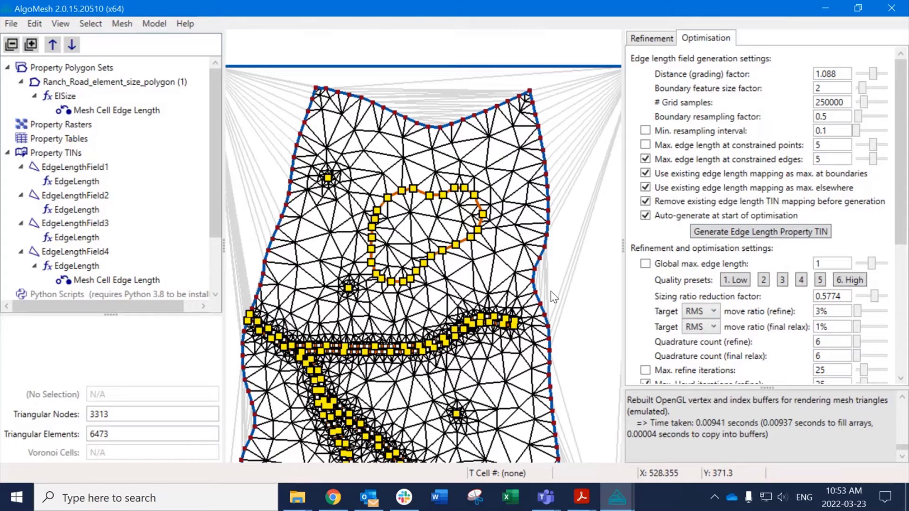
scroll(550, 291, "down", 2)
scroll(680, 338, "down", 4)
left_click(680, 334)
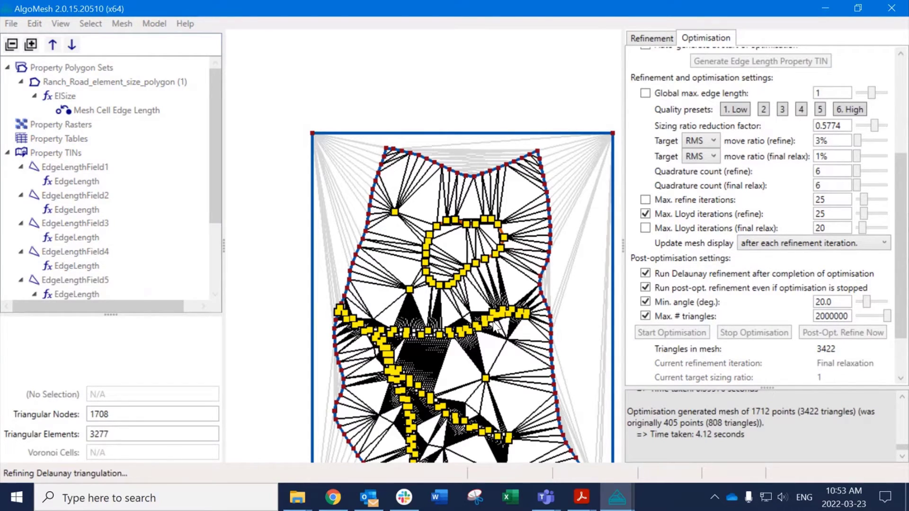
Inspect the triangles along the outer boundary, the river branches and the clay lens, and compare them with those at the wells.
scroll(407, 310, "up", 5)
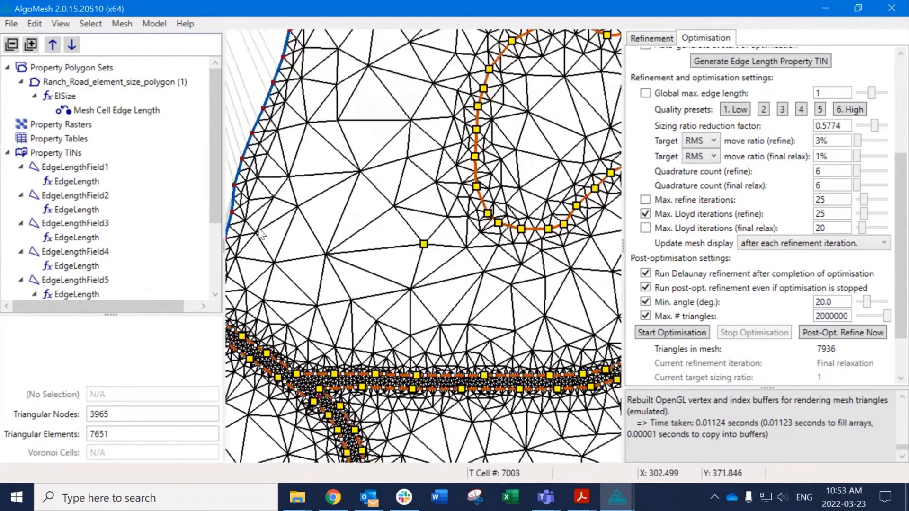
middle_click_drag(253, 205, 347, 237)
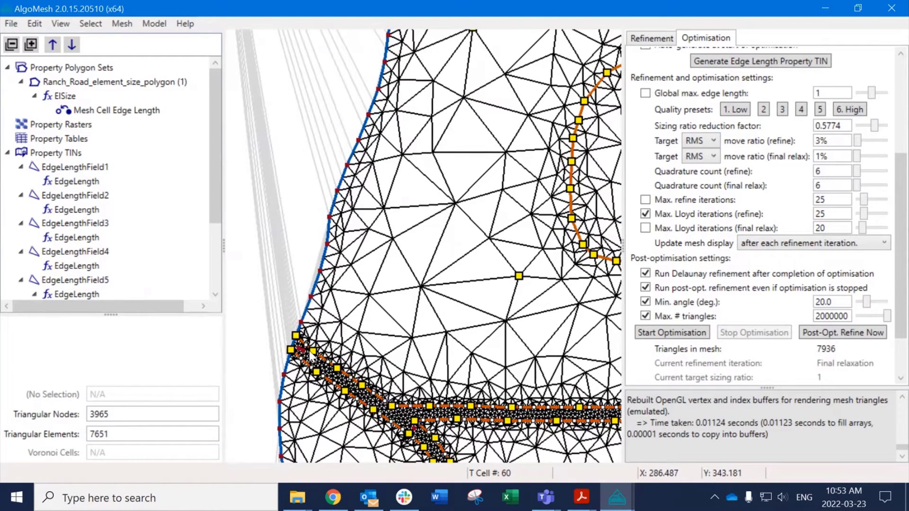
middle_click_drag(310, 350, 372, 157)
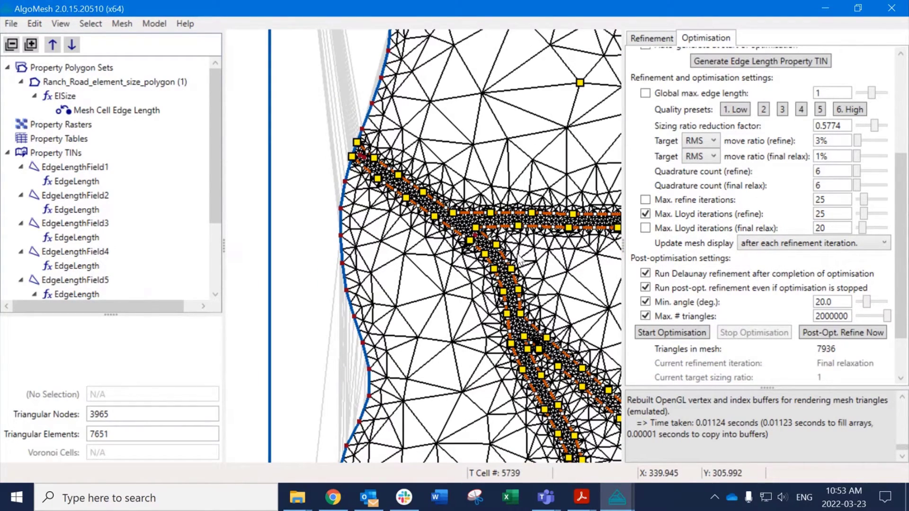
middle_click_drag(544, 256, 434, 164)
middle_click_drag(469, 135, 368, 411)
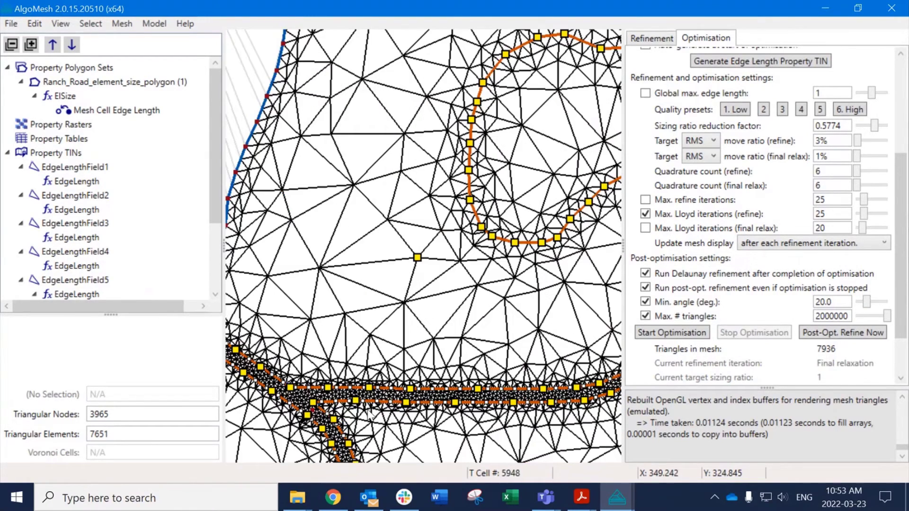
middle_click_drag(523, 201, 483, 317)
scroll(483, 266, "down", 3)
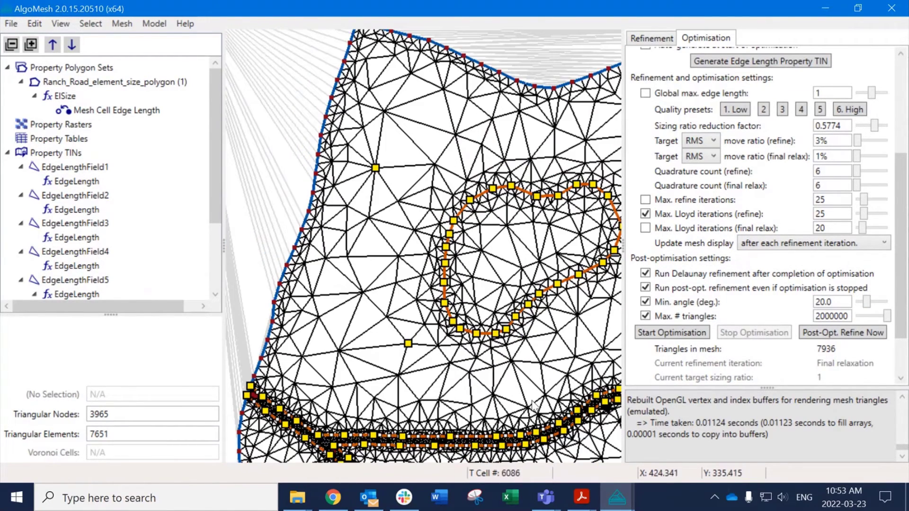
middle_click_drag(541, 383, 472, 257)
Turn off the constrained-edge length limit, re-enable auto-generation of the edge length field and review grading around the wells and river.
scroll(685, 142, "up", 5)
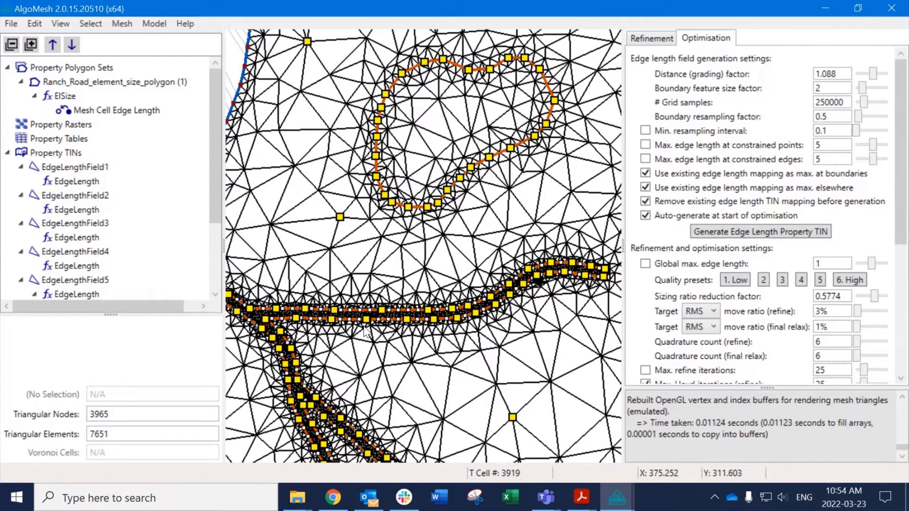
scroll(365, 331, "up", 3)
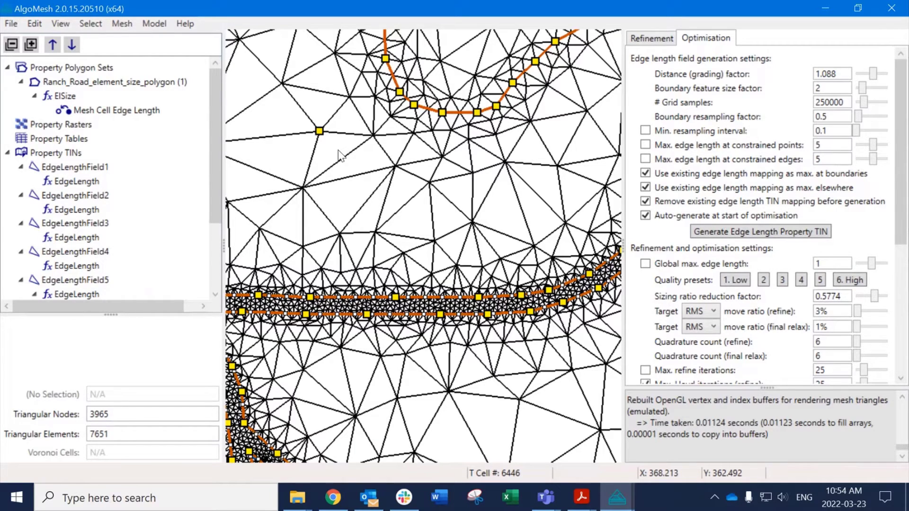
middle_click_drag(346, 162, 436, 292)
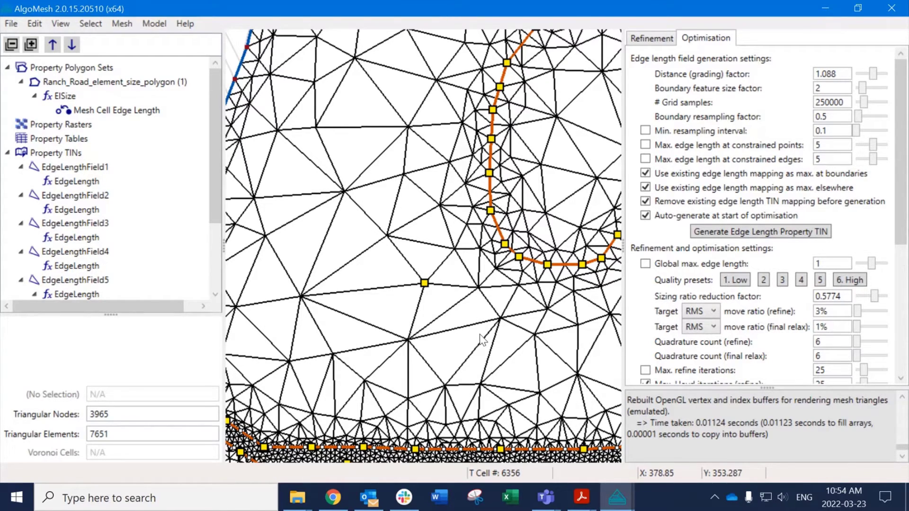
scroll(465, 320, "down", 5)
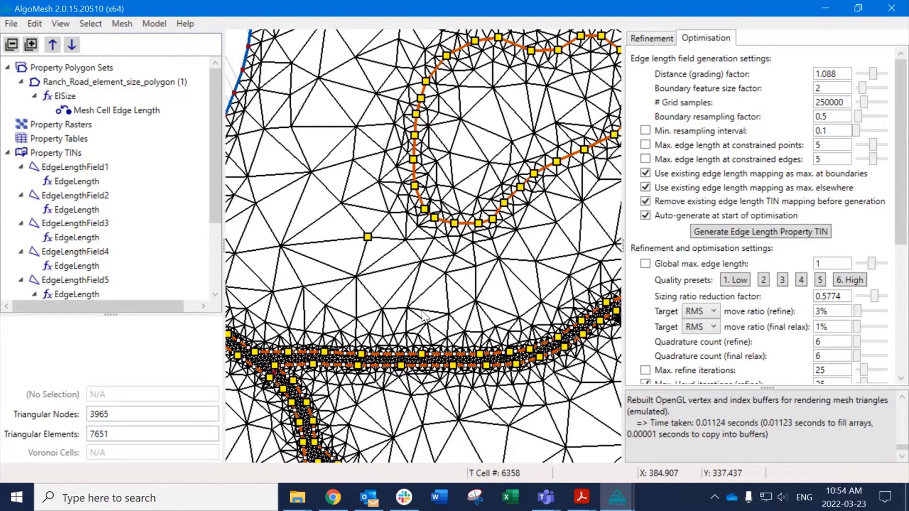
middle_click_drag(423, 336, 353, 170)
scroll(506, 323, "down", 4)
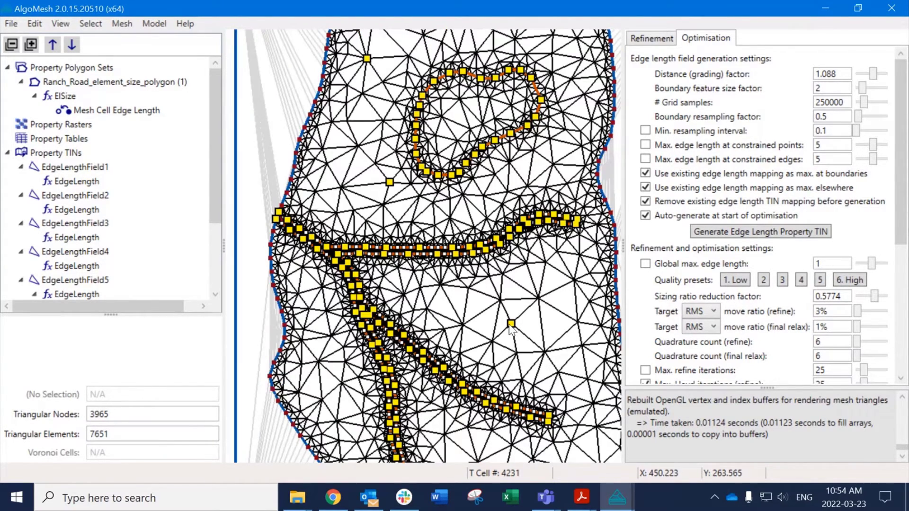
middle_click_drag(523, 323, 494, 297)
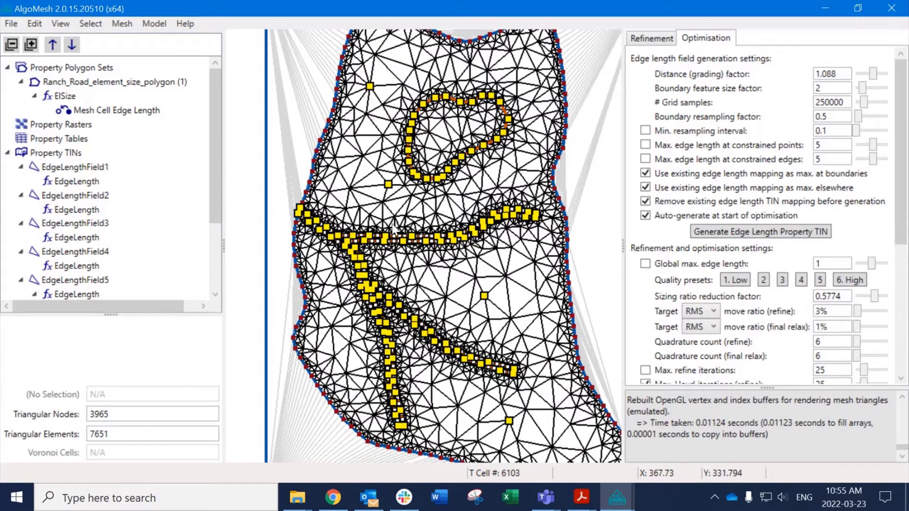
Set the boundary feature size factor to 0.6248 and the distance grading factor to 0.4, and rerun the optimisation.
scroll(398, 240, "up", 5)
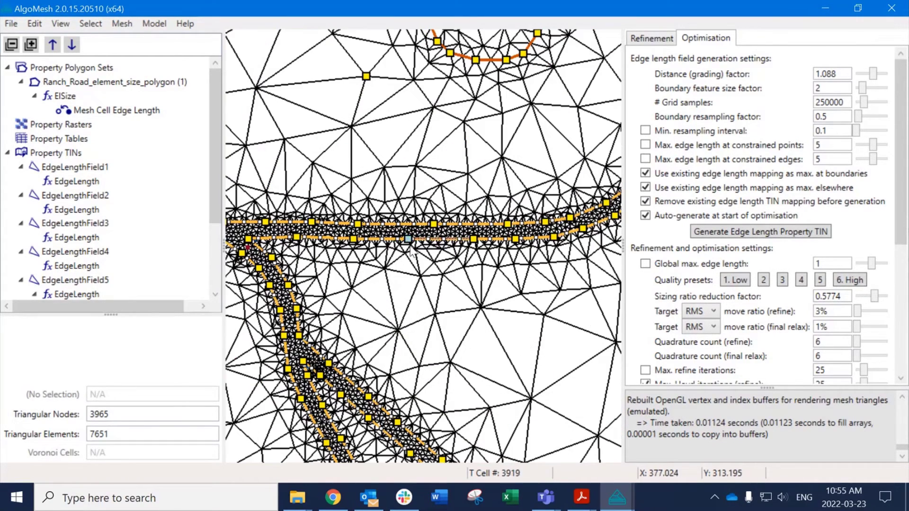
middle_click_drag(270, 233, 409, 238)
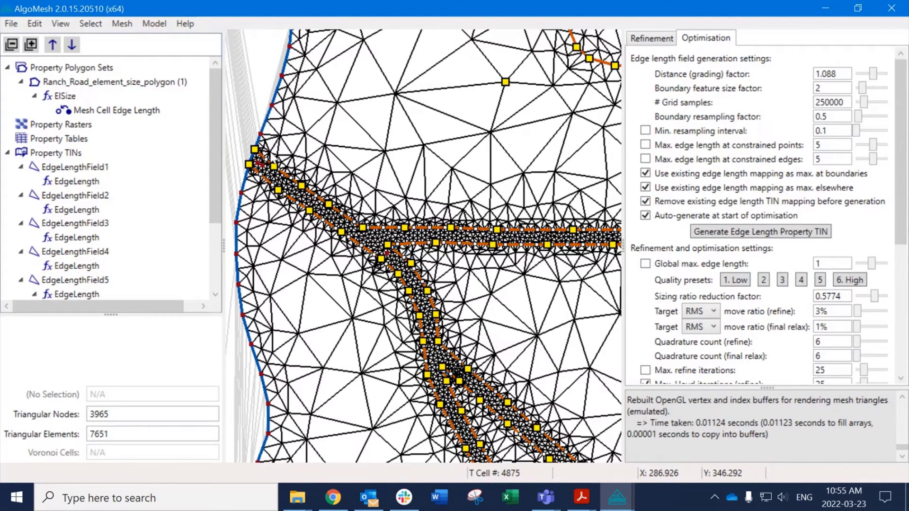
scroll(264, 171, "up", 1)
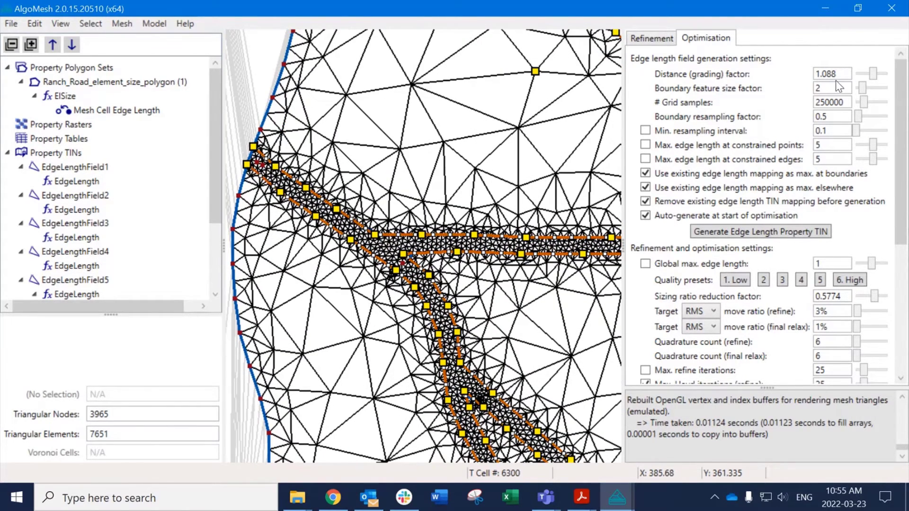
left_click_drag(861, 87, 860, 87)
scroll(748, 128, "down", 3)
scroll(745, 134, "up", 3)
left_click_drag(873, 76, 865, 74)
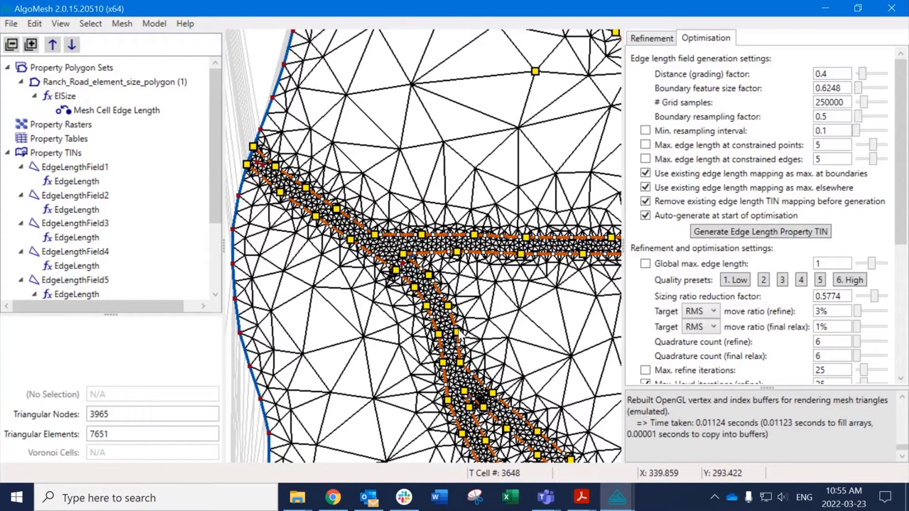
scroll(734, 372, "down", 3)
scroll(703, 356, "down", 2)
left_click(672, 332)
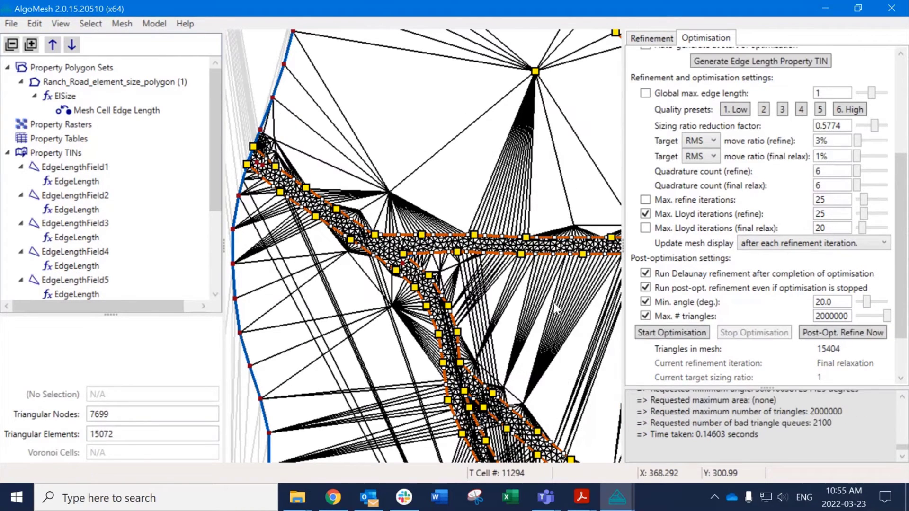
Re-enable auto-generation of the edge length field and shift the upper river bank's spline node nearest the western boundary slightly.
scroll(786, 146, "up", 5)
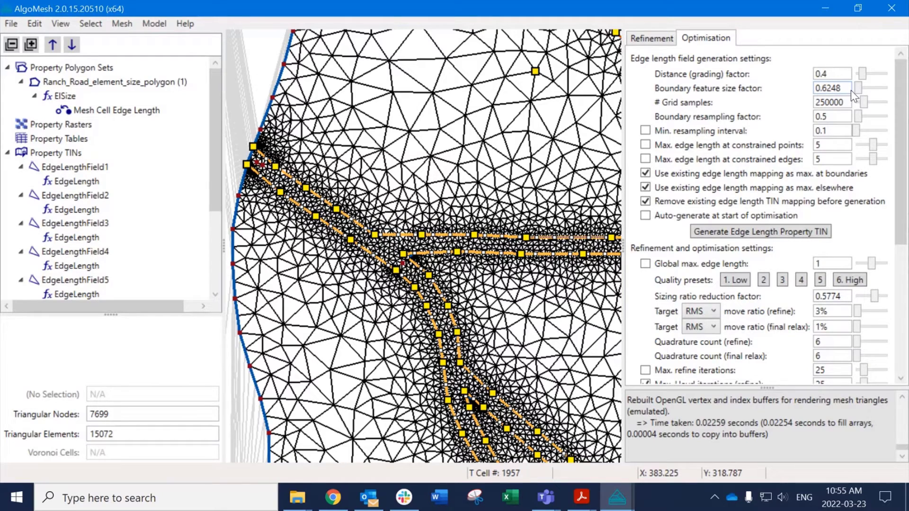
left_click_drag(276, 165, 341, 167)
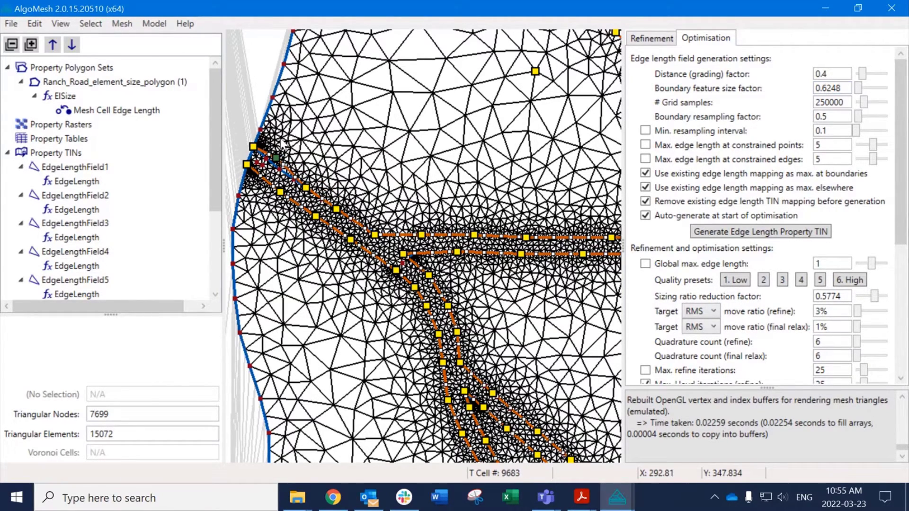
scroll(337, 156, "up", 3)
scroll(369, 187, "up", 3)
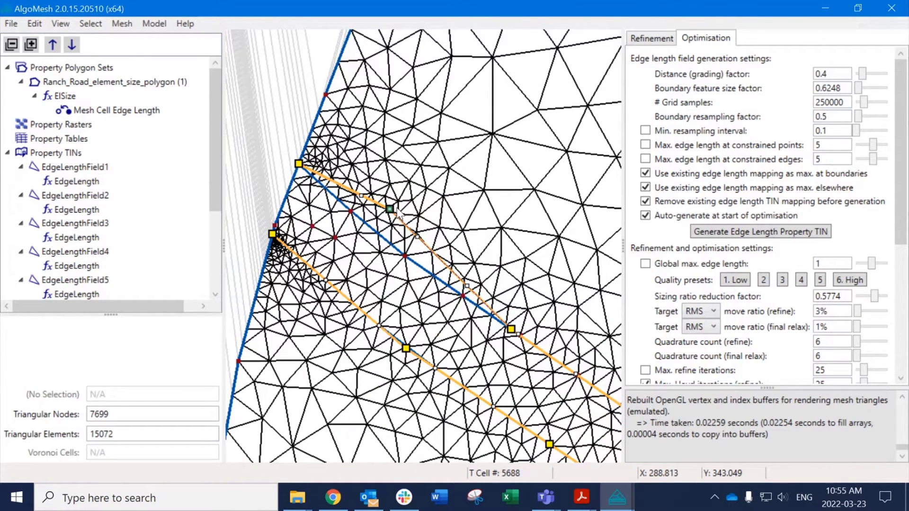
Toggle the option that restarts mesh generation from the original mesh domain off and back on.
left_click(34, 23)
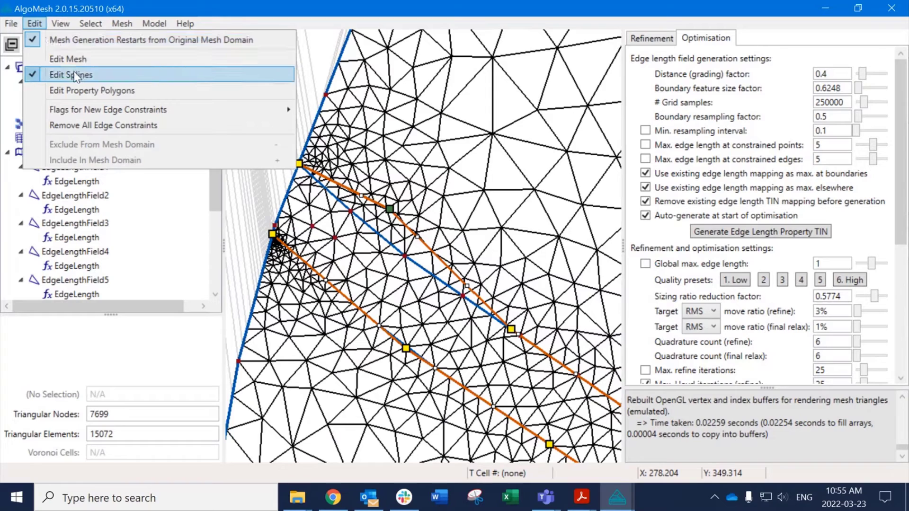
left_click(71, 75)
left_click(34, 23)
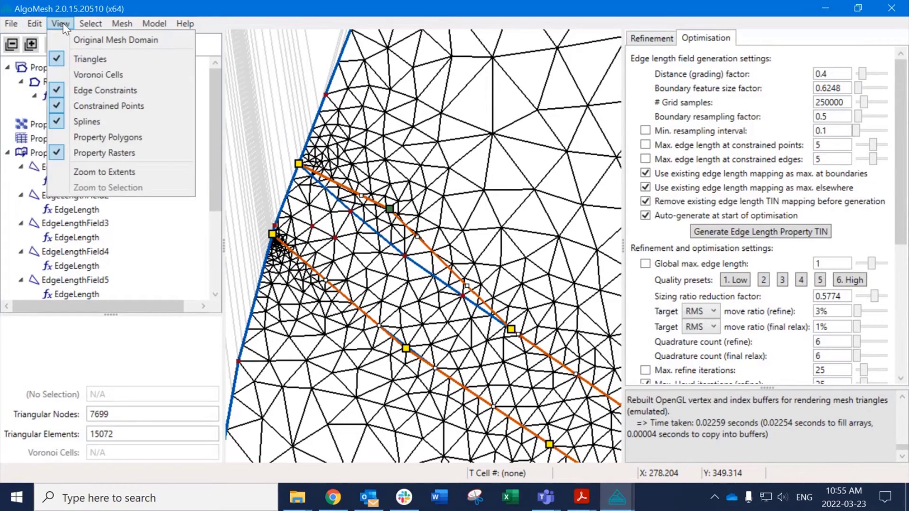
left_click(34, 23)
left_click(34, 23)
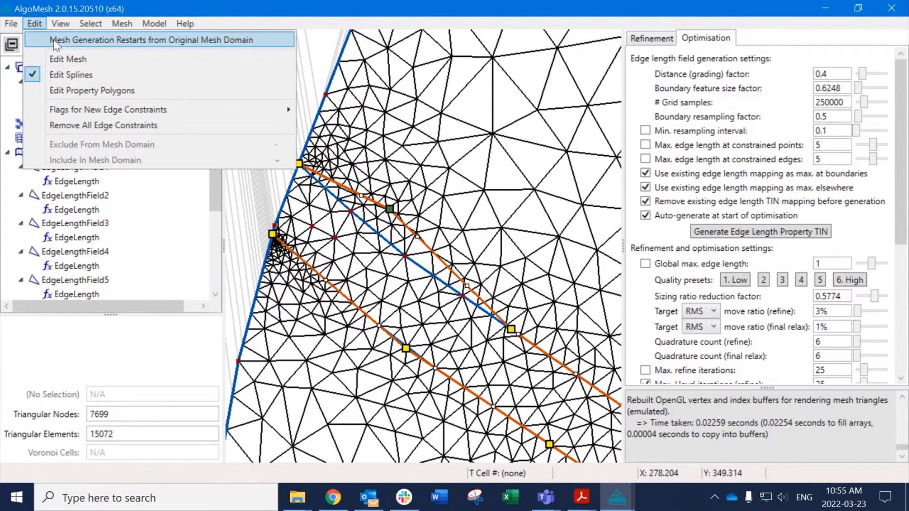
left_click(58, 76)
left_click(34, 23)
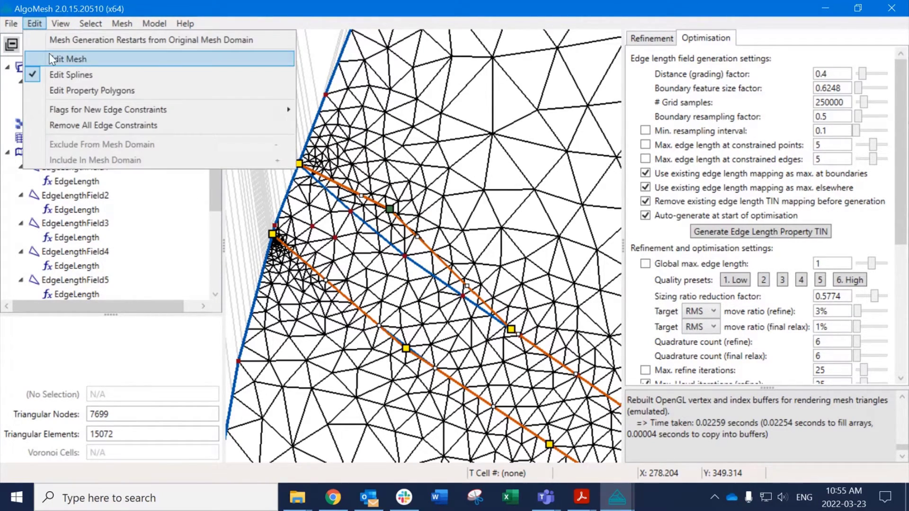
left_click(77, 39)
left_click(34, 23)
left_click(163, 29)
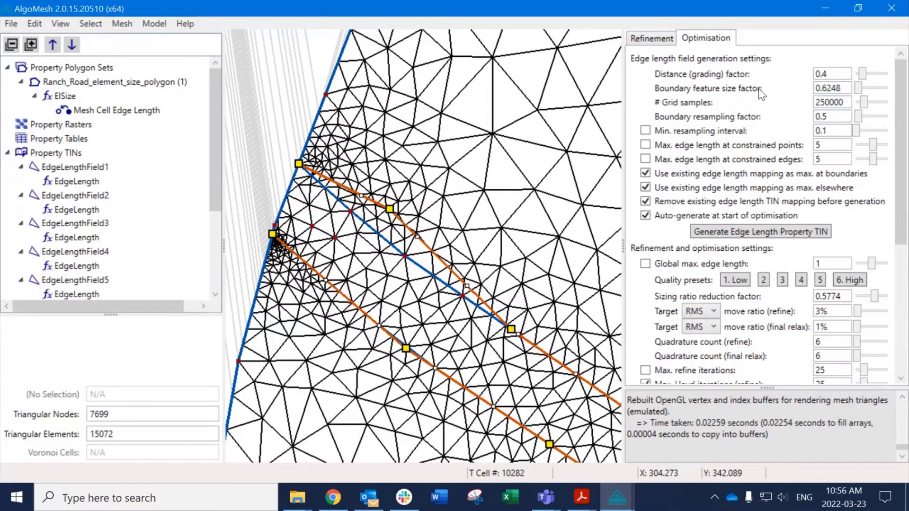
Set the boundary feature size factor to 2.688 and rerun the optimisation to coarsen the mesh where the river banks meet the western boundary.
scroll(299, 258, "up", 4)
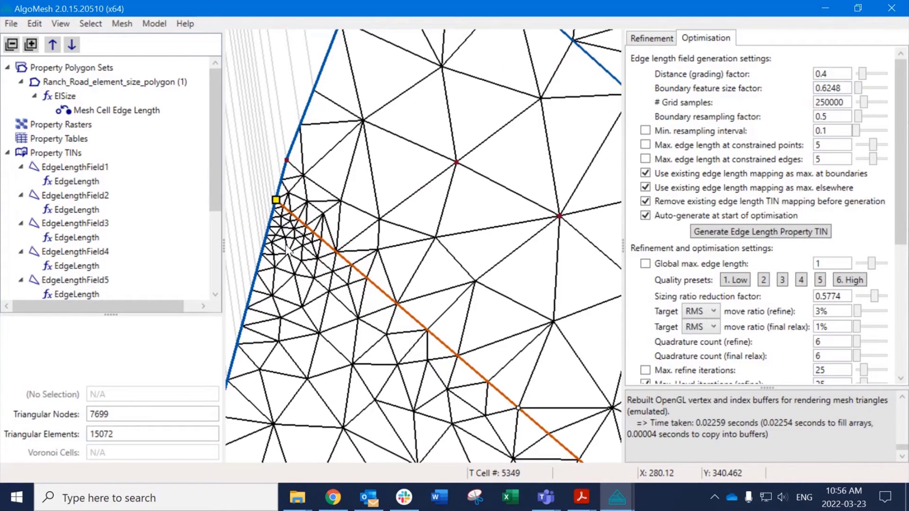
scroll(301, 240, "down", 2)
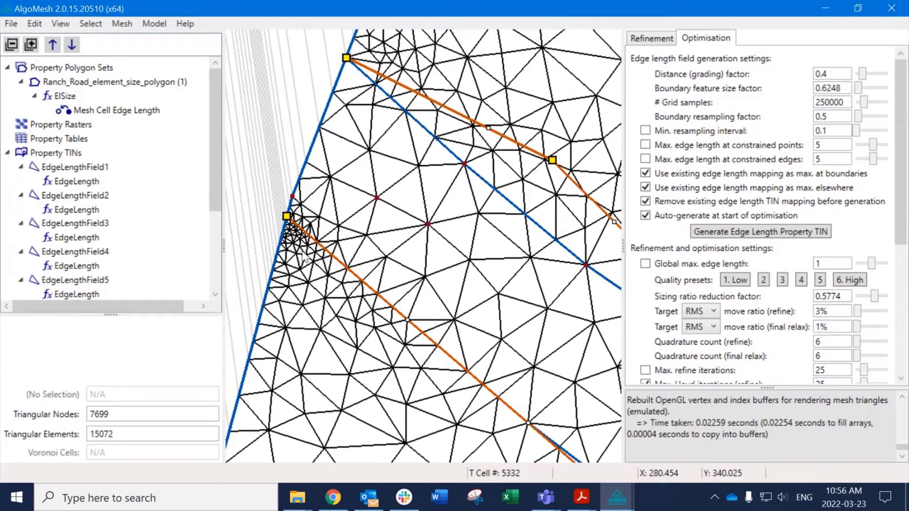
scroll(306, 251, "up", 1)
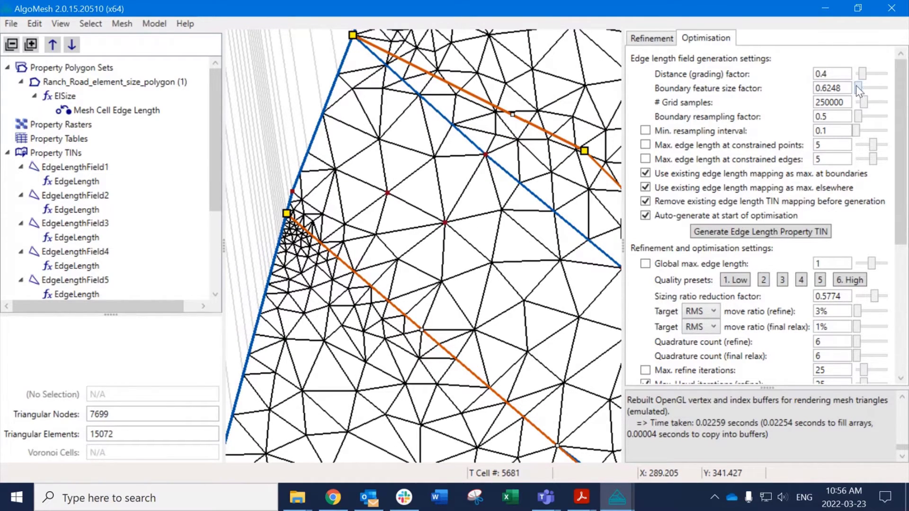
left_click_drag(859, 89, 865, 86)
scroll(751, 296, "down", 3)
scroll(706, 287, "down", 1)
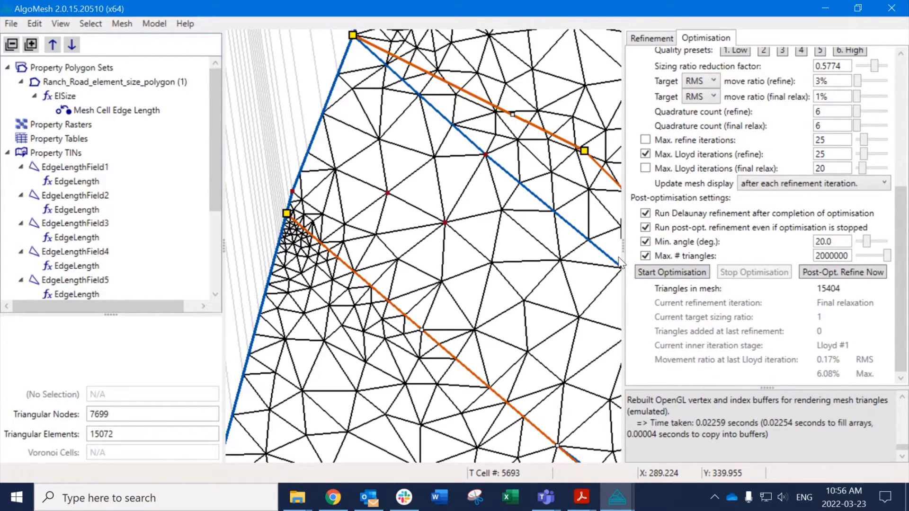
left_click(685, 274)
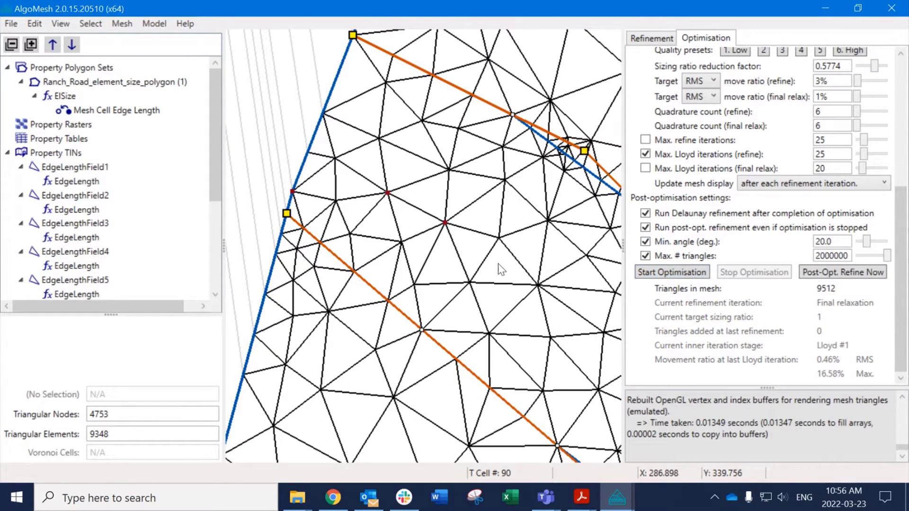
Try quality presets 4, 5 and 6, restore preset 1 (Low) and enable the limit of 25 refine iterations.
scroll(782, 172, "up", 5)
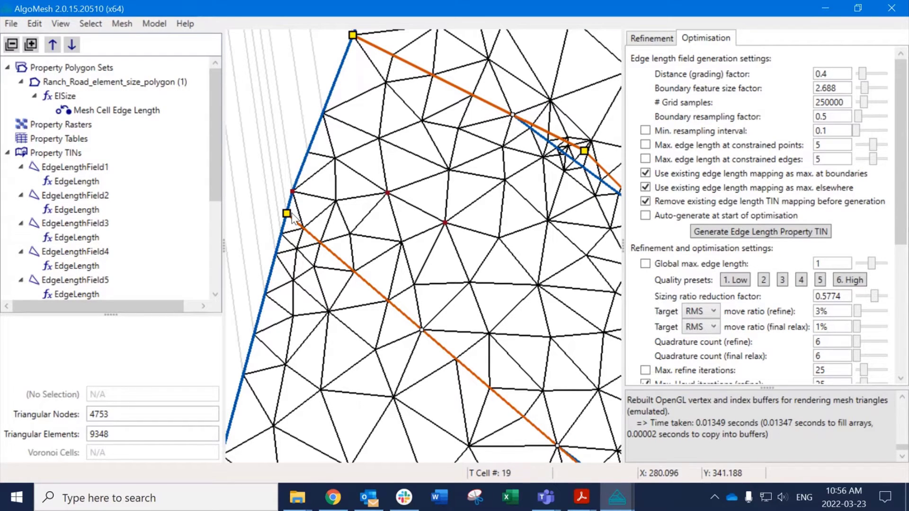
scroll(332, 218, "down", 1)
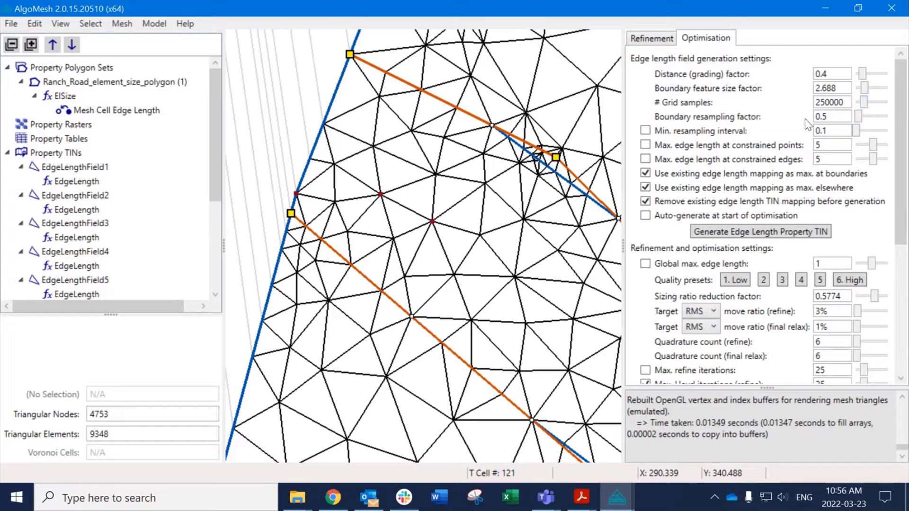
scroll(736, 161, "down", 5)
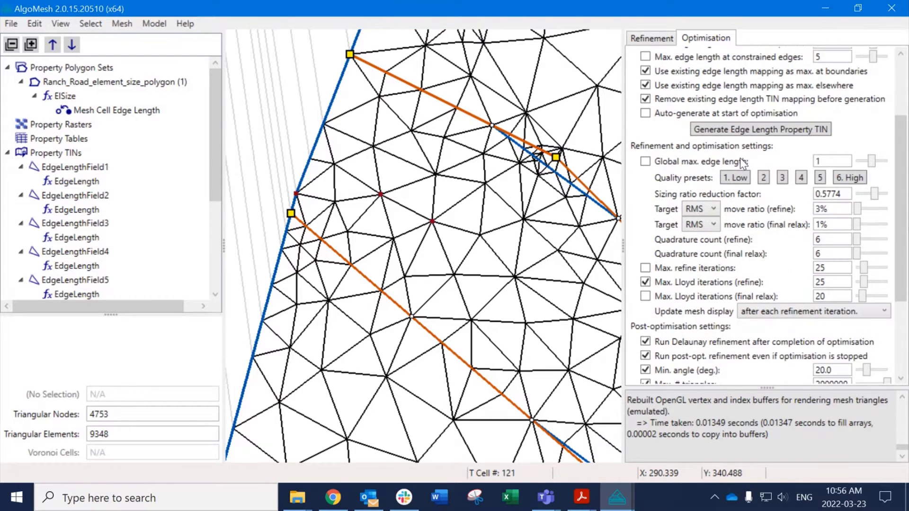
scroll(773, 180, "up", 3)
left_click(801, 179)
left_click(820, 178)
left_click(838, 178)
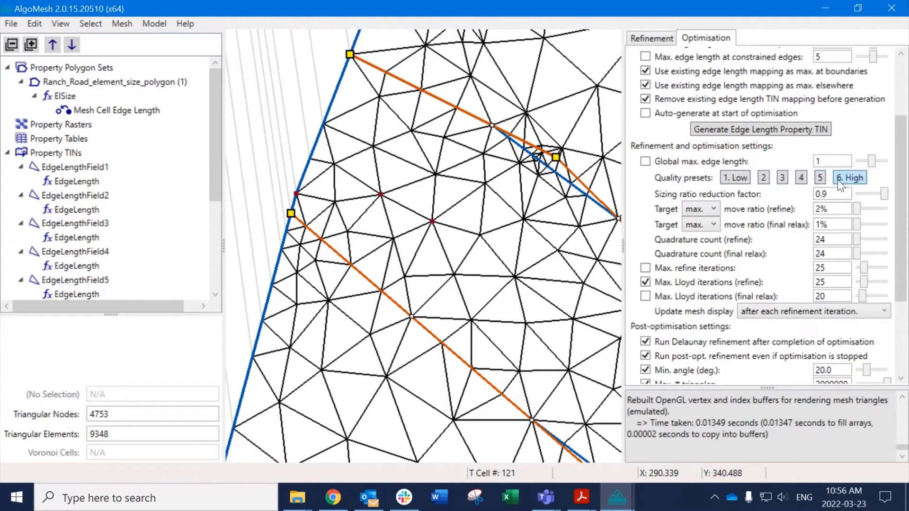
left_click(735, 178)
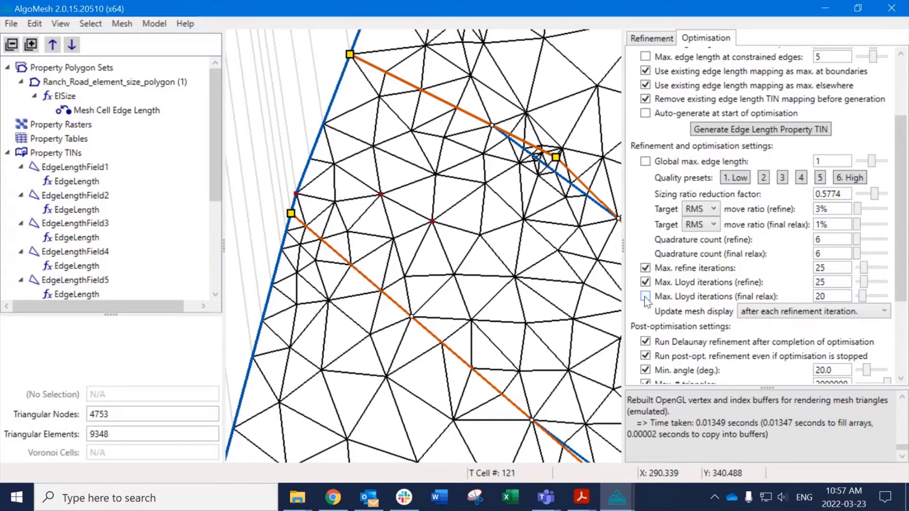
Review the iteration limits and post-optimisation settings, and examine the mesh grading around the river, lens and wells.
scroll(708, 303, "down", 3)
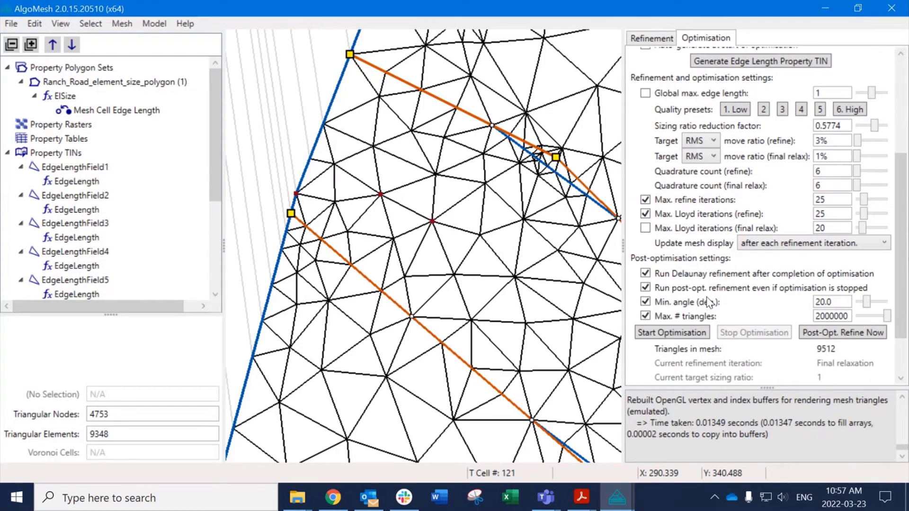
scroll(723, 250, "up", 1)
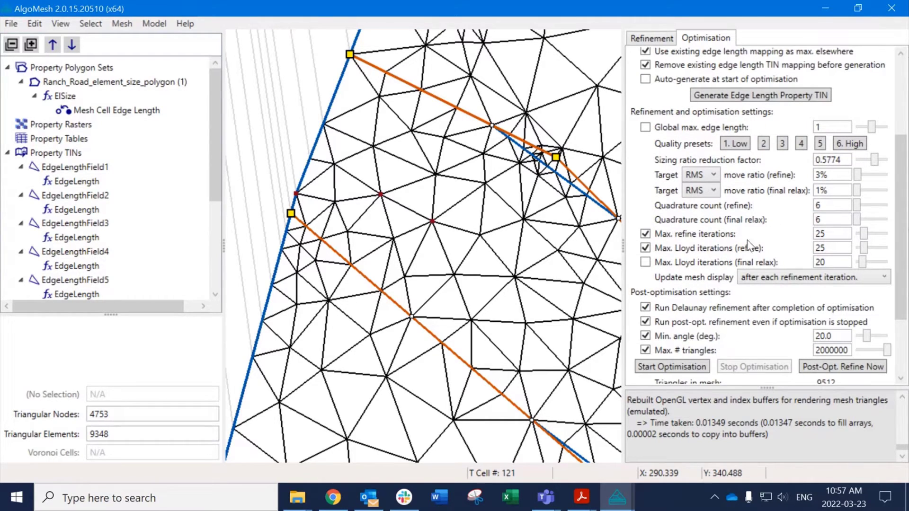
scroll(738, 246, "down", 1)
scroll(668, 243, "down", 2)
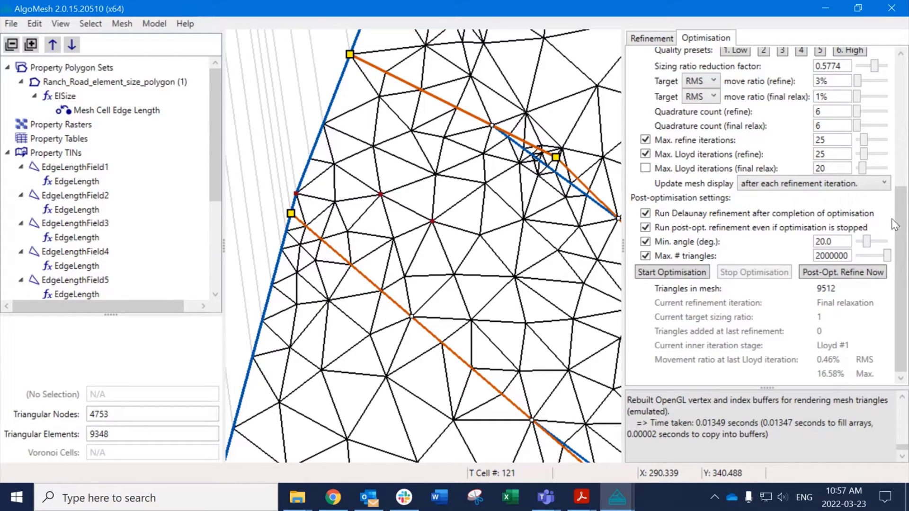
left_click(645, 227)
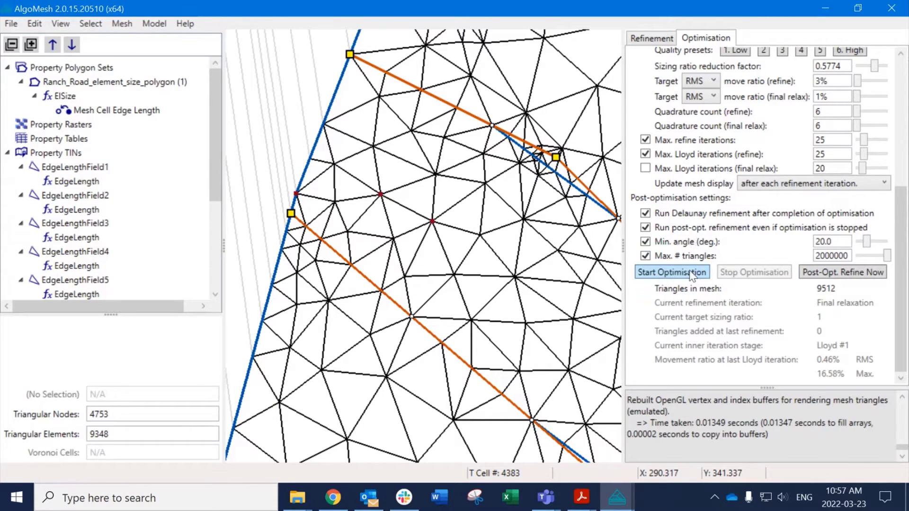
scroll(514, 196, "down", 5)
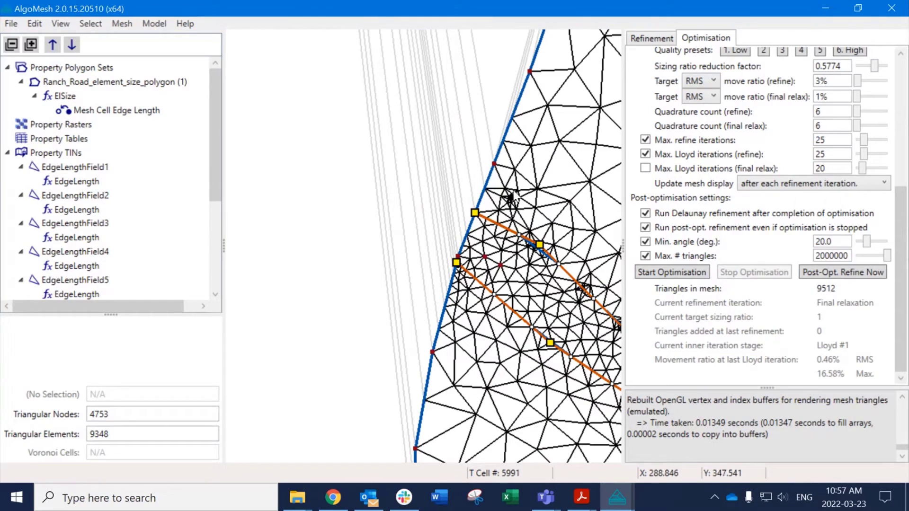
scroll(513, 196, "down", 5)
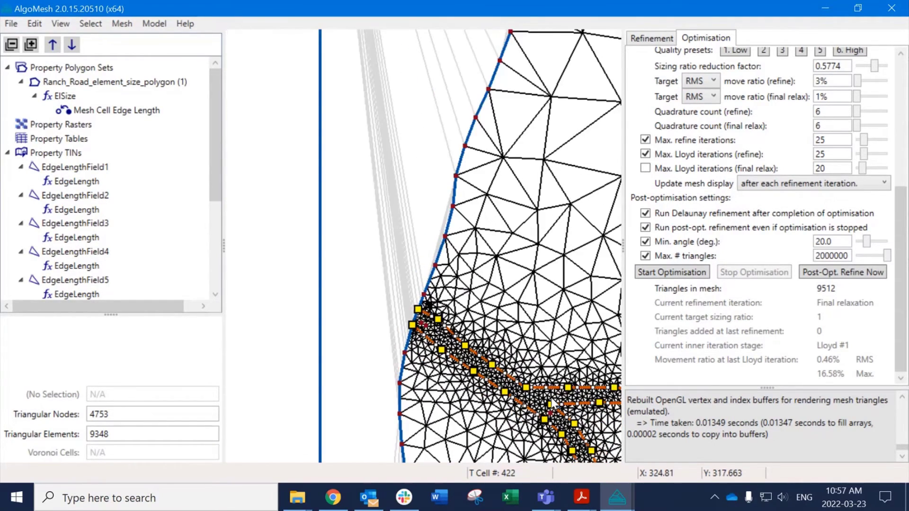
scroll(552, 404, "down", 5)
scroll(452, 259, "up", 2)
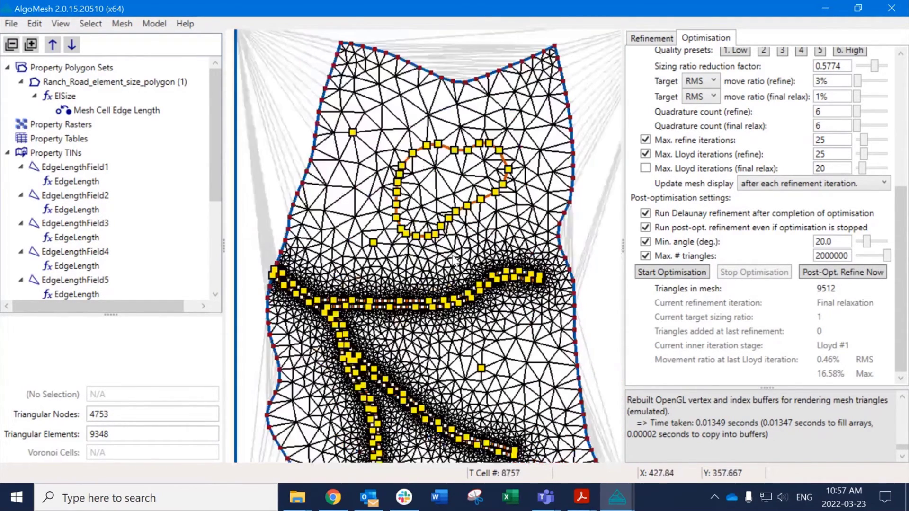
scroll(452, 260, "up", 2)
scroll(699, 155, "up", 2)
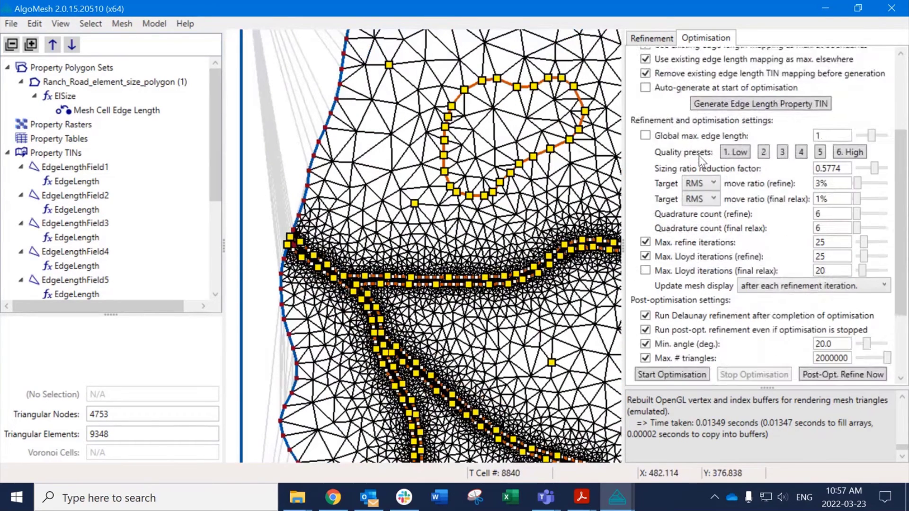
Set the boundary feature size factor to 1.083, re-enable auto-generation of the edge length field and rerun the optimisation.
scroll(699, 155, "up", 3)
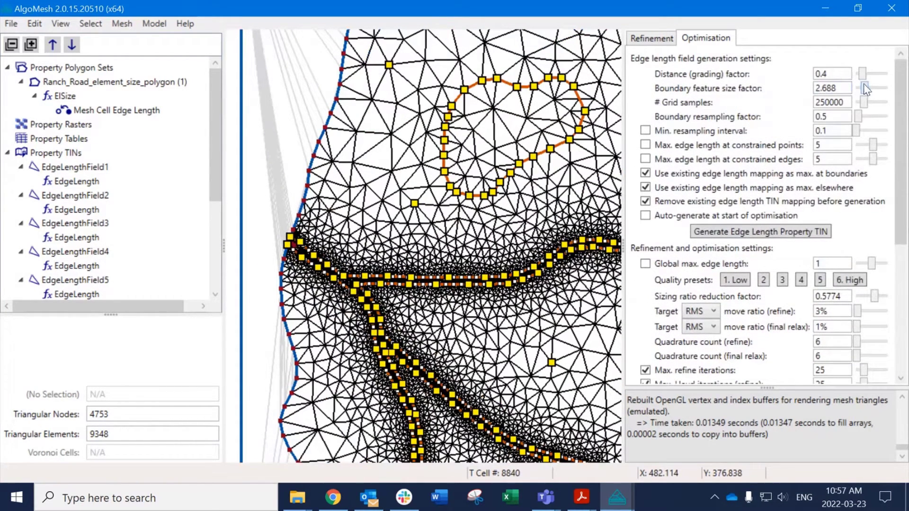
left_click_drag(864, 89, 860, 92)
scroll(685, 331, "down", 3)
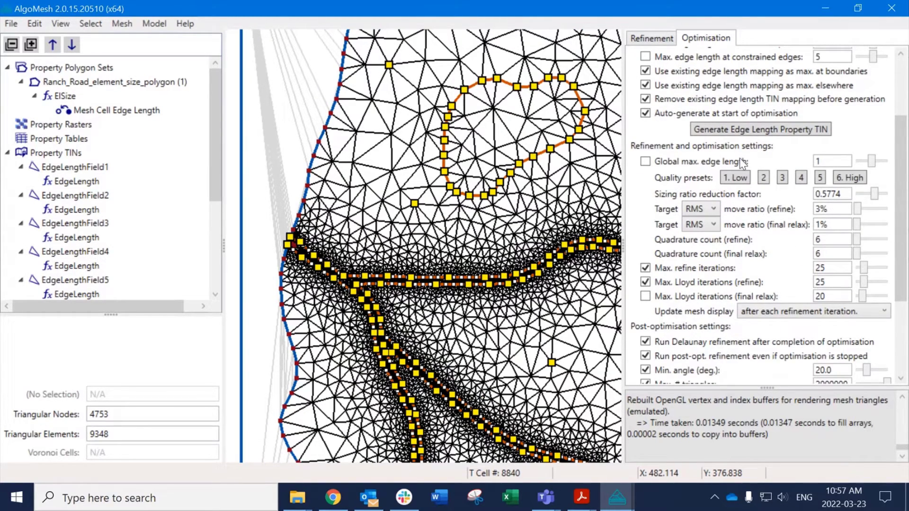
scroll(734, 215, "down", 2)
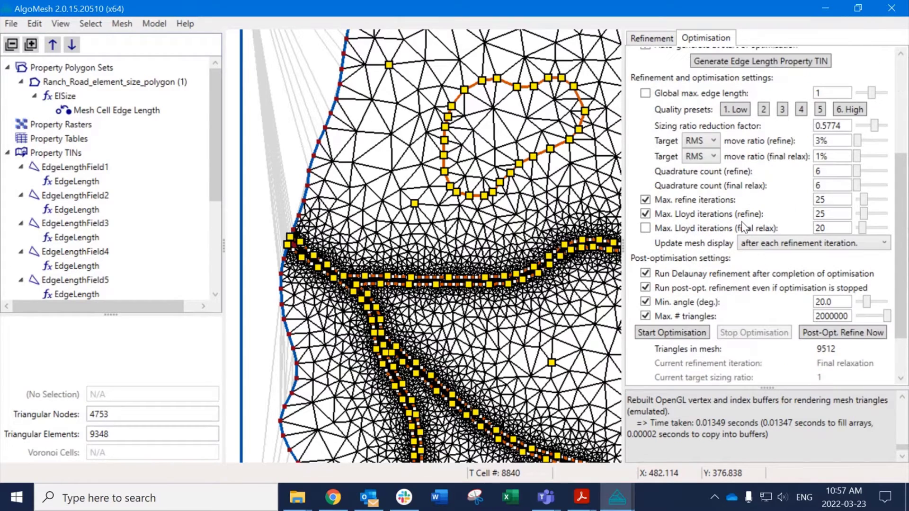
left_click(677, 335)
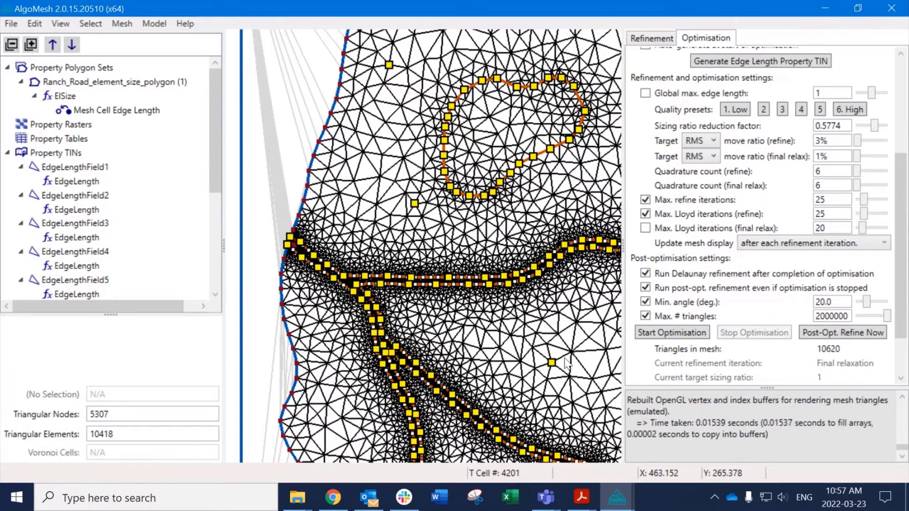
Check the southern river branches and triangle count, apply quality preset 4 and start the optimisation again.
middle_click_drag(579, 434, 516, 237)
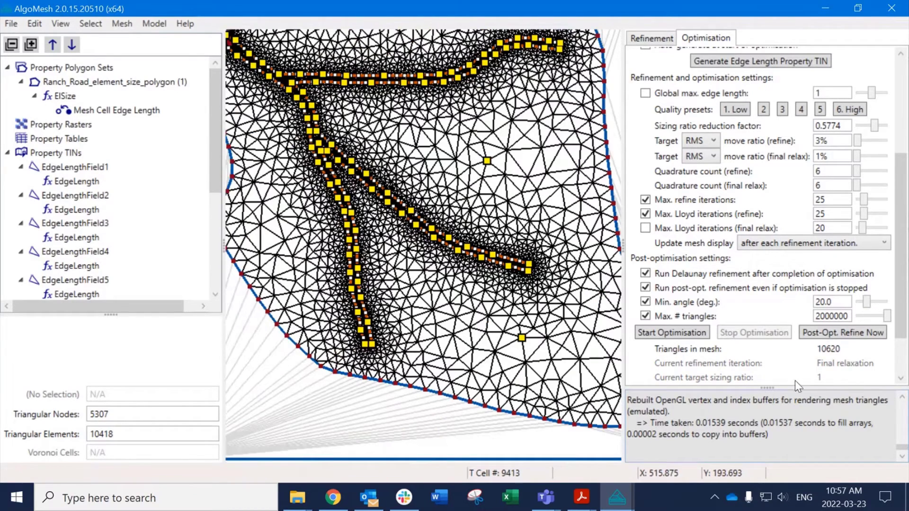
left_click_drag(776, 388, 770, 413)
scroll(777, 398, "down", 1)
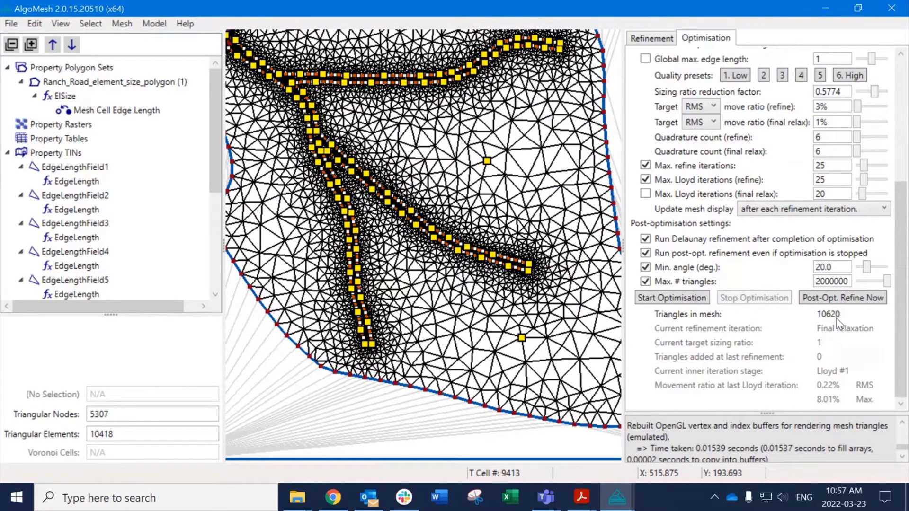
scroll(803, 152, "up", 2)
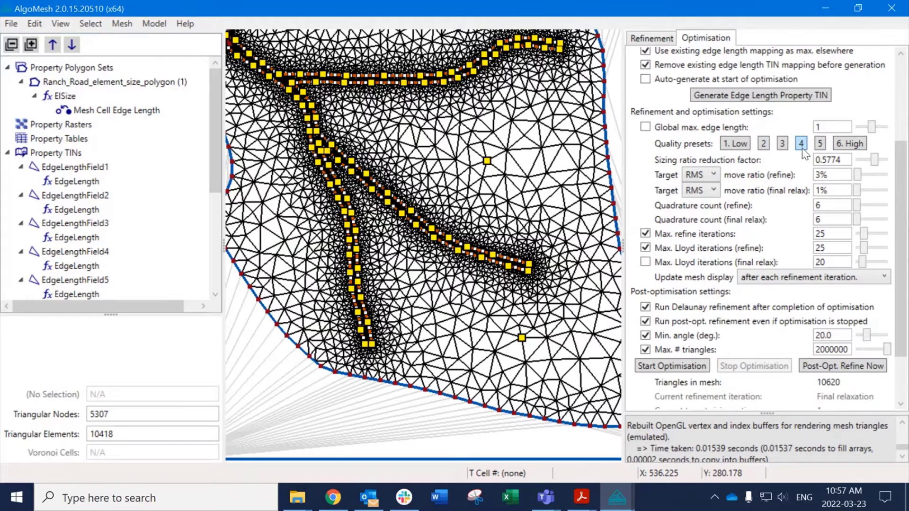
left_click(800, 145)
left_click(676, 371)
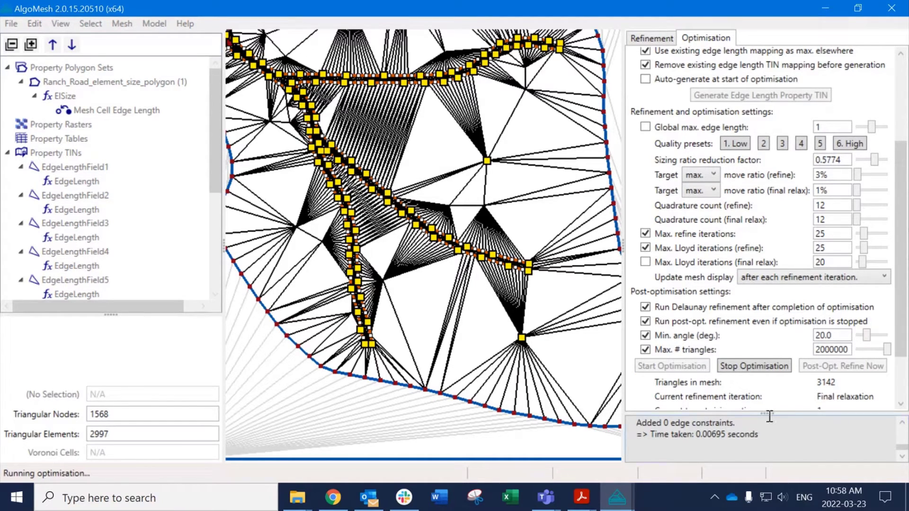
Shrink the log area to show the optimisation progress and stop the running optimisation during its final relaxation.
left_click_drag(768, 415, 770, 425)
scroll(784, 396, "down", 3)
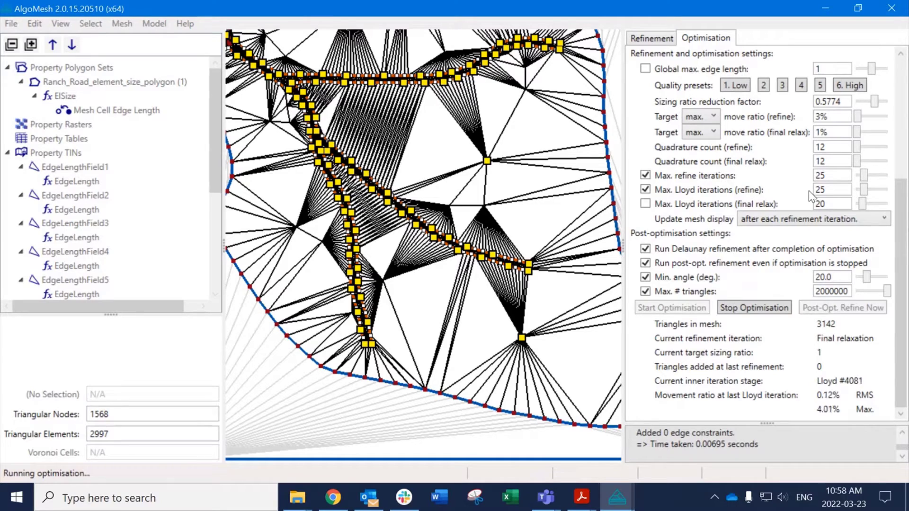
scroll(809, 191, "up", 2)
scroll(711, 216, "down", 2)
left_click(755, 309)
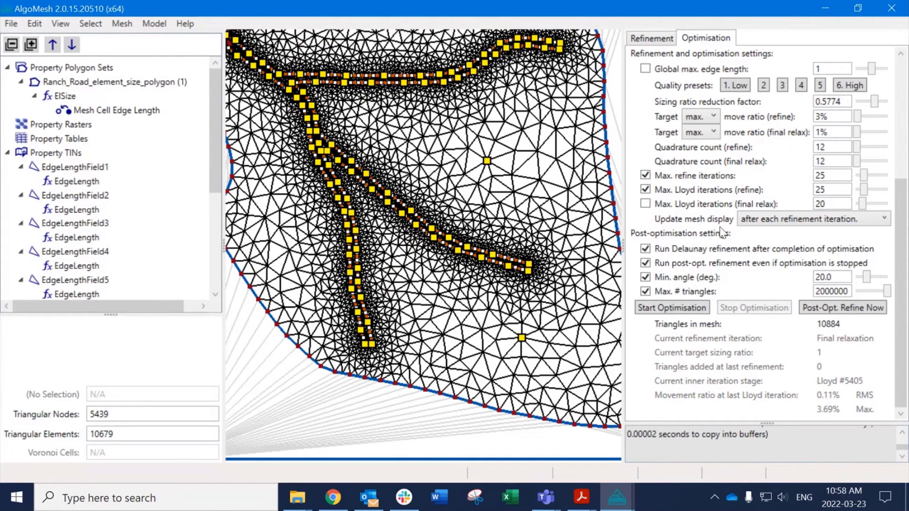
Limit the final relaxation to 20 Lloyd iterations, rerun the optimisation and inspect the mesh along the river.
left_click(645, 204)
left_click(673, 308)
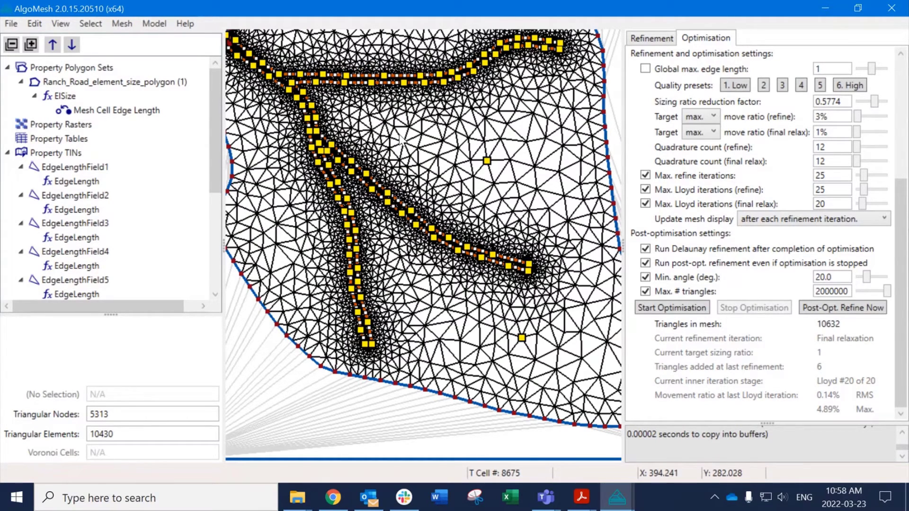
middle_click_drag(399, 134, 427, 224)
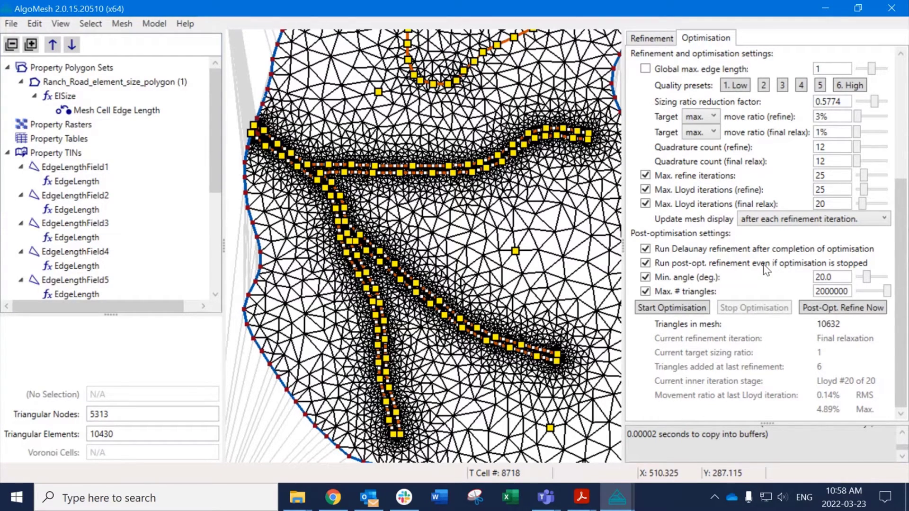
Apply quality preset 6 (High) and rerun the optimisation.
scroll(756, 280, "up", 4)
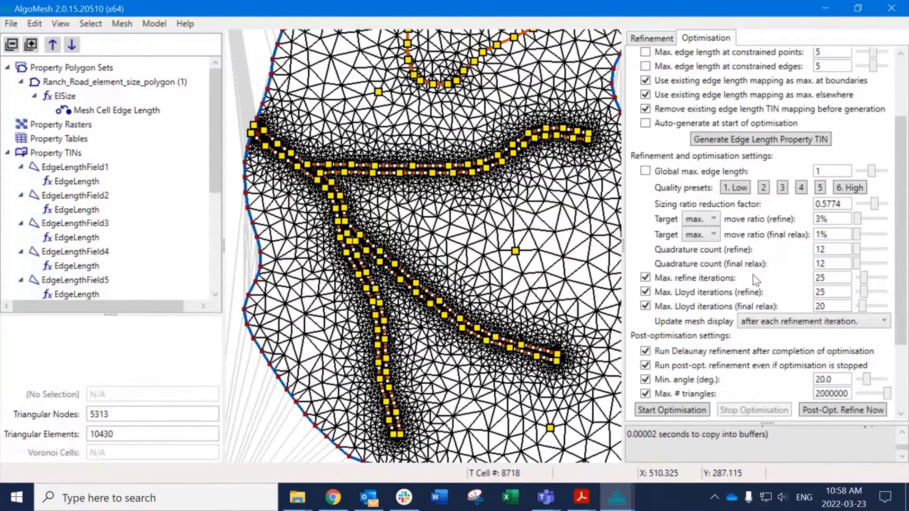
scroll(756, 280, "up", 4)
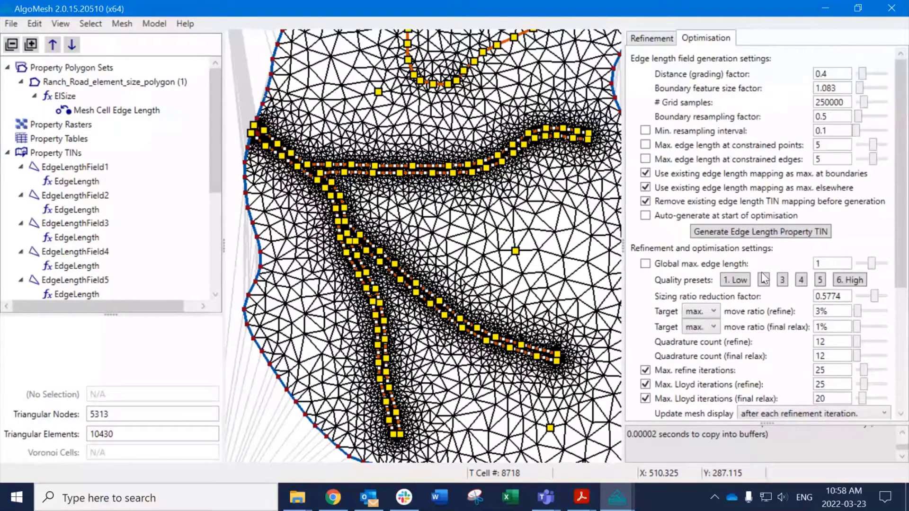
scroll(753, 277, "down", 3)
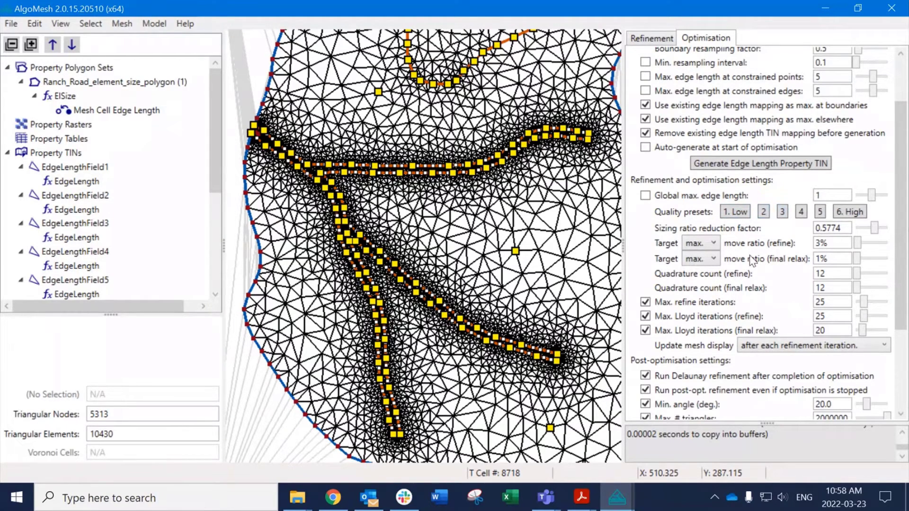
scroll(753, 261, "down", 5)
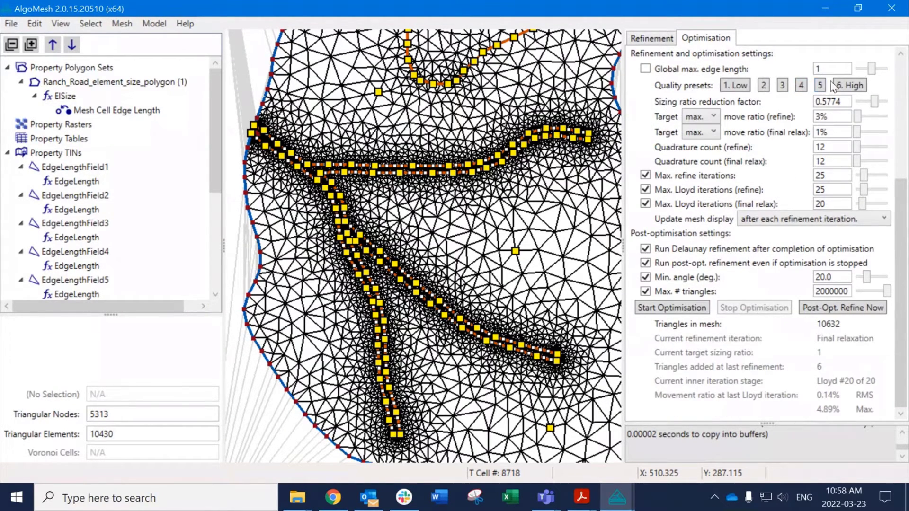
left_click(839, 85)
left_click(670, 308)
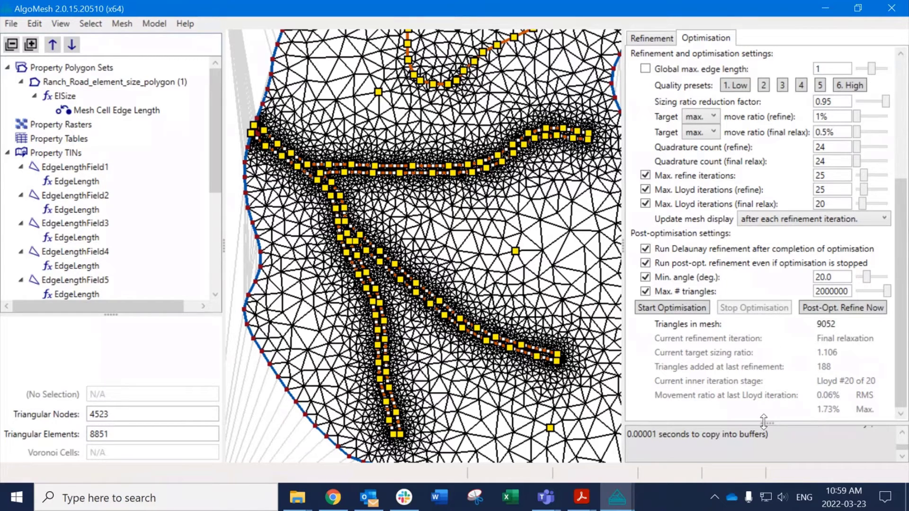
Enlarge the log area and examine the mesh closely where the river branches meet.
left_click_drag(767, 423, 772, 353)
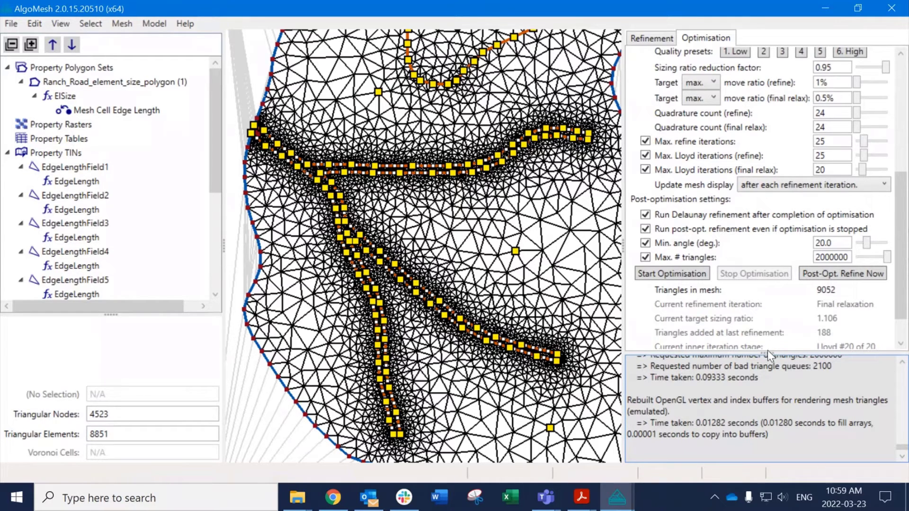
left_click_drag(771, 351, 770, 395)
scroll(381, 397, "up", 5)
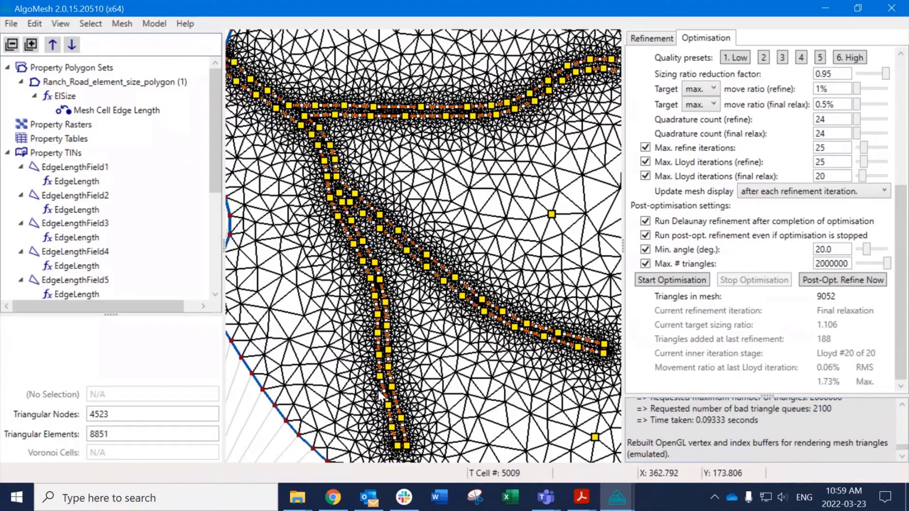
middle_click_drag(497, 88, 433, 353)
middle_click_drag(264, 323, 357, 390)
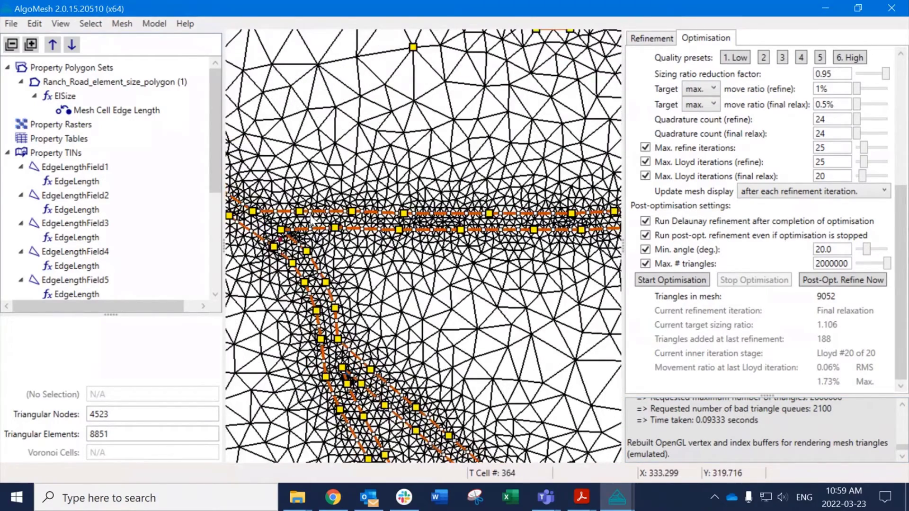
scroll(294, 232, "up", 3)
scroll(295, 232, "down", 2)
middle_click_drag(422, 357, 406, 238)
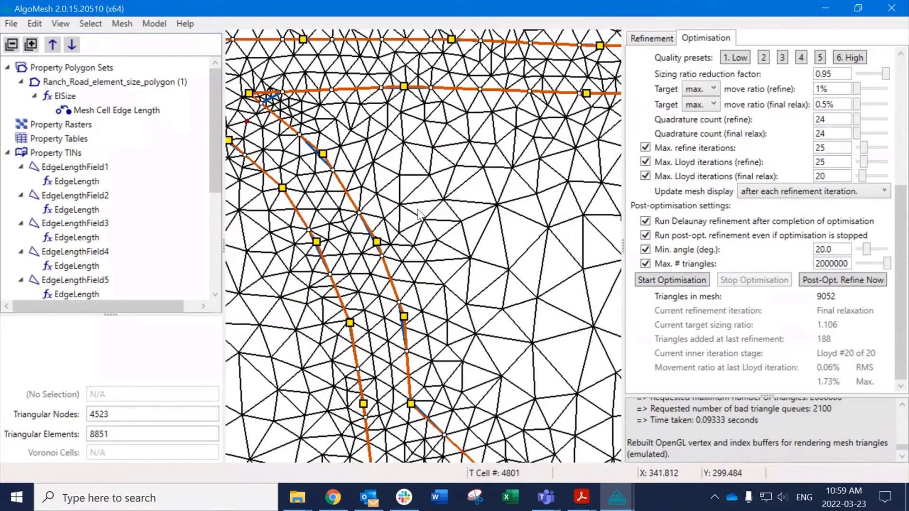
middle_click_drag(411, 422, 405, 171)
scroll(418, 241, "up", 5)
scroll(437, 226, "up", 2)
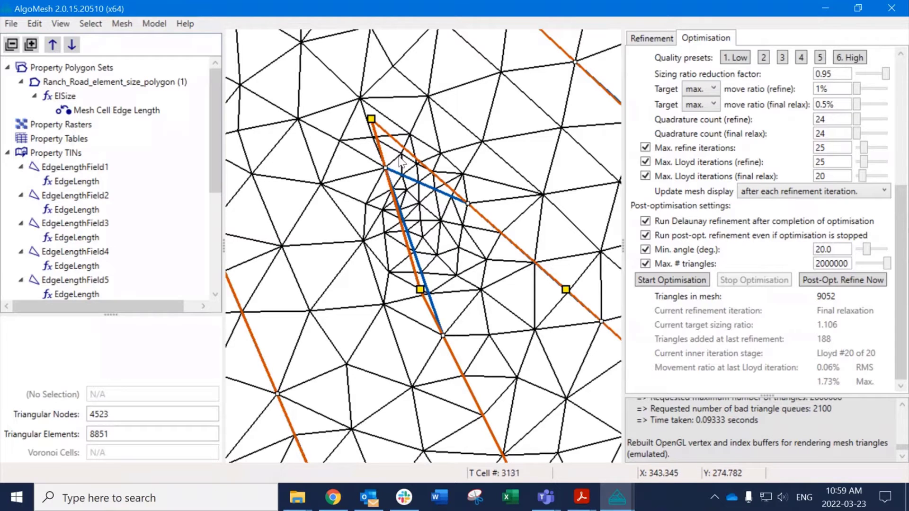
scroll(434, 210, "down", 5)
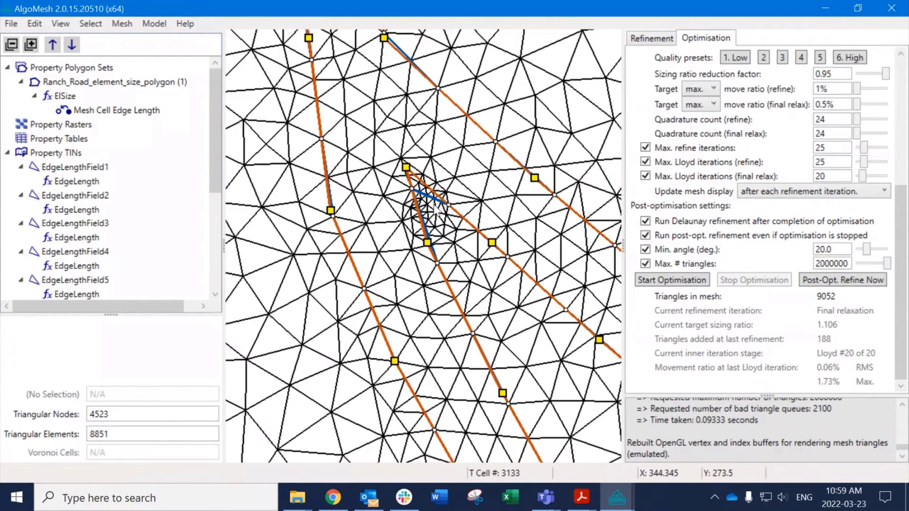
scroll(434, 210, "down", 8)
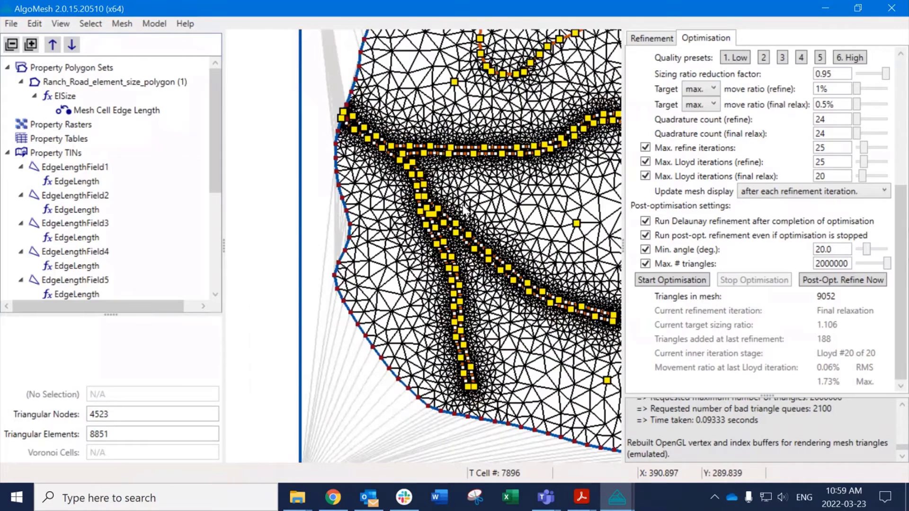
scroll(443, 182, "down", 3)
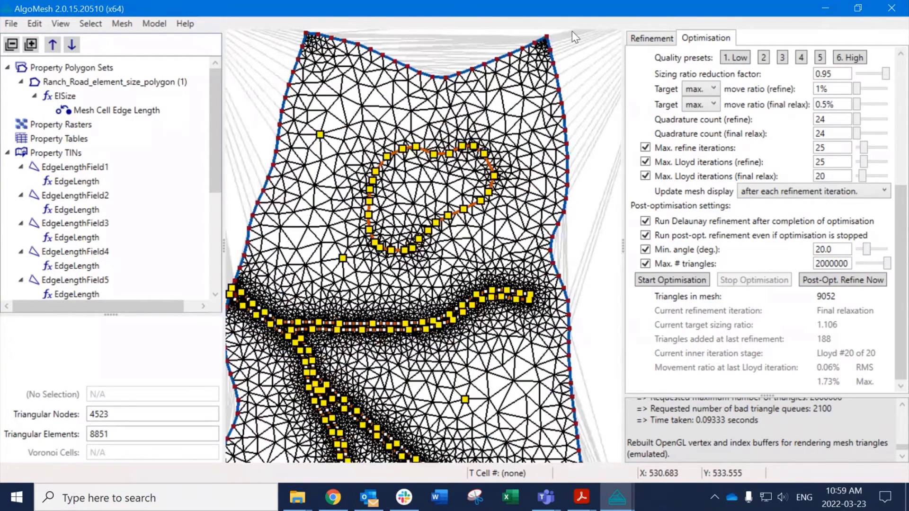
Examine the mesh triangles in the two northern corners of the domain boundary.
scroll(545, 43, "up", 10)
scroll(545, 43, "up", 1)
scroll(545, 44, "down", 1)
middle_click_drag(538, 61, 526, 128)
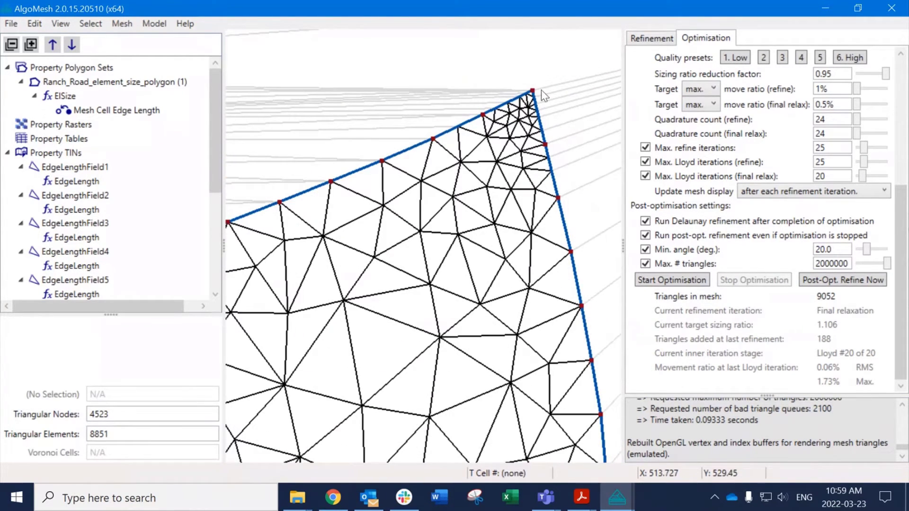
middle_click_drag(340, 232, 587, 171)
middle_click_drag(250, 201, 582, 236)
middle_click_drag(379, 189, 639, 296)
scroll(388, 152, "down", 5)
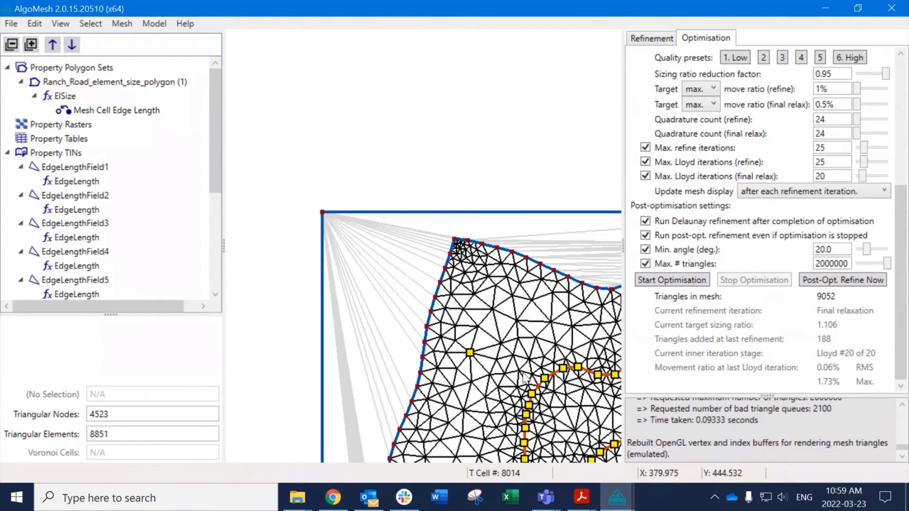
middle_click_drag(449, 232, 436, 193)
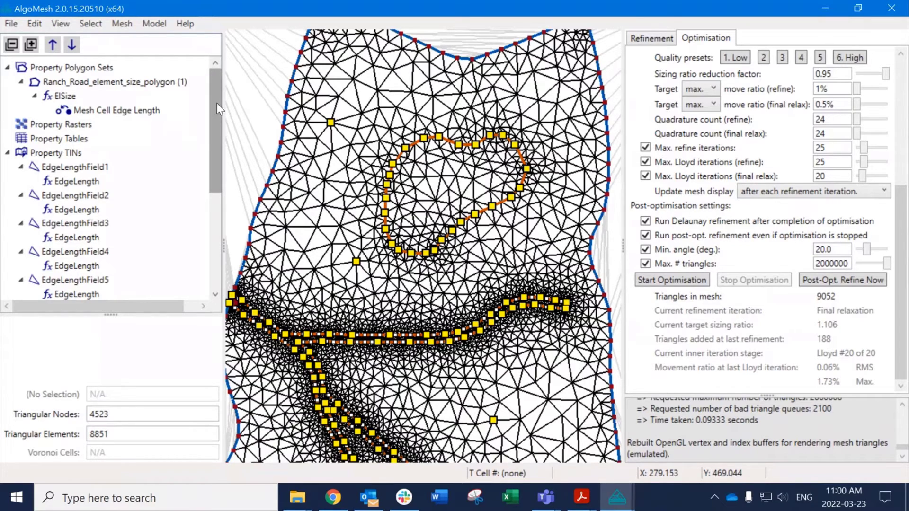
Enlarge the project tree and review the edge length fields listed under Property TINs.
left_click_drag(218, 109, 215, 198)
scroll(210, 186, "up", 4)
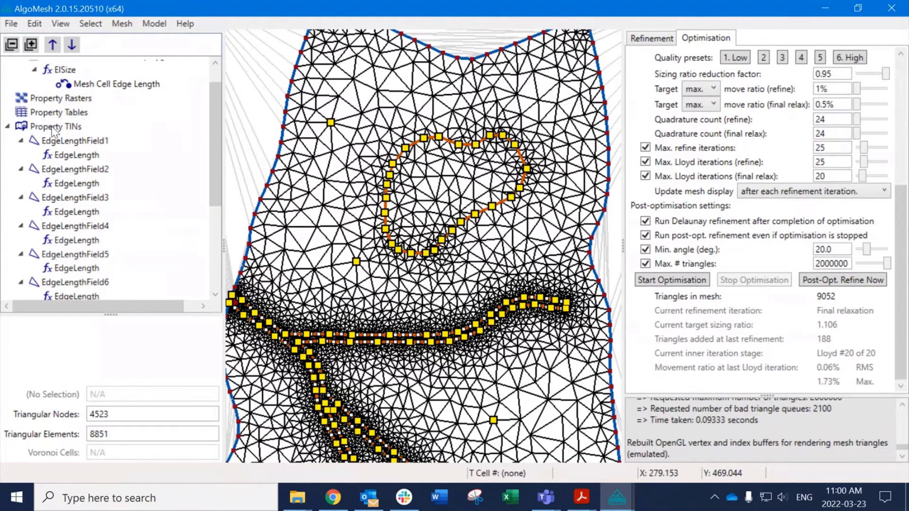
left_click_drag(111, 315, 111, 359)
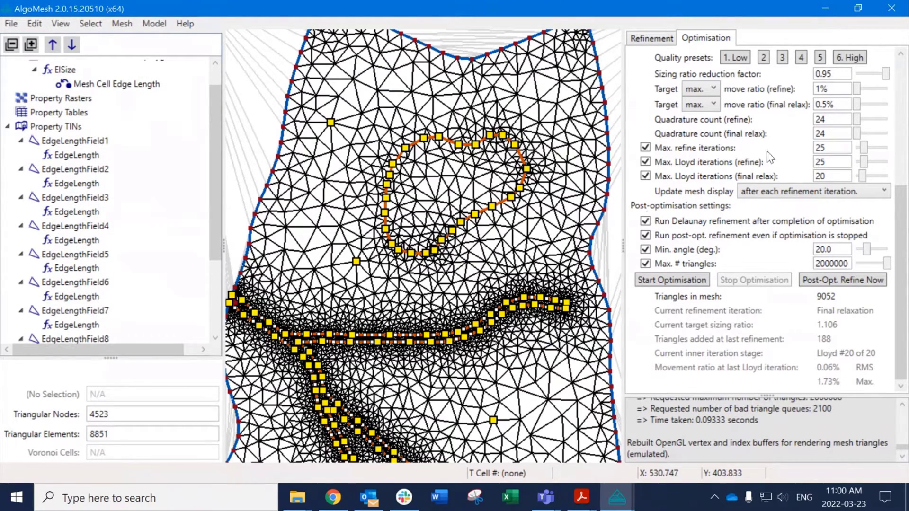
Enable the maximum edge length at constrained edges and automatic edge length field generation at the start of optimisation.
scroll(726, 134, "up", 5)
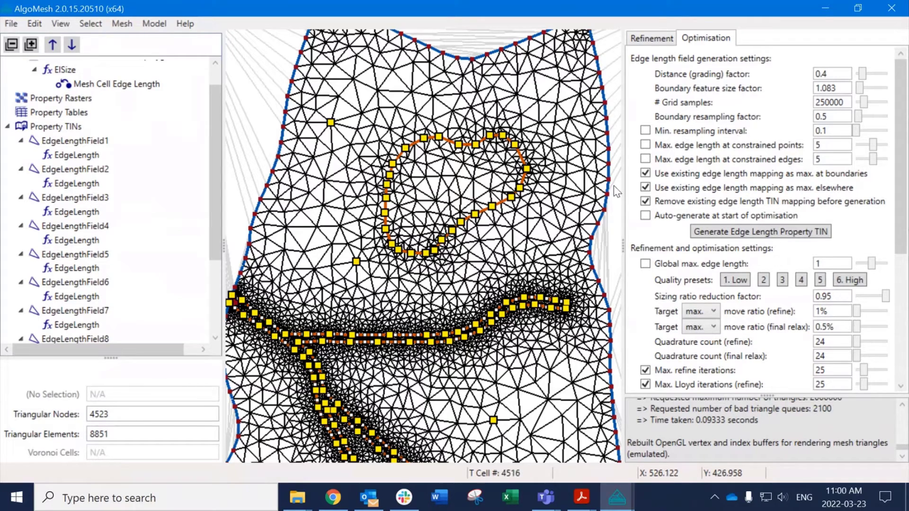
left_click(646, 145)
left_click(646, 216)
scroll(84, 204, "down", 2)
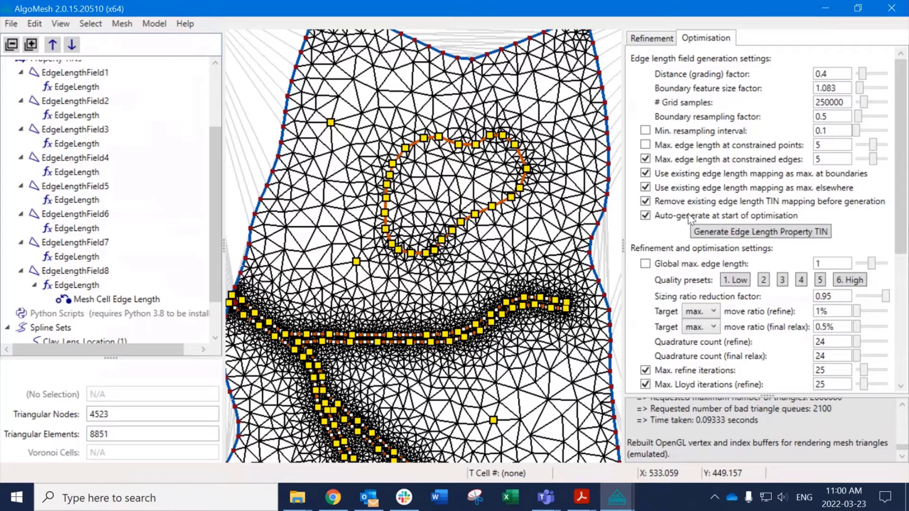
Apply quality preset 1 (Low), run the optimisation and check the generated edge length field in the project tree.
scroll(689, 247, "down", 5)
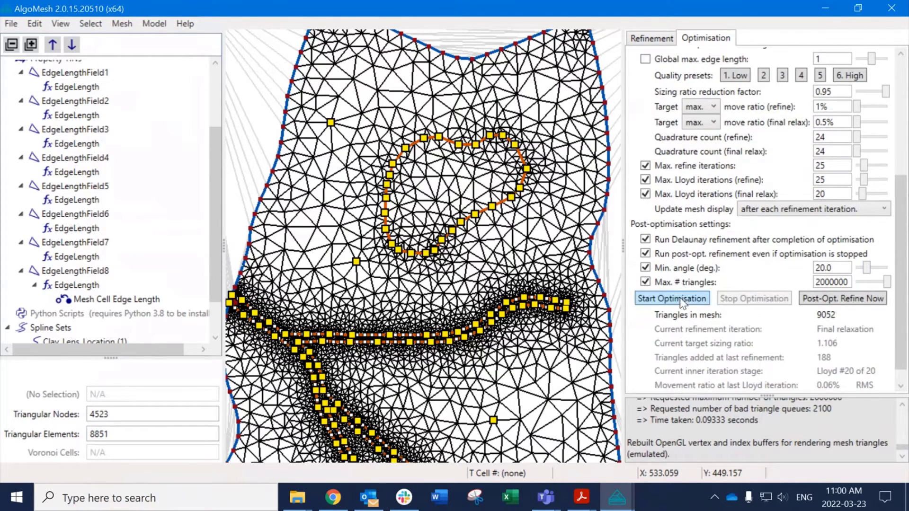
left_click(735, 75)
left_click(669, 297)
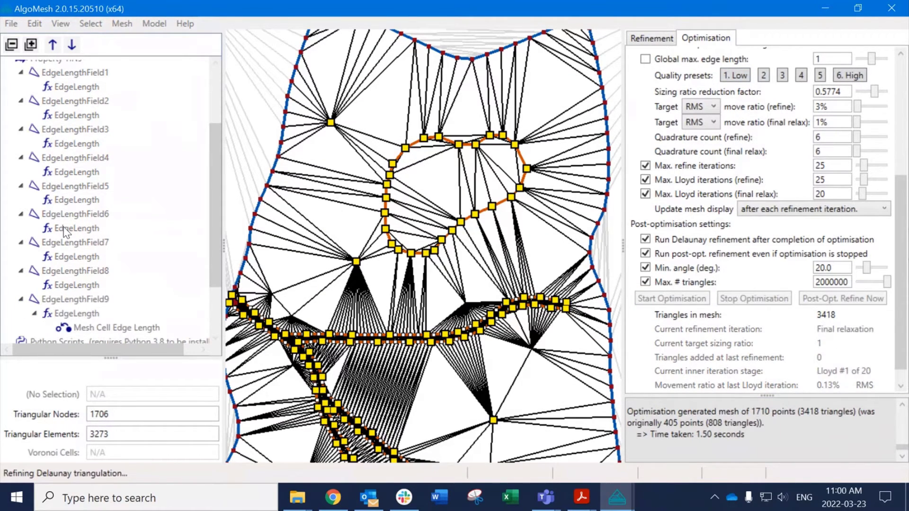
scroll(100, 189, "up", 2)
scroll(68, 151, "down", 1)
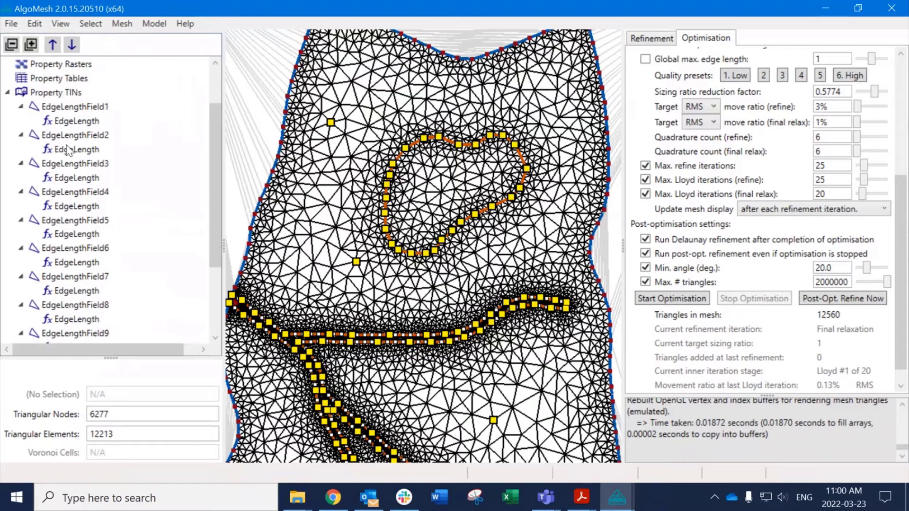
scroll(70, 154, "down", 2)
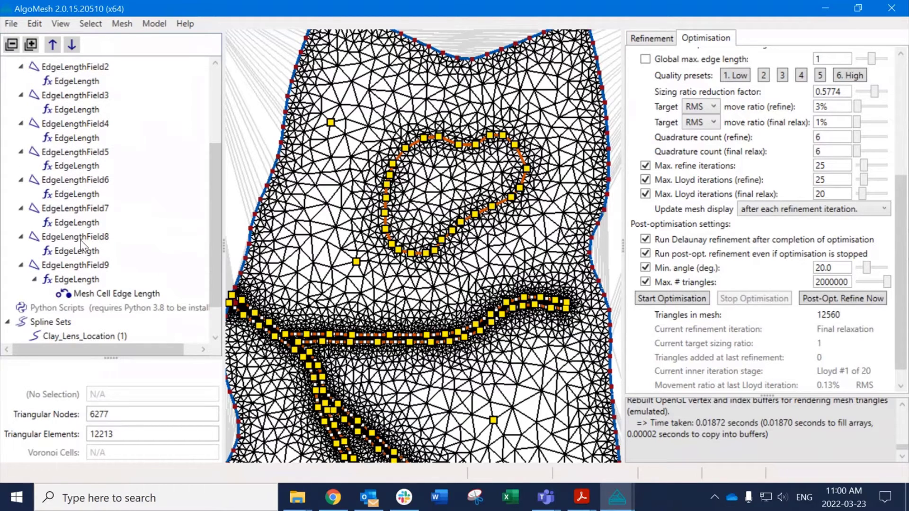
Remove the property TINs EdgeLengthField1 to EdgeLengthField5 from the project.
scroll(104, 261, "up", 3)
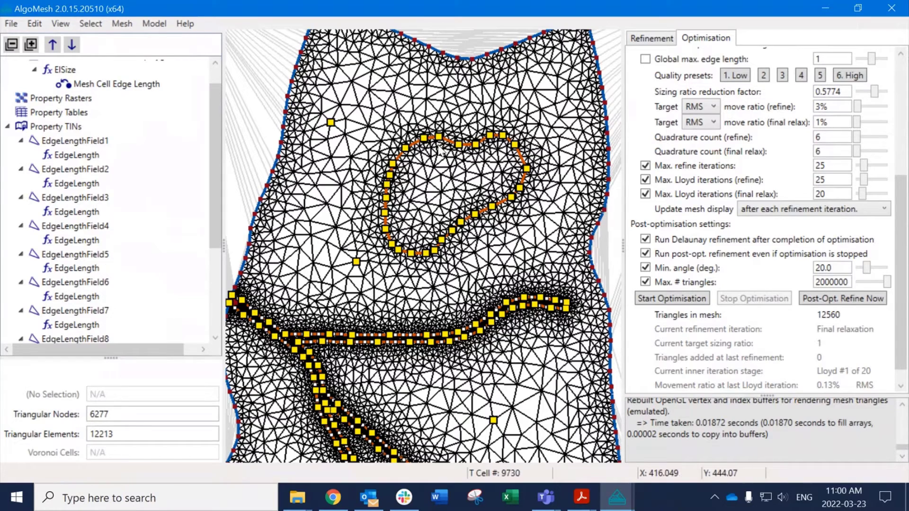
left_click(79, 142)
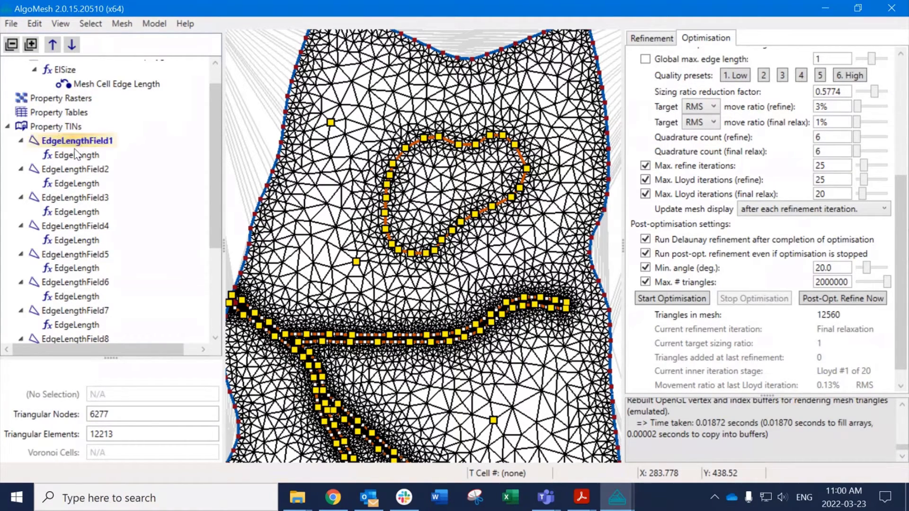
right_click(46, 139)
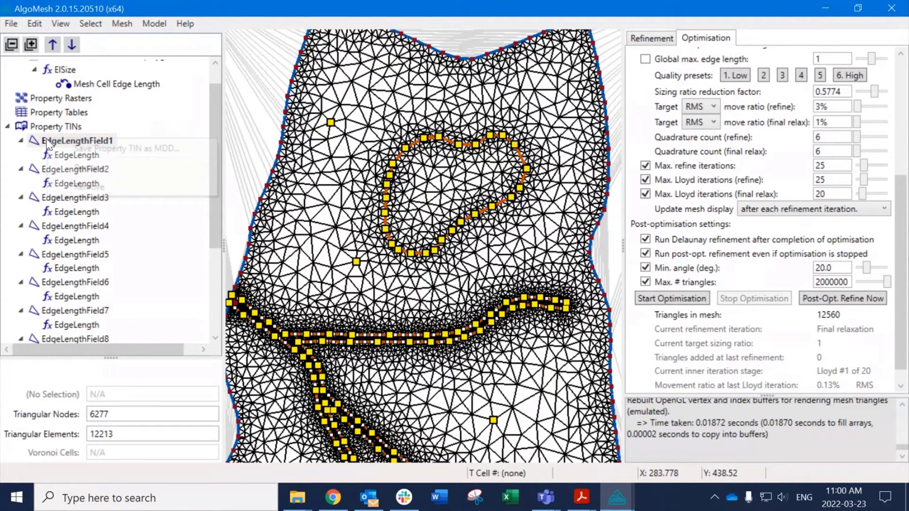
left_click(89, 187)
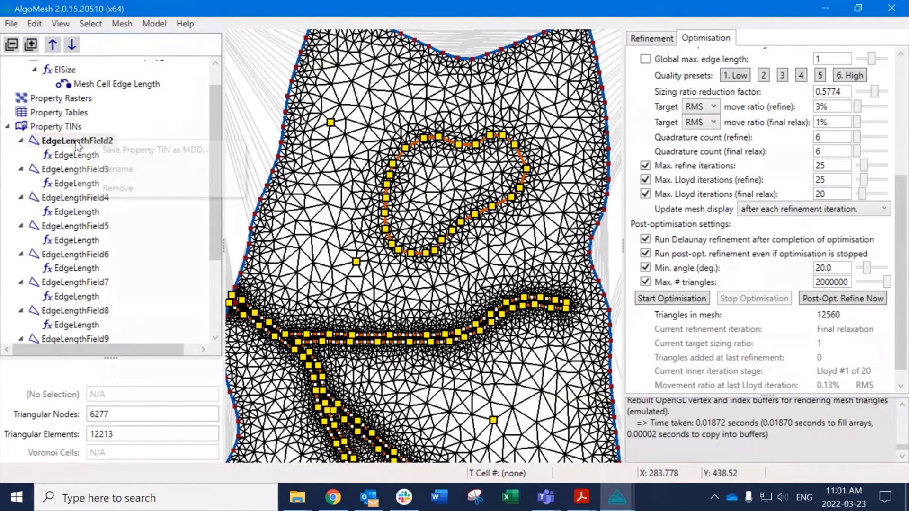
right_click(76, 141)
left_click(114, 188)
right_click(78, 142)
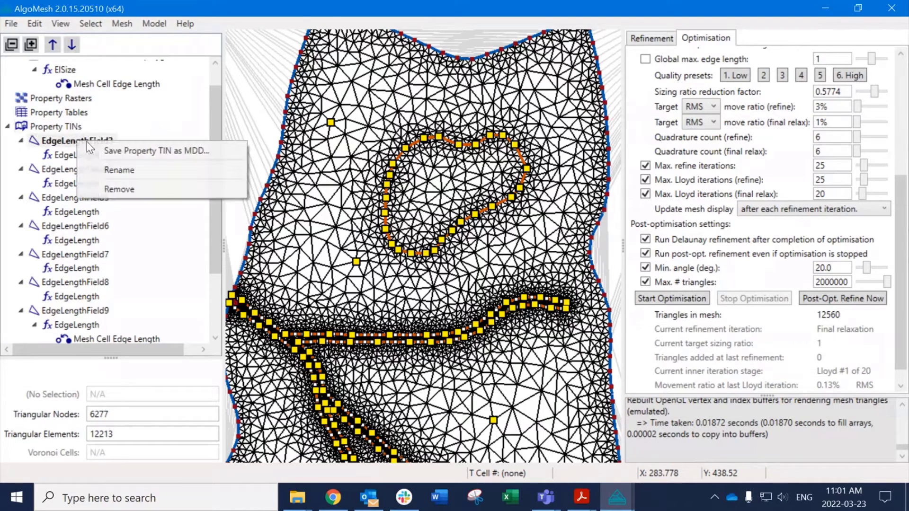
left_click(119, 188)
right_click(75, 142)
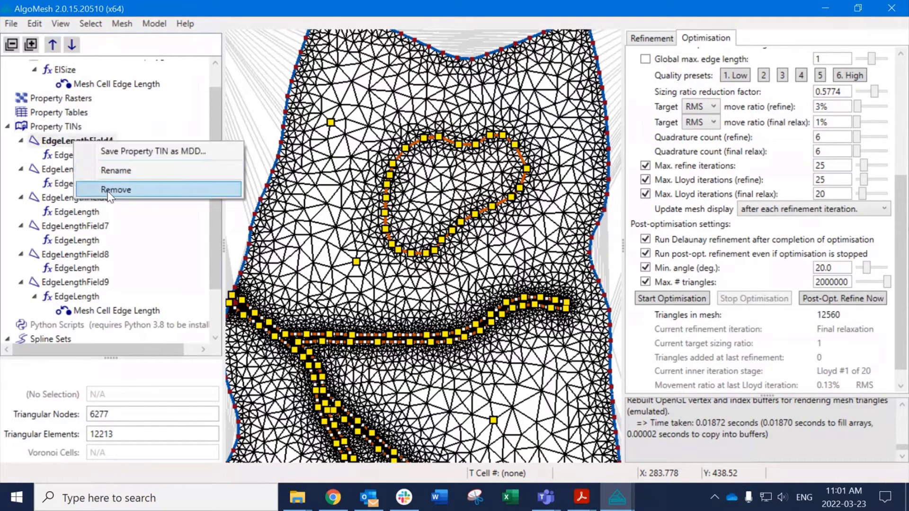
left_click(110, 189)
right_click(76, 142)
left_click(110, 189)
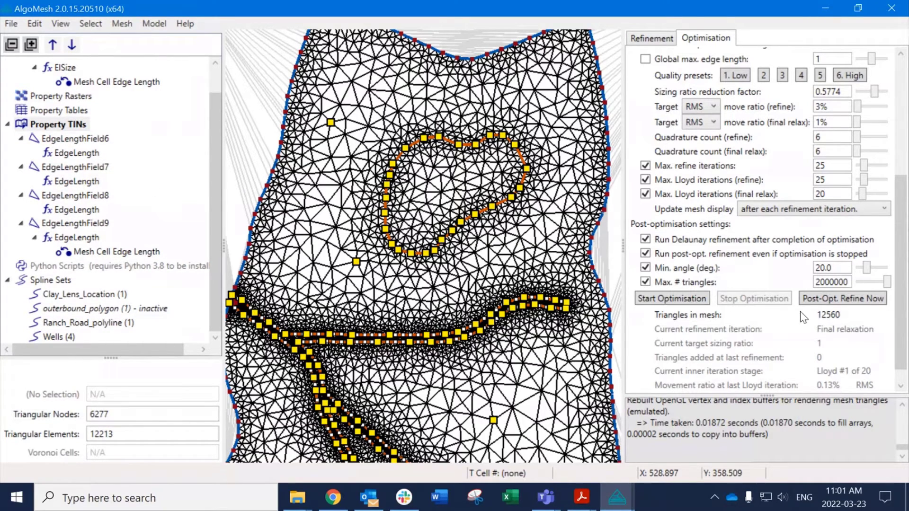
Inspect the mesh along the river branches and around the closed spline up to the northern boundary.
middle_click_drag(425, 298, 430, 168)
scroll(431, 173, "down", 2)
scroll(431, 172, "up", 2)
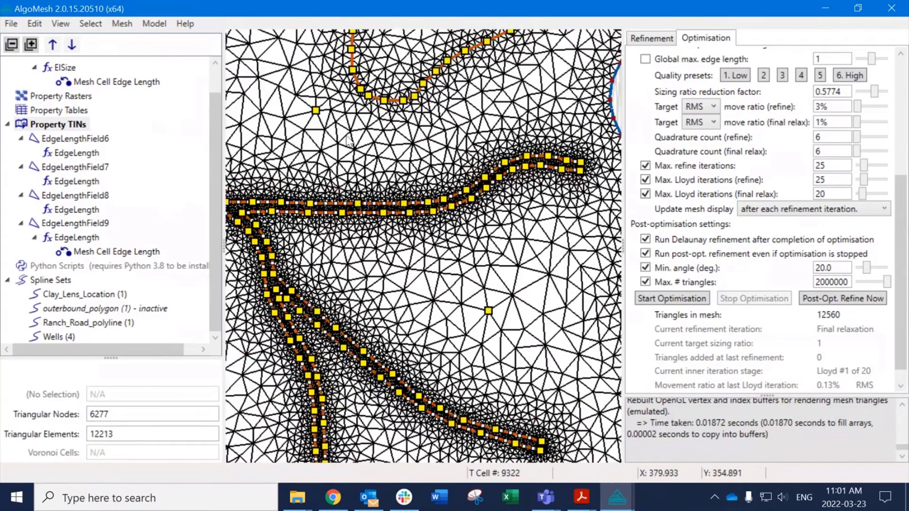
middle_click_drag(346, 131, 400, 232)
middle_click_drag(467, 98, 381, 187)
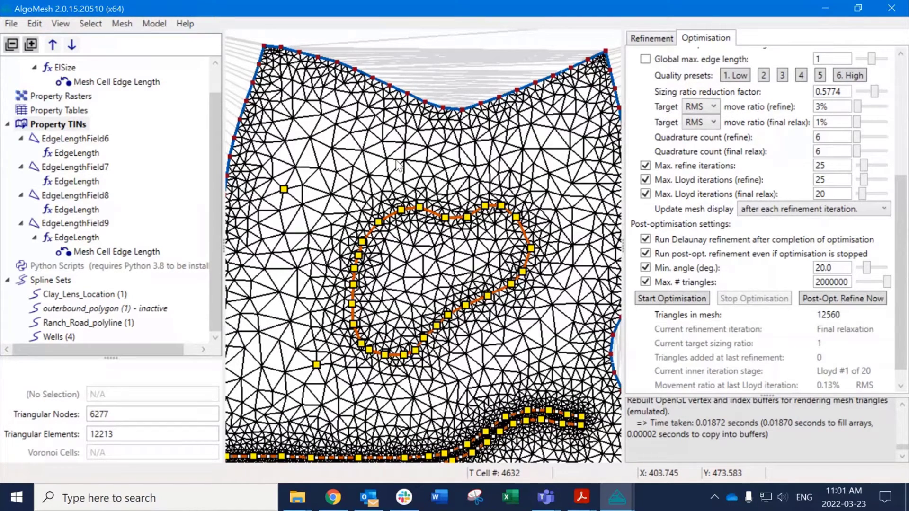
Hide the splines in the mesh view, turning the edge constraints off and back on.
left_click(99, 25)
mouse_move(64, 23)
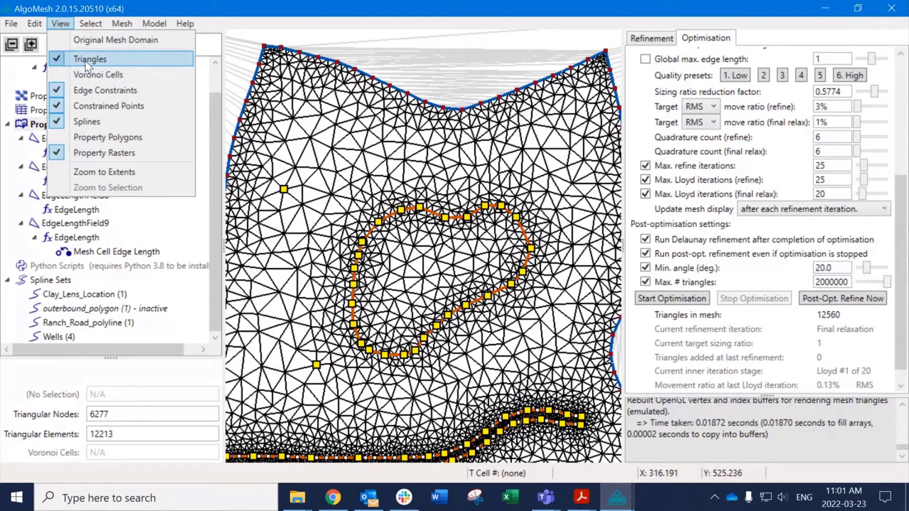
left_click(104, 97)
left_click(60, 23)
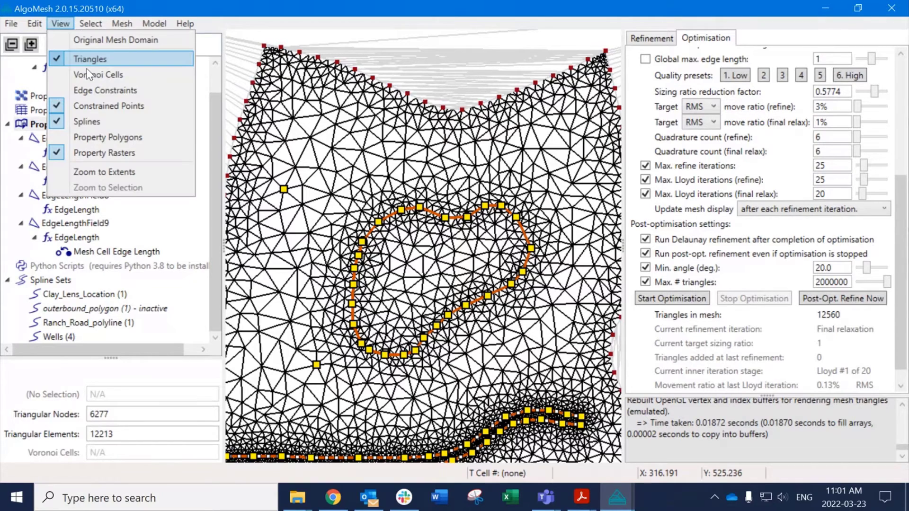
left_click(94, 119)
left_click(61, 23)
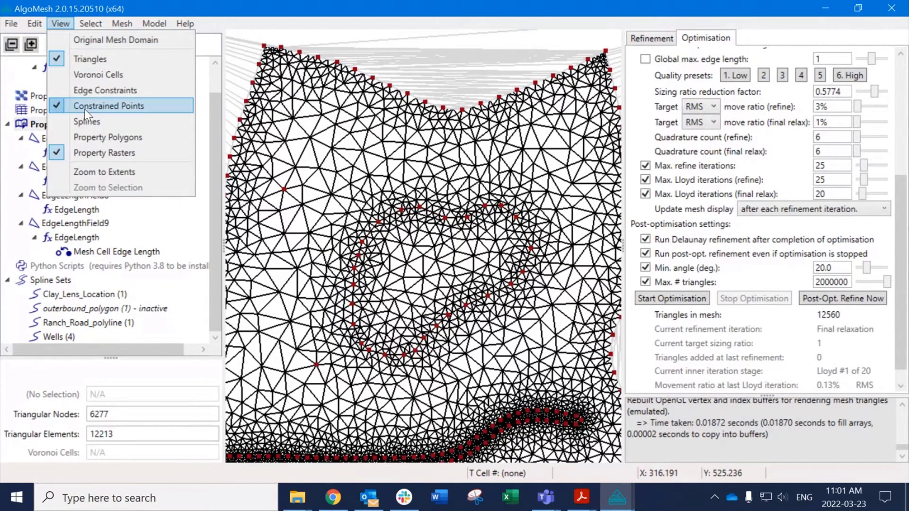
left_click(99, 91)
Show the property polygons in the mesh view and hide them again.
left_click(61, 24)
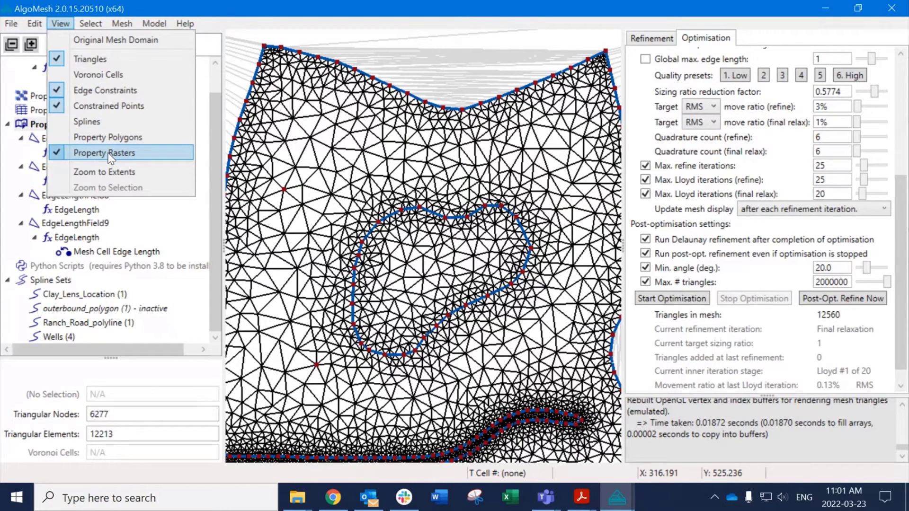
left_click(108, 137)
left_click(61, 24)
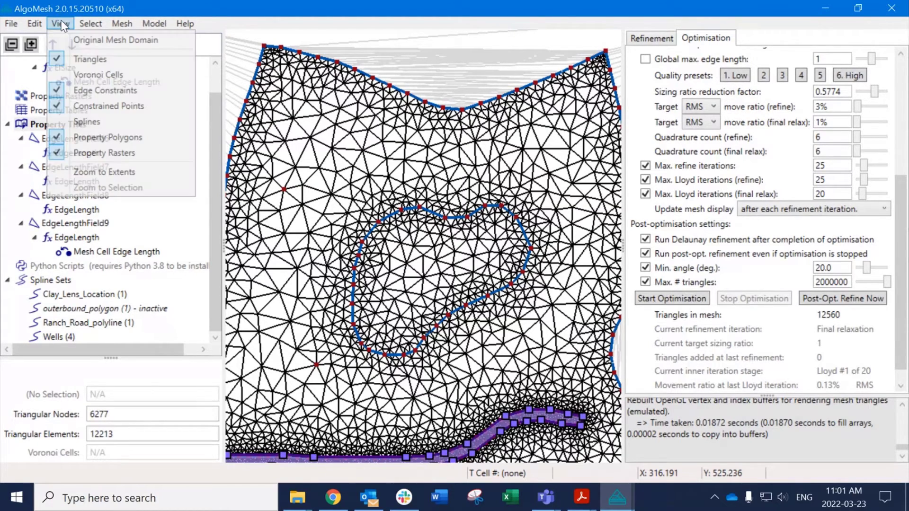
left_click(101, 138)
left_click(61, 23)
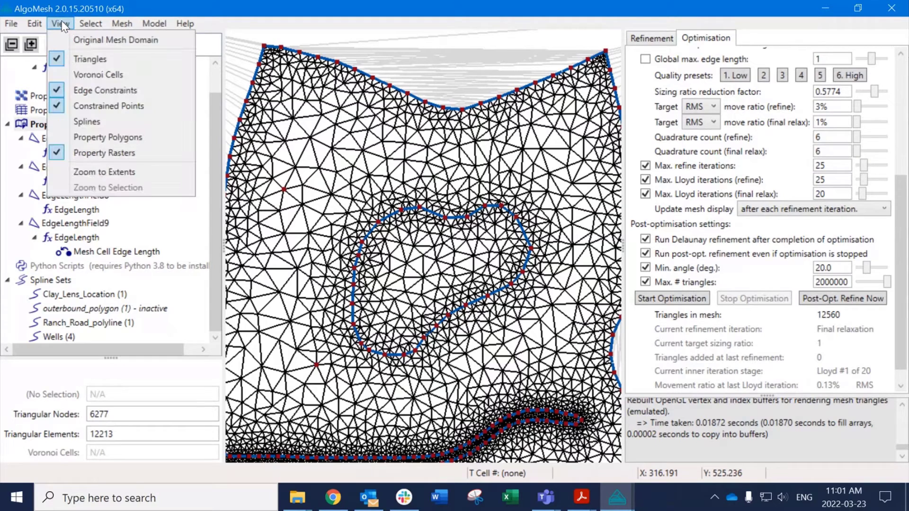
left_click(345, 190)
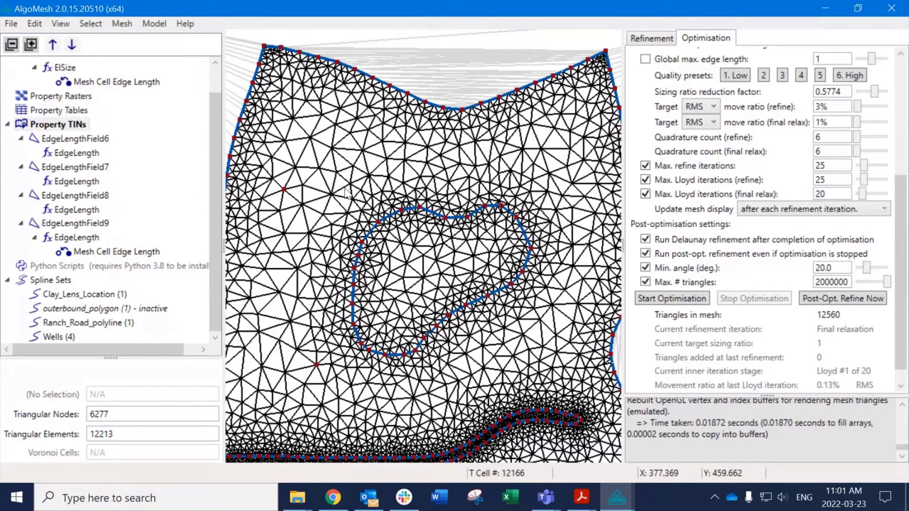
Turn on triangular element selection and select one triangle inside the closed spline.
scroll(360, 223, "up", 3)
middle_click_drag(436, 290, 359, 221)
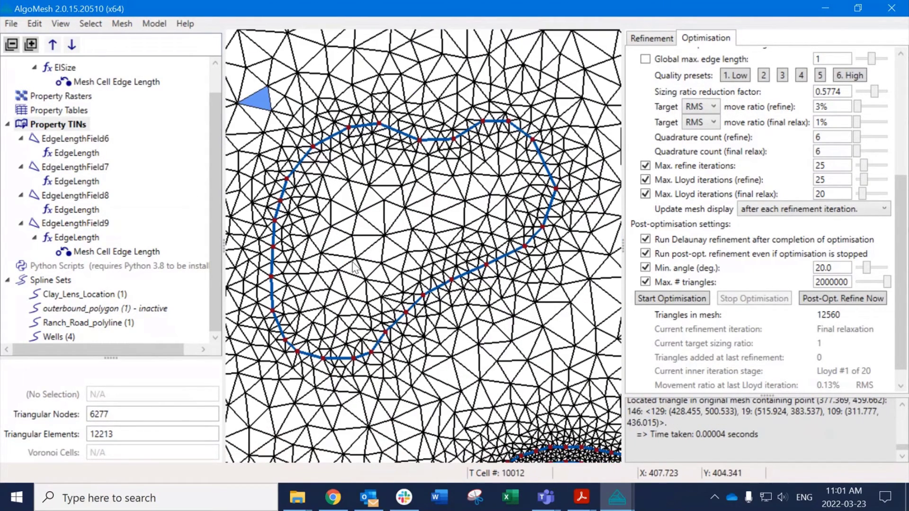
left_click(90, 23)
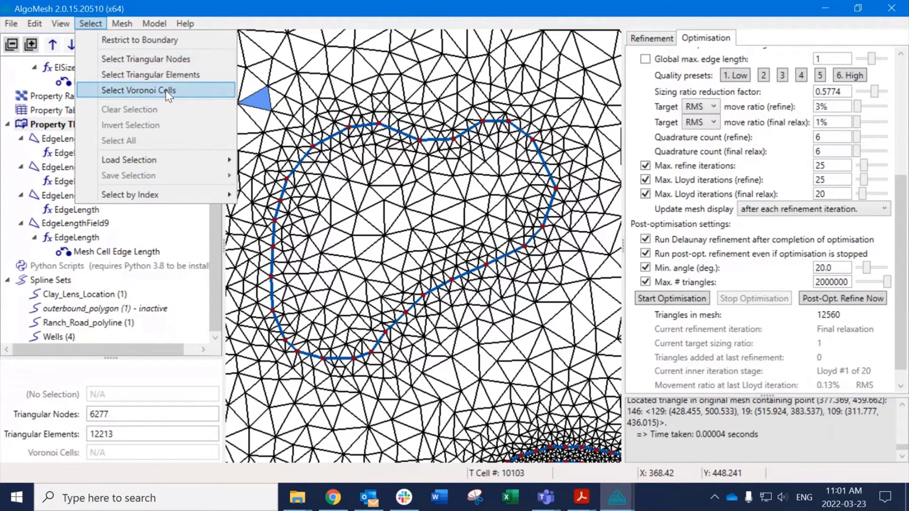
left_click(168, 74)
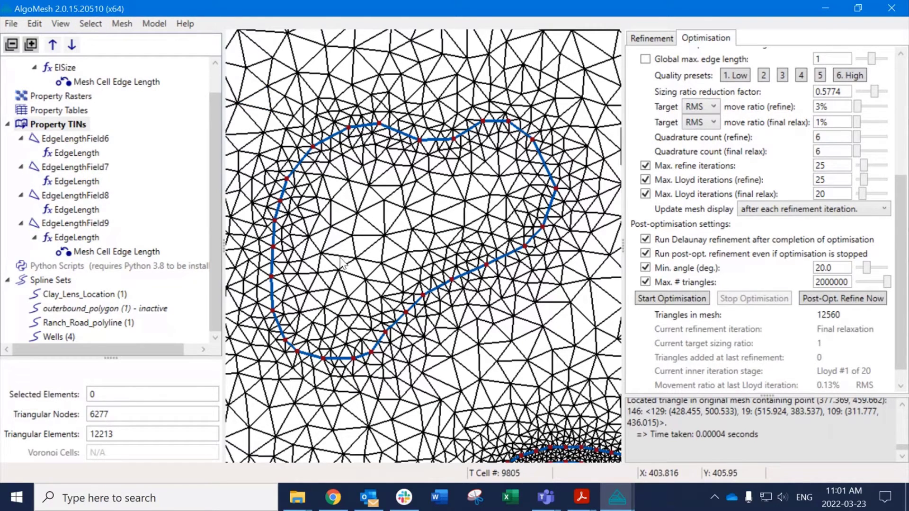
middle_click_drag(446, 199, 501, 155)
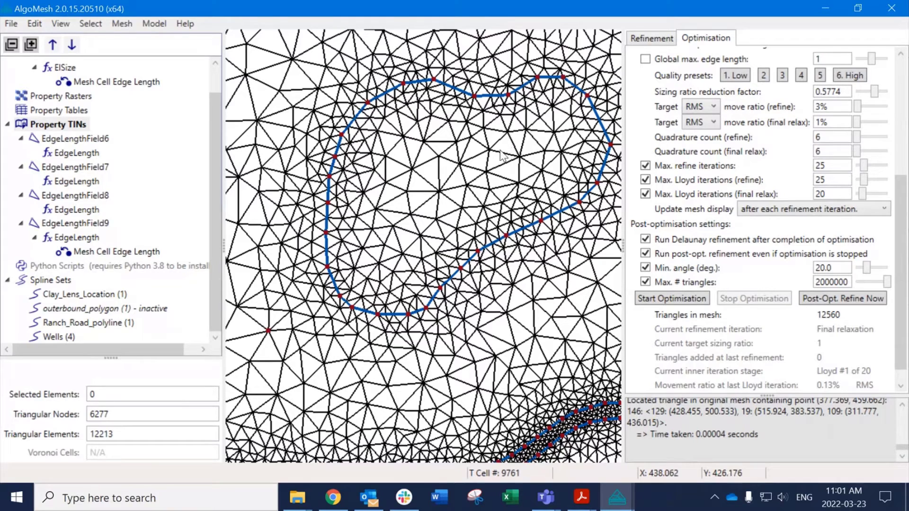
left_click(514, 155)
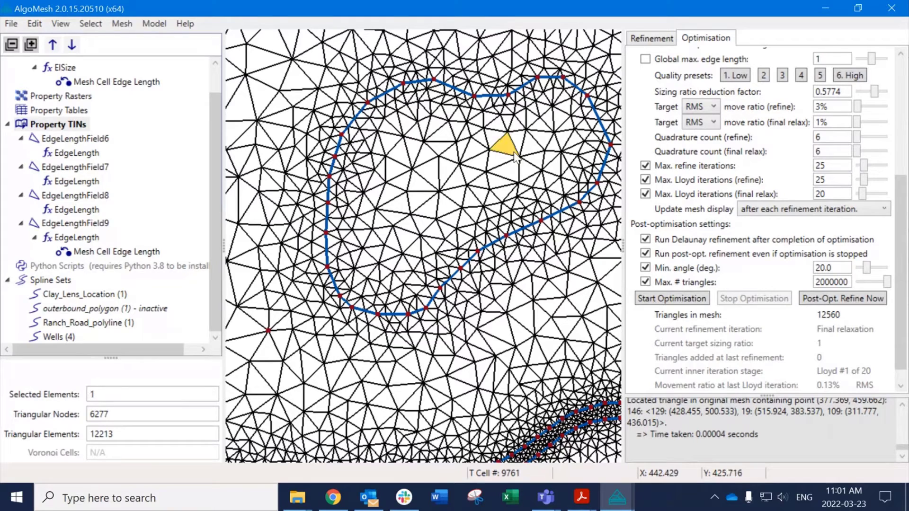
Select single triangles one after another at different places inside the closed spline.
left_click(390, 144)
left_click(392, 181)
left_click(390, 252)
left_click(444, 174)
left_click(535, 160)
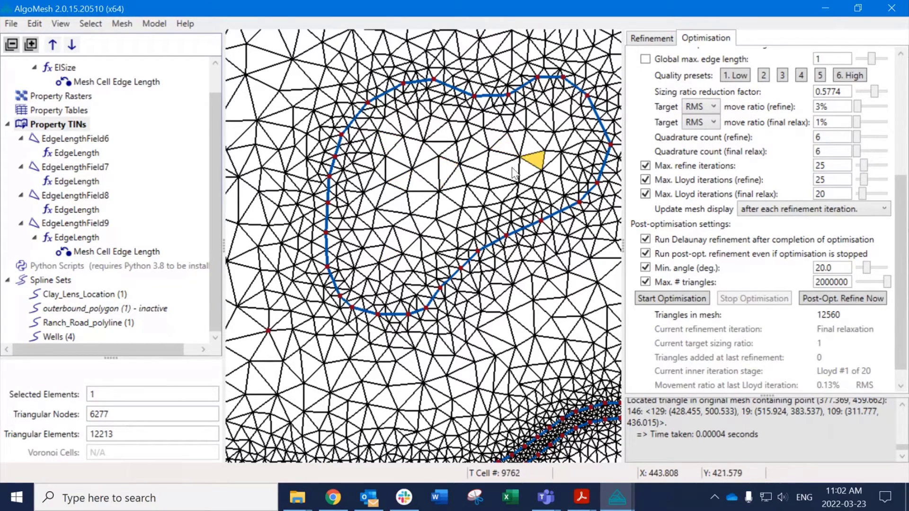
left_click(425, 156)
left_click(365, 204)
left_click(393, 264)
left_click(509, 170)
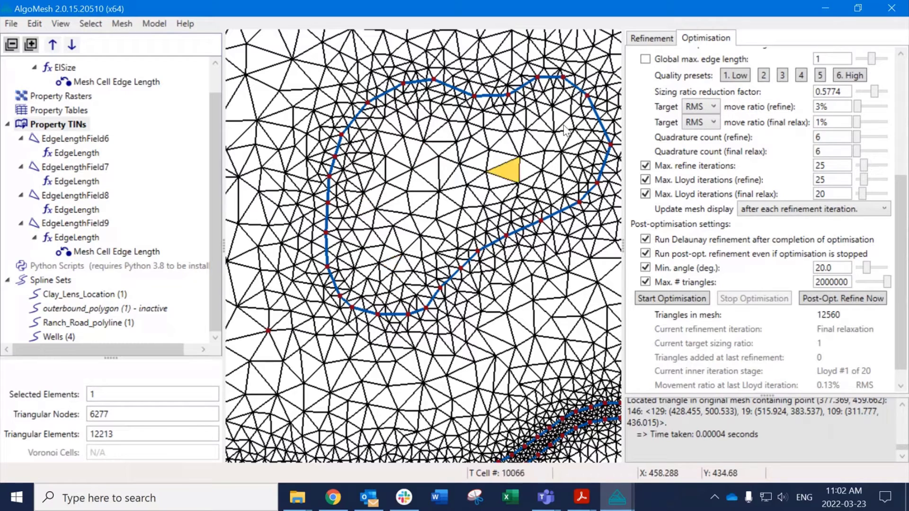
Build a multiple selection of eight separate triangles spread across the inside of the closed spline.
left_click(567, 127)
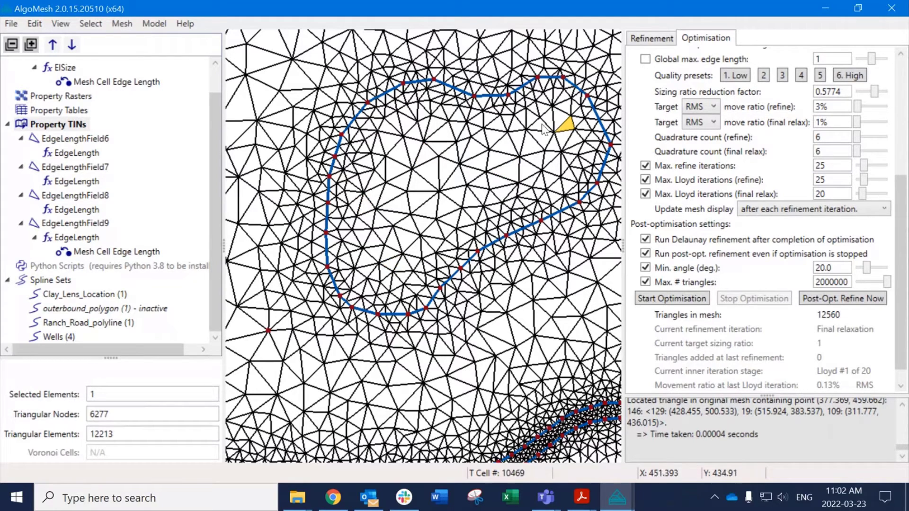
left_click(505, 146, "ctrl")
left_click(465, 134, "ctrl")
left_click(400, 154, "ctrl")
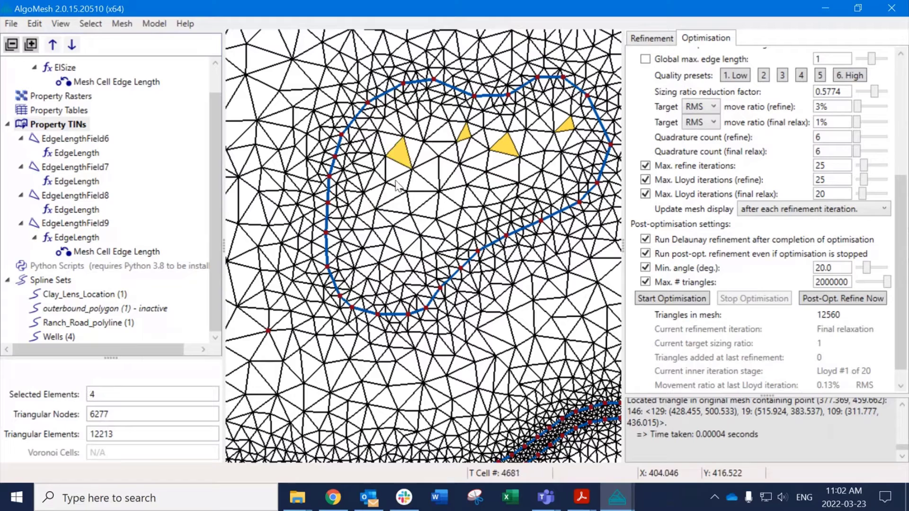
left_click(390, 194, "ctrl")
left_click(382, 233, "ctrl")
left_click(376, 272, "ctrl")
left_click(425, 221, "ctrl")
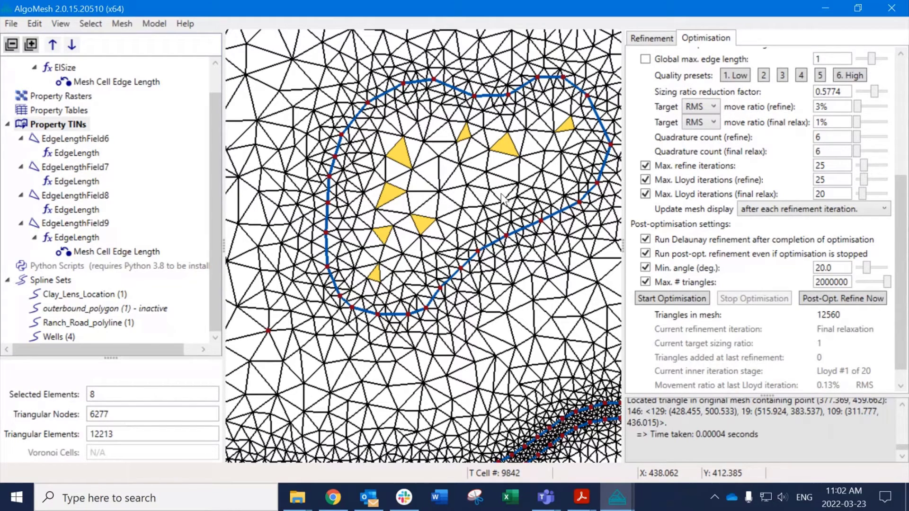
Extend the selection with connected strips of triangles inside the closed spline, and replace it with a single triangle near the northern edge.
left_click(538, 164, "shift")
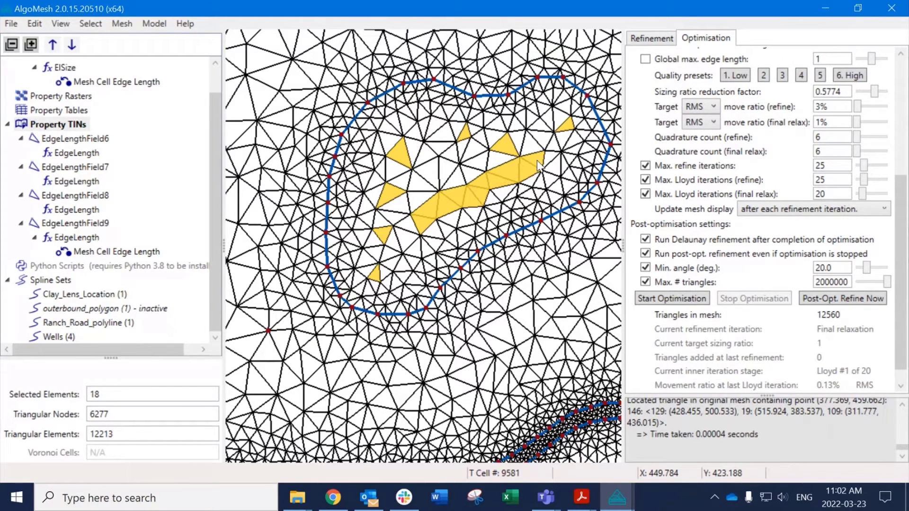
left_click(379, 103, "shift")
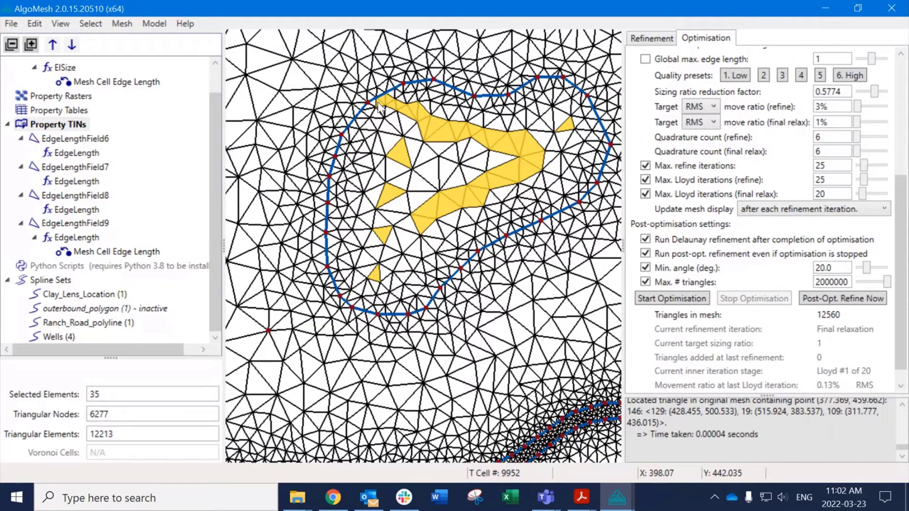
left_click(347, 241, "shift")
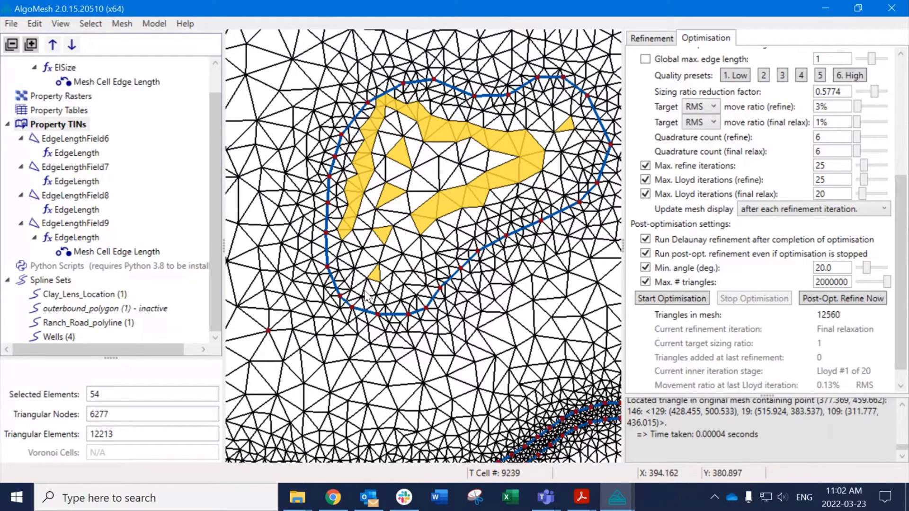
mouse_move(364, 291)
left_mouse_down()
mouse_move(541, 187)
mouse_move(571, 155)
mouse_move(528, 99)
mouse_move(487, 124)
mouse_move(456, 164)
left_mouse_up()
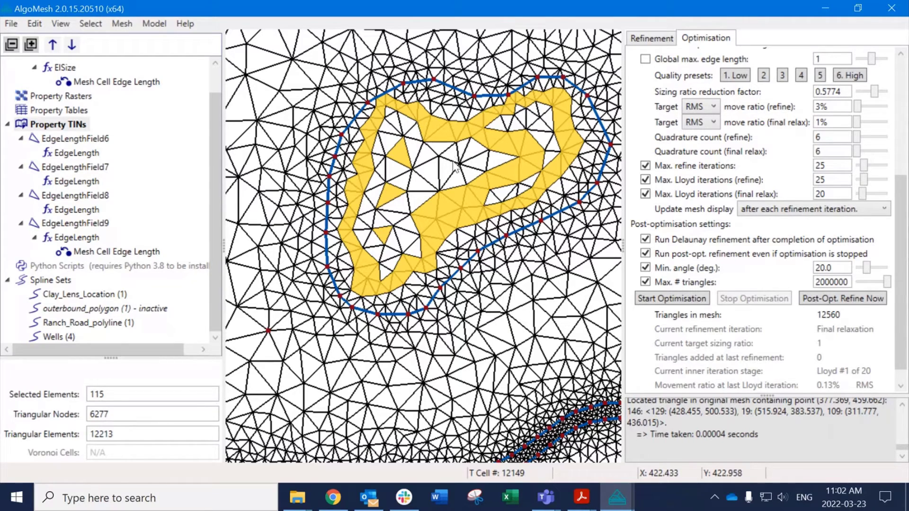
left_click(442, 134)
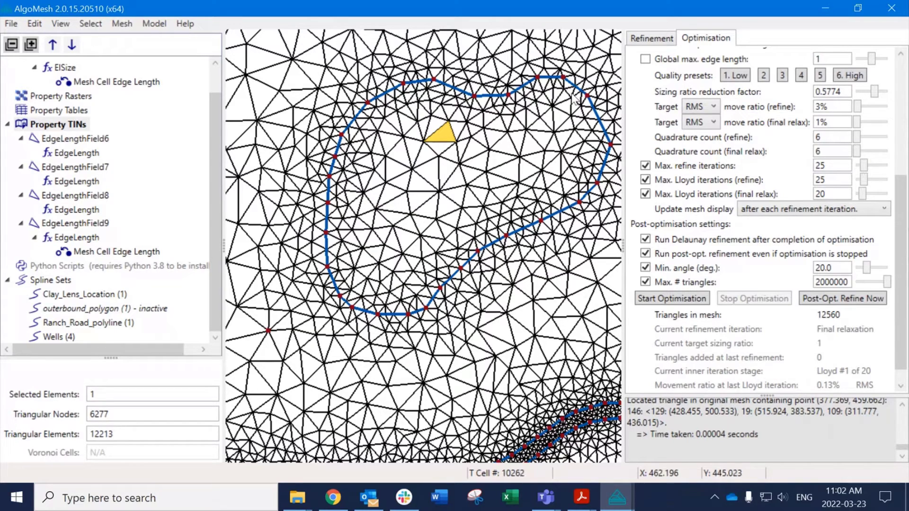
Import Clay_Lens_Location.shp as a property polygon set.
scroll(204, 82, "up", 1)
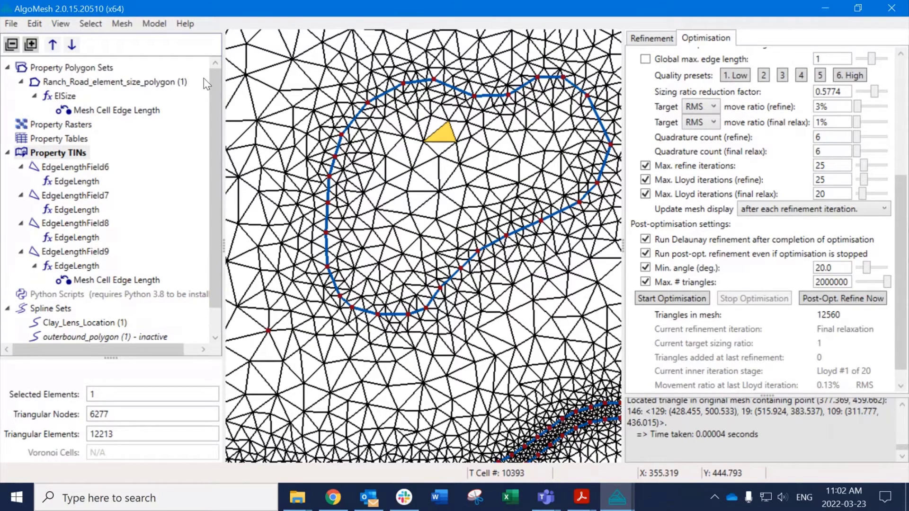
right_click(81, 67)
left_click(132, 94)
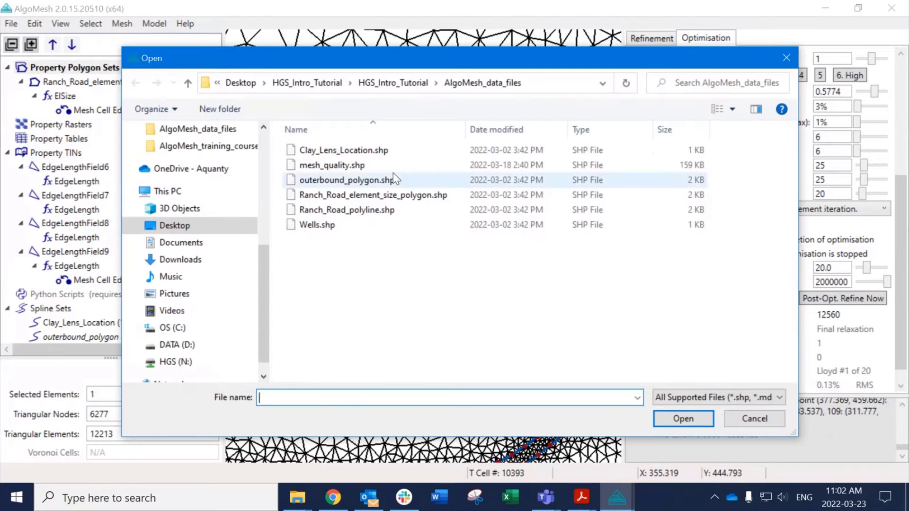
left_click(331, 149)
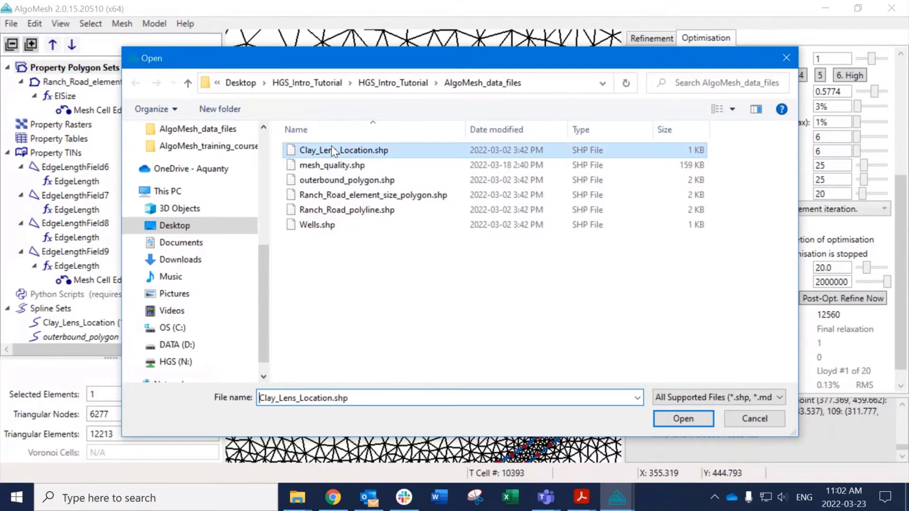
left_click(668, 419)
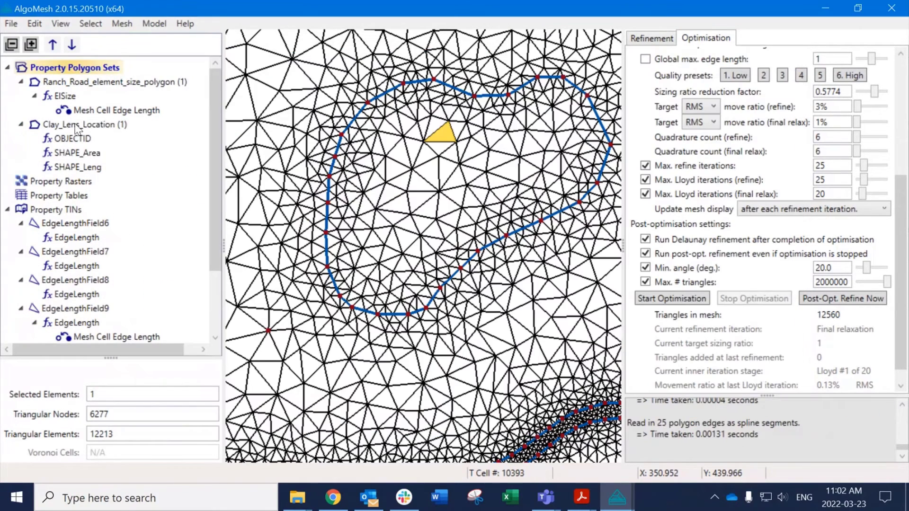
Select the triangular elements within the Clay_Lens_Location polygon and inspect the selected area against the surrounding mesh.
right_click(101, 125)
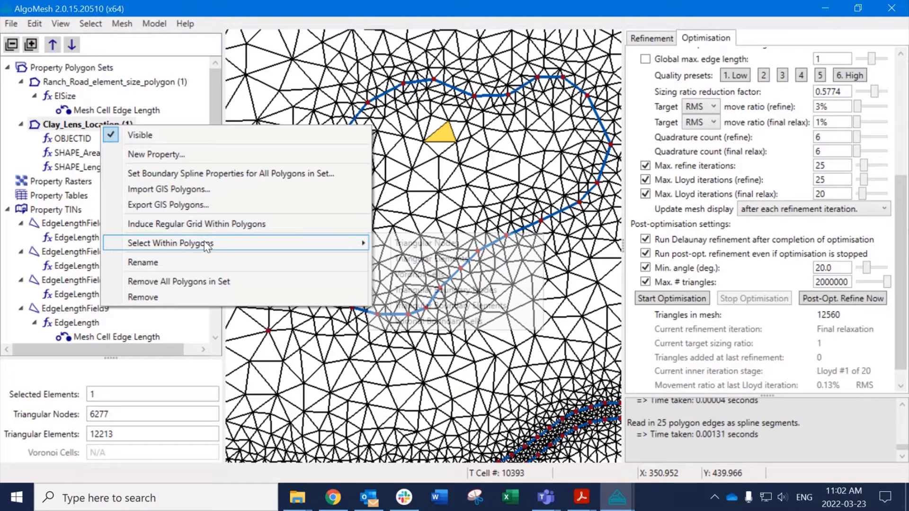
mouse_move(301, 244)
left_click(451, 258)
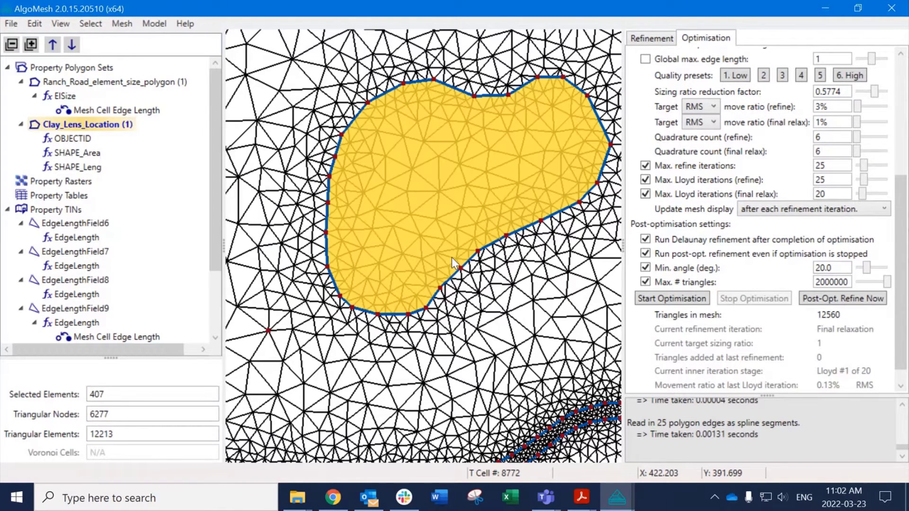
scroll(414, 195, "up", 2)
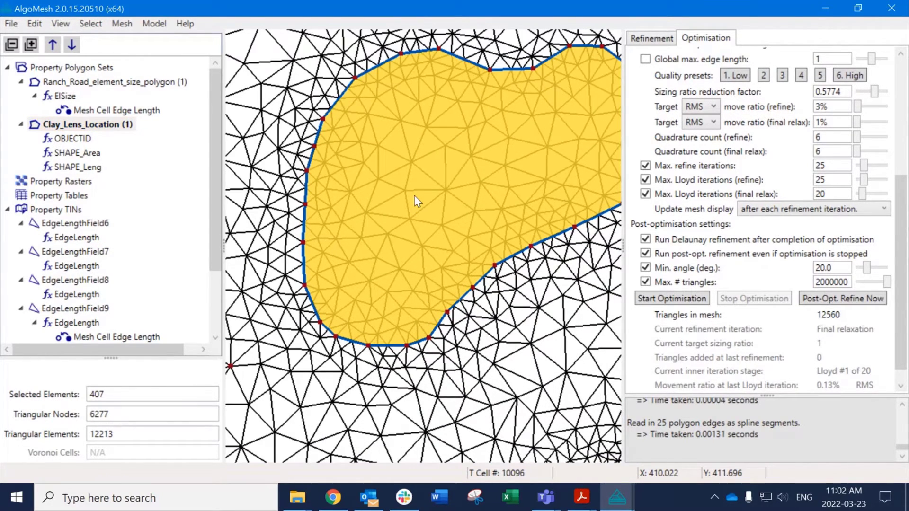
scroll(523, 195, "down", 2)
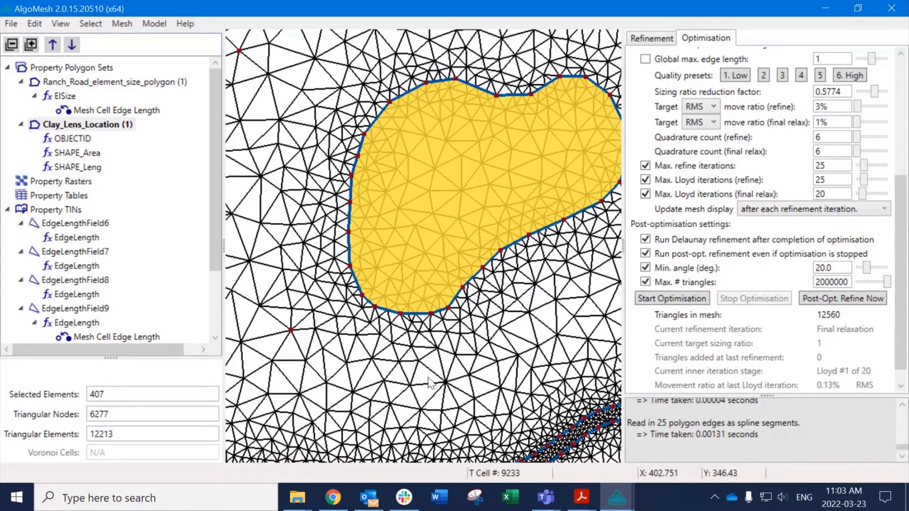
scroll(429, 383, "down", 3)
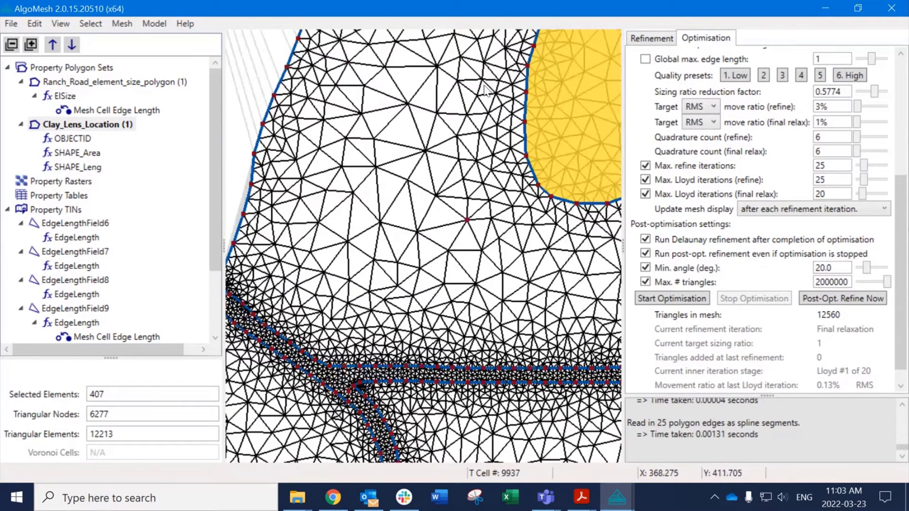
scroll(260, 261, "up", 3)
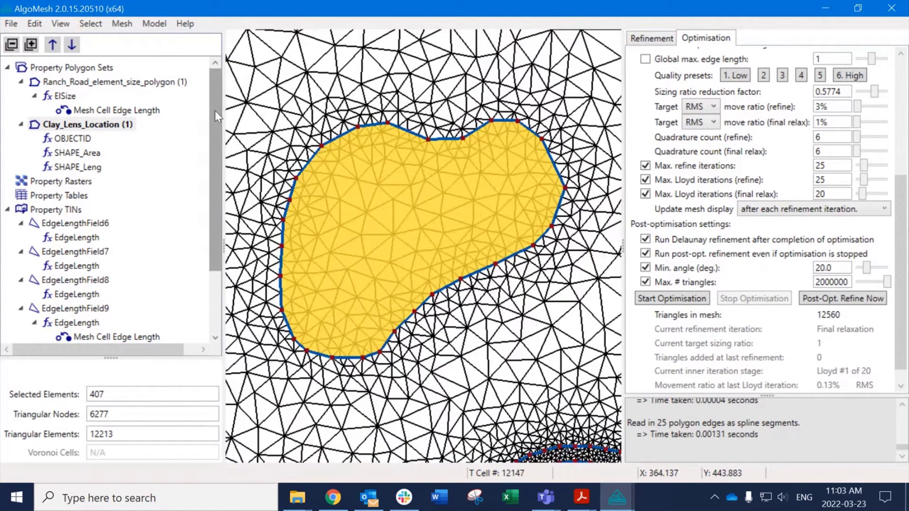
Add the triangular elements along the path of the Clay_Lens_Location spline set to the selection.
left_click_drag(215, 111, 214, 177)
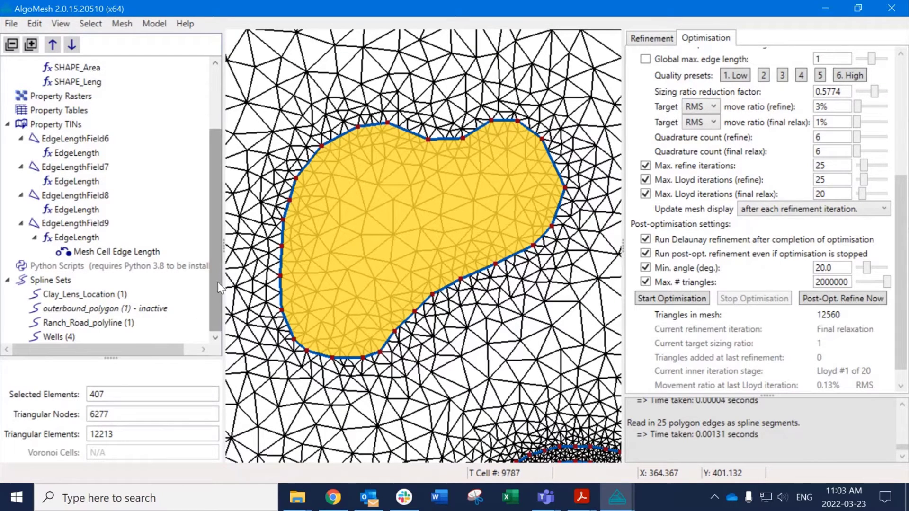
left_click_drag(111, 359, 110, 365)
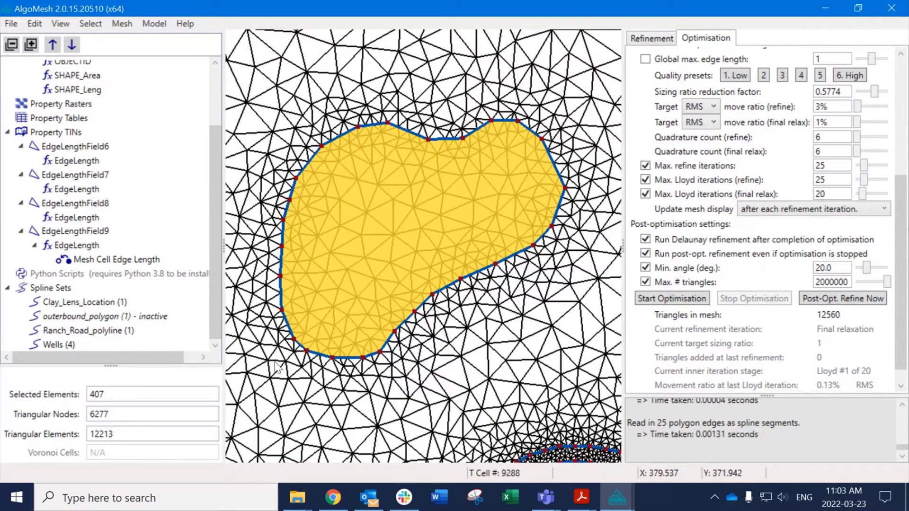
left_click_drag(284, 362, 365, 279)
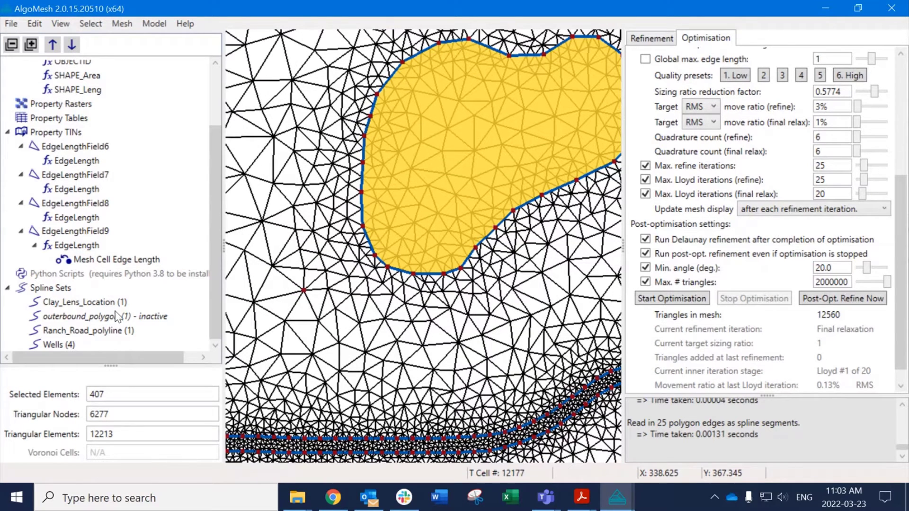
right_click(95, 305)
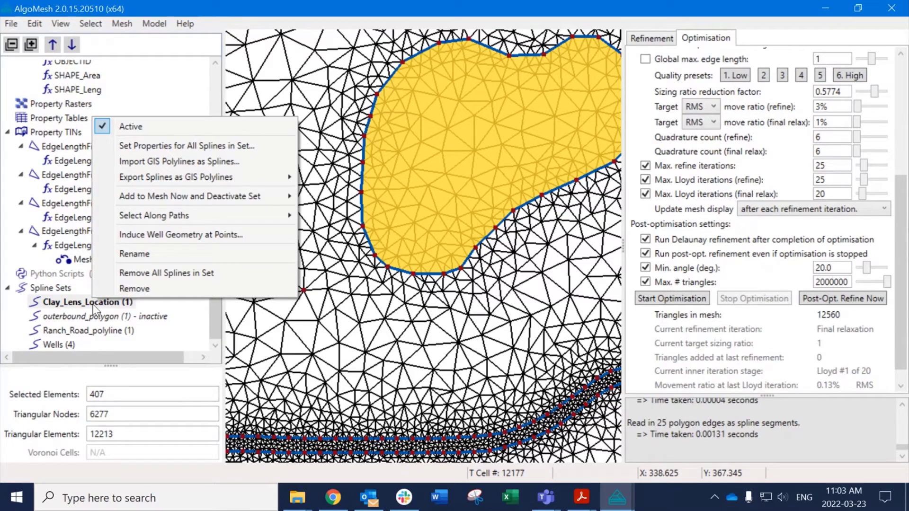
mouse_move(258, 216)
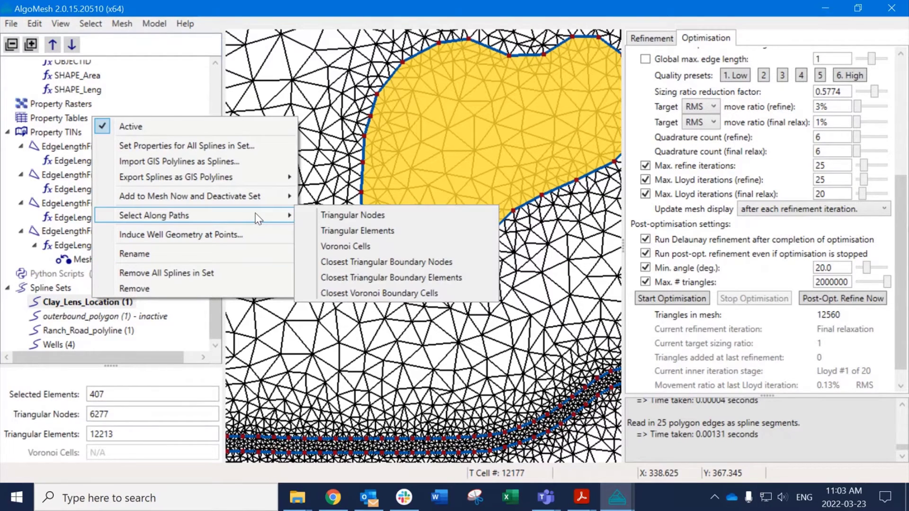
left_click(363, 231)
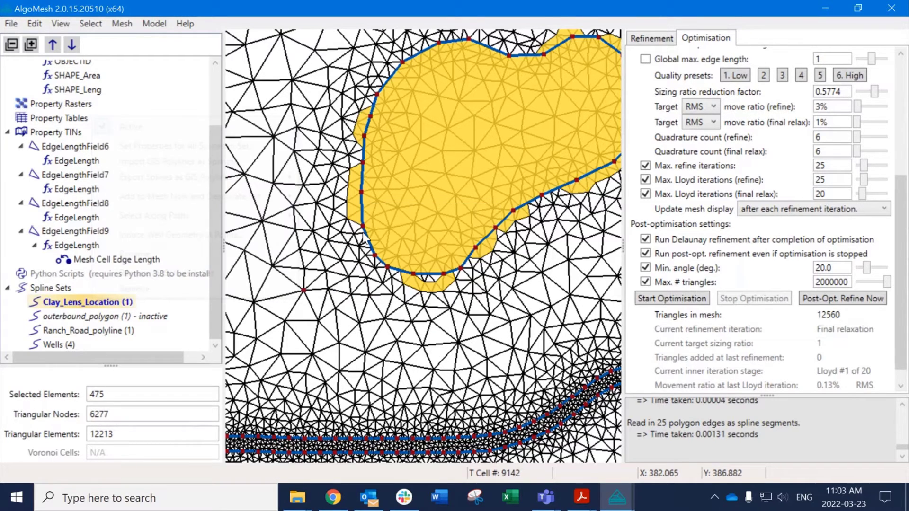
Clear the element selection and select only the triangular elements along the Clay_Lens_Location spline path.
left_click(505, 243)
left_click_drag(553, 291, 483, 315)
left_click(540, 245)
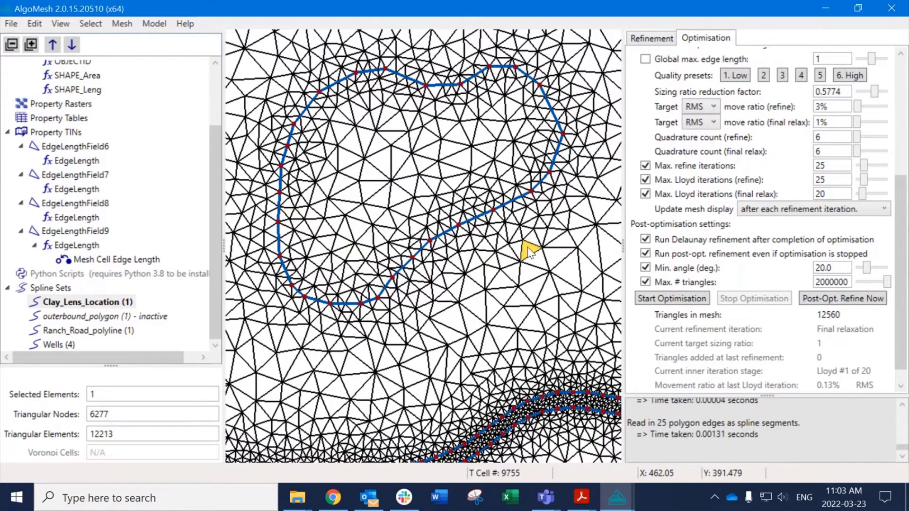
left_click(529, 248)
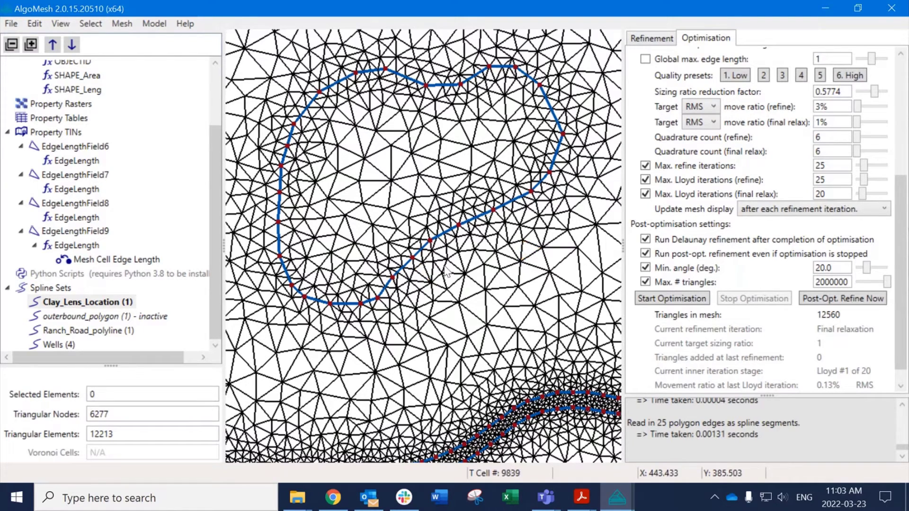
right_click(101, 304)
mouse_move(211, 217)
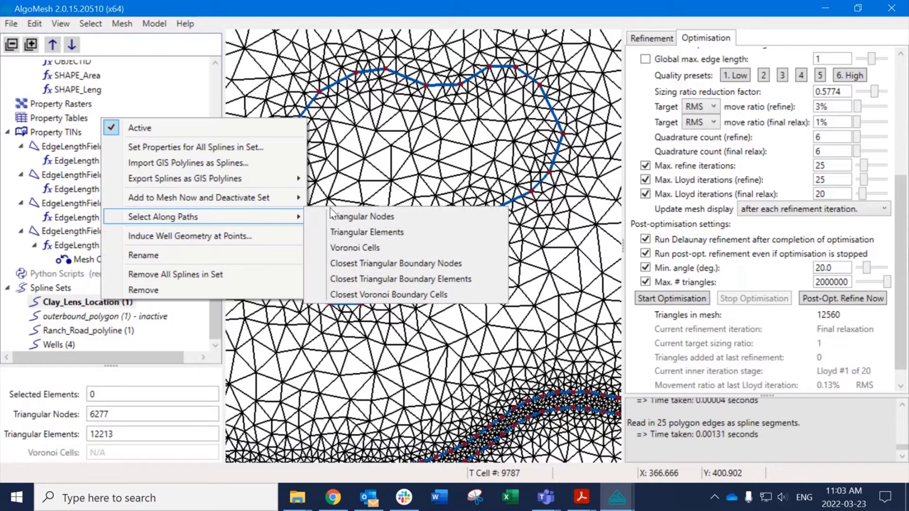
left_click(366, 229)
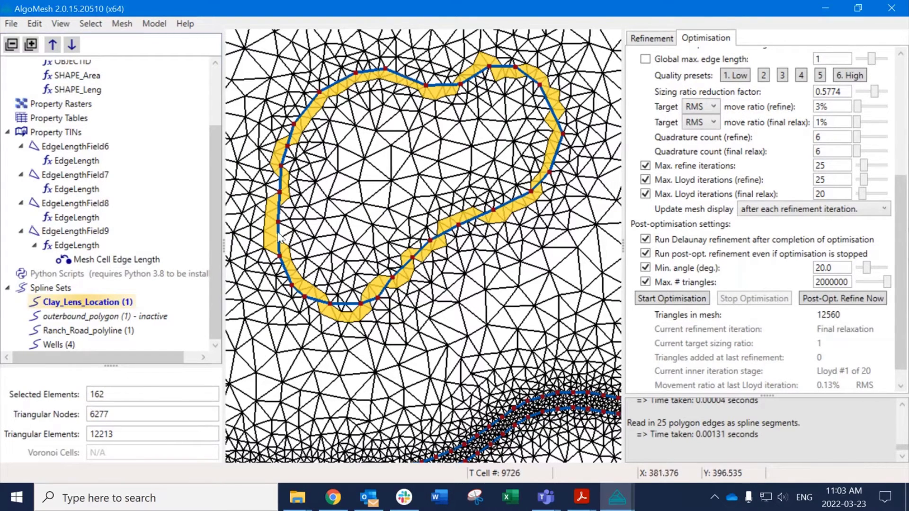
Examine the selected triangular elements along the Clay_Lens_Location outline and how they follow the spline.
scroll(280, 237, "up", 3)
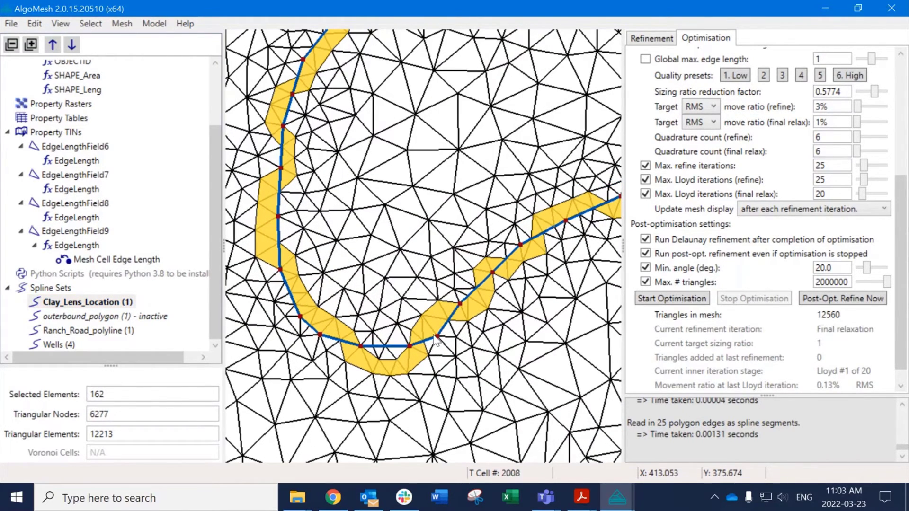
scroll(407, 356, "up", 2)
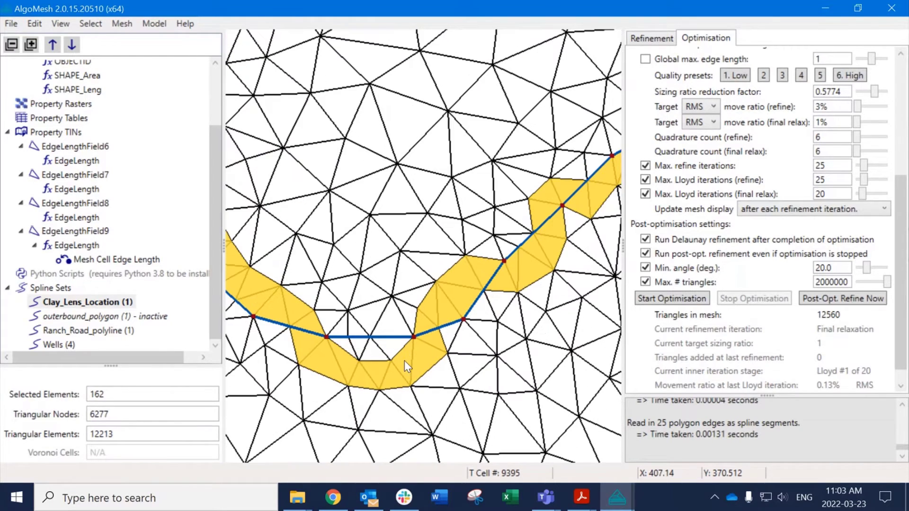
scroll(422, 347, "down", 2)
scroll(561, 207, "down", 4)
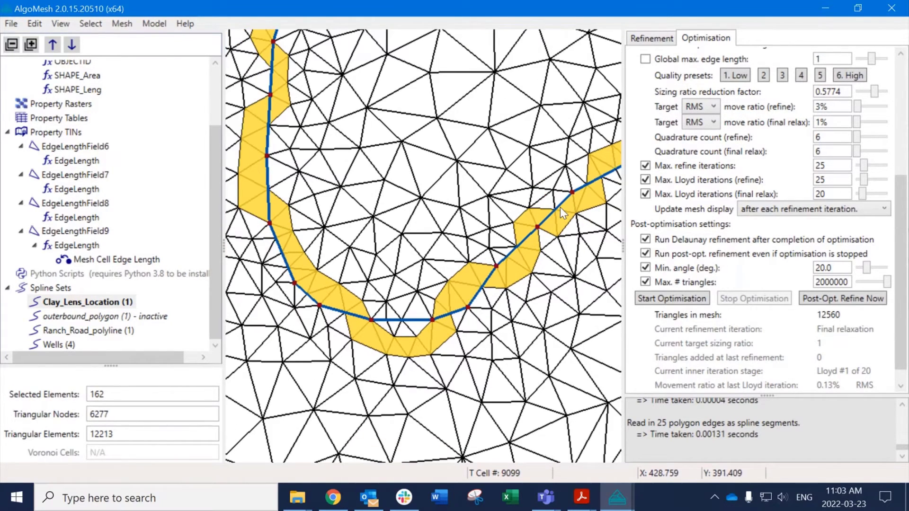
scroll(560, 207, "down", 2)
scroll(559, 150, "down", 2)
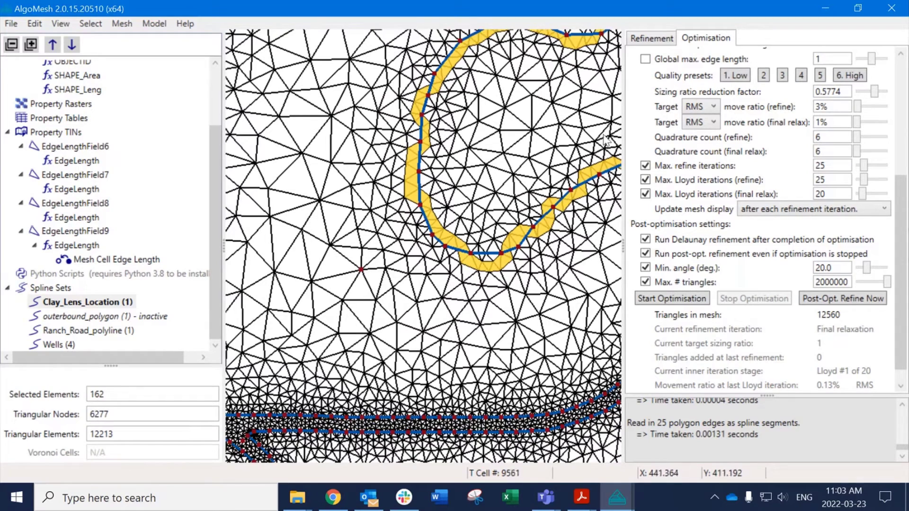
middle_click_drag(598, 105, 429, 181)
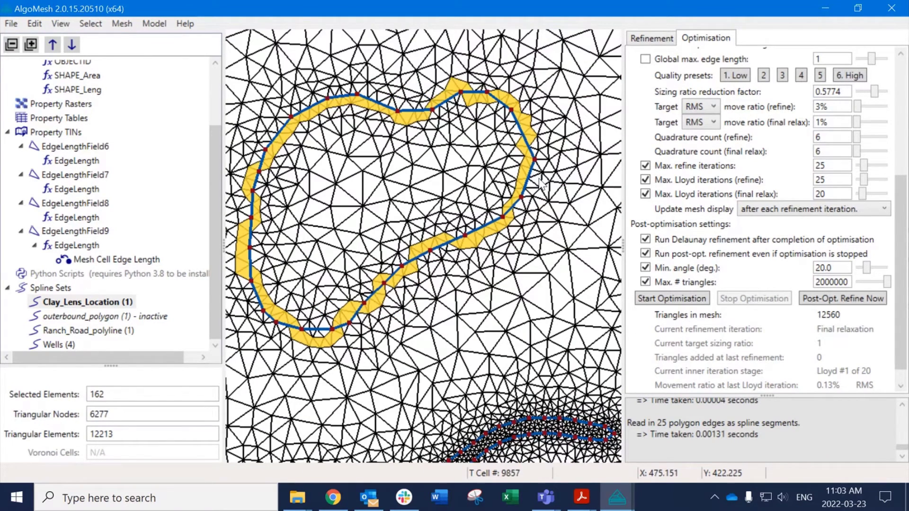
scroll(463, 79, "up", 2)
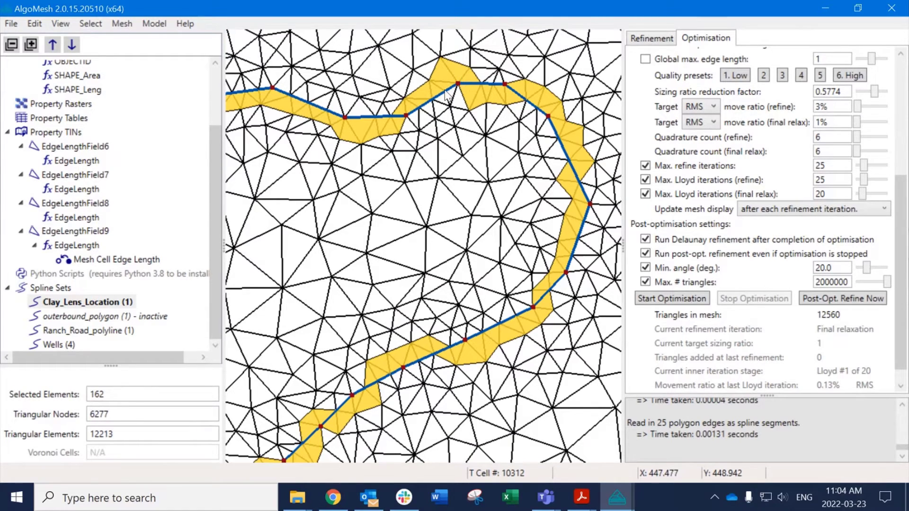
scroll(446, 93, "up", 2)
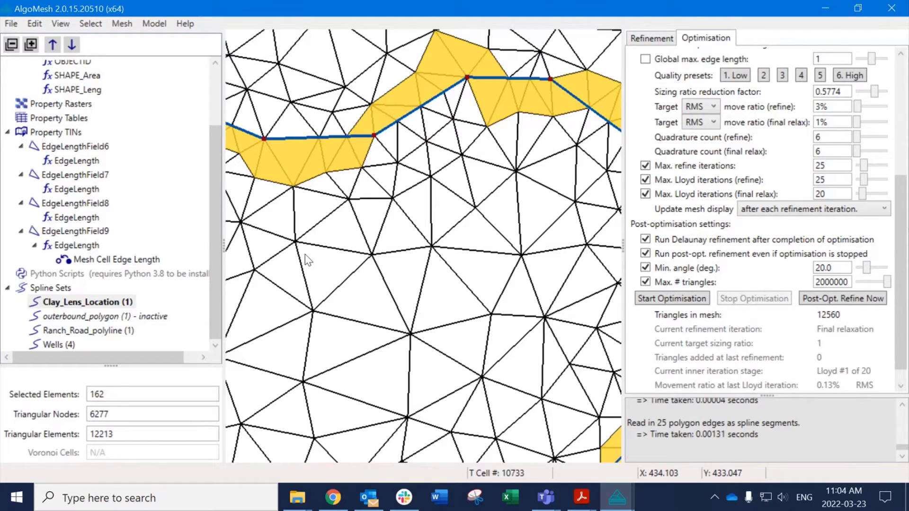
scroll(403, 241, "down", 3)
middle_click_drag(403, 243, 530, 162)
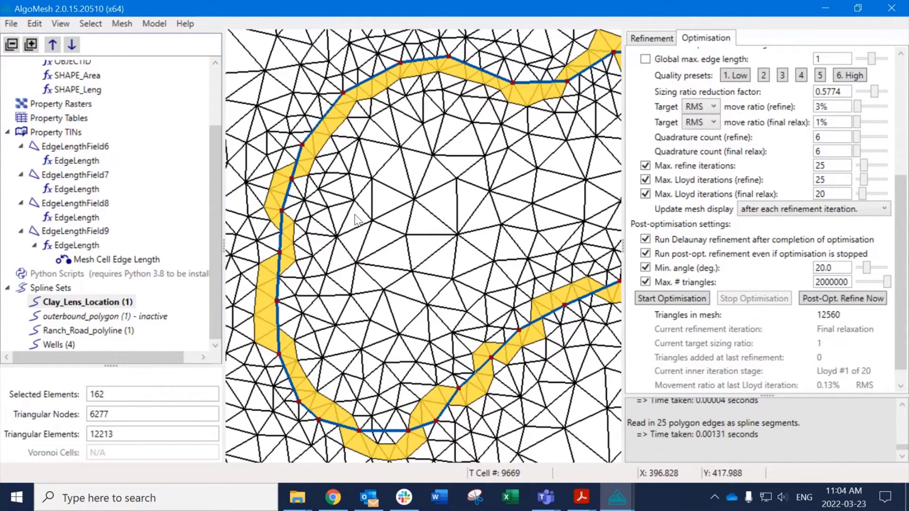
Replace the element selection with the triangular nodes along the path of the Clay_Lens_Location spline set.
scroll(210, 78, "up", 2)
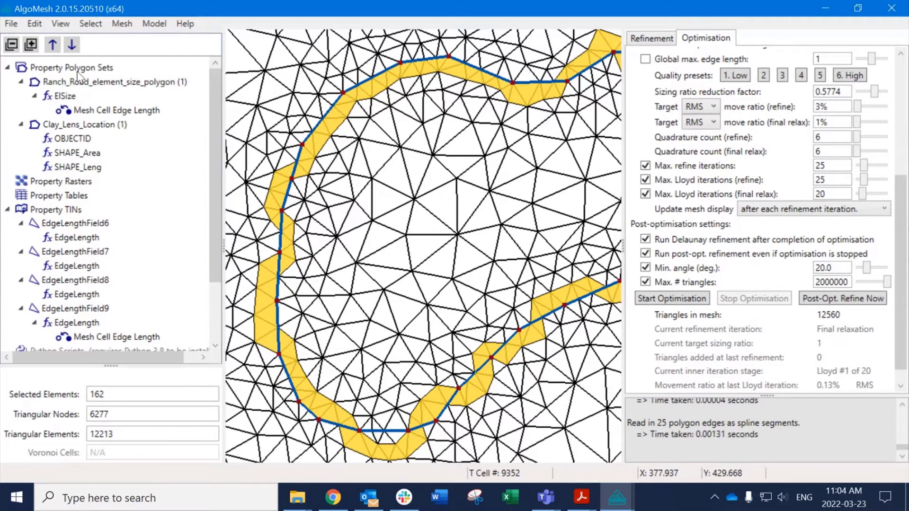
middle_click_drag(438, 265, 428, 21)
left_click(364, 255)
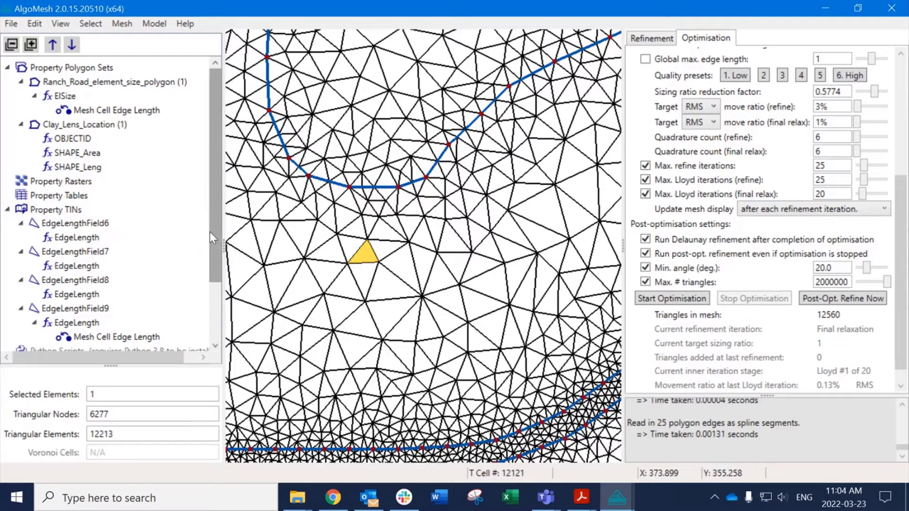
left_click_drag(209, 232, 213, 298)
right_click(113, 303)
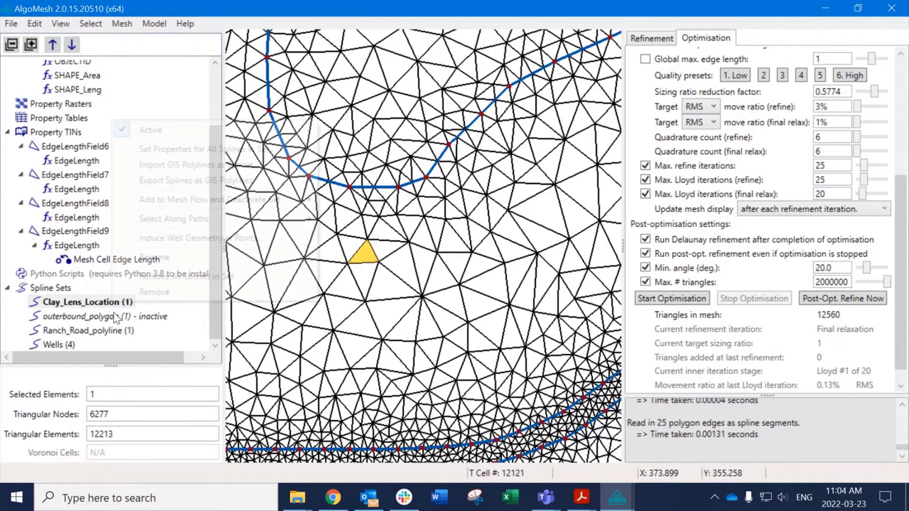
mouse_move(214, 219)
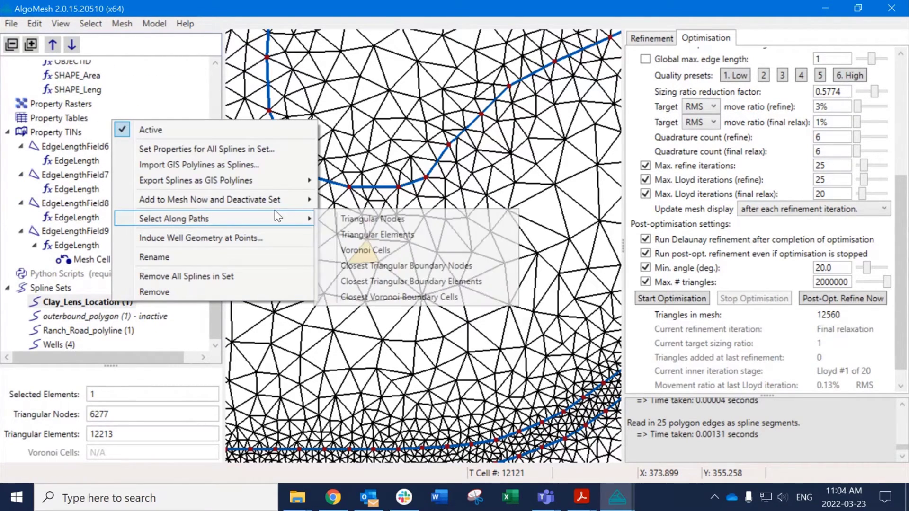
left_click(365, 216)
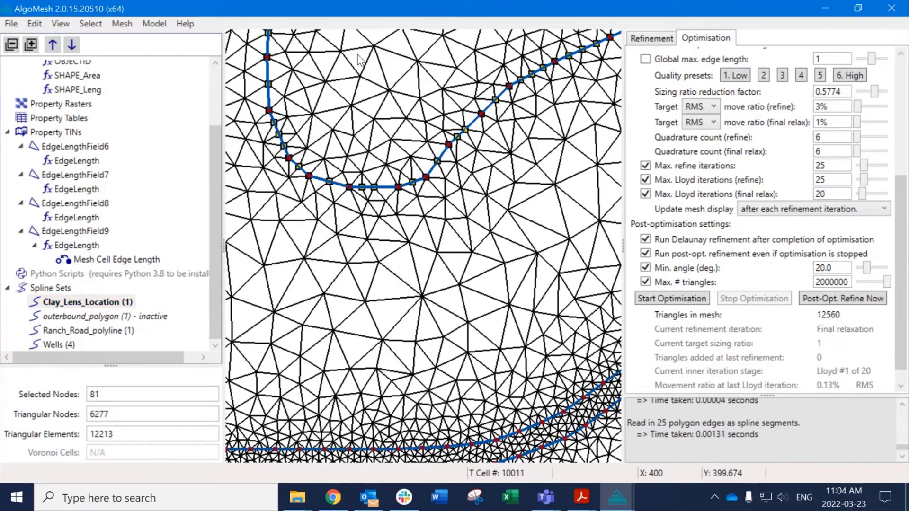
Select the triangular nodes along the path of the inactive outerbound_polygon spline set and inspect them on the model boundary.
middle_click_drag(356, 89, 518, 124)
scroll(403, 208, "down", 8)
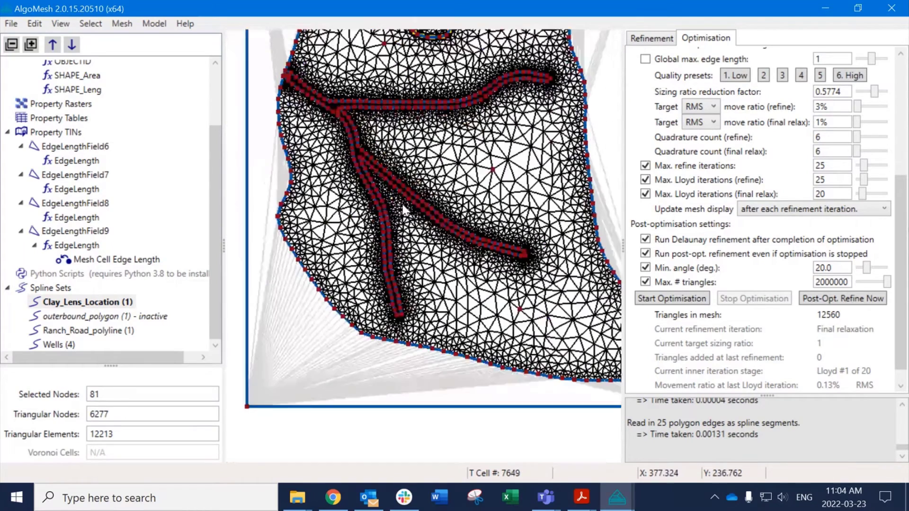
middle_click_drag(473, 171, 426, 241)
left_click(426, 235)
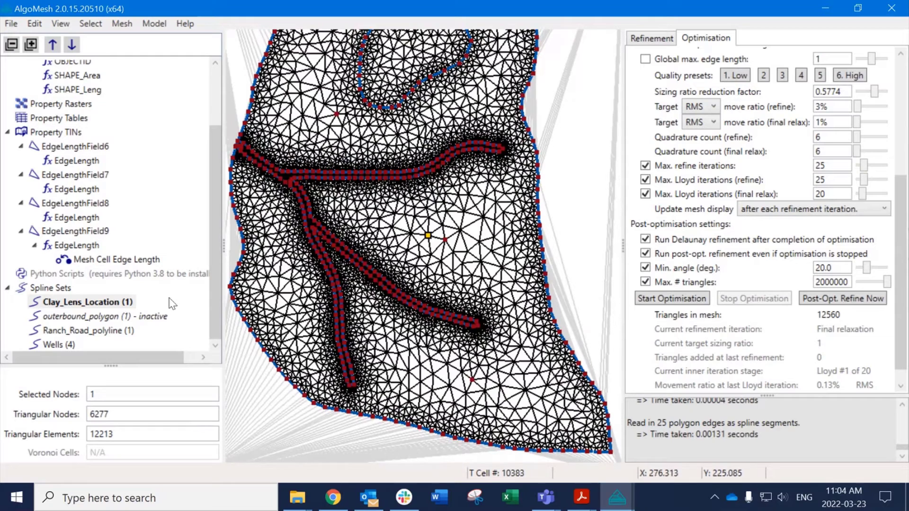
right_click(126, 316)
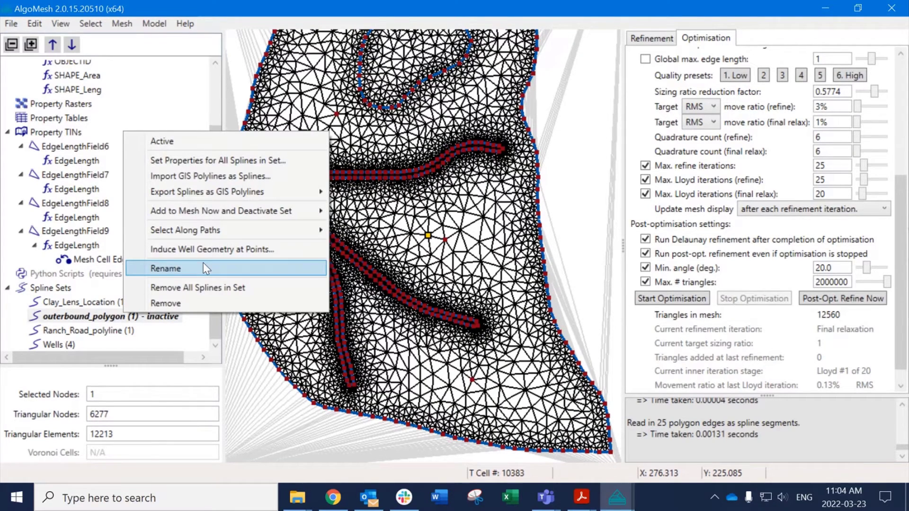
mouse_move(284, 230)
left_click(399, 231)
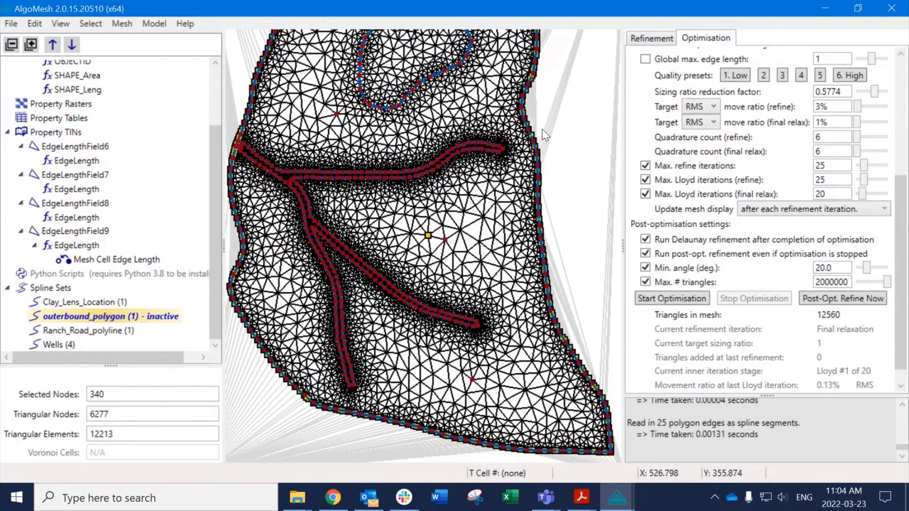
scroll(542, 129, "up", 10)
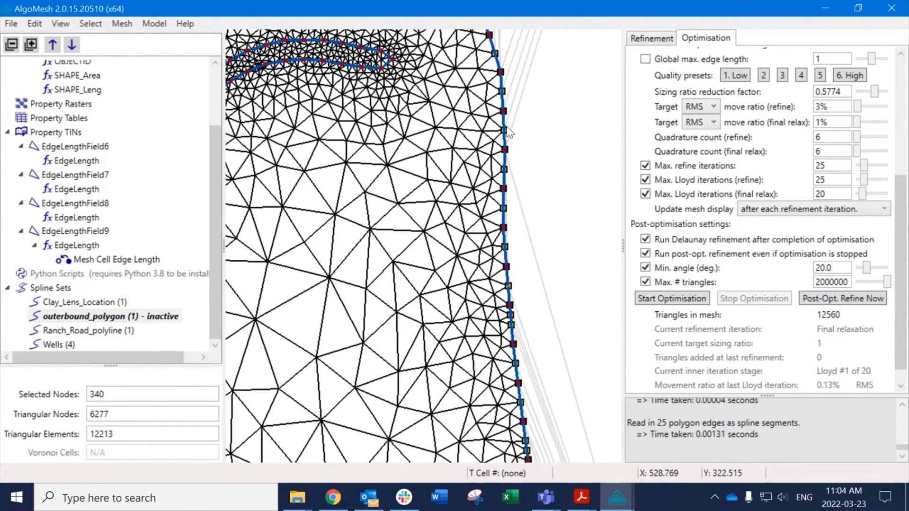
scroll(506, 129, "down", 3)
scroll(478, 124, "down", 6)
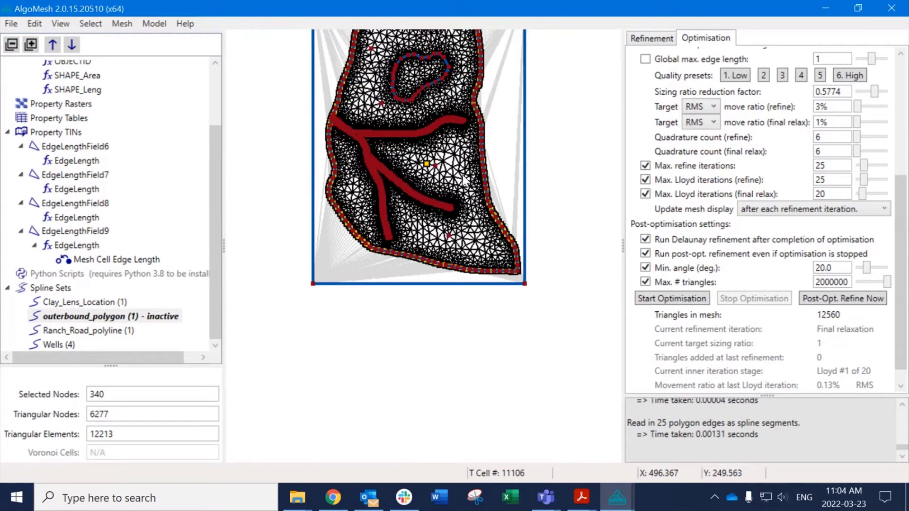
middle_click_drag(387, 97, 374, 152)
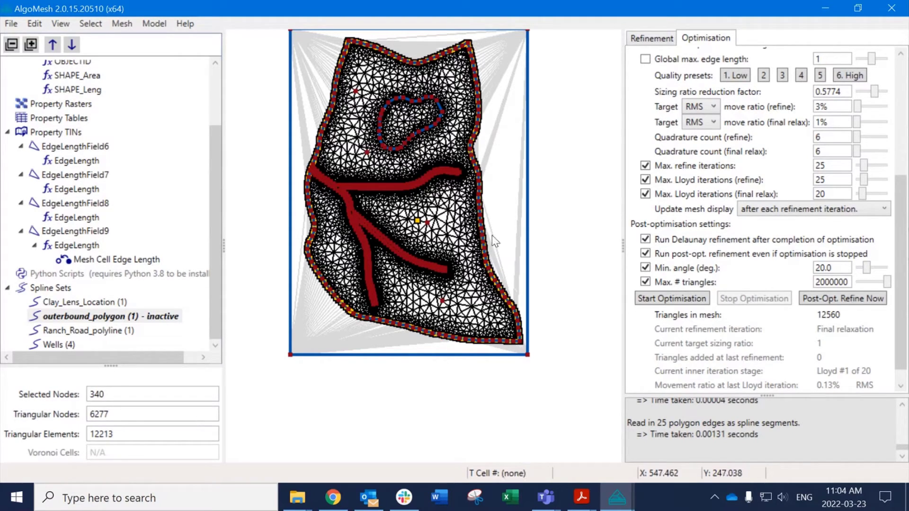
Start a new selection of three separate mesh nodes in the coarse area between the horizontal and diagonal road branches.
scroll(485, 235, "up", 2)
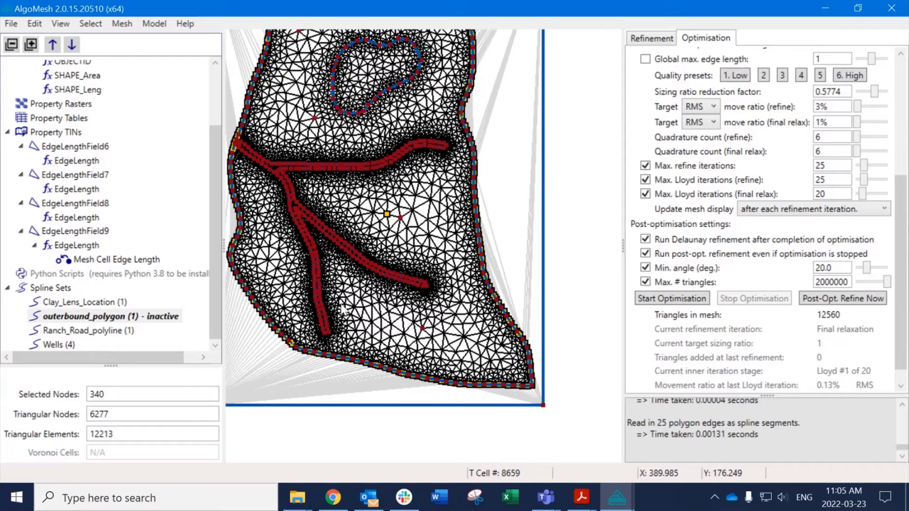
scroll(342, 309, "up", 5)
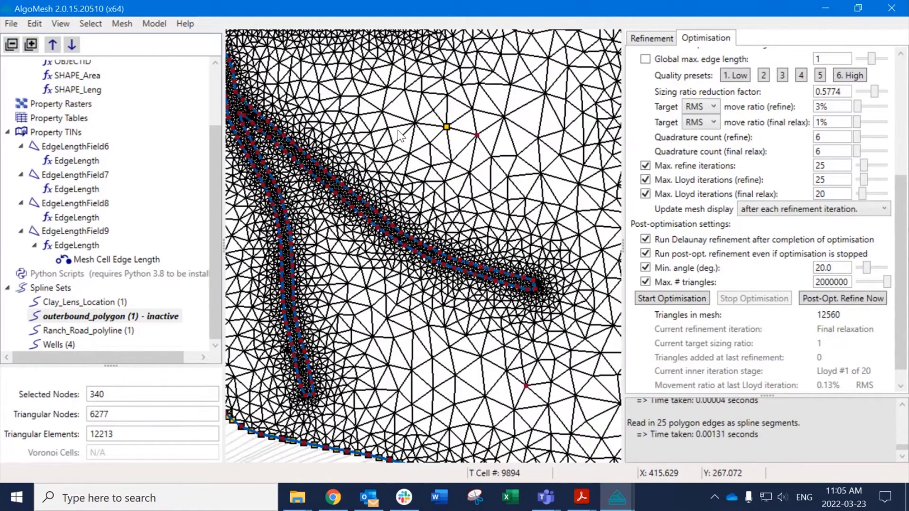
middle_click_drag(397, 130, 414, 271)
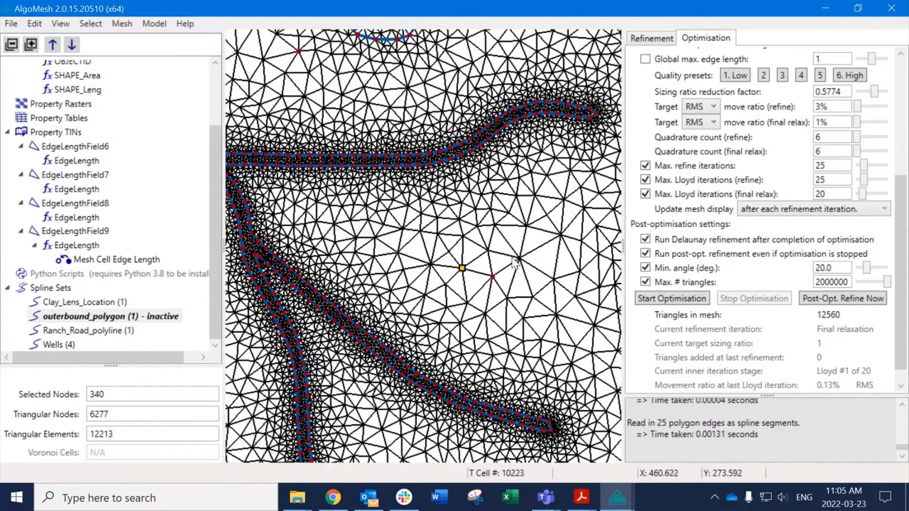
middle_click_drag(492, 246, 469, 253)
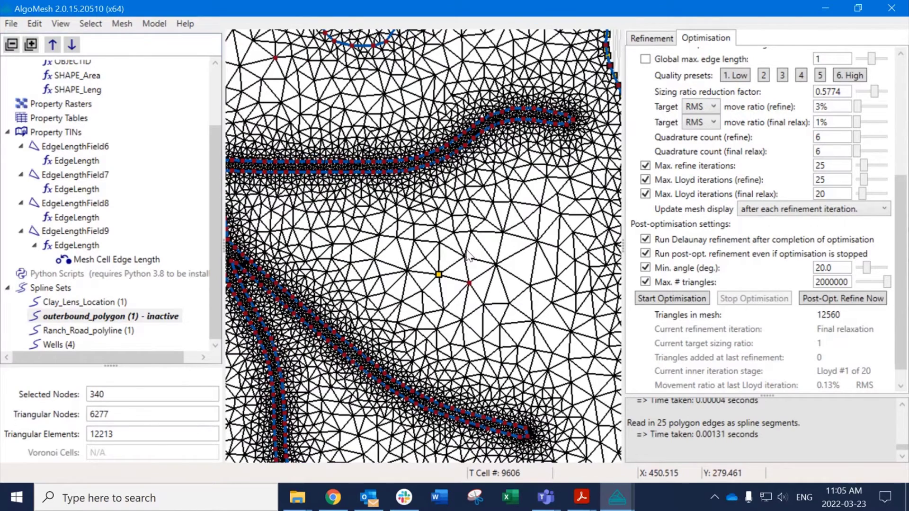
left_click(462, 259)
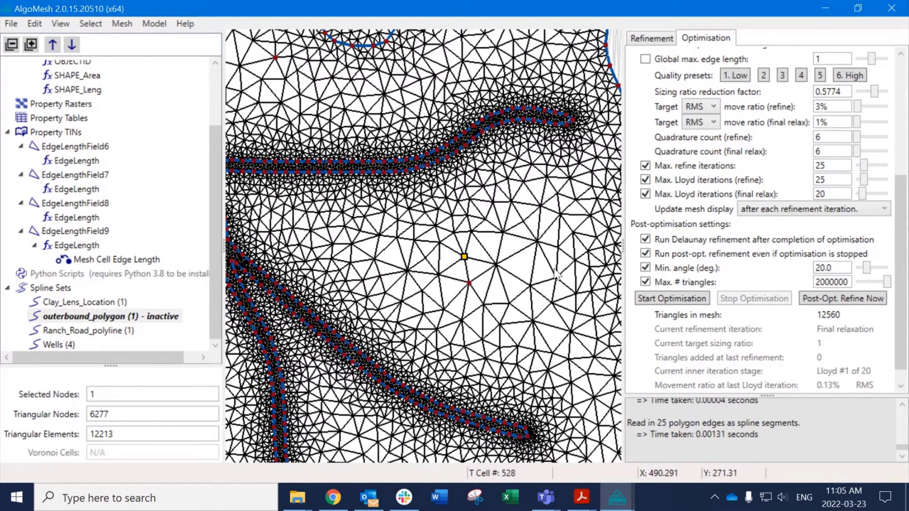
left_click(552, 303, "shift")
left_click(560, 214, "shift")
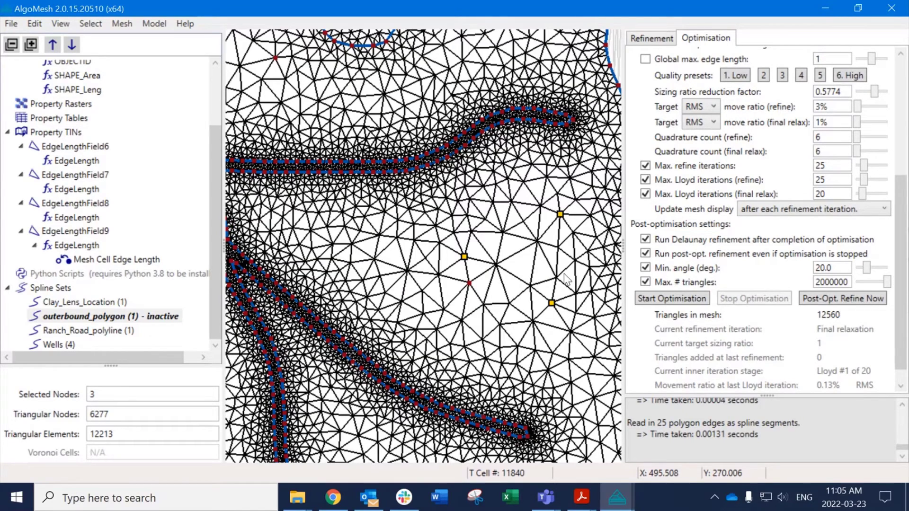
Add a closed, roughly triangular loop of connected node paths between the two road branches to the selection.
left_click(524, 182, "shift")
left_click(487, 358, "shift")
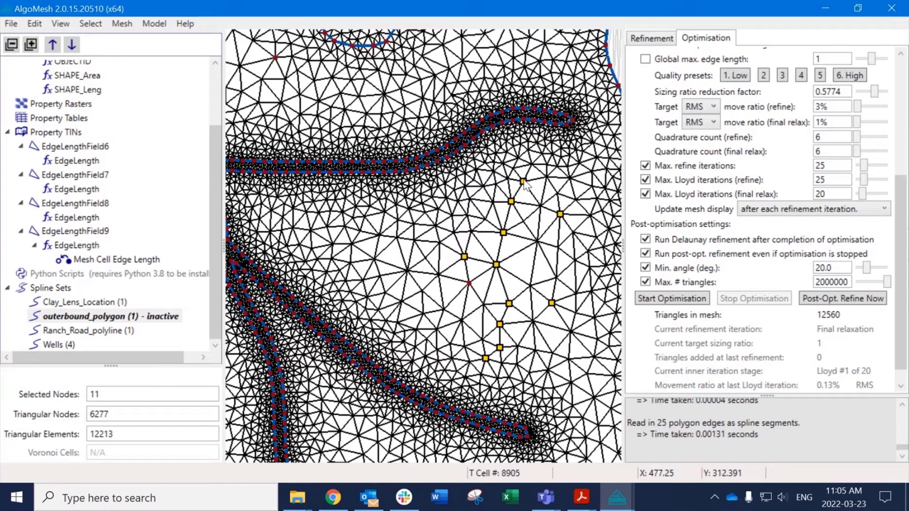
left_click(273, 212, "shift")
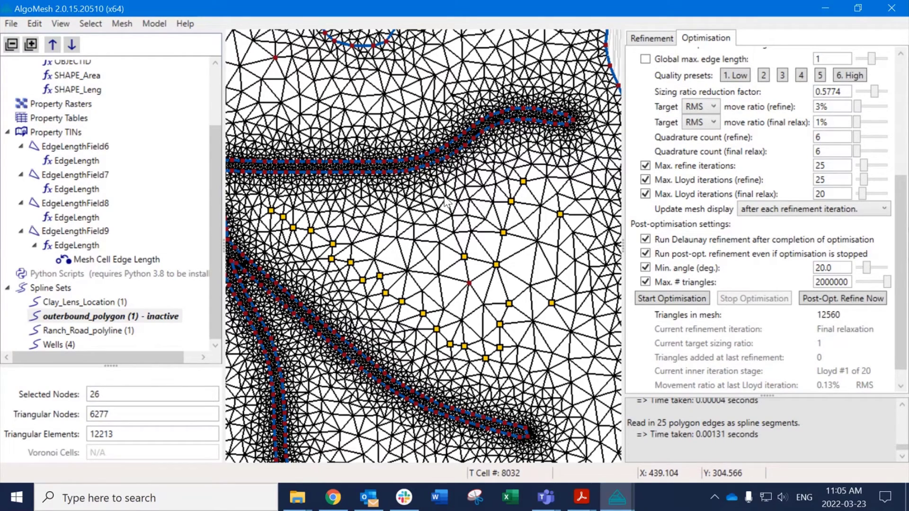
left_click(523, 182, "shift")
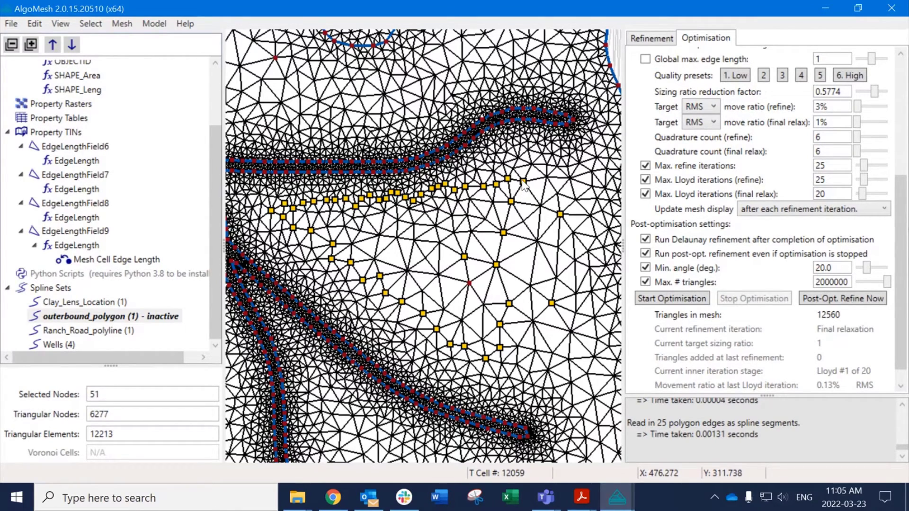
Replace the current selection with the four mesh nodes located at the wells across the model.
left_click(496, 198)
middle_click_drag(394, 219, 479, 333)
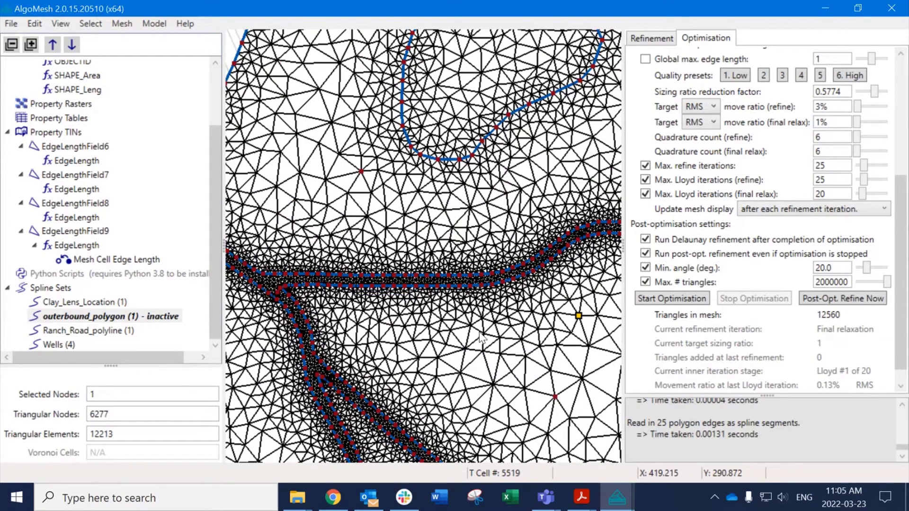
scroll(392, 199, "down", 1)
middle_click_drag(356, 139, 353, 268)
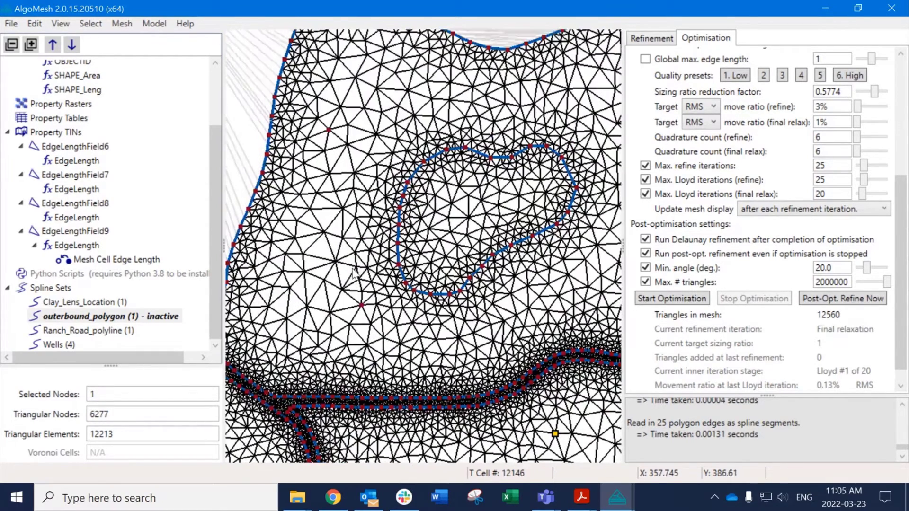
left_click(331, 135)
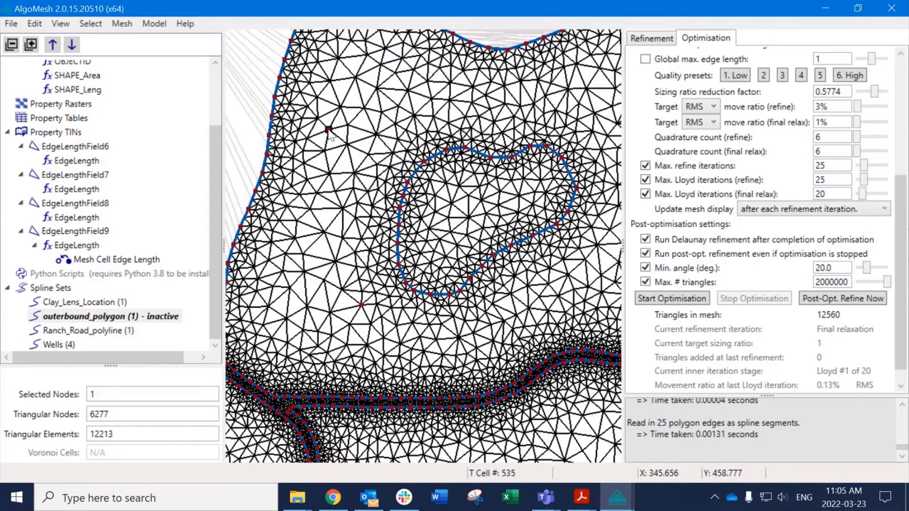
left_click(361, 305, "ctrl")
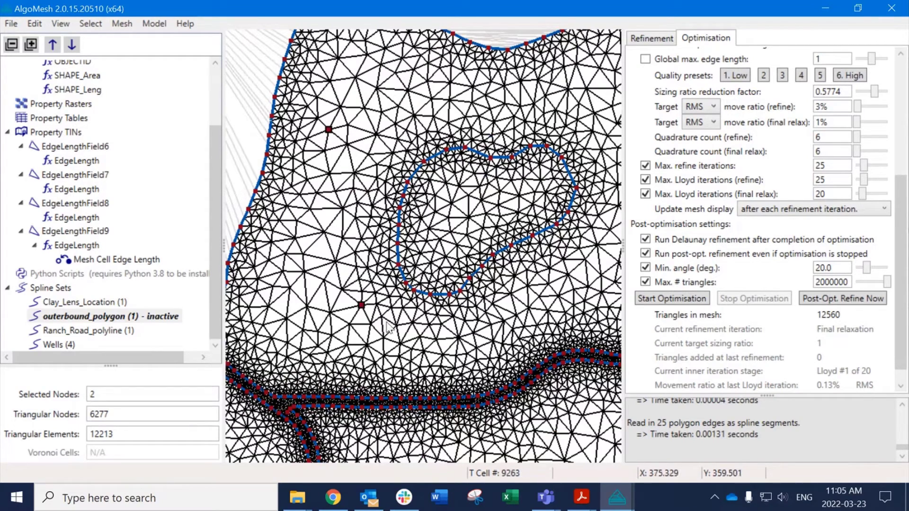
middle_click_drag(410, 356, 351, 138)
left_click(476, 288, "ctrl")
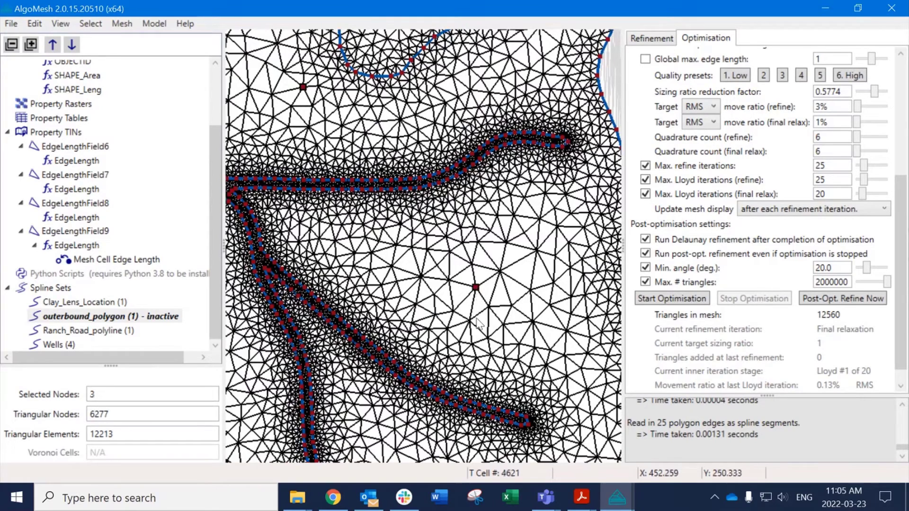
middle_click_drag(509, 414, 474, 271)
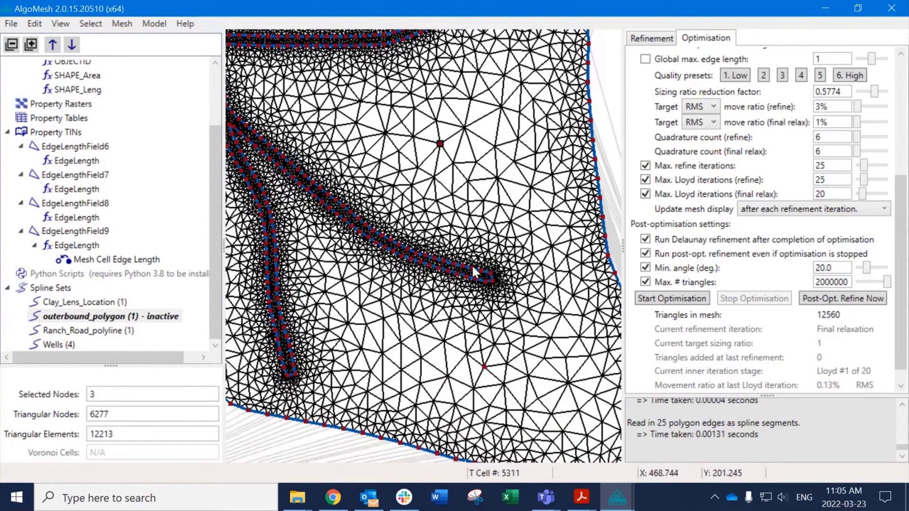
left_click(484, 367, "ctrl")
scroll(364, 177, "down", 1)
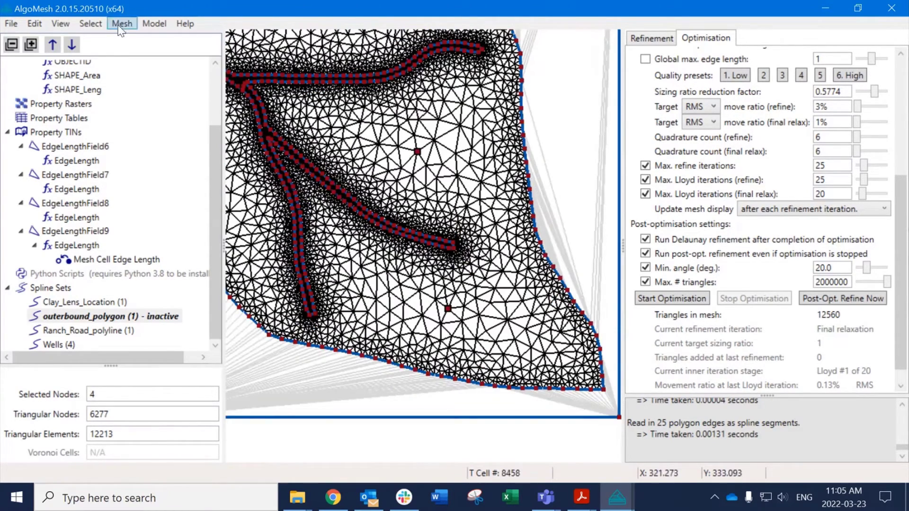
Save the selected well nodes as the HydroGeoSphere nchos file pumping_wells.nchos in the inner HGS_Intro_Tutorial folder.
left_click(89, 26)
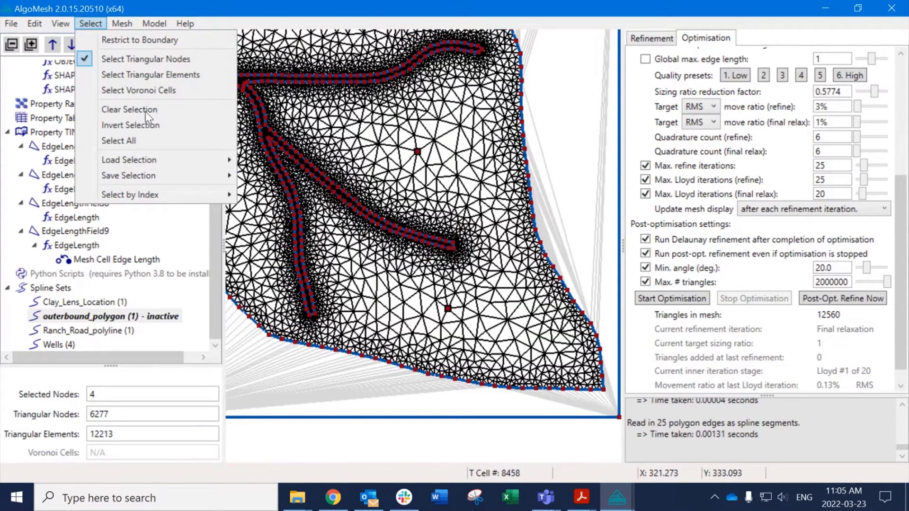
mouse_move(197, 176)
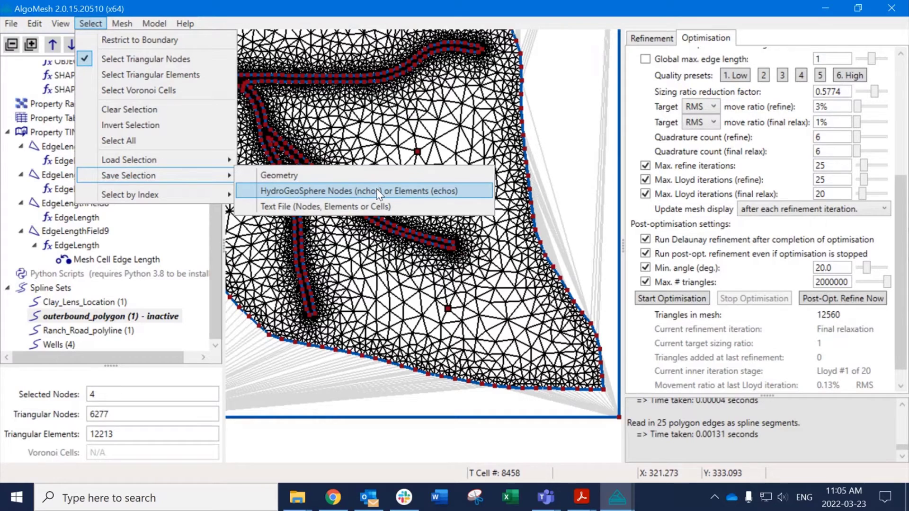
left_click(430, 191)
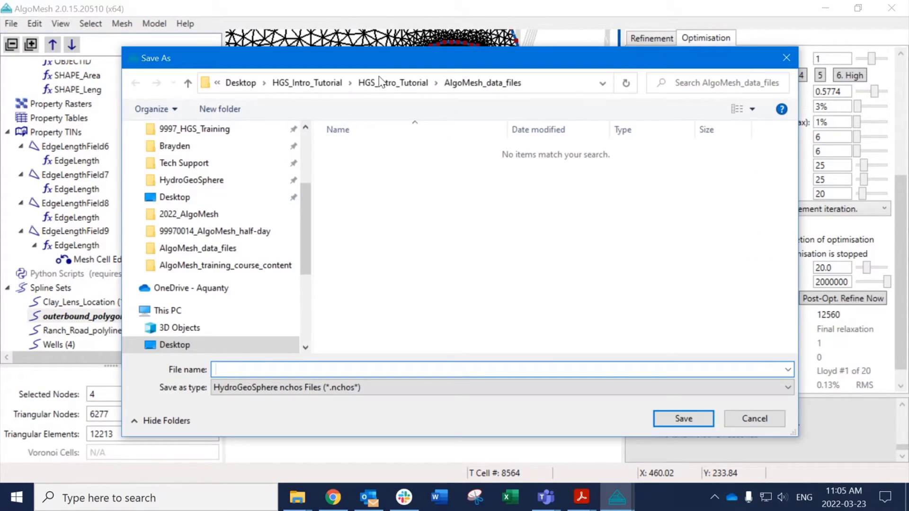
left_click(423, 82)
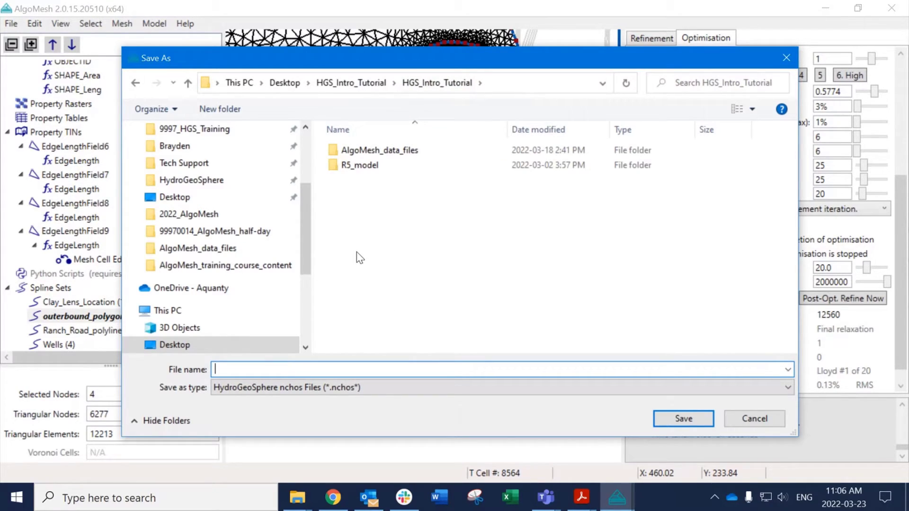
type("pumping_wells.nchos")
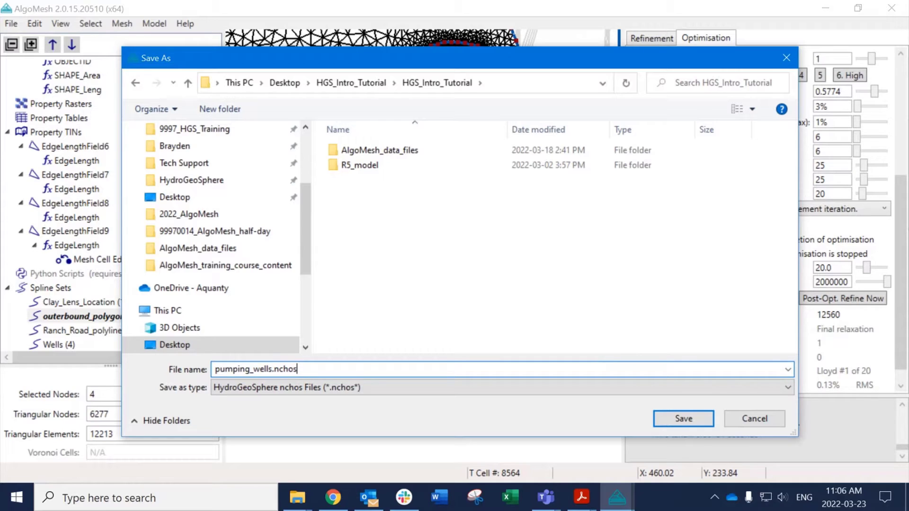
key("shift+Left")
key("shift+Left")
key("shift+Left")
key("shift+Left")
key("End")
key("Return")
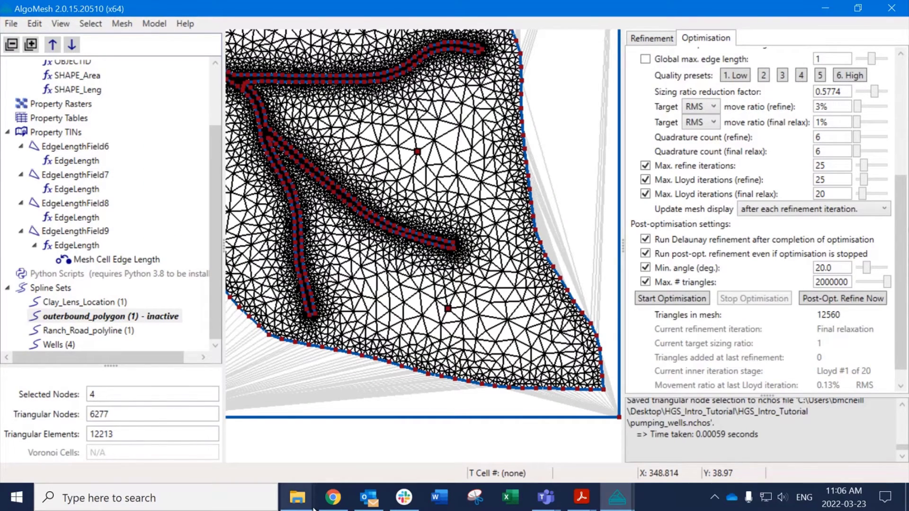
Select the triangular elements within the Ranch_Road_element_size_polygon property polygon set.
mouse_move(313, 509)
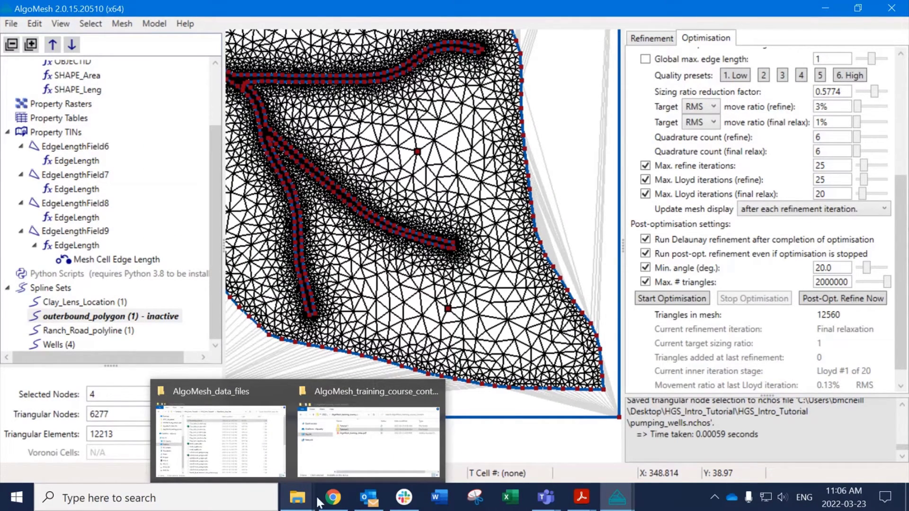
middle_click_drag(401, 288, 455, 361)
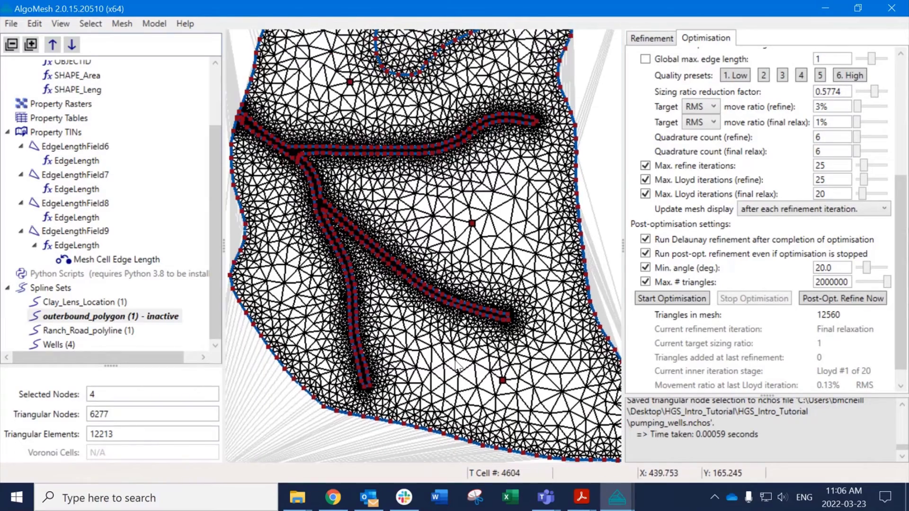
scroll(416, 326, "up", 5)
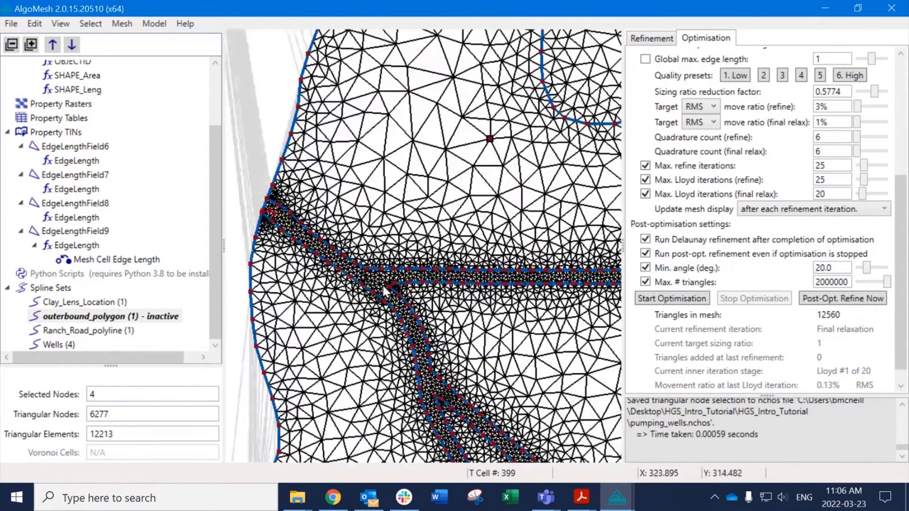
scroll(267, 215, "up", 3)
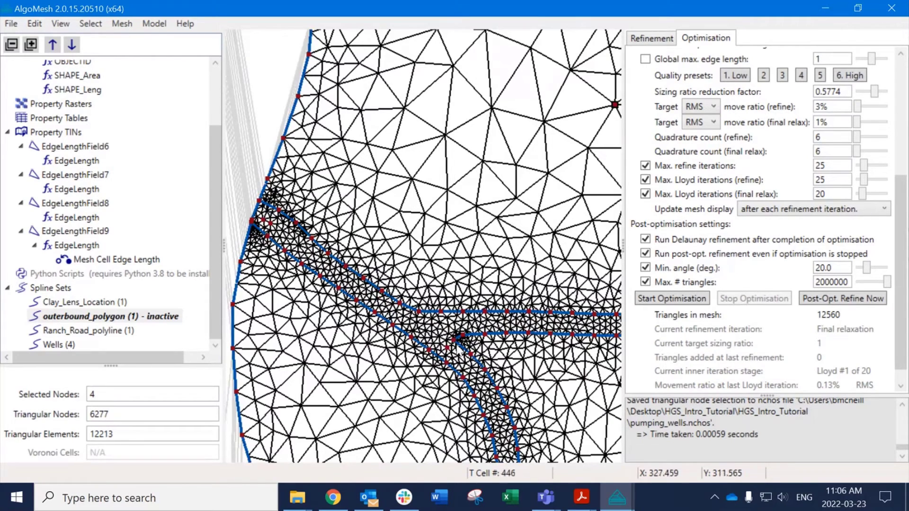
left_click_drag(520, 330, 488, 330)
scroll(82, 176, "up", 3)
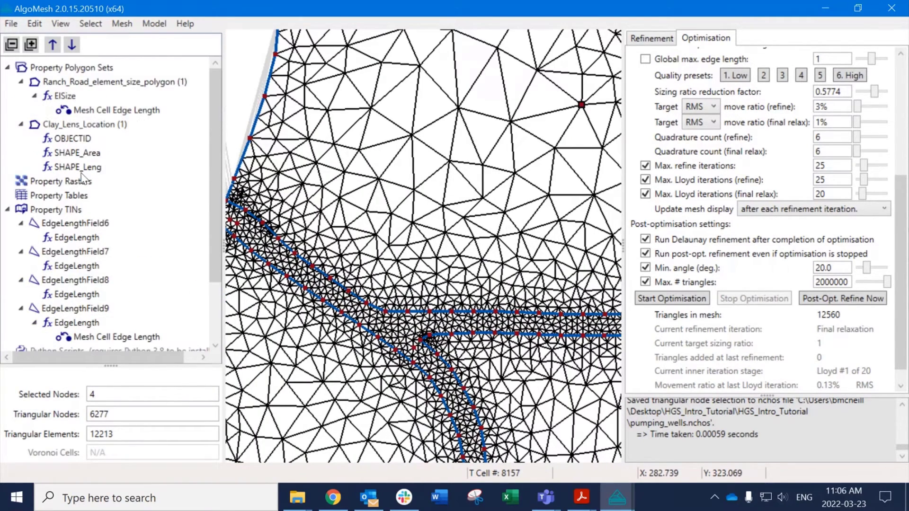
right_click(110, 81)
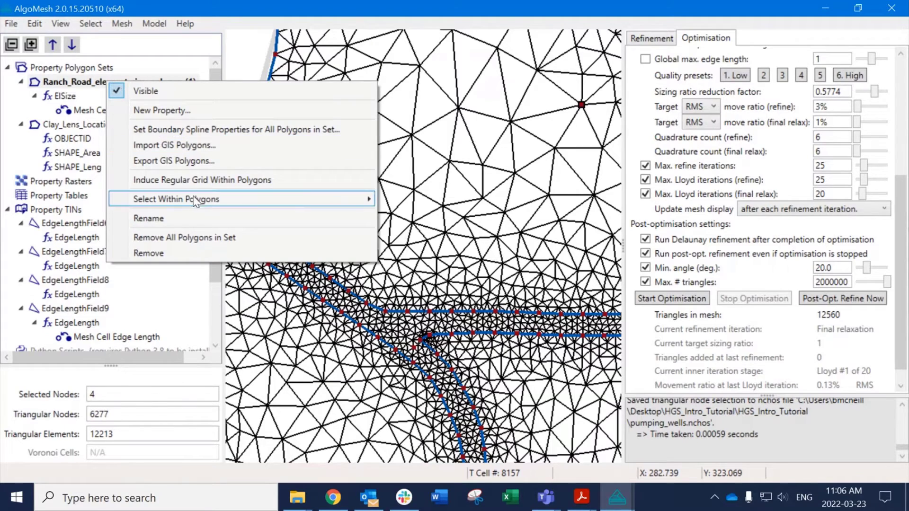
mouse_move(203, 200)
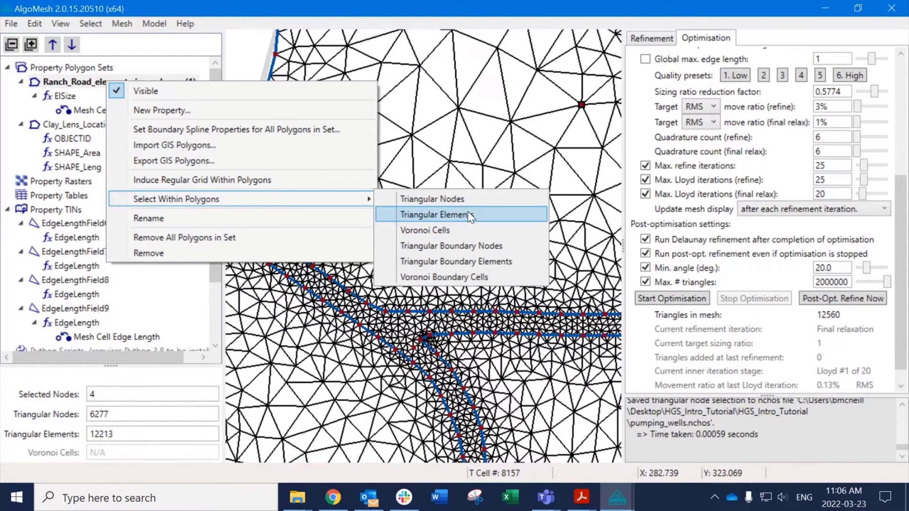
left_click(470, 216)
Add the missed triangular elements just inside the road's northern edge, near its junction with the model boundary, to the selection.
scroll(356, 290, "up", 2)
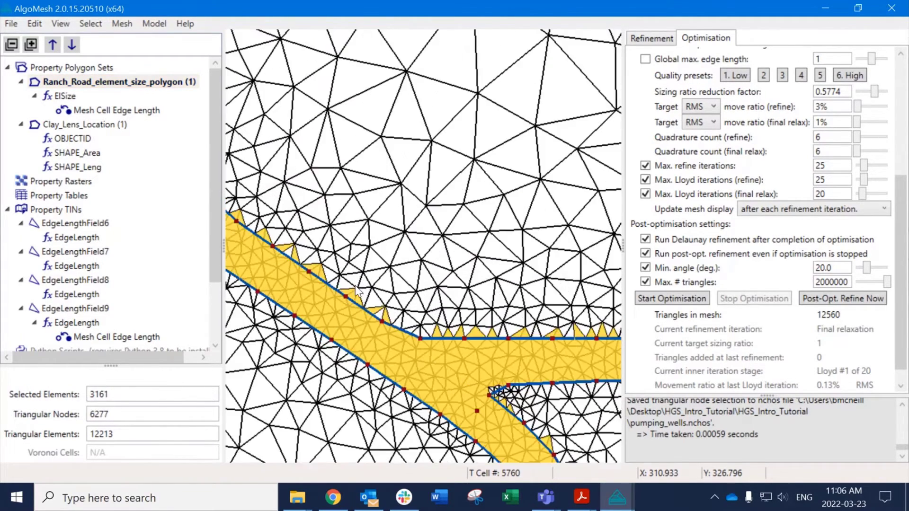
scroll(355, 286, "up", 1)
left_click_drag(308, 224, 498, 290)
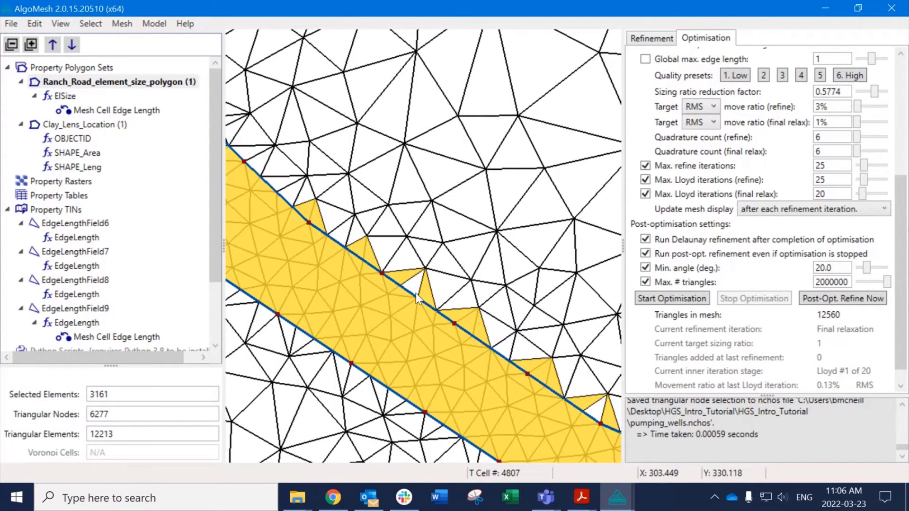
left_click_drag(335, 199, 461, 279)
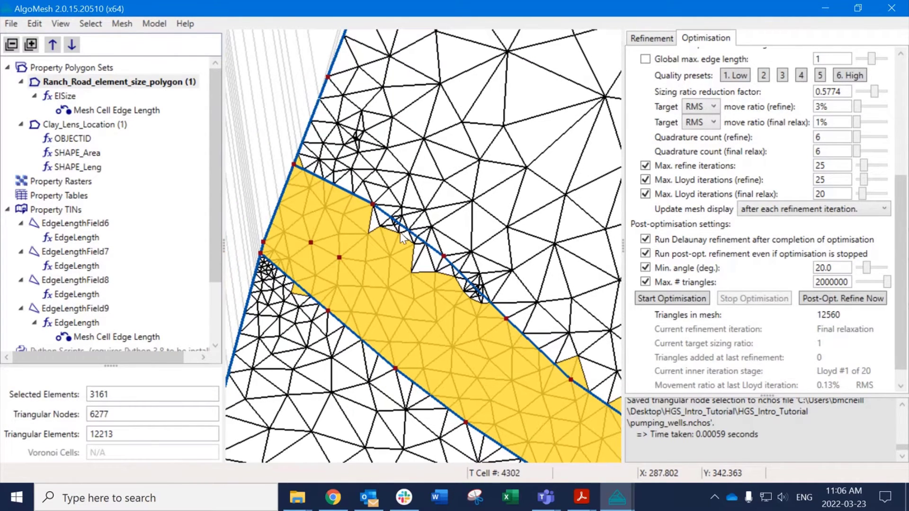
scroll(374, 228, "up", 3)
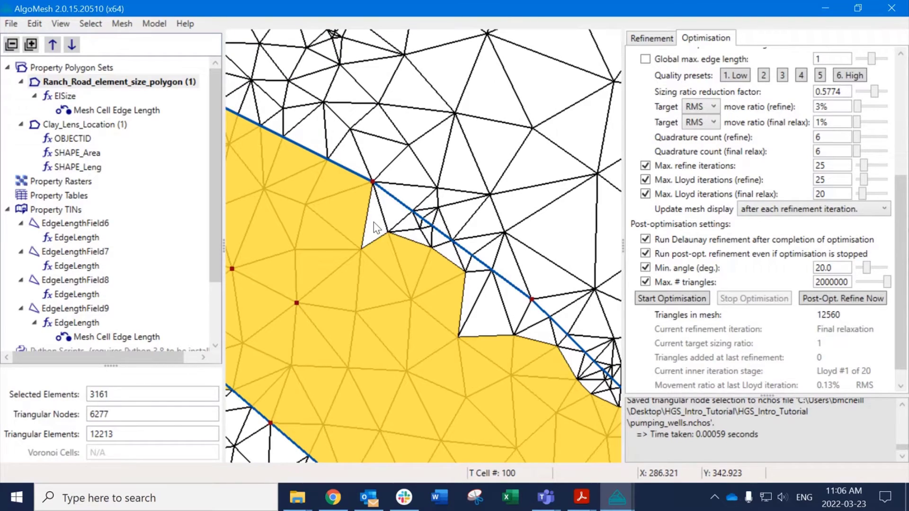
left_click(374, 222, "ctrl")
left_click(392, 221, "ctrl")
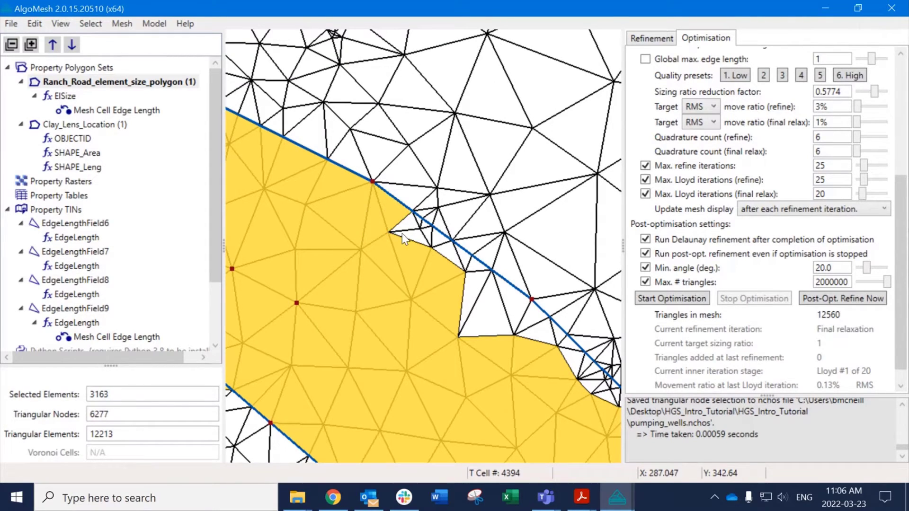
left_click(405, 228, "ctrl")
left_click(411, 232, "ctrl")
left_click(419, 224, "ctrl")
left_click(424, 225, "ctrl")
left_click(428, 233, "ctrl")
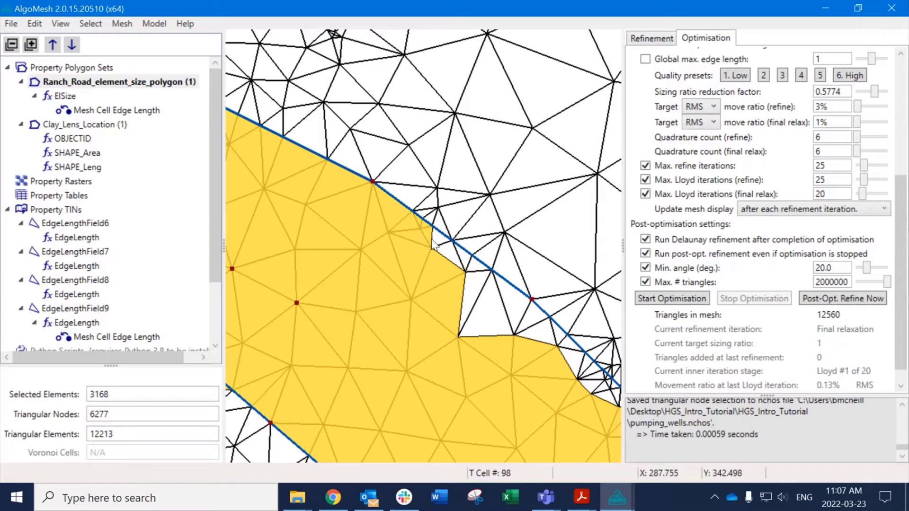
left_click(437, 239, "ctrl")
left_click(445, 253, "ctrl")
left_click(464, 261, "ctrl")
left_click(469, 290, "ctrl")
scroll(463, 289, "down", 2)
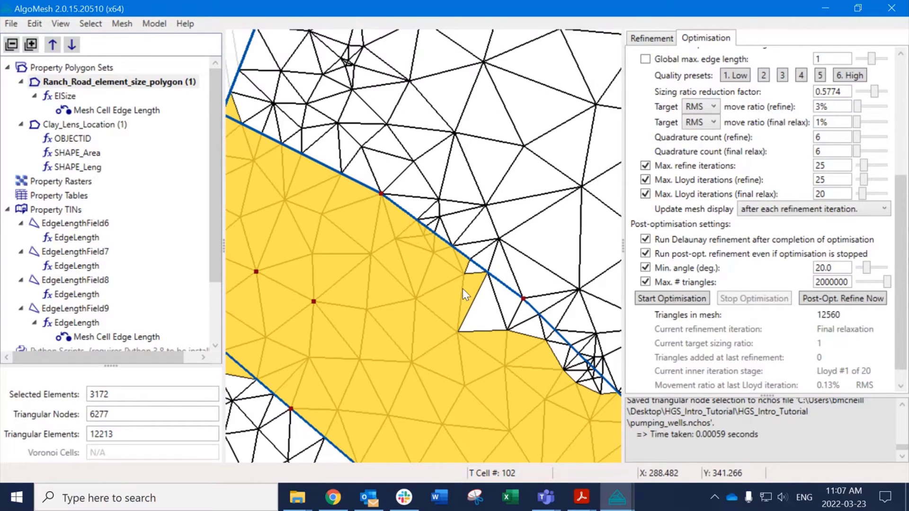
left_click(480, 308, "ctrl")
left_click(491, 300, "ctrl")
left_click(500, 307, "ctrl")
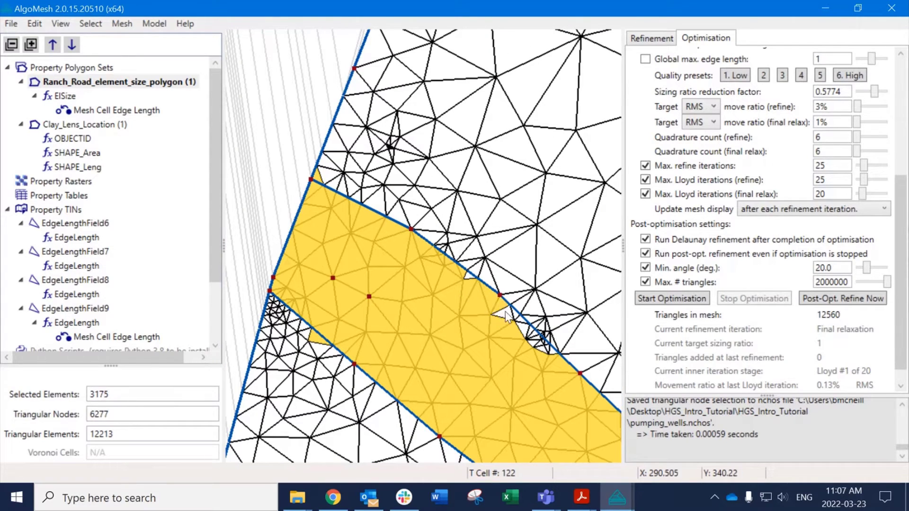
left_click(507, 311, "ctrl")
Examine the element selection along the road branches for gaps and for elements outside the polygon edges.
middle_click_drag(533, 344, 420, 263)
scroll(451, 304, "down", 5)
middle_click_drag(547, 393, 302, 166)
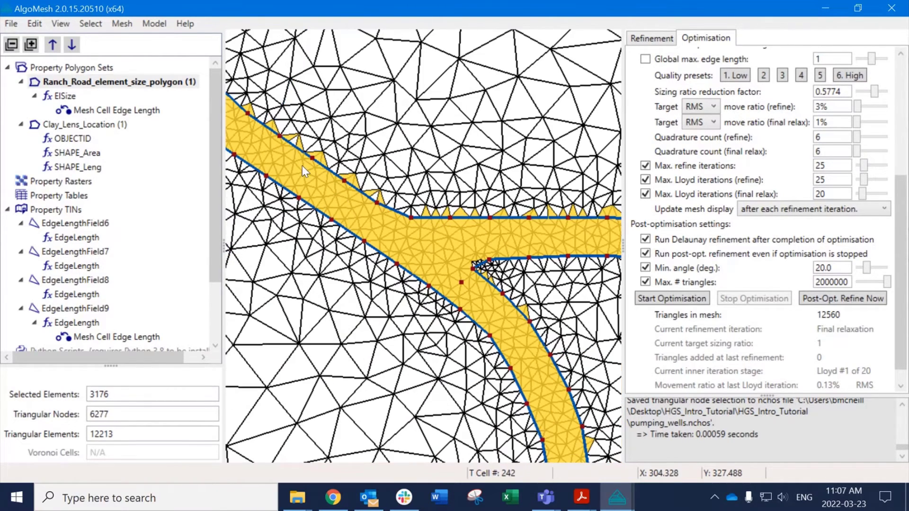
middle_click_drag(574, 198, 376, 142)
scroll(374, 137, "down", 2)
middle_click_drag(284, 98, 516, 264)
middle_click_drag(277, 249, 306, 94)
middle_click_drag(513, 307, 311, 89)
middle_click_drag(529, 256, 329, 303)
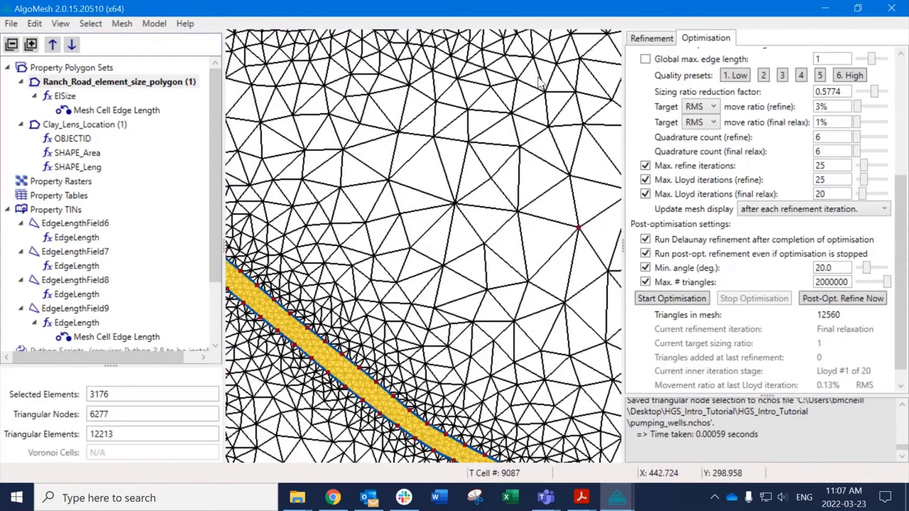
middle_click_drag(564, 90, 535, 406)
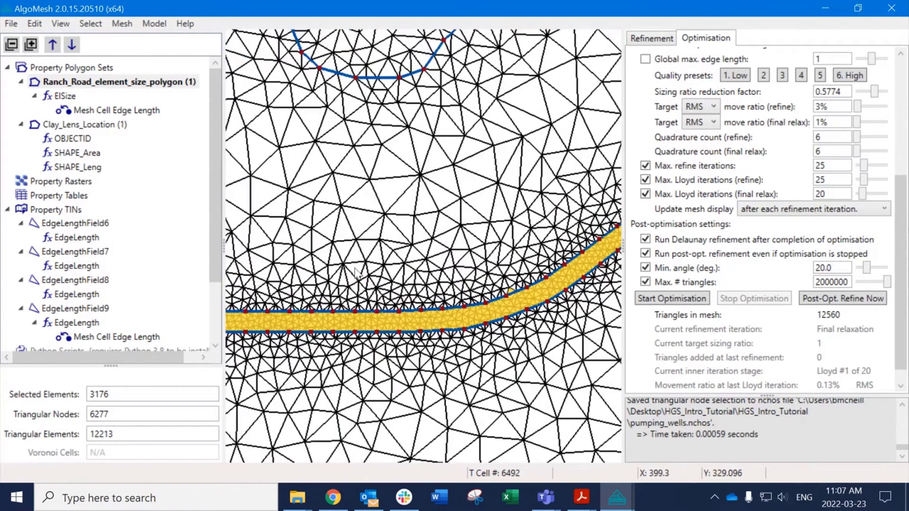
middle_click_drag(349, 270, 507, 271)
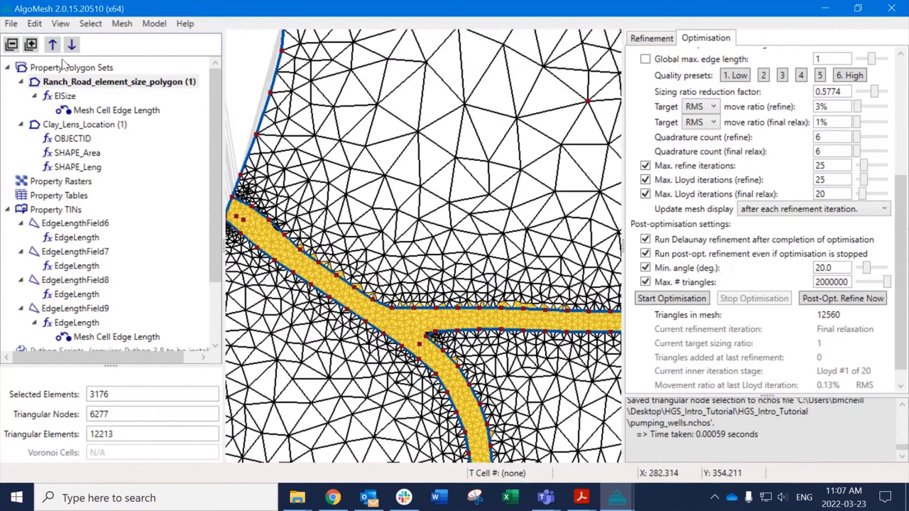
Save the selected road elements as the HydroGeoSphere echos file ranch_road_property_zone.echos in the inner HGS_Intro_Tutorial folder.
left_click(94, 26)
mouse_move(163, 178)
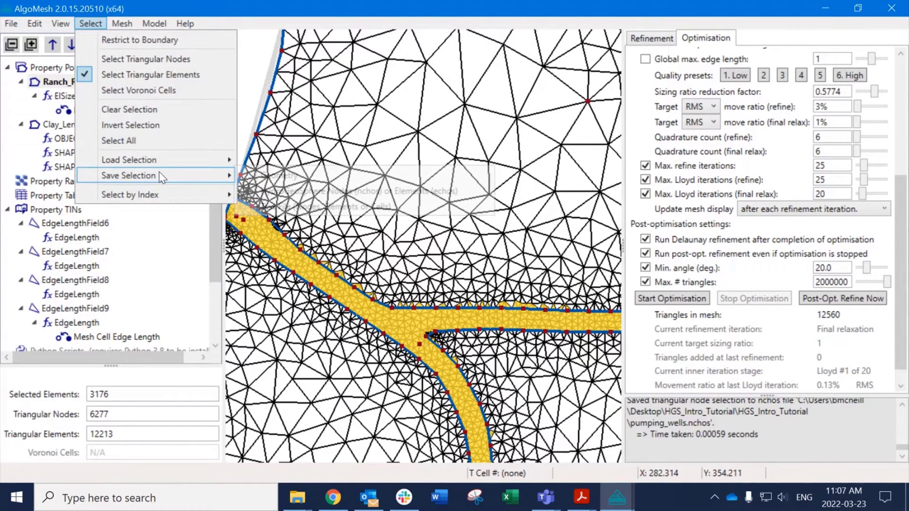
left_click(305, 191)
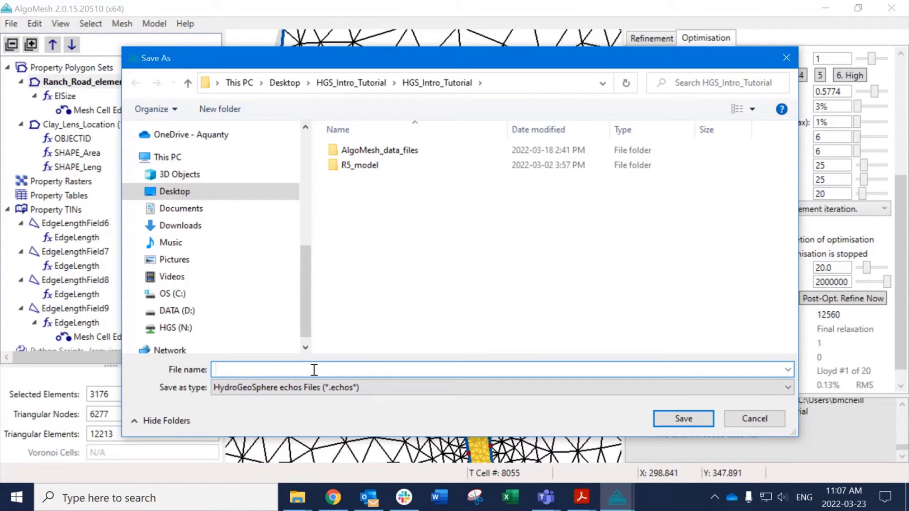
type("ranch_road_property_zone")
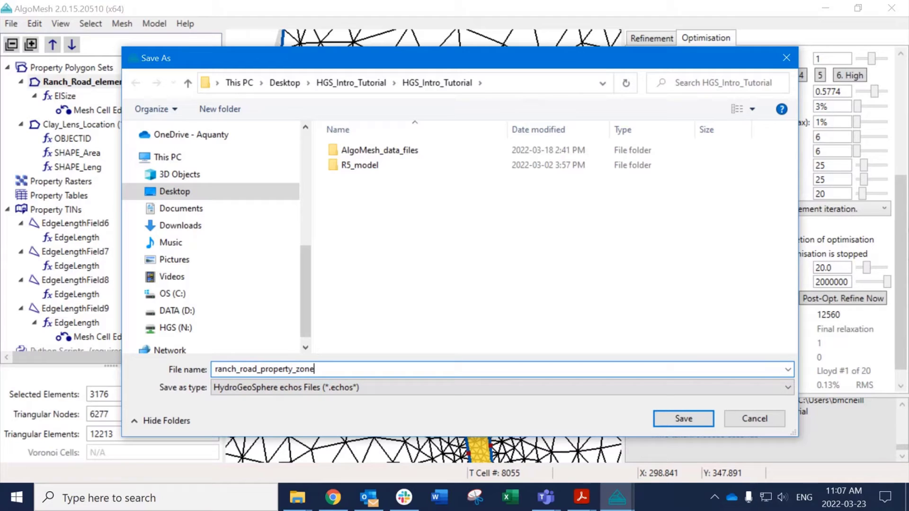
type(".echos")
key("Return")
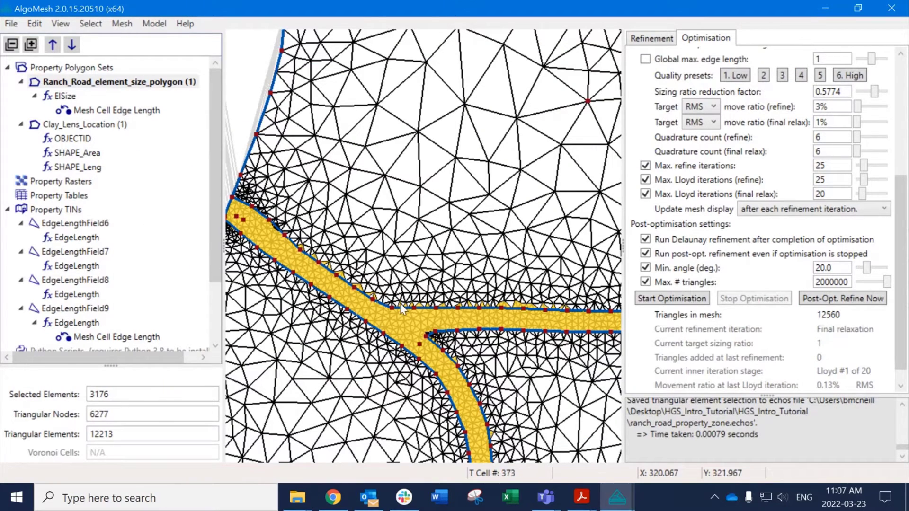
Export the triangular mesh as a 2D HydroGeoSphere mesh file named R5_model_mesh.ah2 in the inner HGS_Intro_Tutorial folder.
scroll(449, 244, "down", 3)
scroll(449, 244, "down", 5)
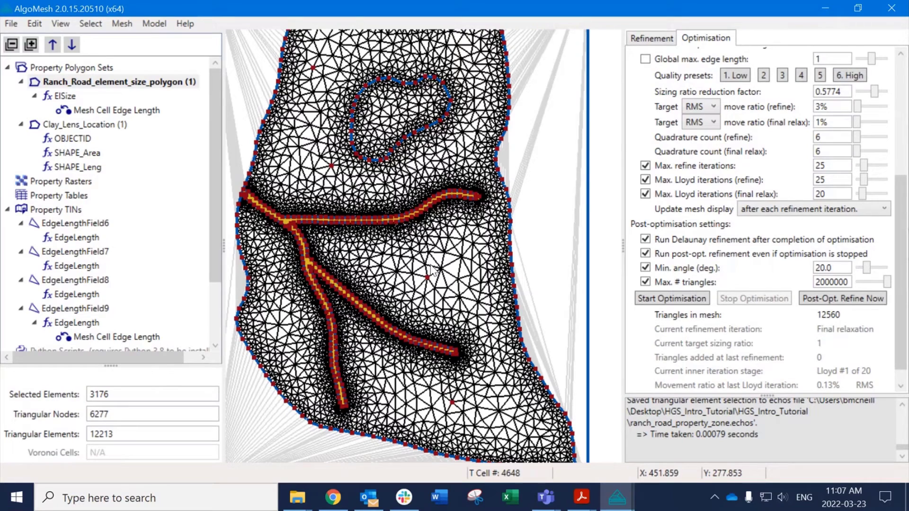
left_click(10, 24)
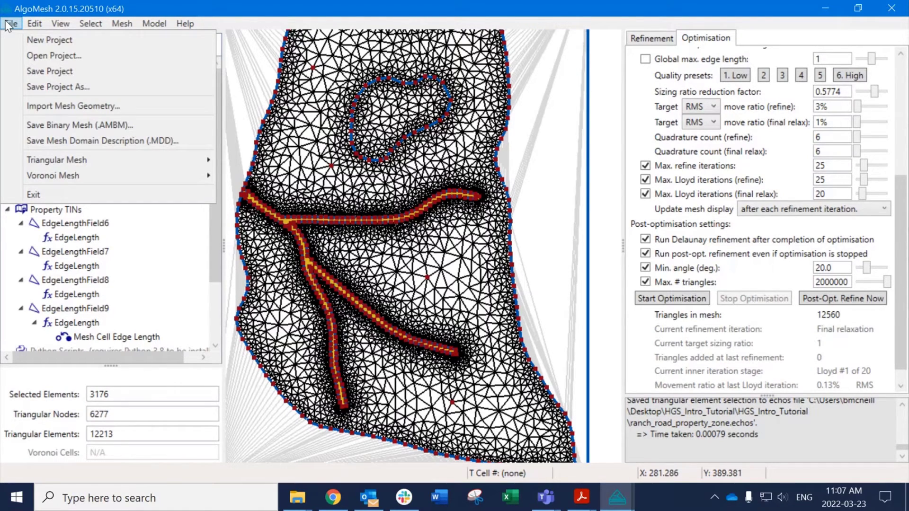
mouse_move(114, 156)
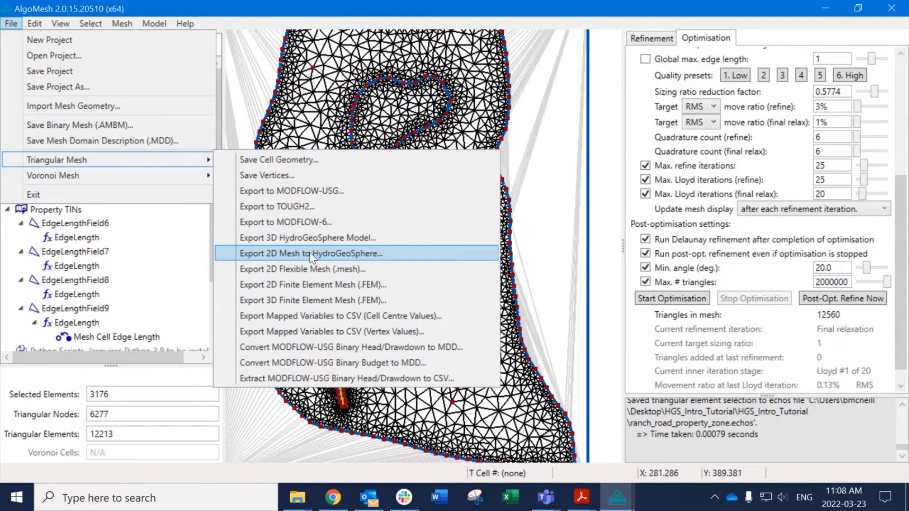
left_click(328, 254)
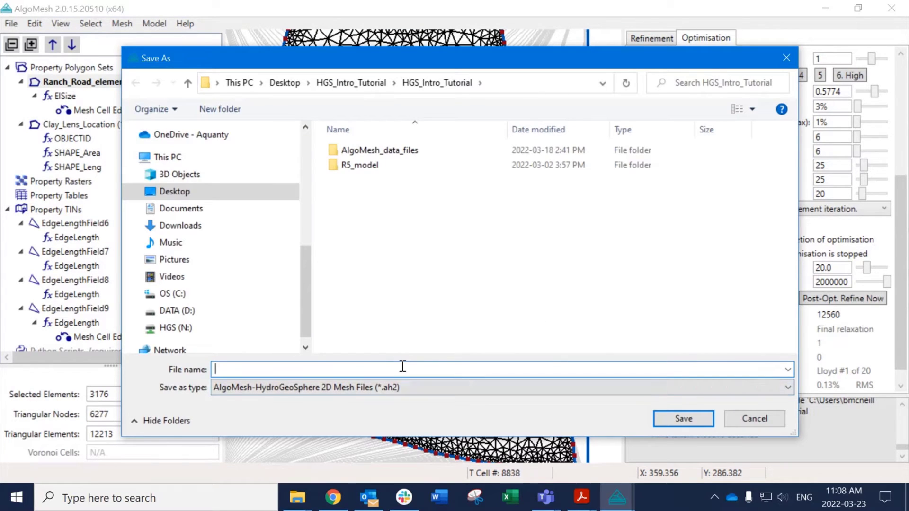
type("R5_")
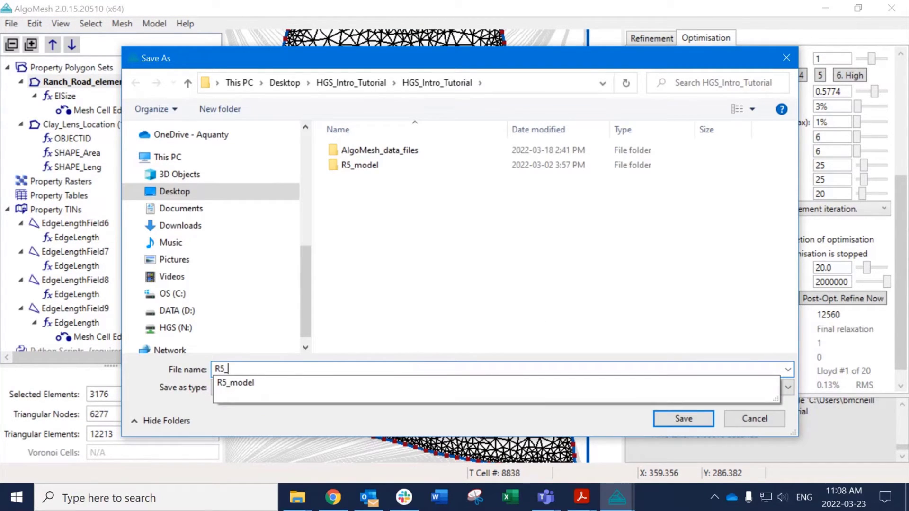
type("model_mesh")
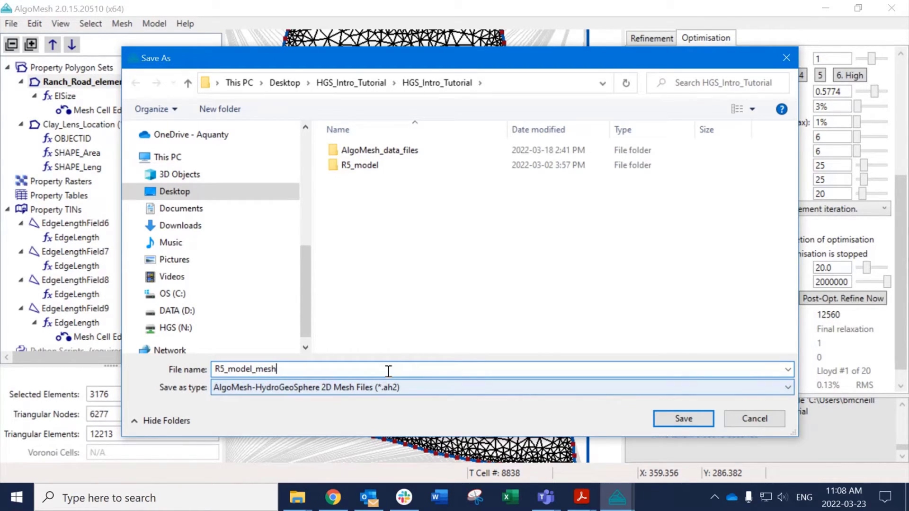
type(".ah2")
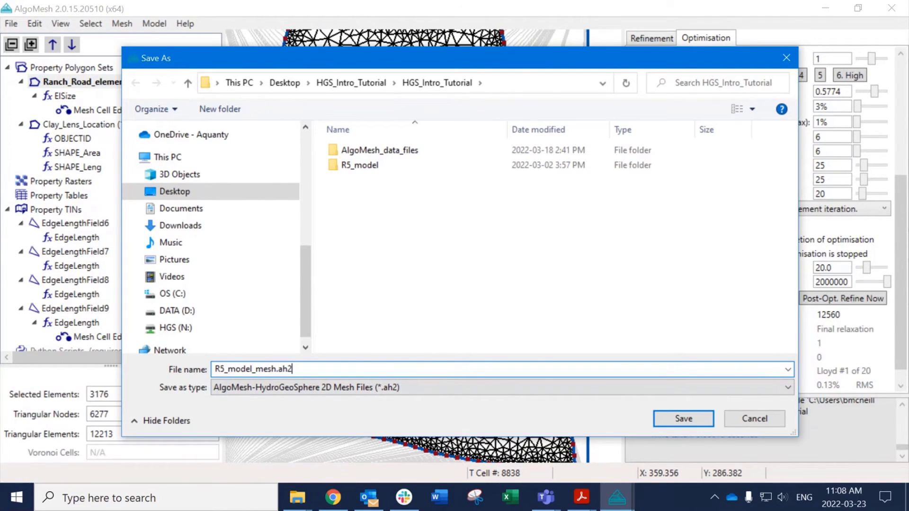
key("Return")
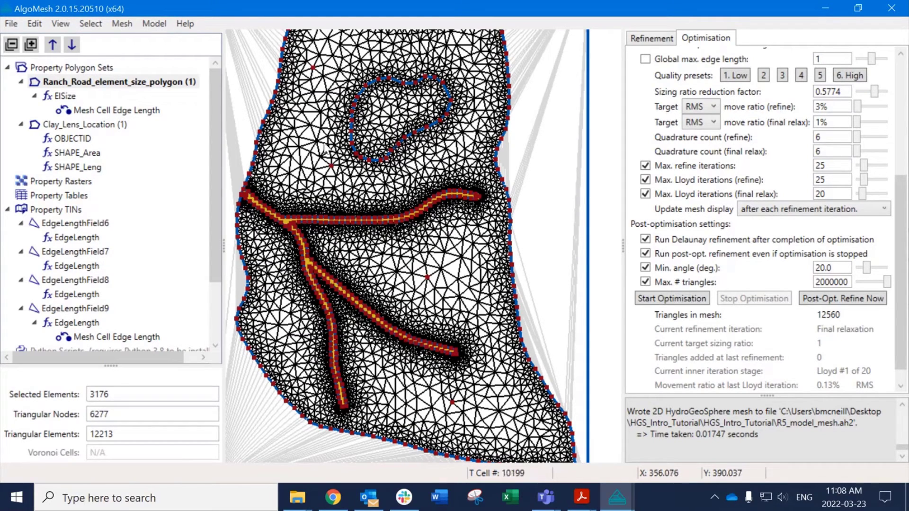
Display the Mesh Quality Metrics distribution, then shrink and reposition its window clear of the optimisation settings.
middle_click_drag(329, 148, 355, 186)
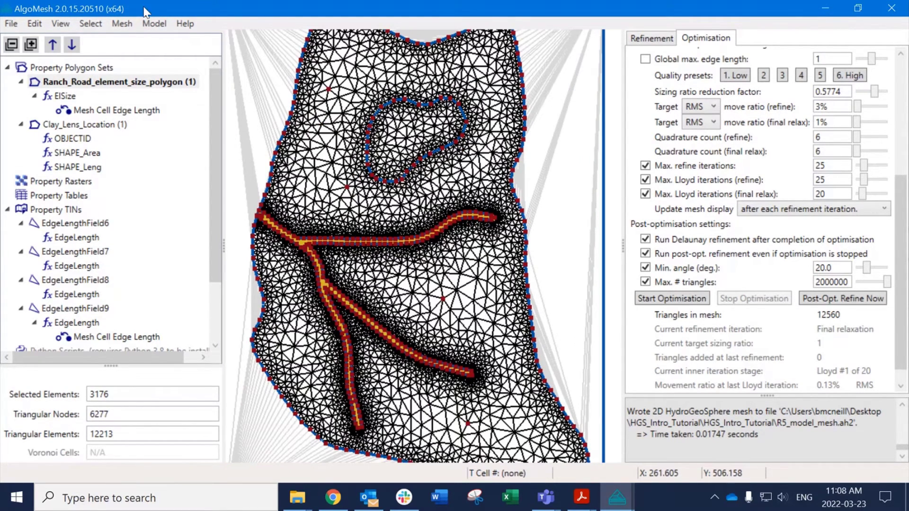
left_click(122, 23)
left_click(174, 106)
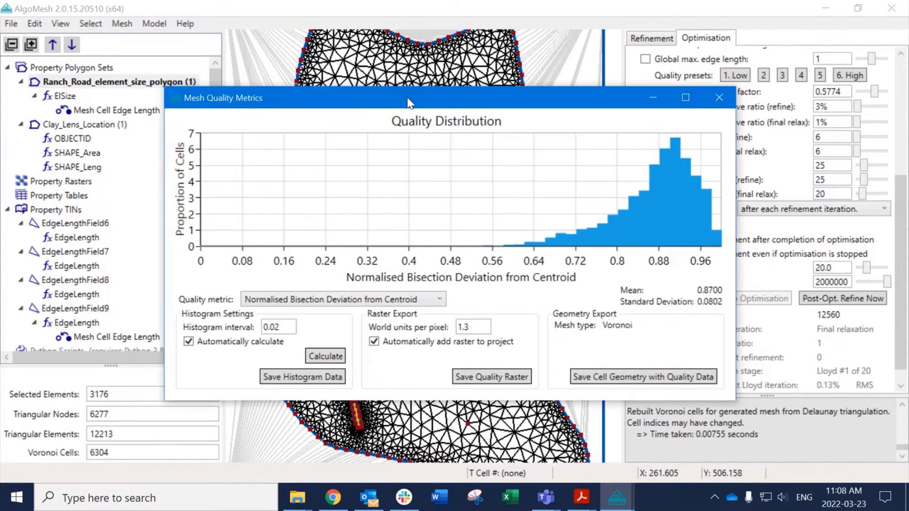
left_click_drag(407, 94, 356, 136)
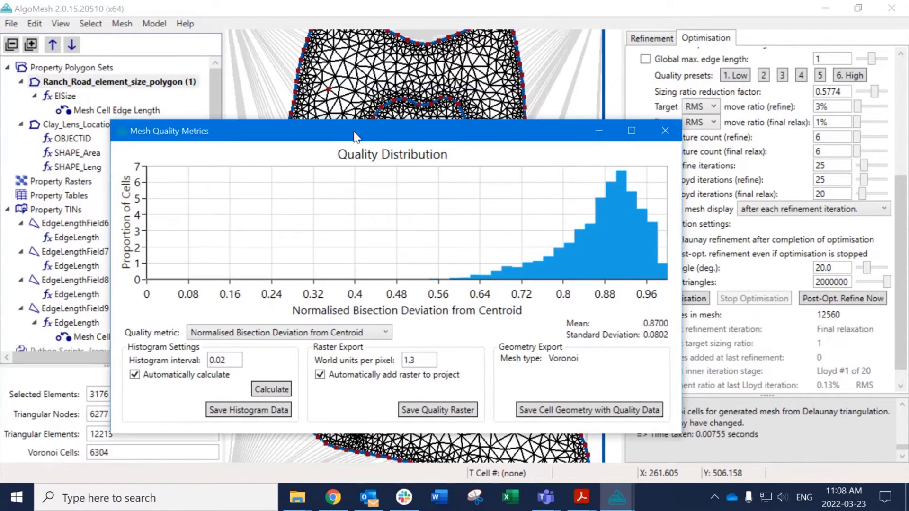
left_click(122, 24)
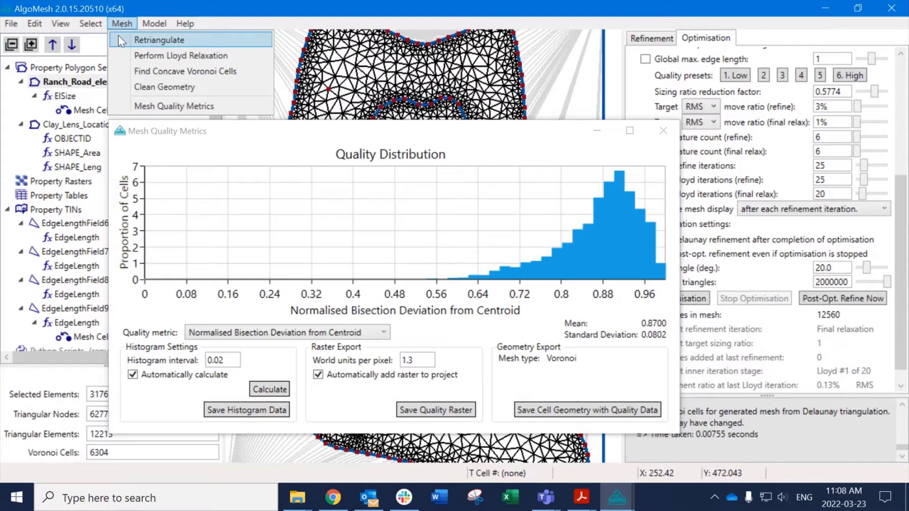
left_click(288, 148)
left_click_drag(288, 131, 265, 122)
left_click_drag(651, 116, 571, 102)
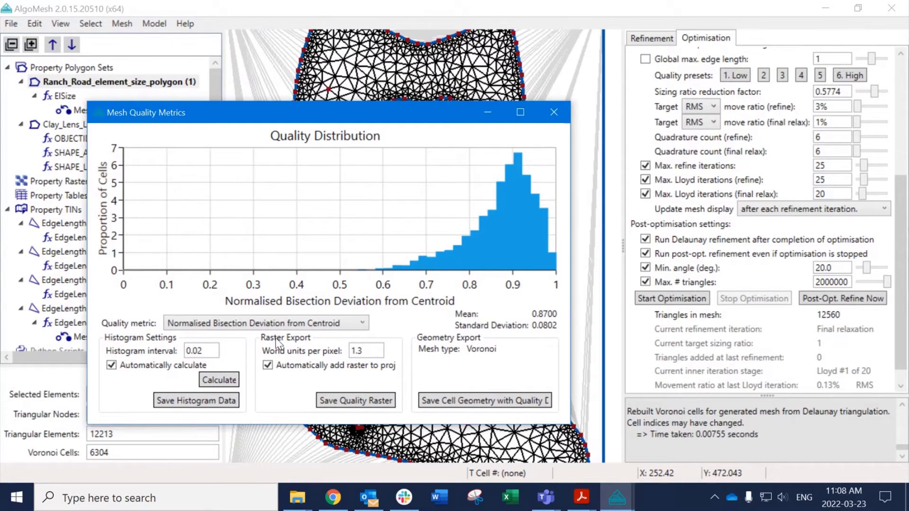
left_click_drag(440, 113, 413, 118)
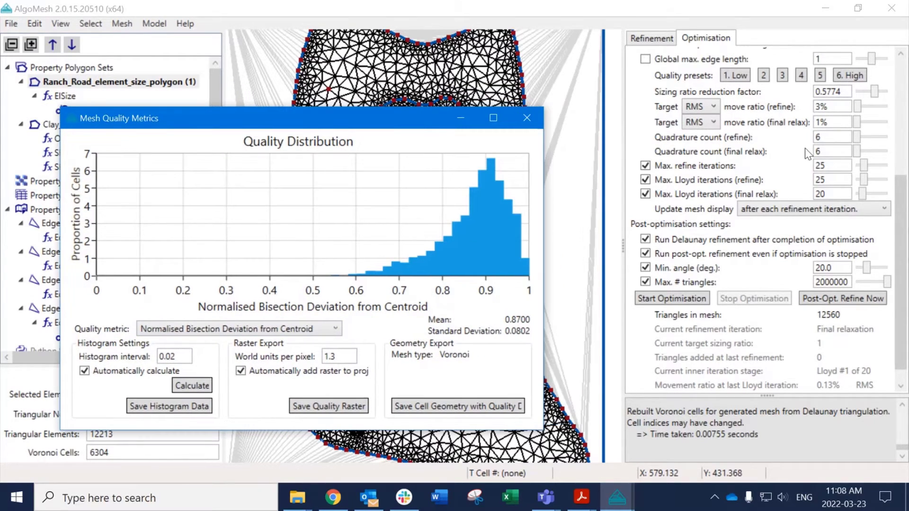
Rerun the mesh optimisation while watching the quality histogram, and close the Mesh Quality Metrics window to inspect the mesh.
scroll(798, 152, "up", 2)
left_click(733, 190)
scroll(734, 183, "down", 2)
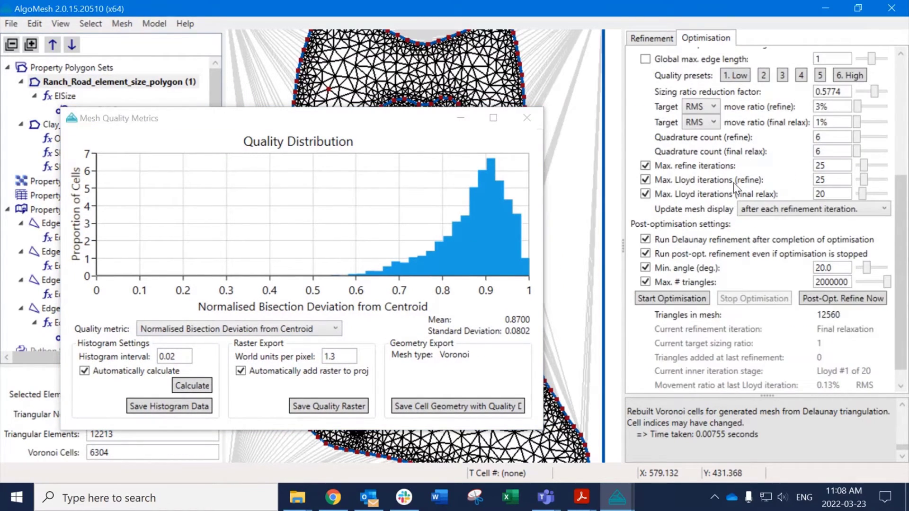
left_click(678, 299)
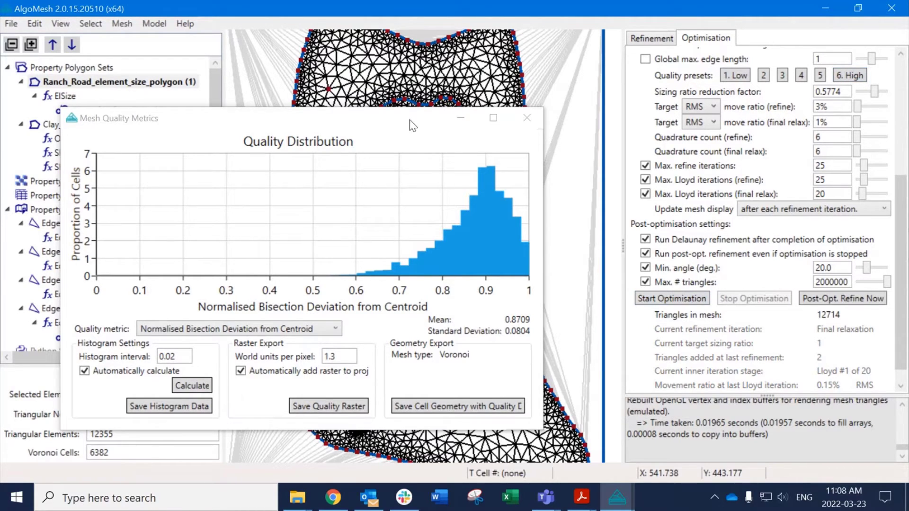
left_click_drag(410, 122, 383, 180)
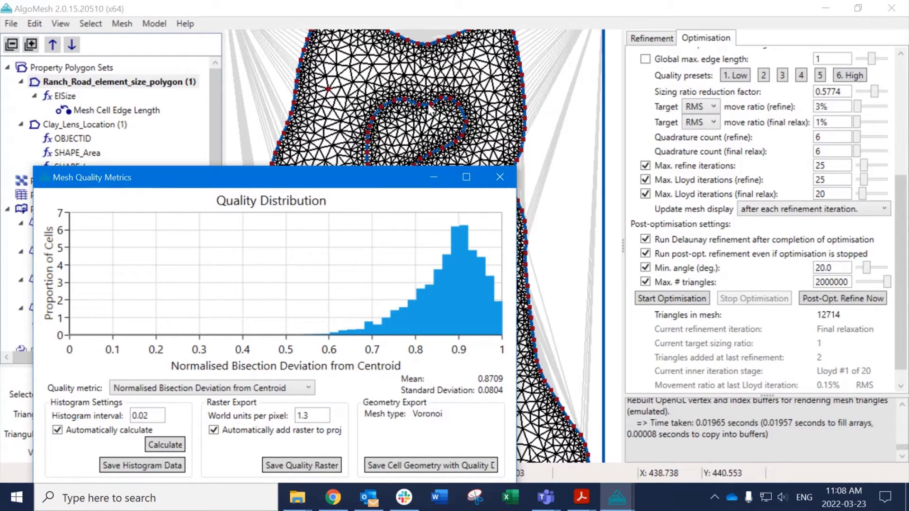
left_click(499, 177)
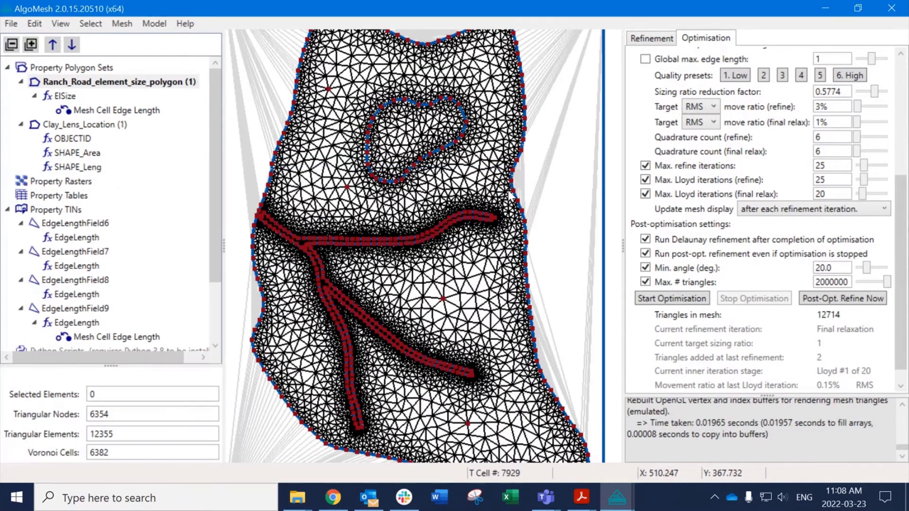
scroll(334, 317, "up", 3)
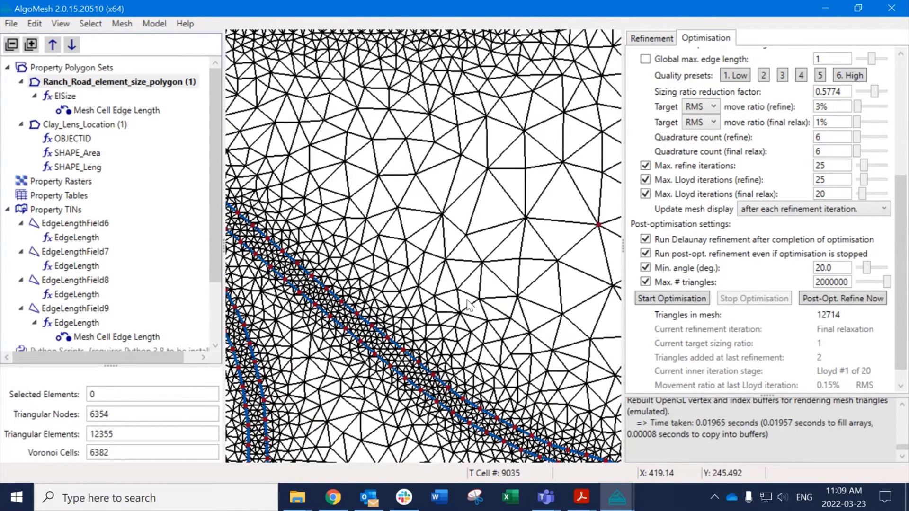
scroll(470, 267, "down", 5)
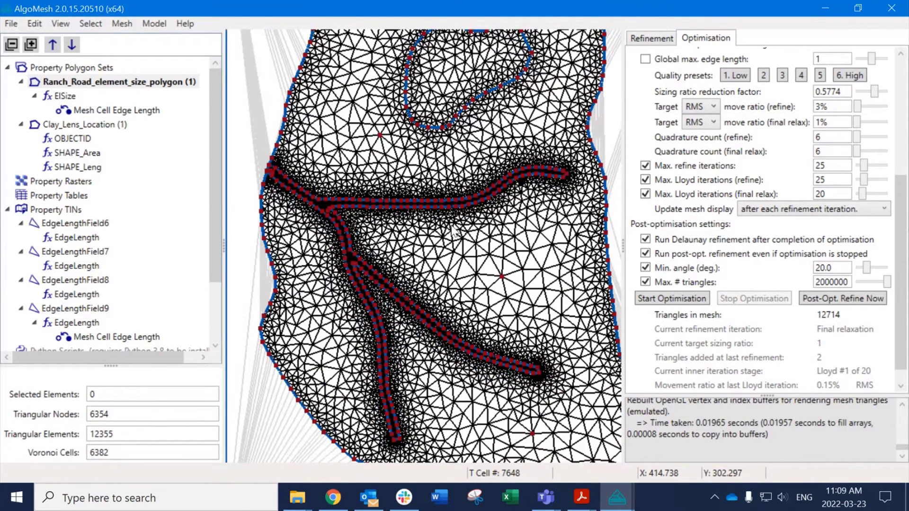
middle_click_drag(419, 139, 405, 205)
Switch to File Explorer and open R5.grok from the R5_model folder of Tutorial 1 in the text editor.
mouse_move(303, 505)
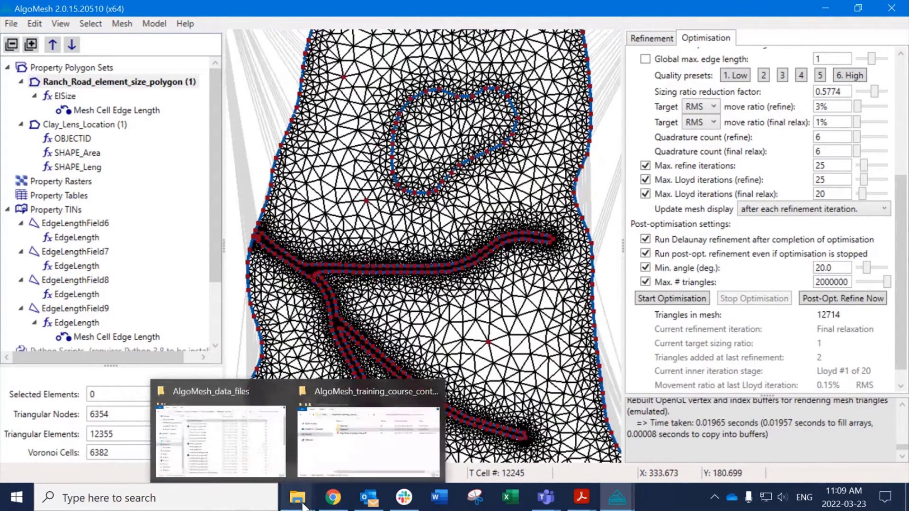
left_click(378, 436)
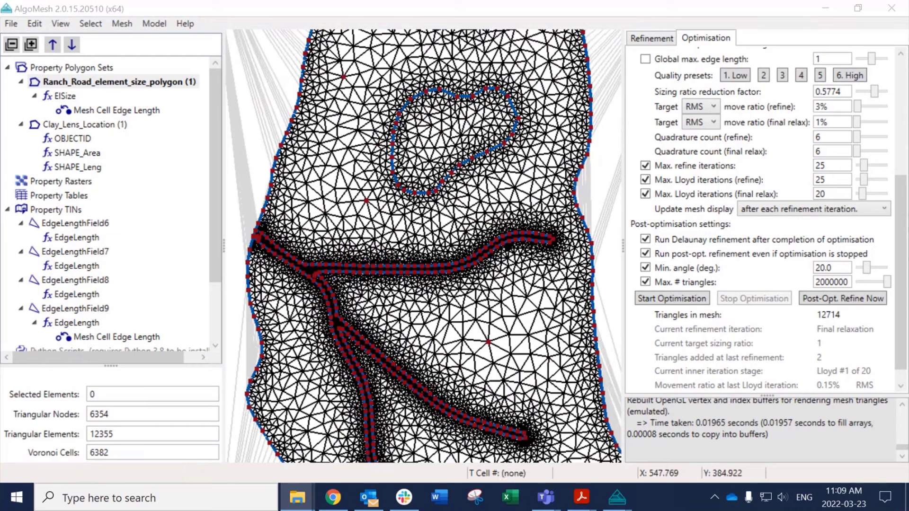
left_click_drag(908, 113, 418, 101)
double_click(371, 193)
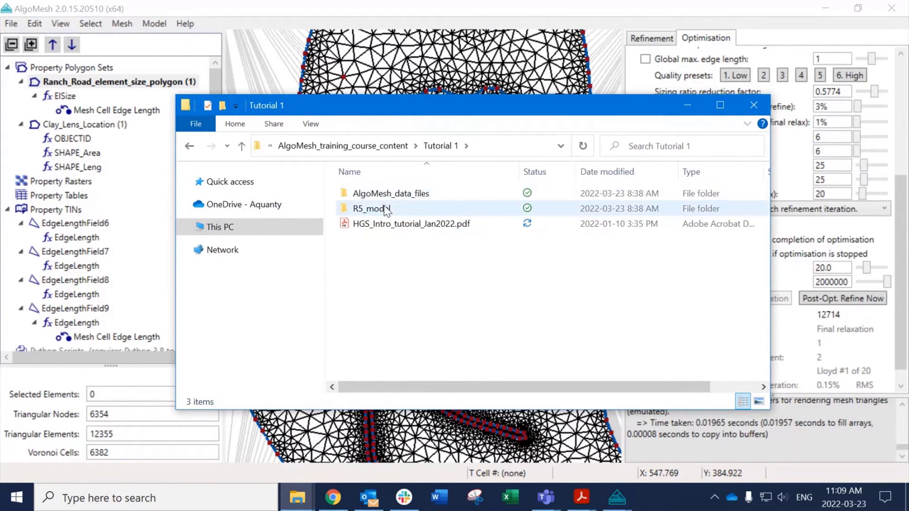
double_click(382, 208)
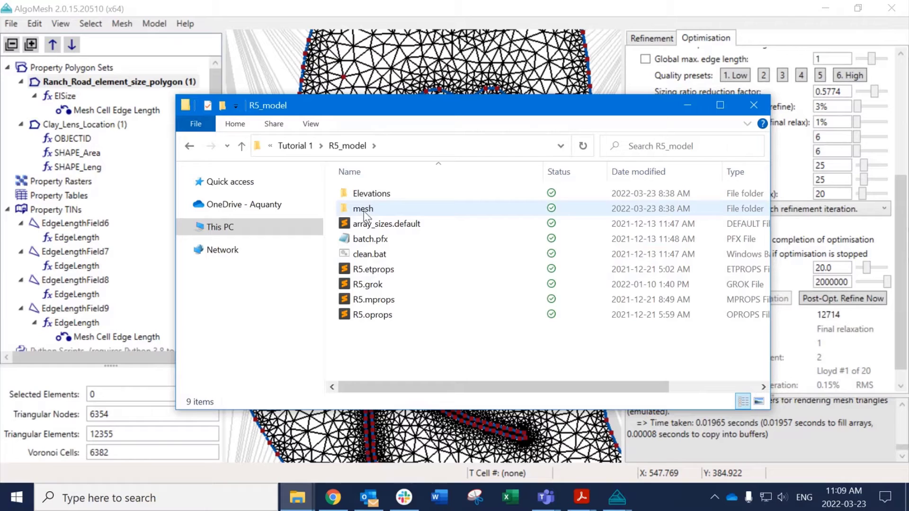
left_click(373, 285)
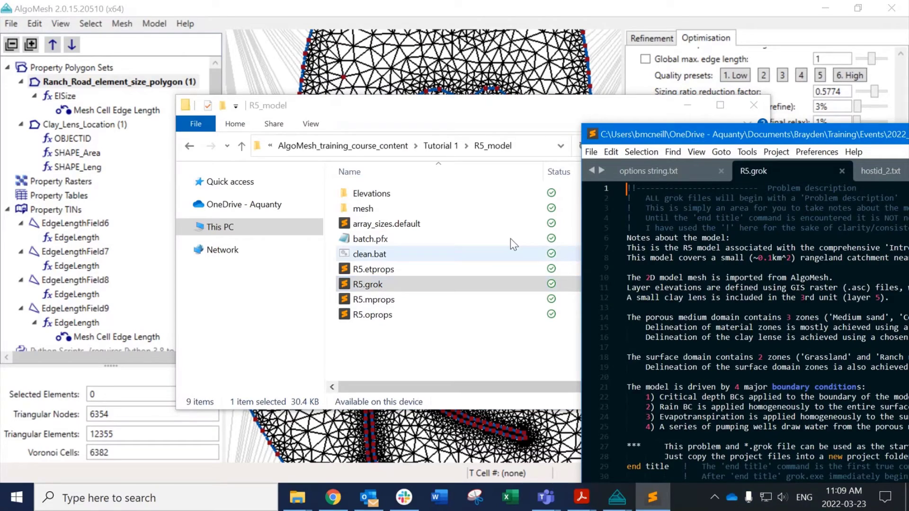
left_click_drag(742, 140, 310, 29)
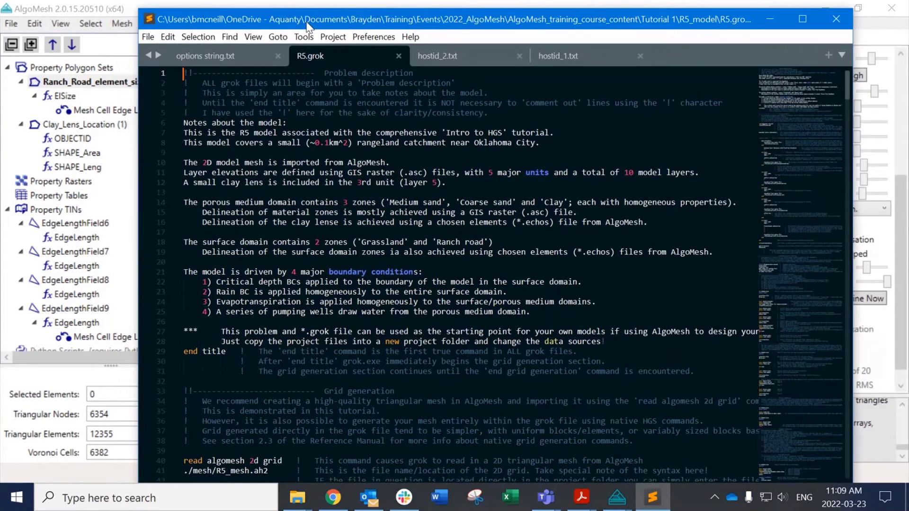
Review the 'read algomesh 2d grid' command in the grid generation section, highlighting its mesh file path ./mesh/R5_mesh.ah2.
scroll(369, 180, "down", 6)
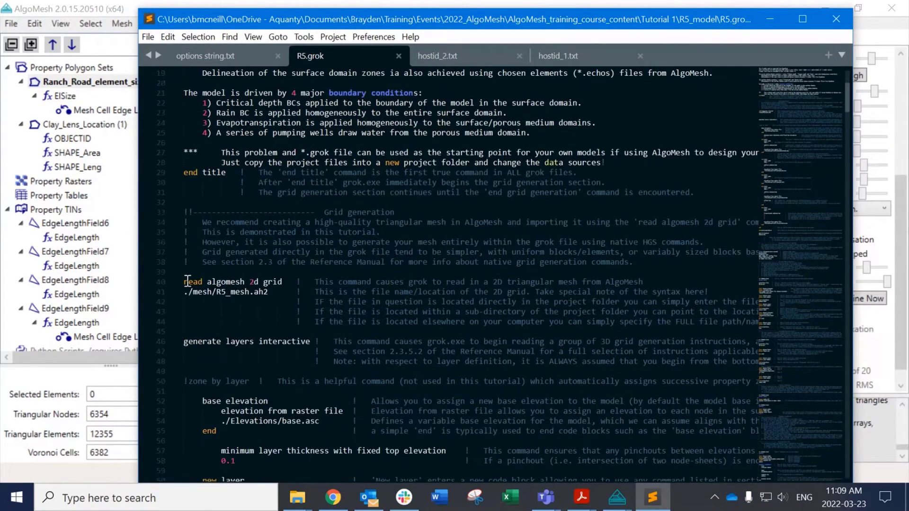
left_click(185, 282)
mouse_move(189, 282)
left_mouse_down()
mouse_move(287, 282)
mouse_move(272, 292)
mouse_move(184, 292)
left_mouse_up()
left_click(282, 301)
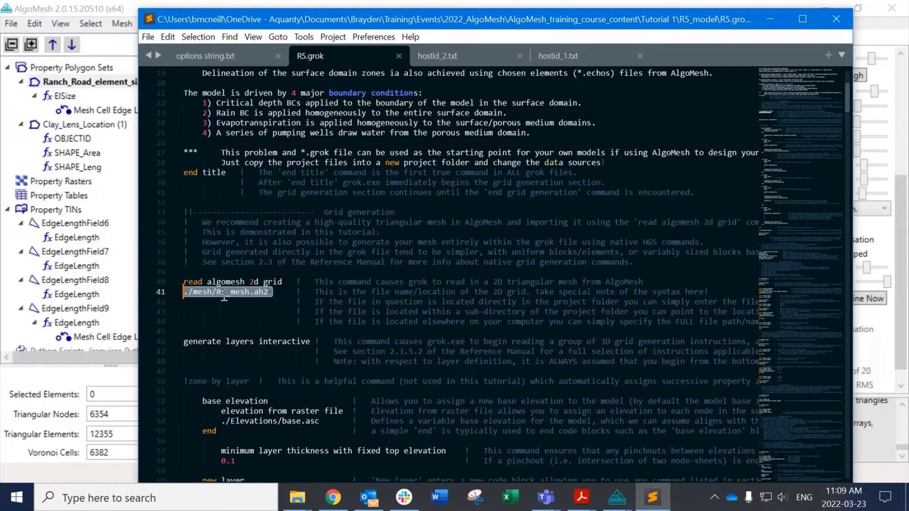
left_click_drag(269, 292, 184, 293)
left_click(290, 290)
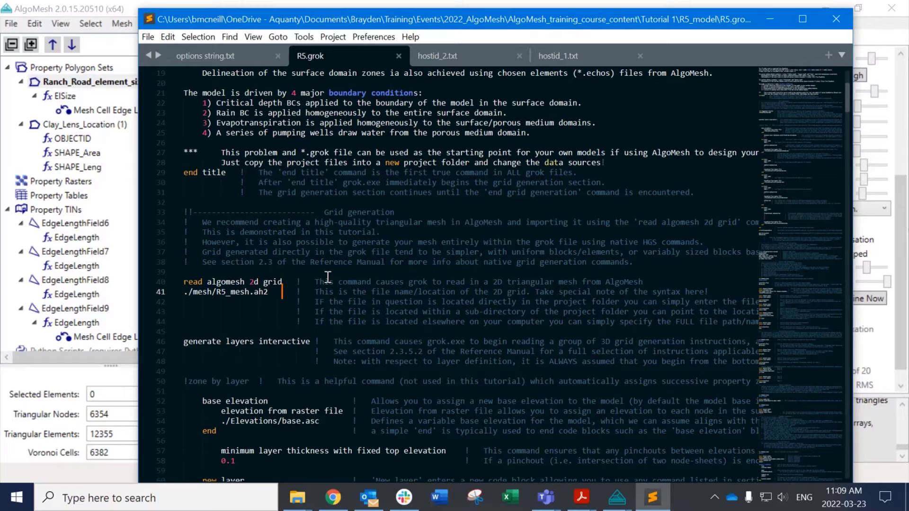
Highlight the base elevation block that takes its elevation from the raster file ./Elevations/base.asc.
scroll(328, 277, "down", 1)
scroll(326, 299, "down", 3)
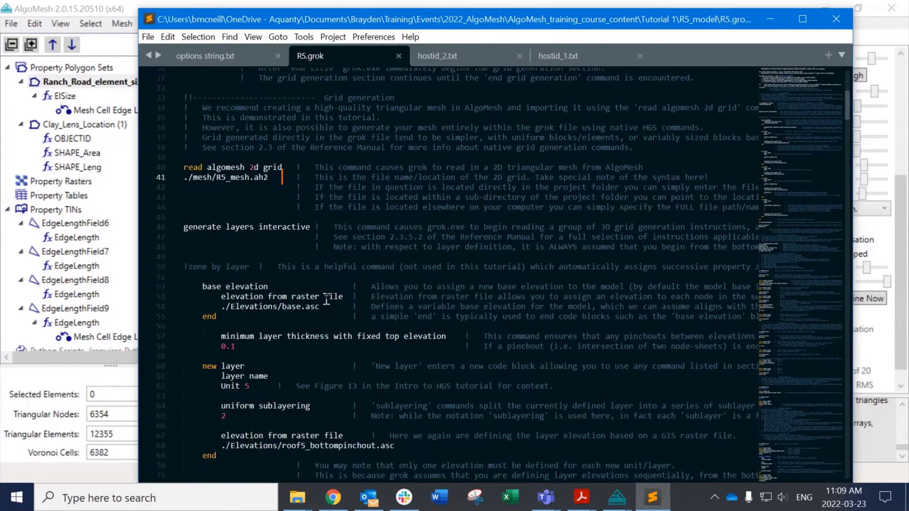
left_click_drag(202, 282, 219, 322)
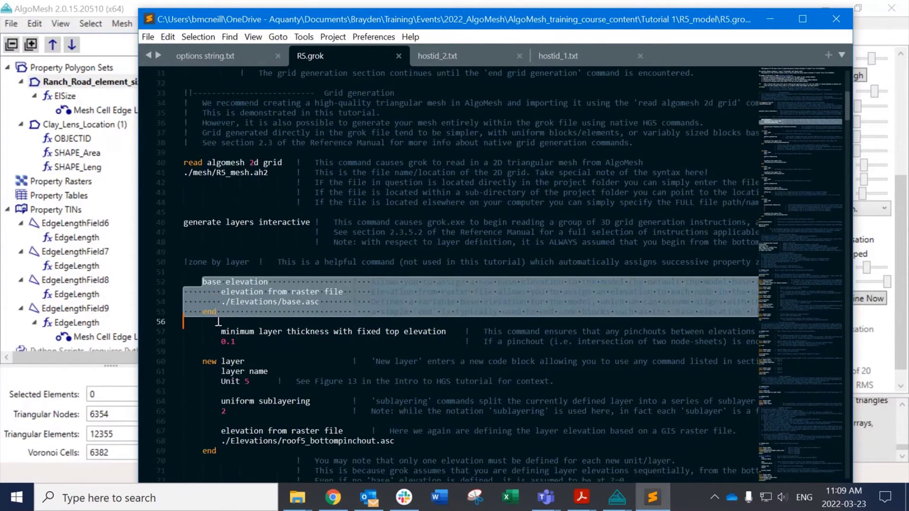
Review the 'new layer' blocks that follow the base elevation block in the grid generation section.
left_click(262, 303)
scroll(262, 303, "down", 4)
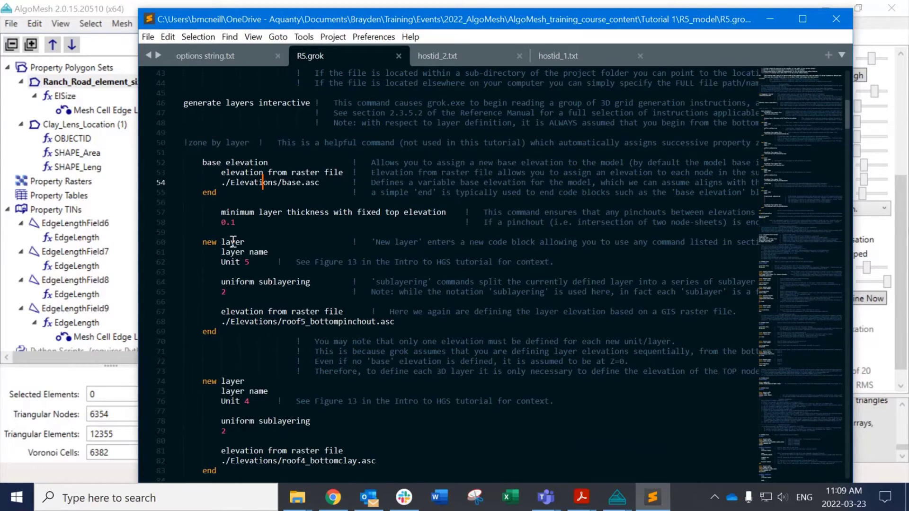
scroll(230, 243, "down", 7)
scroll(231, 242, "down", 6)
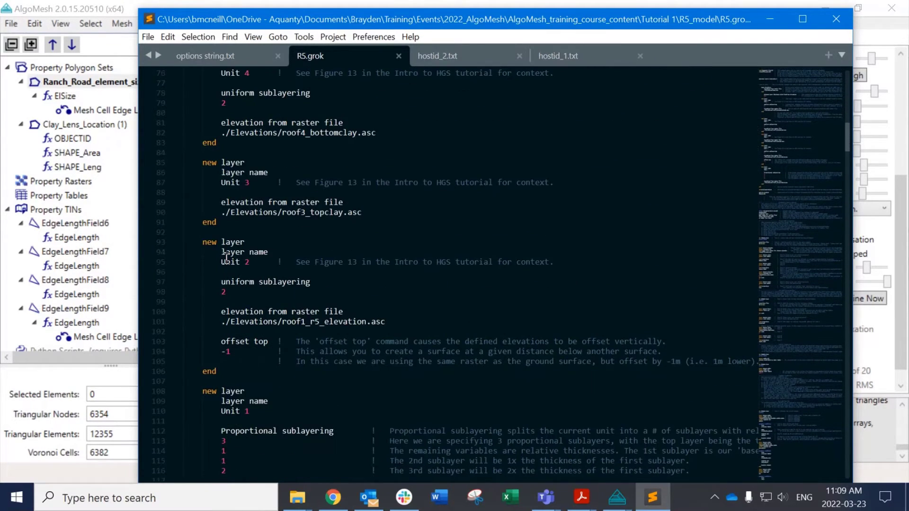
scroll(220, 211, "up", 12)
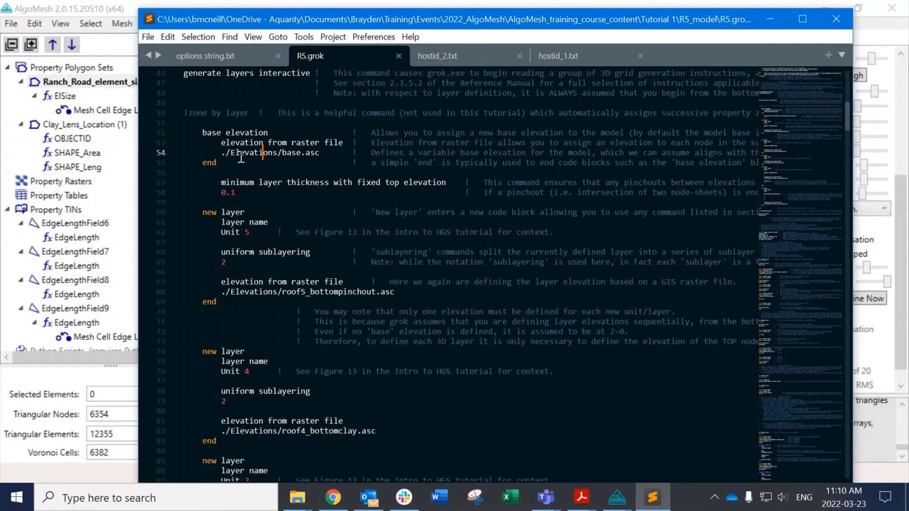
scroll(239, 159, "down", 2)
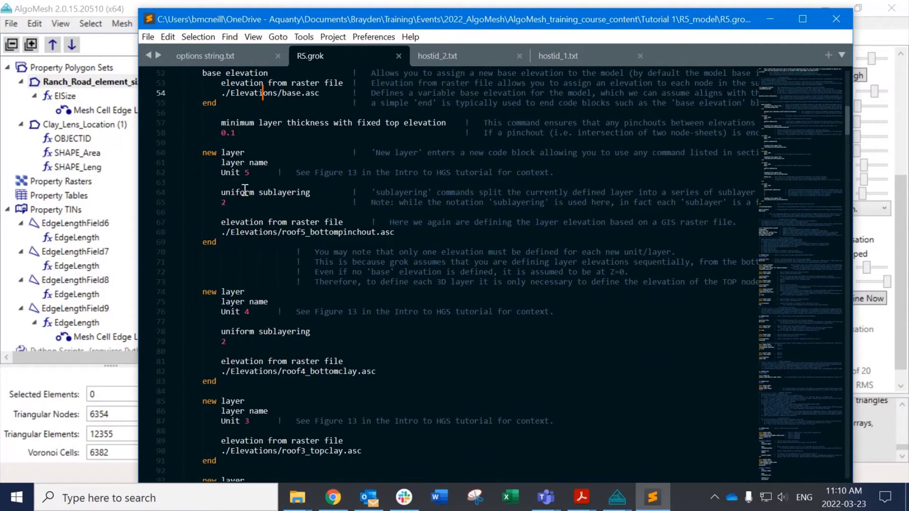
scroll(243, 185, "down", 4)
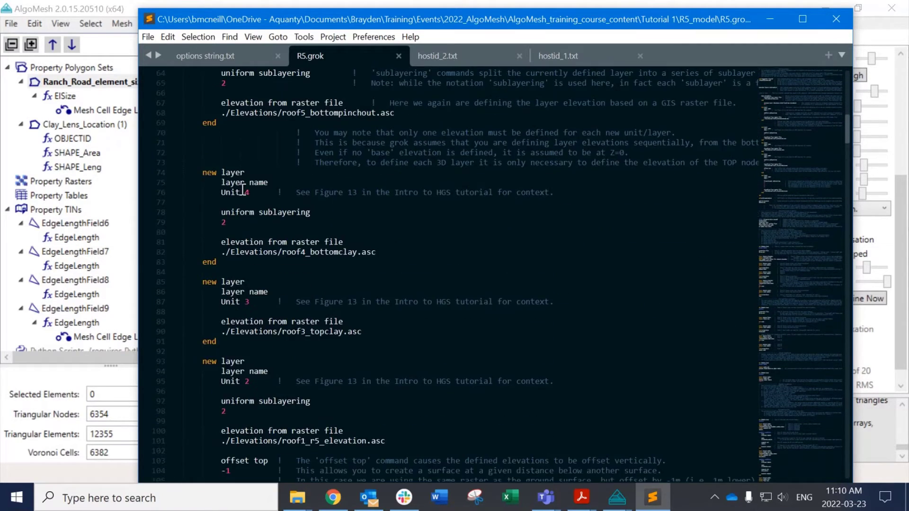
Highlight Unit 4's raster path ./Elevations/roof4_bottomclay.asc and review the remaining layers through the end of grid generation.
left_click_drag(376, 252, 216, 252)
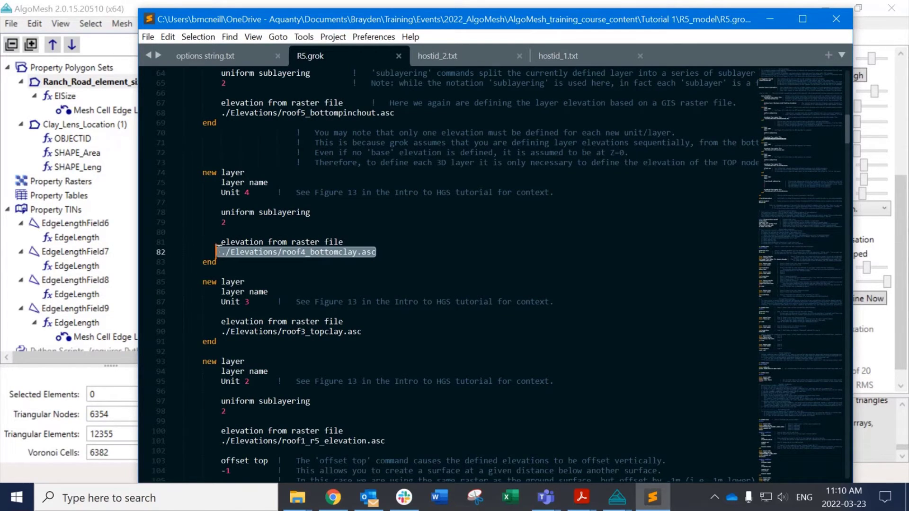
left_click(263, 242)
scroll(322, 270, "down", 10)
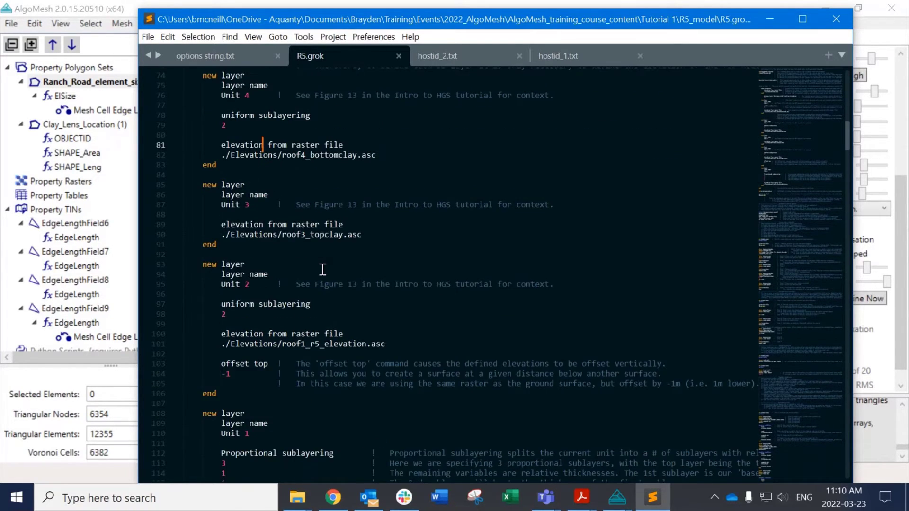
scroll(324, 270, "down", 4)
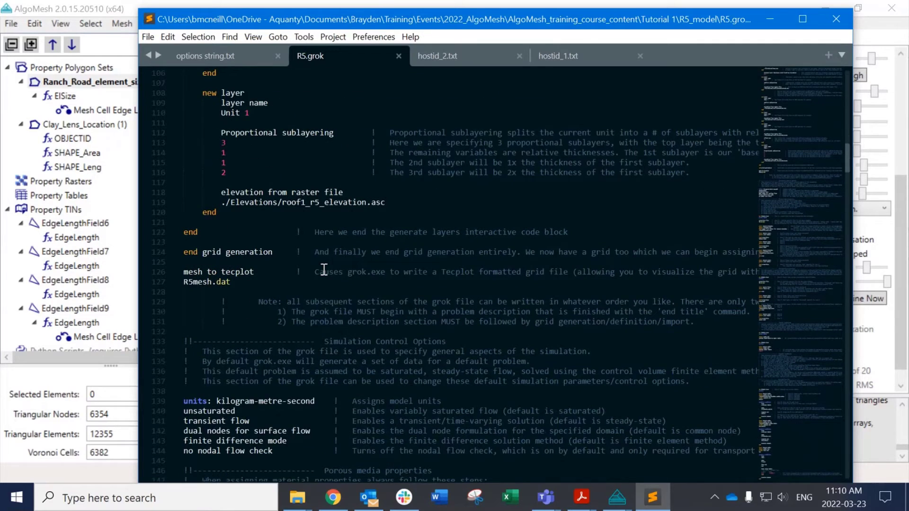
Search R5.grok for "echos" and highlight the 'clear chosen elements' command above the clay lens selection.
key("ctrl+f")
type("transient")
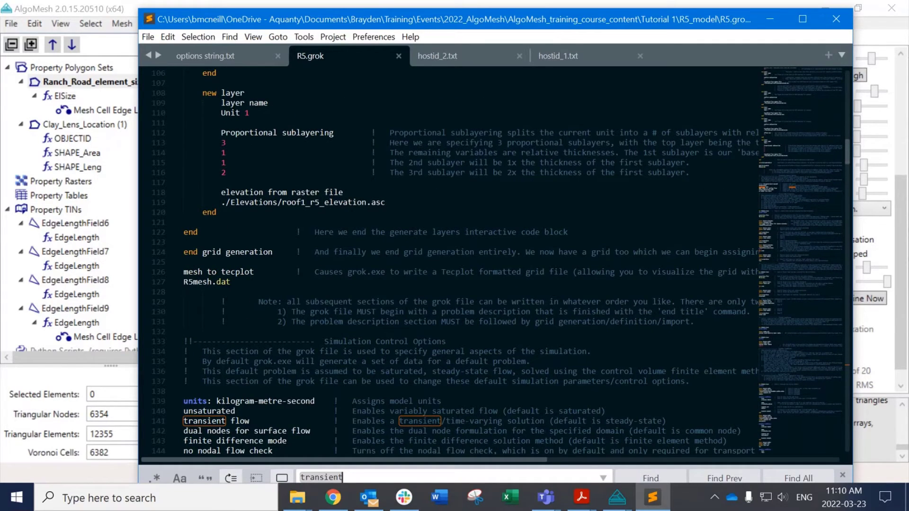
key("ctrl+a")
type("echos")
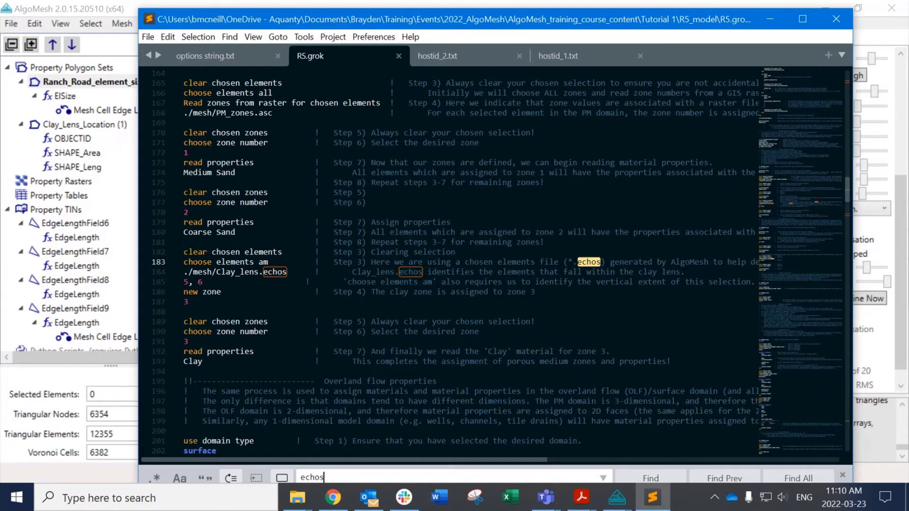
left_click(254, 252)
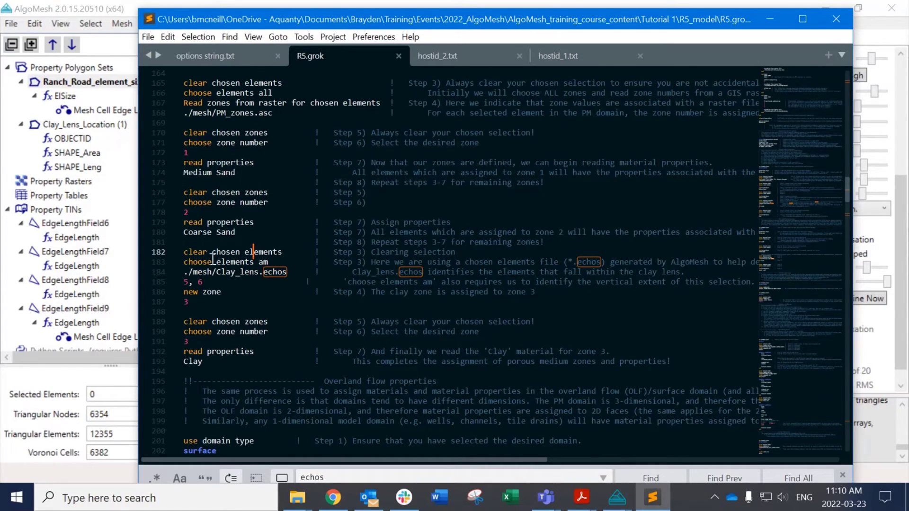
left_click_drag(184, 254, 282, 256)
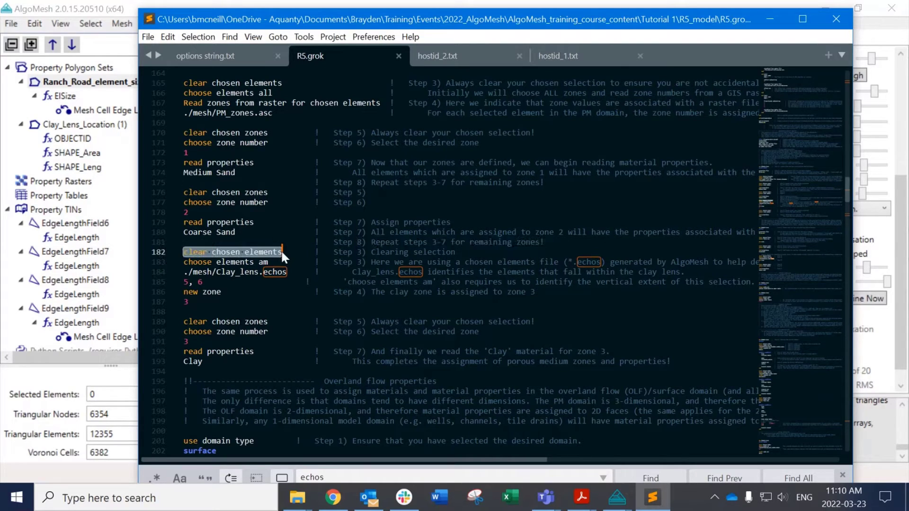
Highlight the 'choose elements am' command, its ./mesh/Clay_lens.echos file path and the layer range 5, 6.
left_click(187, 263)
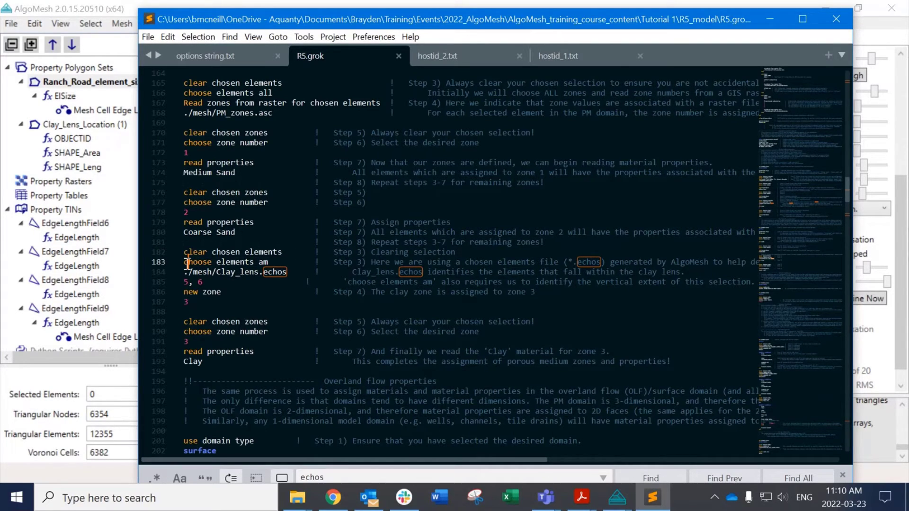
left_click_drag(187, 263, 183, 283)
left_click(279, 264)
left_click(287, 272)
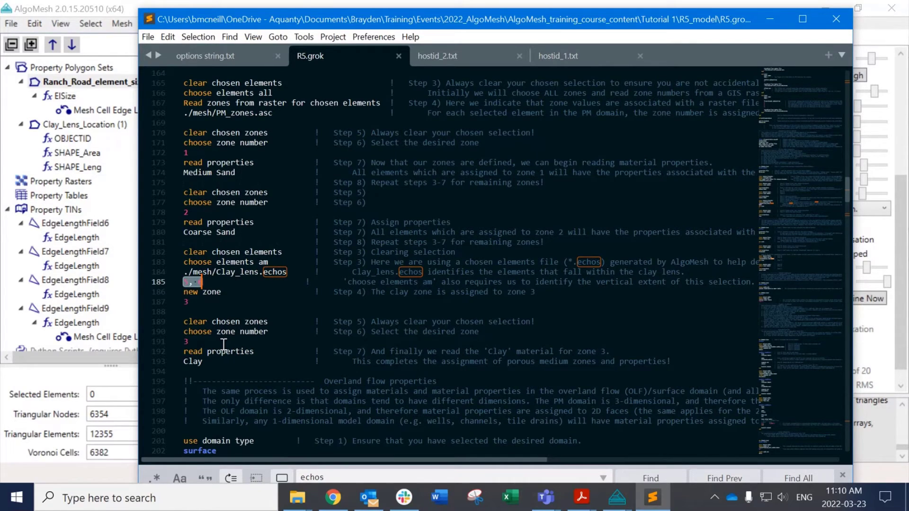
left_click_drag(288, 272, 184, 272)
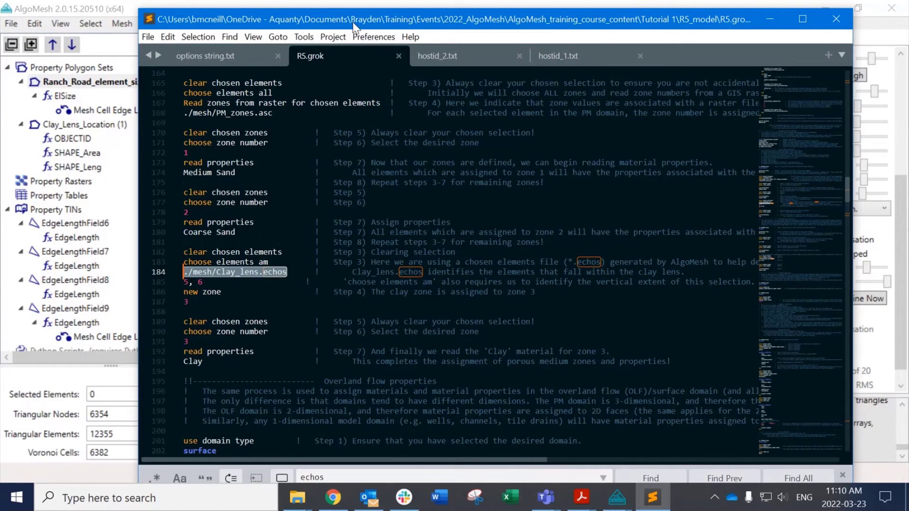
Move the text editor aside to uncover the clay lens in the mesh, and highlight the layer range 5, 6.
left_click_drag(353, 23, 736, 16)
left_click_drag(449, 111, 277, 234)
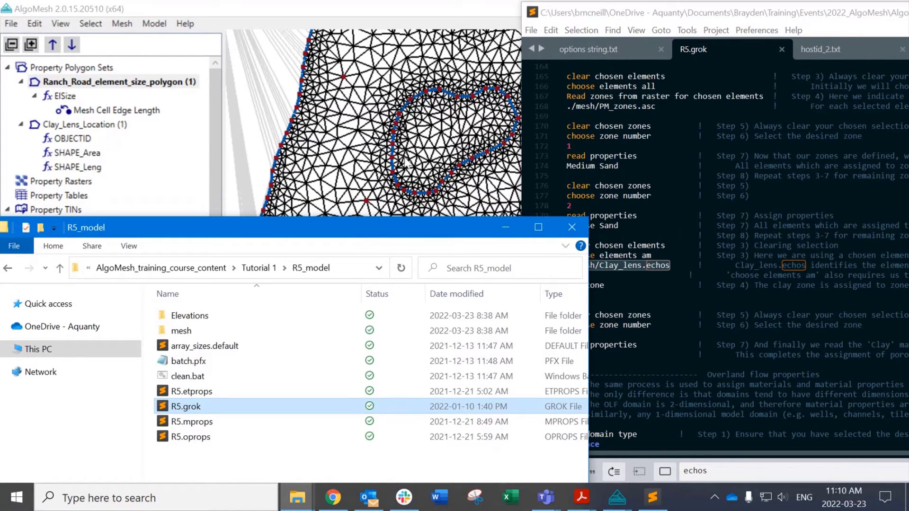
left_click(631, 255)
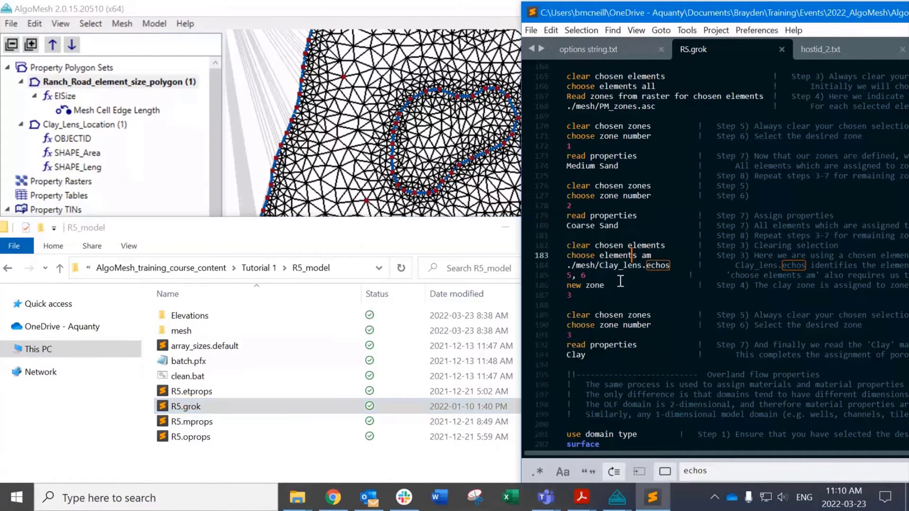
left_click_drag(591, 275, 565, 271)
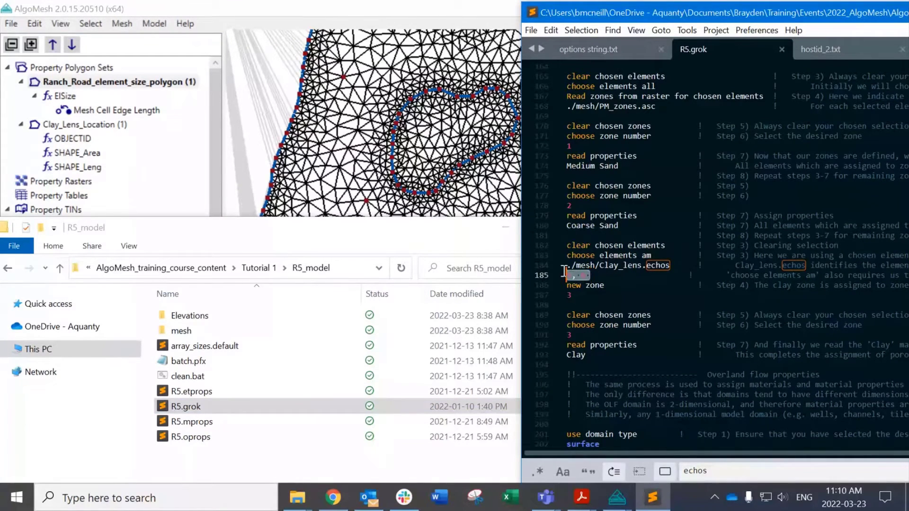
left_click(587, 277)
left_click(598, 294)
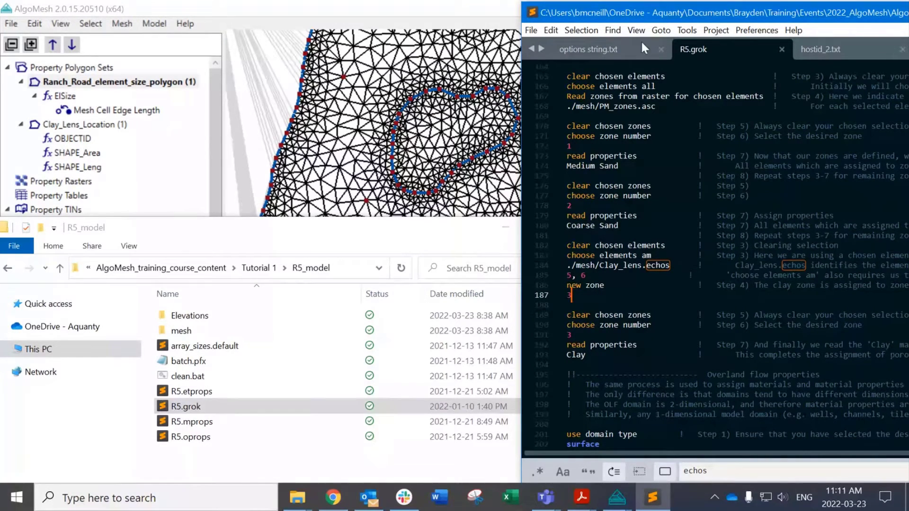
Reposition the text editor beside the mesh and highlight the ./mesh/Clay_lens.echos path again.
left_click_drag(677, 14, 638, 17)
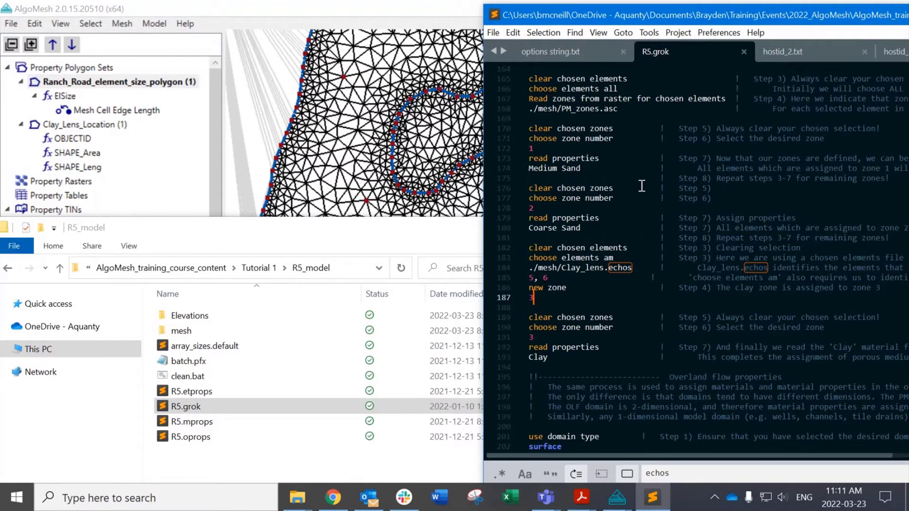
left_click_drag(632, 268, 528, 268)
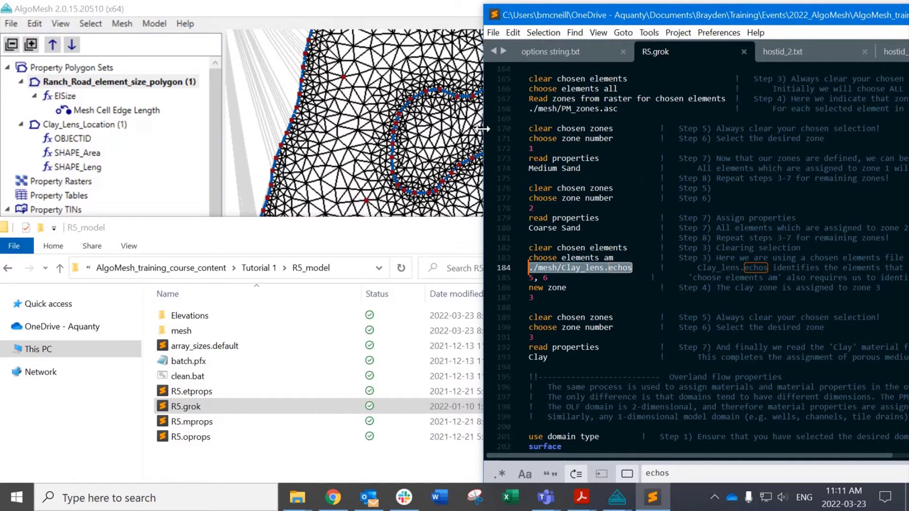
left_click_drag(483, 129, 533, 132)
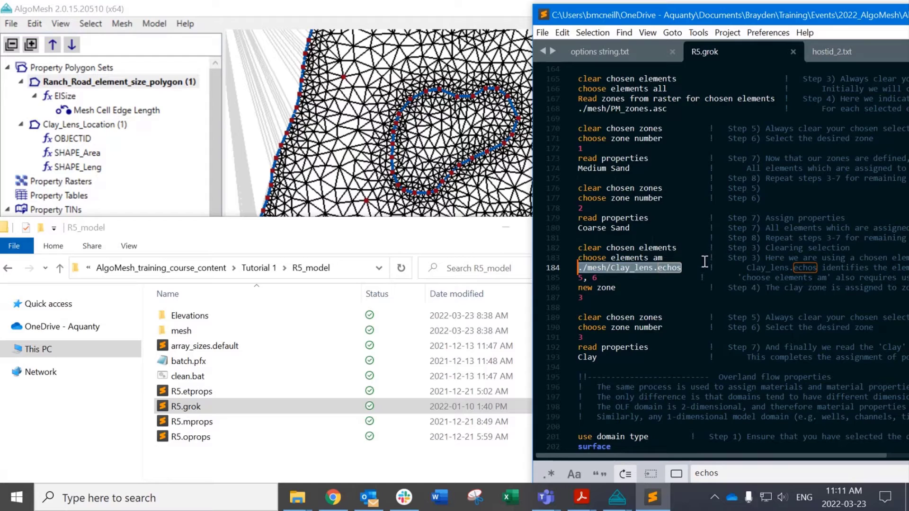
left_click(624, 271)
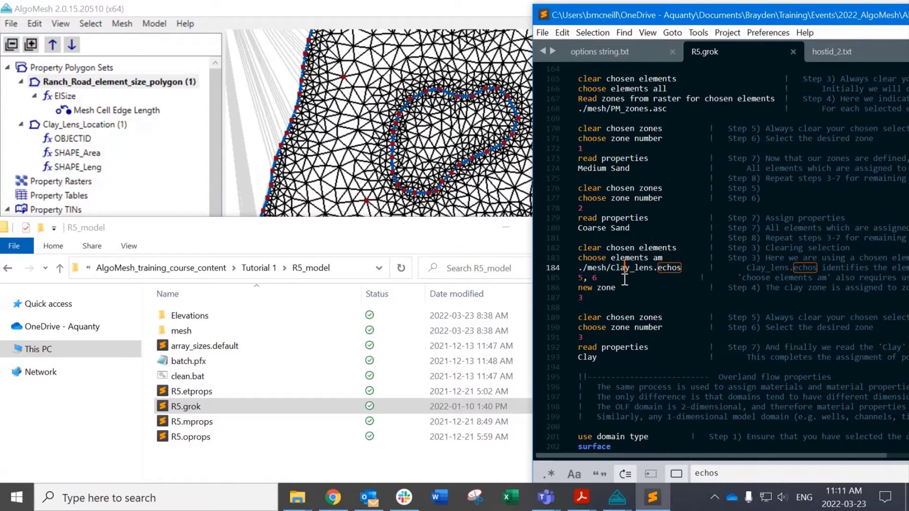
left_click(625, 279)
left_click(584, 297)
Minimise File Explorer and highlight the Clay_lens.echos path and the lines from 5, 6 to new zone 3.
left_click(505, 226)
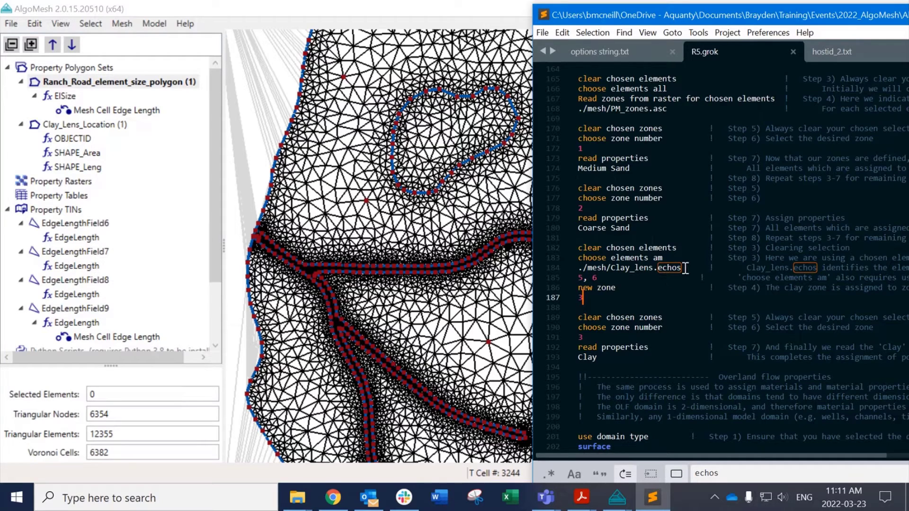
left_click_drag(685, 268, 584, 267)
left_click(596, 268)
left_click_drag(591, 298, 580, 276)
left_click(621, 269)
Search R5.grok for "nchos" and highlight the file name Downstream_boundary_nodes.nchos in the overland flow boundary conditions.
left_click_drag(709, 21, 553, 18)
key("ctrl+f")
type("n")
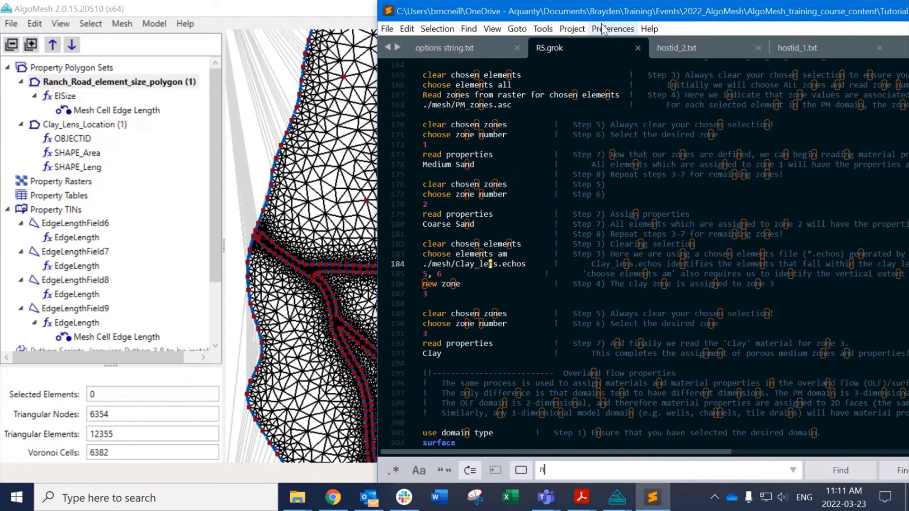
type("chos")
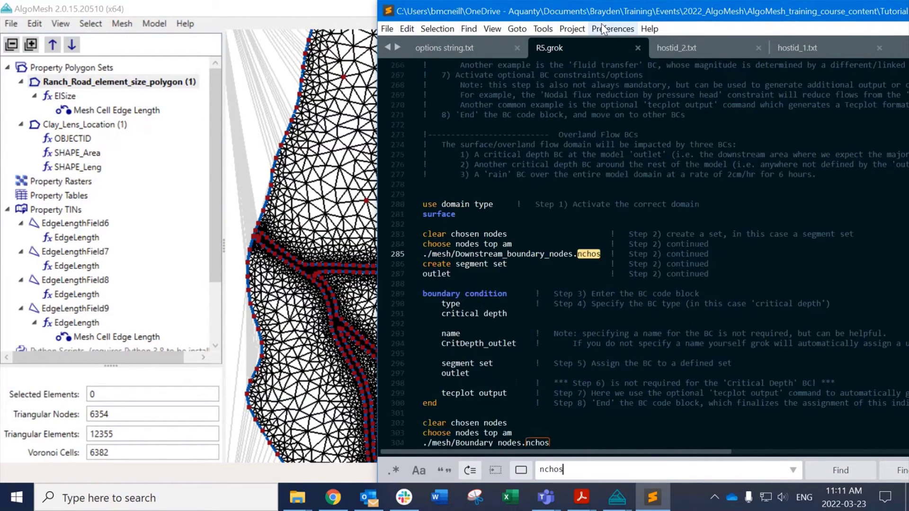
left_click(464, 264)
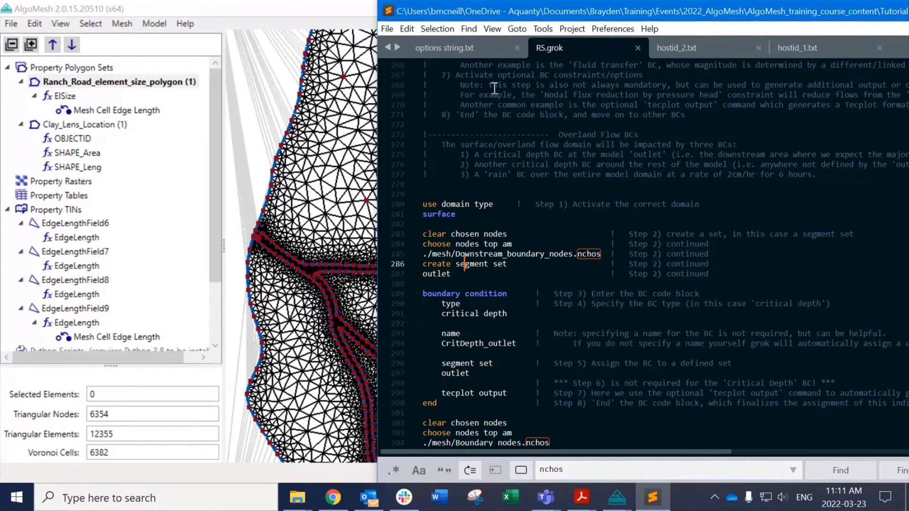
left_click_drag(513, 41, 572, 43)
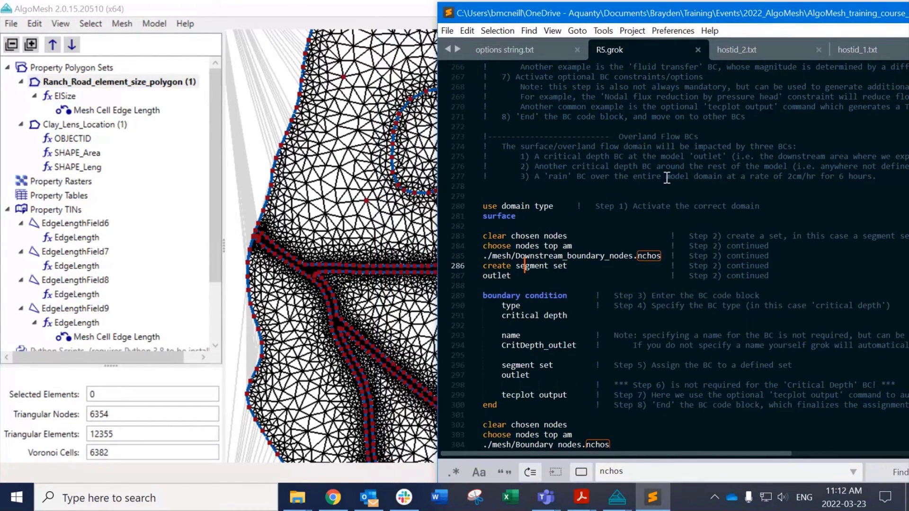
left_click_drag(666, 256, 513, 258)
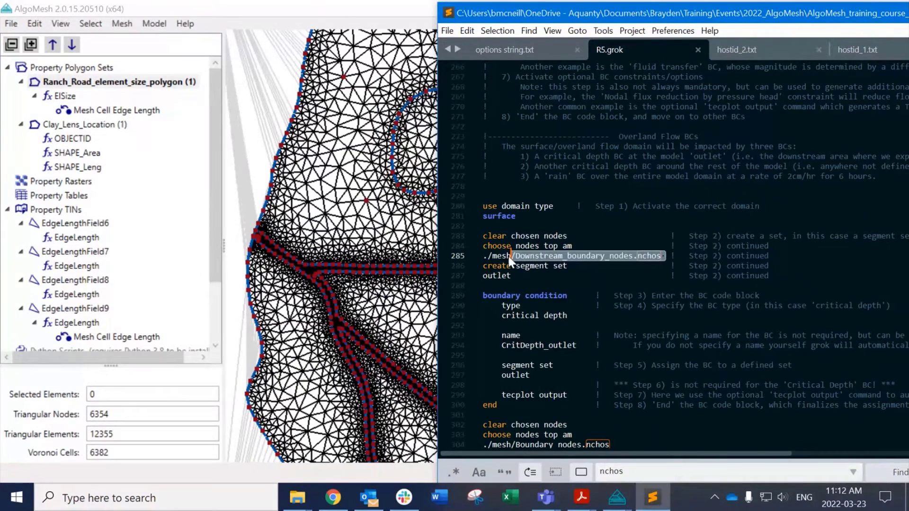
Switch to AlgoMesh to view the outer boundary nodes around the clay lens area, and return to R5.grok in the text editor.
left_click(331, 179)
left_click(289, 88)
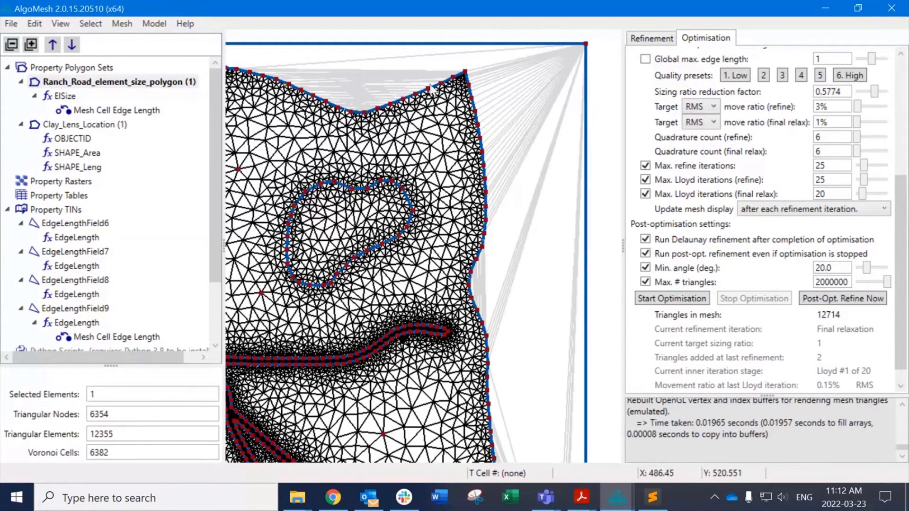
left_click_drag(291, 87, 347, 108)
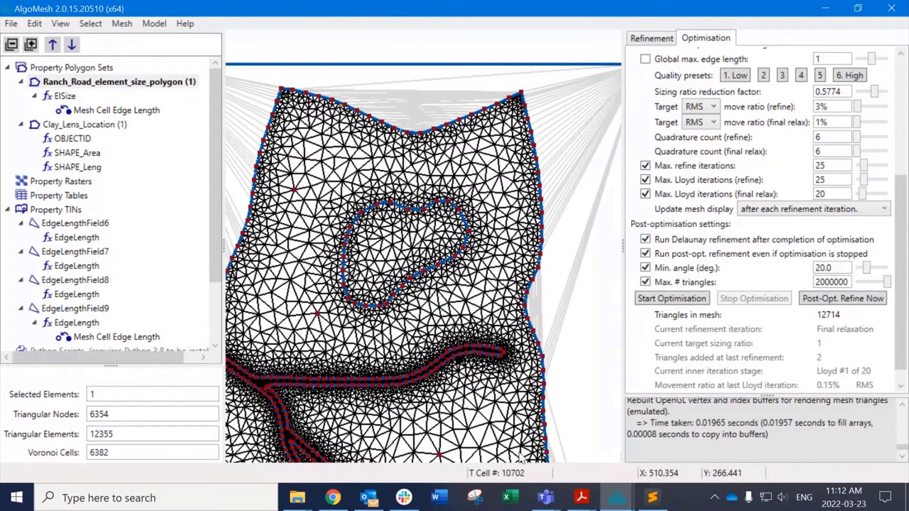
left_click(652, 497)
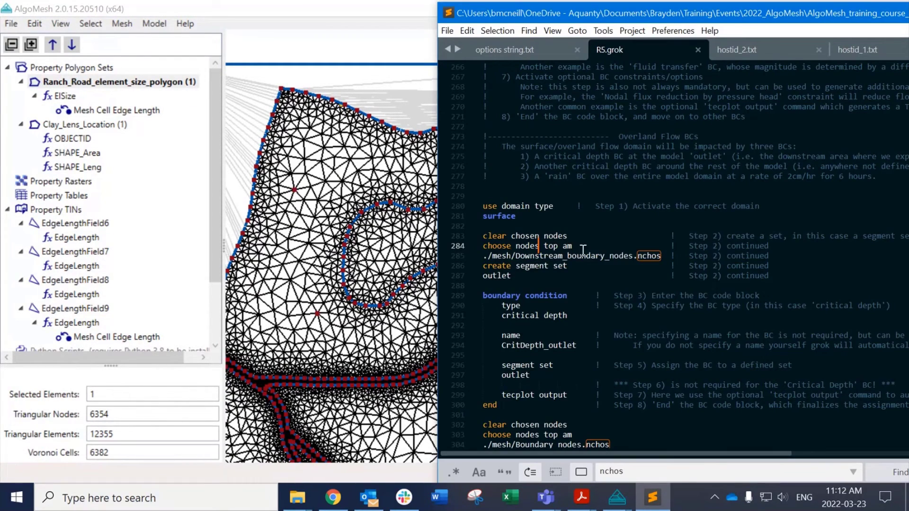
Highlight the 'clear chosen nodes' and 'choose nodes top am' commands and the path ./mesh/Downstream_boundary_nodes.nchos.
left_click_drag(582, 246, 484, 231)
left_click(496, 237)
left_click_drag(484, 245, 547, 247)
left_click(575, 248)
left_click(576, 266)
left_click_drag(662, 255, 480, 256)
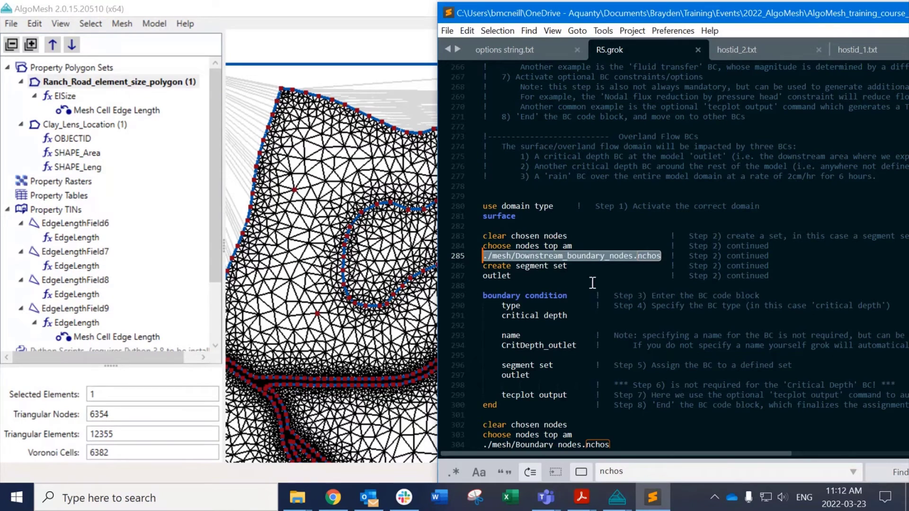
Highlight the 'create segment set' command for outlet and the critical depth boundary condition block that uses it.
left_click(529, 273)
left_click_drag(513, 274, 464, 264)
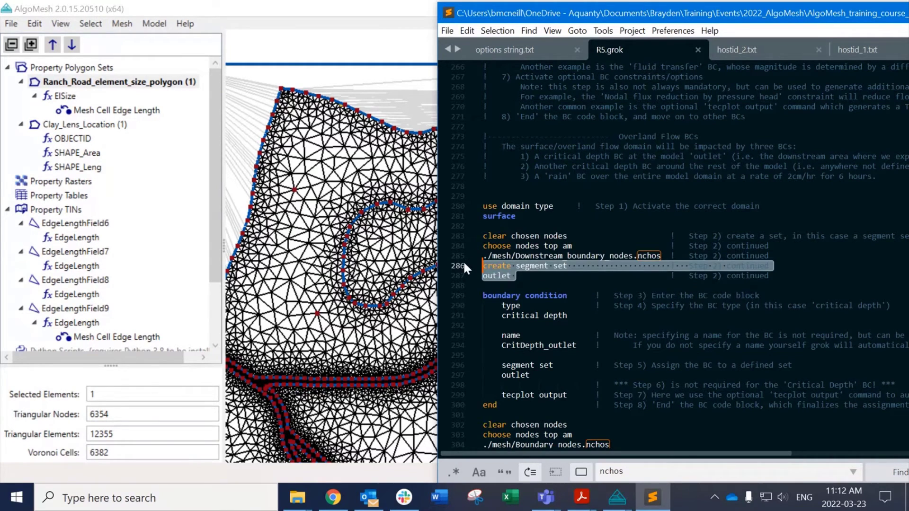
left_click(506, 306)
scroll(516, 310, "down", 1)
left_click_drag(482, 375, 479, 262)
left_click(533, 276)
scroll(536, 293, "down", 4)
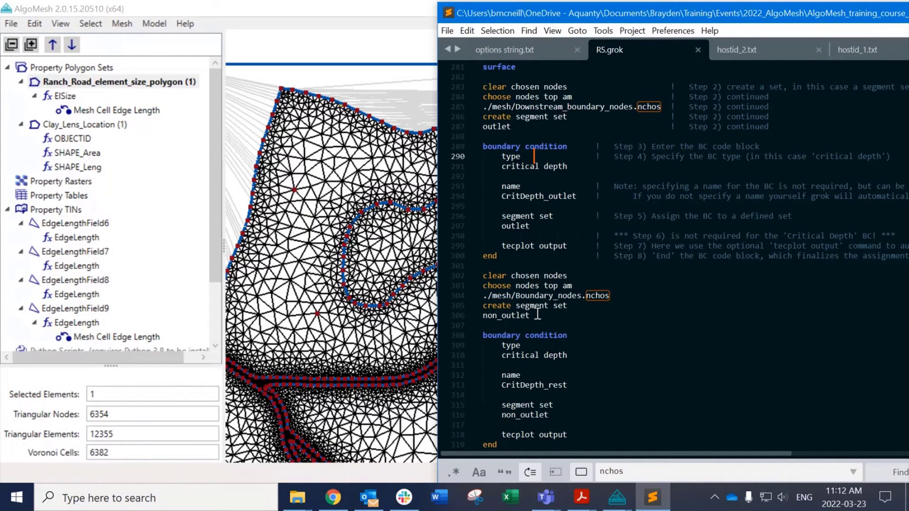
Highlight the non_outlet segment set block that uses ./mesh/Boundary_nodes.nchos and review its critical depth boundary condition.
left_click_drag(538, 315, 482, 276)
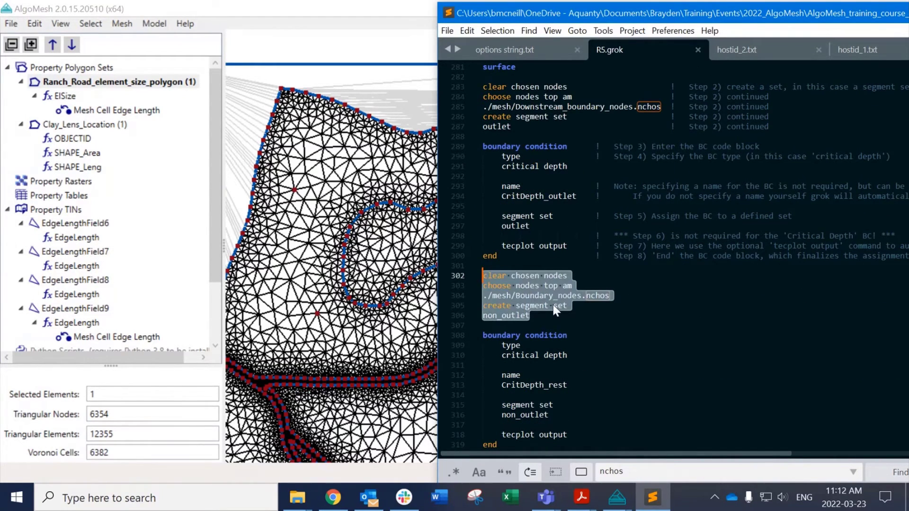
scroll(582, 297, "down", 1)
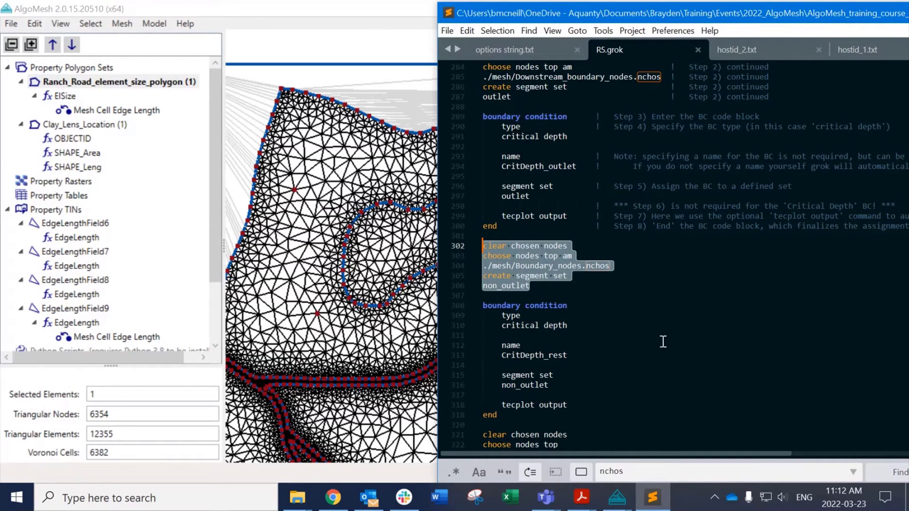
left_click(608, 287)
scroll(574, 302, "down", 1)
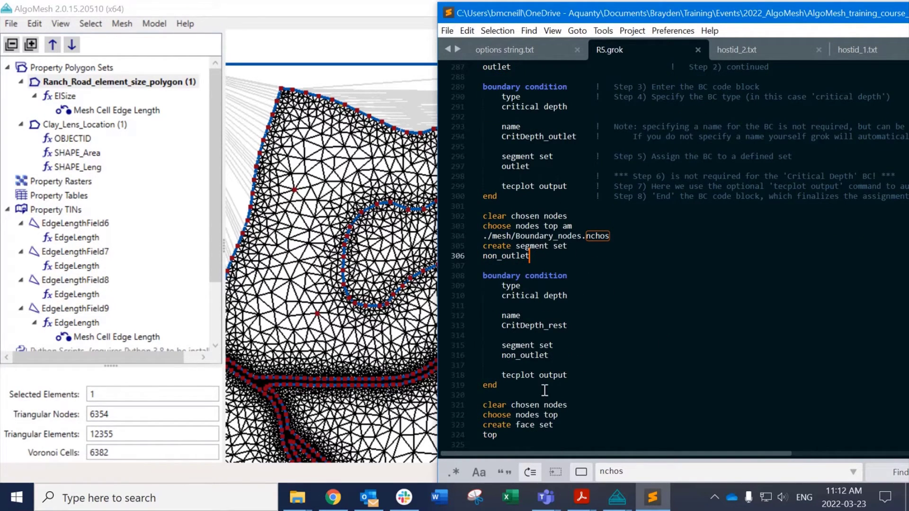
scroll(585, 373, "down", 1)
Find the porous medium boundary conditions in R5.grok and highlight the path ./mesh/Pumping_well_nodes.nchos.
scroll(584, 372, "down", 13)
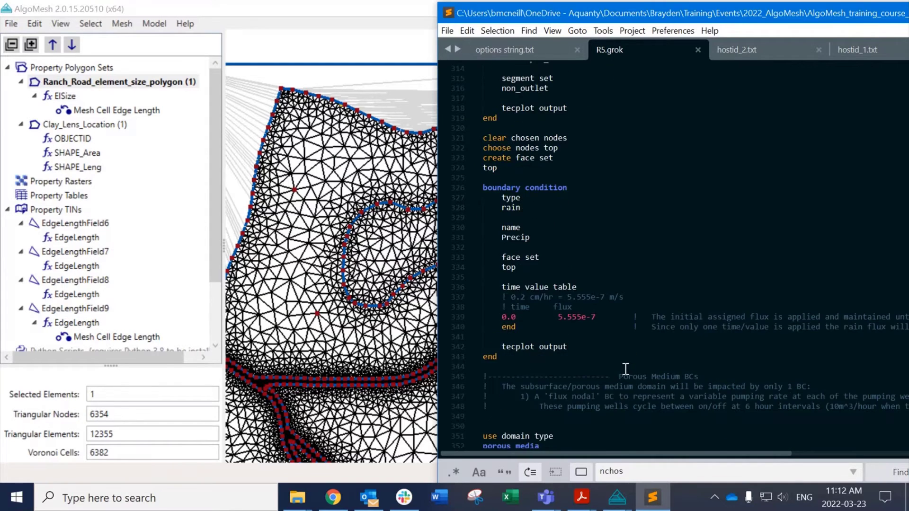
scroll(624, 350, "down", 6)
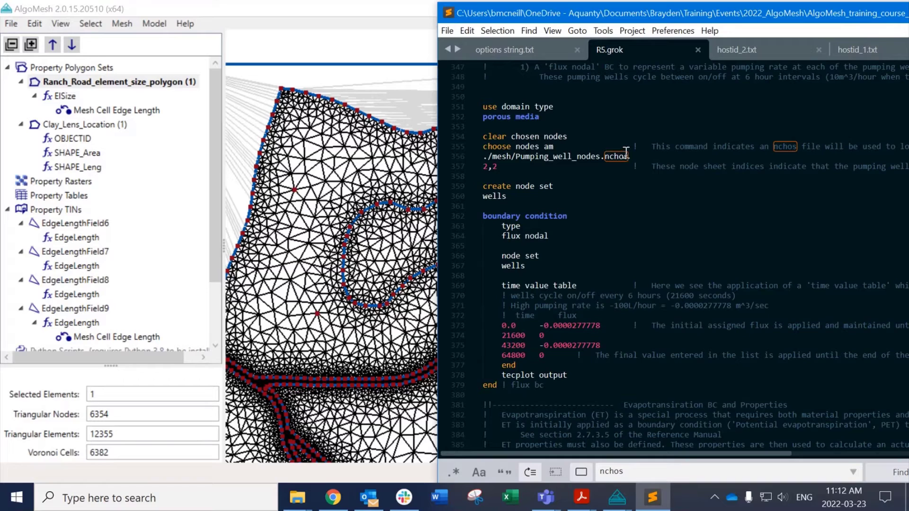
left_click_drag(628, 156, 483, 156)
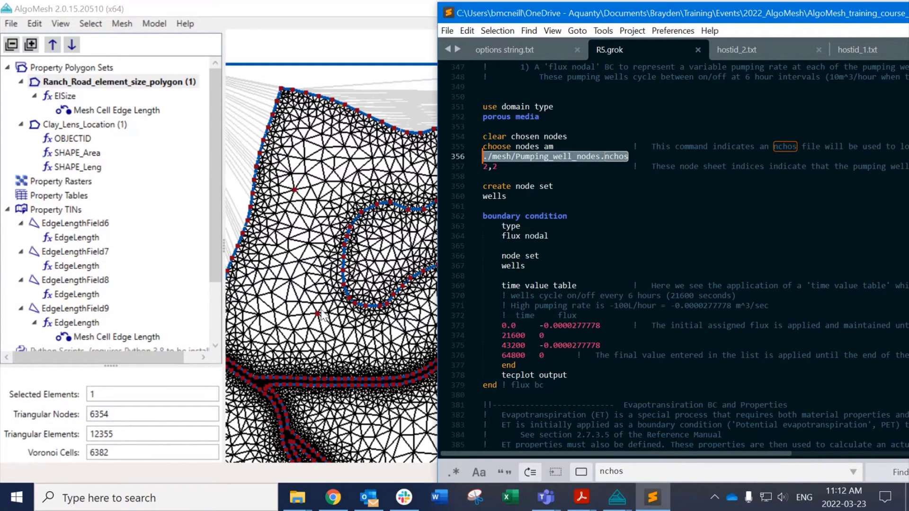
left_click(675, 206)
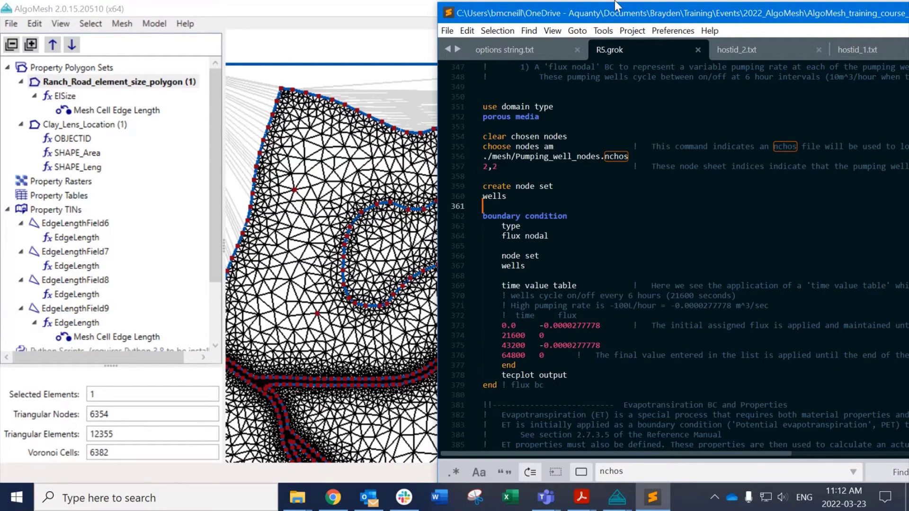
Move the text editor window off the AlgoMesh view and examine the pumping well nodes and stream channels in the mesh.
left_click_drag(624, 9, 908, 12)
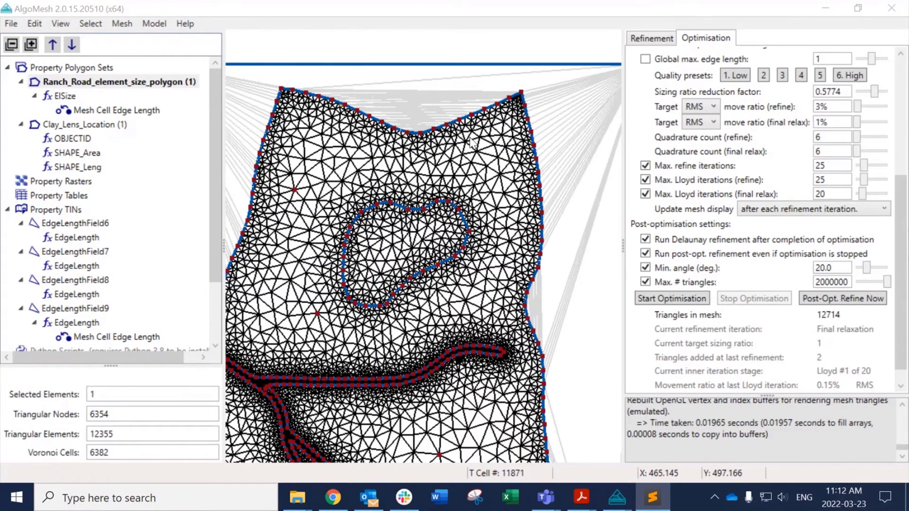
left_click_drag(564, 232, 601, 219)
scroll(492, 256, "down", 1)
left_click_drag(457, 345, 470, 236)
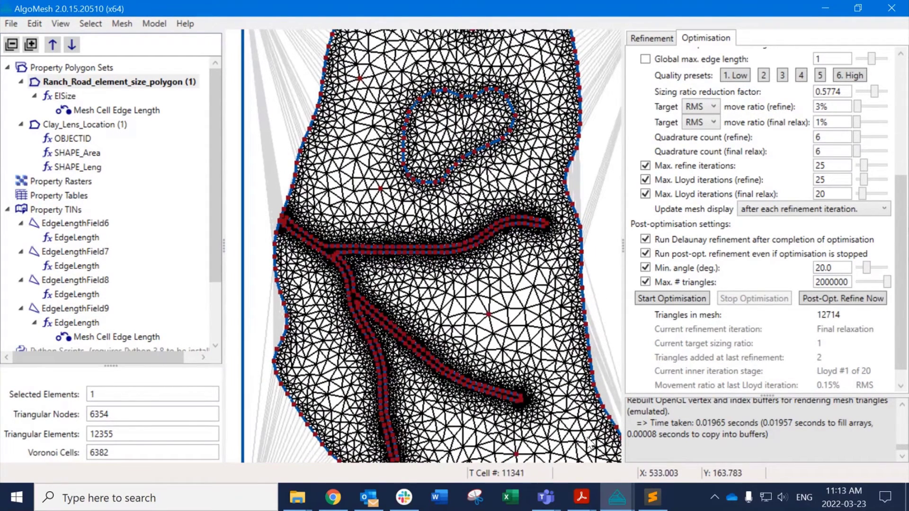
Open HGS_Intro_tutorial_Jan2022.pdf, expand the 'Part 3: Configuring the *.grok File' bookmark, and move the PDF window off the mesh.
mouse_move(582, 497)
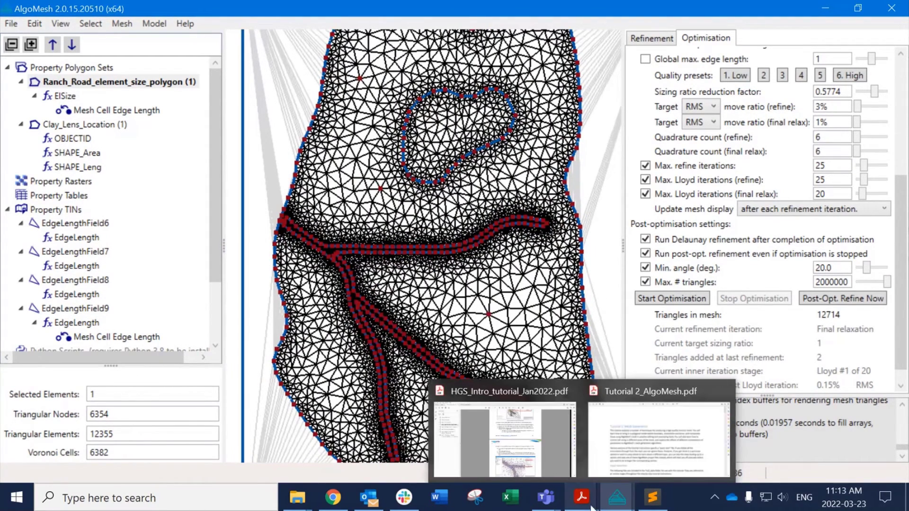
left_click(493, 432)
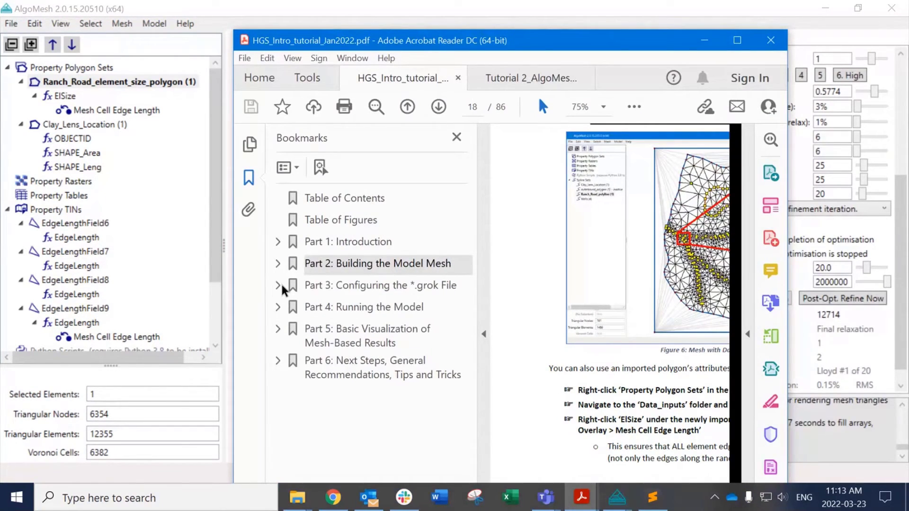
left_click(278, 286)
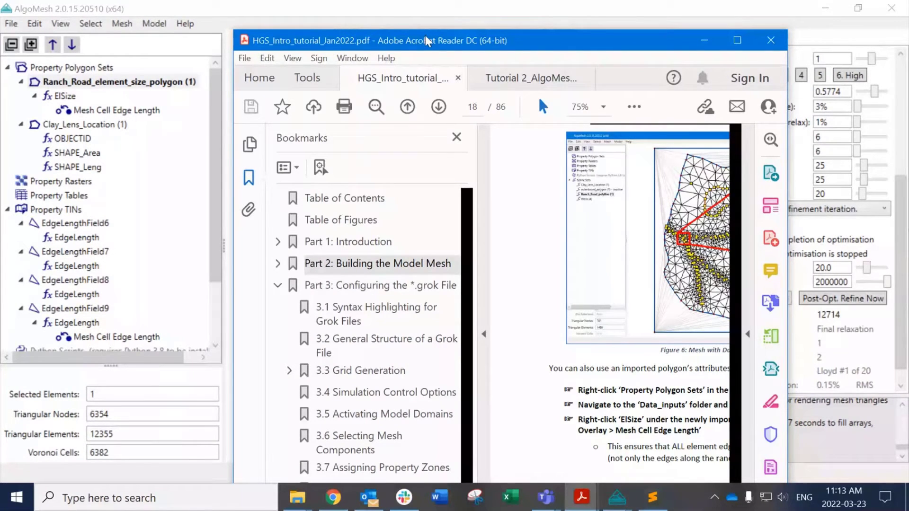
left_click_drag(425, 38, 908, 66)
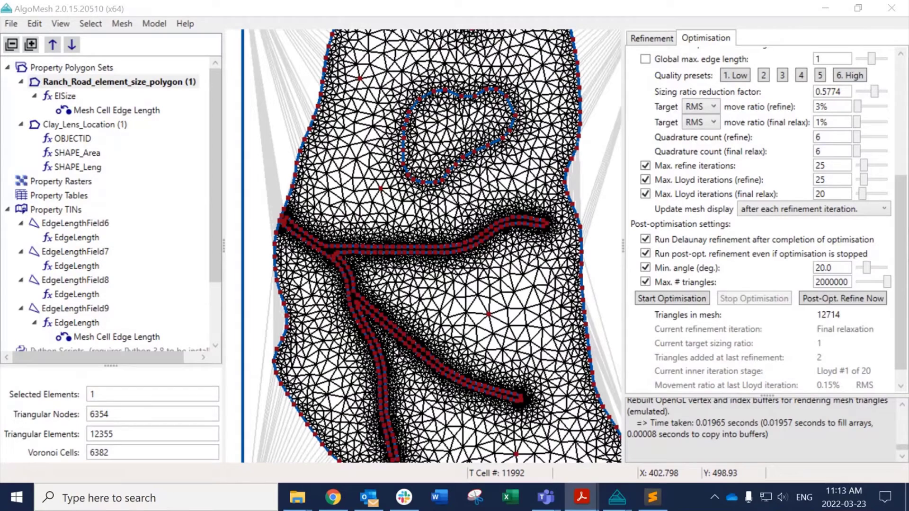
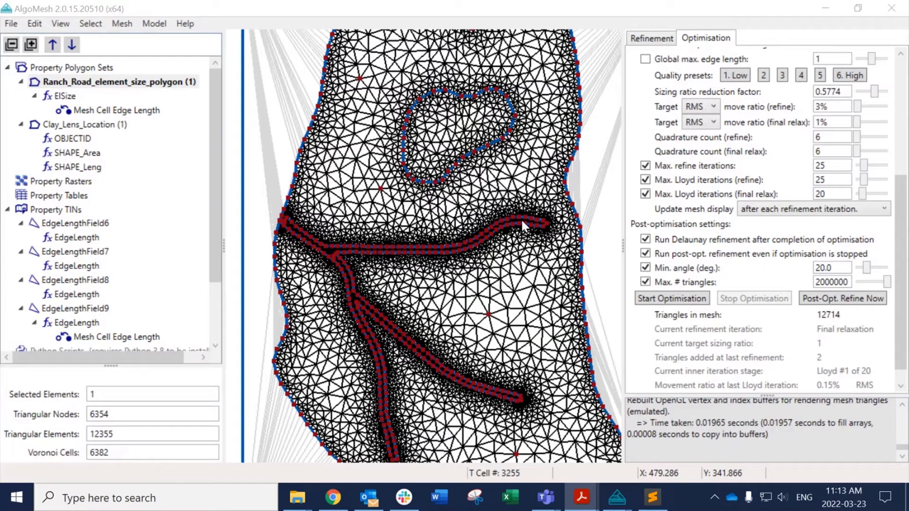
In AlgoMesh, enlarge the mesh statistics area and select a curved strip of about 31 elements south of the stream channels.
scroll(520, 218, "down", 5)
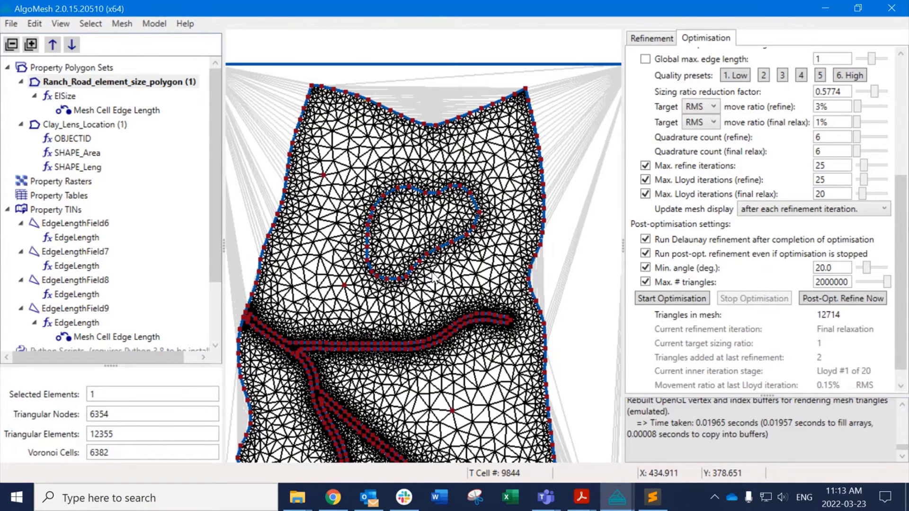
middle_click_drag(424, 340, 458, 214)
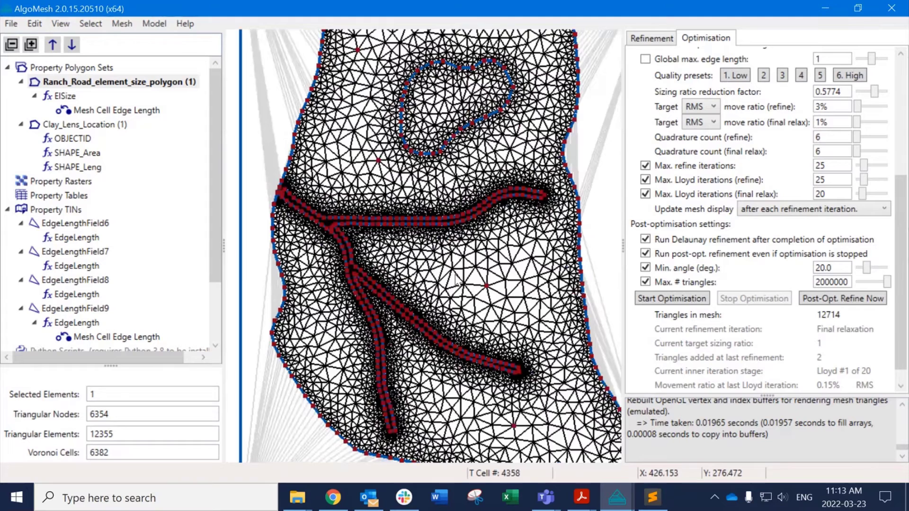
middle_click_drag(457, 284, 454, 250)
left_click_drag(111, 367, 111, 348)
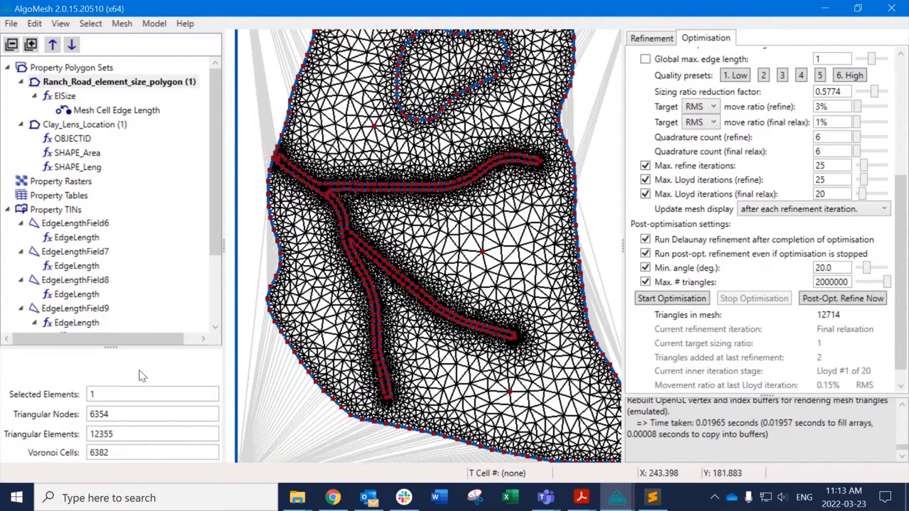
left_click(431, 355)
left_click(436, 357)
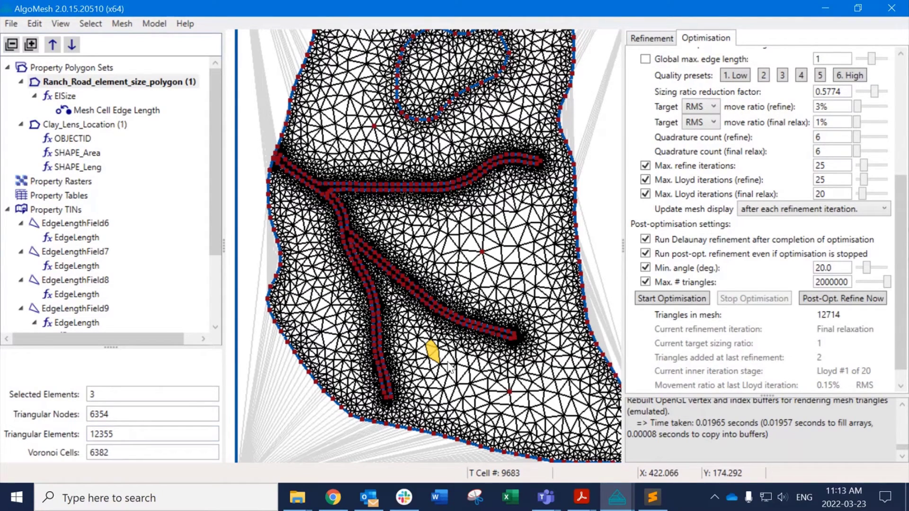
mouse_move(449, 367)
left_mouse_down()
mouse_move(473, 420)
mouse_move(465, 421)
left_mouse_up()
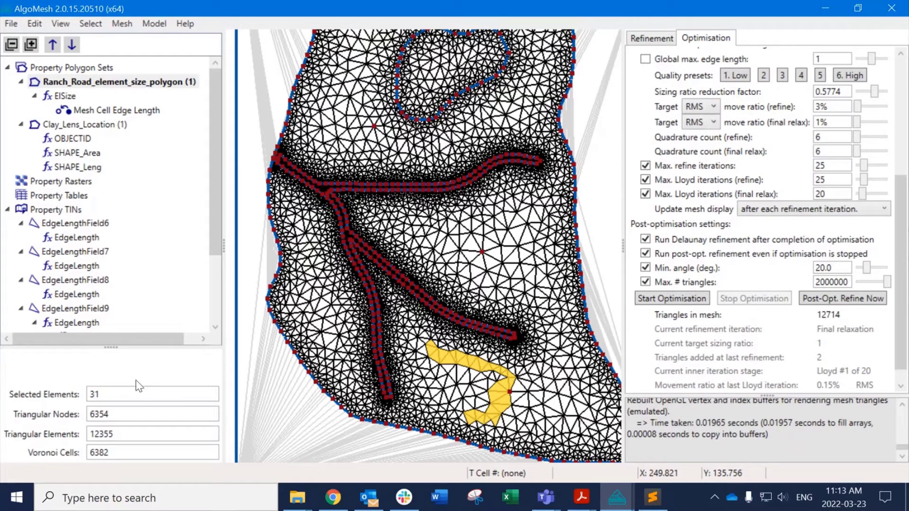
Highlight the Triangular Elements and Voronoi Cells counts, and try a ring-shaped selection of about 40 elements in the southern mesh.
double_click(118, 434)
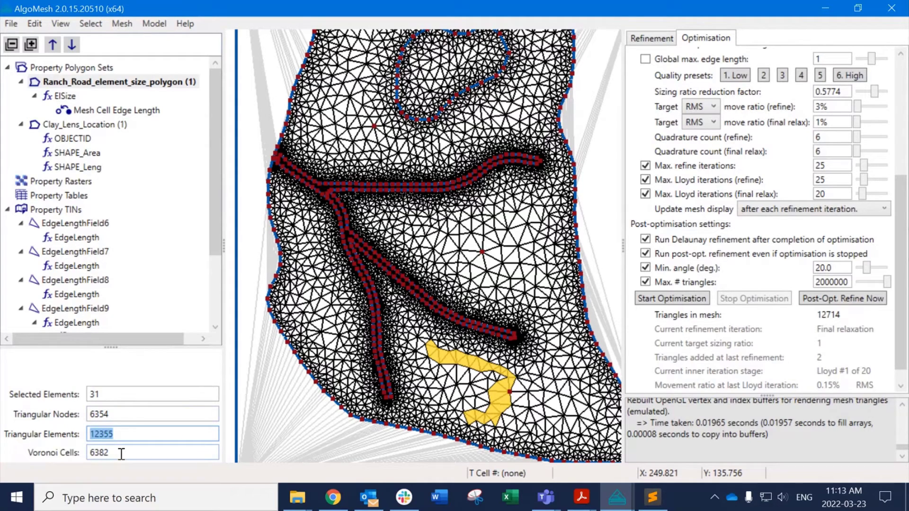
mouse_move(458, 396)
left_mouse_down()
mouse_move(503, 374)
mouse_move(488, 365)
mouse_move(544, 388)
mouse_move(471, 409)
mouse_move(466, 403)
left_mouse_up()
scroll(365, 178, "up", 1)
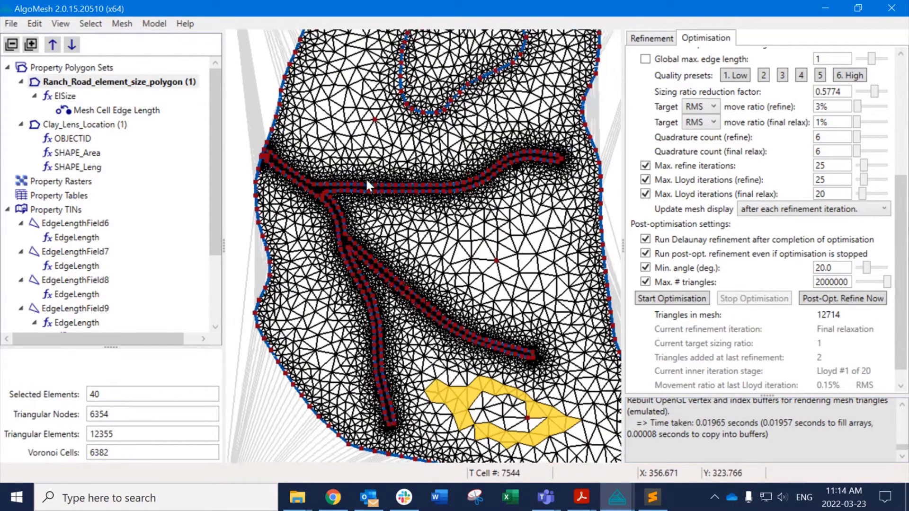
scroll(367, 172, "down", 1)
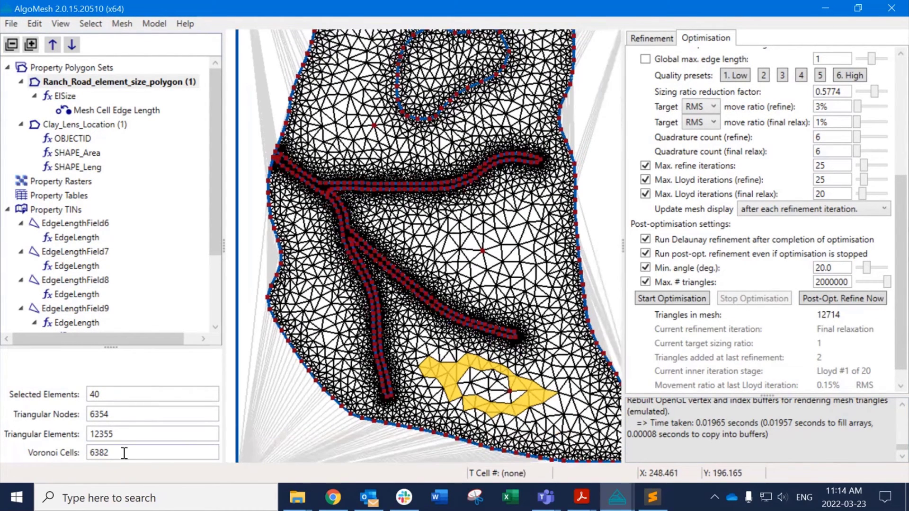
left_click_drag(123, 453, 89, 454)
left_click(413, 368)
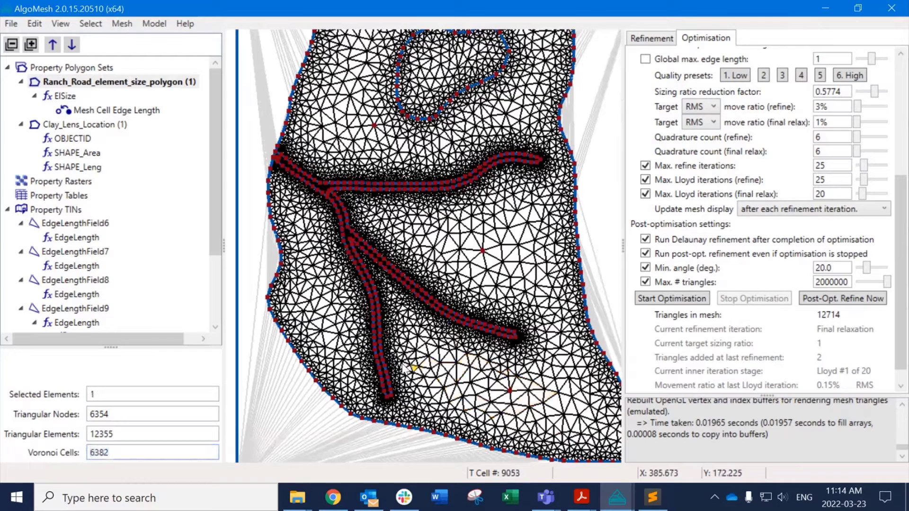
Display the Voronoi cells together with the triangles and examine both meshes up close near the stream channel.
left_click(60, 23)
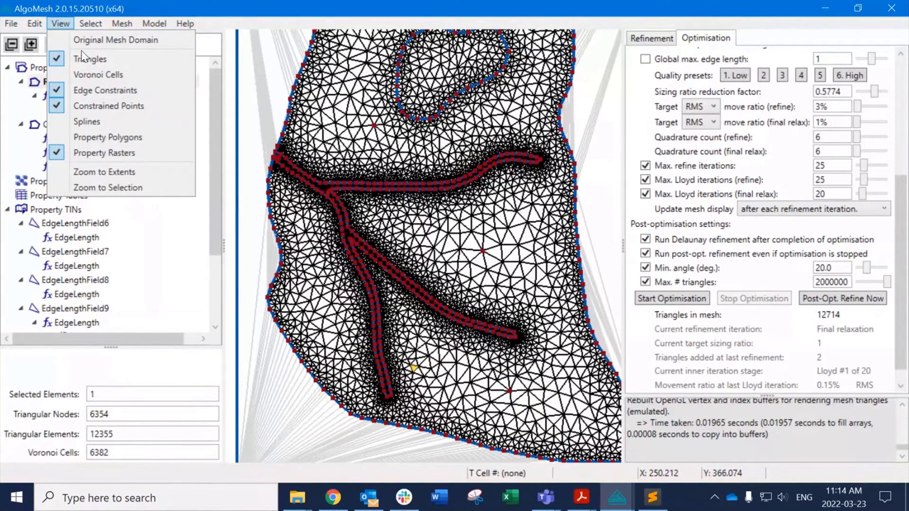
left_click(102, 75)
scroll(373, 160, "up", 5)
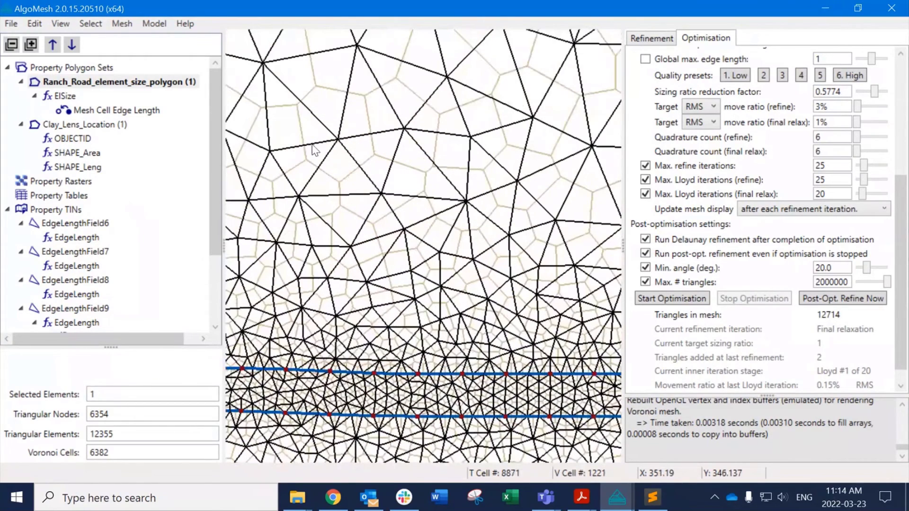
left_click_drag(312, 146, 400, 140)
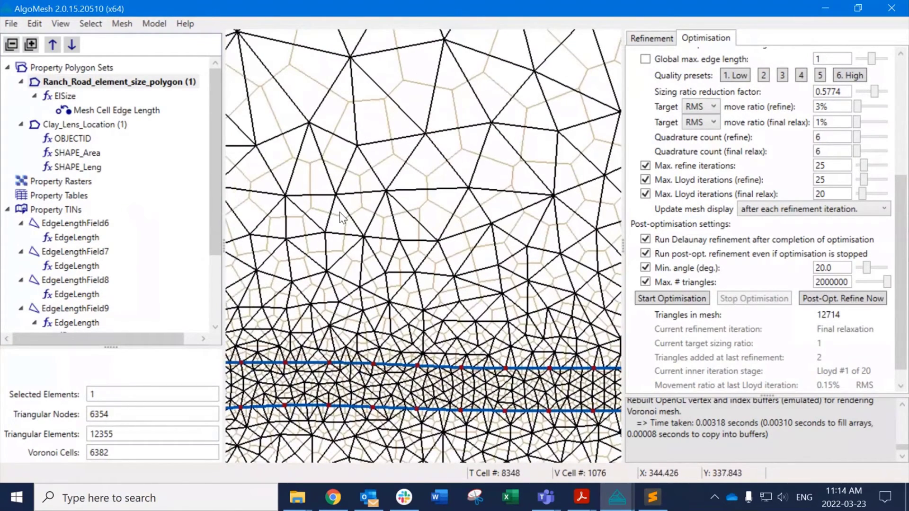
scroll(325, 244, "up", 1)
scroll(325, 254, "up", 1)
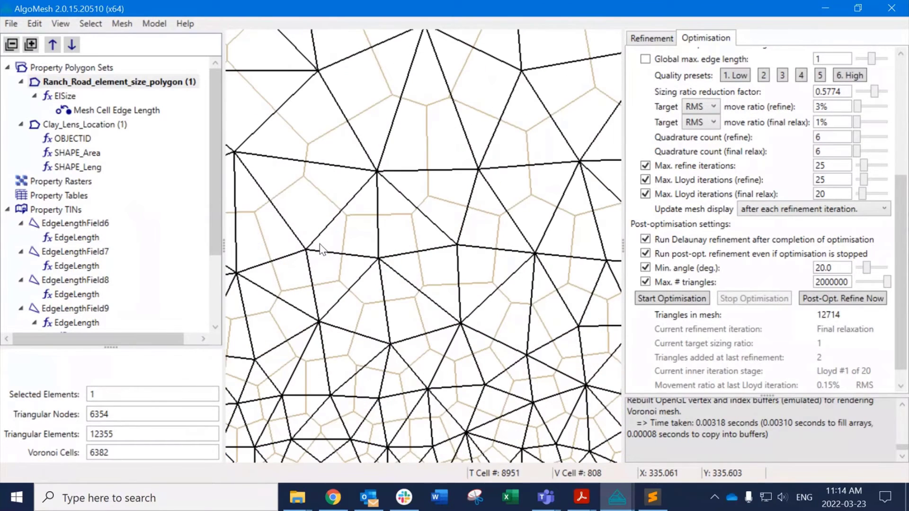
scroll(325, 258, "down", 4)
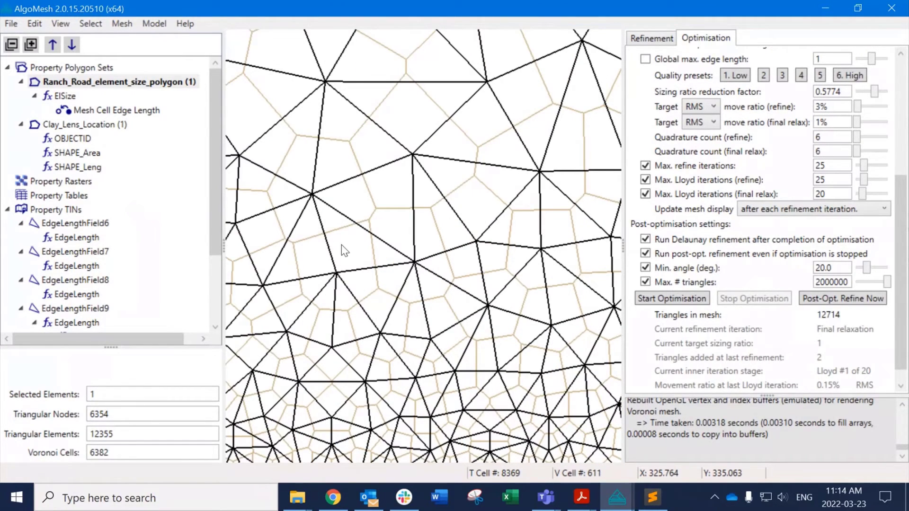
scroll(342, 246, "down", 2)
Hide the triangles to leave only the Voronoi cells displayed, and centre the view on the clay lens outline.
left_click(60, 23)
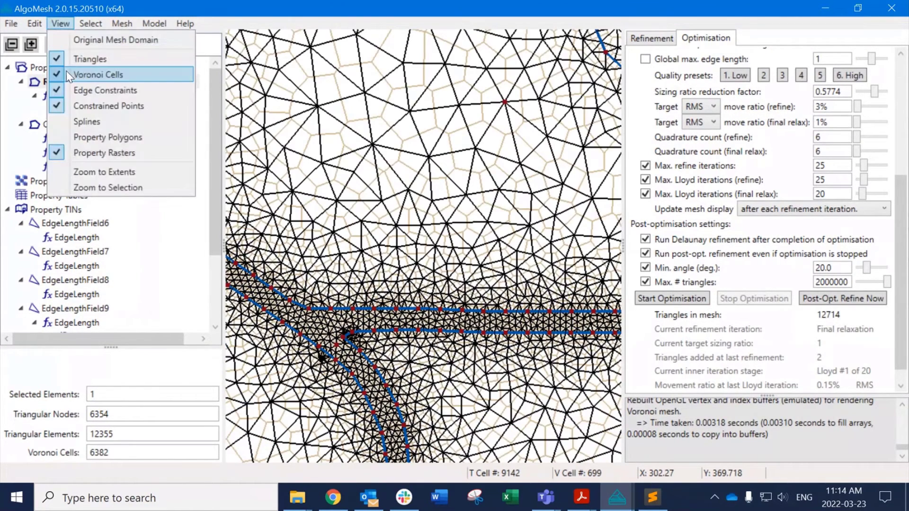
left_click(94, 61)
scroll(444, 201, "down", 4)
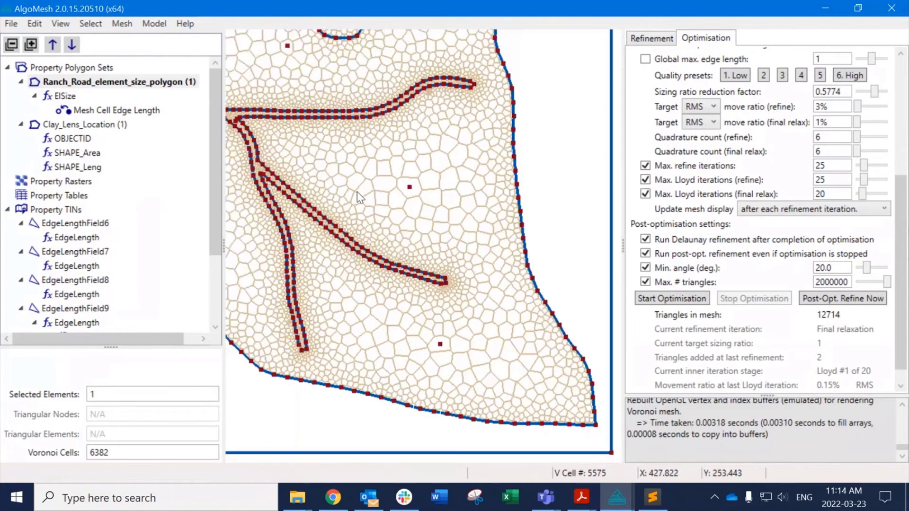
scroll(454, 360, "up", 3)
scroll(453, 285, "up", 2)
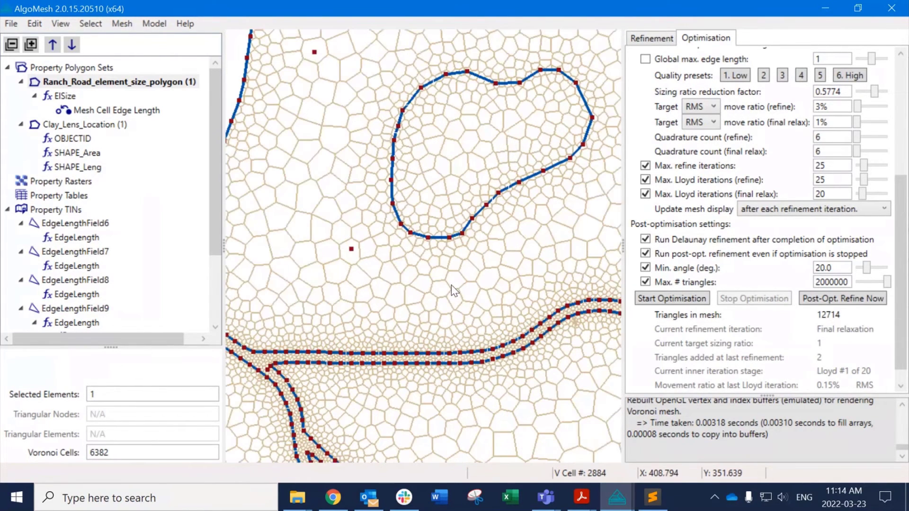
left_click_drag(454, 281, 441, 333)
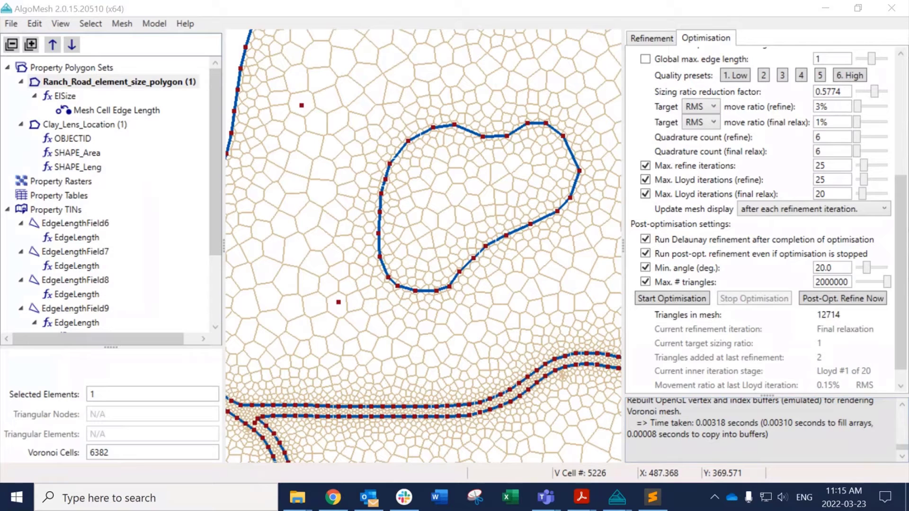
In File Explorer, go up to the HGS_Intro_Tutorial folder and open the mesh folder inside R5_model.
mouse_move(908, 510)
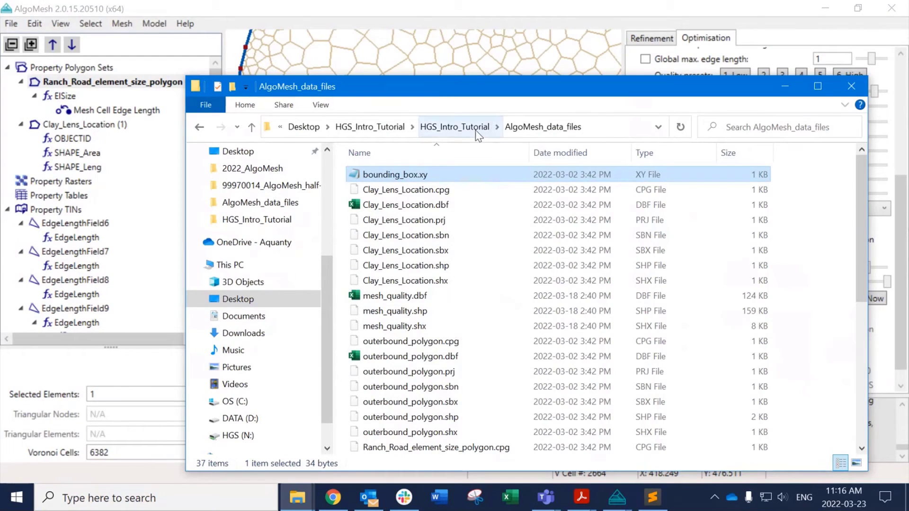
left_click(475, 130)
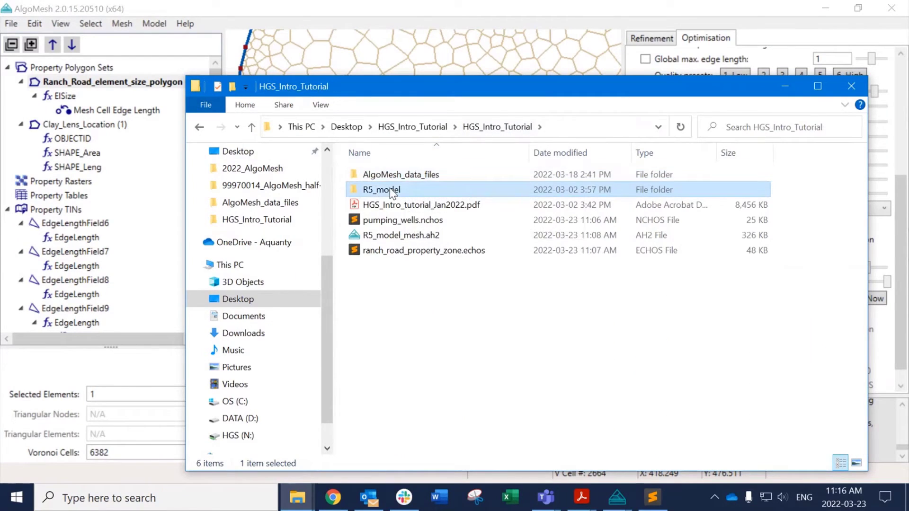
double_click(374, 189)
double_click(370, 190)
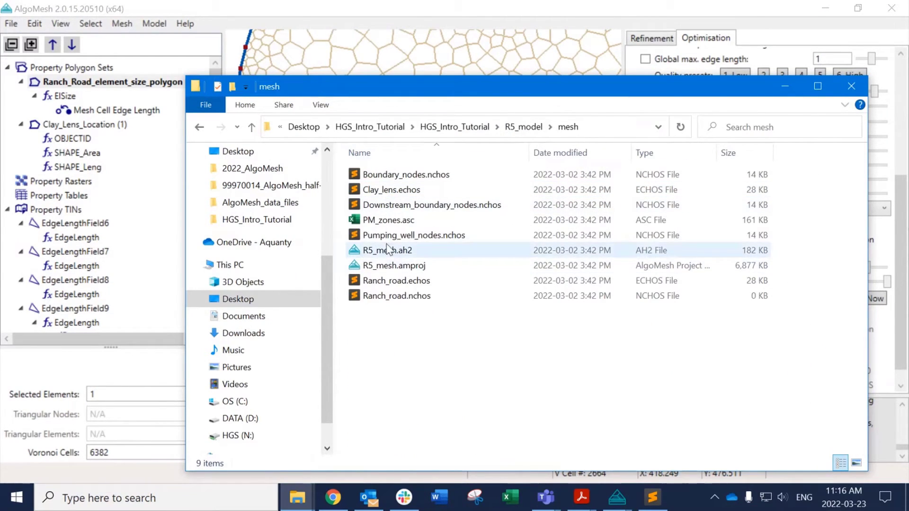
Open R5_mesh.ah2 from the mesh folder in Notepad, and reposition and enlarge its window to show more lines.
left_click(365, 255)
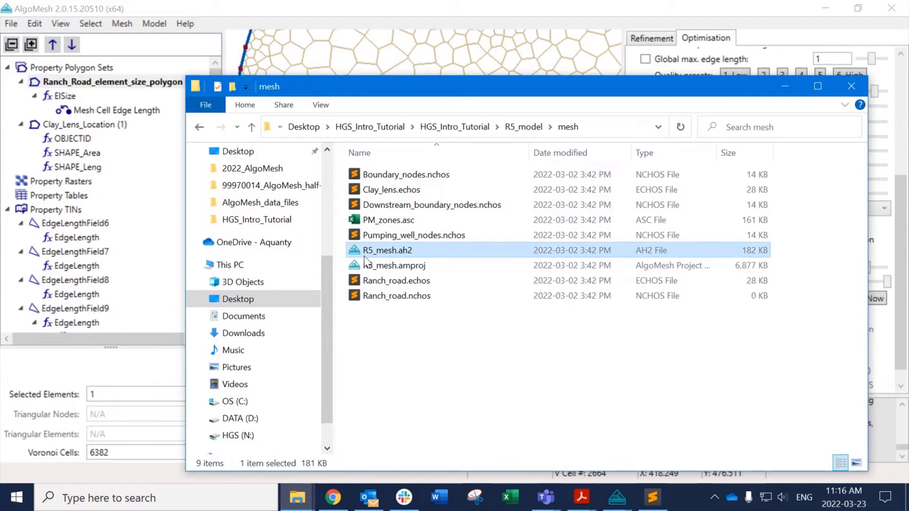
right_click(390, 249)
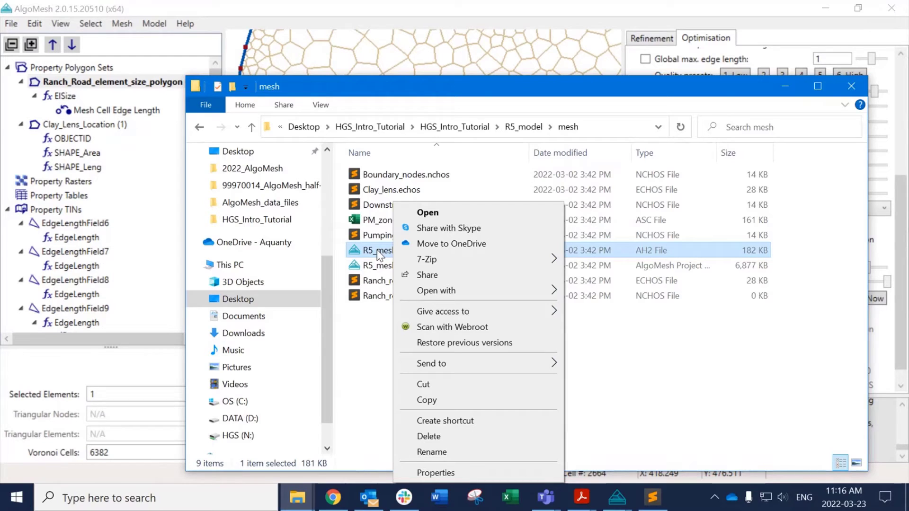
mouse_move(478, 293)
left_click(611, 308)
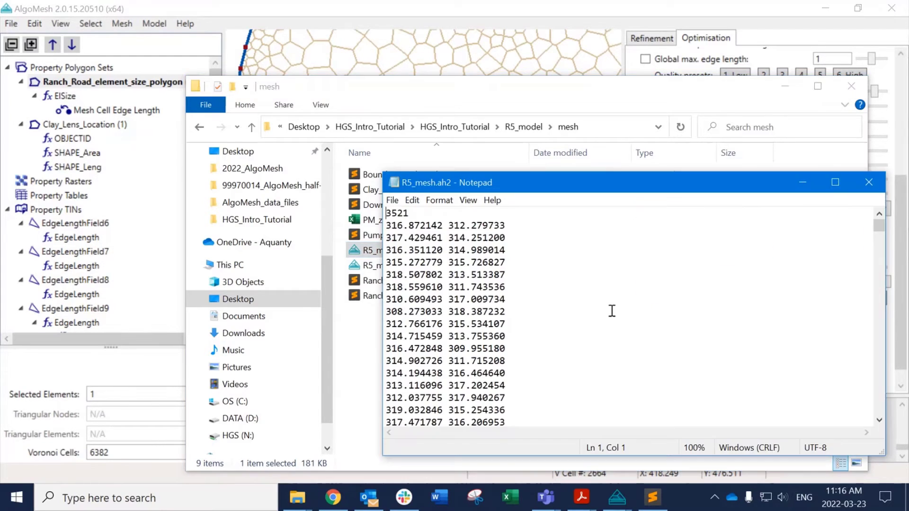
left_click_drag(521, 181, 261, 57)
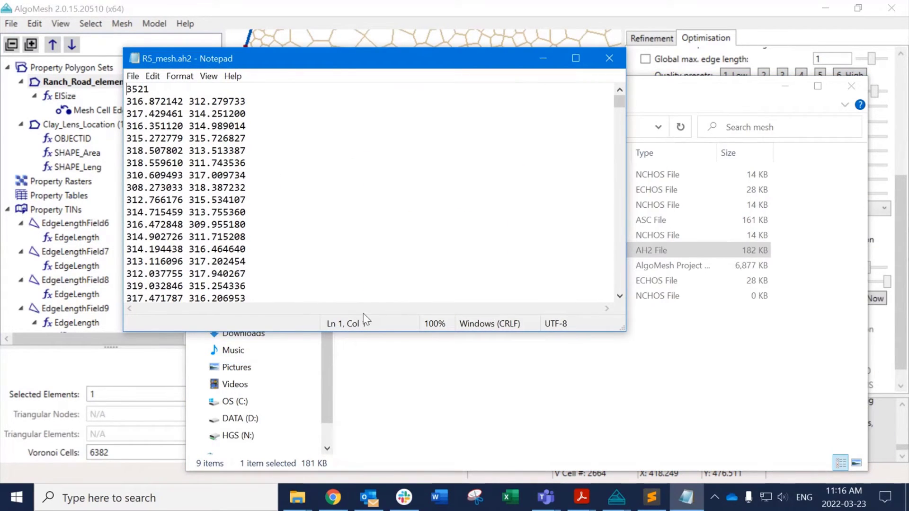
left_click_drag(367, 332, 357, 455)
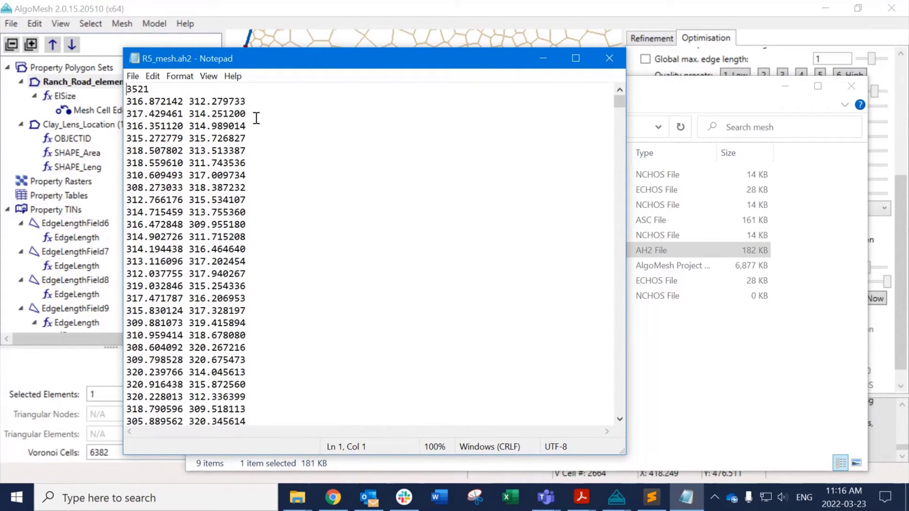
Highlight the node count on the first line of R5_mesh.ah2 and the first node's coordinate pair below it.
double_click(140, 89)
left_click(165, 91)
scroll(343, 106, "down", 1)
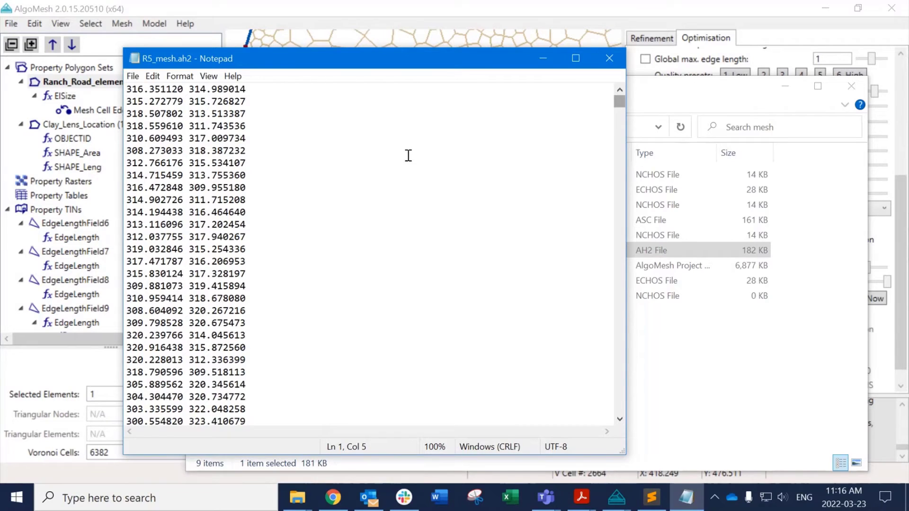
scroll(400, 159, "up", 1)
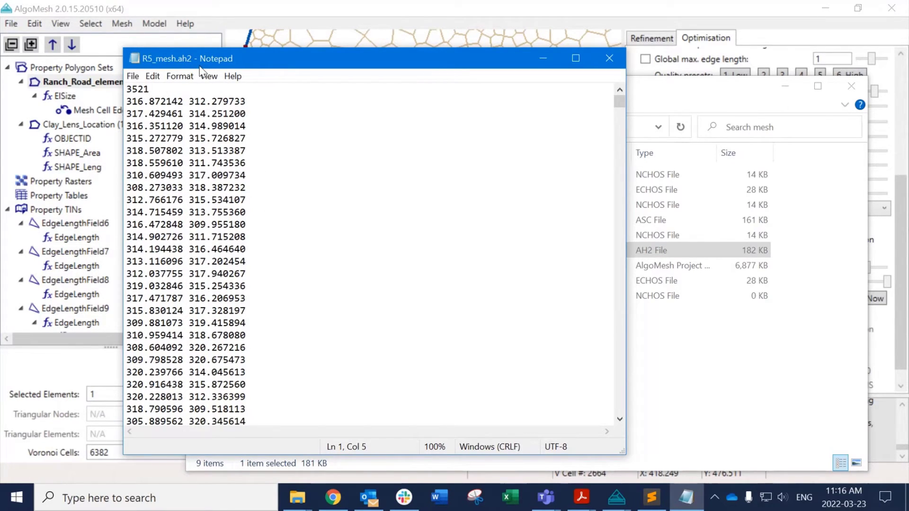
left_click_drag(149, 89, 125, 90)
left_click(132, 89)
double_click(131, 89)
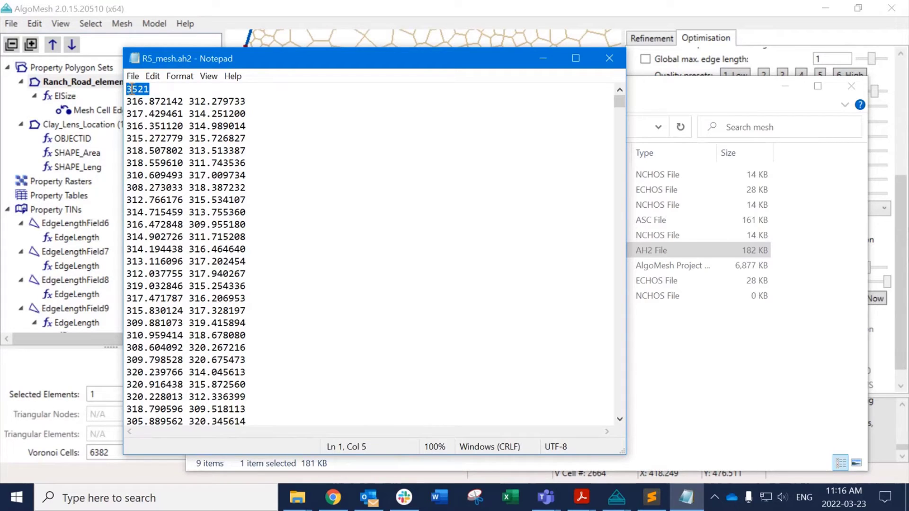
left_click_drag(126, 102, 263, 107)
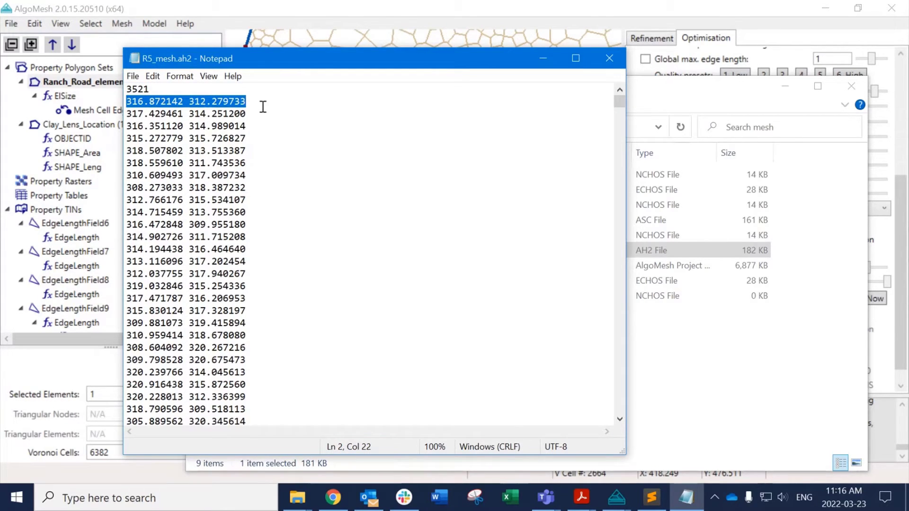
Find where the element list starts in R5_mesh.ah2, and highlight the element count and the first element's row.
scroll(264, 107, "down", 4)
left_click_drag(621, 106, 604, 218)
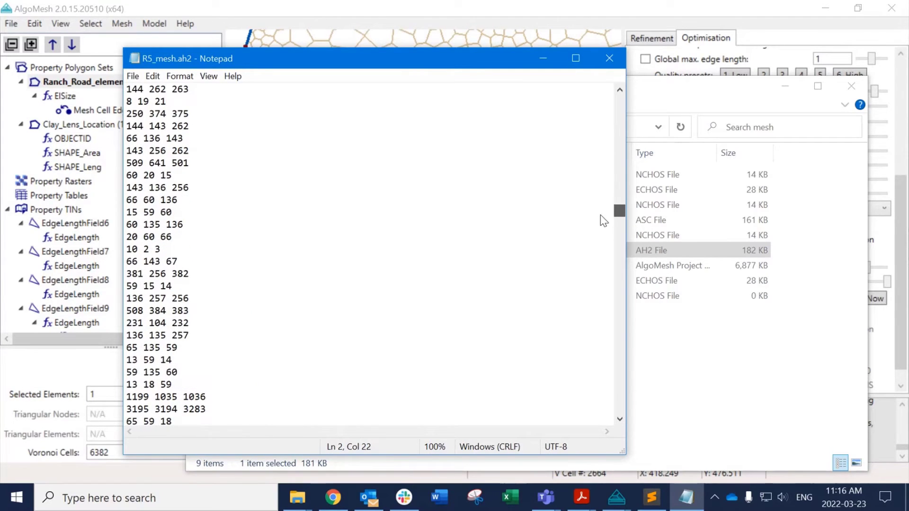
scroll(171, 175, "up", 20)
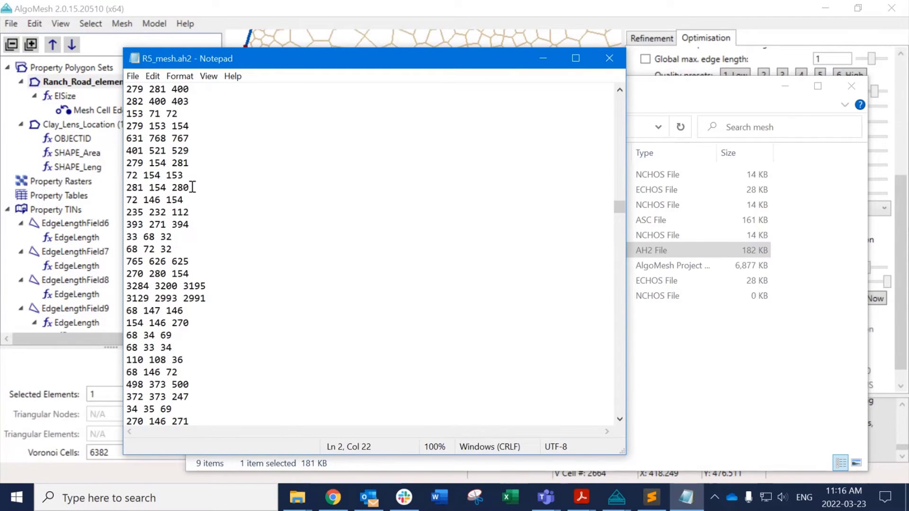
scroll(275, 166, "up", 10)
scroll(270, 163, "down", 4)
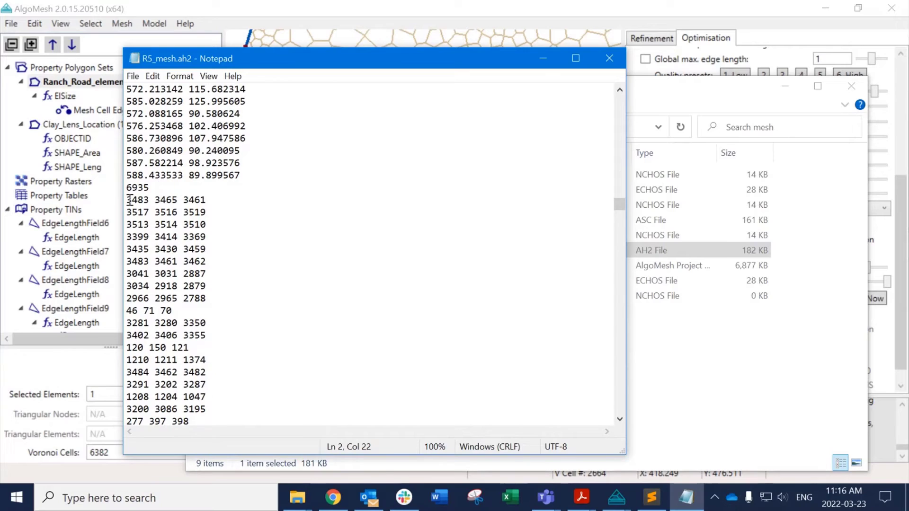
left_click(143, 187)
double_click(143, 187)
left_click(143, 188)
left_click(128, 199)
left_click_drag(128, 199, 209, 199)
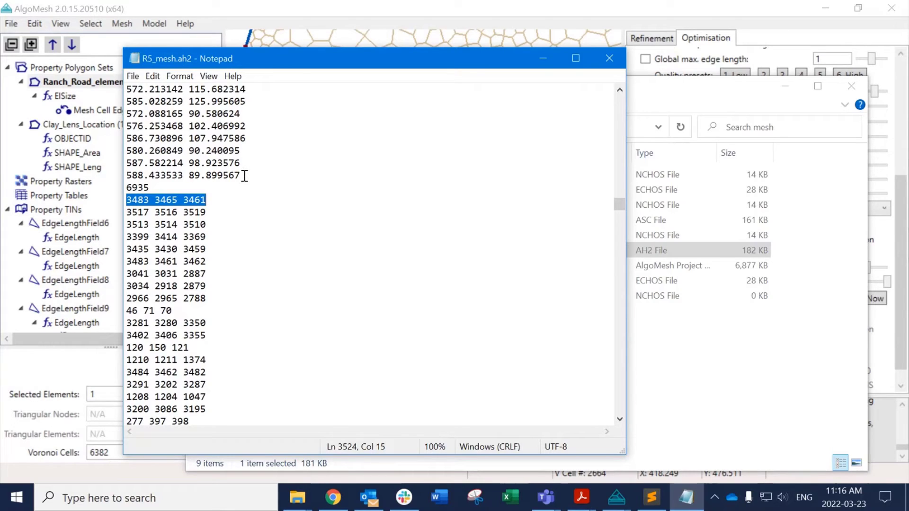
Highlight one node's coordinate line near the end of the node list, and point out the node numbers forming the first element.
left_click_drag(247, 126, 120, 121)
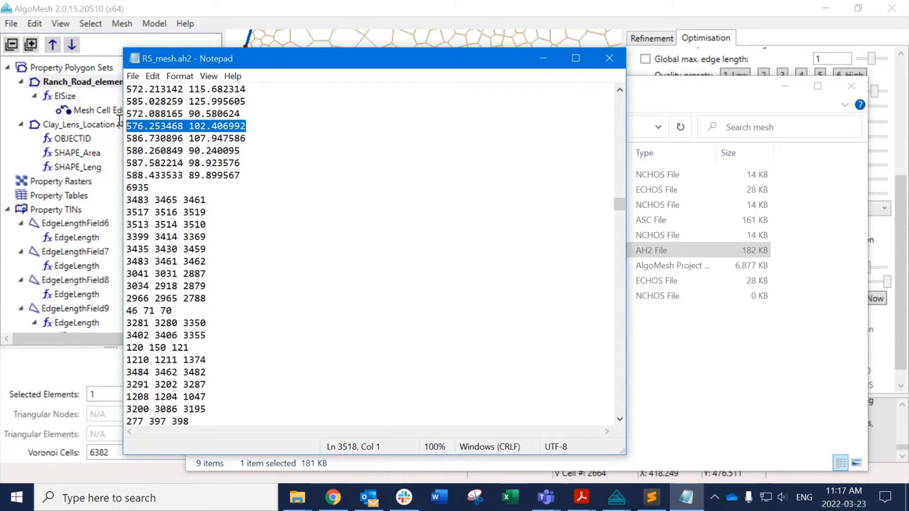
double_click(134, 199)
double_click(163, 199)
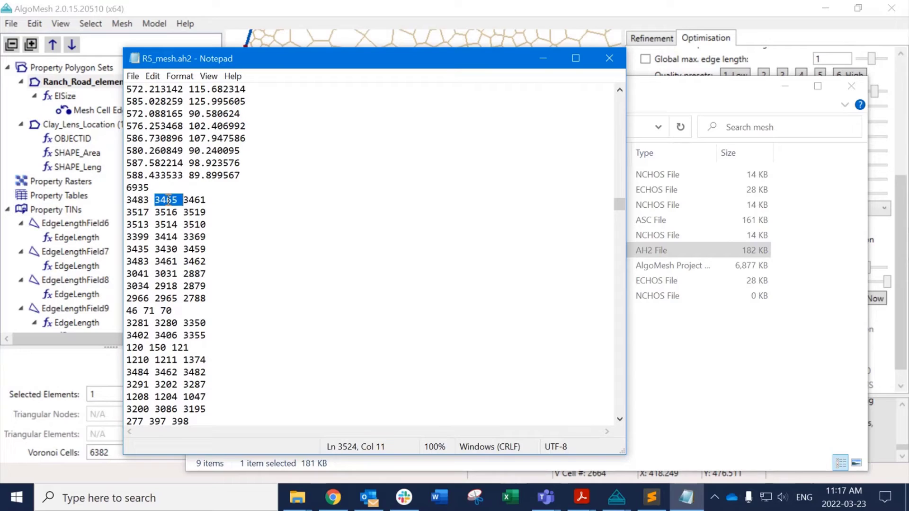
left_click(185, 203)
left_click(207, 203)
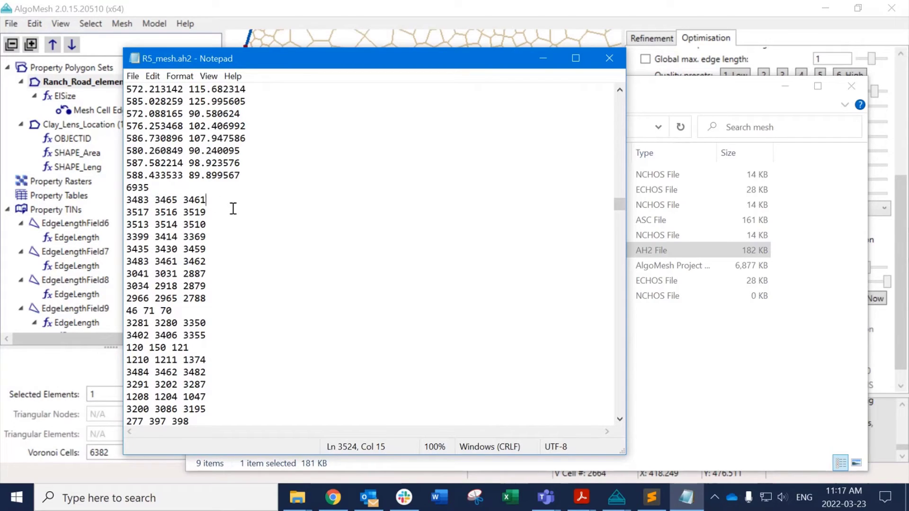
scroll(207, 225, "up", 2)
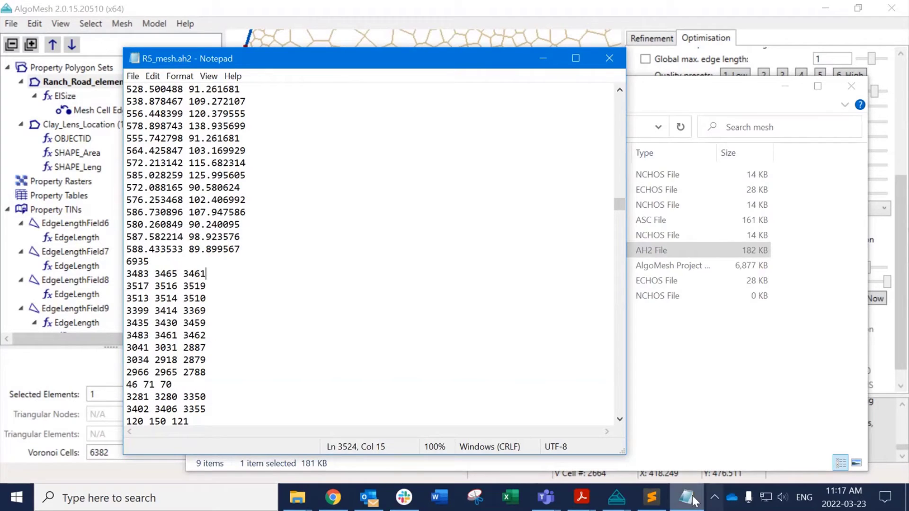
Switch to the Teams meeting chat to read the question on measuring grid quality, and return to AlgoMesh.
left_click(817, 445)
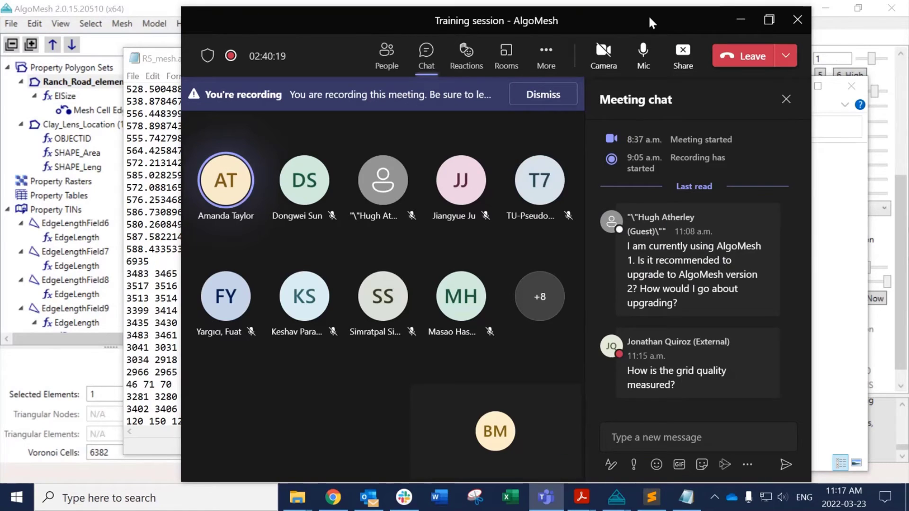
left_click_drag(649, 17, 908, 19)
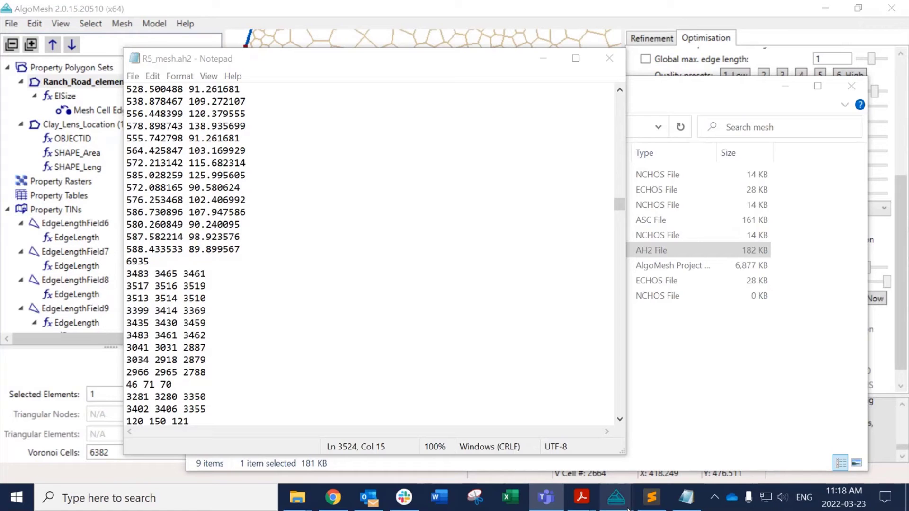
left_click(601, 13)
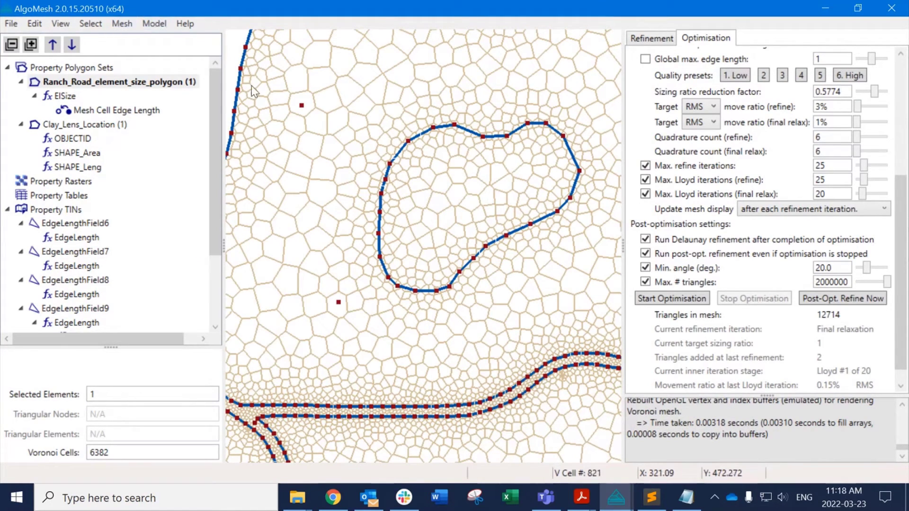
Display the triangles instead of the Voronoi cells, and select one triangular element northwest of the clay lens outline.
middle_click_drag(338, 98, 342, 178)
left_click(87, 23)
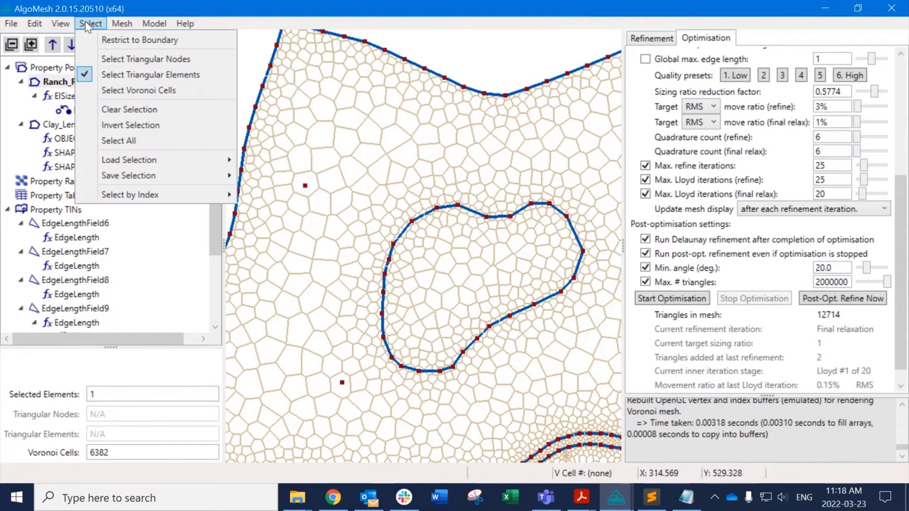
mouse_move(69, 26)
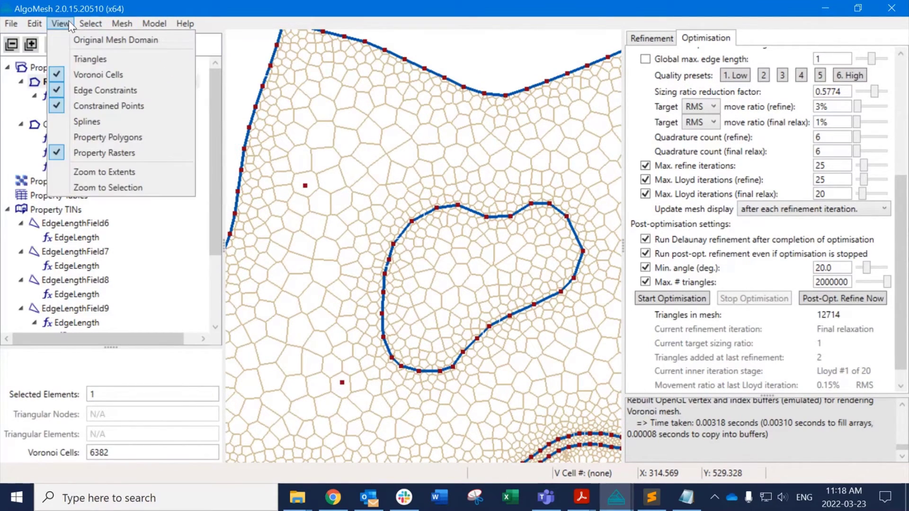
left_click(90, 58)
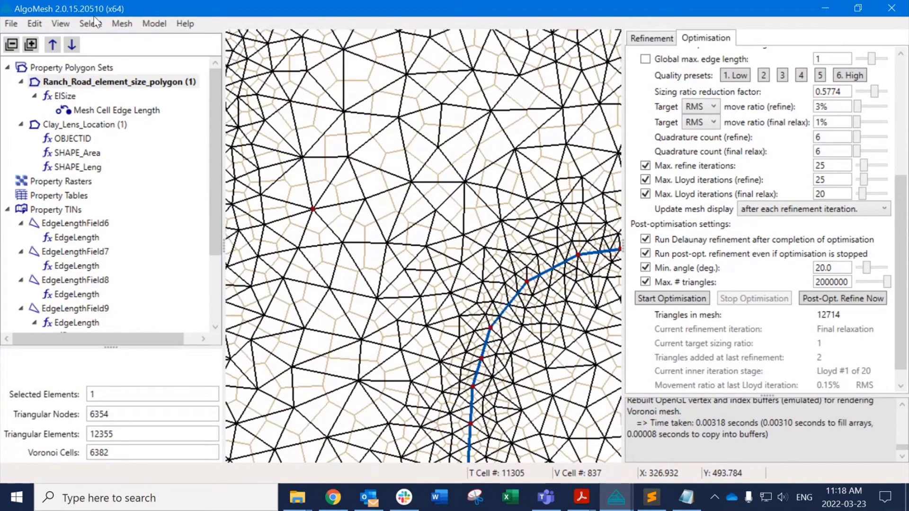
left_click(61, 23)
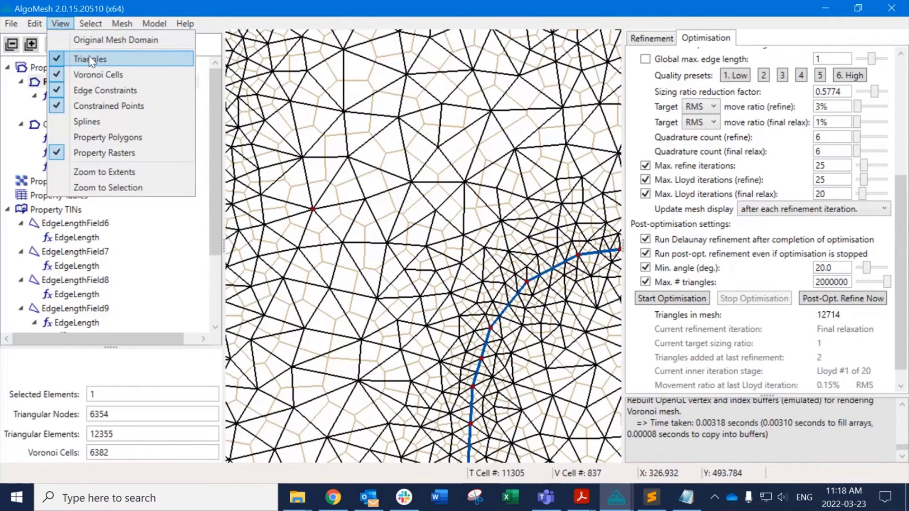
left_click(97, 74)
left_click(395, 165)
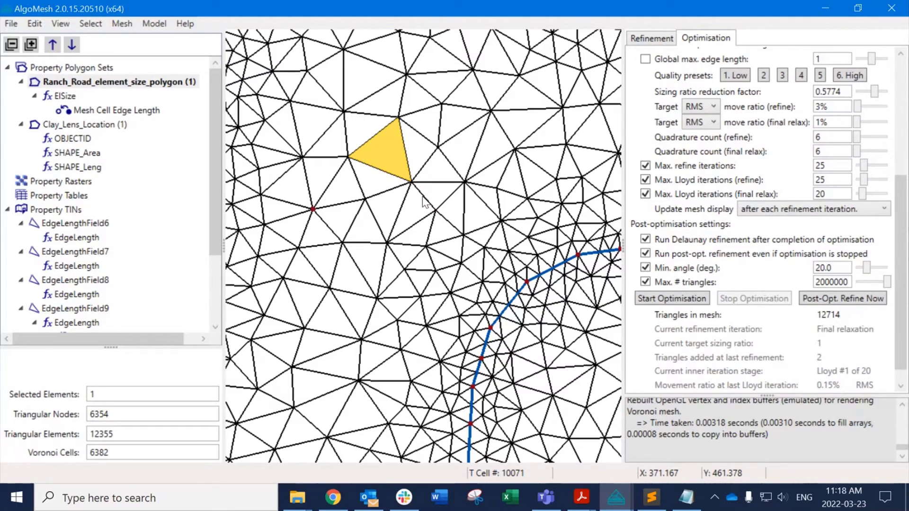
Open Mesh Quality Metrics, and shrink and move its window so the selected triangle stays in view.
left_click(122, 23)
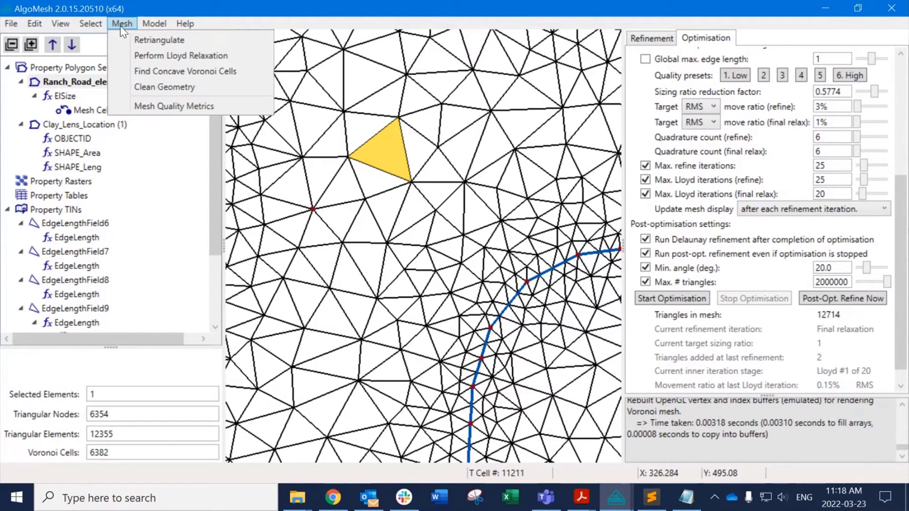
left_click(184, 102)
left_click_drag(370, 89, 319, 86)
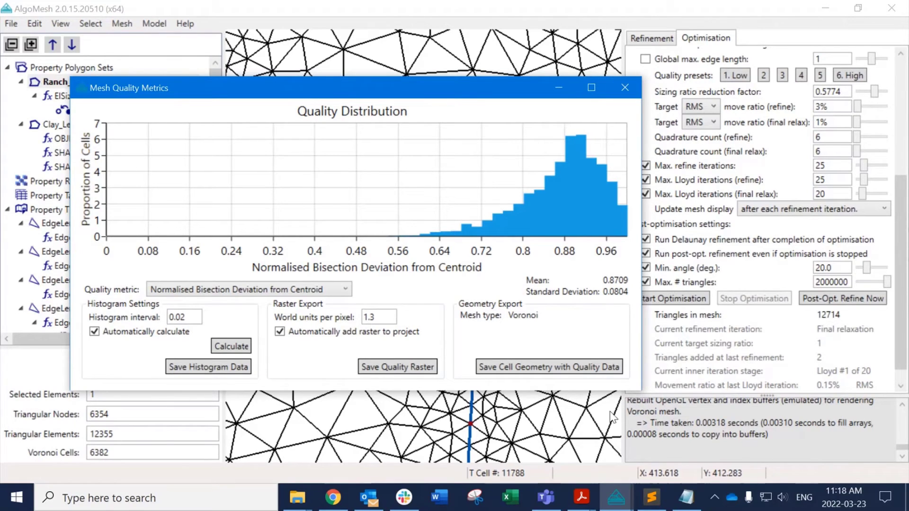
left_click_drag(640, 390, 469, 325)
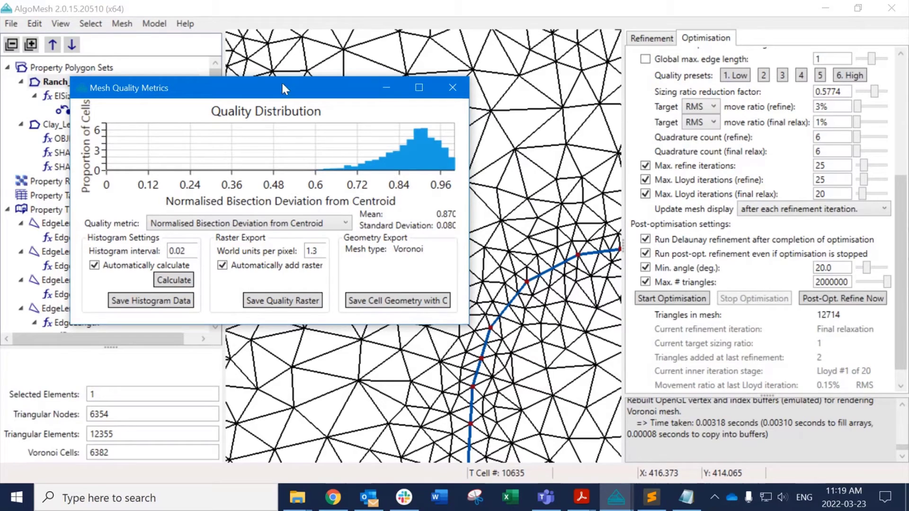
left_click_drag(266, 93, 528, 241)
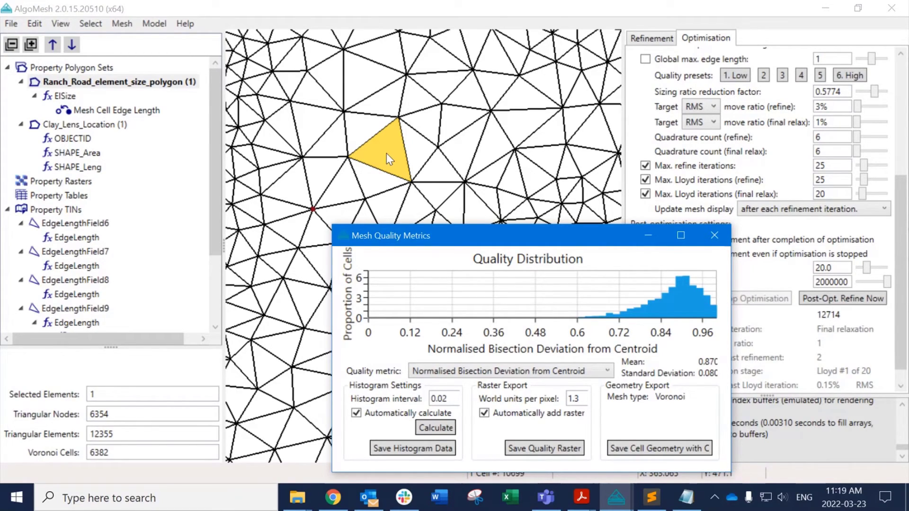
Display the Voronoi cells together with the triangles, up close around the selected triangle.
left_click(64, 24)
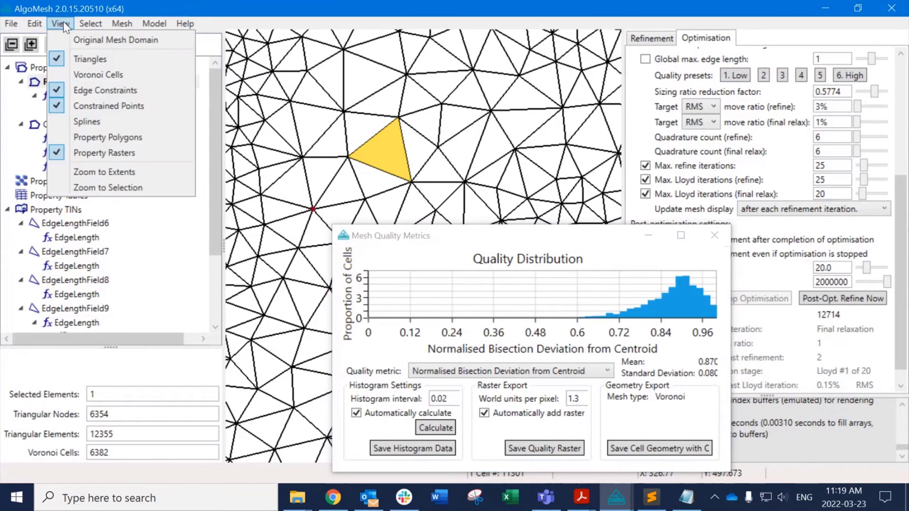
left_click(98, 74)
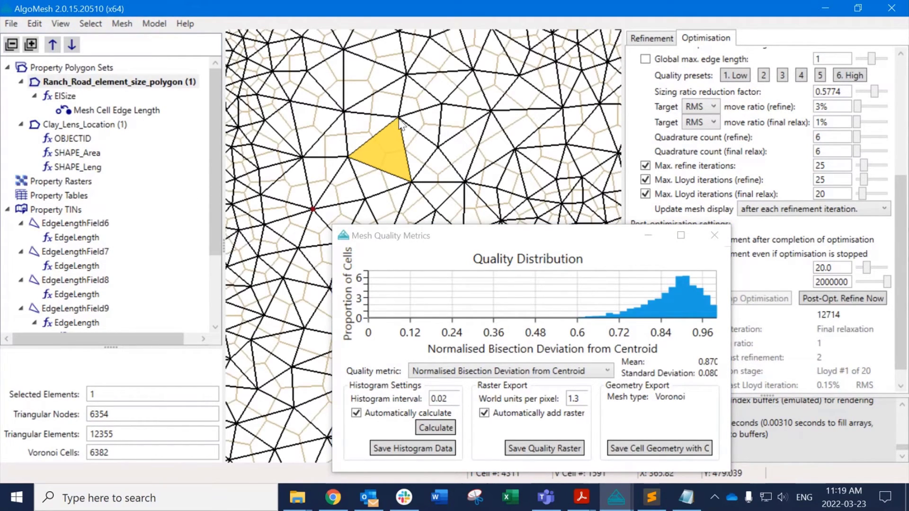
scroll(402, 124, "up", 3)
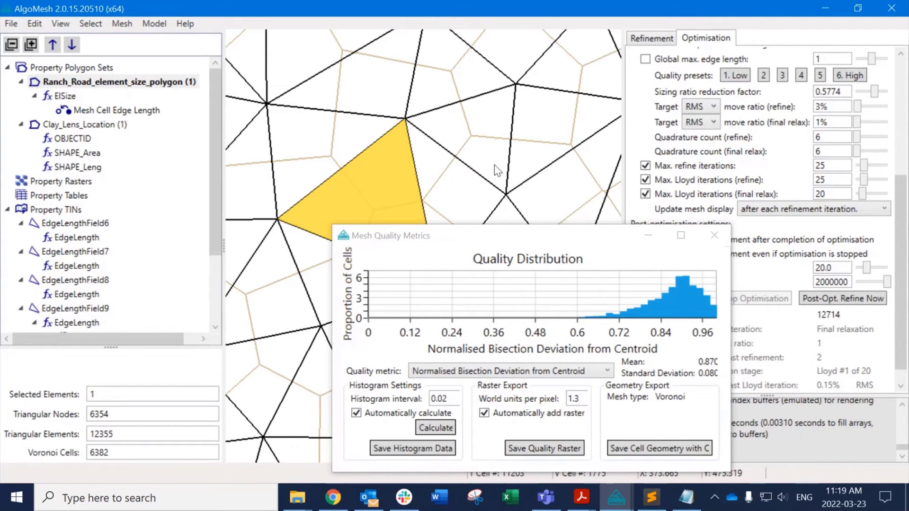
Show the triangular mesh's quality distribution by Reciprocal Aspect Ratio, with the metrics window moved clear of the selected triangle.
left_click_drag(529, 235, 612, 134)
left_click(601, 268)
left_click(576, 299)
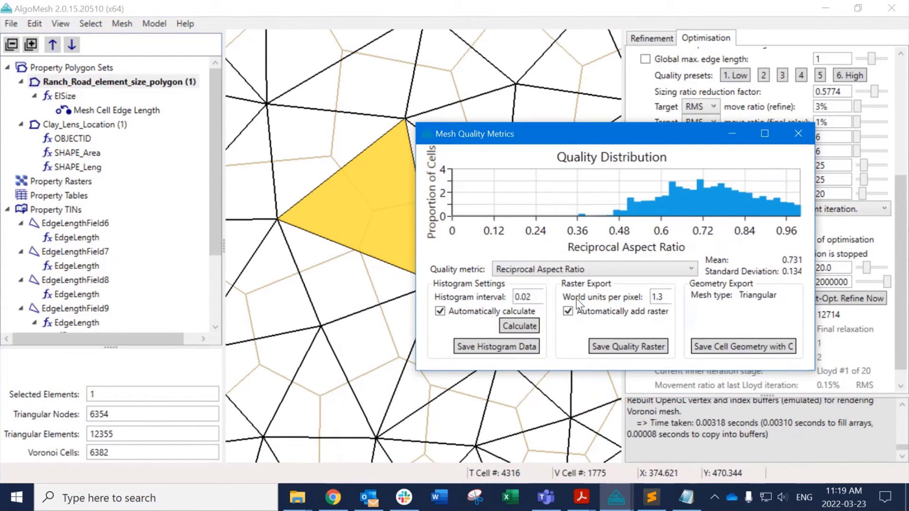
left_click_drag(603, 143, 647, 198)
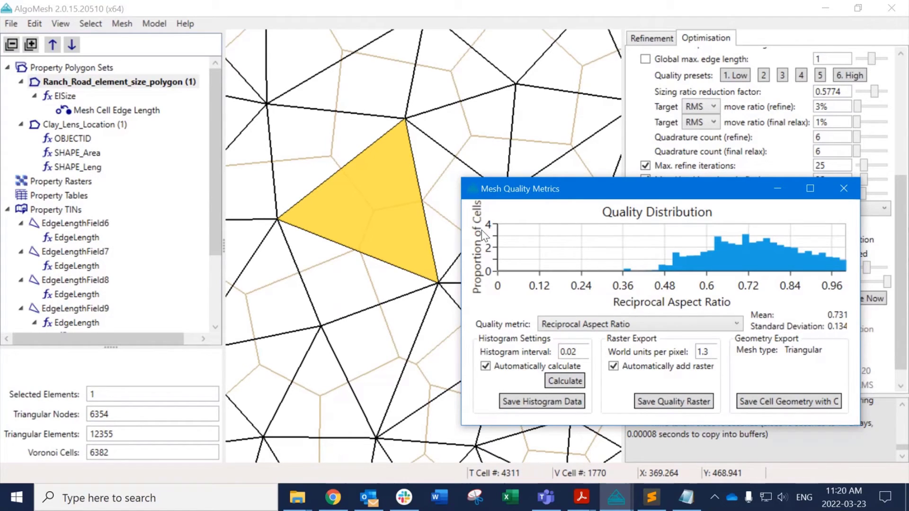
View the quality distribution by Normalised Incircle to Circumcircle Radius Ratio and by Normalised Area to Side Square Ratio, and close the metrics.
left_click(681, 325)
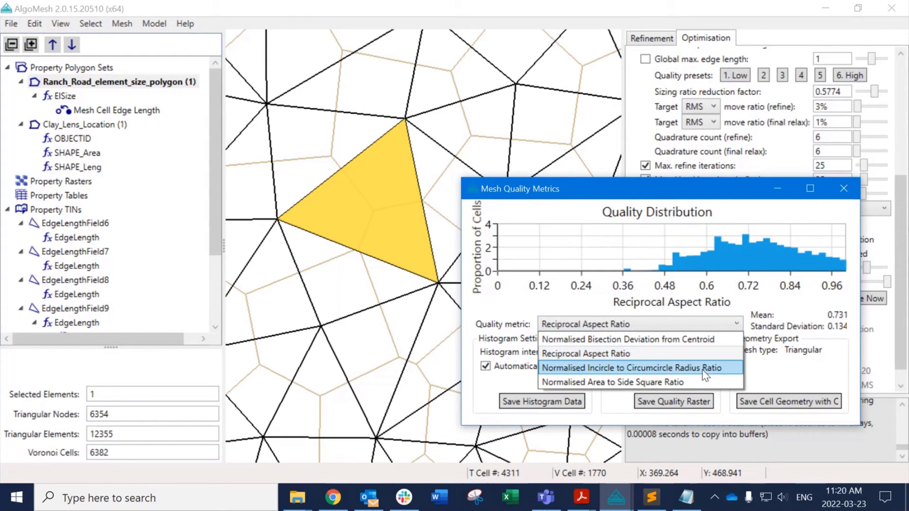
left_click(718, 370)
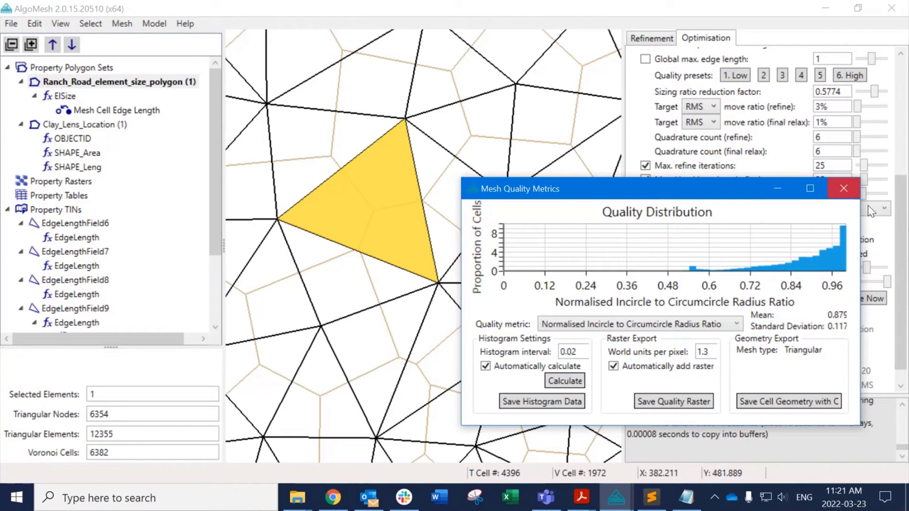
left_click(684, 324)
left_click(655, 382)
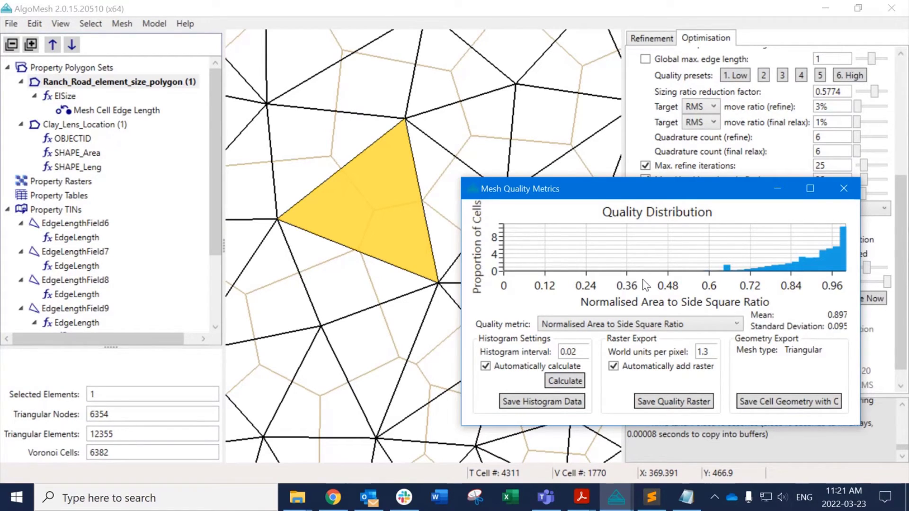
left_click_drag(859, 292, 888, 291)
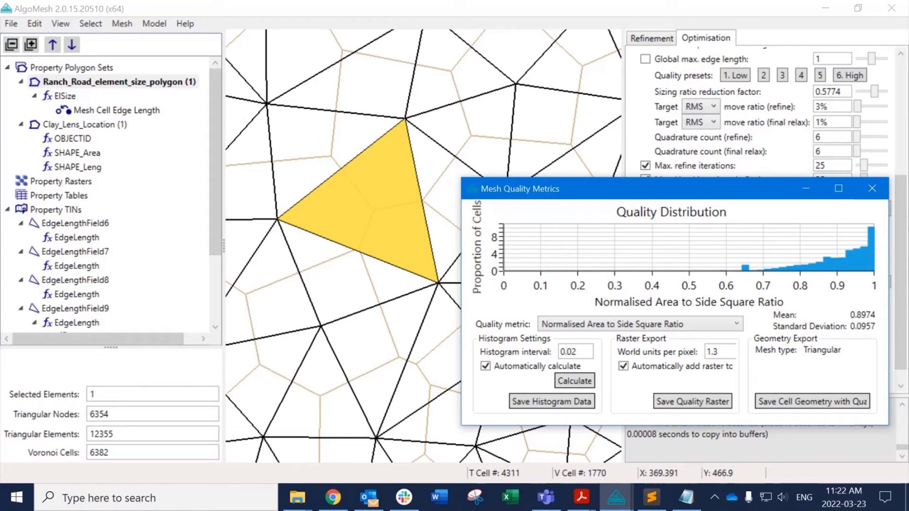
left_click(872, 188)
Turn the global max. edge length limit on and back off in the refinement and optimisation settings.
scroll(810, 256, "up", 5)
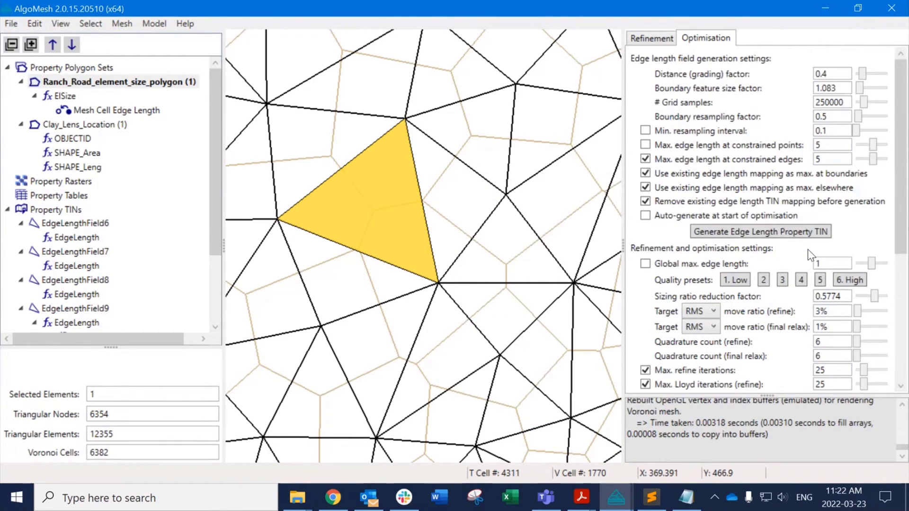
left_click(648, 266)
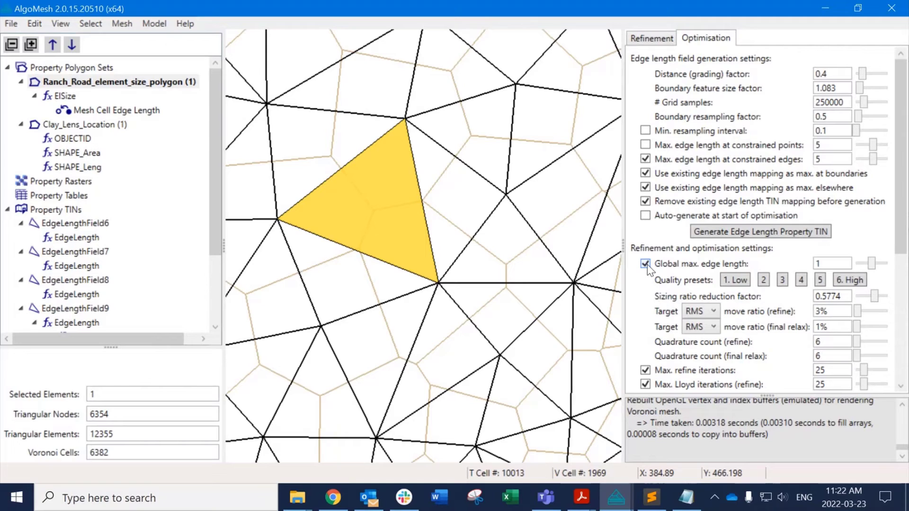
left_click(647, 266)
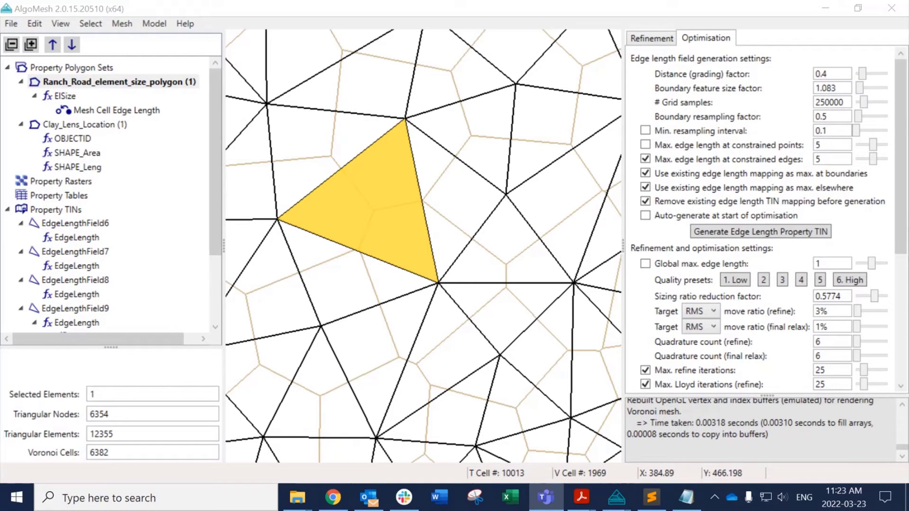
Leave the finished mesh and start a new, empty project.
scroll(448, 361, "down", 5)
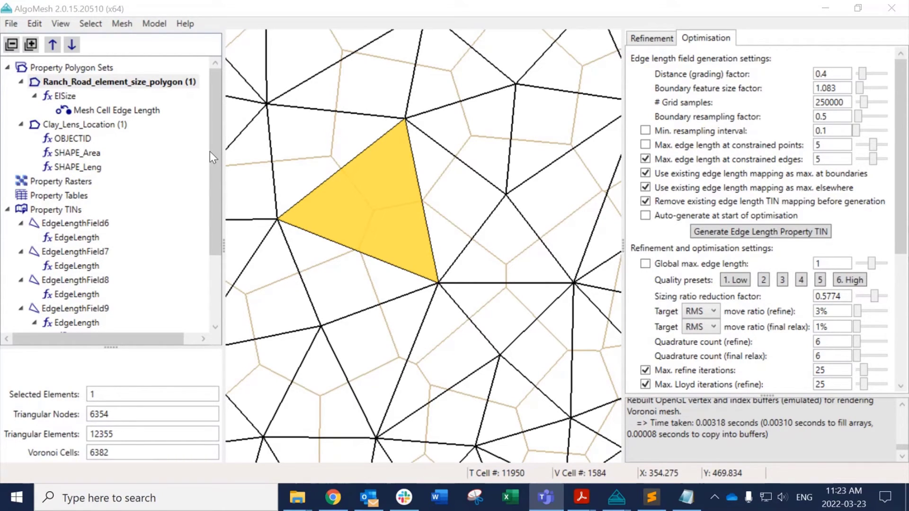
left_click_drag(446, 340, 350, 76)
scroll(340, 130, "down", 3)
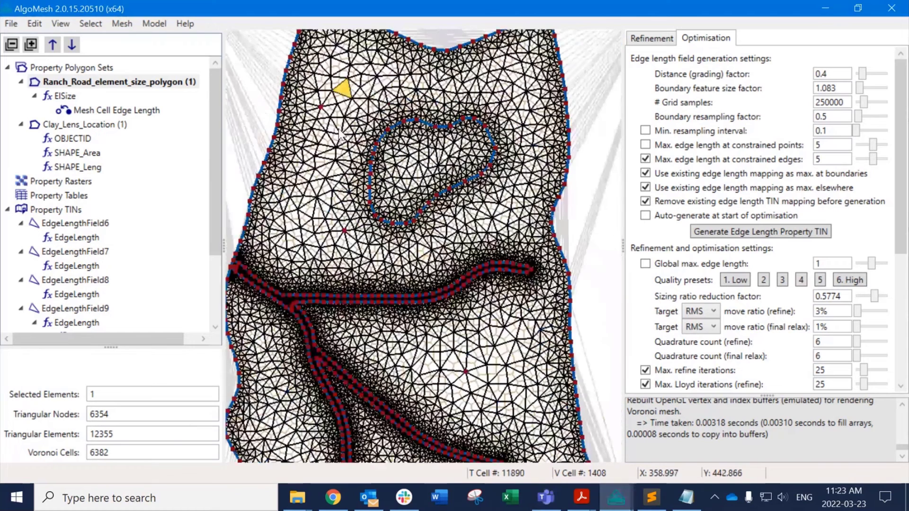
left_click(11, 23)
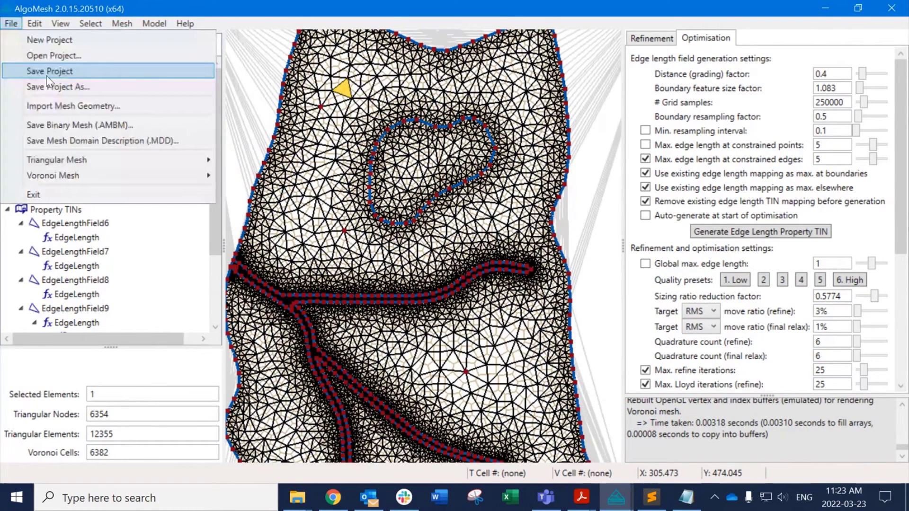
left_click(55, 70)
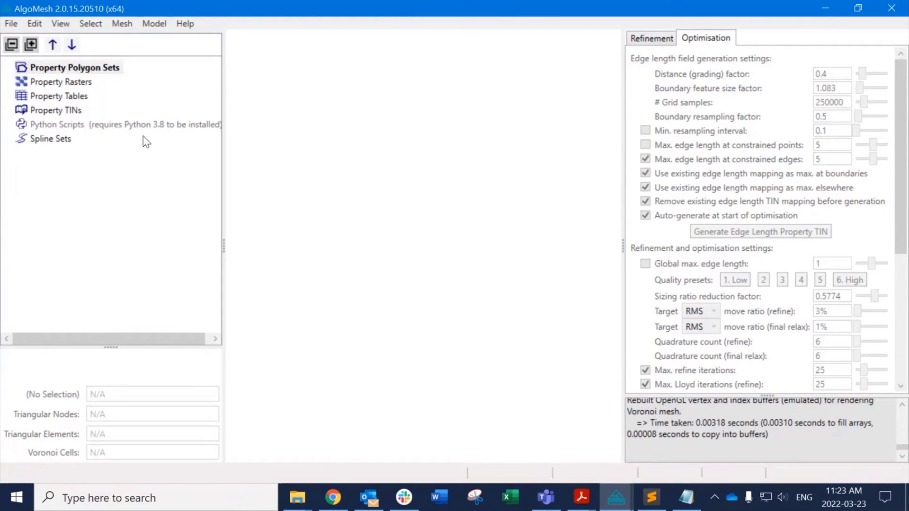
Import the bounding box .xy file from AlgoMesh_data_files as the mesh geometry.
right_click(57, 141)
left_click(11, 23)
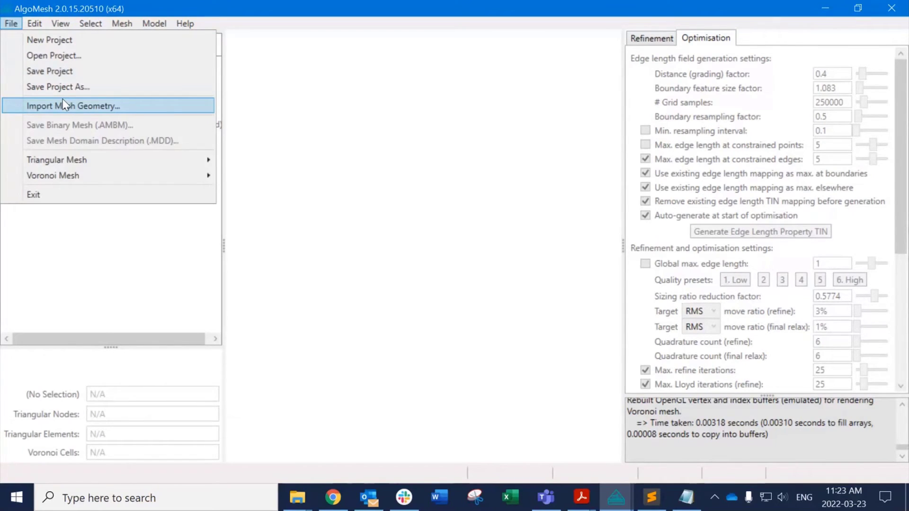
left_click(63, 100)
double_click(351, 148)
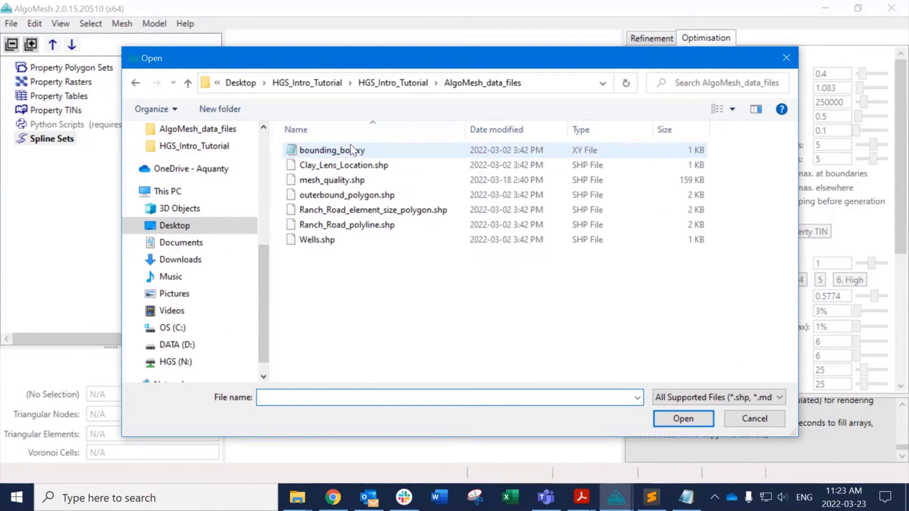
left_click(351, 148)
left_click(672, 423)
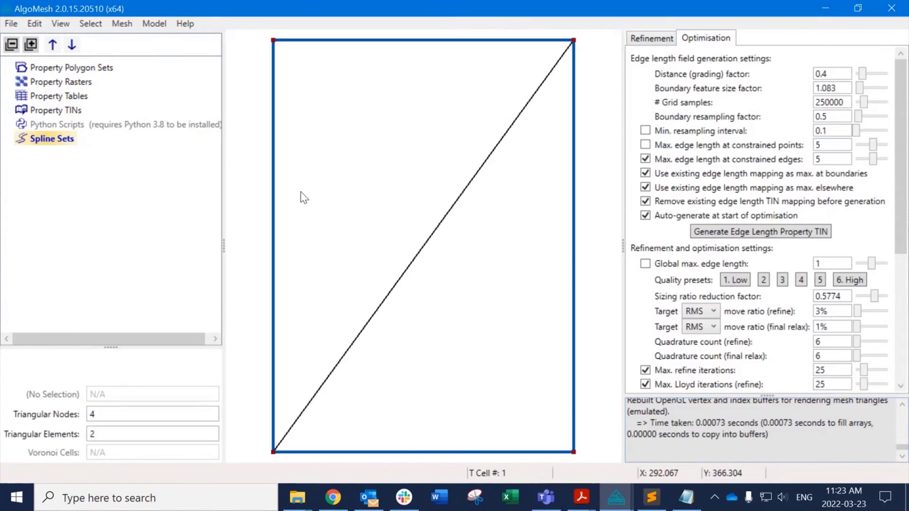
Import outerbound_polygon.shp as splines, add them to the generated mesh only and deactivate the set.
right_click(58, 141)
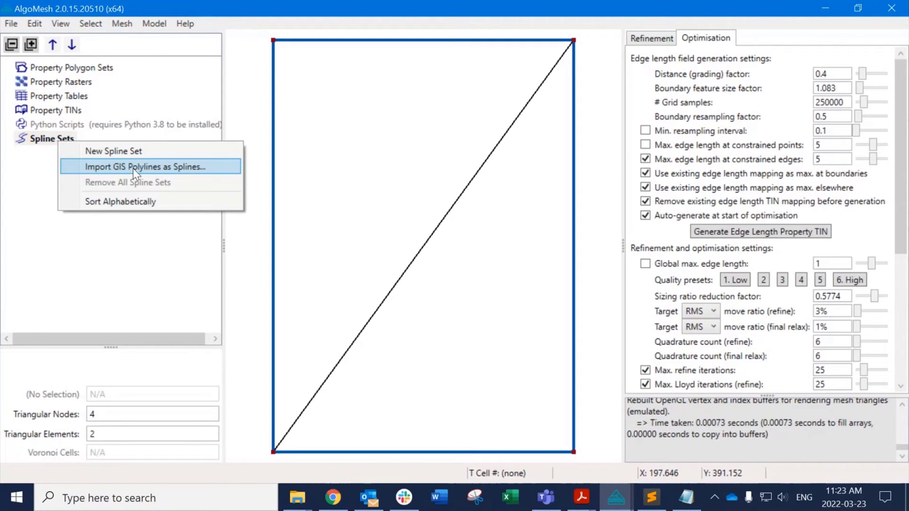
left_click(164, 168)
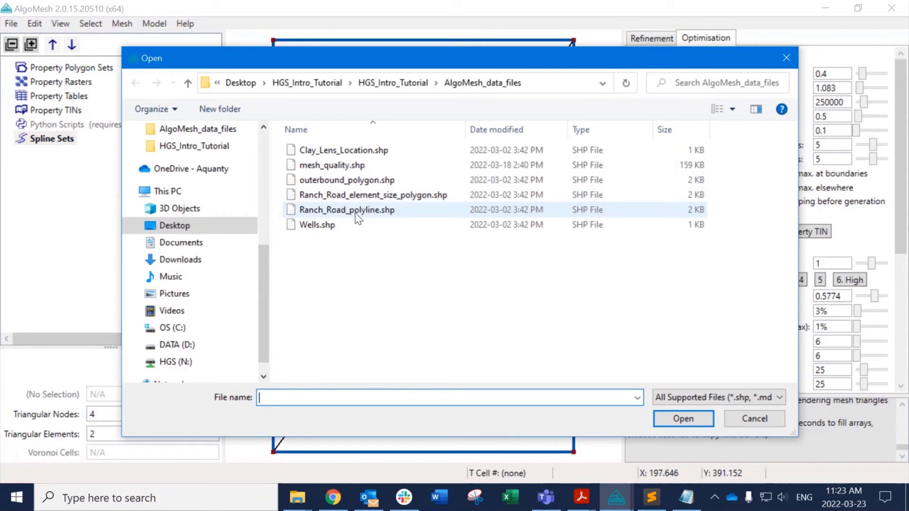
left_click(347, 180)
left_click(680, 420)
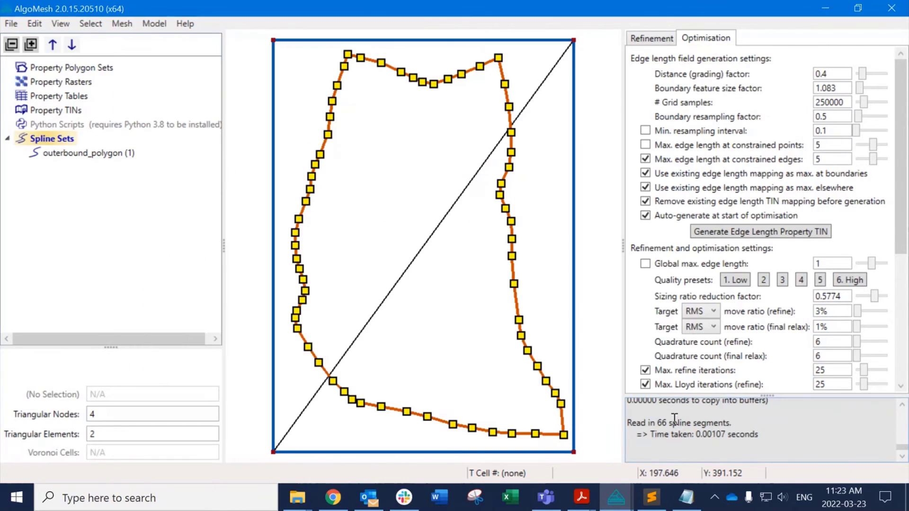
right_click(73, 157)
mouse_move(194, 237)
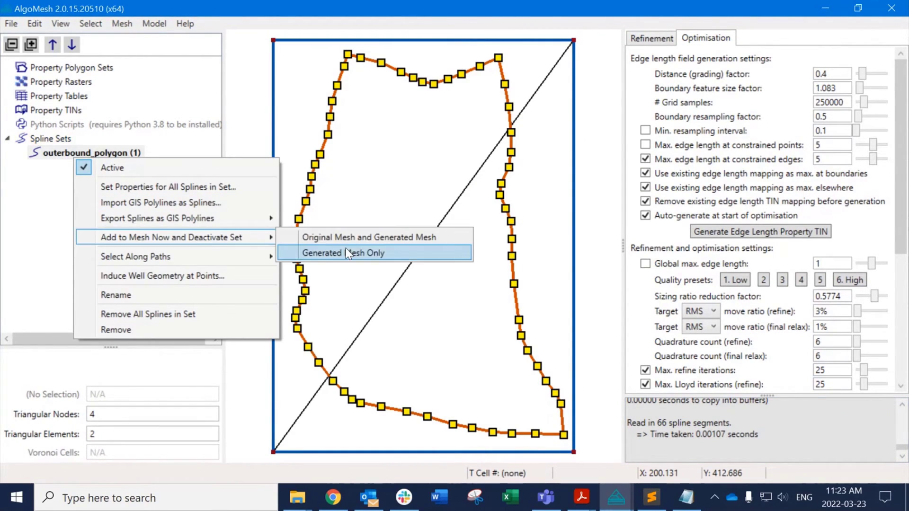
left_click(360, 251)
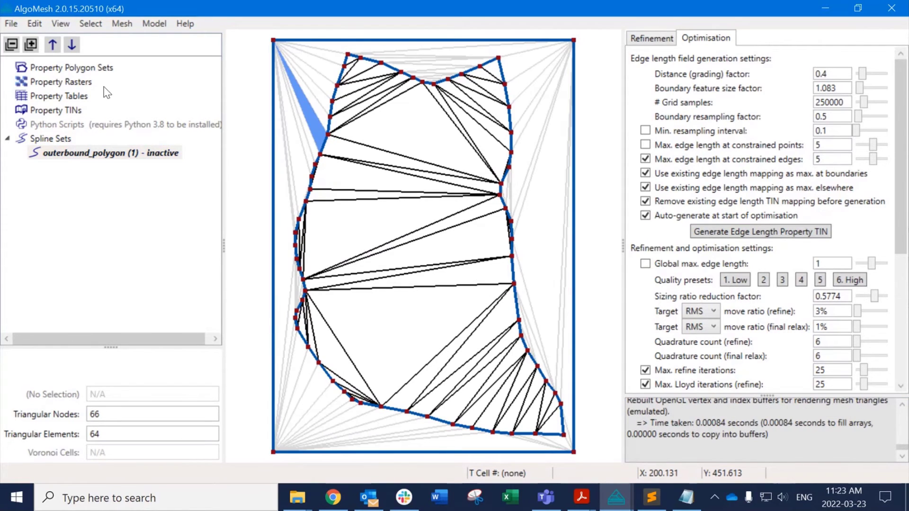
Import Ranch_Road_polyline.shp from AlgoMesh_data_files as a spline set.
right_click(64, 139)
left_click(142, 167)
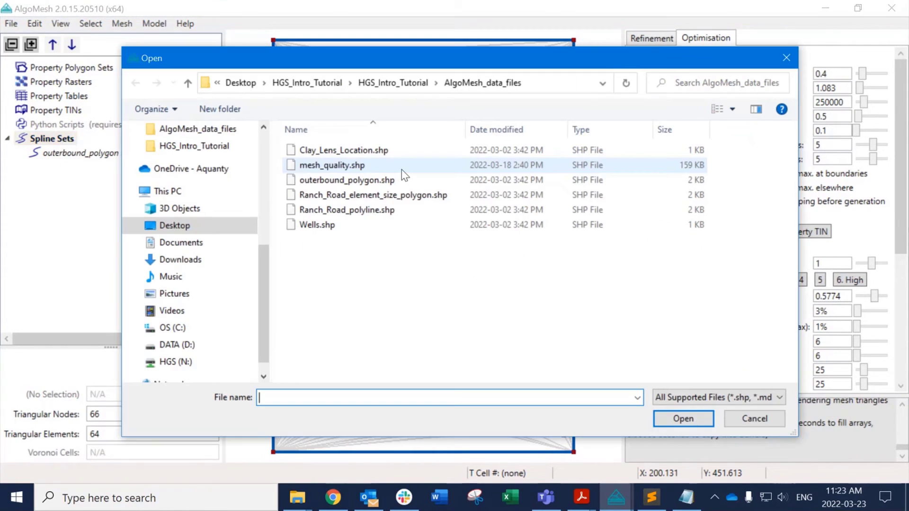
left_click(360, 210)
left_click(678, 419)
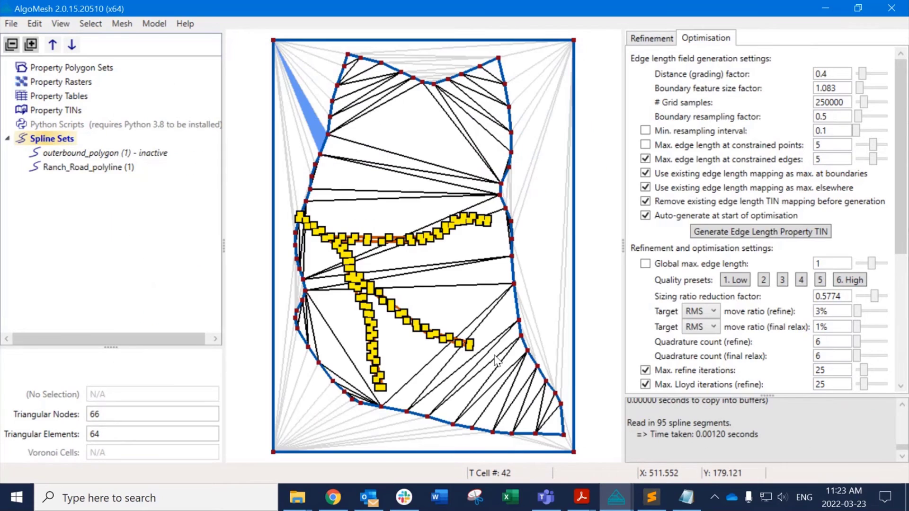
Refine the mesh around the active ranch road splines using the existing minimum angle and maximum edge length constraints.
scroll(422, 323, "up", 6)
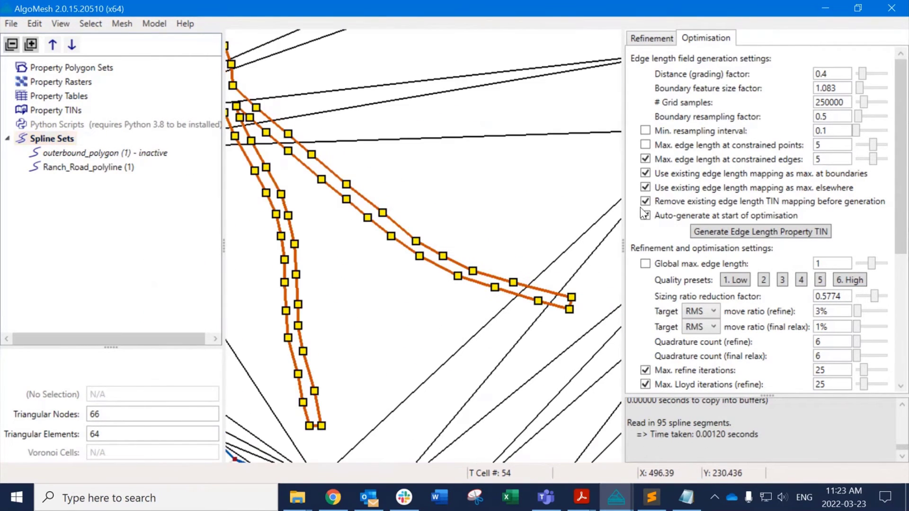
scroll(697, 236, "down", 3)
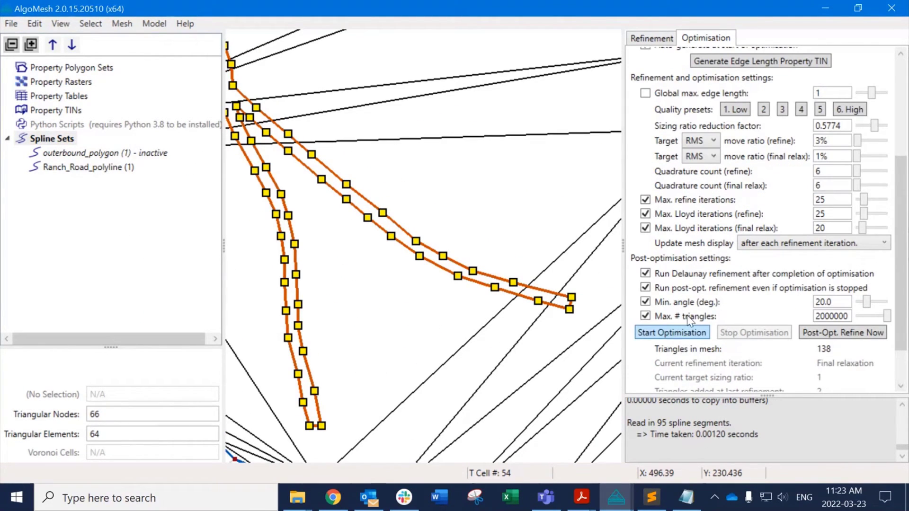
left_click(652, 39)
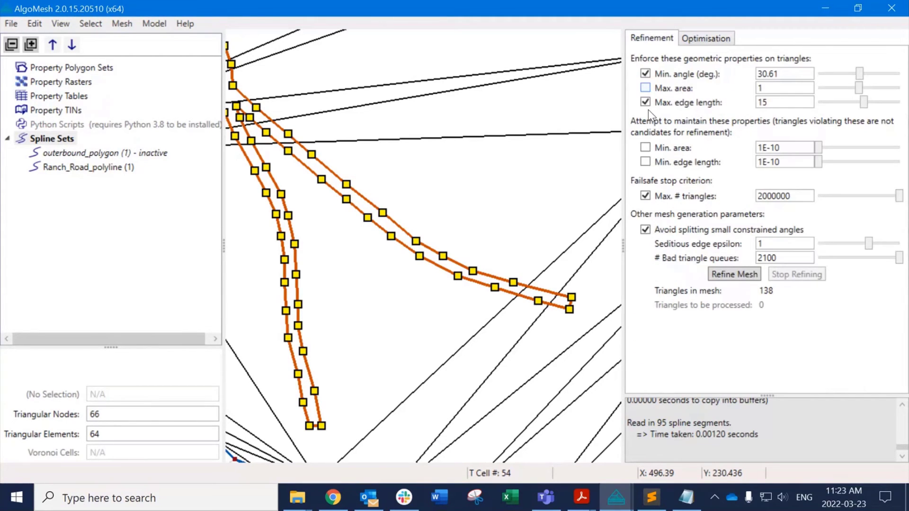
left_click(735, 274)
Examine how the refined triangles conform to the ranch road splines, from the road's eastern end to where its branches meet.
scroll(347, 142, "up", 5)
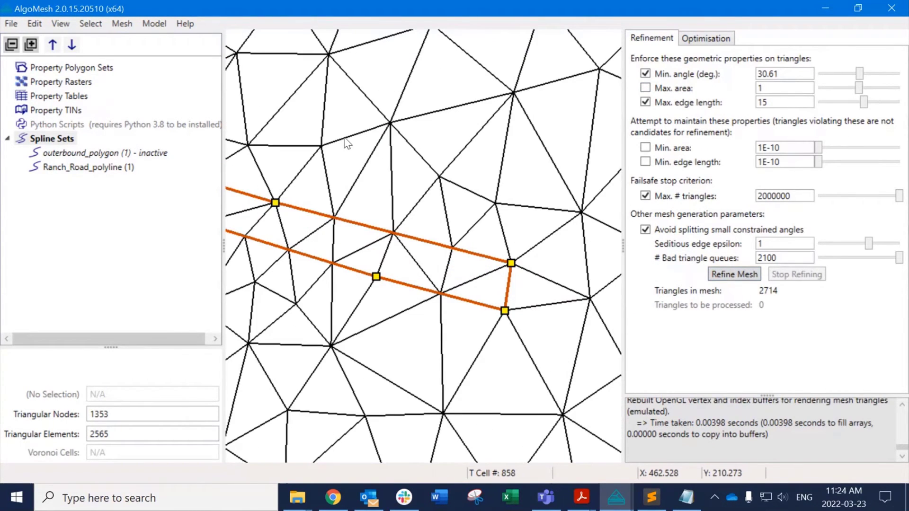
left_click_drag(344, 138, 507, 269)
left_click_drag(223, 161, 131, 187)
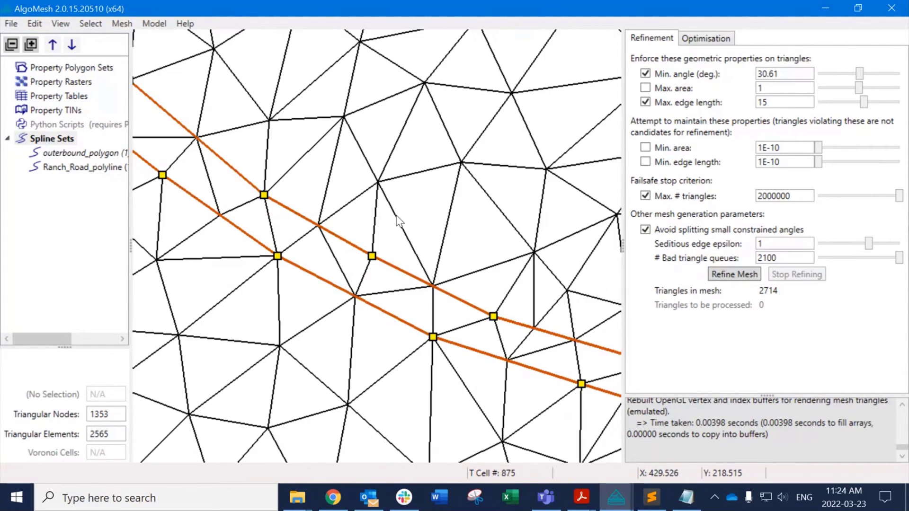
left_click_drag(520, 288, 524, 307)
left_click_drag(316, 235, 514, 351)
left_click_drag(288, 143, 468, 271)
left_click_drag(331, 160, 418, 254)
scroll(291, 259, "up", 5)
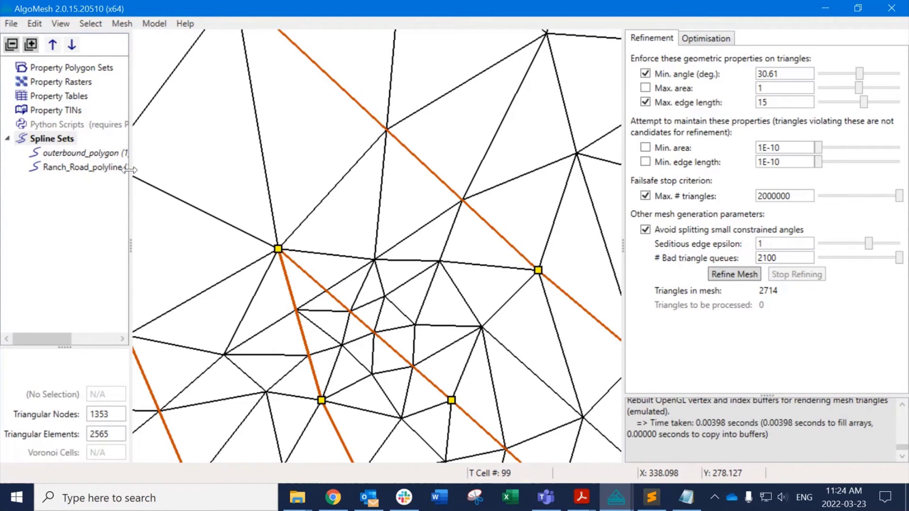
View the properties applied to all splines in the Ranch_Road_polyline set, and close them without applying changes.
left_click_drag(130, 169, 159, 169)
left_click(108, 168)
right_click(108, 169)
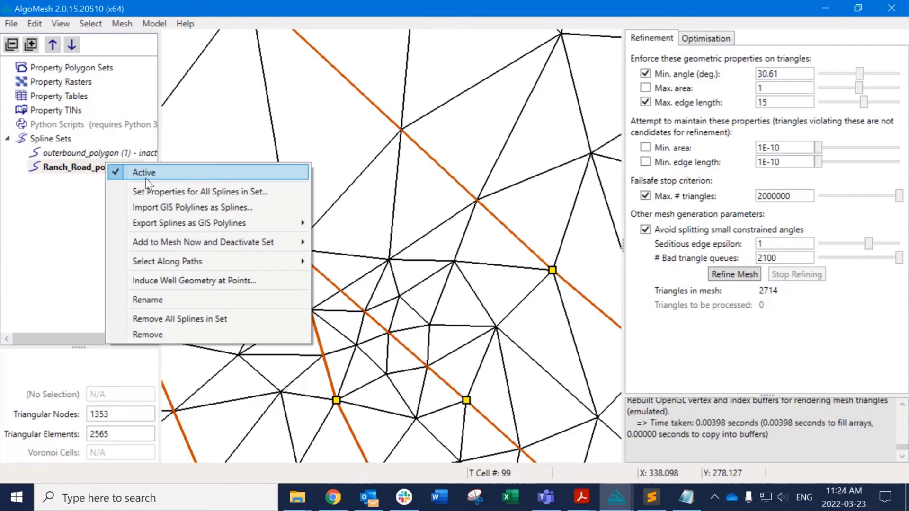
left_click(172, 191)
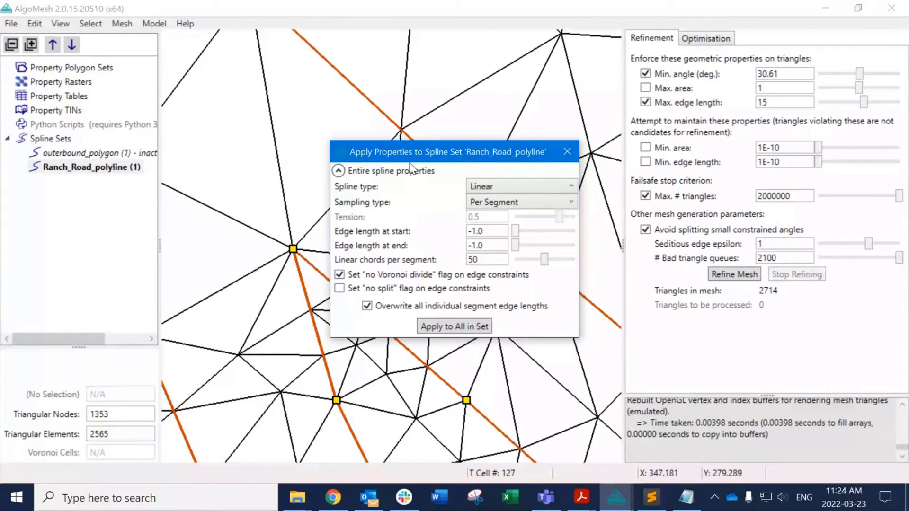
key("Escape")
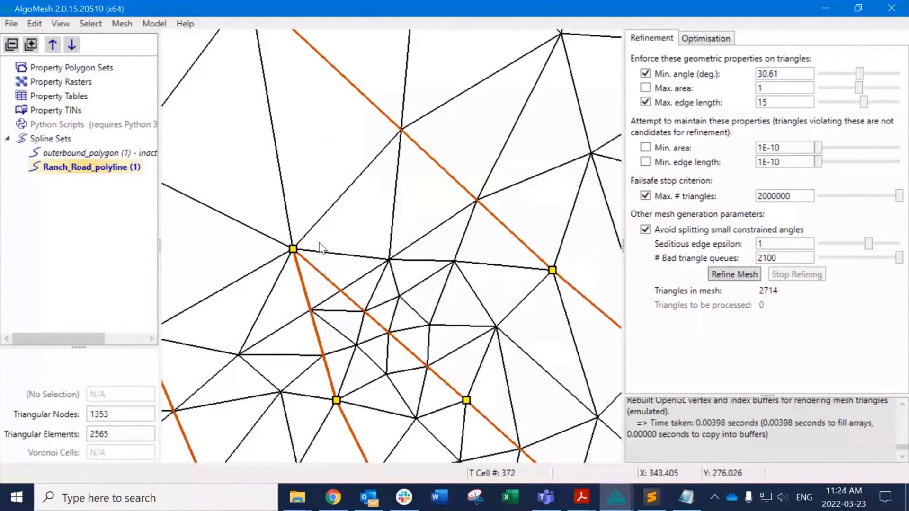
Examine the mesh density around the road splines from the southern branch junction to the western boundary, picking a triangle beside the road.
scroll(321, 246, "up", 5)
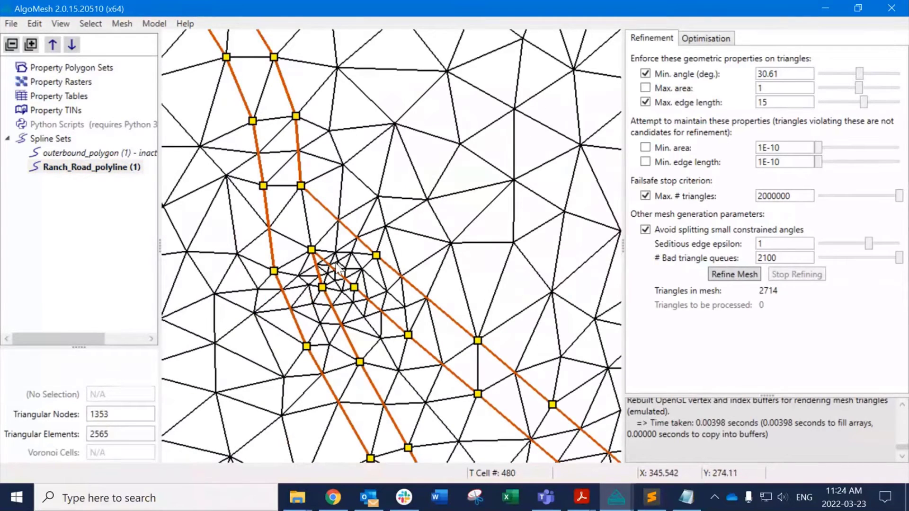
scroll(348, 279, "down", 2)
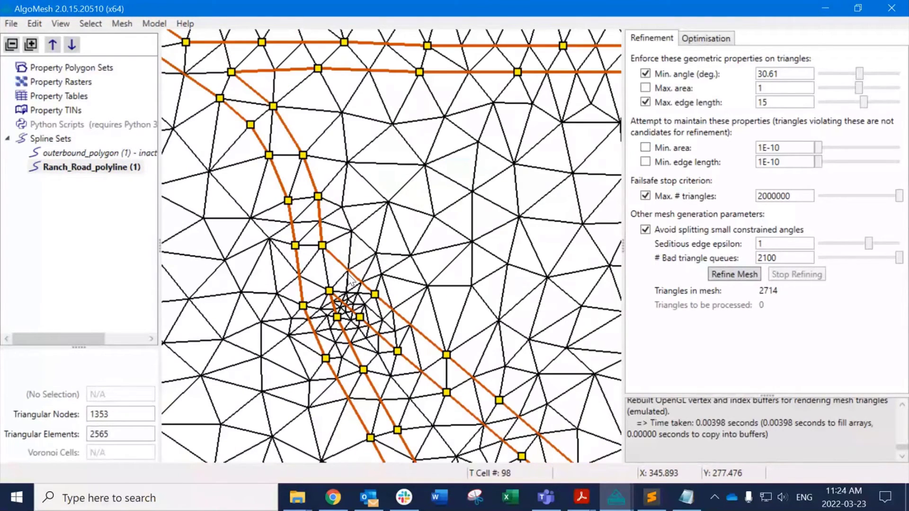
left_click(364, 186)
middle_click_drag(292, 119, 478, 285)
left_click(365, 180)
middle_click_drag(364, 269, 440, 244)
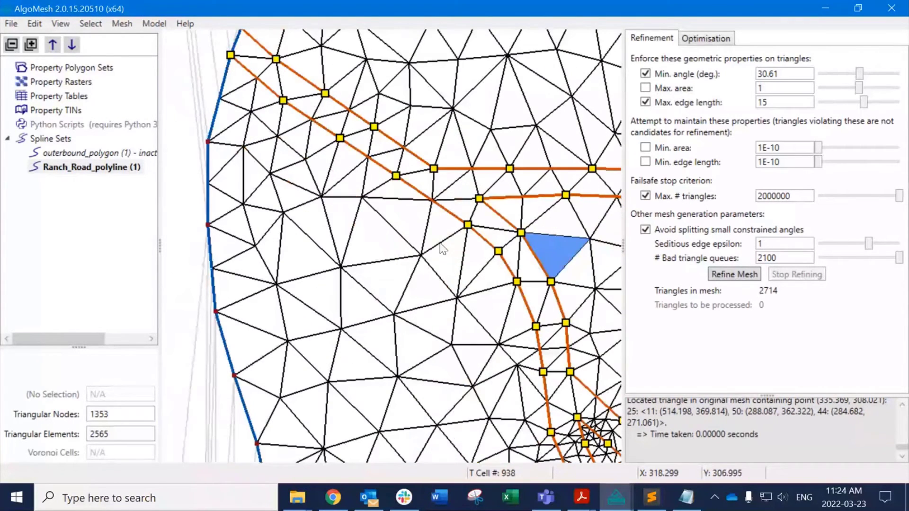
Open the properties for all splines in the Ranch_Road_polyline set and choose Entire Spline as the sampling type.
right_click(83, 167)
left_click(175, 196)
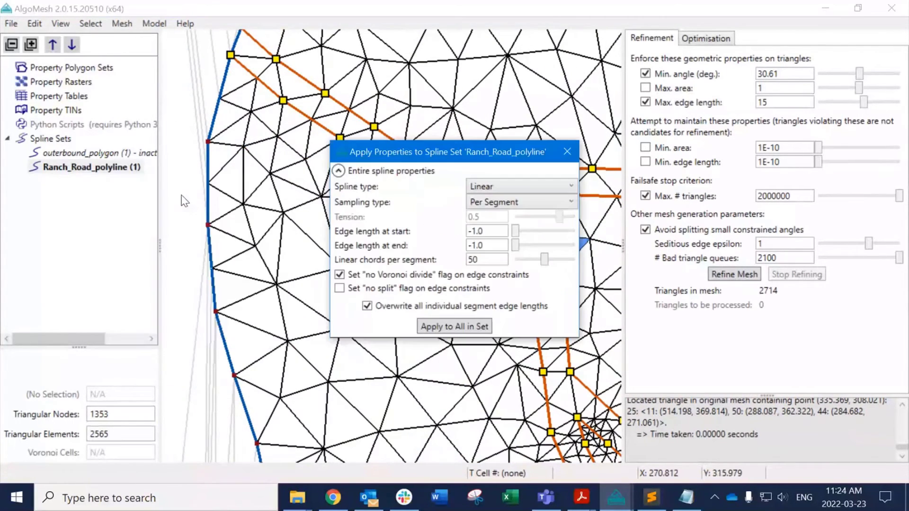
left_click_drag(491, 151, 256, 196)
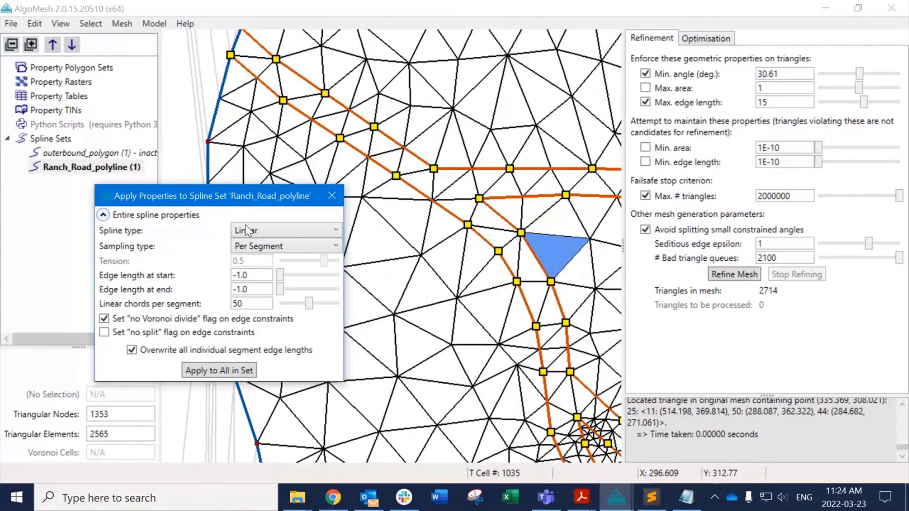
left_click(268, 246)
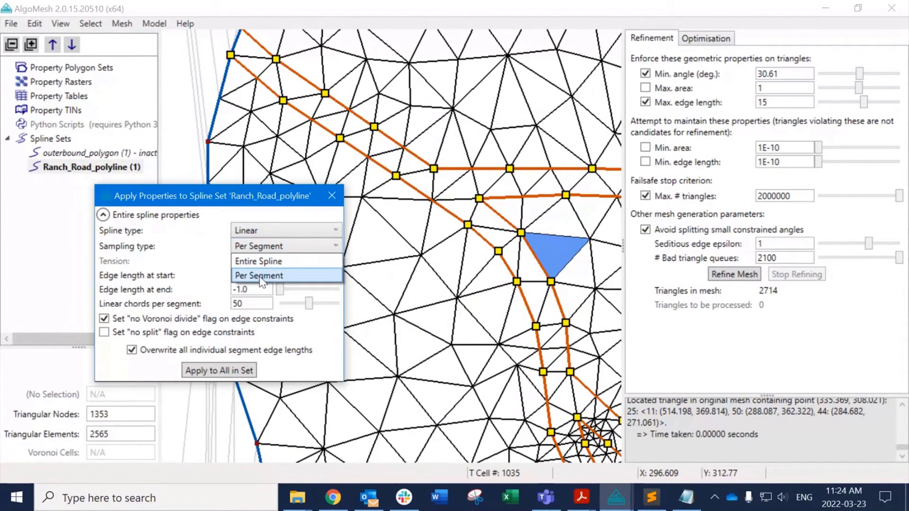
left_click(258, 262)
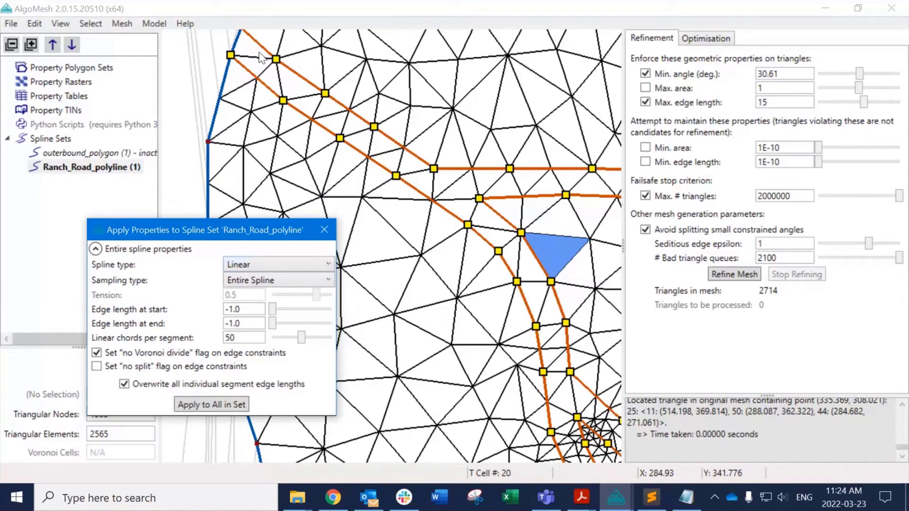
Set the edge lengths at the start and end of the Ranch_Road_polyline splines to 10.
double_click(245, 310)
type("10")
double_click(247, 323)
type("10")
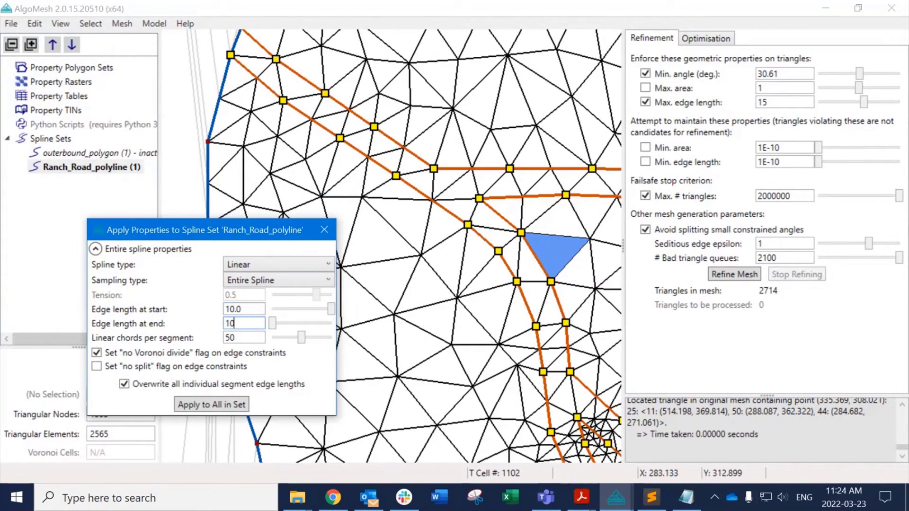
double_click(249, 310)
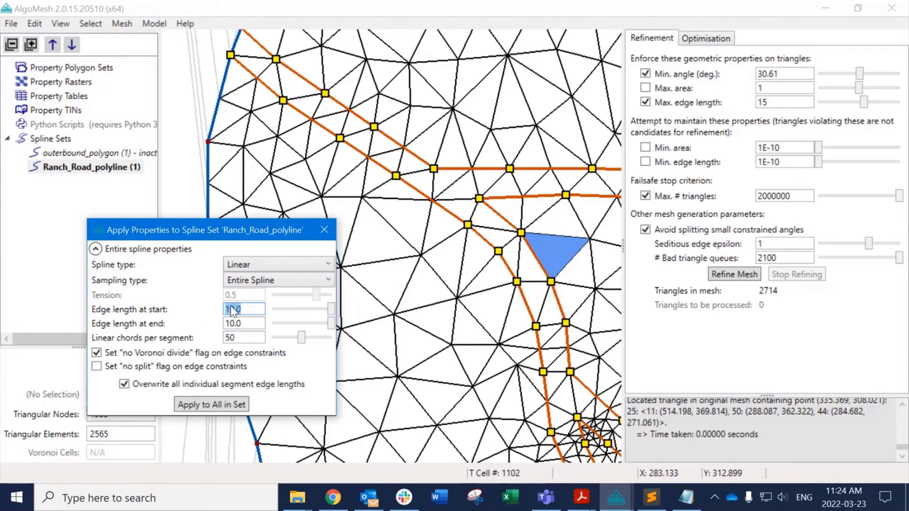
left_click(242, 312)
double_click(246, 326)
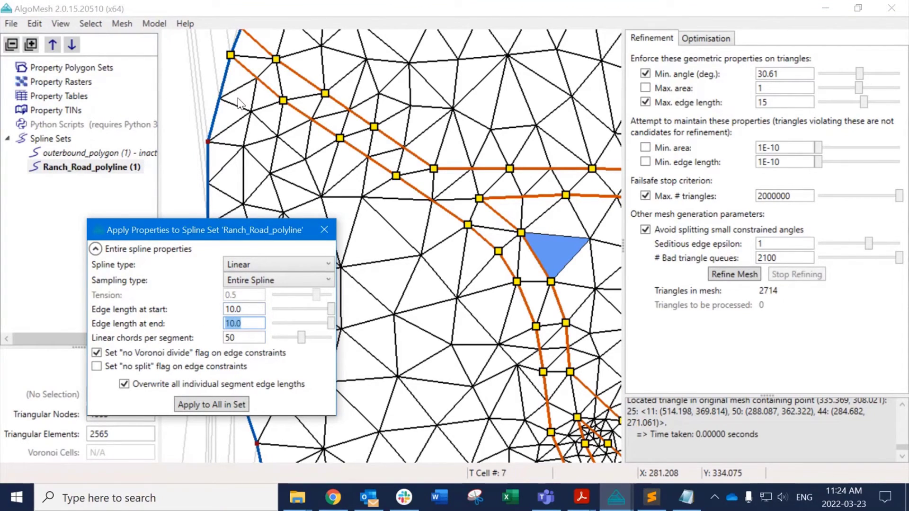
Switch the sampling type to Per Segment and apply the properties to every spline in the Ranch_Road_polyline set.
scroll(277, 164, "up", 5)
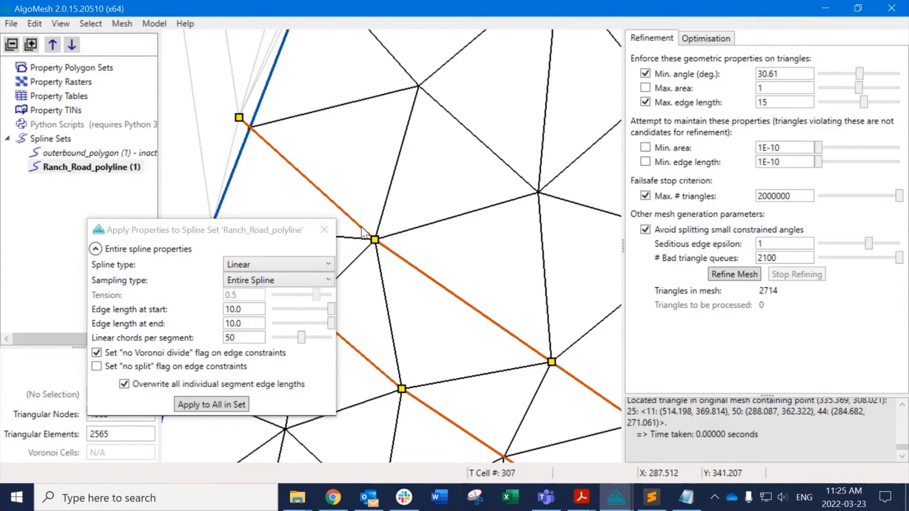
middle_click_drag(491, 383, 361, 294)
mouse_move(495, 345)
middle_mouse_down()
mouse_move(418, 302)
mouse_move(336, 228)
middle_mouse_up()
middle_click_drag(509, 359, 365, 245)
middle_click_drag(577, 370, 353, 215)
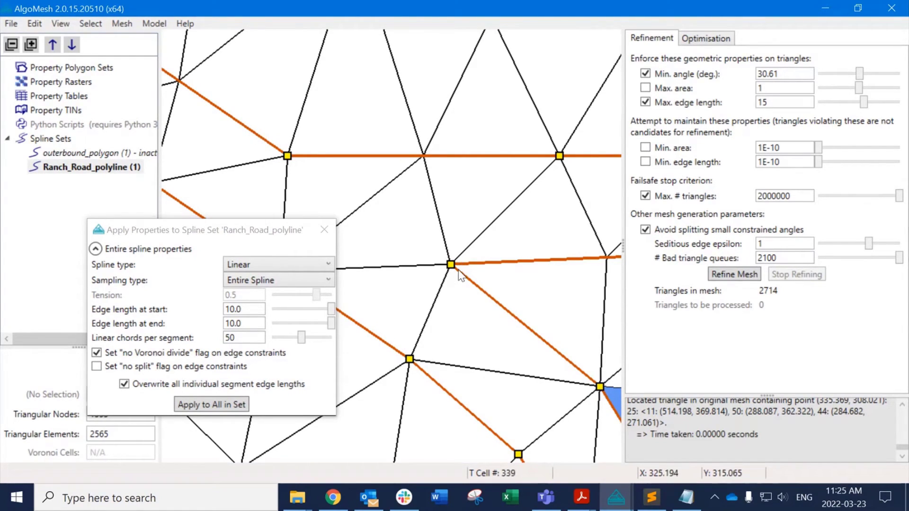
left_click(261, 281)
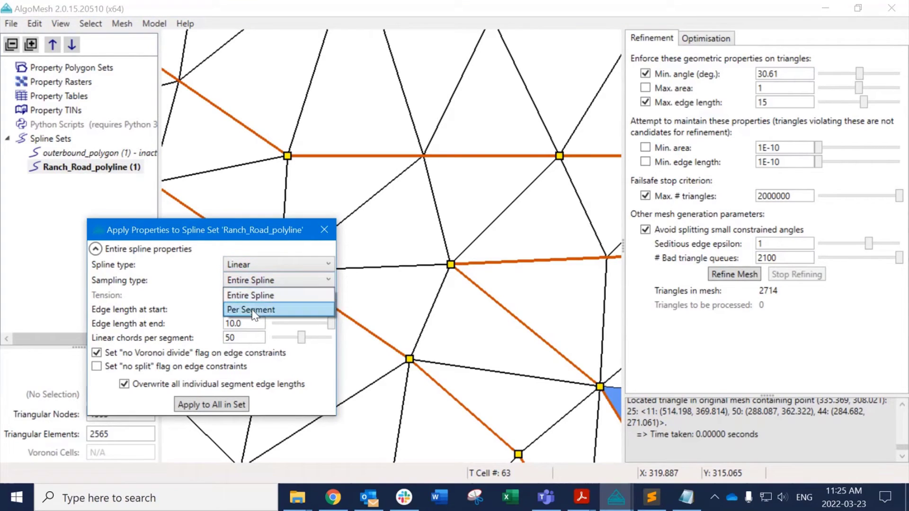
left_click(251, 308)
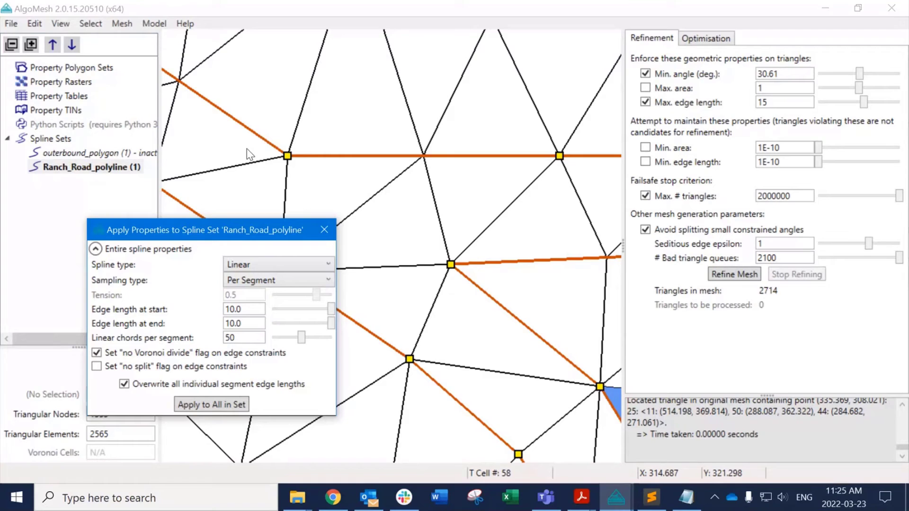
left_click_drag(249, 159, 351, 190)
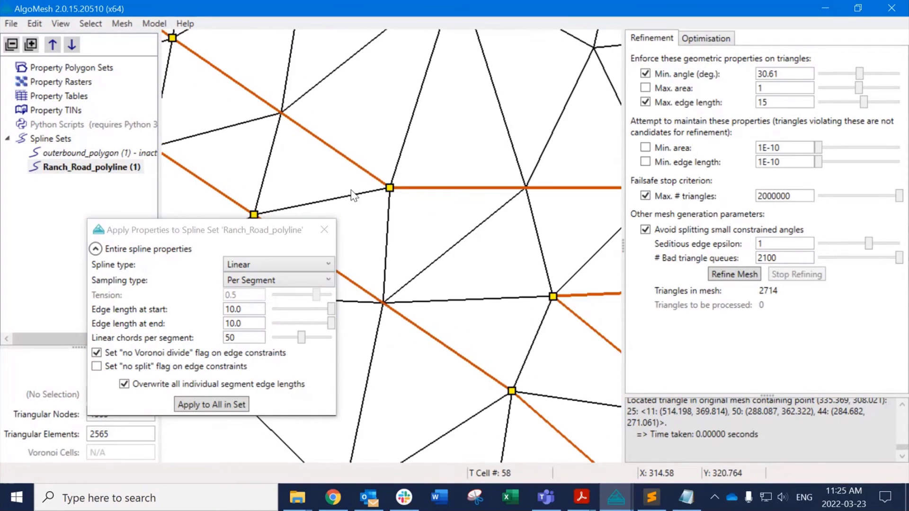
left_click(220, 402)
Examine how the edge length setting subdivides the road segments between the branch junctions, picking a triangle beside the upper road line.
middle_click_drag(602, 282, 500, 232)
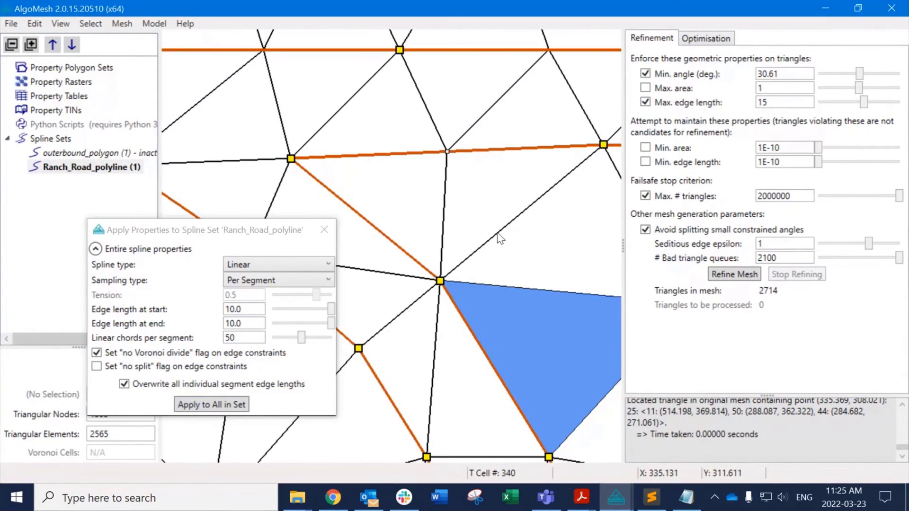
scroll(500, 232, "down", 3)
left_click(375, 141)
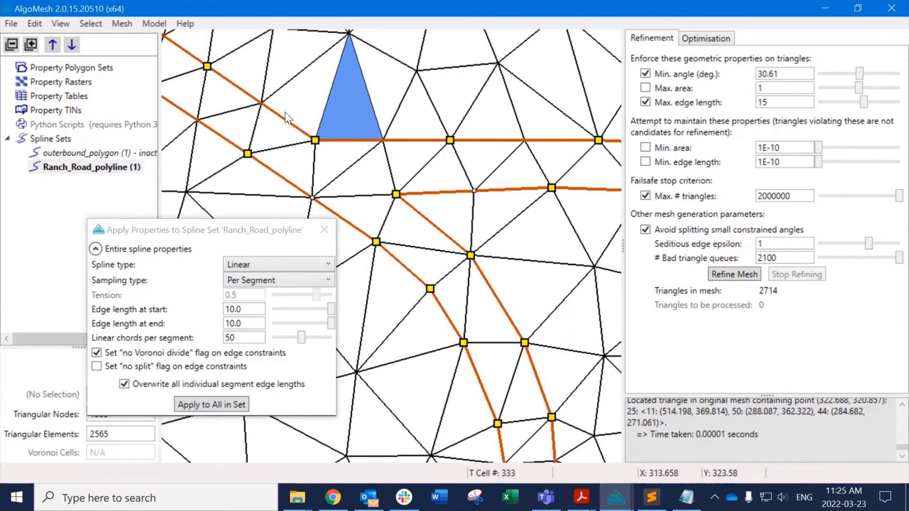
middle_click_drag(262, 114, 347, 186)
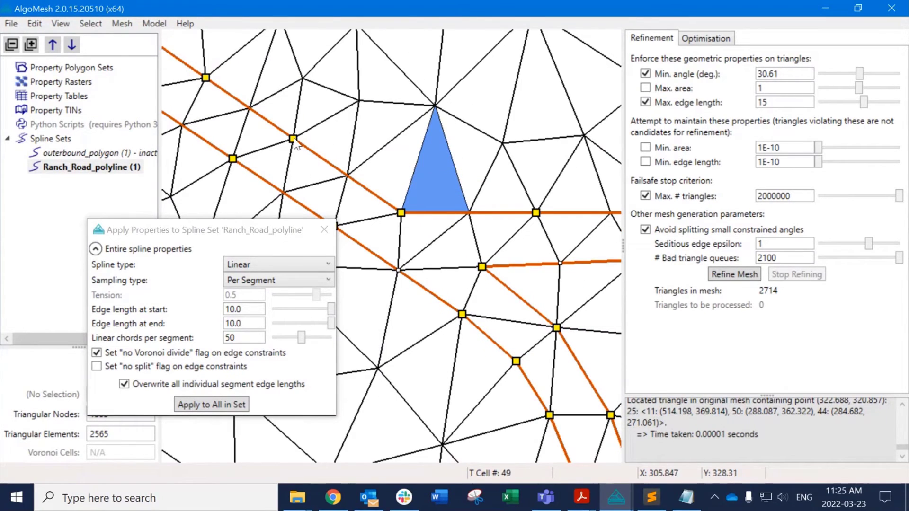
middle_click_drag(416, 266, 472, 232)
middle_click_drag(547, 296, 479, 244)
middle_click_drag(533, 226, 424, 227)
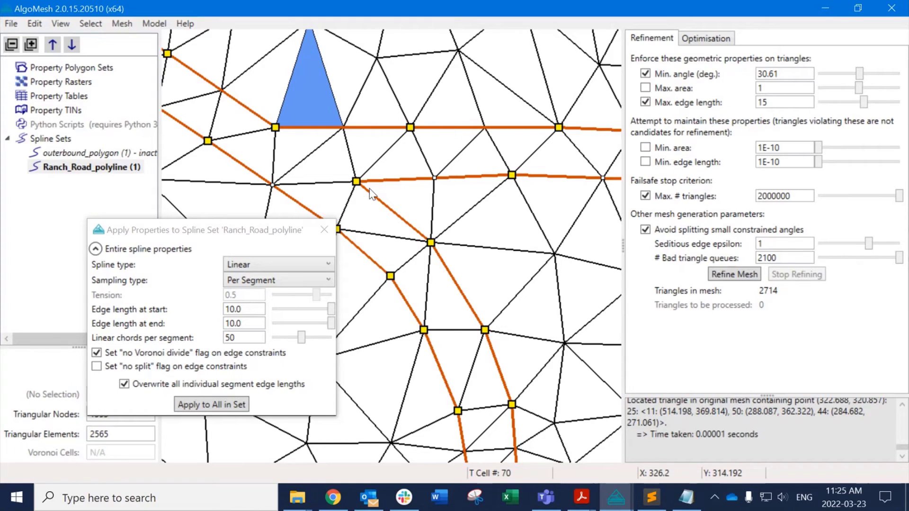
left_click(251, 310)
double_click(251, 310)
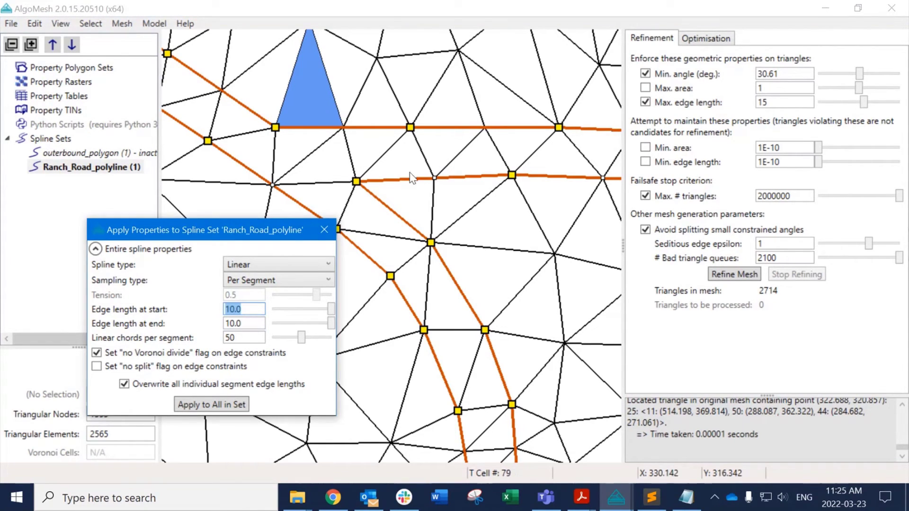
left_click(468, 196)
left_click_drag(494, 199, 487, 172)
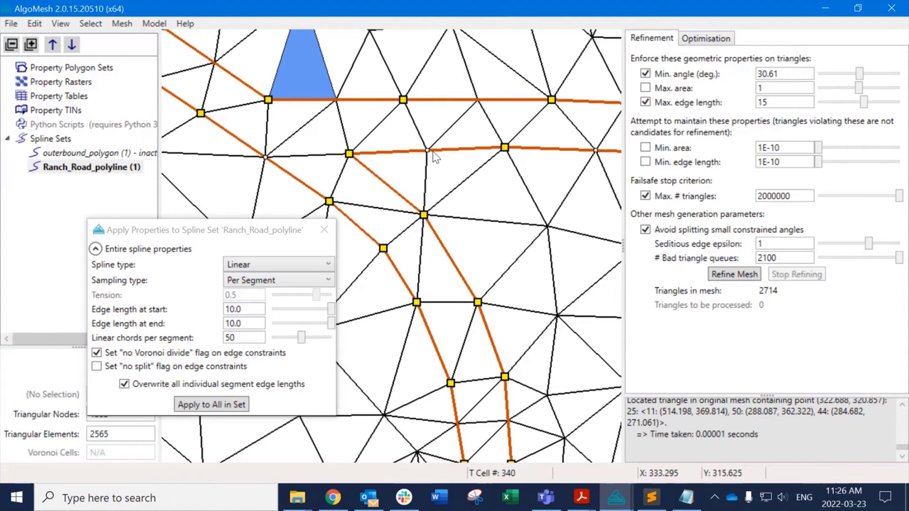
middle_click_drag(495, 173, 435, 160)
scroll(438, 165, "down", 5)
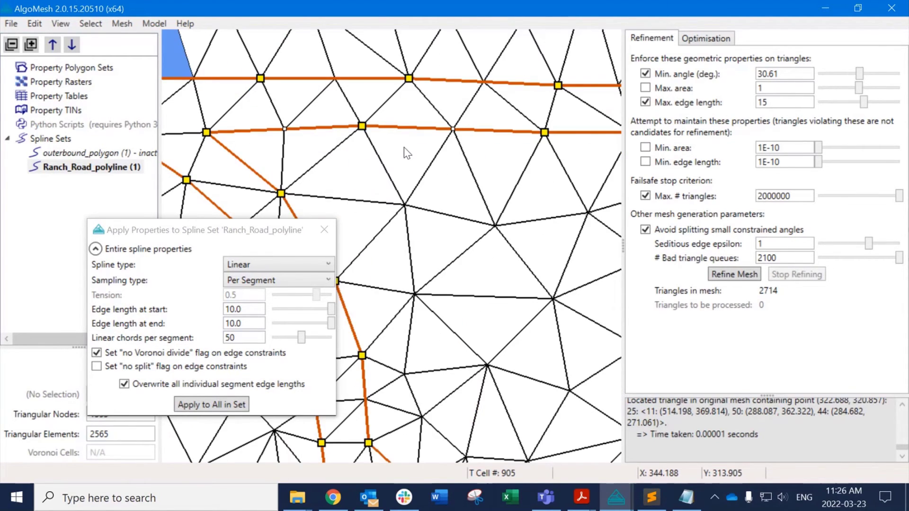
scroll(560, 290, "up", 5)
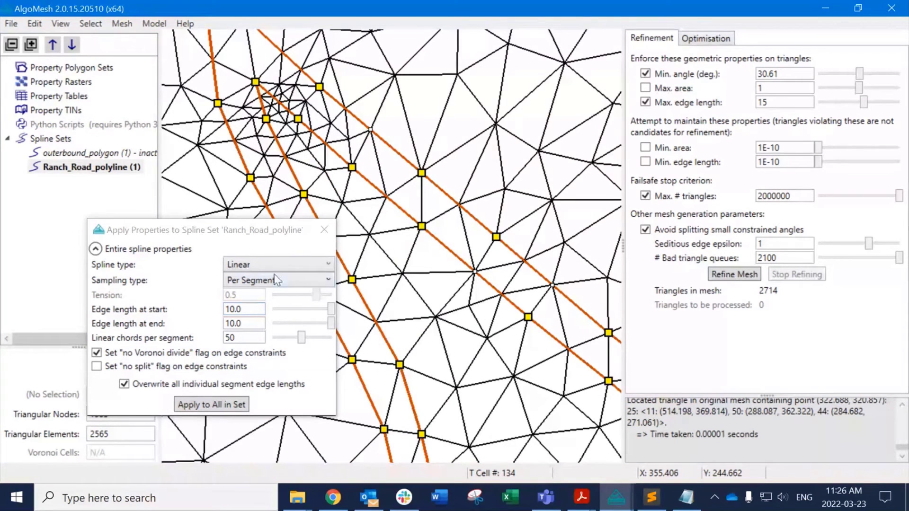
Set the start and end edge lengths to 1.0 and apply them to all splines in the Ranch_Road_polyline set.
left_click(240, 309)
double_click(240, 309)
type("1.0")
double_click(251, 324)
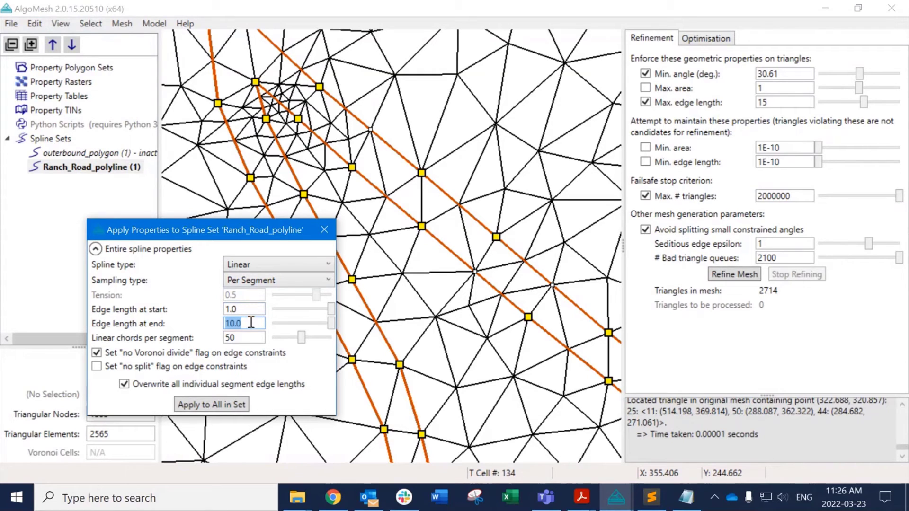
type("1")
key("shift+Tab")
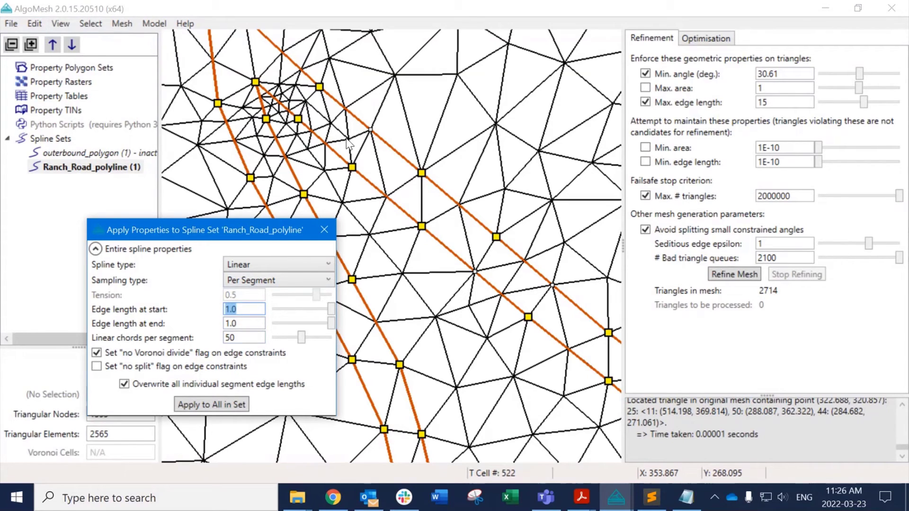
left_click_drag(313, 147, 474, 303)
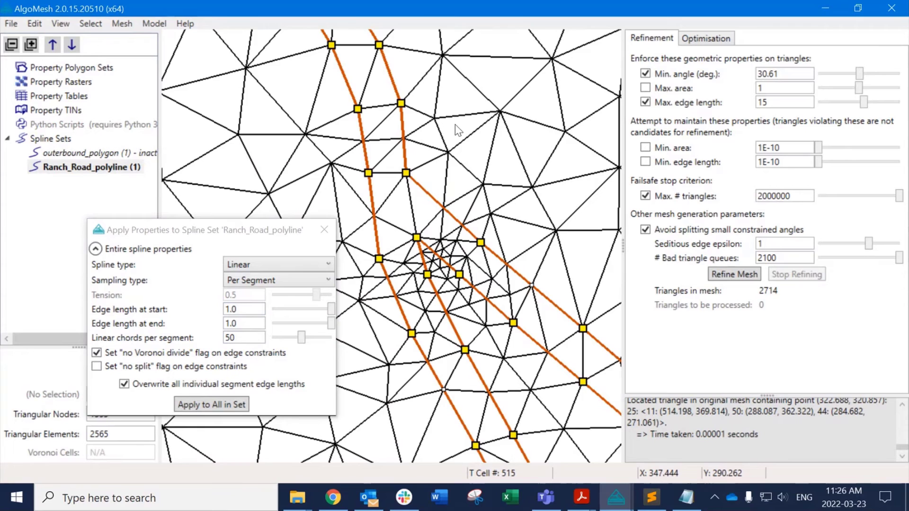
scroll(455, 124, "up", 5)
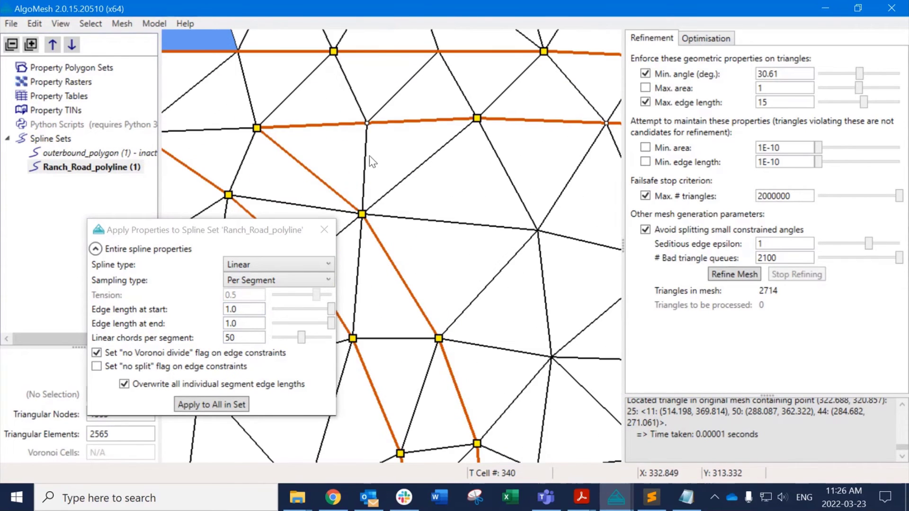
left_click(215, 403)
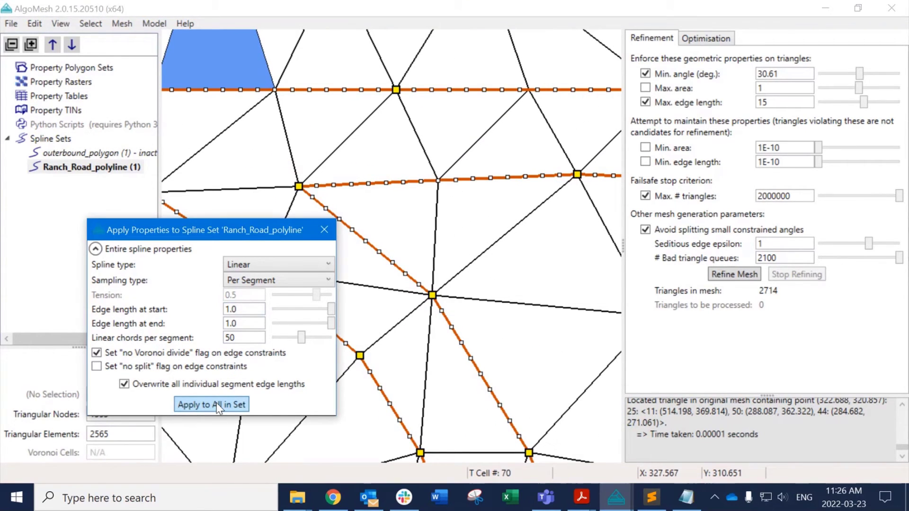
Examine the spacing of the sampled points along the road splines up to the western boundary, and close the spline set properties.
left_click_drag(514, 242, 418, 198)
left_click_drag(251, 108, 574, 252)
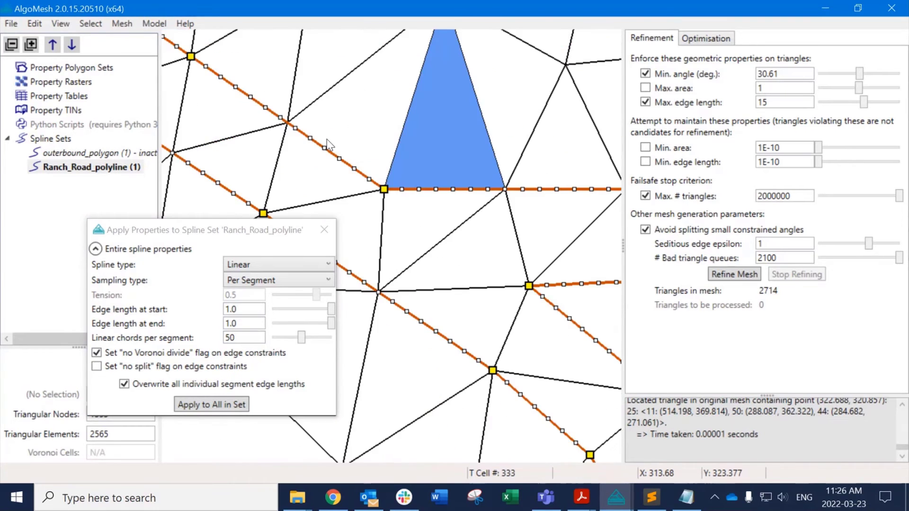
left_click_drag(327, 140, 491, 199)
left_click_drag(351, 121, 480, 236)
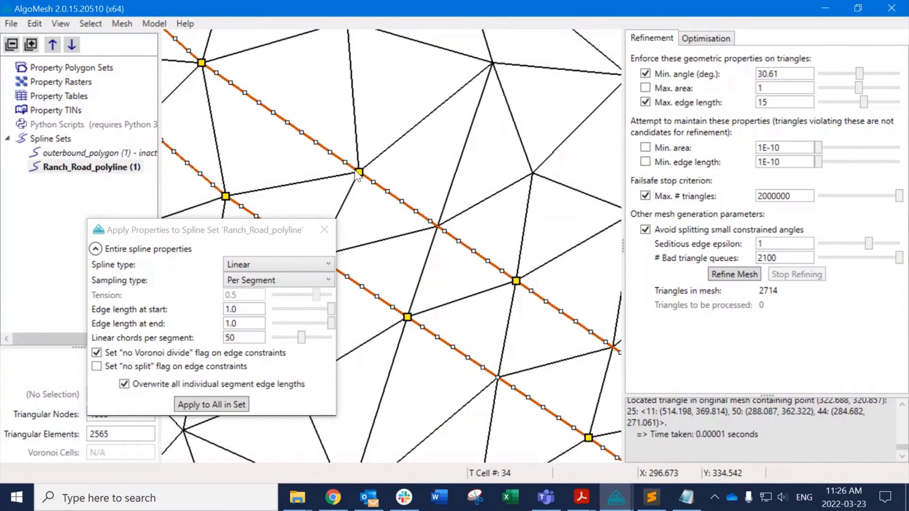
left_click_drag(325, 101, 500, 241)
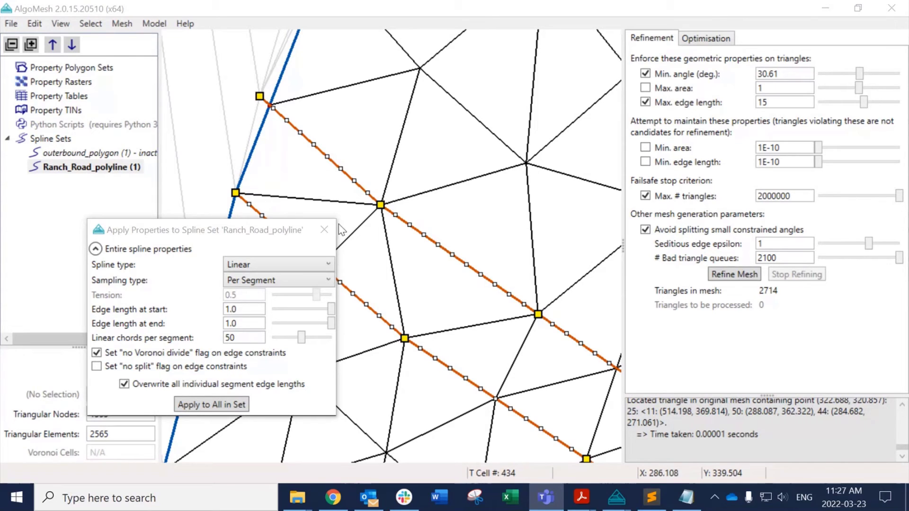
left_click(324, 231)
Display the mesh quality distribution for the Normalised Bisection Deviation from Centroid metric.
left_click(121, 24)
left_click(138, 104)
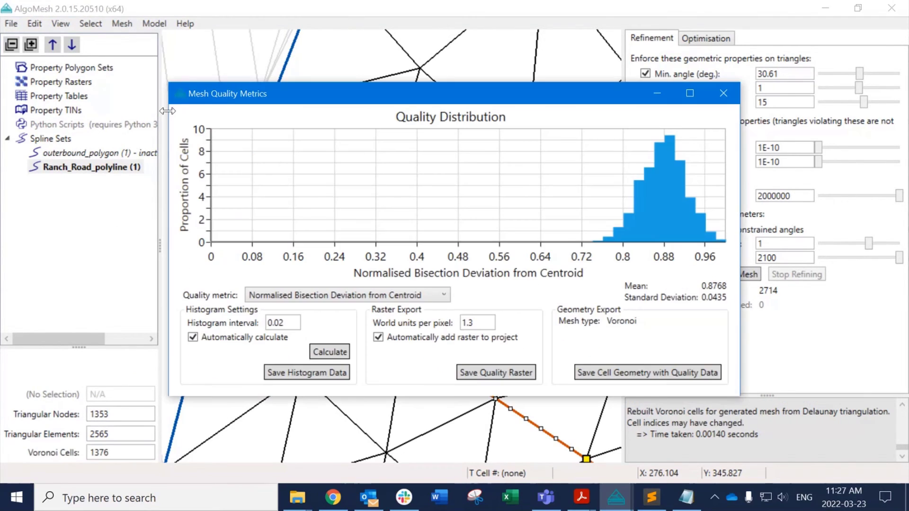
left_click(351, 298)
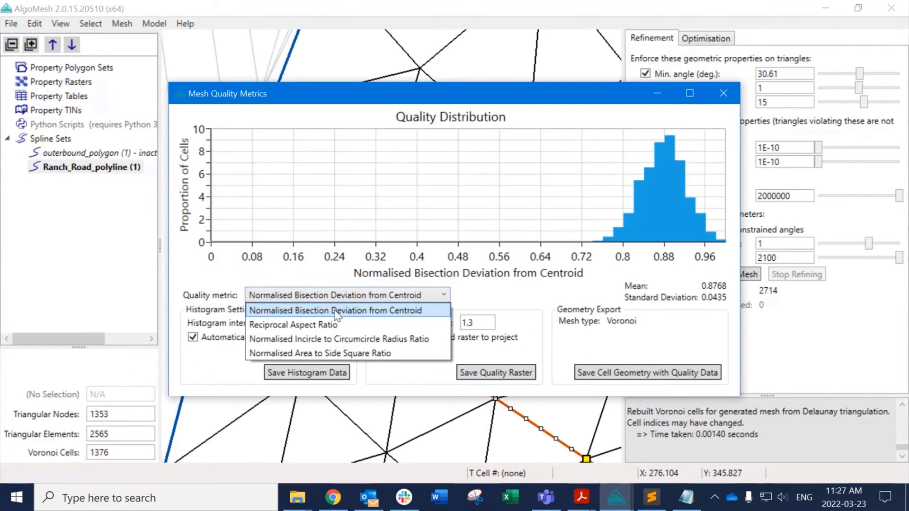
left_click(335, 311)
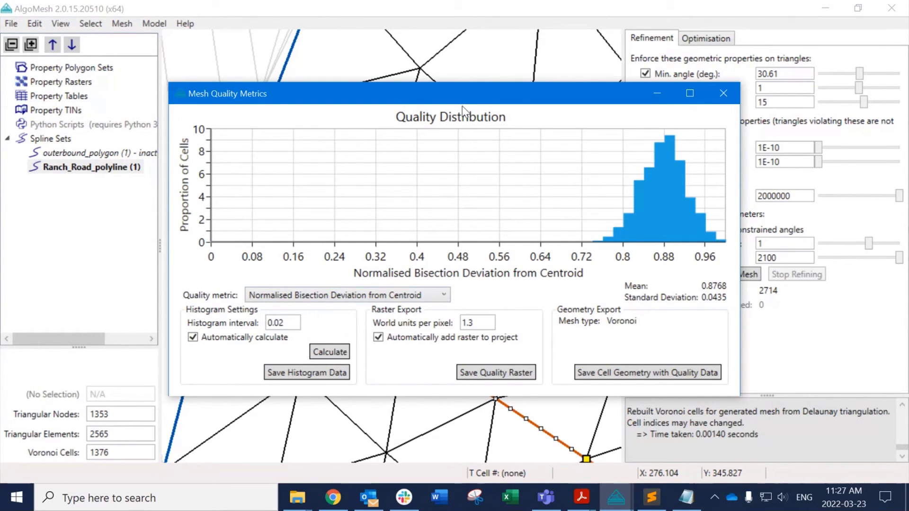
left_click_drag(462, 98, 410, 142)
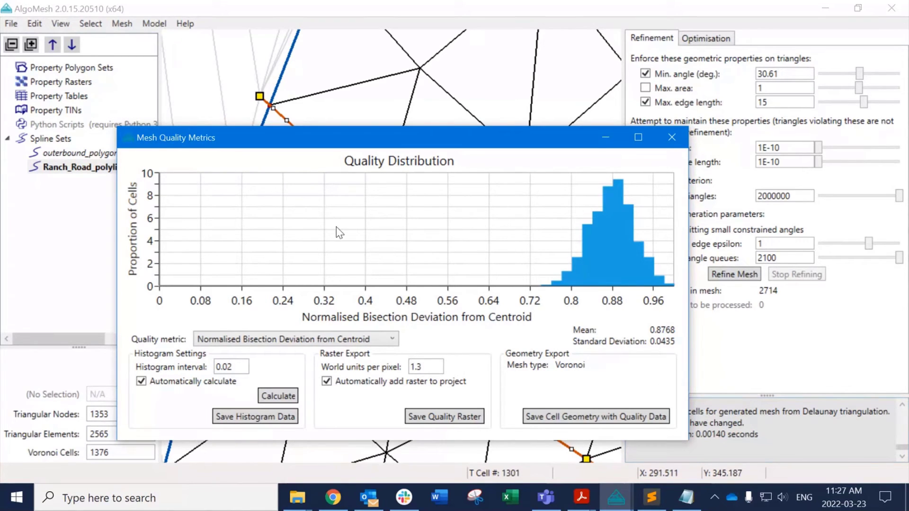
Display the quality distributions for Reciprocal Aspect Ratio and Normalised Incircle to Circumcircle Radius Ratio, and close the mesh quality metrics.
left_click(327, 339)
left_click(296, 364)
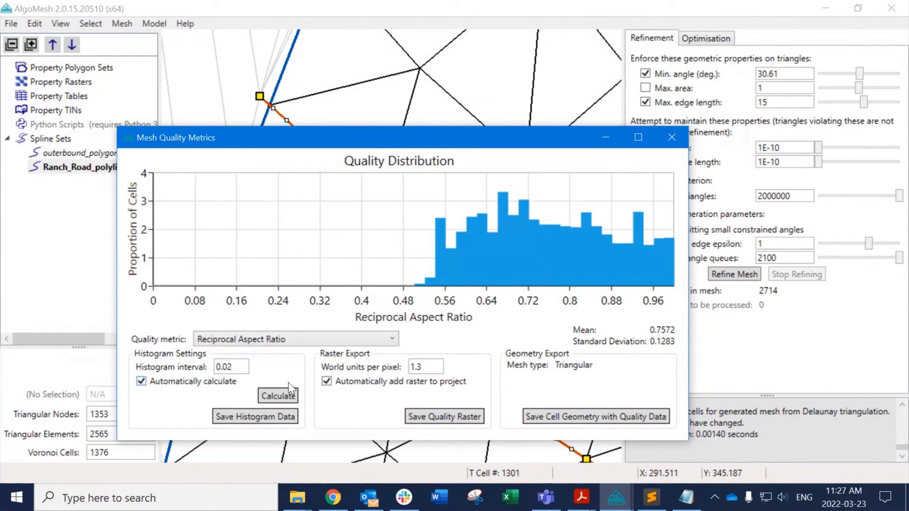
left_click(298, 339)
left_click(303, 383)
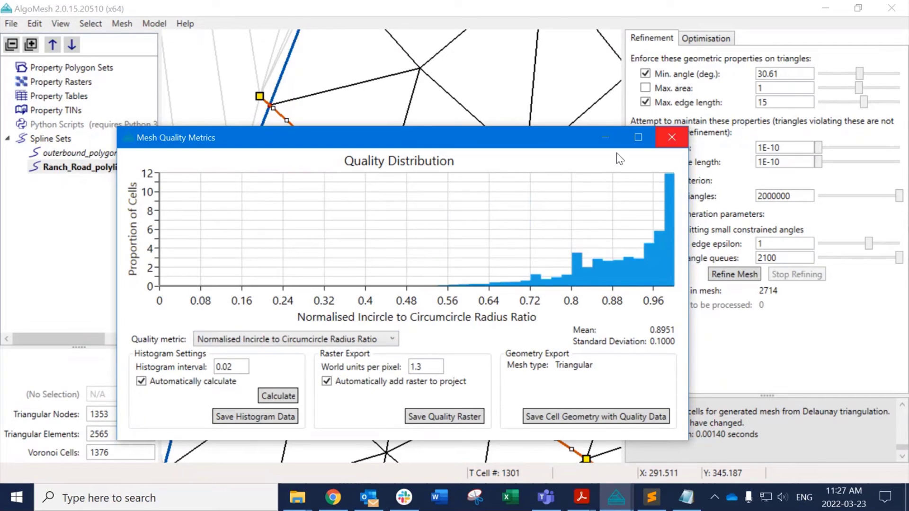
left_click(331, 339)
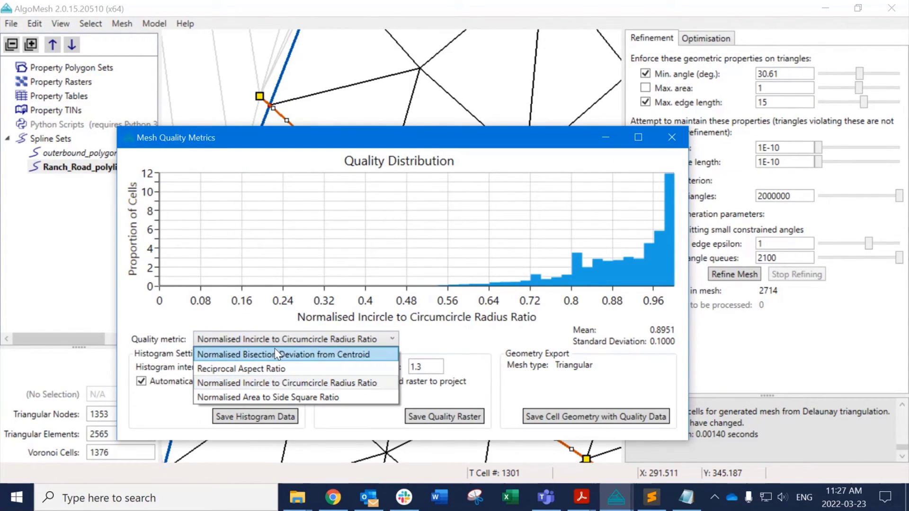
left_click(252, 306)
left_click_drag(444, 145, 411, 146)
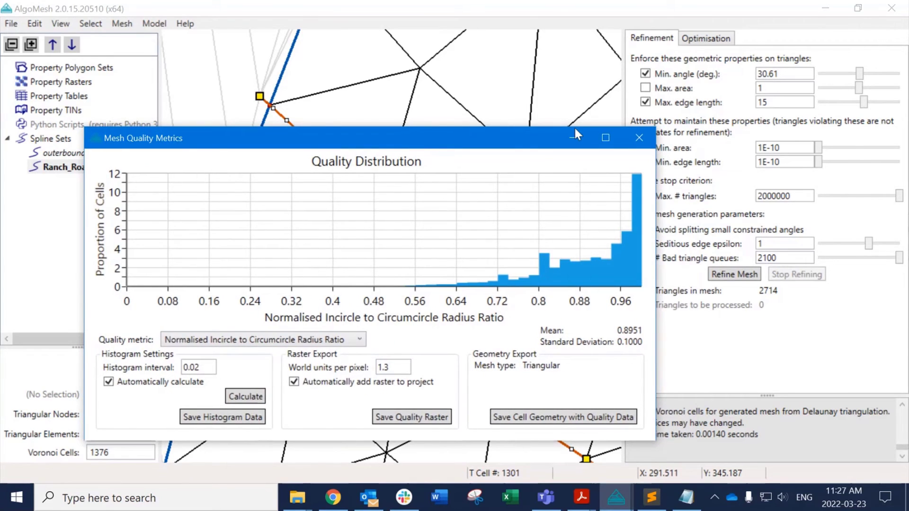
left_click(639, 138)
Examine the triangles along the road splines near the western boundary and across the whole mesh, widening the mesh view.
scroll(573, 274, "down", 5)
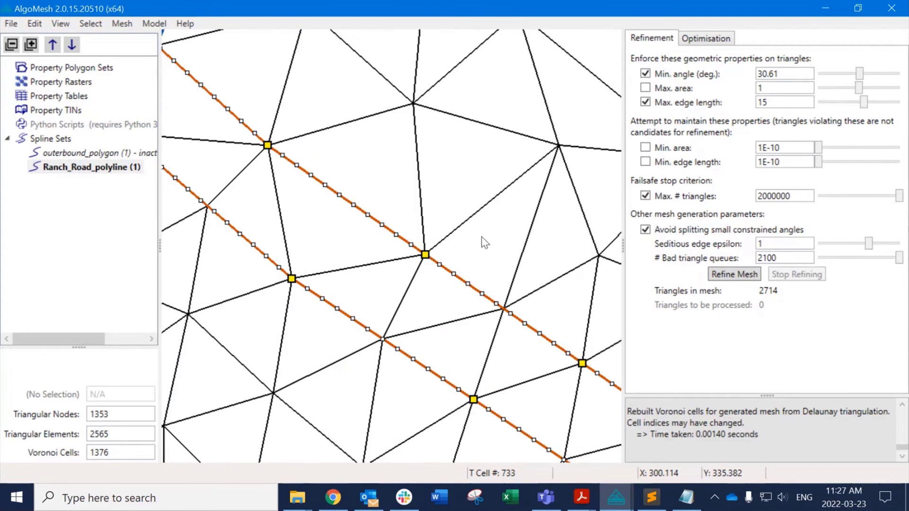
middle_click_drag(569, 304, 418, 208)
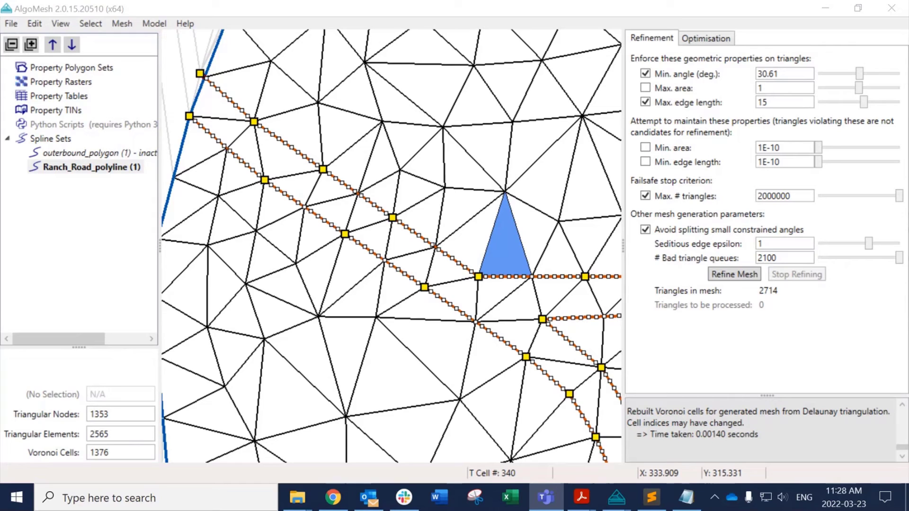
scroll(484, 286, "down", 3)
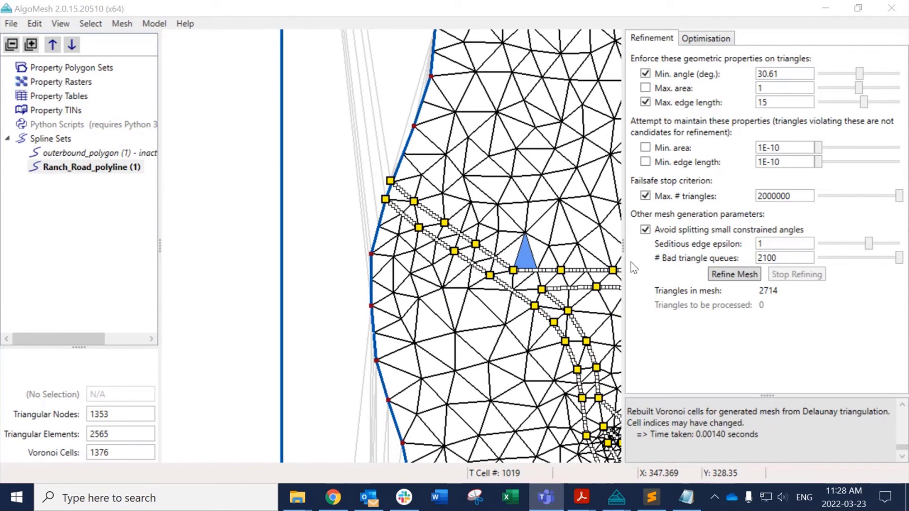
left_click_drag(621, 245, 660, 245)
scroll(589, 234, "down", 1)
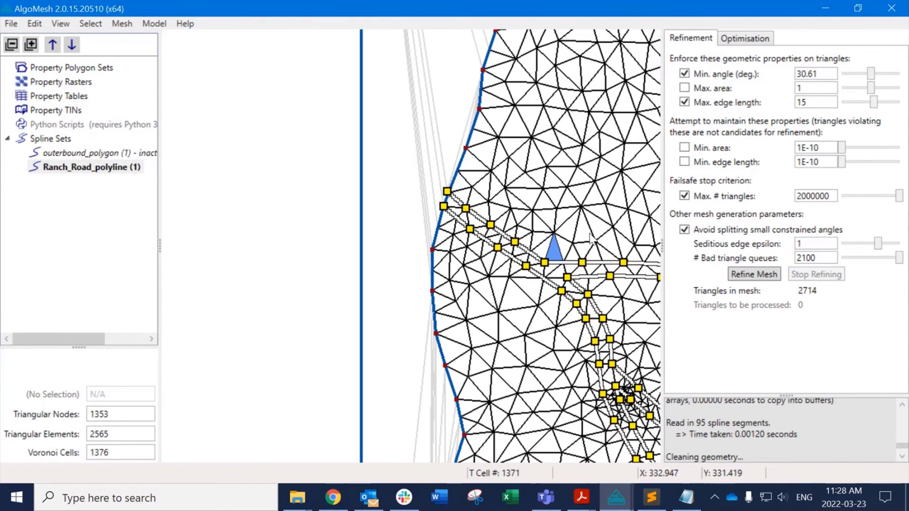
scroll(590, 239, "down", 4)
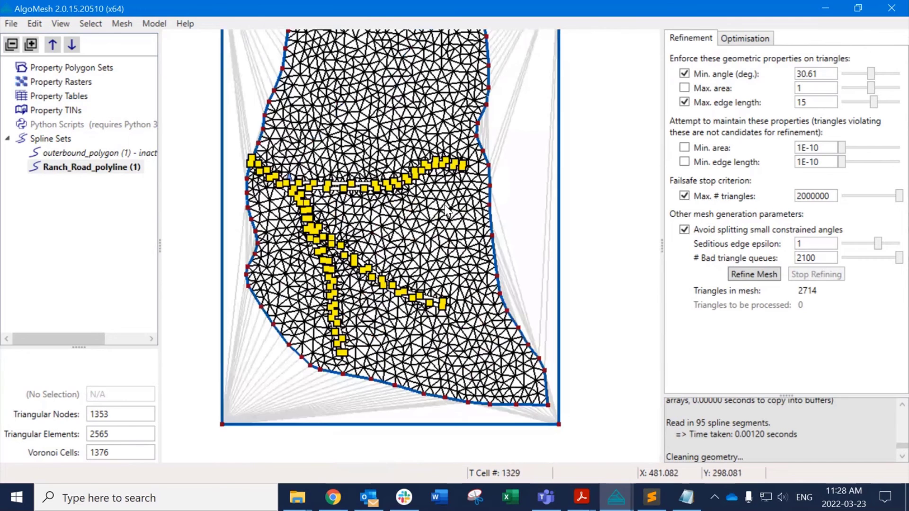
scroll(446, 209, "down", 1)
Set the start and end edge lengths to 5.0 for all splines in the Ranch_Road_polyline set and close the properties.
right_click(117, 167)
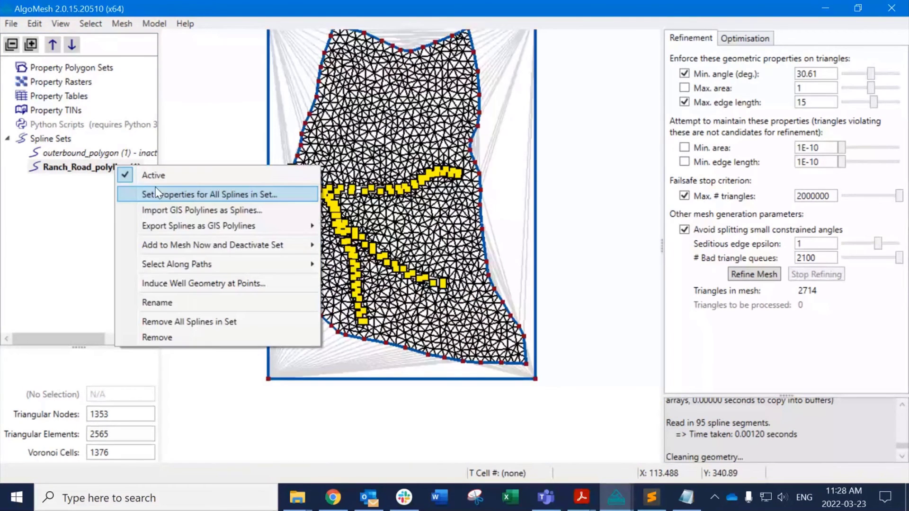
left_click(157, 193)
double_click(498, 232)
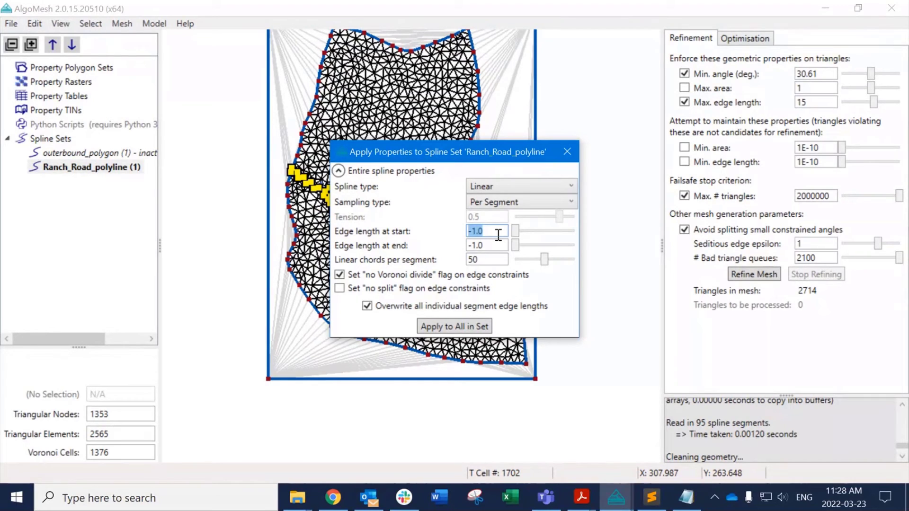
type("5")
key("Tab")
type("5")
left_click(482, 325)
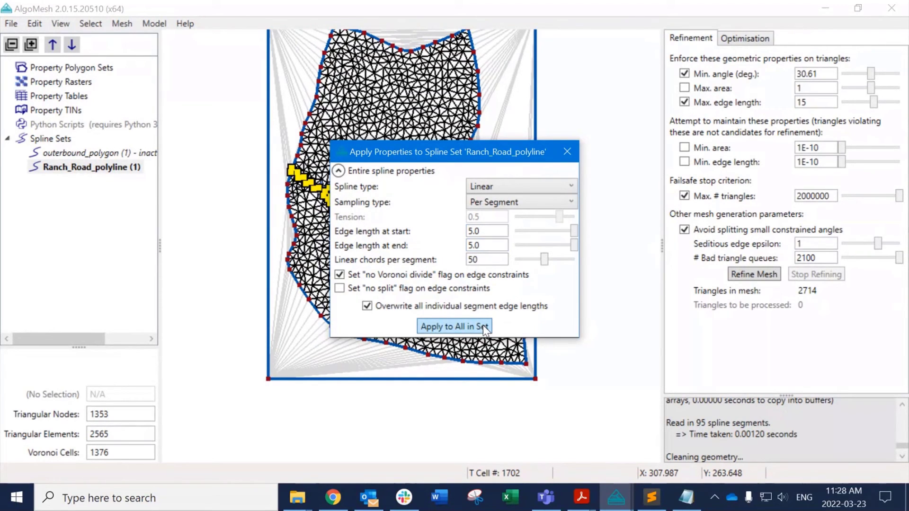
left_click(567, 152)
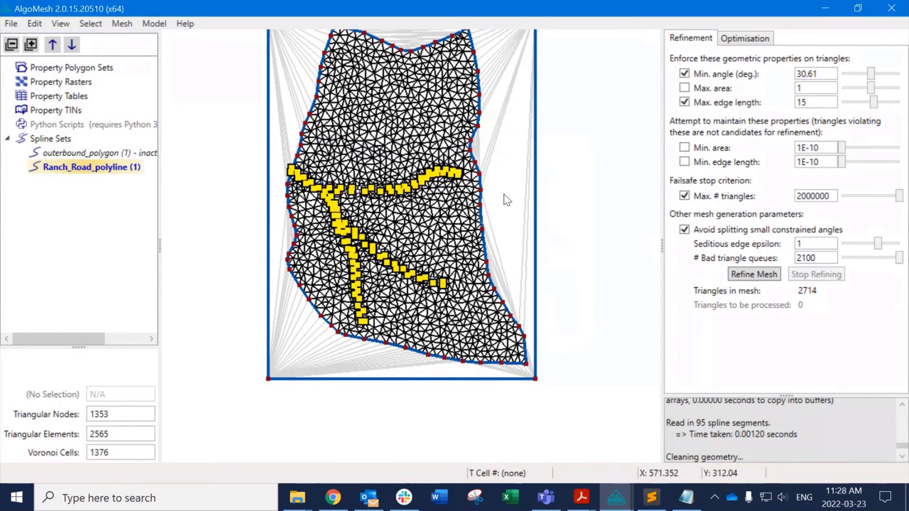
Examine the spacing of the sampled points along the road splines and the small triangles around the southern road junction.
scroll(407, 216, "up", 5)
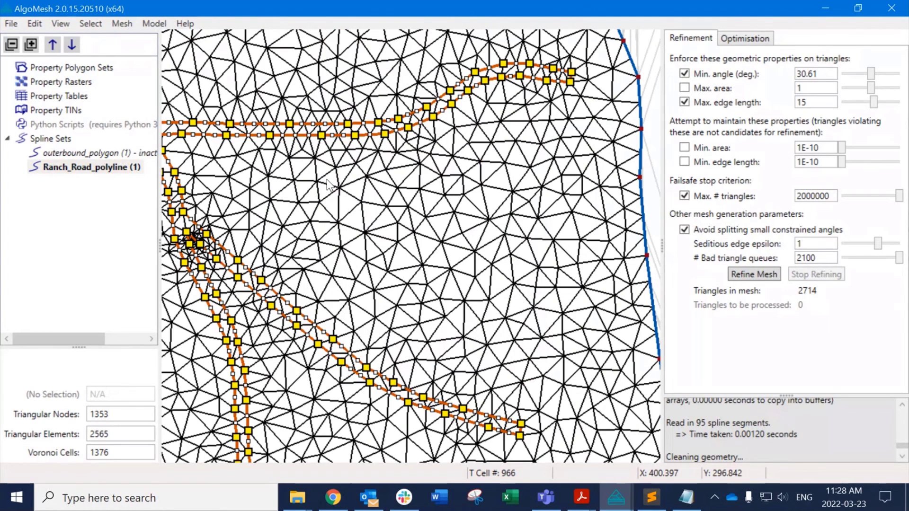
middle_click_drag(327, 180, 410, 232)
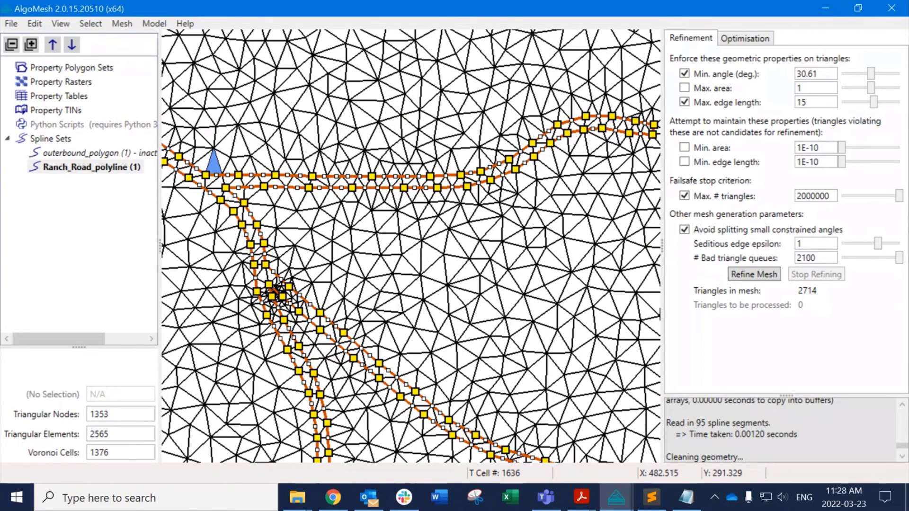
scroll(304, 226, "up", 3)
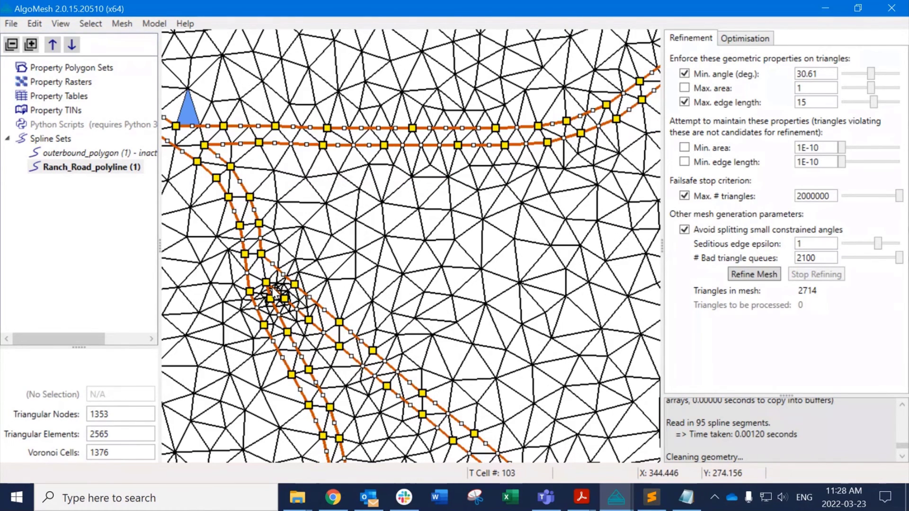
scroll(269, 287, "up", 1)
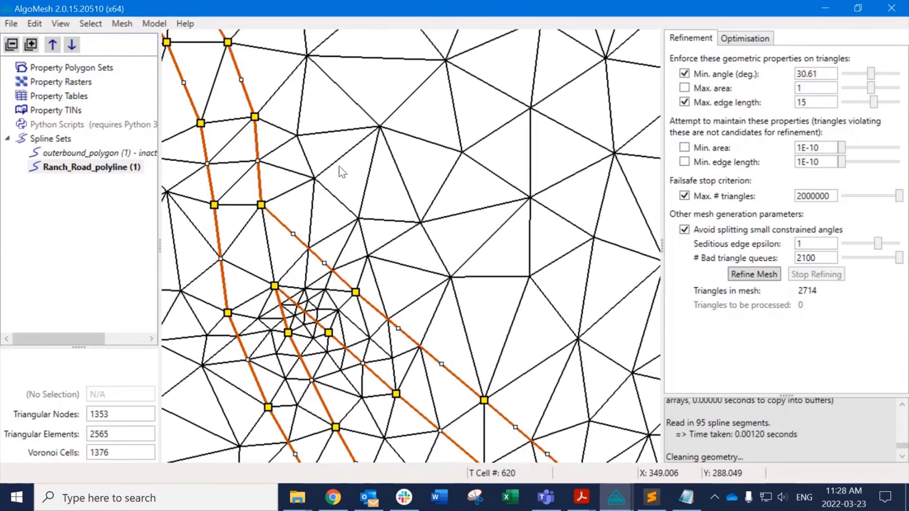
middle_click_drag(328, 183, 363, 229)
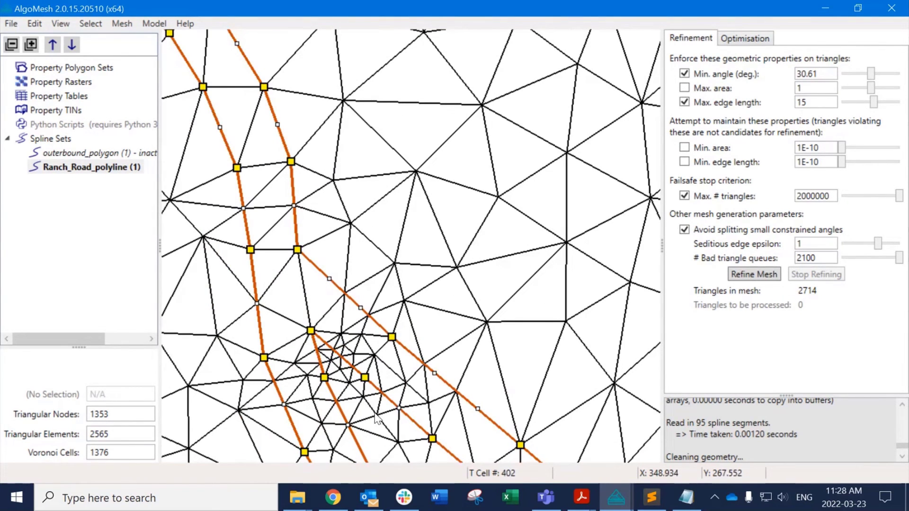
scroll(382, 240, "down", 3)
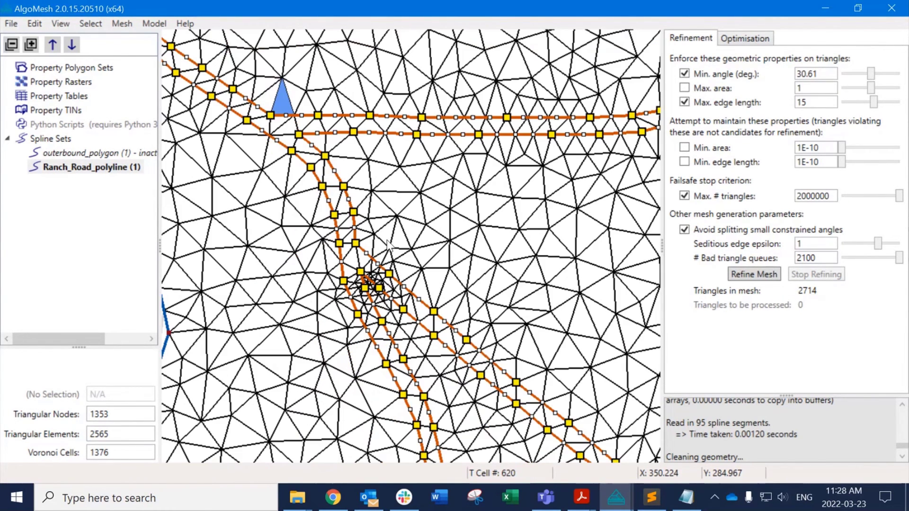
Open the AlgoMesh 2 User Guide and place its window fully within the screen.
left_click(185, 23)
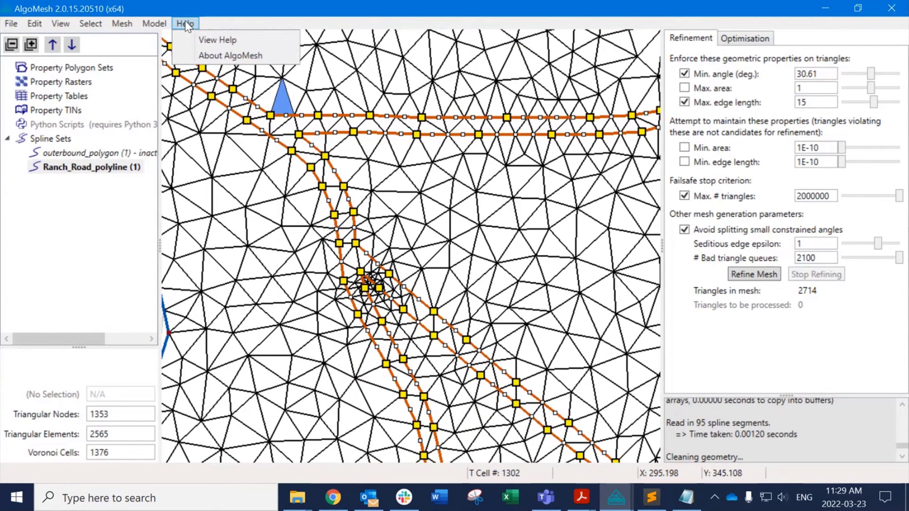
left_click(229, 41)
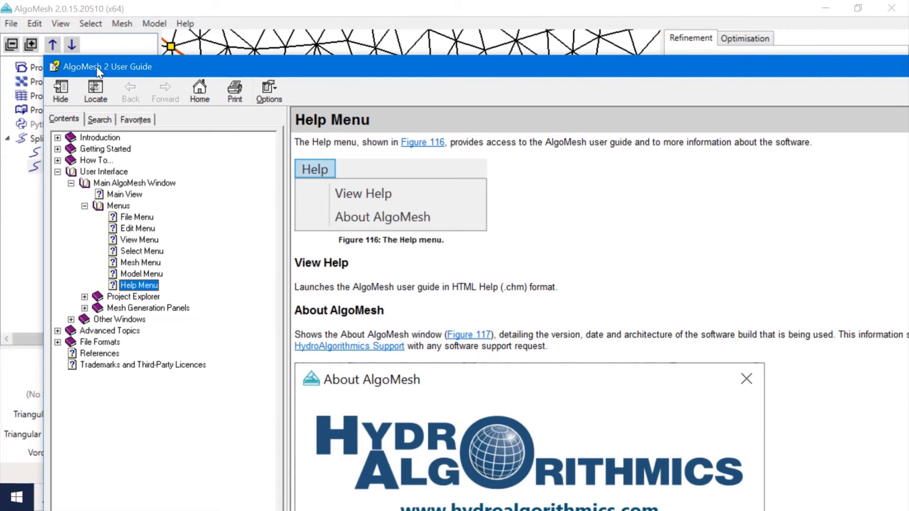
left_click_drag(47, 56, 389, 175)
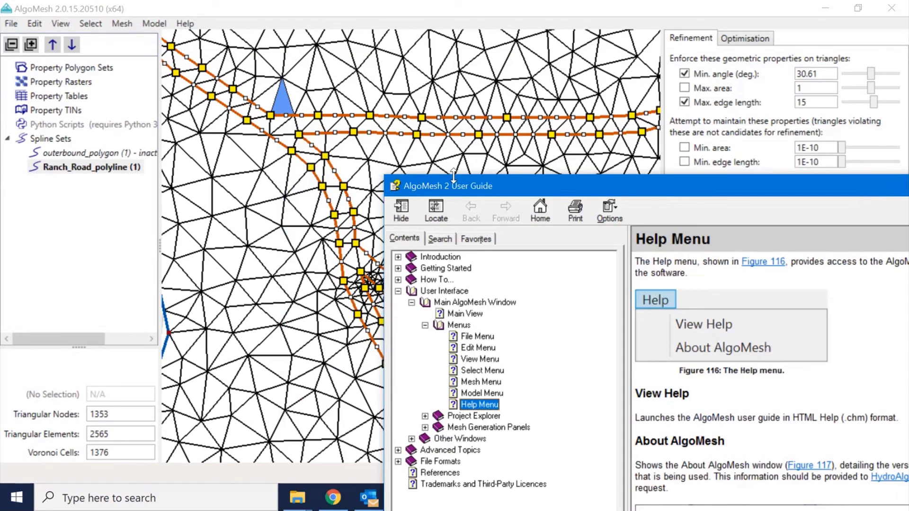
left_click_drag(463, 186, 244, 50)
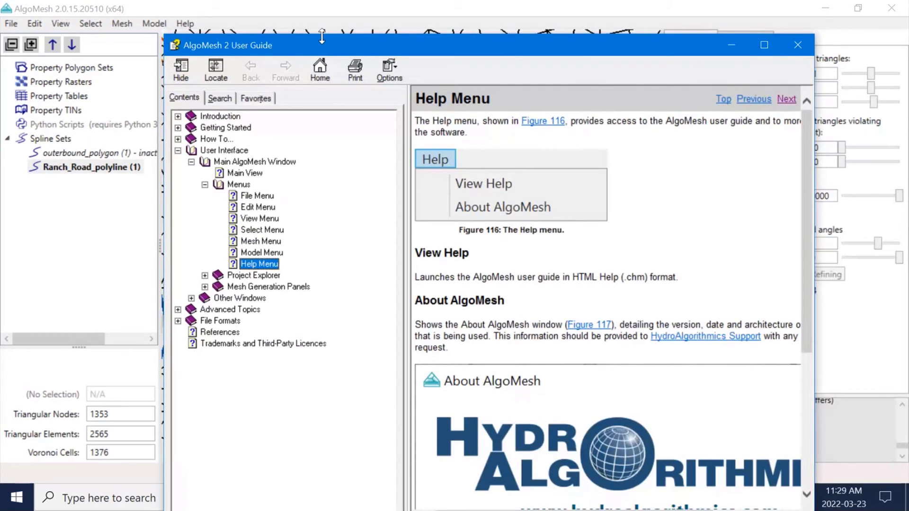
left_click_drag(322, 43, 334, 21)
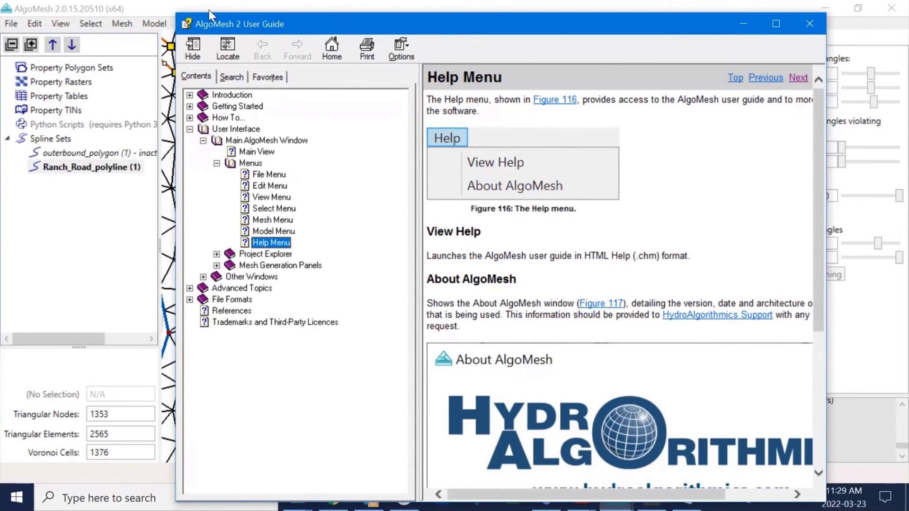
left_click_drag(211, 22, 240, 16)
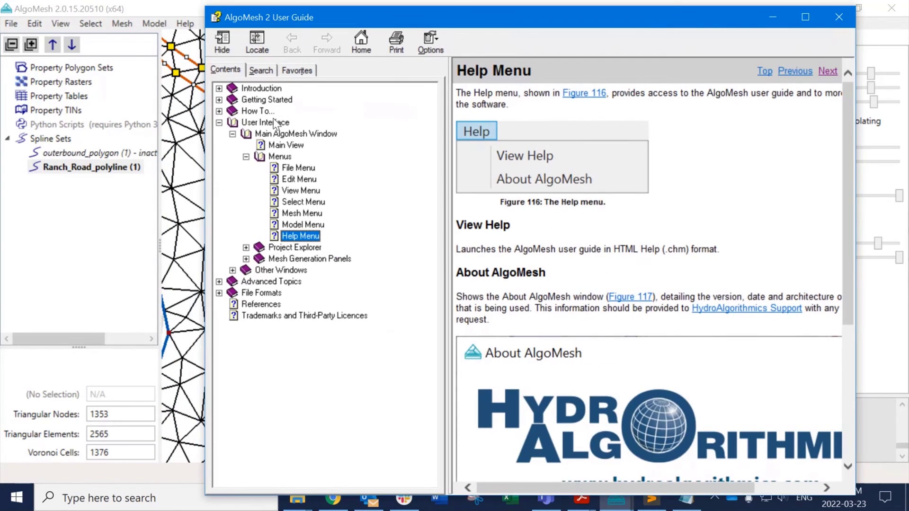
Expand the How To topics in the user guide's contents, widen the list to read their titles, and close the guide.
left_click(218, 111)
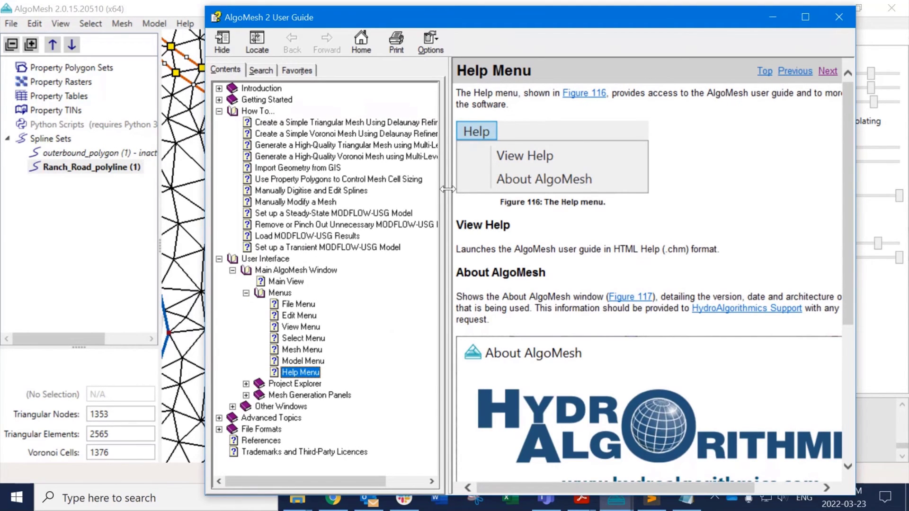
left_click_drag(447, 189, 497, 168)
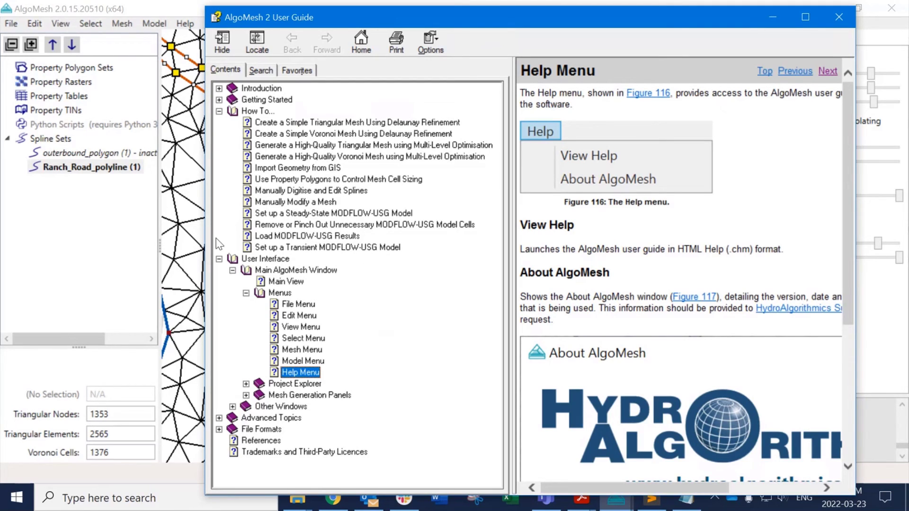
left_click_drag(206, 239, 292, 236)
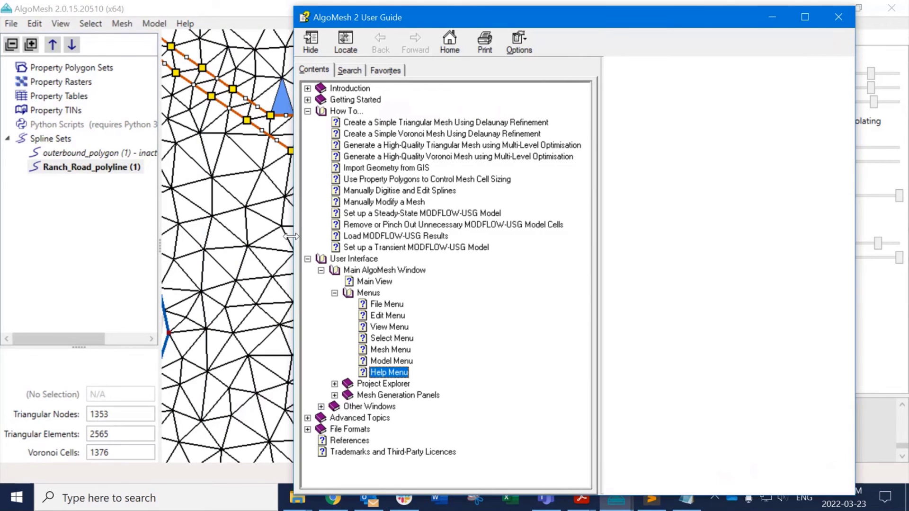
left_click_drag(600, 242, 488, 249)
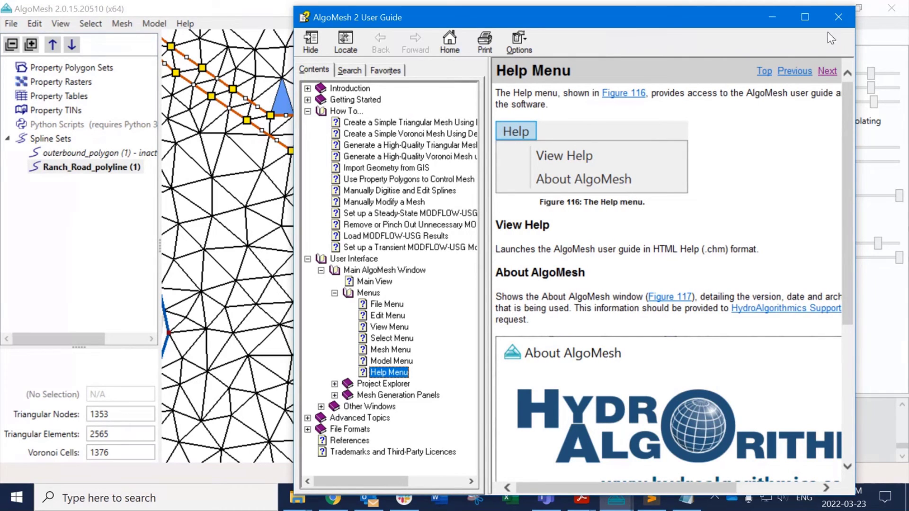
left_click(837, 18)
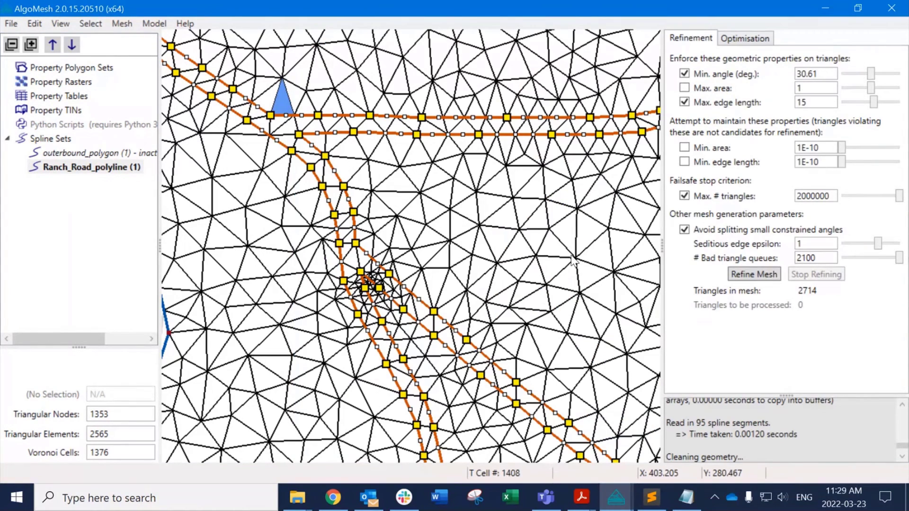
Run the mesh optimisation with its current settings, auto-generating the edge length property TIN at the start.
scroll(560, 237, "down", 1)
scroll(560, 236, "down", 2)
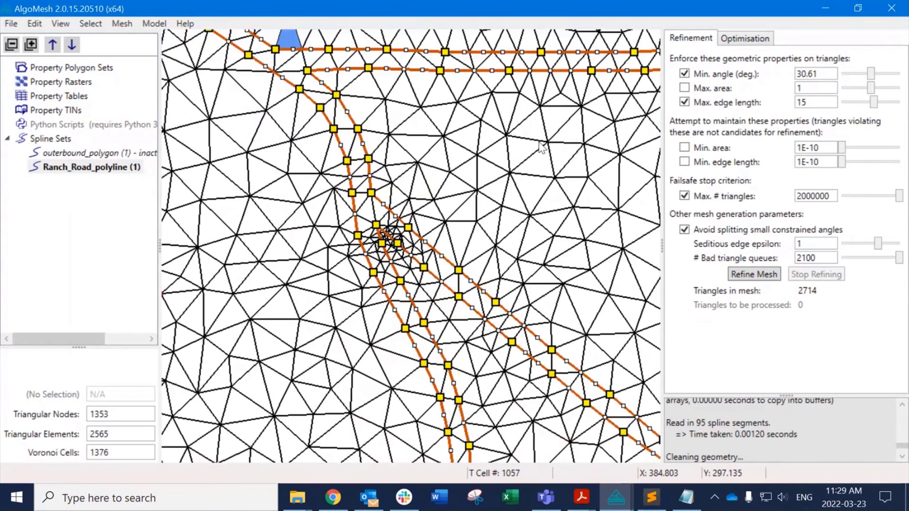
scroll(542, 172, "down", 4)
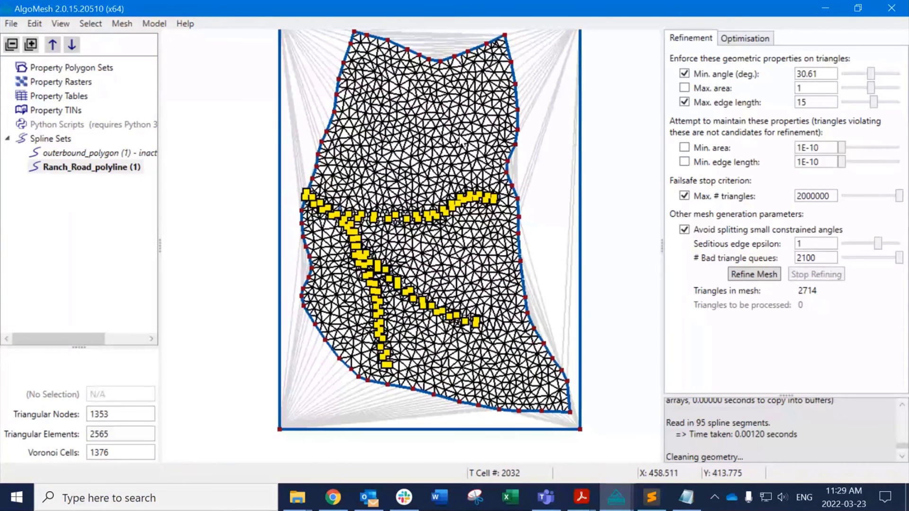
middle_click_drag(460, 135, 437, 159)
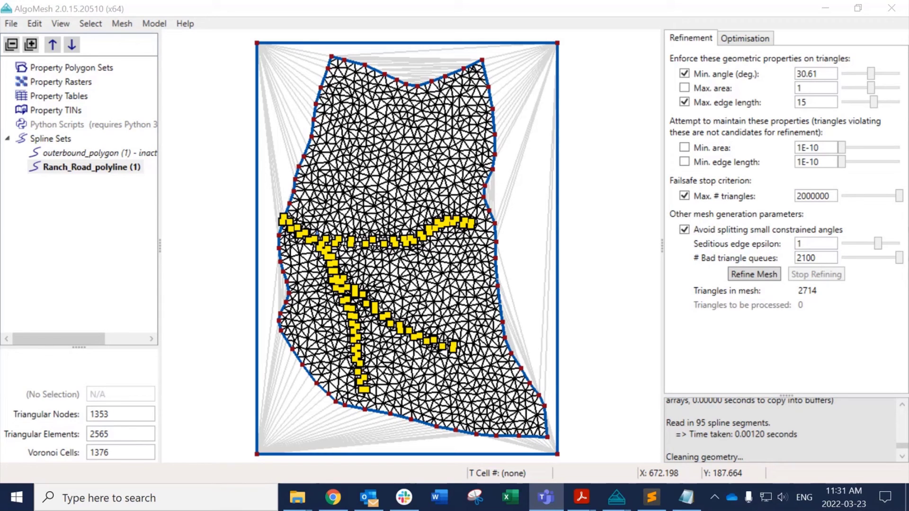
left_click(745, 38)
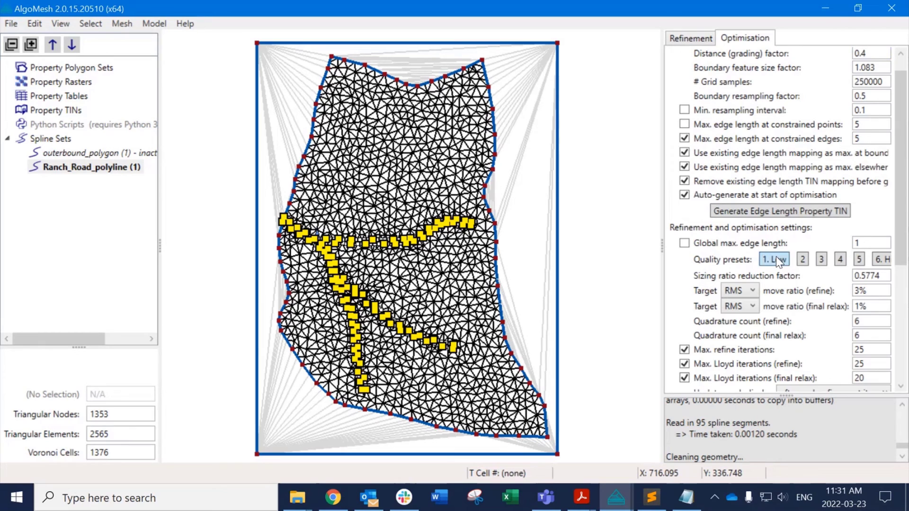
scroll(777, 257, "down", 3)
left_click(713, 347)
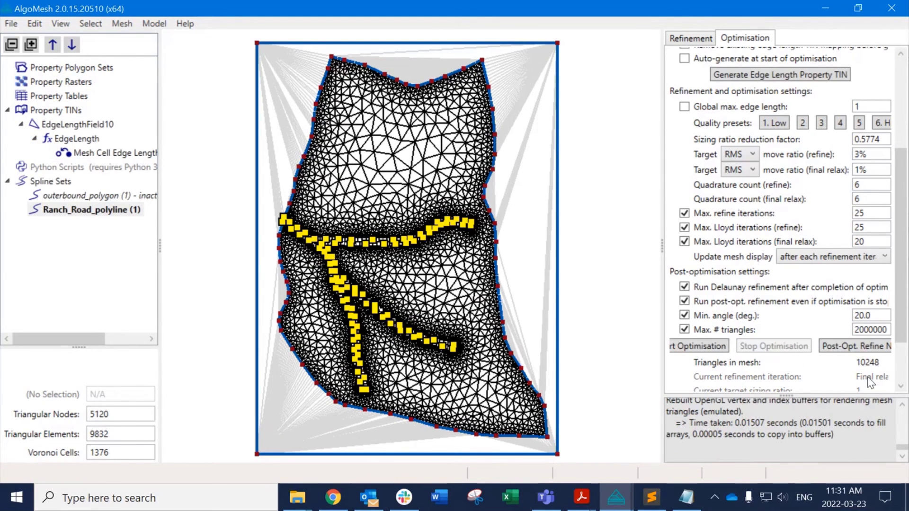
Apply the 6. High quality preset and run the mesh optimisation with it.
left_click(883, 123)
left_click(692, 346)
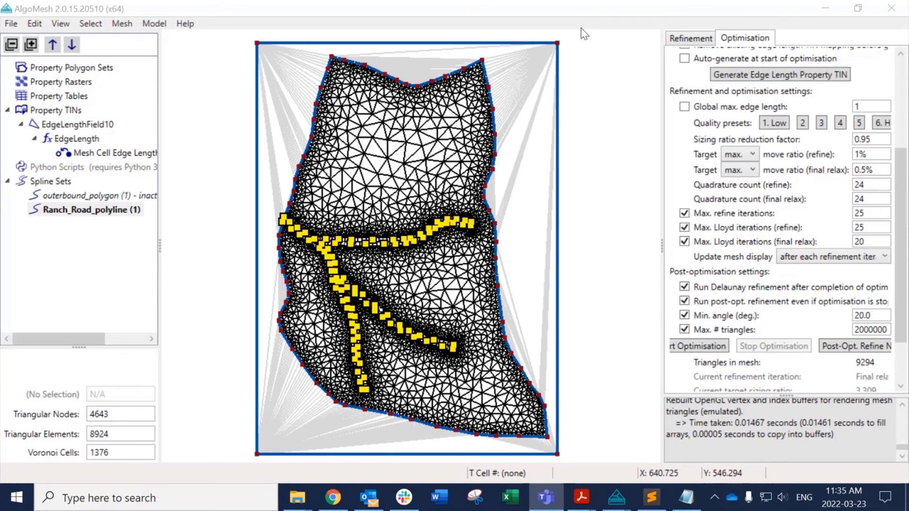
Compare the refinement and optimisation settings, widening their pane to show the options in full and enlarging the message log.
left_click(690, 38)
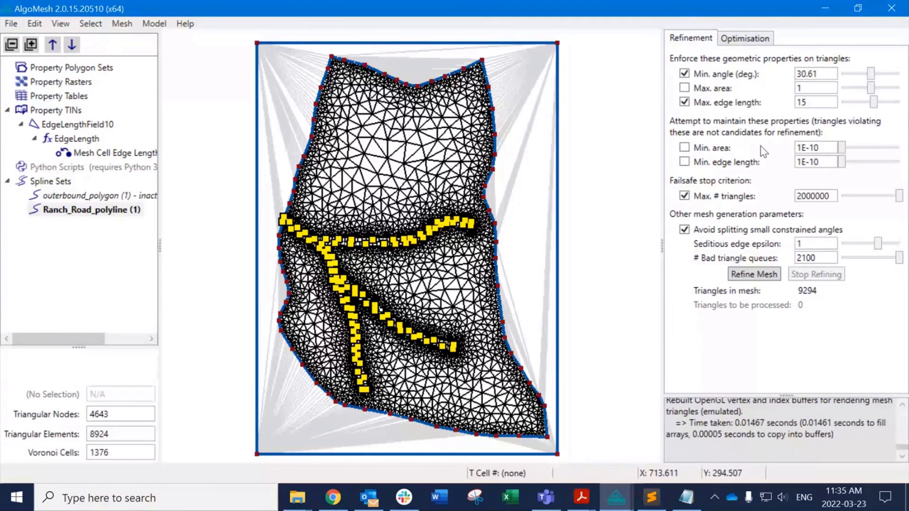
left_click(735, 39)
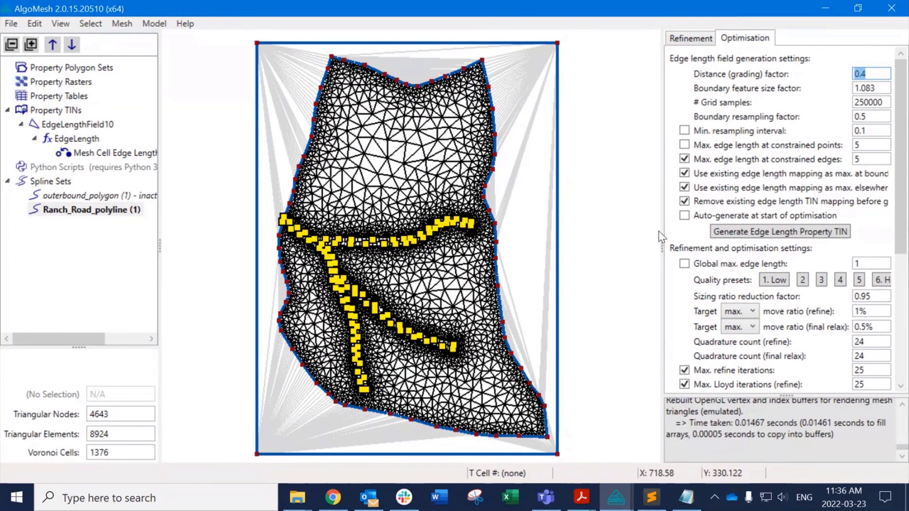
left_click_drag(658, 231, 620, 242)
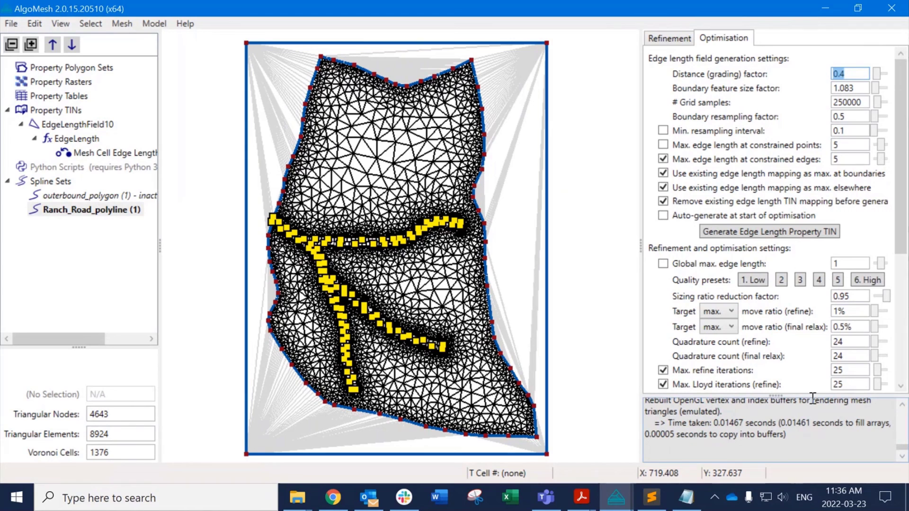
mouse_move(779, 395)
left_mouse_down()
mouse_move(777, 374)
mouse_move(774, 383)
left_mouse_up()
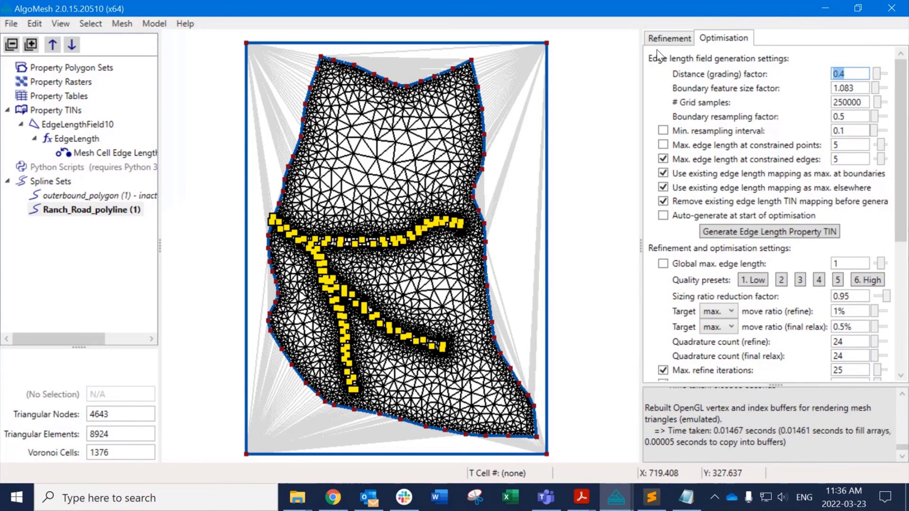
left_click(668, 40)
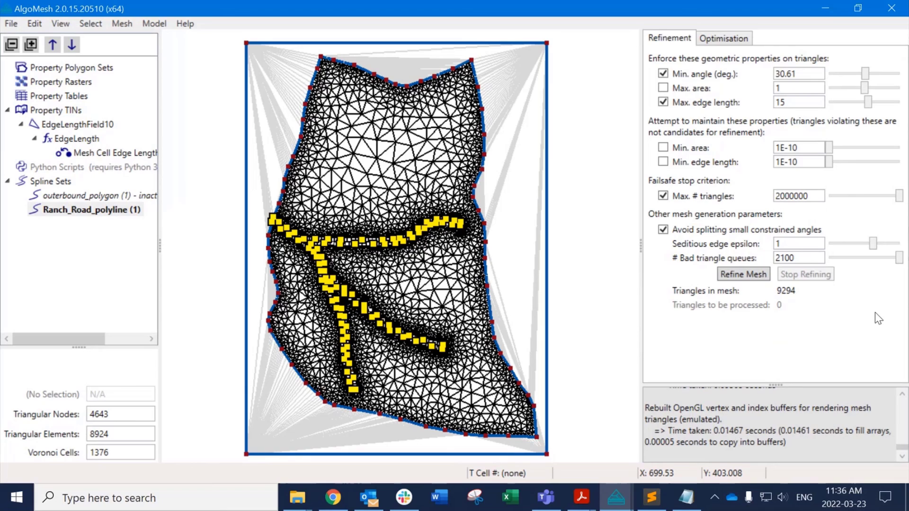
left_click_drag(780, 385, 782, 366)
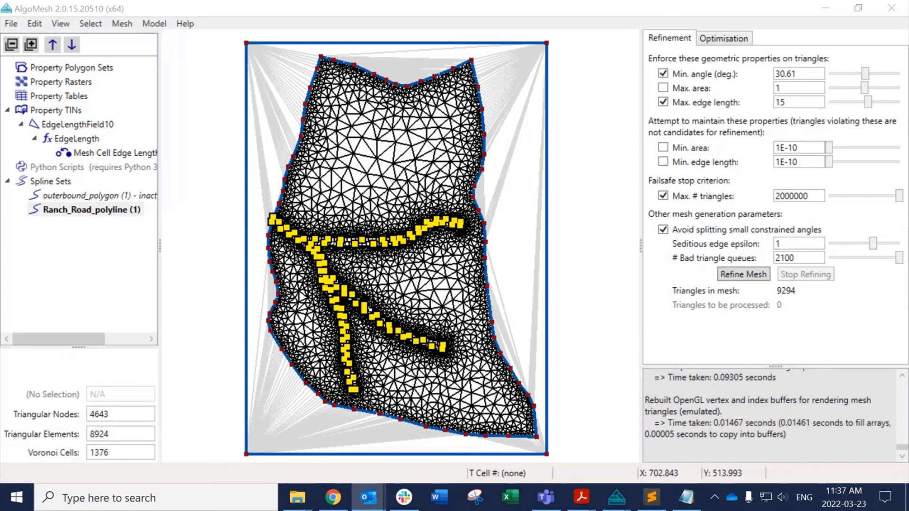
Switch to the AlgoMesh training session reminder message in Outlook and read its installation and training materials sections.
left_click_drag(908, 10, 663, 1)
scroll(416, 296, "down", 2)
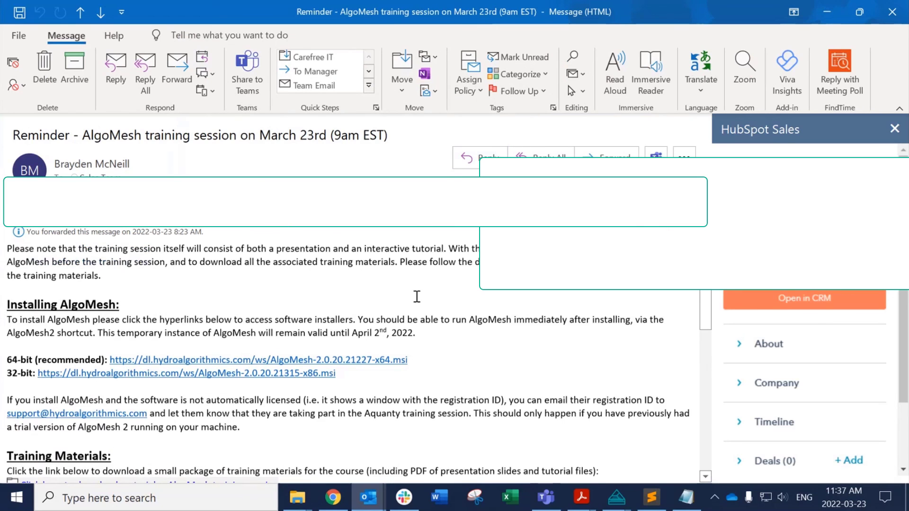